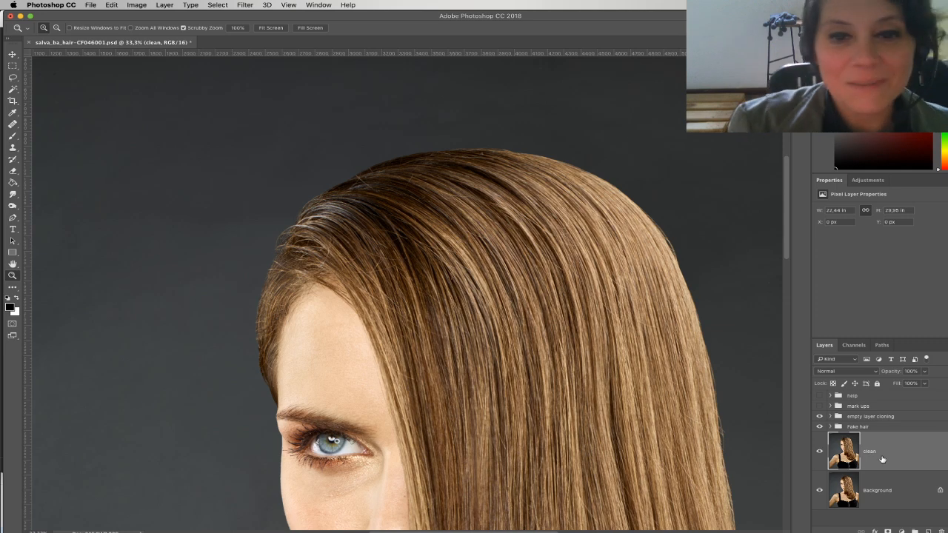
# Compare the retouched portrait with the original by isolating the Background layer and restoring the other layers several times
pyautogui.scroll(-5, 578, 396)
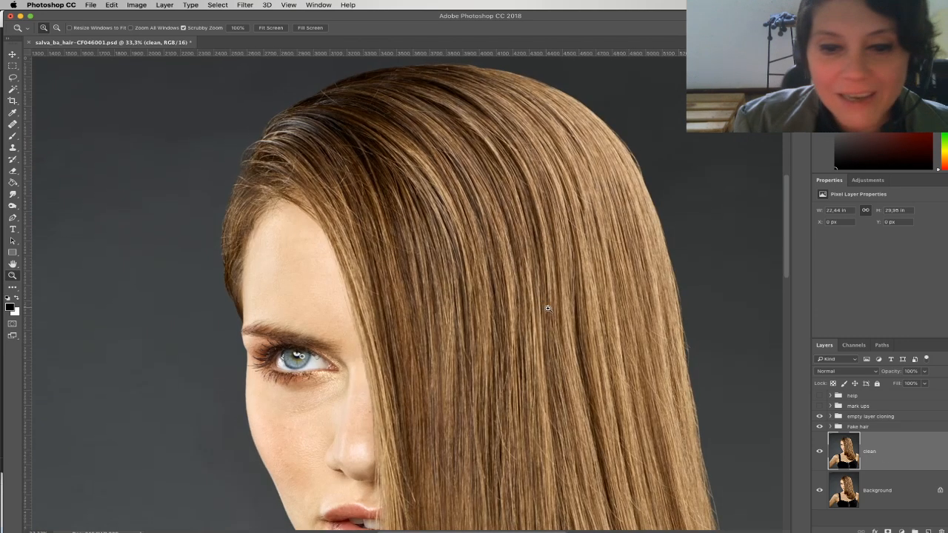
pyautogui.keyDown('alt'); pyautogui.click(551, 312); pyautogui.keyUp('alt')
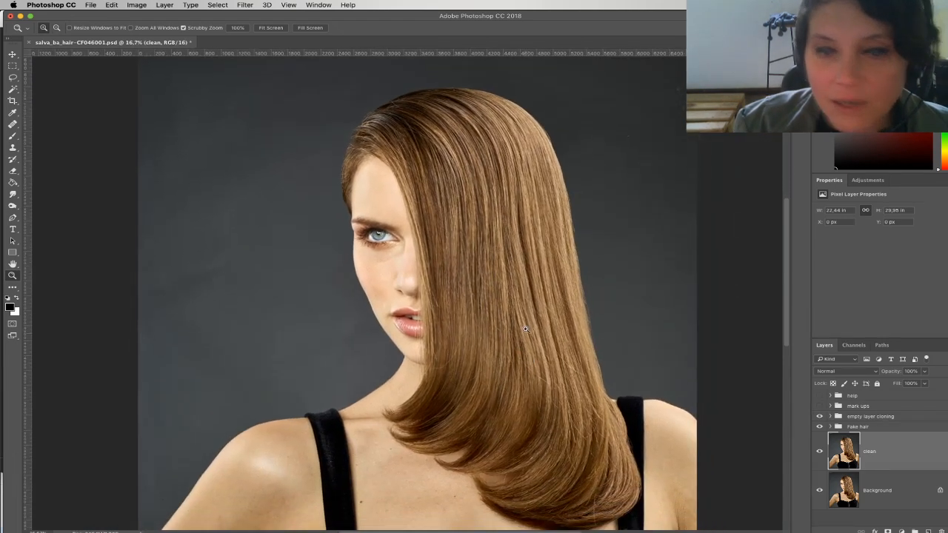
pyautogui.scroll(-2, 523, 343)
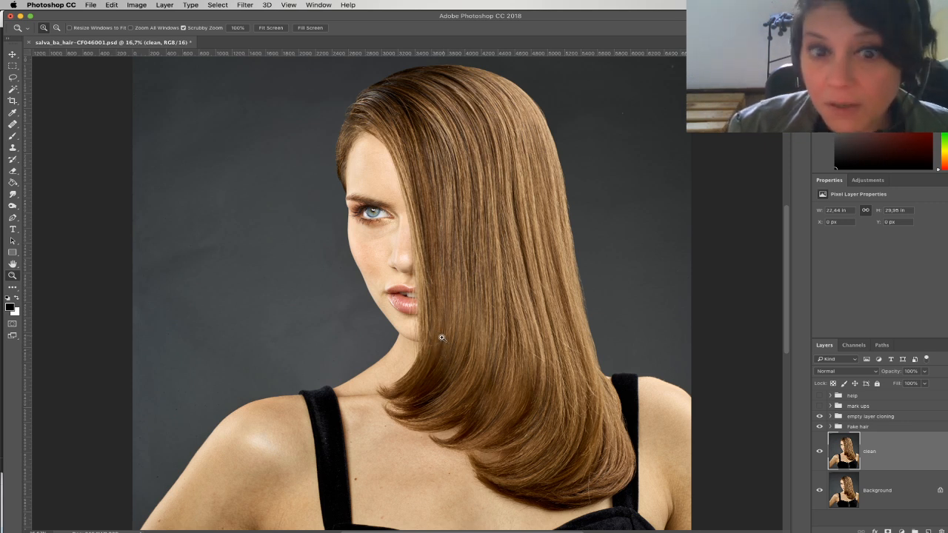
pyautogui.keyDown('alt'); pyautogui.click(820, 492); pyautogui.keyUp('alt')
pyautogui.keyDown('alt'); pyautogui.click(820, 493); pyautogui.keyUp('alt')
pyautogui.keyDown('alt'); pyautogui.click(820, 492); pyautogui.keyUp('alt')
pyautogui.keyDown('alt'); pyautogui.click(820, 493); pyautogui.keyUp('alt')
pyautogui.keyDown('alt'); pyautogui.click(820, 493); pyautogui.keyUp('alt')
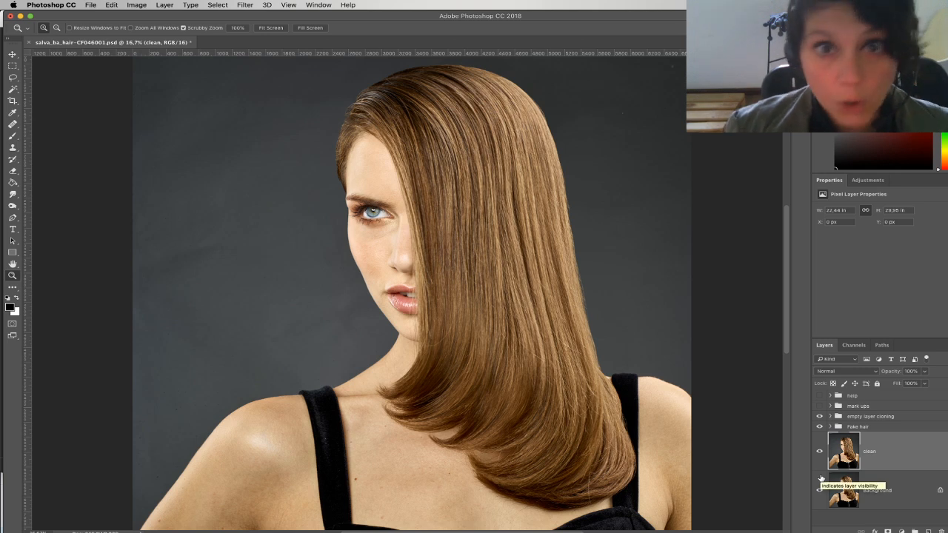
# Look inside the empty layer cloning group, collapse it, and open the Fake hair group
pyautogui.click(831, 417)
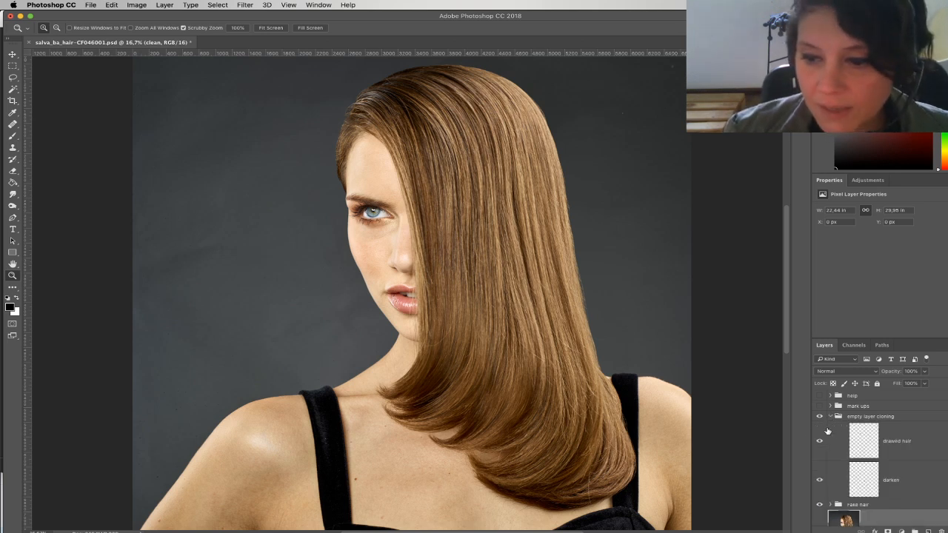
pyautogui.click(830, 417)
pyautogui.click(831, 427)
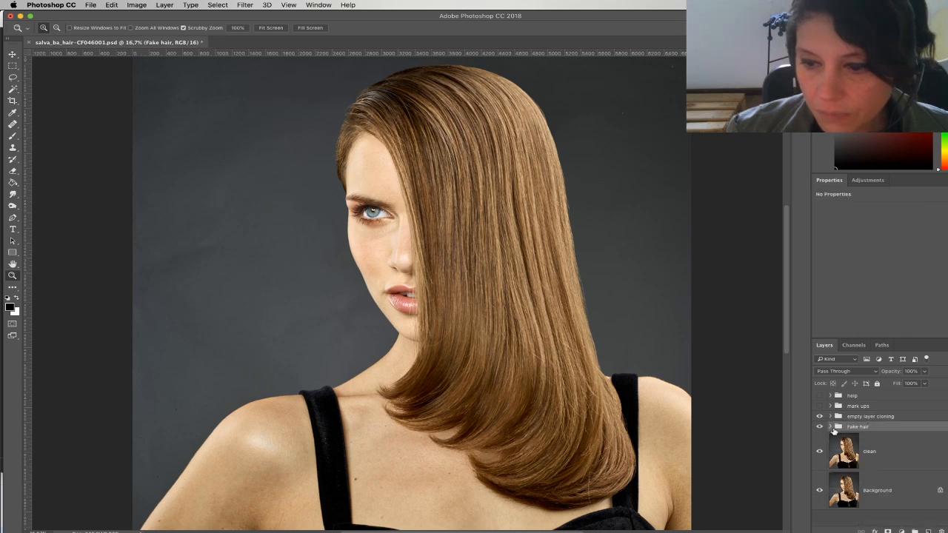
pyautogui.click(830, 428)
# Examine the pasted hair layers in the Fake hair group by switching their masks off and on, then collapse the group
pyautogui.scroll(-3, 864, 453)
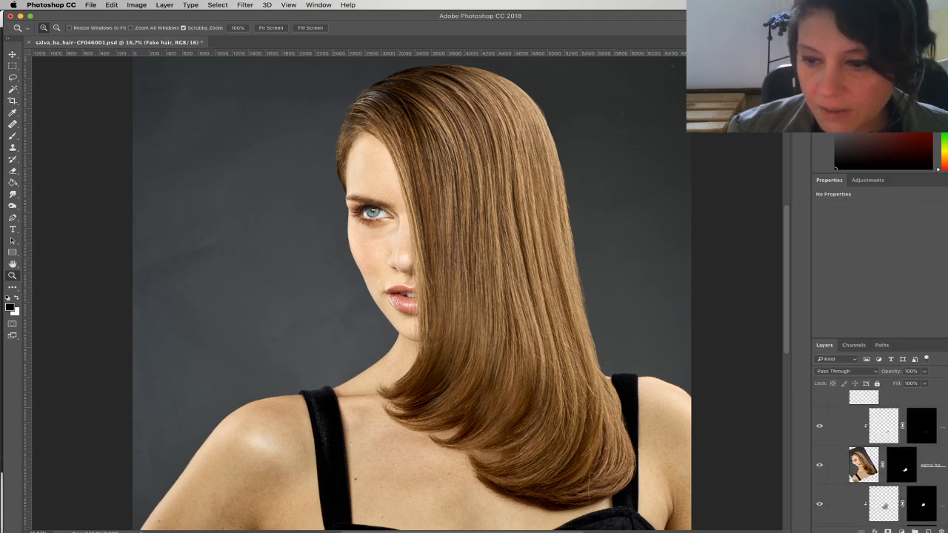
pyautogui.keyDown('shift'); pyautogui.click(894, 453); pyautogui.keyUp('shift')
pyautogui.keyDown('shift'); pyautogui.click(899, 453); pyautogui.keyUp('shift')
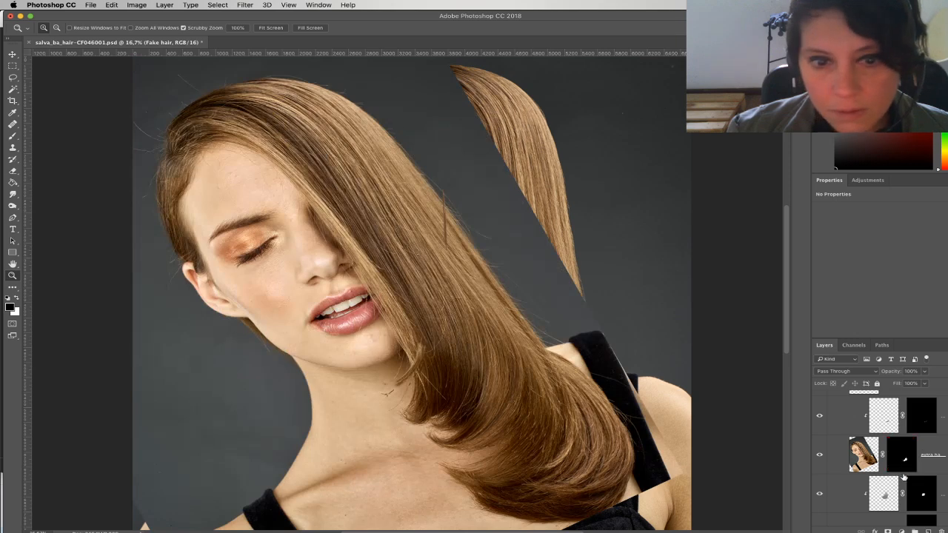
pyautogui.keyDown('shift'); pyautogui.click(920, 493); pyautogui.keyUp('shift')
pyautogui.keyDown('shift'); pyautogui.click(922, 494); pyautogui.keyUp('shift')
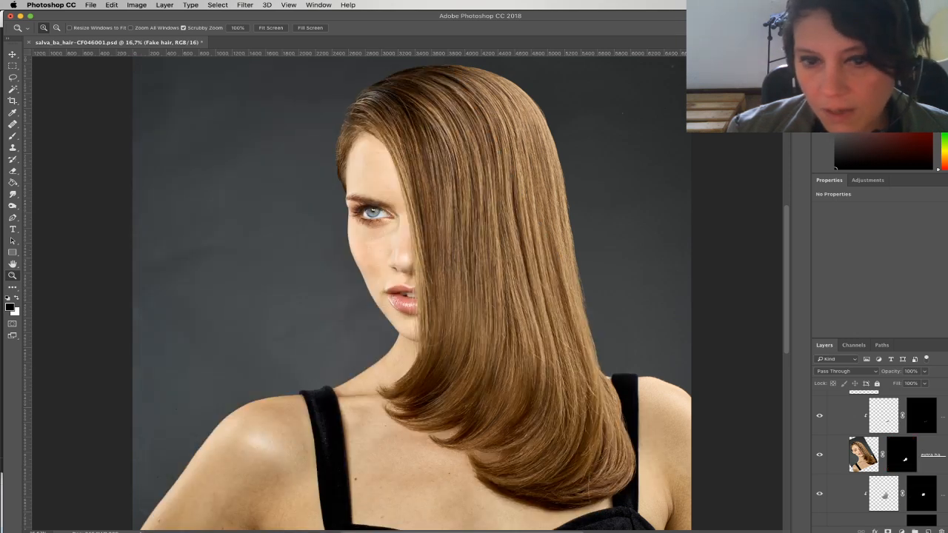
pyautogui.scroll(-3, 911, 474)
pyautogui.keyDown('shift'); pyautogui.click(903, 470); pyautogui.keyUp('shift')
pyautogui.keyDown('shift'); pyautogui.click(903, 470); pyautogui.keyUp('shift')
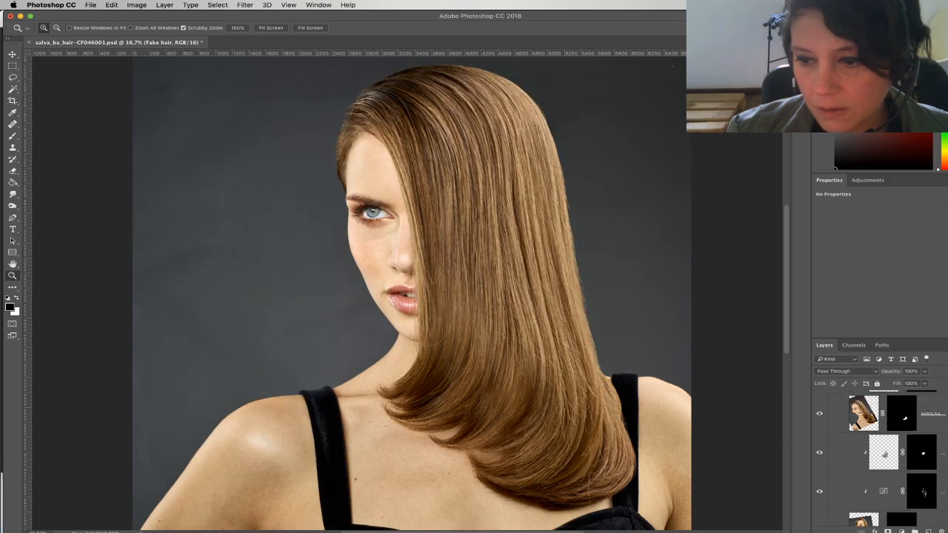
pyautogui.scroll(-2, 881, 409)
pyautogui.scroll(5, 860, 426)
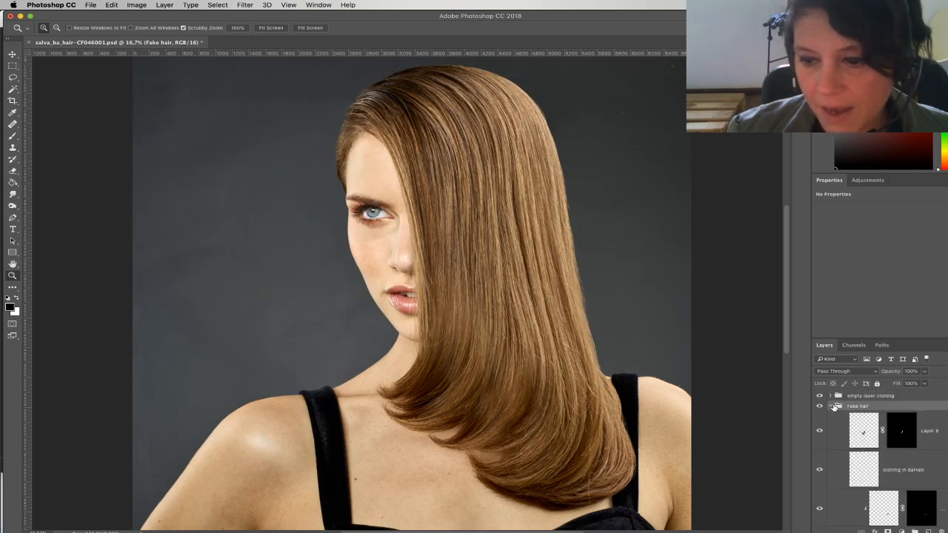
pyautogui.click(831, 407)
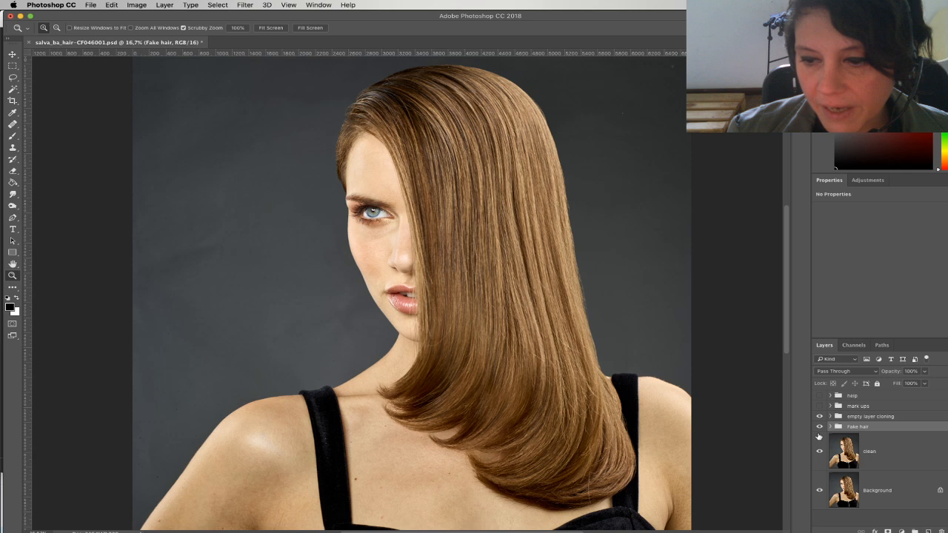
# Compare the hair with and without the Fake hair group by toggling the group's visibility
pyautogui.click(819, 428)
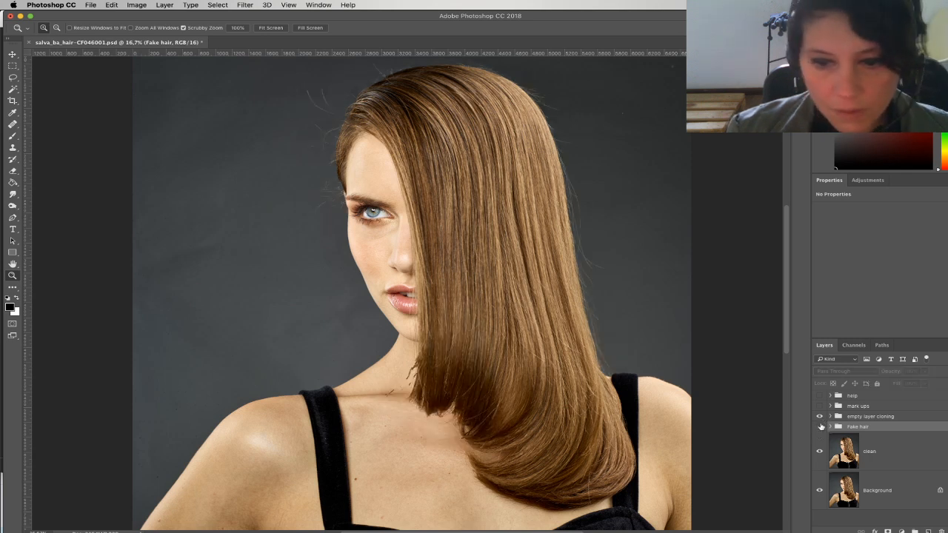
pyautogui.click(819, 428)
pyautogui.click(819, 427)
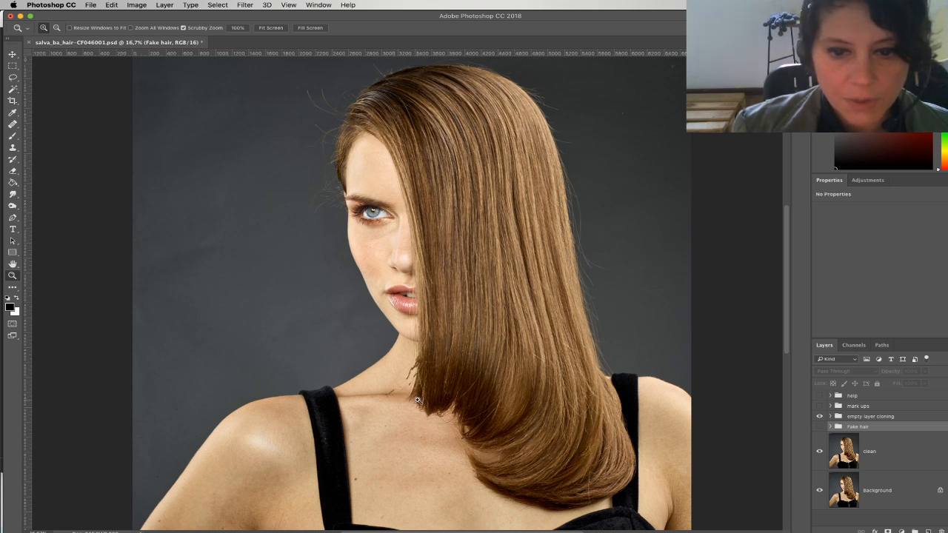
pyautogui.click(819, 427)
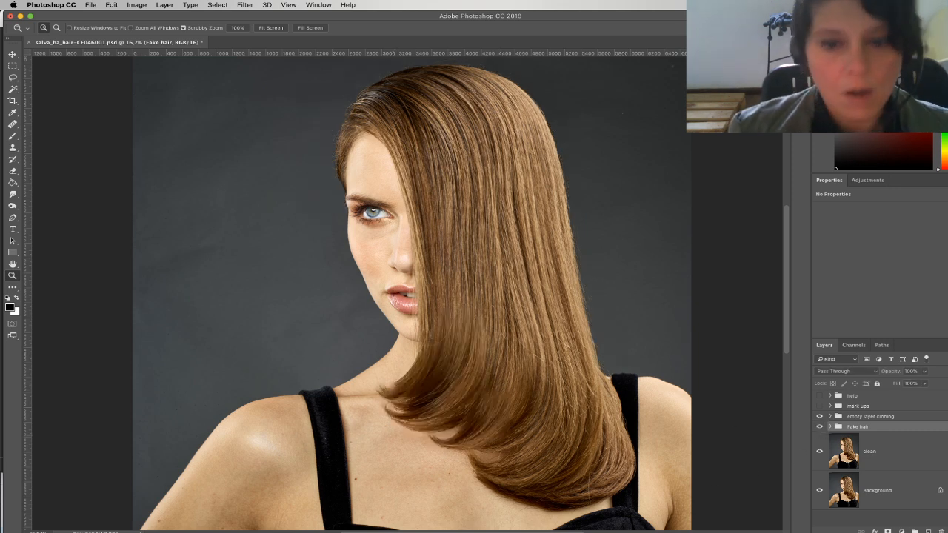
# Make the clean layer active and rotate the canvas view to 68°
pyautogui.click(893, 463)
pyautogui.moveTo(390, 134); pyautogui.dragTo(468, 201)
pyautogui.press('r')
pyautogui.moveTo(380, 205); pyautogui.dragTo(522, 223)
pyautogui.moveTo(398, 241); pyautogui.dragTo(335, 156)
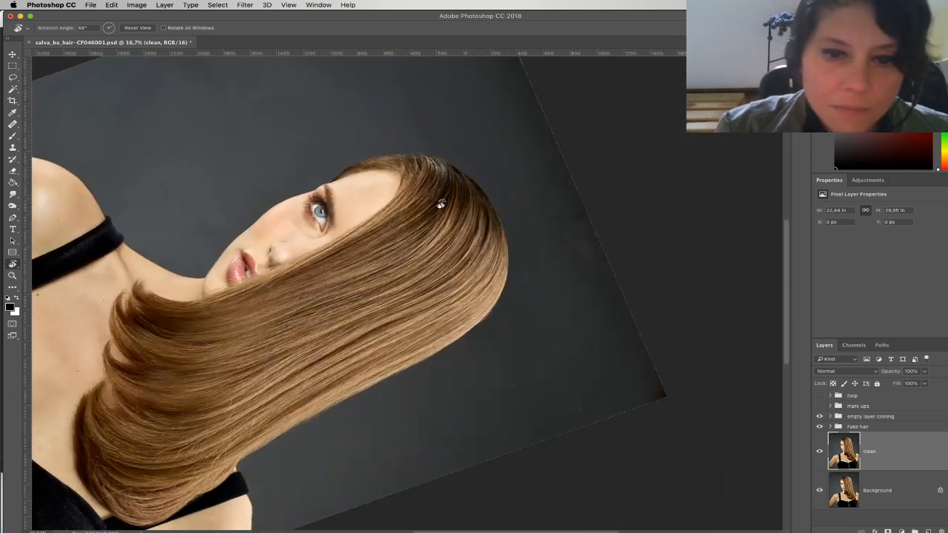
# Set up the Clone Stamp tool for the crown hair in Darken mode with an 11 px brush
pyautogui.press('super+plus')
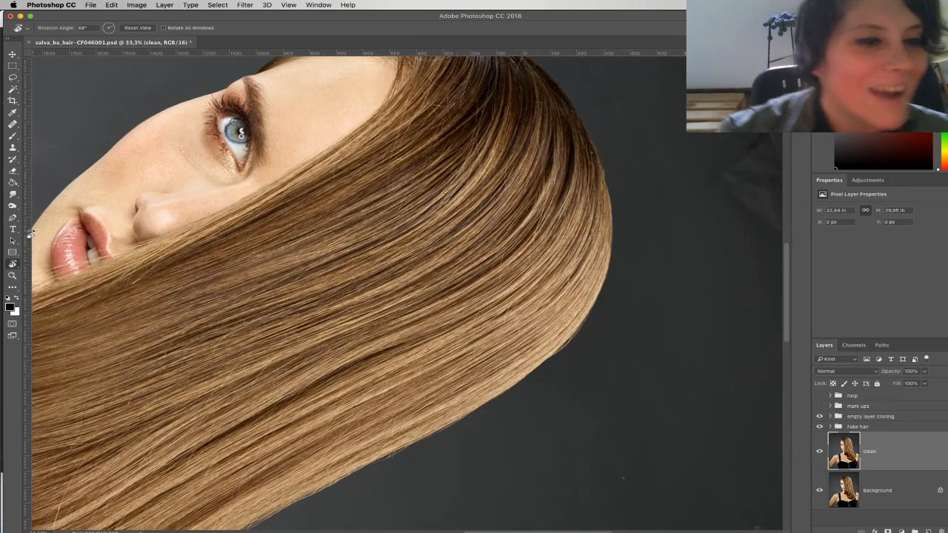
pyautogui.click(15, 275)
pyautogui.click(561, 103)
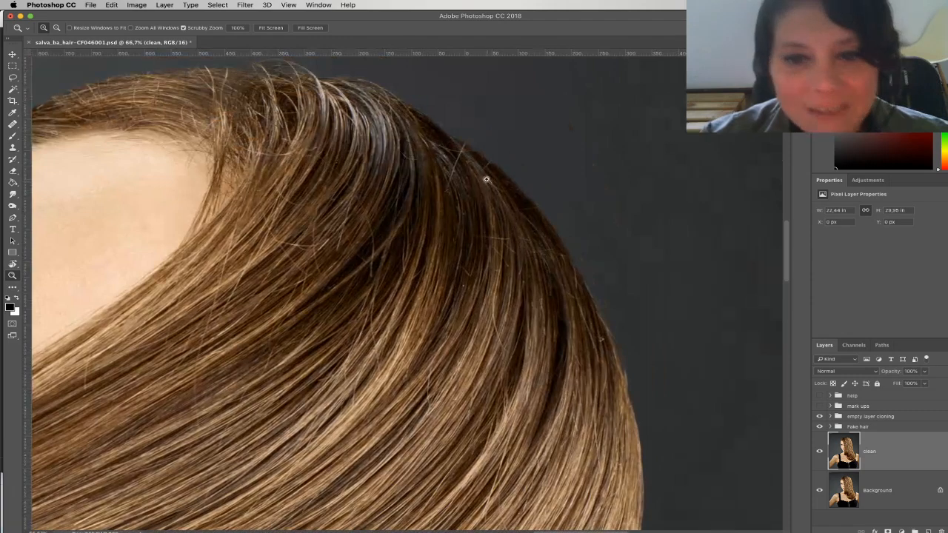
pyautogui.click(486, 178)
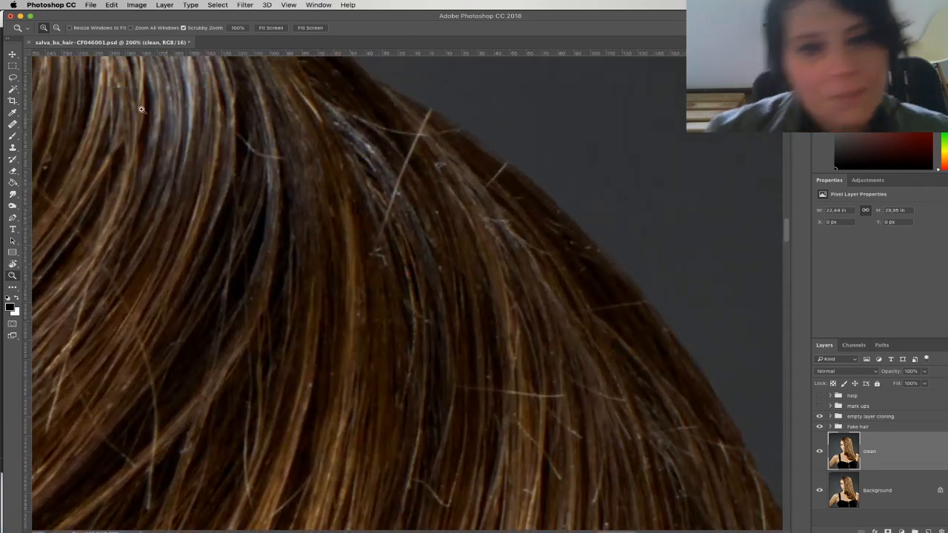
pyautogui.click(12, 147)
pyautogui.click(139, 29)
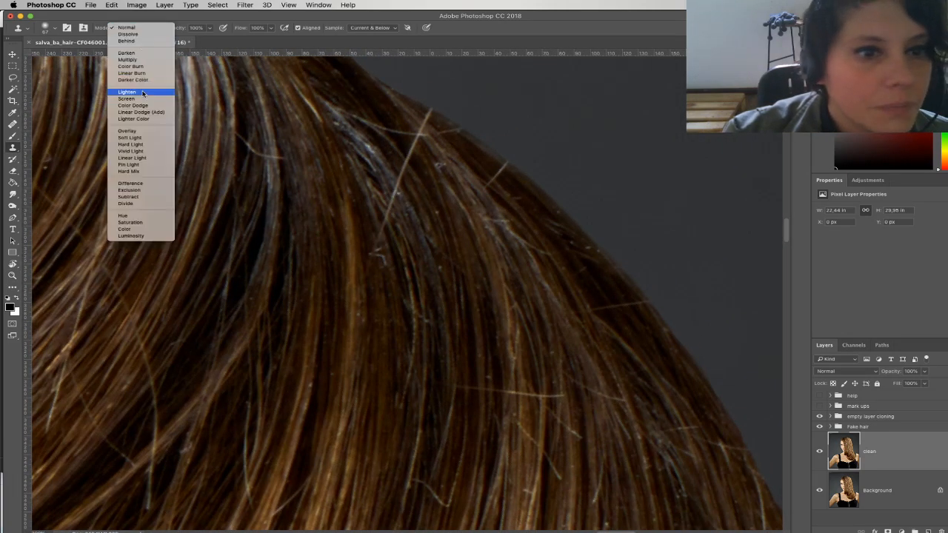
pyautogui.click(128, 53)
pyautogui.rightClick(436, 187)
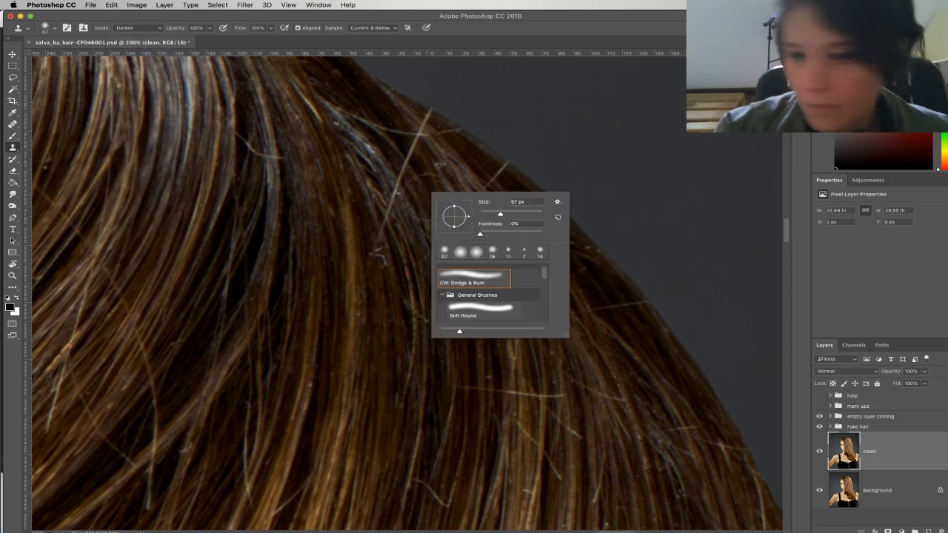
pyautogui.moveTo(491, 214); pyautogui.dragTo(483, 215)
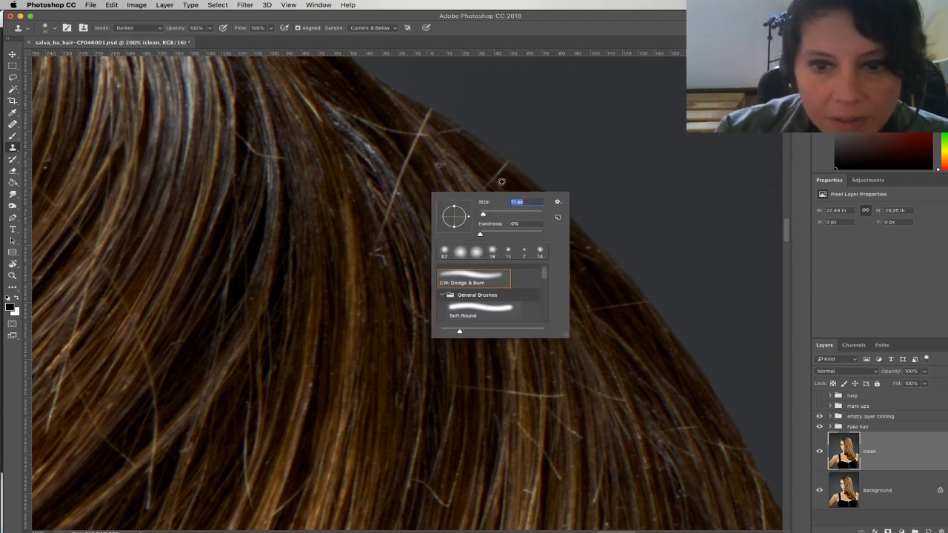
# Clone out the short stray hair near the crown's outer edge and the middle of the long light hair crossing the crown
pyautogui.keyDown('alt'); pyautogui.click(501, 181); pyautogui.keyUp('alt')
pyautogui.click(495, 174)
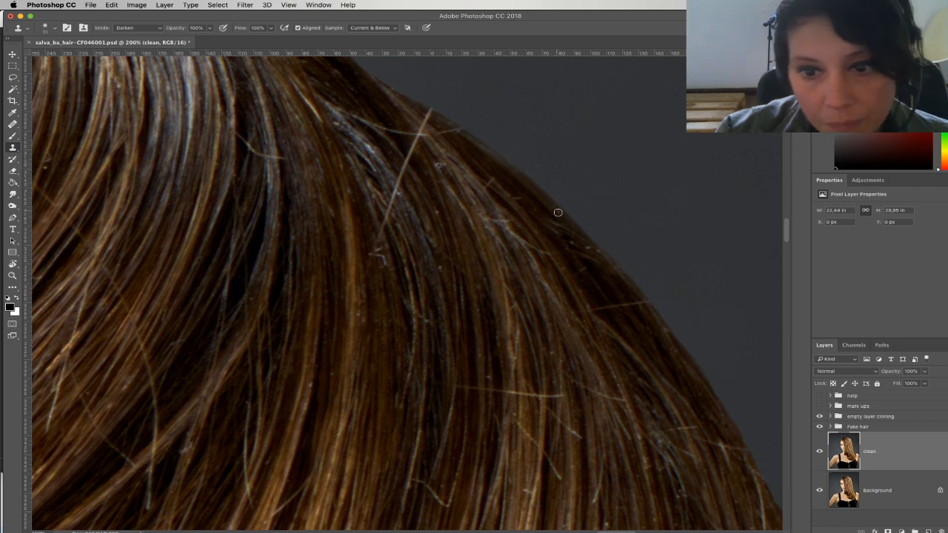
pyautogui.keyDown('alt'); pyautogui.click(408, 190); pyautogui.keyUp('alt')
pyautogui.click(400, 175)
pyautogui.click(405, 175)
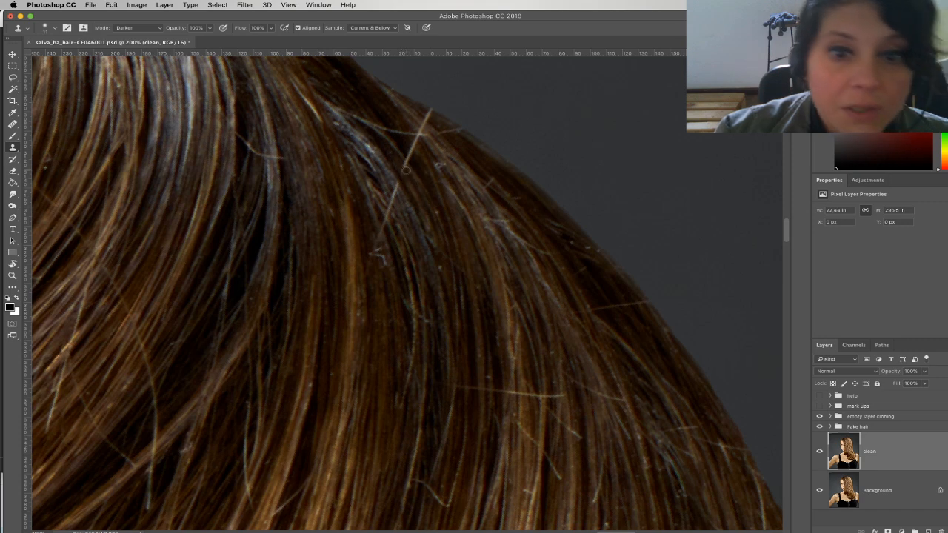
pyautogui.click(413, 167)
pyautogui.click(411, 157)
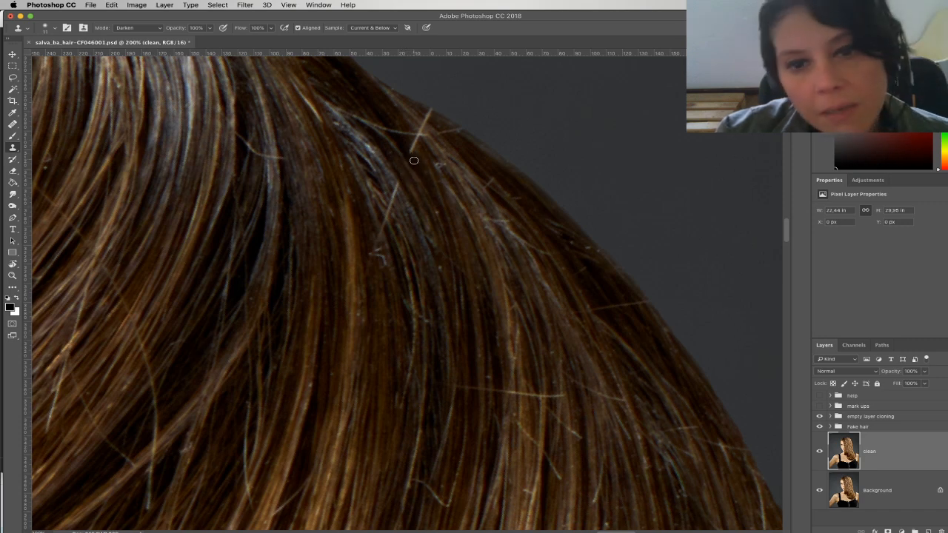
# Clone away the thin hair that crosses the upper part of the long light stray hair
pyautogui.click(393, 132)
pyautogui.click(400, 131)
pyautogui.click(416, 144)
pyautogui.keyDown('alt'); pyautogui.click(394, 121); pyautogui.keyUp('alt')
pyautogui.click(422, 142)
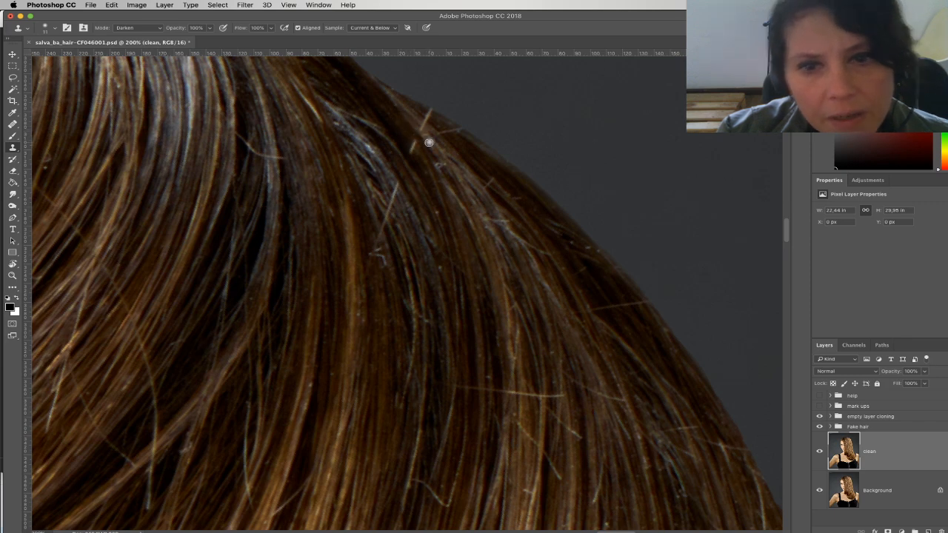
# Clone out the upper end of the long stray hair and the small flyaway beside it at the hair's outer edge
pyautogui.keyDown('alt'); pyautogui.click(429, 142); pyautogui.keyUp('alt')
pyautogui.click(426, 128)
pyautogui.click(429, 118)
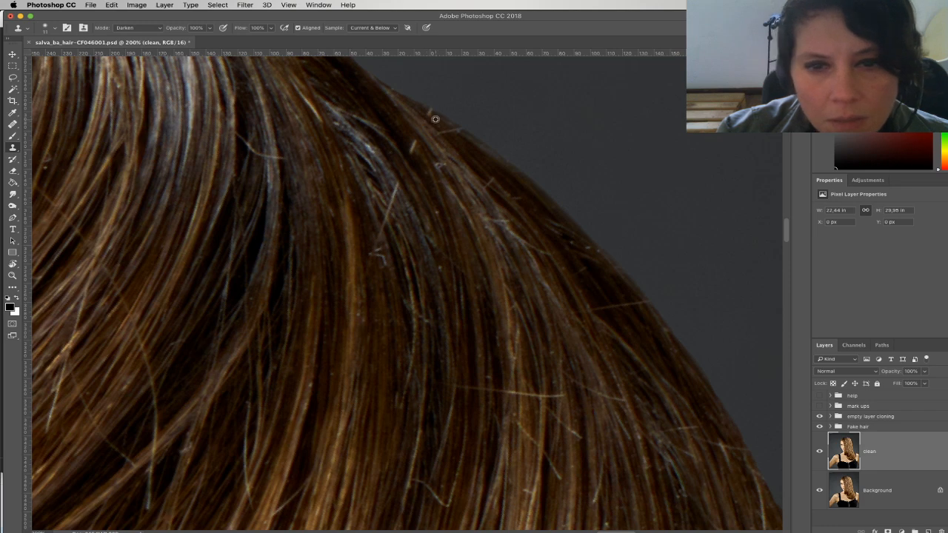
pyautogui.click(432, 117)
pyautogui.keyDown('alt'); pyautogui.click(449, 138); pyautogui.keyUp('alt')
pyautogui.click(442, 131)
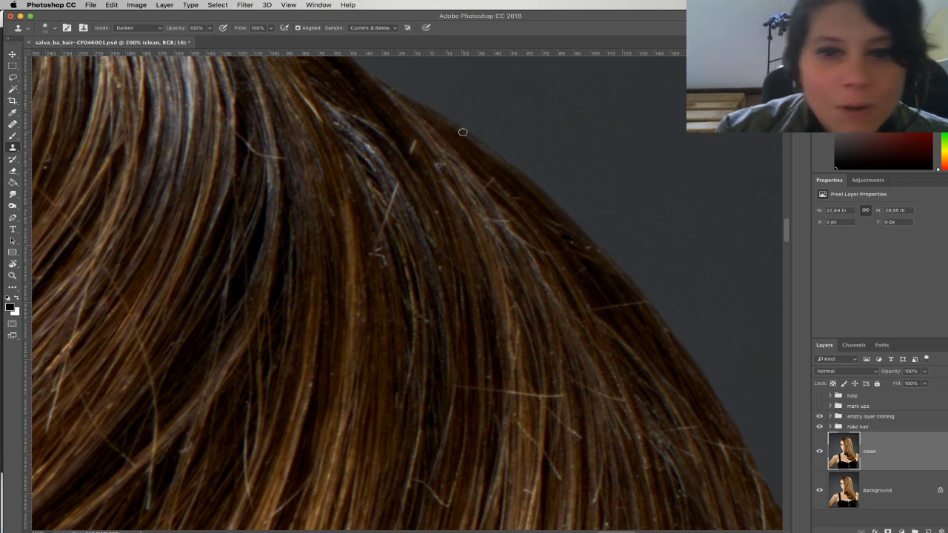
# Clone over the remaining short strays and the light crossing hairs just inside the crown's outer edge
pyautogui.click(484, 171)
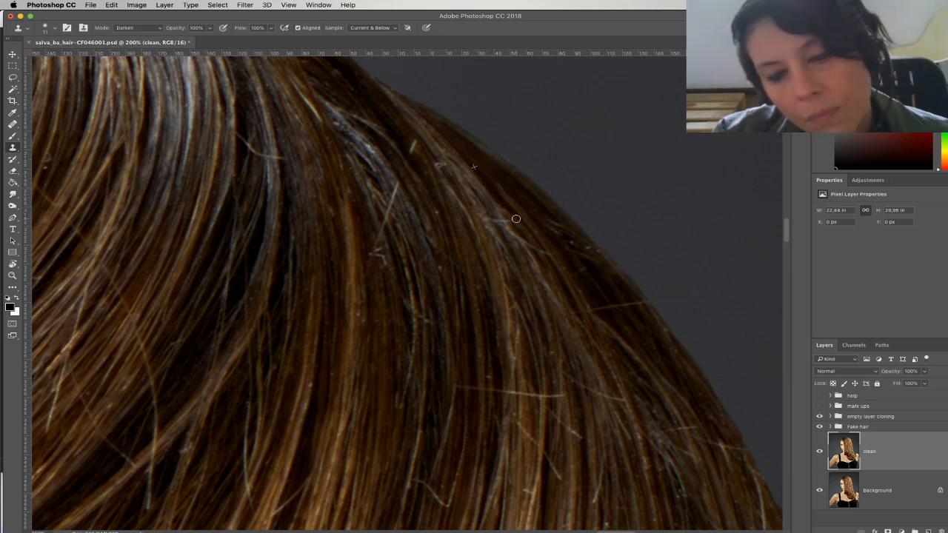
pyautogui.moveTo(511, 221)
pyautogui.mouseDown()
pyautogui.moveTo(540, 259)
pyautogui.moveTo(522, 238)
pyautogui.mouseUp()
pyautogui.keyDown('alt'); pyautogui.click(542, 260); pyautogui.keyUp('alt')
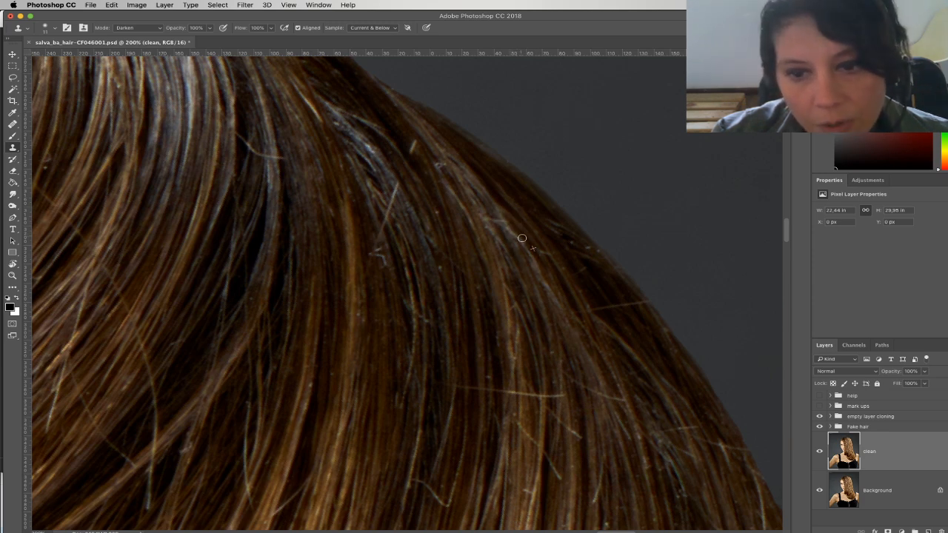
# Clone out the fine flyaways and bright specks along the dark outer edge of the crown
pyautogui.keyDown('alt'); pyautogui.click(585, 257); pyautogui.keyUp('alt')
pyautogui.click(589, 266)
pyautogui.keyDown('alt'); pyautogui.click(595, 275); pyautogui.keyUp('alt')
pyautogui.click(563, 237)
pyautogui.click(550, 218)
pyautogui.moveTo(550, 218); pyautogui.dragTo(570, 243)
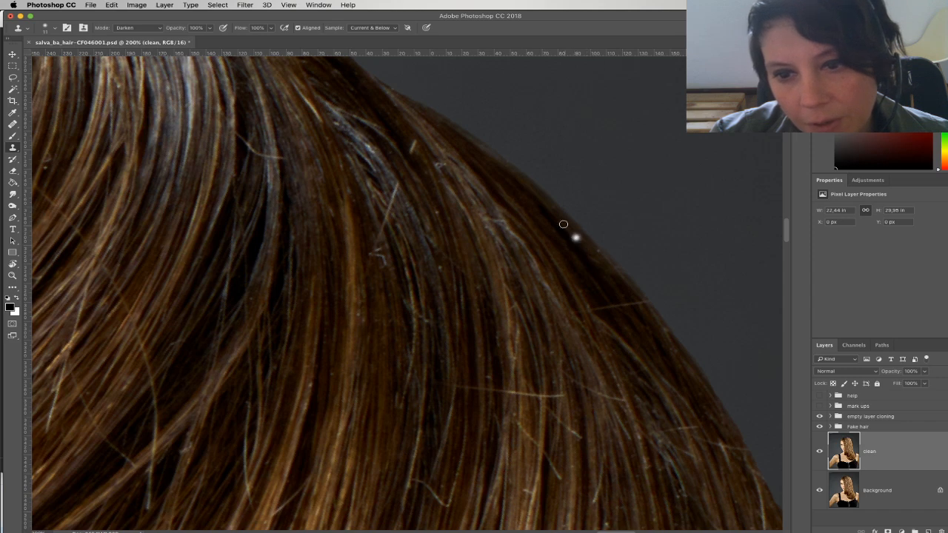
# Clone out the thin hair lying across the dark strands farther down the crown's outer edge and smooth that edge
pyautogui.moveTo(610, 273); pyautogui.dragTo(542, 198)
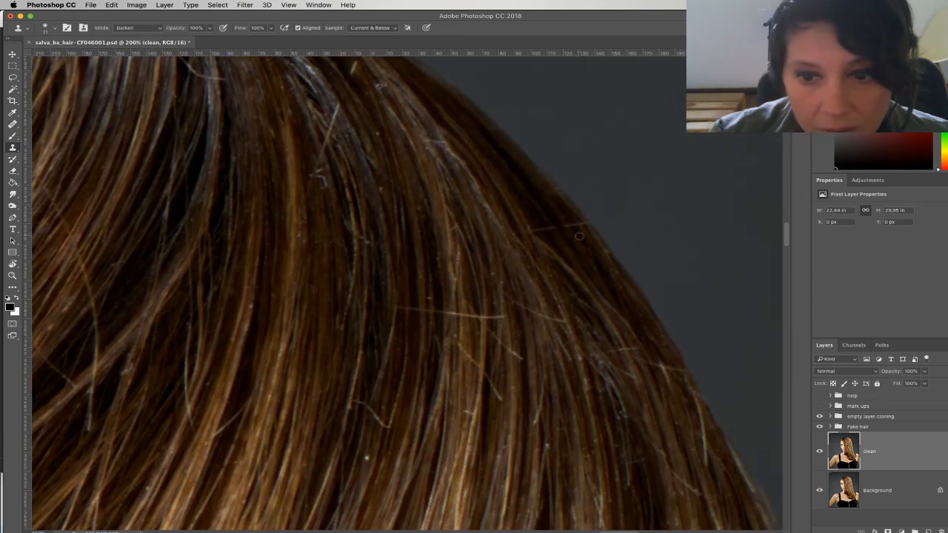
pyautogui.keyDown('alt'); pyautogui.click(563, 219); pyautogui.keyUp('alt')
pyautogui.click(590, 238)
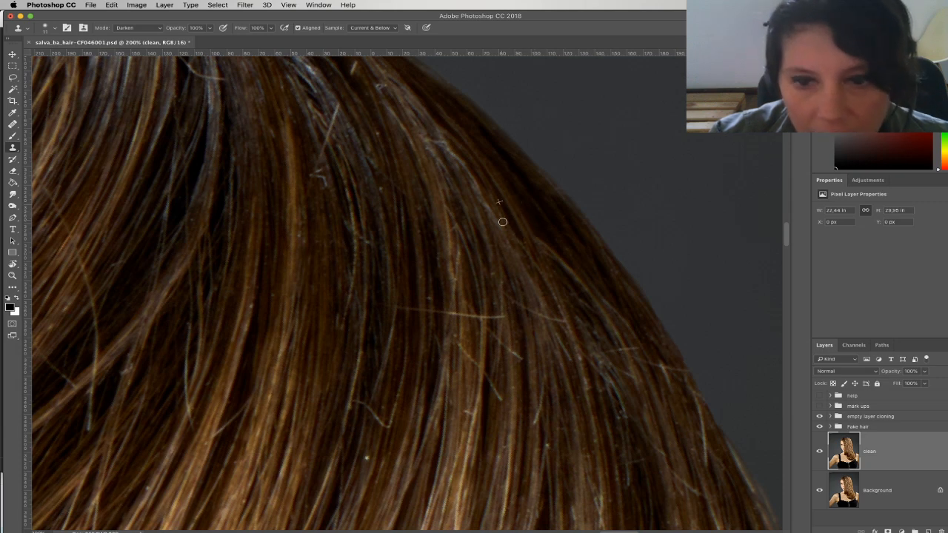
pyautogui.scroll(2, 559, 281)
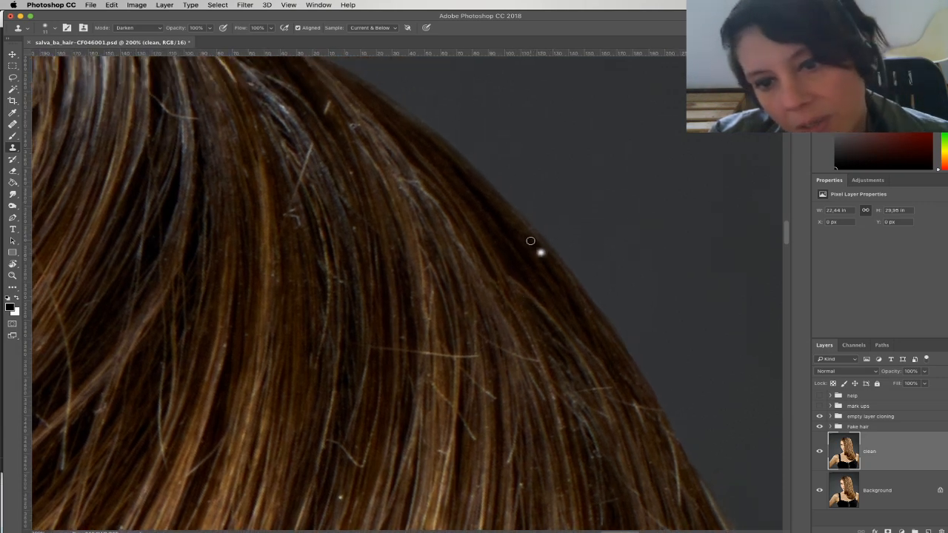
pyautogui.moveTo(531, 246); pyautogui.dragTo(508, 215)
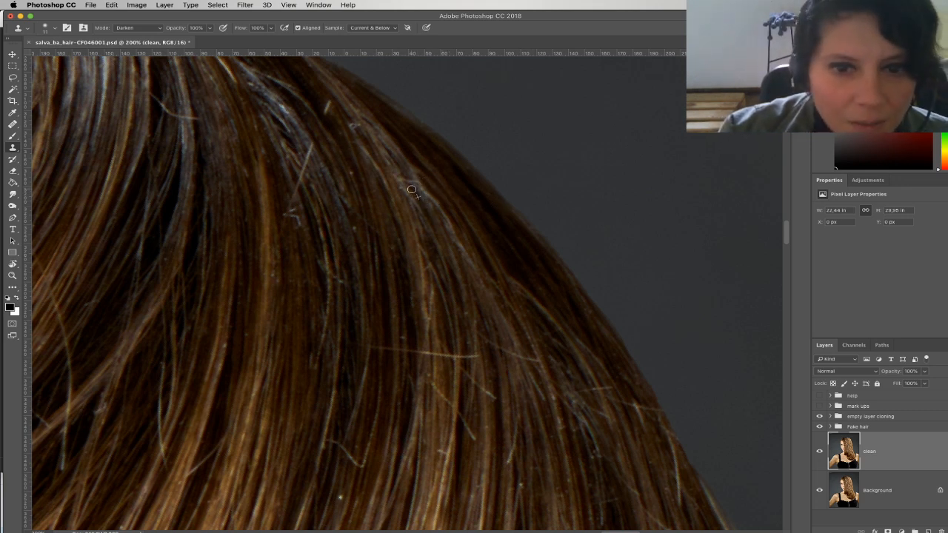
# Clone out the light crossing hairs and specks along the grey-brown strand just inside the crown's outer edge
pyautogui.moveTo(397, 165); pyautogui.dragTo(409, 185)
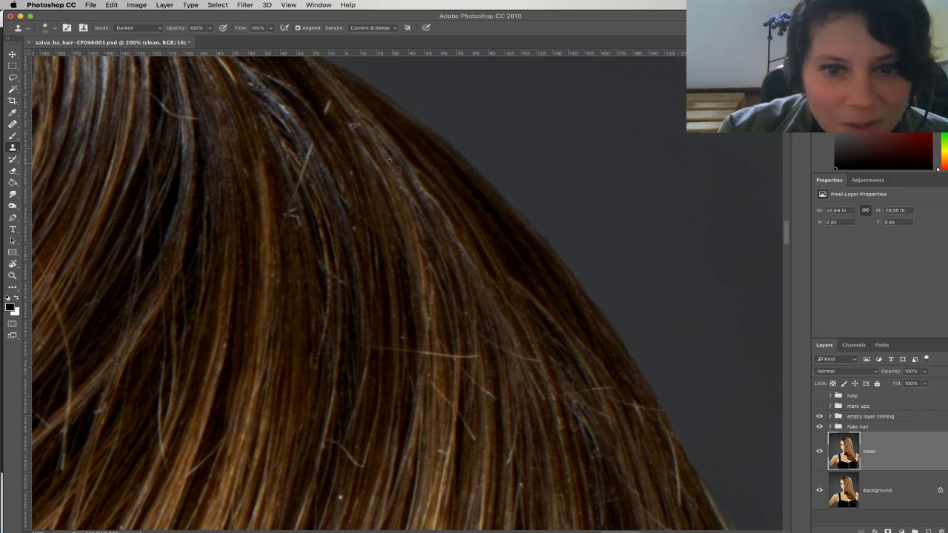
pyautogui.keyDown('alt'); pyautogui.click(386, 162); pyautogui.keyUp('alt')
pyautogui.moveTo(393, 179)
pyautogui.mouseDown()
pyautogui.moveTo(401, 190)
pyautogui.moveTo(375, 159)
pyautogui.mouseUp()
pyautogui.keyDown('alt'); pyautogui.click(403, 201); pyautogui.keyUp('alt')
pyautogui.keyDown('alt'); pyautogui.click(426, 230); pyautogui.keyUp('alt')
pyautogui.moveTo(420, 215); pyautogui.dragTo(411, 191)
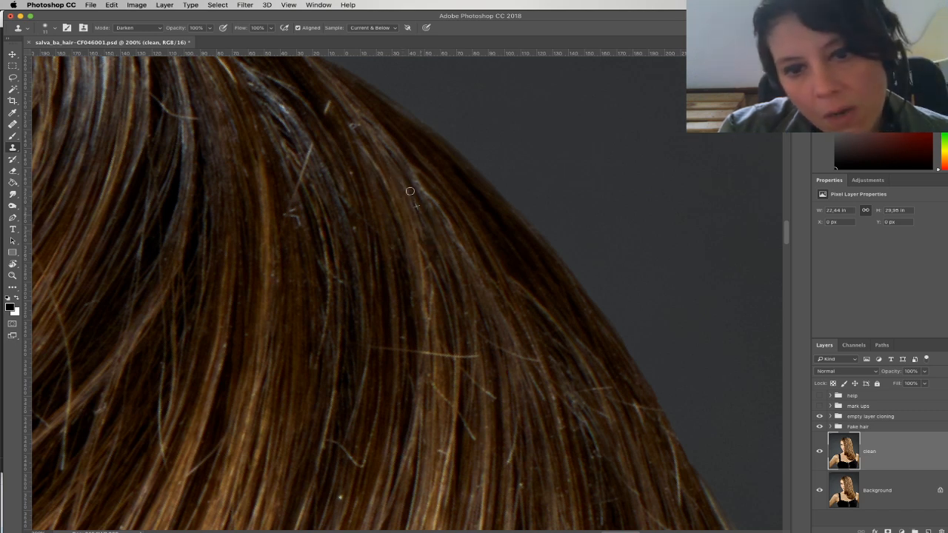
pyautogui.keyDown('alt'); pyautogui.click(449, 209); pyautogui.keyUp('alt')
pyautogui.moveTo(459, 226)
pyautogui.mouseDown()
pyautogui.moveTo(427, 183)
pyautogui.moveTo(462, 238)
pyautogui.moveTo(408, 154)
pyautogui.mouseUp()
pyautogui.keyDown('alt'); pyautogui.click(439, 209); pyautogui.keyUp('alt')
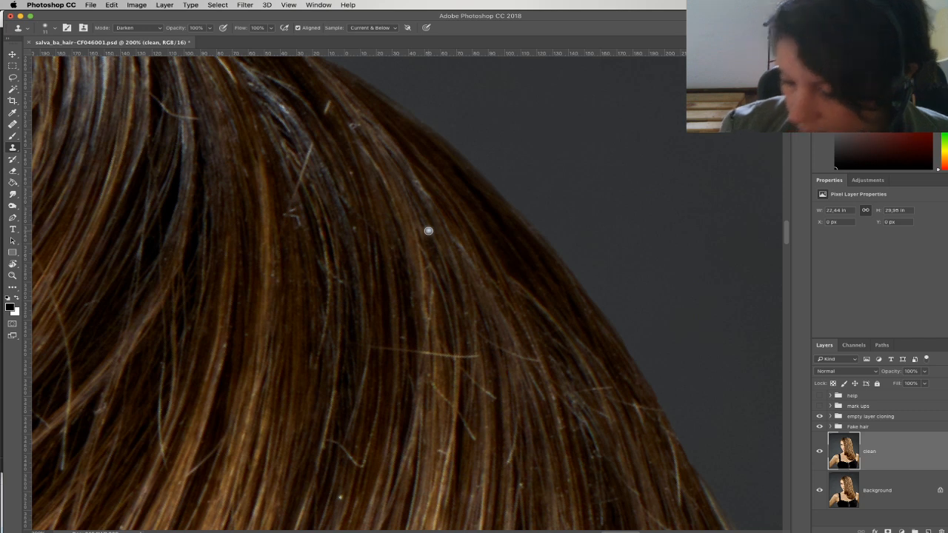
# Clone out the small V-shaped stray in the middle of the crown and the short light flecks near its outer edge
pyautogui.keyDown('alt'); pyautogui.click(291, 191); pyautogui.keyUp('alt')
pyautogui.click(300, 230)
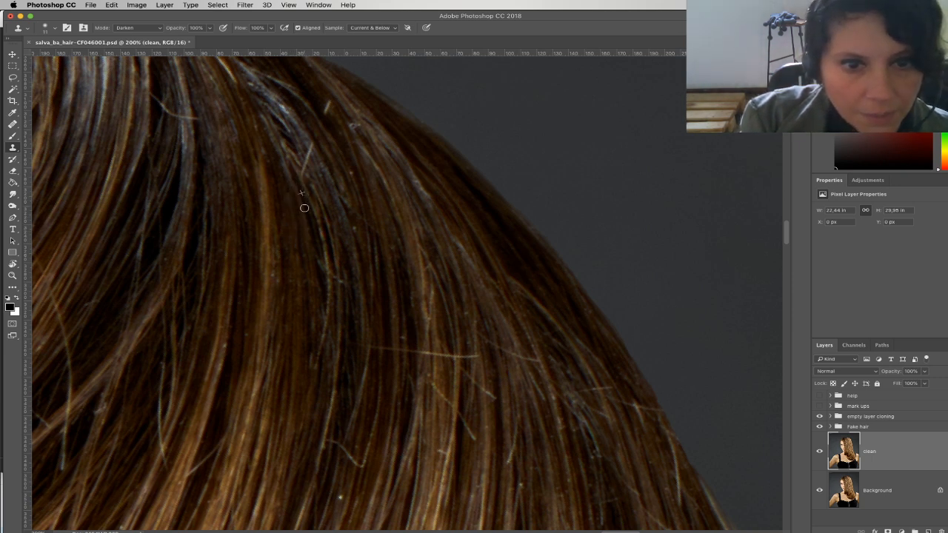
pyautogui.scroll(-3, 311, 193)
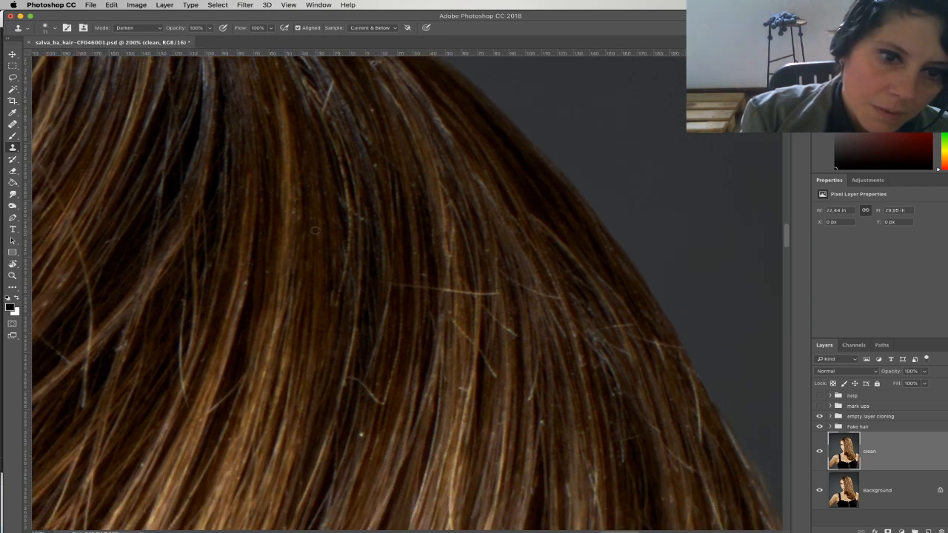
pyautogui.moveTo(298, 228); pyautogui.dragTo(301, 212)
pyautogui.click(295, 224)
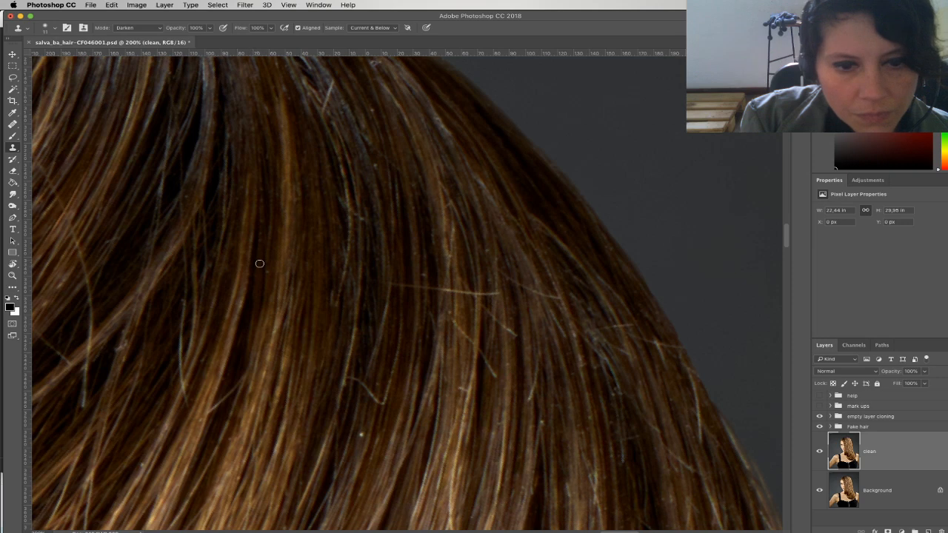
pyautogui.scroll(5, 259, 264)
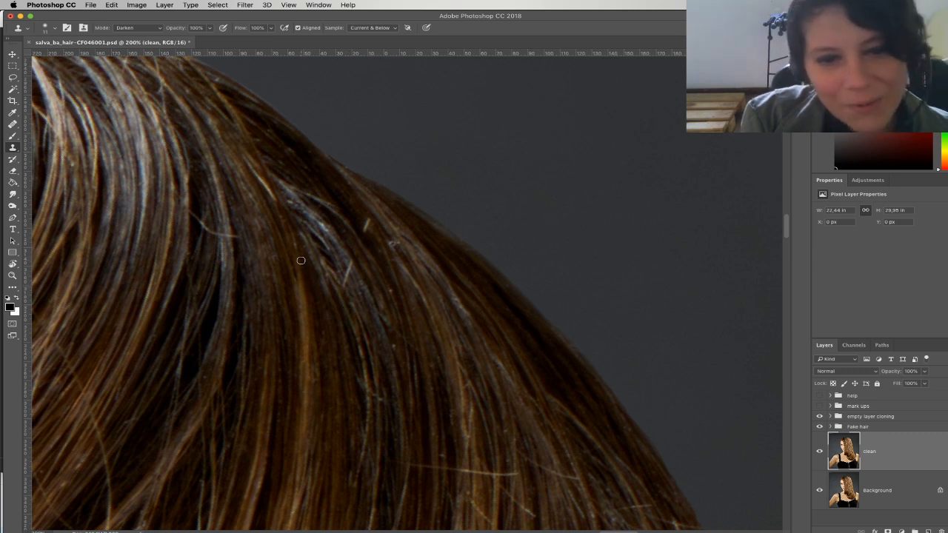
pyautogui.moveTo(366, 229); pyautogui.dragTo(362, 222)
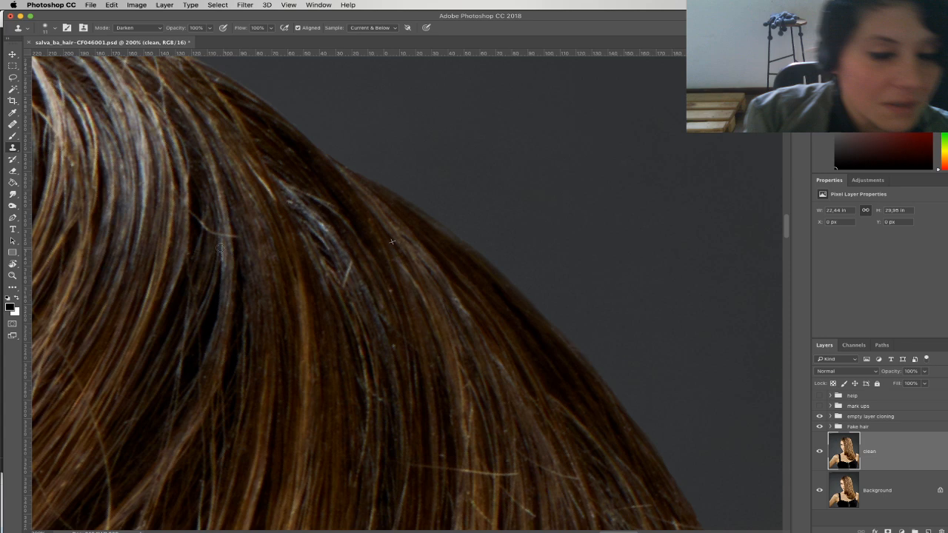
# Clone out the fine golden hairs beside the grey highlight and the short curved stray crossing the dark strands next to it
pyautogui.moveTo(254, 250); pyautogui.dragTo(408, 216)
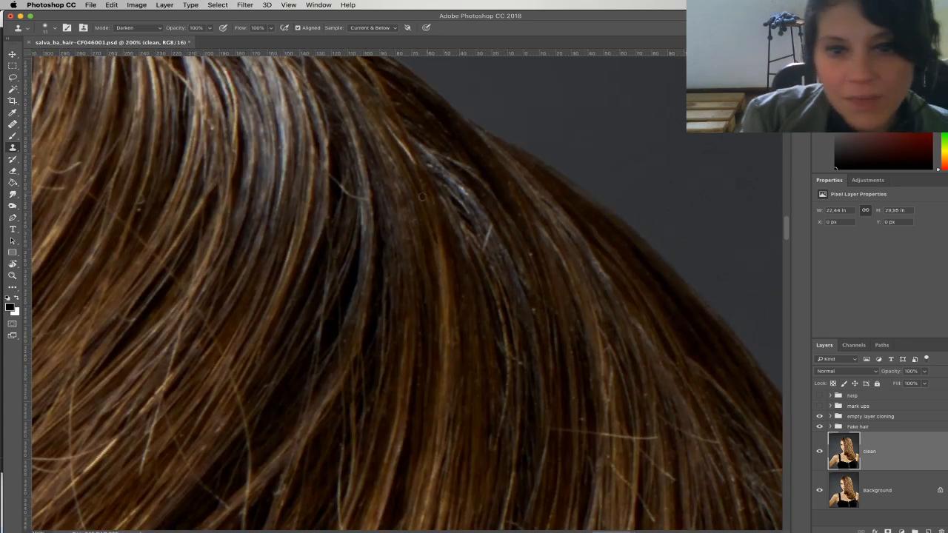
pyautogui.keyDown('alt'); pyautogui.click(418, 180); pyautogui.keyUp('alt')
pyautogui.moveTo(414, 166); pyautogui.dragTo(376, 98)
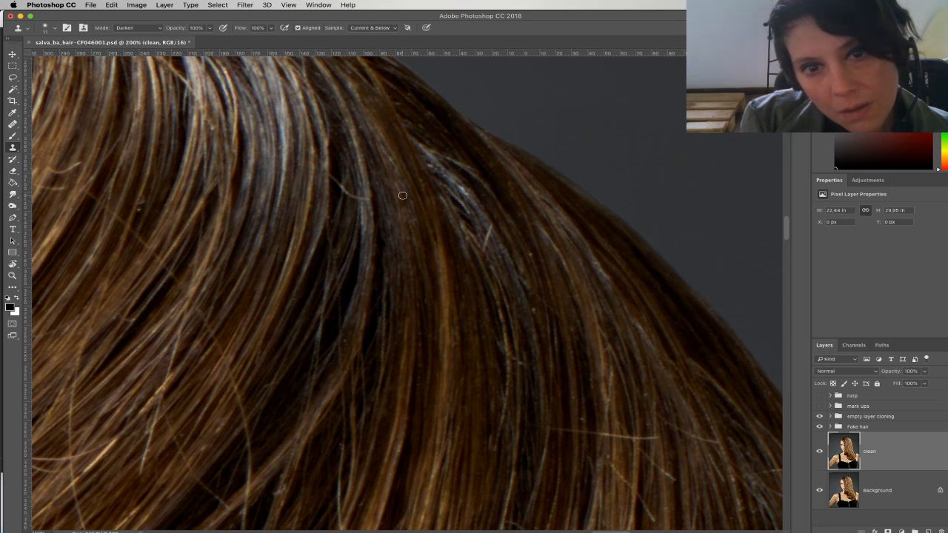
pyautogui.moveTo(368, 211)
pyautogui.mouseDown()
pyautogui.moveTo(345, 201)
pyautogui.moveTo(346, 184)
pyautogui.moveTo(341, 197)
pyautogui.moveTo(343, 182)
pyautogui.moveTo(337, 192)
pyautogui.moveTo(337, 177)
pyautogui.moveTo(346, 210)
pyautogui.moveTo(342, 162)
pyautogui.mouseUp()
pyautogui.keyDown('alt'); pyautogui.click(355, 186); pyautogui.keyUp('alt')
pyautogui.keyDown('alt'); pyautogui.click(339, 195); pyautogui.keyUp('alt')
pyautogui.keyDown('alt'); pyautogui.click(347, 169); pyautogui.keyUp('alt')
# Clone out the short bright hairs crossing the strands at the lower end of the grey highlight
pyautogui.keyDown('alt'); pyautogui.click(485, 259); pyautogui.keyUp('alt')
pyautogui.moveTo(485, 255); pyautogui.dragTo(479, 237)
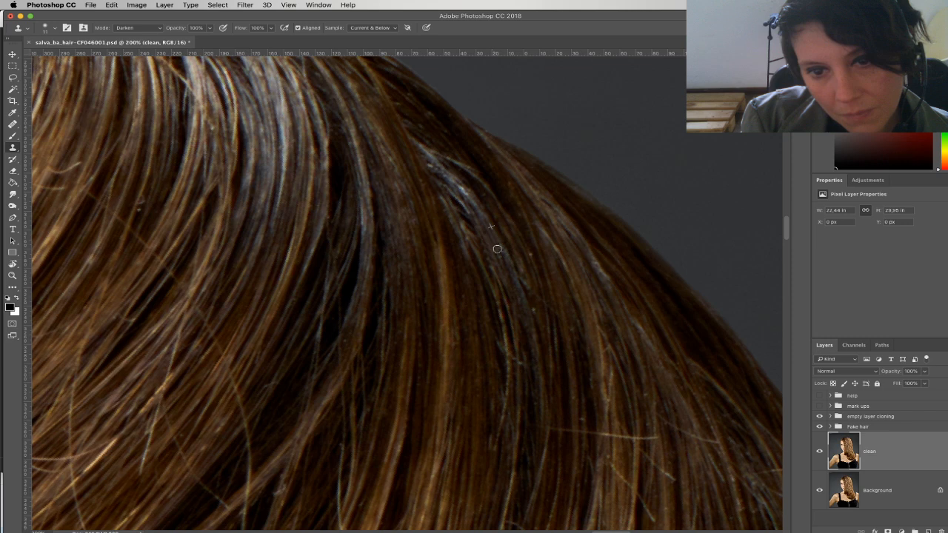
pyautogui.moveTo(519, 357)
pyautogui.mouseDown()
pyautogui.moveTo(519, 256)
pyautogui.moveTo(501, 277)
pyautogui.moveTo(494, 242)
pyautogui.mouseUp()
pyautogui.keyDown('alt'); pyautogui.click(505, 259); pyautogui.keyUp('alt')
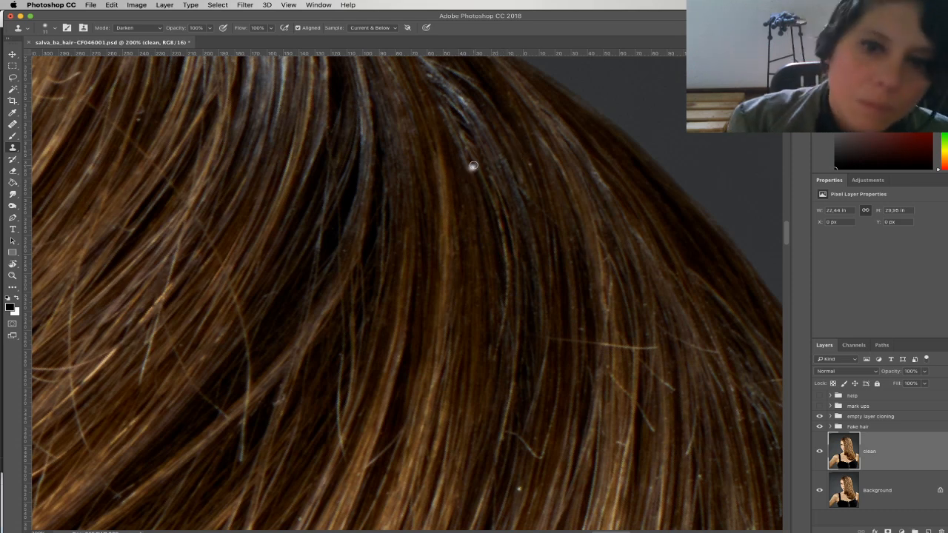
pyautogui.keyDown('alt'); pyautogui.click(444, 128); pyautogui.keyUp('alt')
pyautogui.moveTo(459, 121)
pyautogui.mouseDown()
pyautogui.moveTo(486, 186)
pyautogui.moveTo(445, 94)
pyautogui.mouseUp()
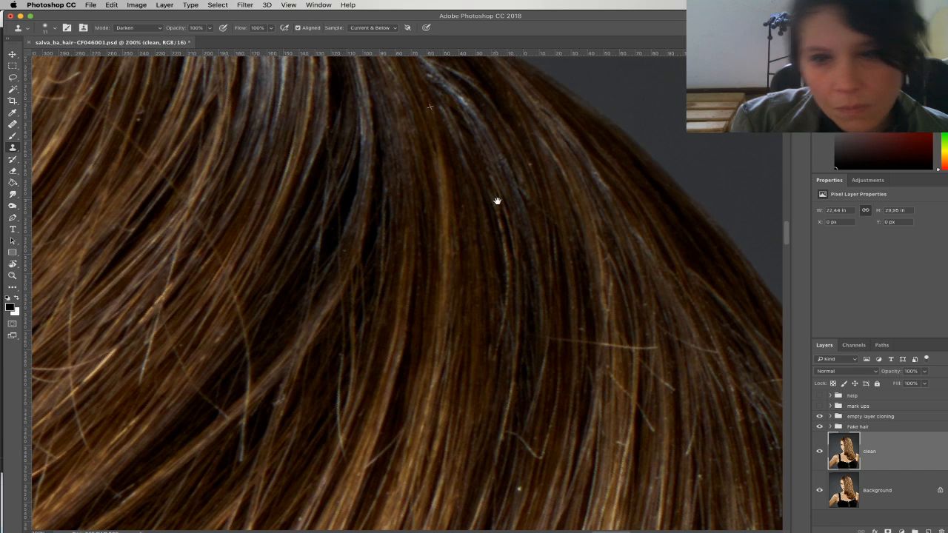
# Clone over the loose light hairs along the outer side of the grey highlight with short dabs
pyautogui.moveTo(496, 199); pyautogui.dragTo(438, 289)
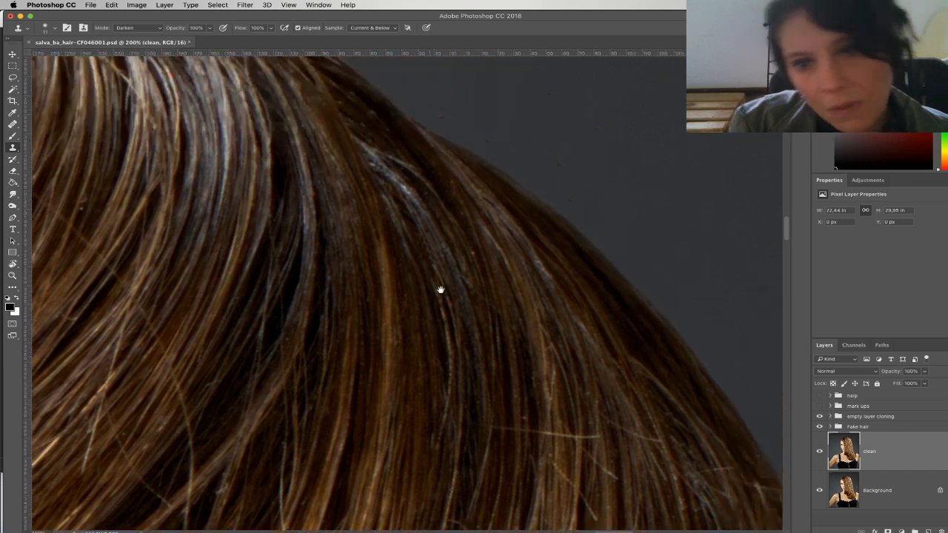
pyautogui.click(438, 199)
pyautogui.click(440, 201)
pyautogui.click(452, 216)
pyautogui.click(421, 194)
pyautogui.click(419, 186)
pyautogui.click(430, 205)
pyautogui.click(440, 213)
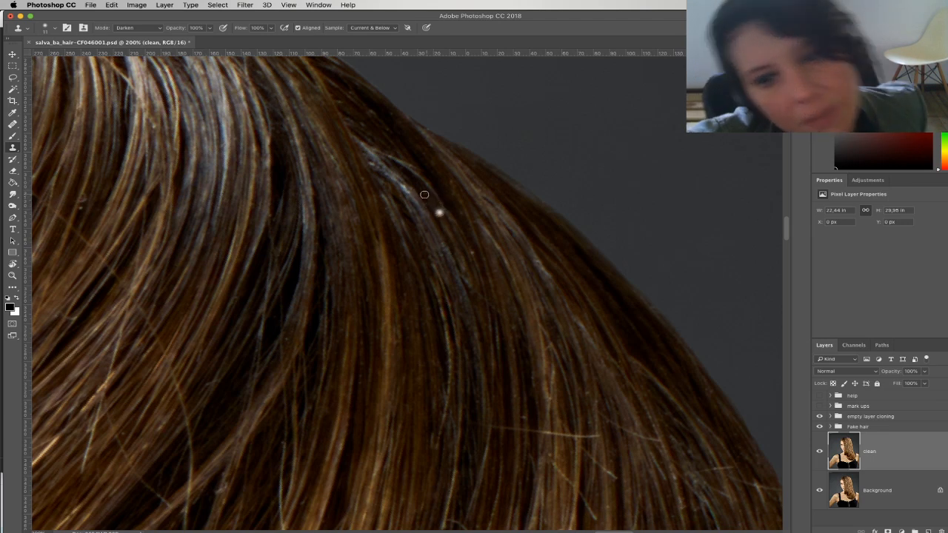
# Dab out the tiny bright specks in the dark strands below the grey highlight
pyautogui.keyDown('alt'); pyautogui.click(476, 260); pyautogui.keyUp('alt')
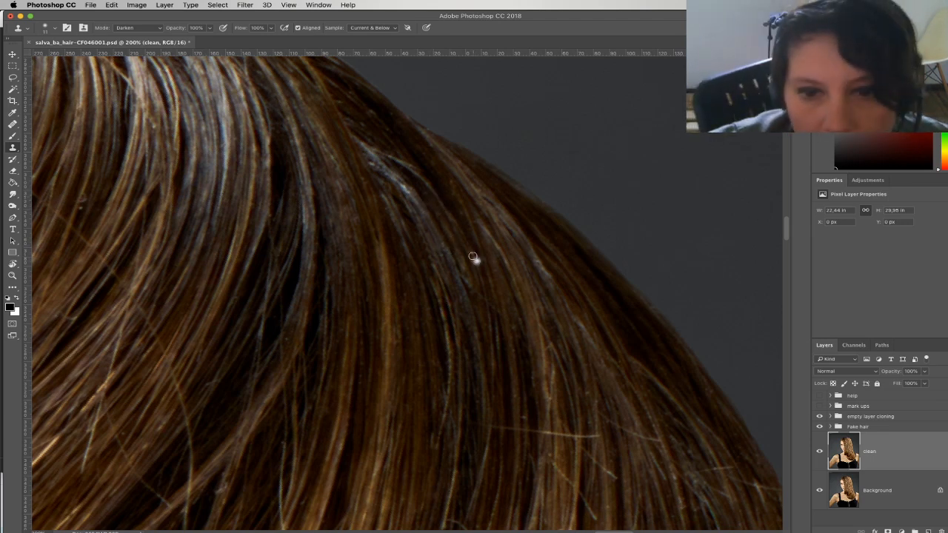
pyautogui.click(461, 259)
pyautogui.click(513, 376)
pyautogui.click(506, 378)
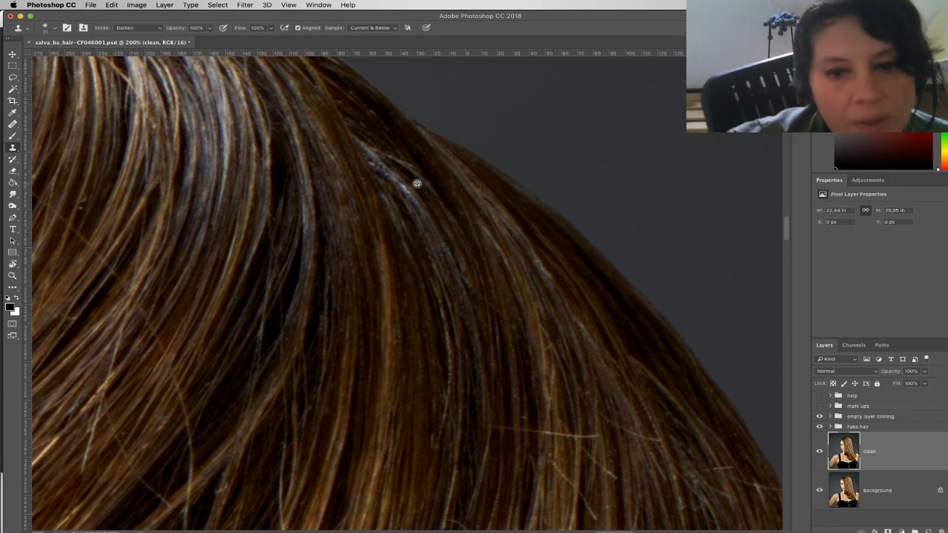
# Undo the last clone stroke and clone out the fine light hairs arching above the grey highlight
pyautogui.press('super+z')
pyautogui.moveTo(389, 144); pyautogui.dragTo(407, 171)
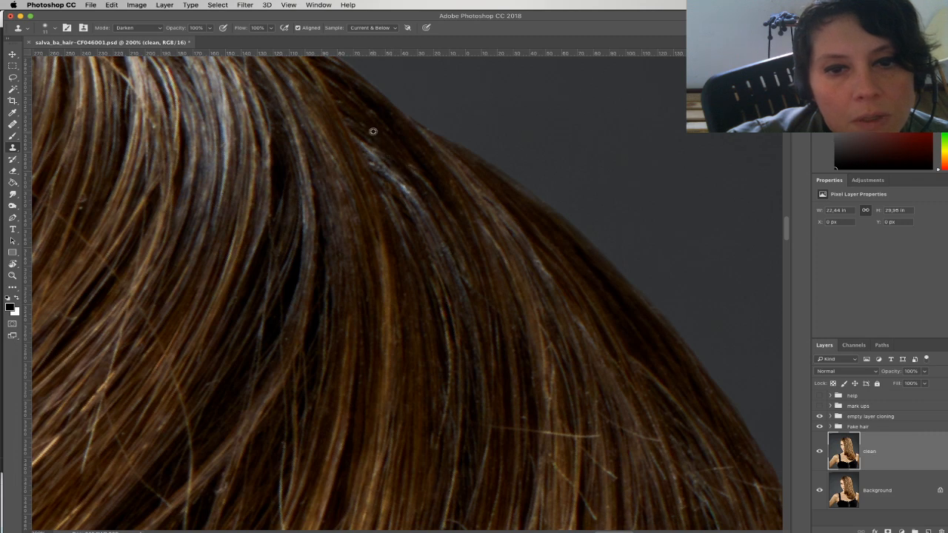
pyautogui.keyDown('alt'); pyautogui.click(349, 91); pyautogui.keyUp('alt')
pyautogui.moveTo(407, 159)
pyautogui.mouseDown()
pyautogui.moveTo(424, 177)
pyautogui.moveTo(400, 159)
pyautogui.moveTo(431, 194)
pyautogui.moveTo(360, 137)
pyautogui.mouseUp()
pyautogui.keyDown('alt'); pyautogui.click(401, 159); pyautogui.keyUp('alt')
# Clone out the specks and faint crossing hairs in the strands between the grey highlight and the crown's outer edge
pyautogui.keyDown('alt'); pyautogui.click(432, 193); pyautogui.keyUp('alt')
pyautogui.moveTo(461, 226)
pyautogui.mouseDown()
pyautogui.moveTo(440, 214)
pyautogui.moveTo(413, 155)
pyautogui.mouseUp()
pyautogui.keyDown('alt'); pyautogui.click(429, 191); pyautogui.keyUp('alt')
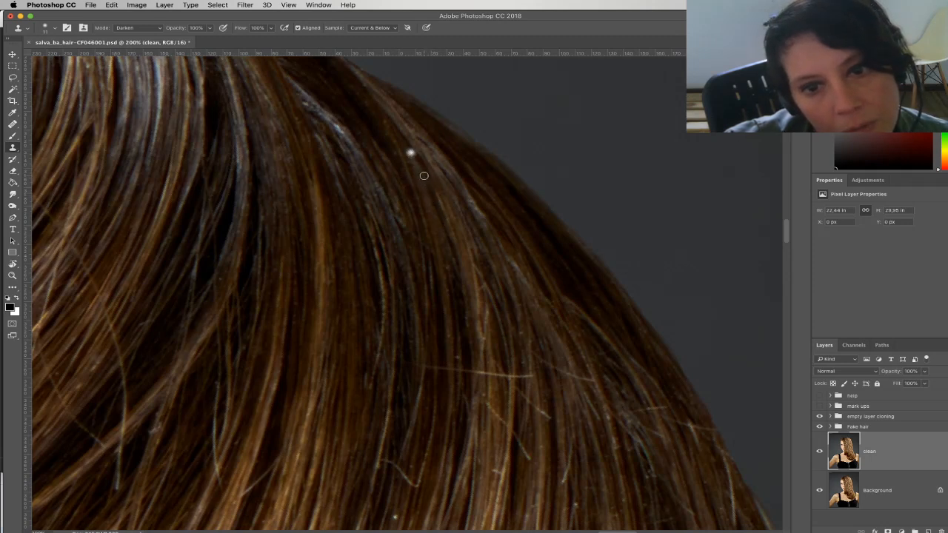
pyautogui.click(412, 153)
pyautogui.keyDown('alt'); pyautogui.click(411, 145); pyautogui.keyUp('alt')
pyautogui.click(437, 203)
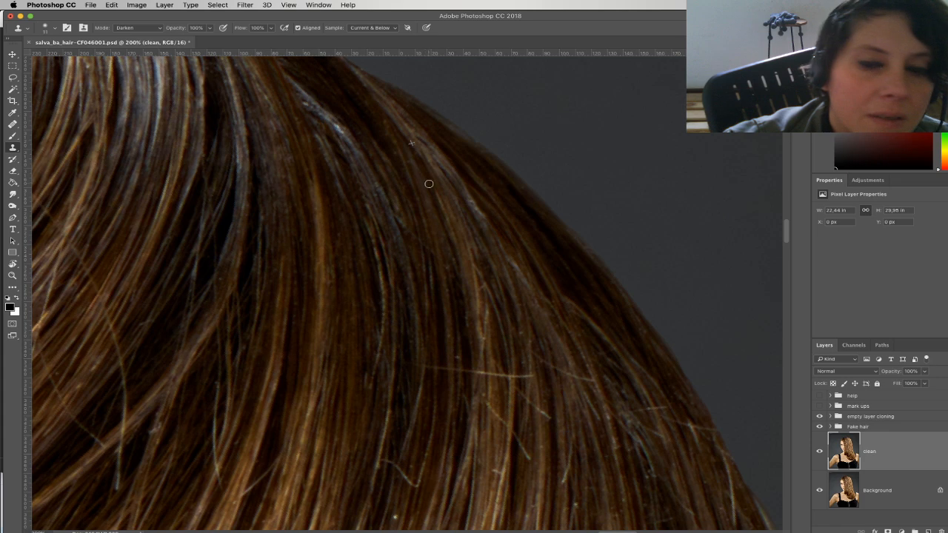
pyautogui.click(415, 182)
# Step back to an earlier Clone Stamp history state and re-clone the inner part of the horizontal stray hair
pyautogui.moveTo(436, 203); pyautogui.dragTo(408, 165)
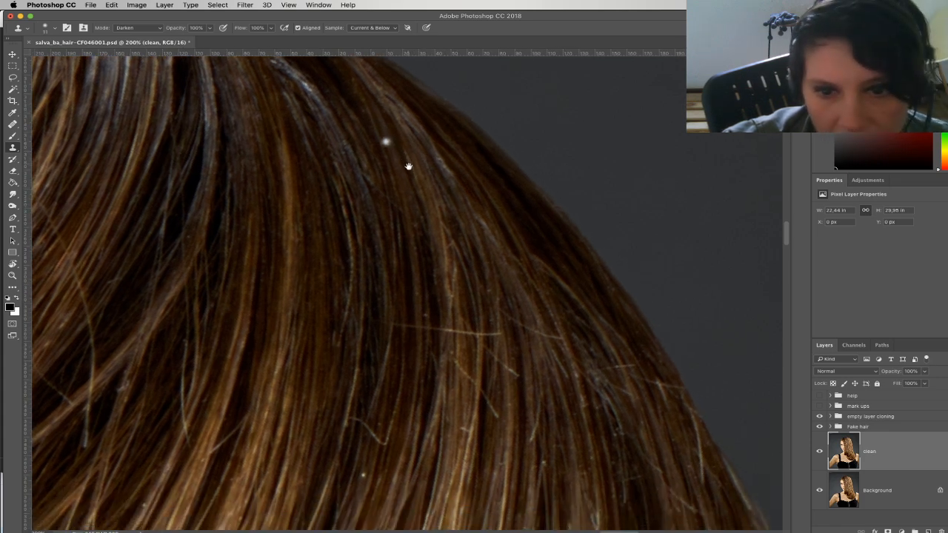
pyautogui.press('super+z')
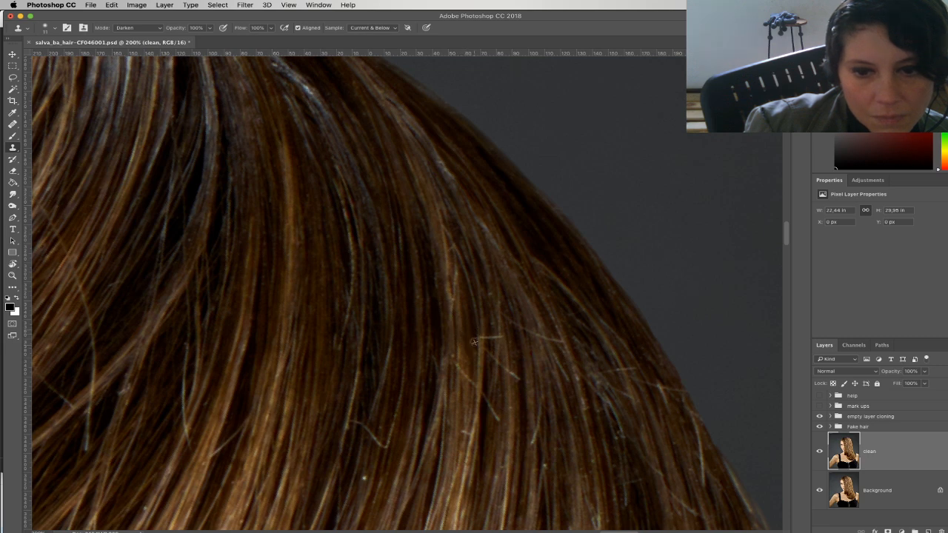
pyautogui.click(801, 65)
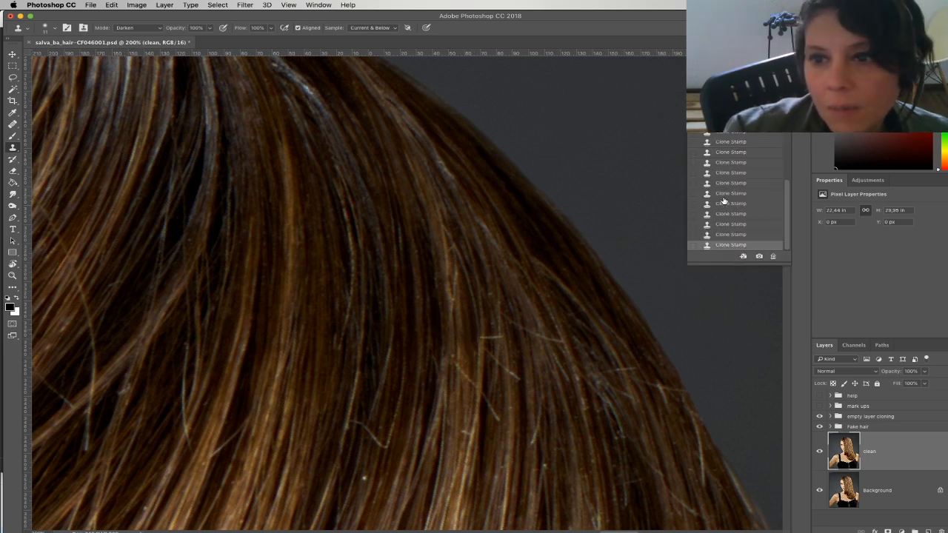
pyautogui.click(728, 154)
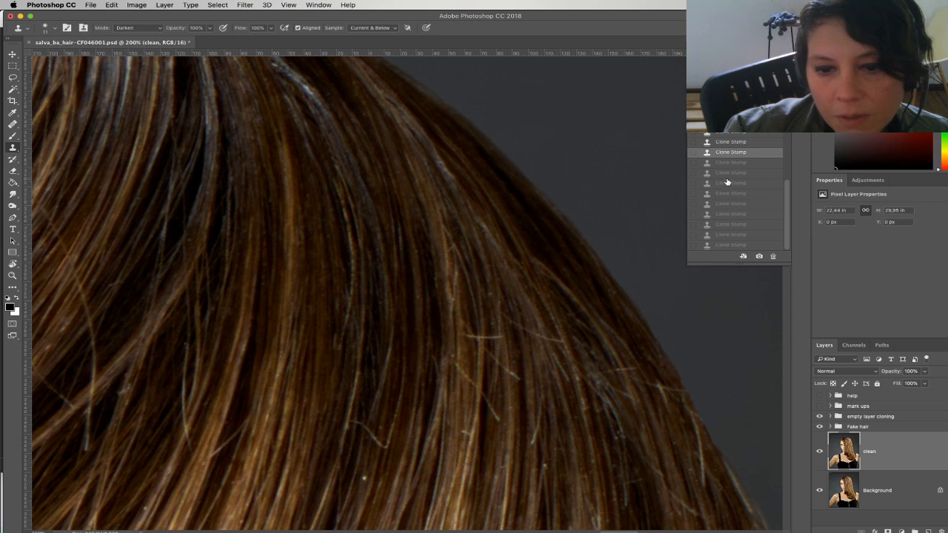
pyautogui.click(467, 323)
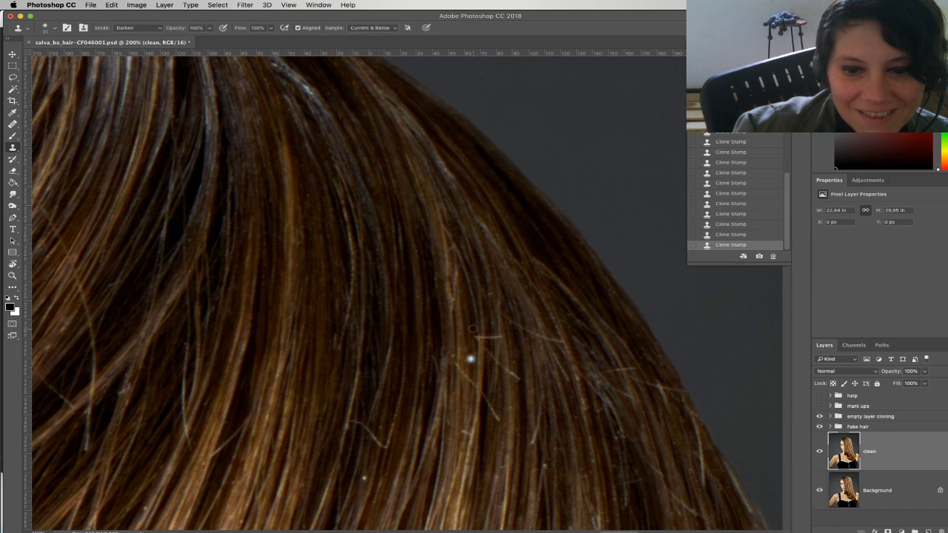
pyautogui.click(471, 359)
# At 300% zoom, clone out the thin light hairs crossing the golden strand above the horizontal stray
pyautogui.moveTo(474, 376); pyautogui.dragTo(427, 306)
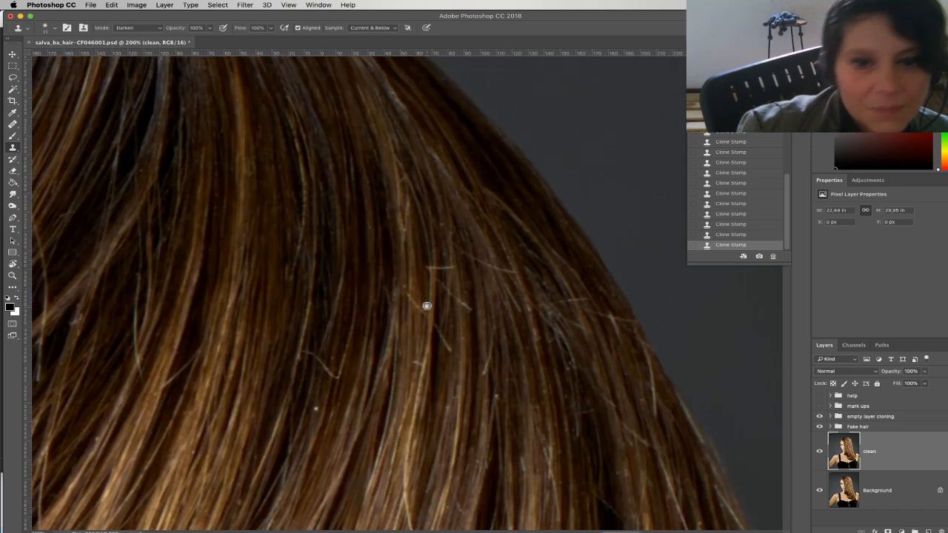
pyautogui.press('super+plus')
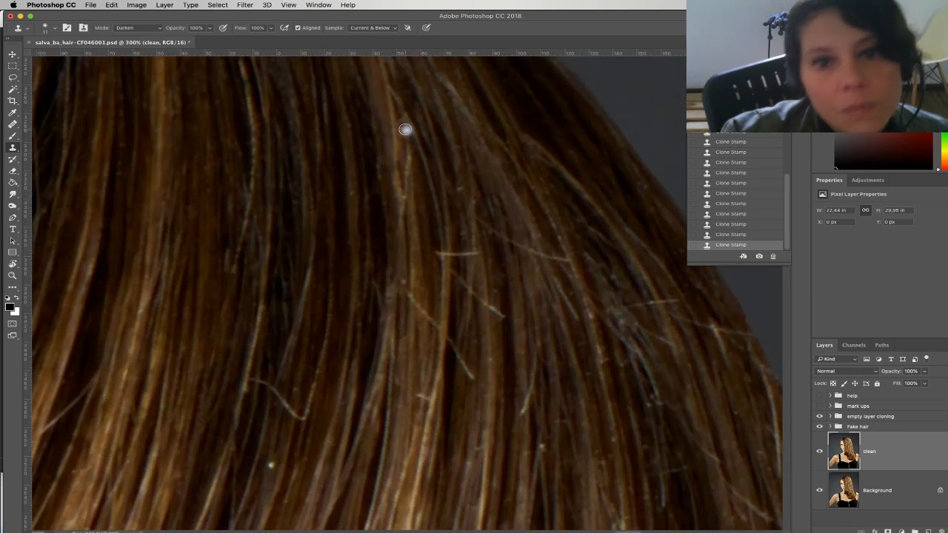
pyautogui.moveTo(402, 119); pyautogui.dragTo(423, 165)
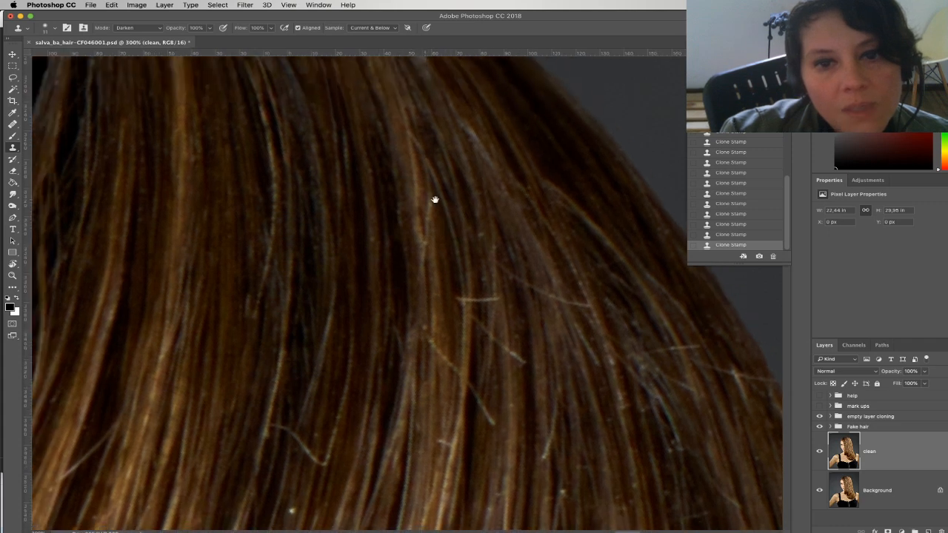
pyautogui.keyDown('alt'); pyautogui.click(412, 134); pyautogui.keyUp('alt')
pyautogui.click(420, 157)
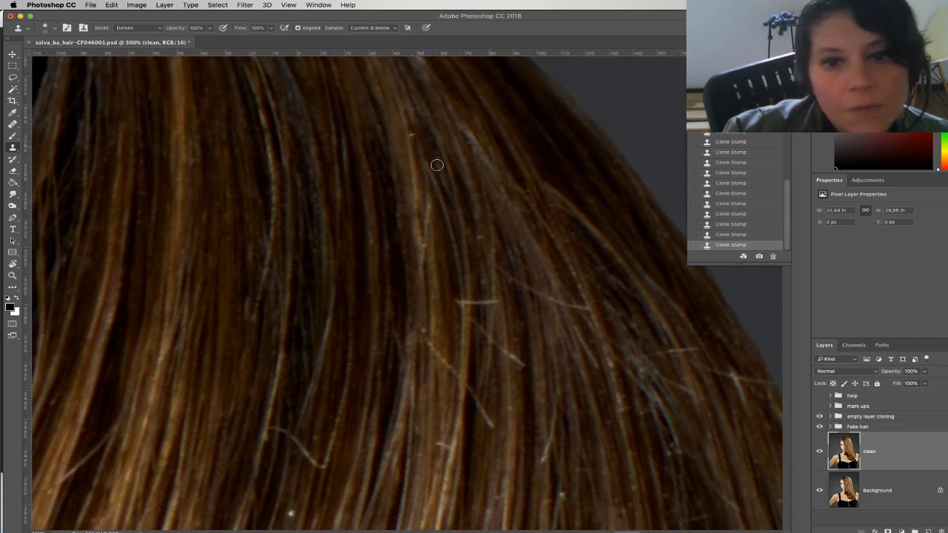
pyautogui.keyDown('alt'); pyautogui.click(429, 230); pyautogui.keyUp('alt')
pyautogui.click(456, 257)
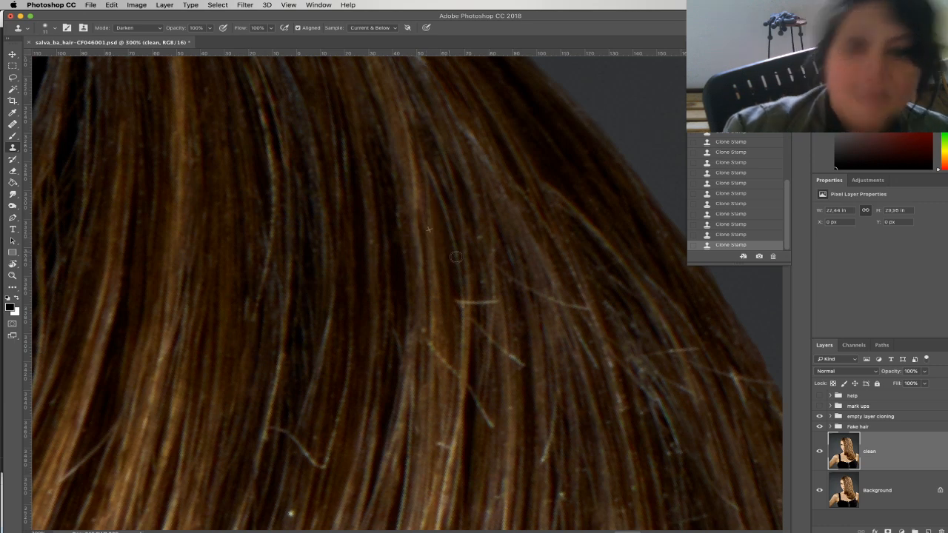
# Adjust the Clone Stamp to a small brush and clone out the bent stray hair and the bright speck below it
pyautogui.moveTo(476, 297); pyautogui.dragTo(460, 256)
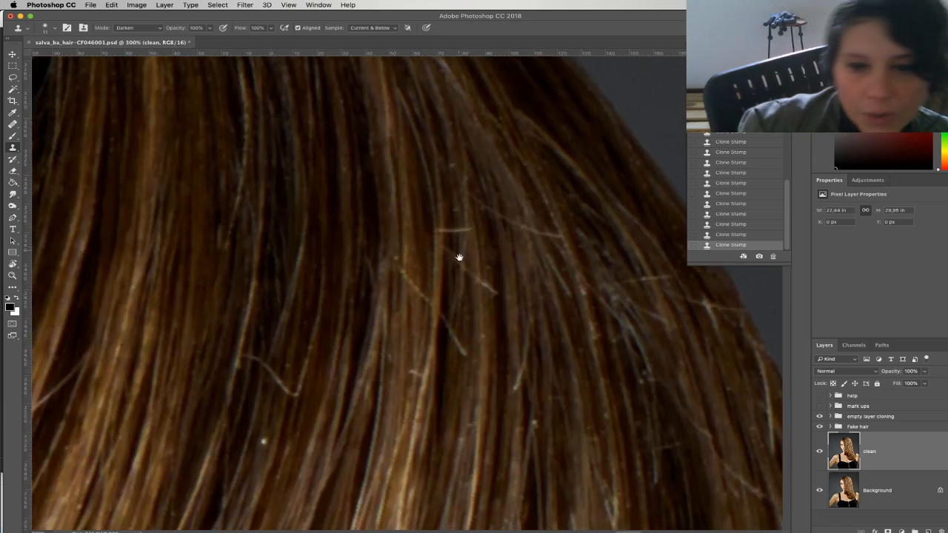
pyautogui.rightClick(460, 255)
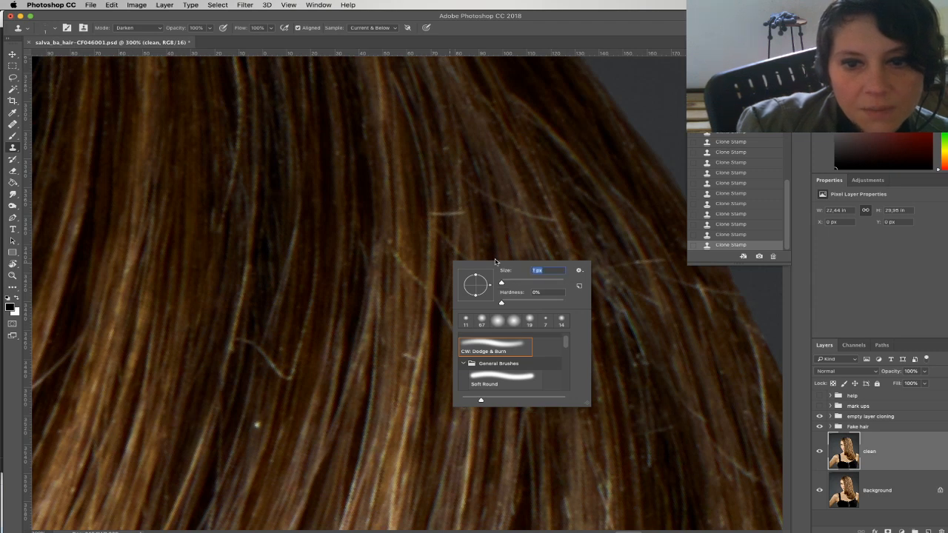
pyautogui.moveTo(502, 283); pyautogui.dragTo(504, 283)
pyautogui.keyDown('alt'); pyautogui.click(415, 353); pyautogui.keyUp('alt')
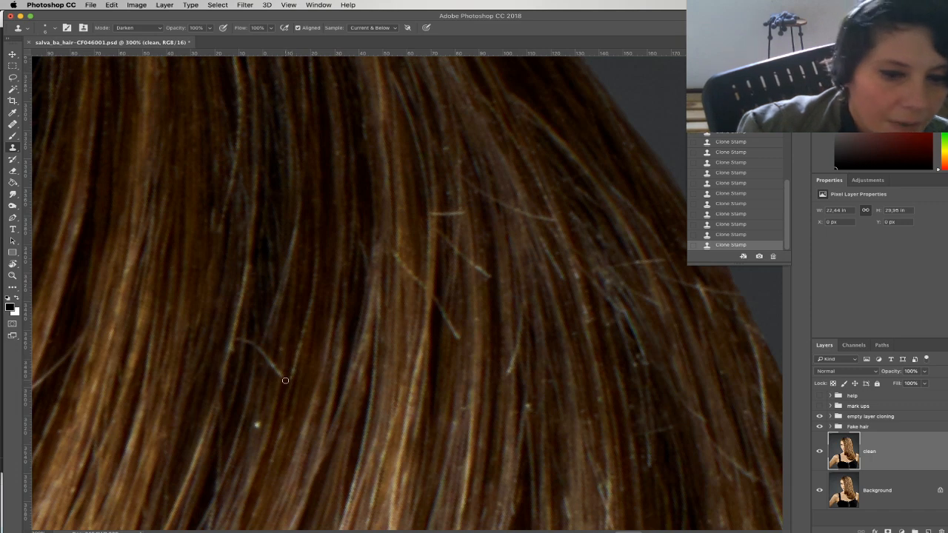
pyautogui.moveTo(283, 356); pyautogui.dragTo(356, 262)
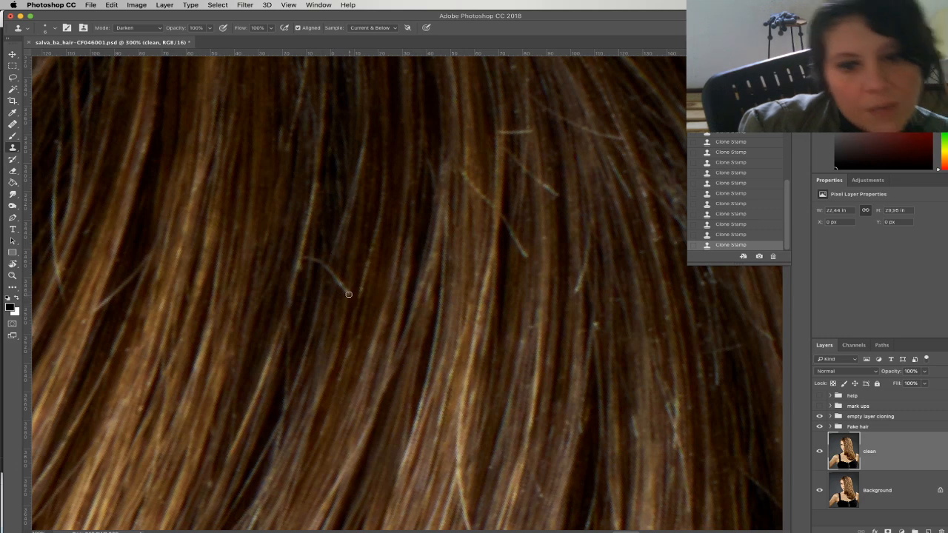
pyautogui.moveTo(343, 290)
pyautogui.mouseDown()
pyautogui.moveTo(334, 249)
pyautogui.moveTo(327, 301)
pyautogui.mouseUp()
pyautogui.keyDown('alt'); pyautogui.click(315, 282); pyautogui.keyUp('alt')
pyautogui.moveTo(316, 268)
pyautogui.mouseDown()
pyautogui.moveTo(315, 259)
pyautogui.moveTo(303, 279)
pyautogui.moveTo(312, 268)
pyautogui.moveTo(303, 266)
pyautogui.moveTo(319, 286)
pyautogui.mouseUp()
pyautogui.keyDown('alt'); pyautogui.click(309, 240); pyautogui.keyUp('alt')
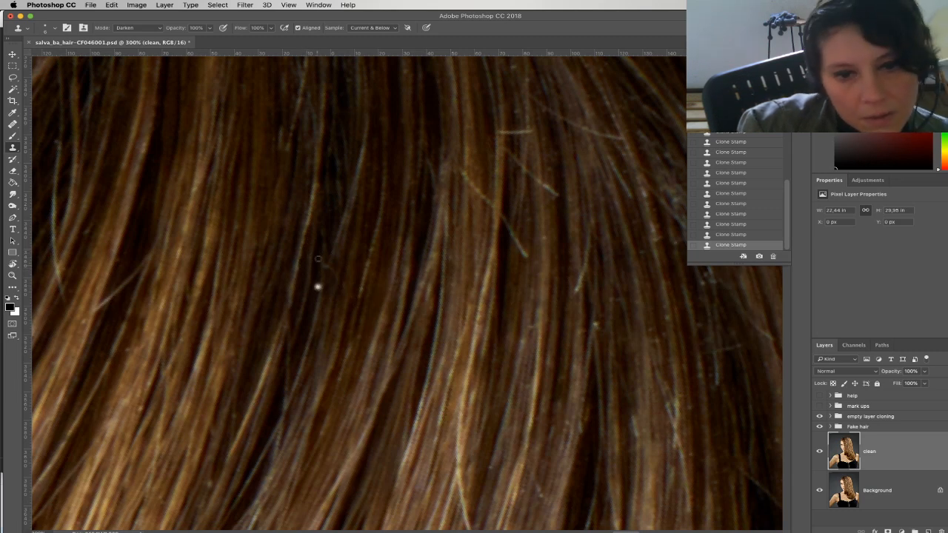
# Clone out the lower part of the faint light hair in the dark central strands, resampling clean hair for a second pass
pyautogui.moveTo(323, 252)
pyautogui.mouseDown()
pyautogui.moveTo(318, 288)
pyautogui.moveTo(330, 219)
pyautogui.mouseUp()
pyautogui.press('super+z')
pyautogui.keyDown('alt'); pyautogui.click(312, 294); pyautogui.keyUp('alt')
pyautogui.moveTo(331, 278); pyautogui.dragTo(339, 215)
pyautogui.keyDown('alt'); pyautogui.click(312, 284); pyautogui.keyUp('alt')
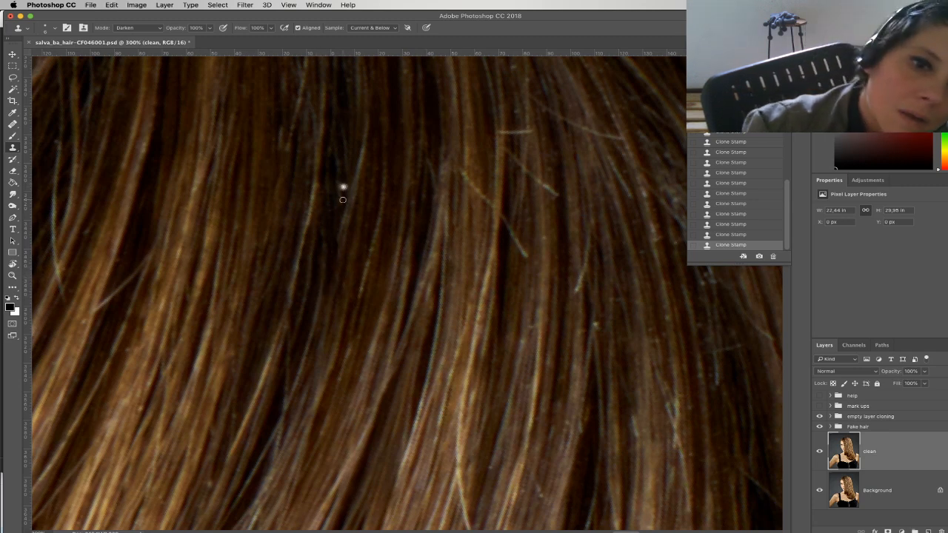
# Clone out the upper part of the bluish hair along the dark central strand, resampling the source above it
pyautogui.scroll(3, 372, 292)
pyautogui.keyDown('alt'); pyautogui.click(353, 283); pyautogui.keyUp('alt')
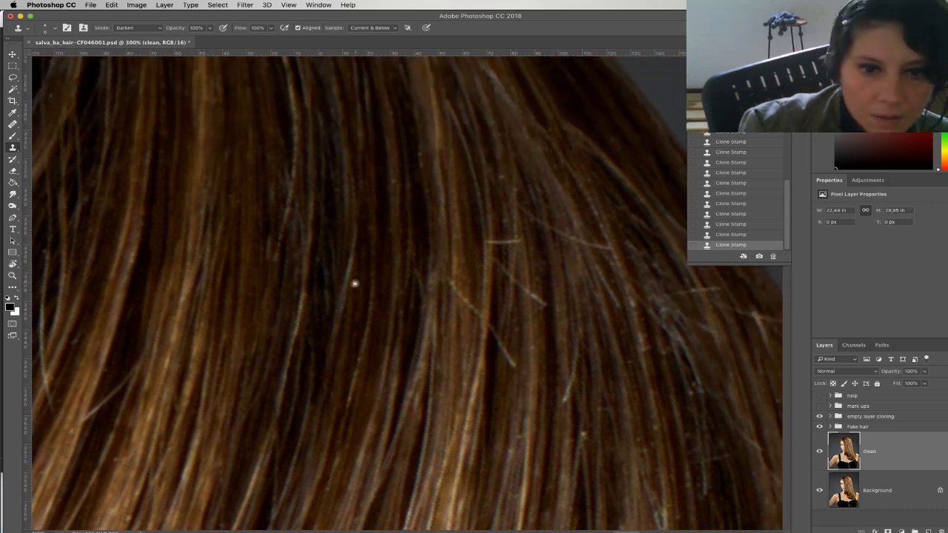
pyautogui.moveTo(350, 326)
pyautogui.mouseDown()
pyautogui.moveTo(344, 248)
pyautogui.moveTo(342, 342)
pyautogui.moveTo(366, 292)
pyautogui.moveTo(362, 300)
pyautogui.moveTo(355, 228)
pyautogui.moveTo(348, 293)
pyautogui.mouseUp()
pyautogui.press('super+z')
pyautogui.keyDown('alt'); pyautogui.click(352, 218); pyautogui.keyUp('alt')
pyautogui.moveTo(351, 244); pyautogui.dragTo(344, 287)
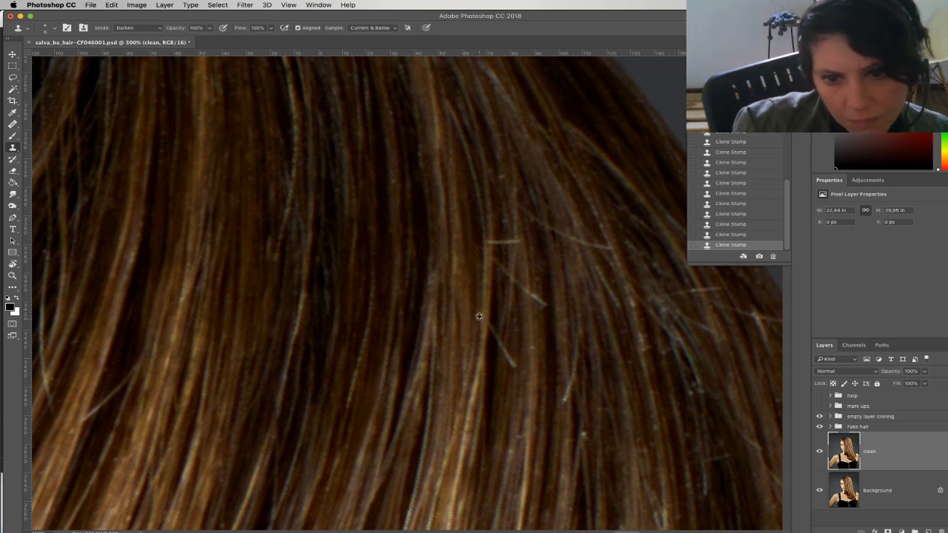
# Clone out the two short diagonal hairs crossing the golden strand and the brown strand beside it
pyautogui.moveTo(490, 327); pyautogui.dragTo(494, 341)
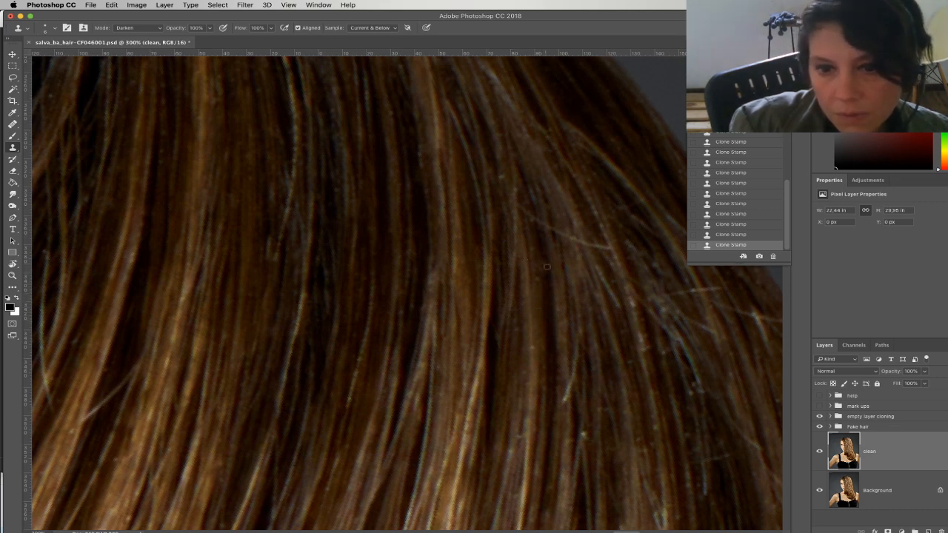
pyautogui.keyDown('alt'); pyautogui.click(537, 239); pyautogui.keyUp('alt')
pyautogui.click(538, 274)
pyautogui.moveTo(547, 268)
pyautogui.mouseDown()
pyautogui.moveTo(532, 243)
pyautogui.moveTo(538, 284)
pyautogui.mouseUp()
pyautogui.keyDown('alt'); pyautogui.click(536, 254); pyautogui.keyUp('alt')
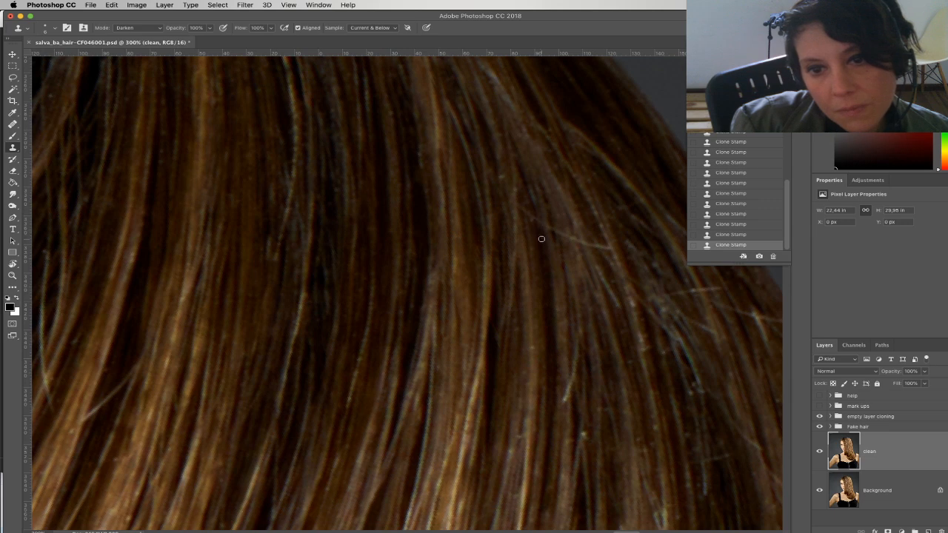
# Clone out the inner end of the long diagonal hair crossing the brown strands above the golden highlight
pyautogui.keyDown('alt'); pyautogui.click(533, 224); pyautogui.keyUp('alt')
pyautogui.click(524, 203)
pyautogui.keyDown('alt'); pyautogui.click(554, 241); pyautogui.keyUp('alt')
pyautogui.moveTo(551, 221); pyautogui.dragTo(545, 224)
pyautogui.click(553, 223)
pyautogui.keyDown('alt'); pyautogui.click(547, 219); pyautogui.keyUp('alt')
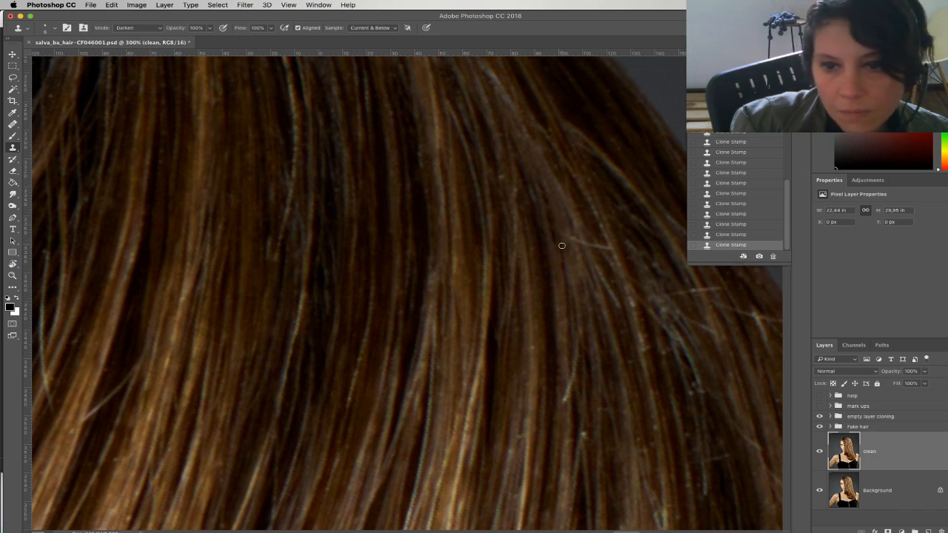
# Clone out the outer end of the same diagonal hair, sampling from the neighbouring strands
pyautogui.keyDown('alt'); pyautogui.click(579, 250); pyautogui.keyUp('alt')
pyautogui.moveTo(568, 225); pyautogui.dragTo(573, 231)
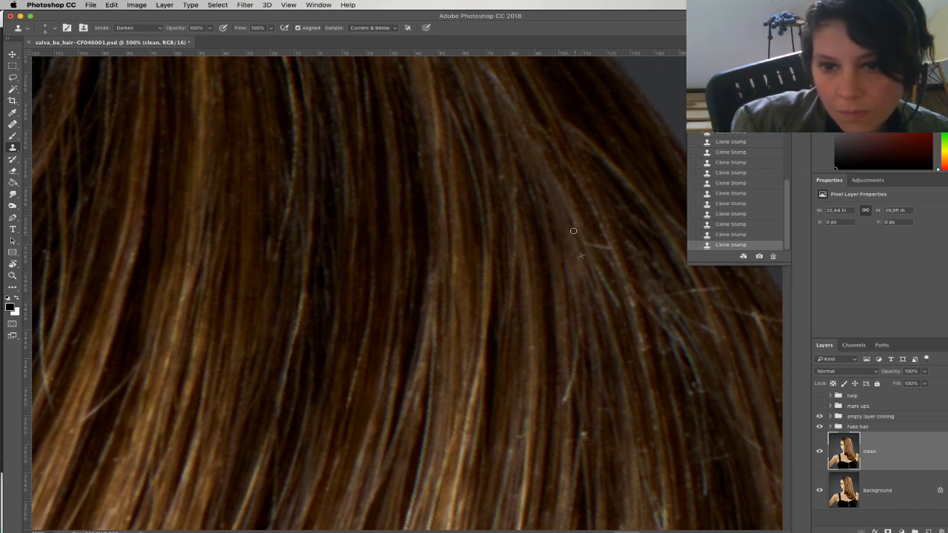
pyautogui.moveTo(604, 262)
pyautogui.mouseDown()
pyautogui.moveTo(590, 243)
pyautogui.moveTo(596, 226)
pyautogui.moveTo(606, 278)
pyautogui.moveTo(598, 260)
pyautogui.mouseUp()
pyautogui.keyDown('alt'); pyautogui.click(604, 256); pyautogui.keyUp('alt')
pyautogui.keyDown('alt'); pyautogui.click(618, 321); pyautogui.keyUp('alt')
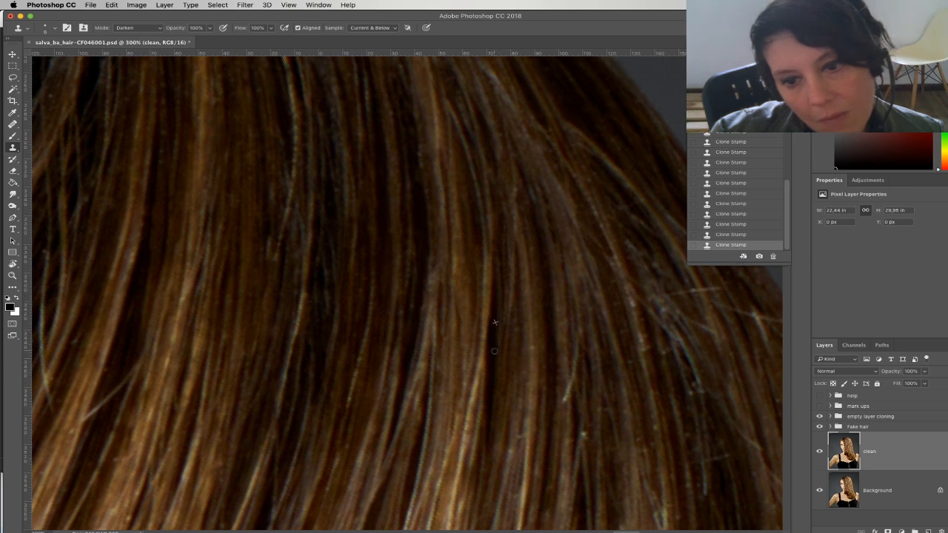
# Clone out the thin light hair running down the dark edge of the brown strand
pyautogui.moveTo(551, 404)
pyautogui.mouseDown()
pyautogui.moveTo(572, 251)
pyautogui.moveTo(546, 265)
pyautogui.moveTo(550, 245)
pyautogui.moveTo(605, 224)
pyautogui.moveTo(602, 159)
pyautogui.moveTo(594, 240)
pyautogui.moveTo(595, 166)
pyautogui.mouseUp()
pyautogui.moveTo(603, 260); pyautogui.dragTo(603, 255)
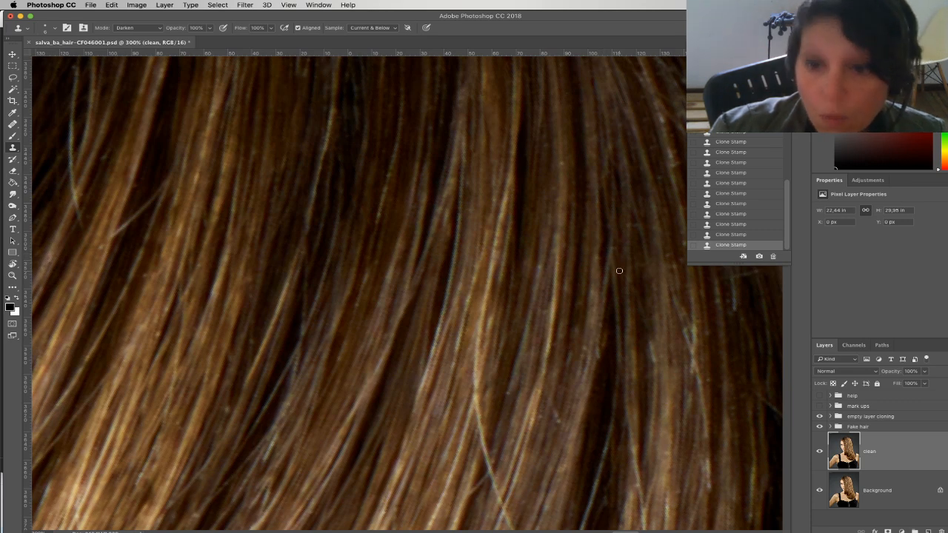
pyautogui.moveTo(609, 281); pyautogui.dragTo(595, 239)
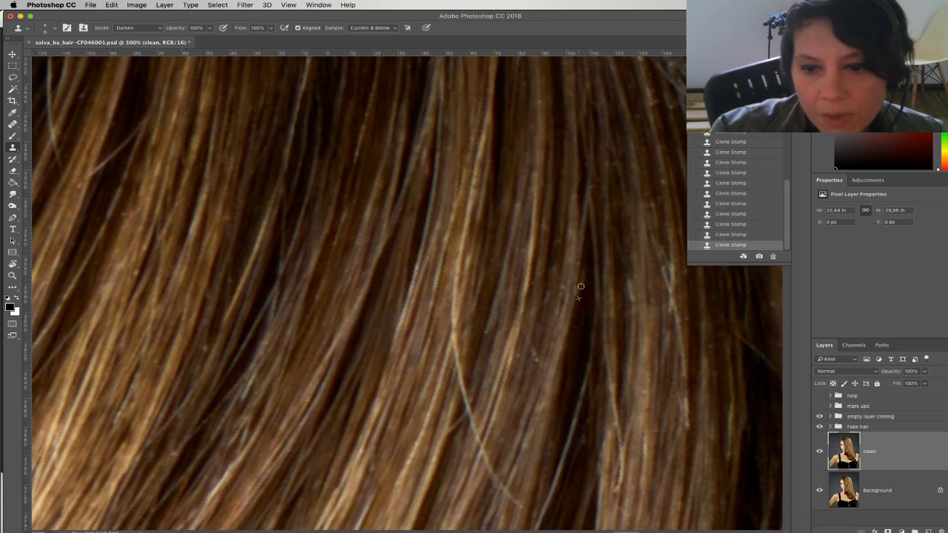
pyautogui.moveTo(588, 185); pyautogui.dragTo(588, 231)
pyautogui.moveTo(586, 165); pyautogui.dragTo(586, 258)
pyautogui.moveTo(585, 193); pyautogui.dragTo(583, 320)
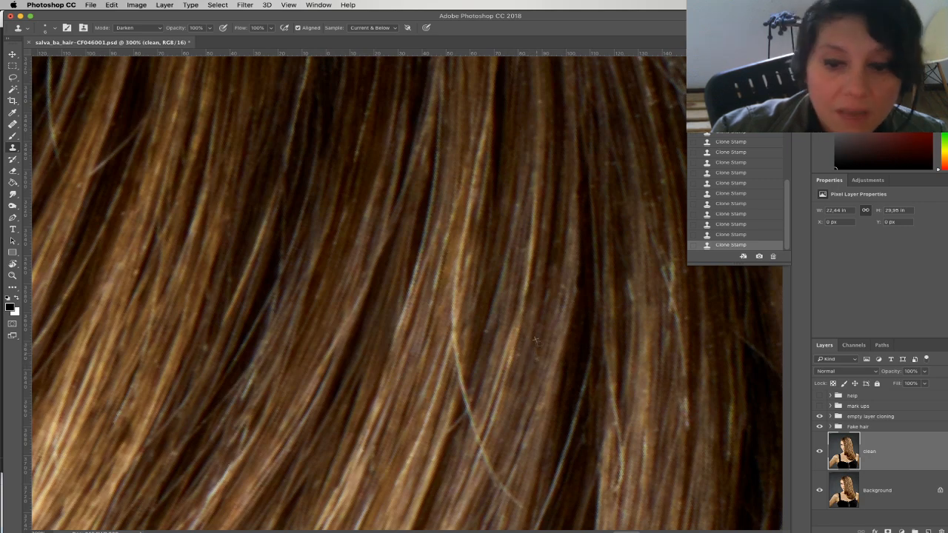
# Clone out the upper portion of the long curved hair where it follows the golden strand
pyautogui.scroll(-5, 509, 318)
pyautogui.hscroll(-3, 509, 318)
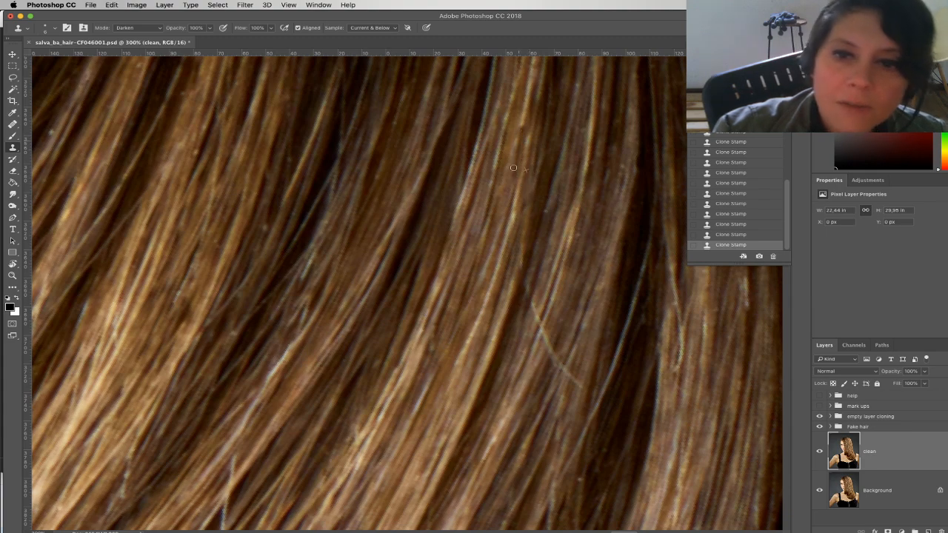
pyautogui.moveTo(539, 201); pyautogui.dragTo(509, 289)
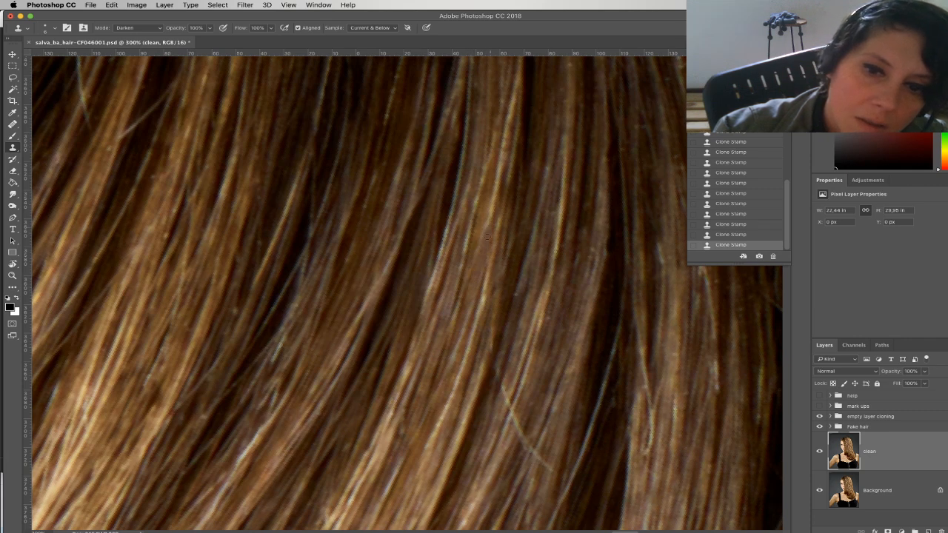
pyautogui.scroll(-5, 529, 295)
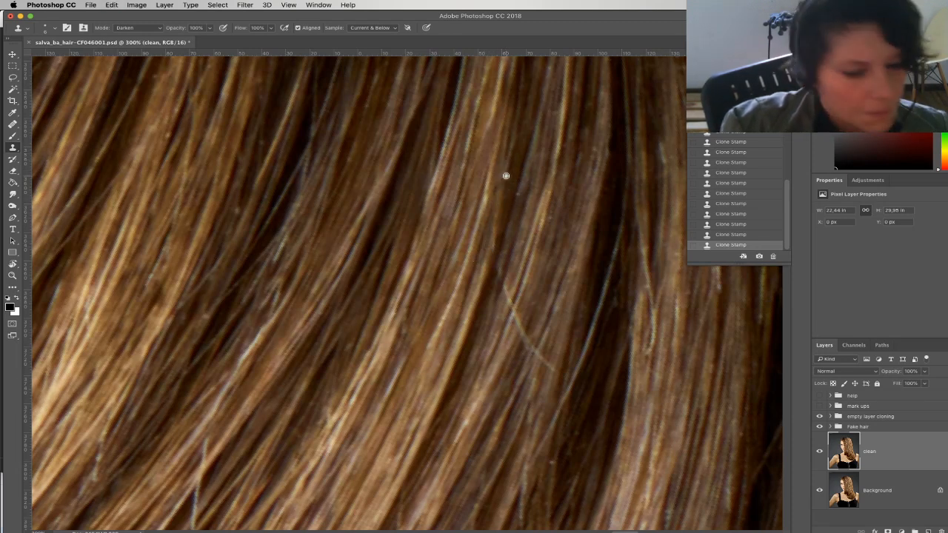
pyautogui.press('5')
pyautogui.press('0')
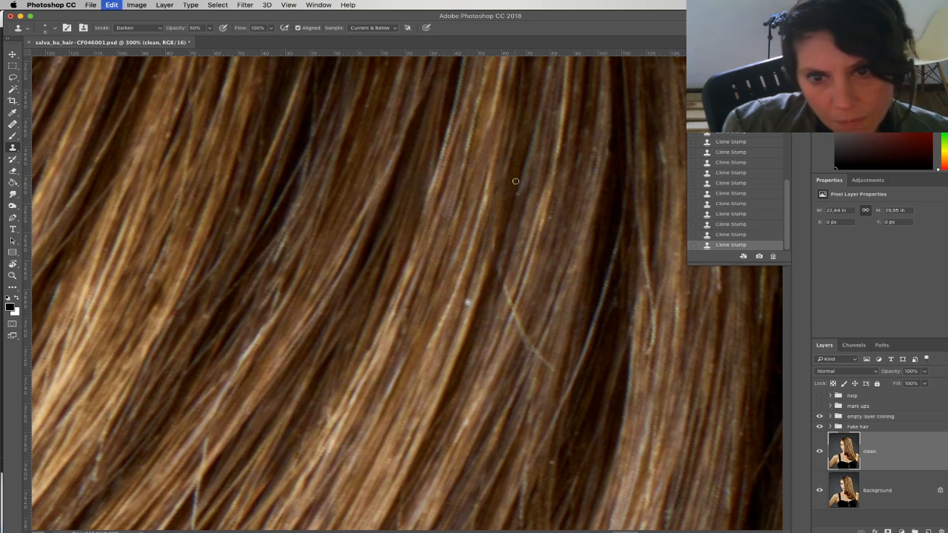
pyautogui.scroll(3, 532, 142)
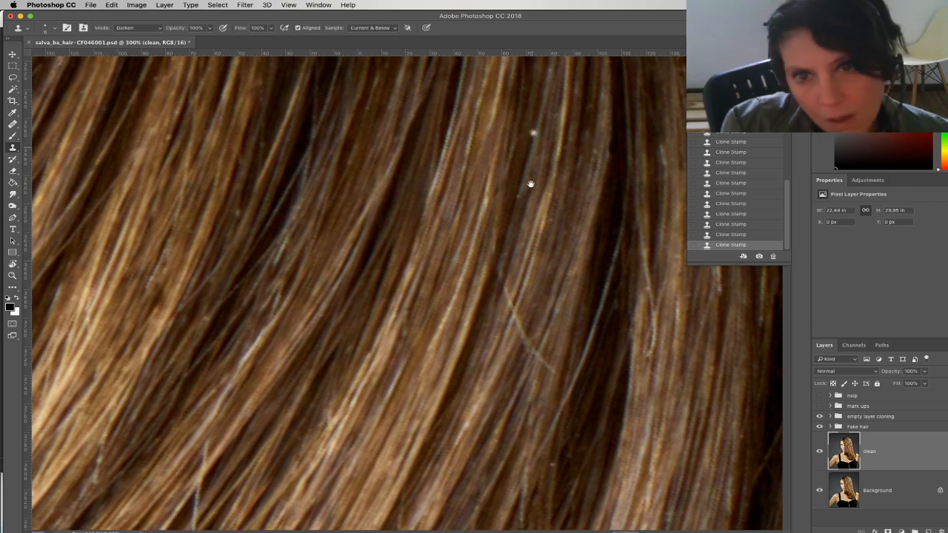
# Reduce the Clone Stamp brush to 3 px and clone out the remaining lower section of the curved hair
pyautogui.rightClick(529, 164)
pyautogui.moveTo(579, 197); pyautogui.dragTo(583, 196)
pyautogui.press('Return')
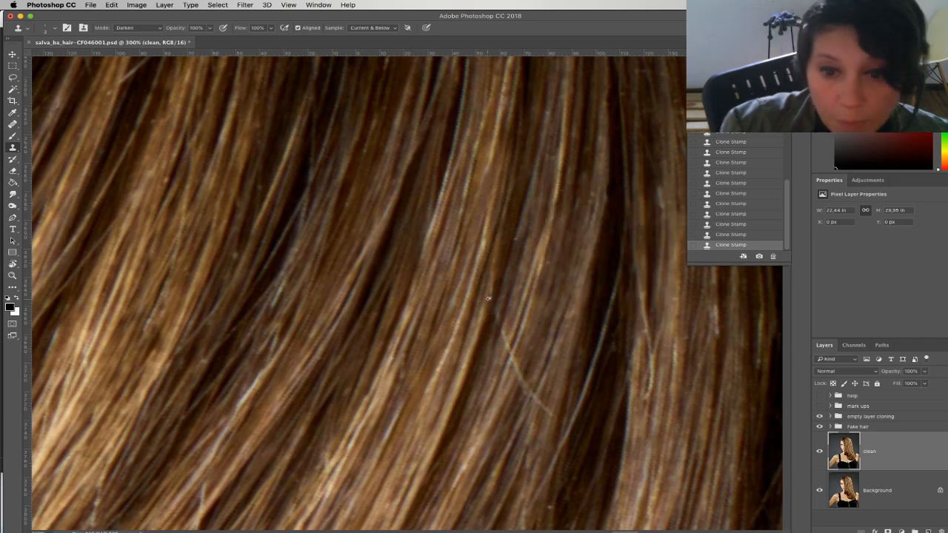
pyautogui.scroll(-4, 485, 282)
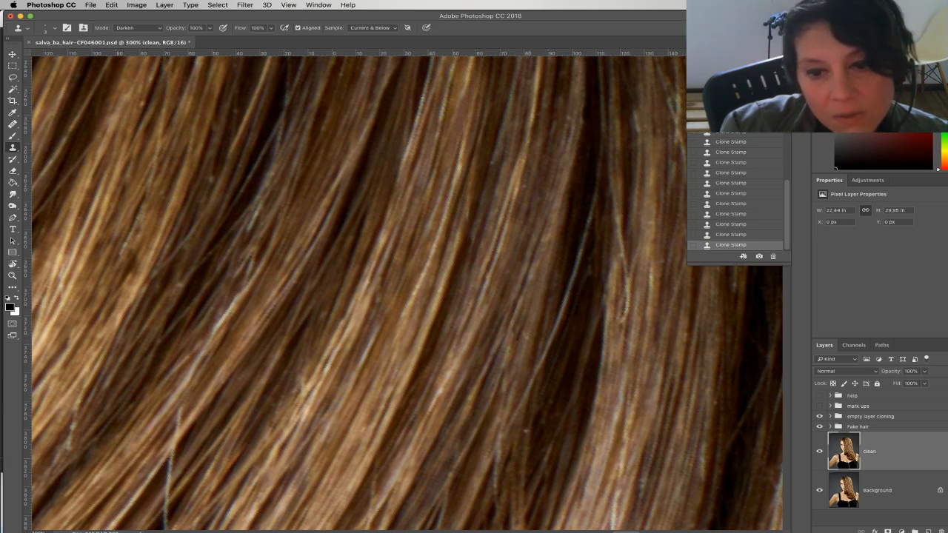
# Set the Clone Stamp brush to 11 px and clone out the long bluish hair crossing the dark gap between strands
pyautogui.moveTo(525, 348); pyautogui.dragTo(506, 314)
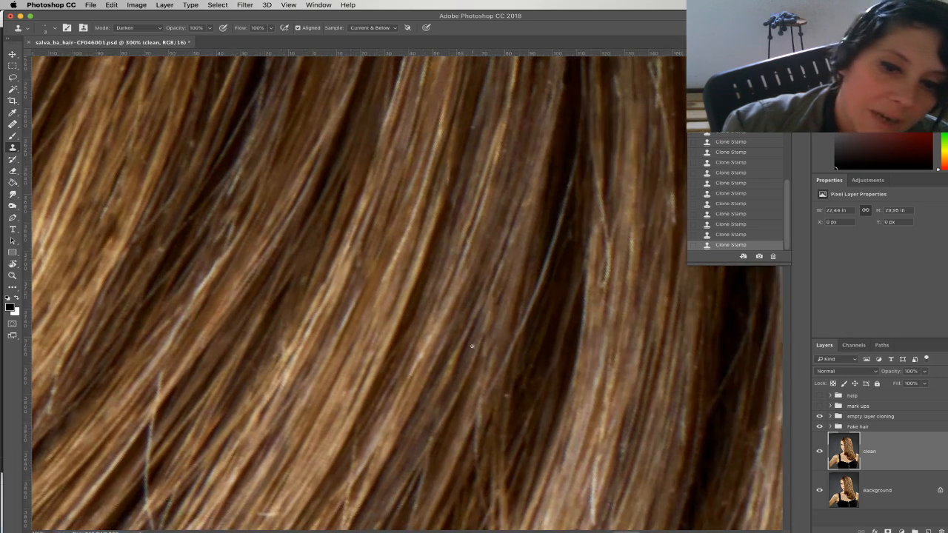
pyautogui.moveTo(512, 342); pyautogui.dragTo(476, 280)
pyautogui.rightClick(520, 215)
pyautogui.moveTo(574, 228); pyautogui.dragTo(577, 229)
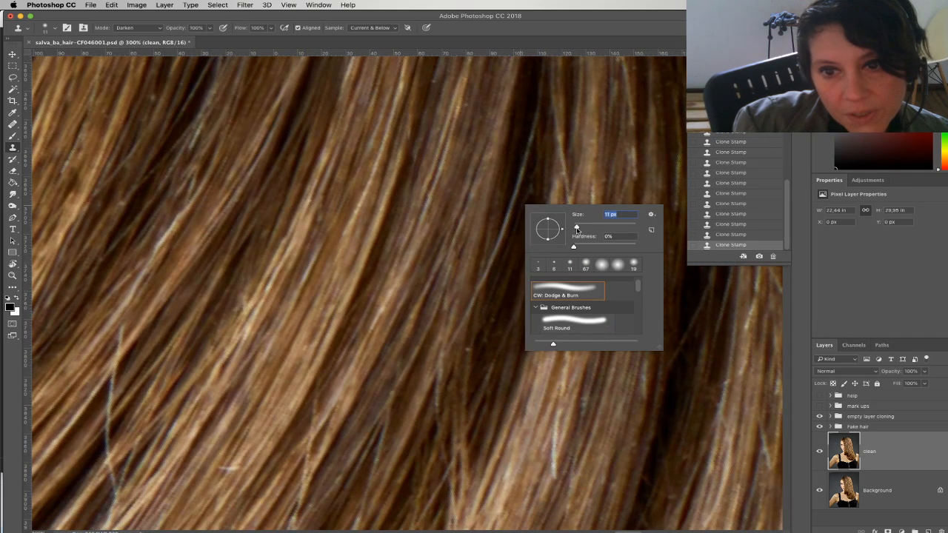
pyautogui.keyDown('alt'); pyautogui.click(531, 116); pyautogui.keyUp('alt')
pyautogui.moveTo(533, 133); pyautogui.dragTo(481, 302)
pyautogui.keyDown('alt'); pyautogui.click(517, 201); pyautogui.keyUp('alt')
pyautogui.keyDown('alt'); pyautogui.click(492, 226); pyautogui.keyUp('alt')
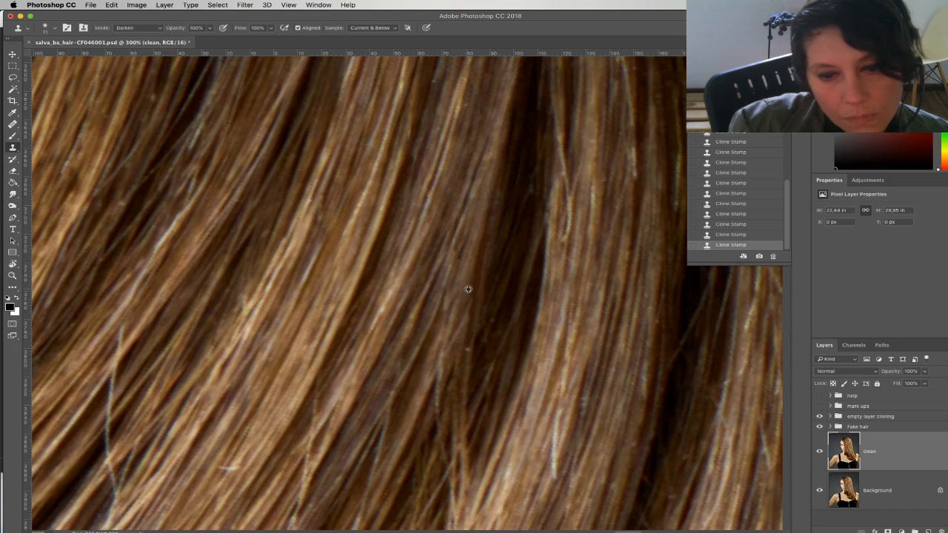
# Clone out the faint stray hairs in the brown strands beside the lower end of the dark gap
pyautogui.moveTo(467, 311)
pyautogui.mouseDown()
pyautogui.moveTo(444, 351)
pyautogui.moveTo(453, 284)
pyautogui.moveTo(425, 346)
pyautogui.mouseUp()
pyautogui.keyDown('alt'); pyautogui.click(431, 325); pyautogui.keyUp('alt')
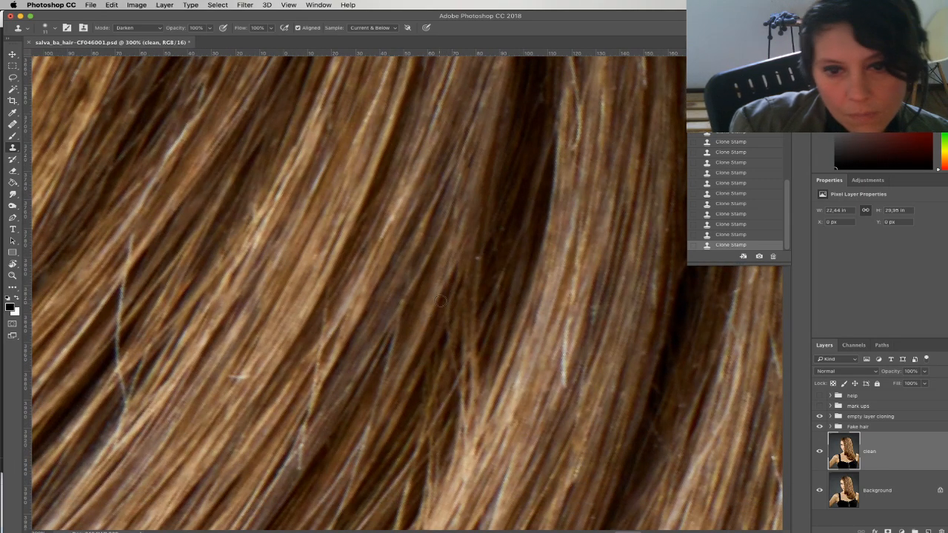
pyautogui.moveTo(441, 303); pyautogui.dragTo(456, 251)
# Clone out the short whitish hair and bright specks on the wide light strand beside the dark gap
pyautogui.moveTo(466, 355); pyautogui.dragTo(423, 262)
pyautogui.keyDown('alt'); pyautogui.click(508, 304); pyautogui.keyUp('alt')
pyautogui.moveTo(520, 297)
pyautogui.mouseDown()
pyautogui.moveTo(510, 218)
pyautogui.moveTo(521, 296)
pyautogui.moveTo(526, 214)
pyautogui.mouseUp()
pyautogui.keyDown('alt'); pyautogui.click(470, 366); pyautogui.keyUp('alt')
pyautogui.moveTo(509, 288); pyautogui.dragTo(528, 209)
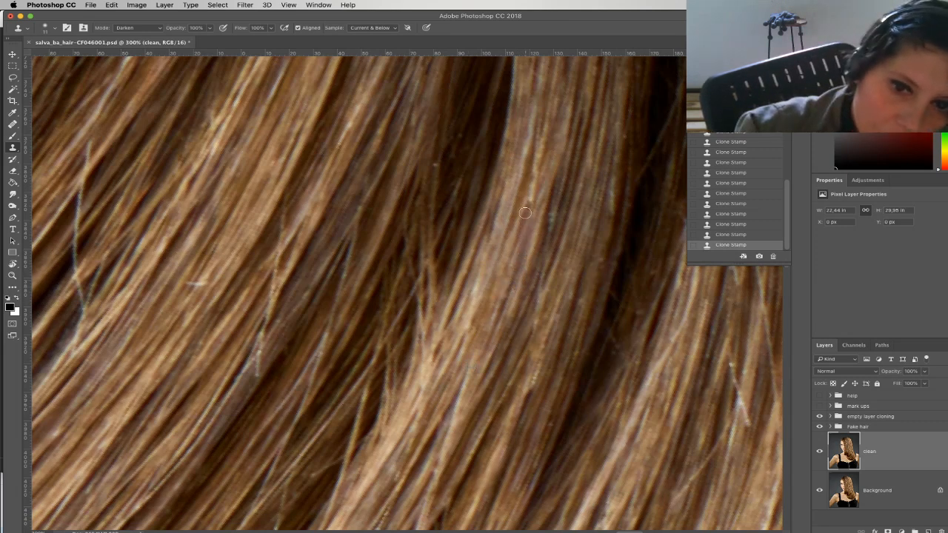
pyautogui.keyDown('alt'); pyautogui.click(525, 215); pyautogui.keyUp('alt')
pyautogui.moveTo(540, 174); pyautogui.dragTo(532, 203)
pyautogui.keyDown('alt'); pyautogui.click(533, 197); pyautogui.keyUp('alt')
# Zoom out to 66.7% and toggle the clean layer's visibility to compare the hair before and after retouching
pyautogui.press('super+minus')
pyautogui.press('super+minus')
pyautogui.press('super+minus')
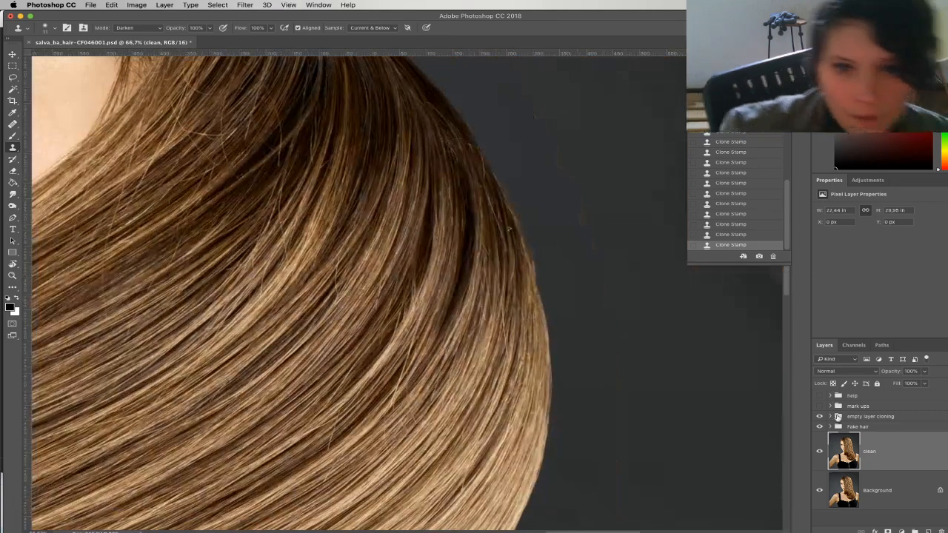
pyautogui.click(820, 450)
pyautogui.click(820, 450)
pyautogui.click(820, 451)
pyautogui.click(820, 451)
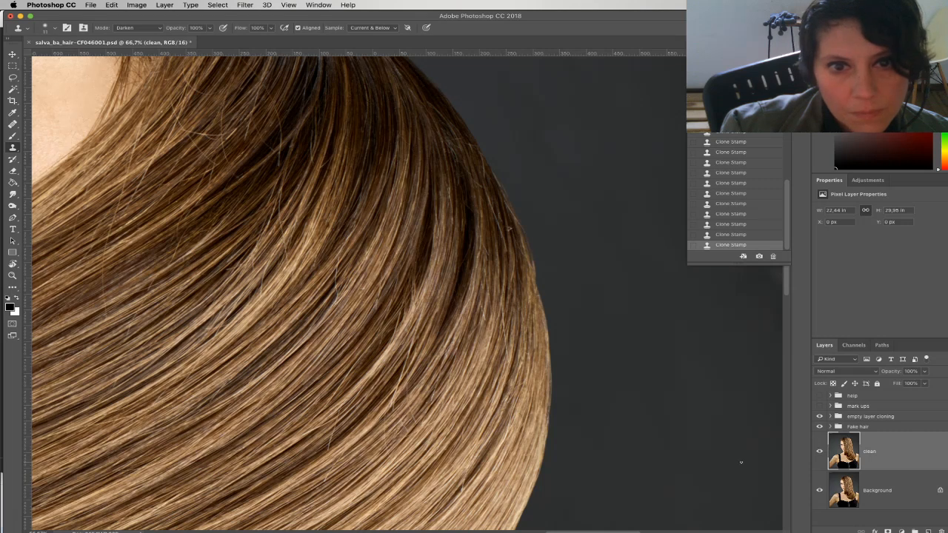
# At 200% zoom, clone out the small curled light hair near the outer edge of the hair
pyautogui.moveTo(451, 189); pyautogui.dragTo(445, 249)
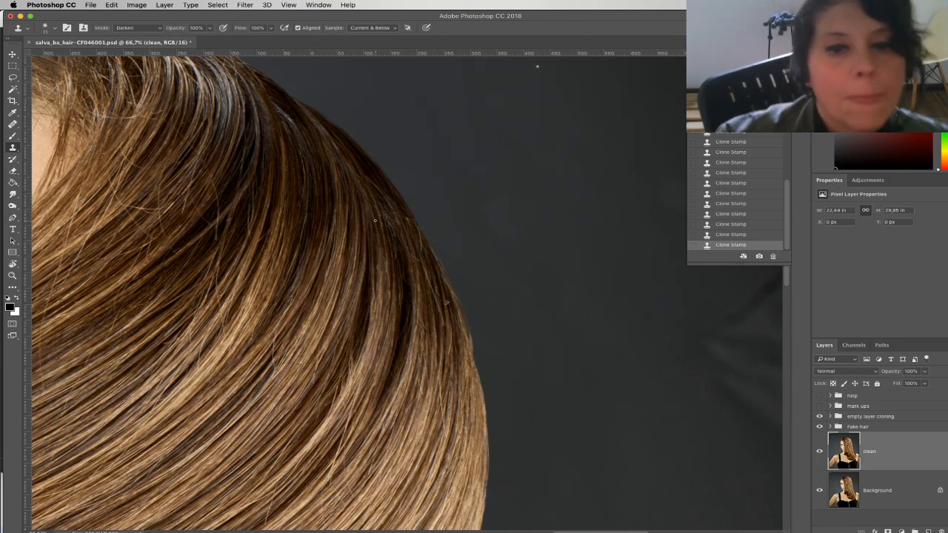
pyautogui.press('super+plus')
pyautogui.press('super+plus')
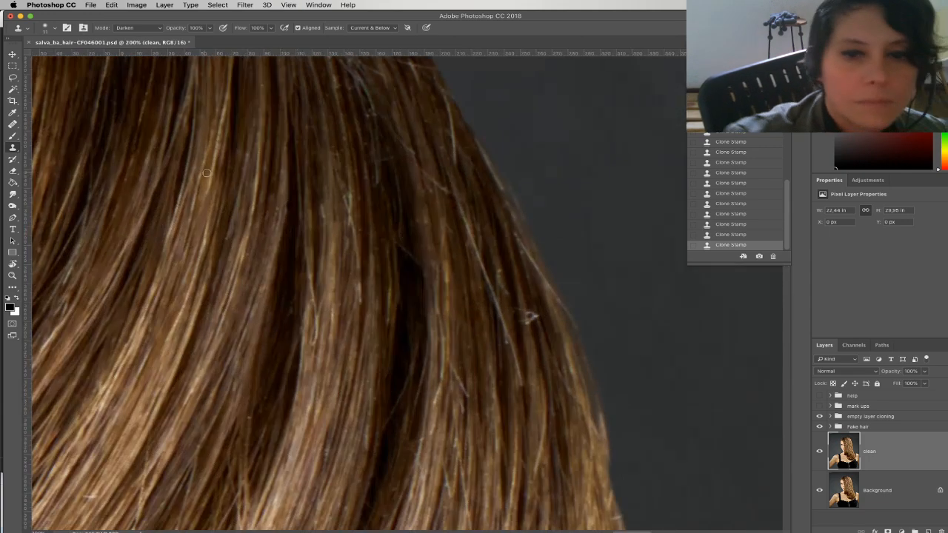
pyautogui.moveTo(452, 170); pyautogui.dragTo(423, 258)
pyautogui.scroll(-3, 482, 329)
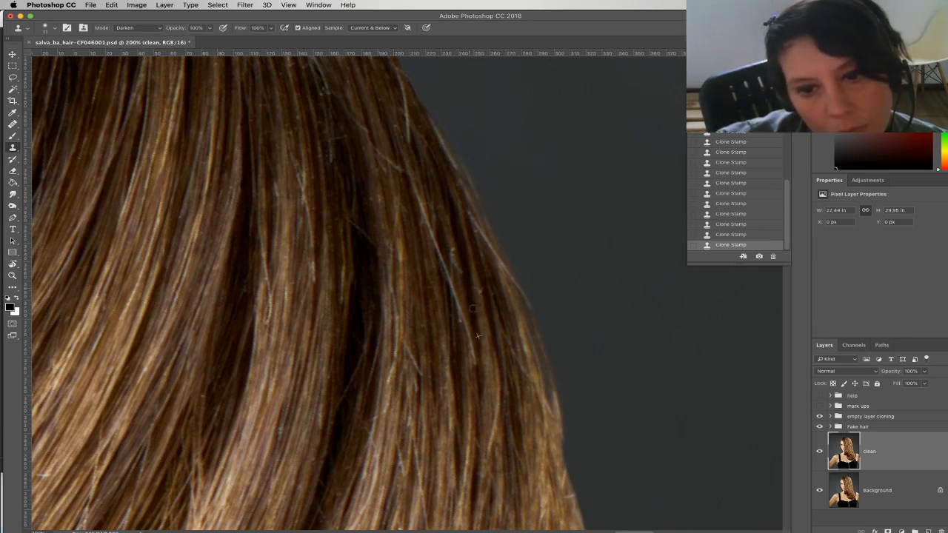
pyautogui.keyDown('alt'); pyautogui.click(477, 281); pyautogui.keyUp('alt')
pyautogui.moveTo(480, 300); pyautogui.dragTo(482, 302)
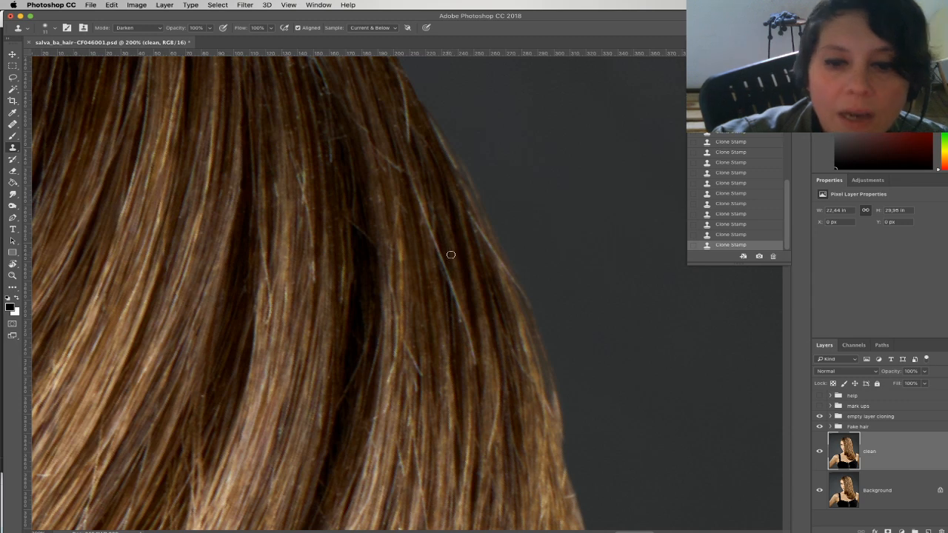
# Clone out the long light hair running parallel to the hair's outer edge, resampling along the neighbouring dark strands
pyautogui.scroll(-3, 469, 256)
pyautogui.moveTo(468, 255)
pyautogui.mouseDown()
pyautogui.moveTo(454, 233)
pyautogui.moveTo(461, 288)
pyautogui.moveTo(446, 206)
pyautogui.moveTo(467, 264)
pyautogui.moveTo(446, 191)
pyautogui.mouseUp()
pyautogui.keyDown('alt'); pyautogui.click(459, 285); pyautogui.keyUp('alt')
pyautogui.keyDown('alt'); pyautogui.click(462, 274); pyautogui.keyUp('alt')
pyautogui.keyDown('alt'); pyautogui.click(458, 267); pyautogui.keyUp('alt')
pyautogui.keyDown('alt'); pyautogui.click(459, 271); pyautogui.keyUp('alt')
pyautogui.moveTo(464, 282); pyautogui.dragTo(444, 184)
pyautogui.moveTo(455, 237)
pyautogui.mouseDown()
pyautogui.moveTo(463, 203)
pyautogui.moveTo(432, 146)
pyautogui.moveTo(459, 228)
pyautogui.moveTo(444, 170)
pyautogui.mouseUp()
pyautogui.keyDown('alt'); pyautogui.click(458, 229); pyautogui.keyUp('alt')
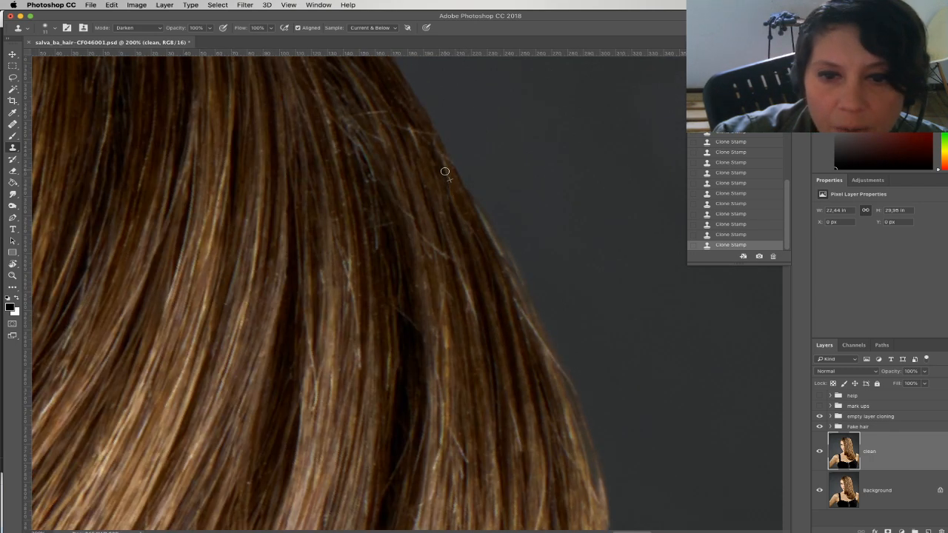
# Clone out the nearly horizontal light hairs crossing the strands near the upper outer edge
pyautogui.moveTo(462, 202)
pyautogui.mouseDown()
pyautogui.moveTo(445, 155)
pyautogui.moveTo(455, 183)
pyautogui.moveTo(409, 116)
pyautogui.moveTo(415, 149)
pyautogui.moveTo(399, 113)
pyautogui.moveTo(407, 132)
pyautogui.moveTo(399, 140)
pyautogui.moveTo(388, 111)
pyautogui.moveTo(392, 131)
pyautogui.moveTo(377, 108)
pyautogui.moveTo(352, 107)
pyautogui.mouseUp()
pyautogui.keyDown('alt'); pyautogui.click(457, 181); pyautogui.keyUp('alt')
pyautogui.keyDown('alt'); pyautogui.click(390, 122); pyautogui.keyUp('alt')
pyautogui.click(381, 123)
pyautogui.click(391, 121)
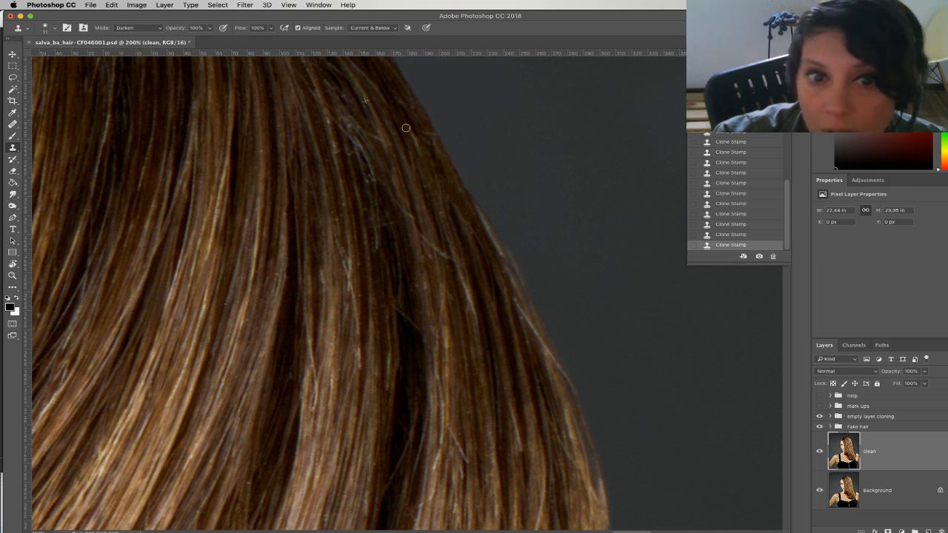
pyautogui.keyDown('alt'); pyautogui.click(411, 104); pyautogui.keyUp('alt')
# Clone out the diagonal stray hair beside the dark gap and the faint light hairs inside the gap
pyautogui.keyDown('alt'); pyautogui.click(445, 214); pyautogui.keyUp('alt')
pyautogui.click(438, 206)
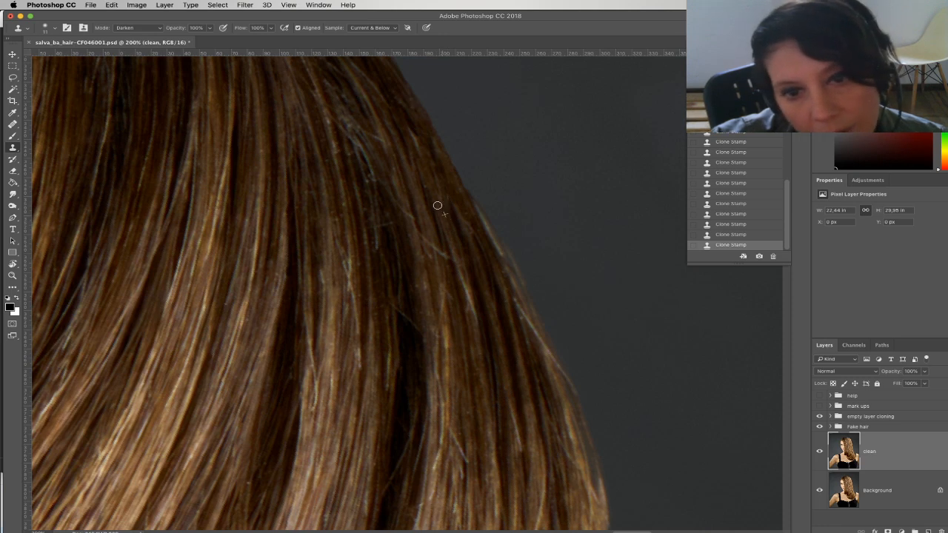
pyautogui.keyDown('alt'); pyautogui.click(448, 269); pyautogui.keyUp('alt')
pyautogui.click(443, 248)
pyautogui.keyDown('alt'); pyautogui.click(441, 249); pyautogui.keyUp('alt')
pyautogui.moveTo(443, 255); pyautogui.dragTo(447, 270)
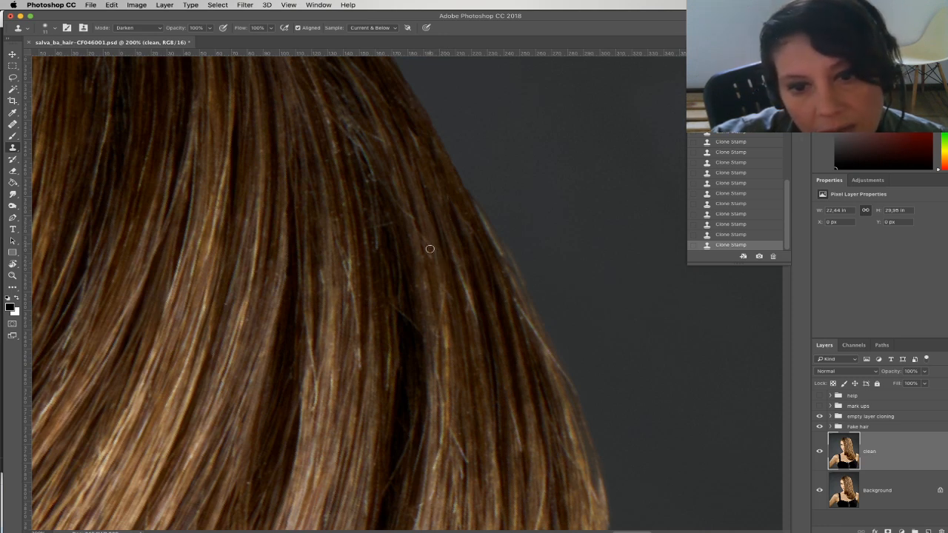
pyautogui.click(419, 219)
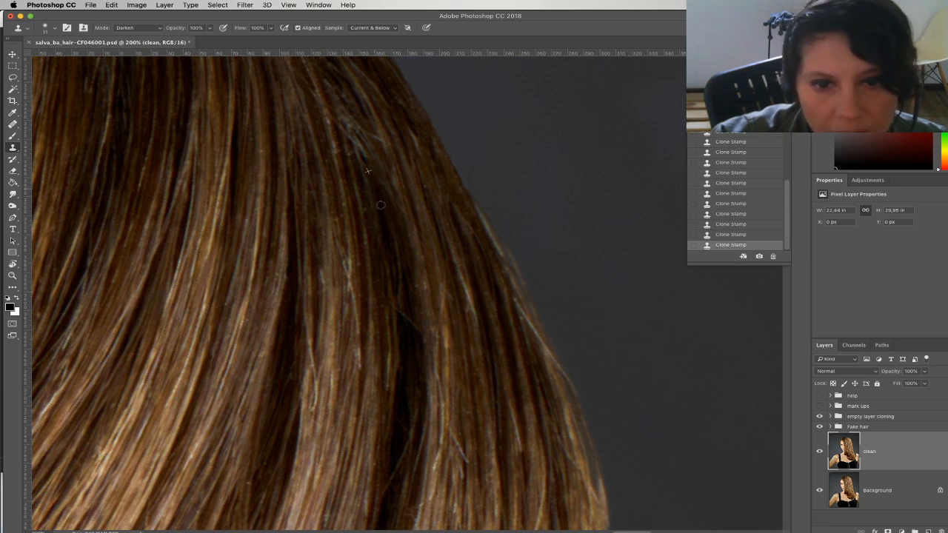
pyautogui.moveTo(384, 194); pyautogui.dragTo(442, 269)
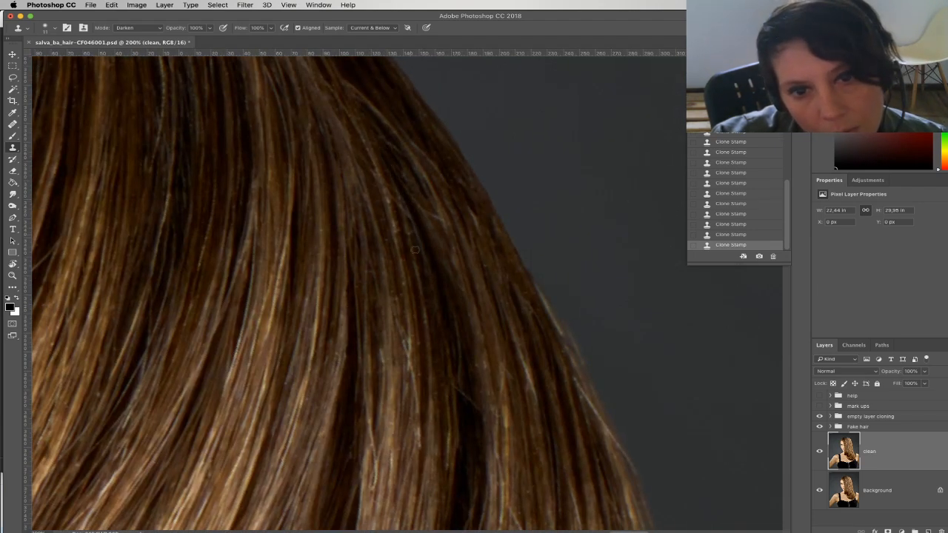
# Clone out the remaining fine light hairs across the dark strands near the hair's upper outer edge
pyautogui.moveTo(417, 242); pyautogui.dragTo(413, 243)
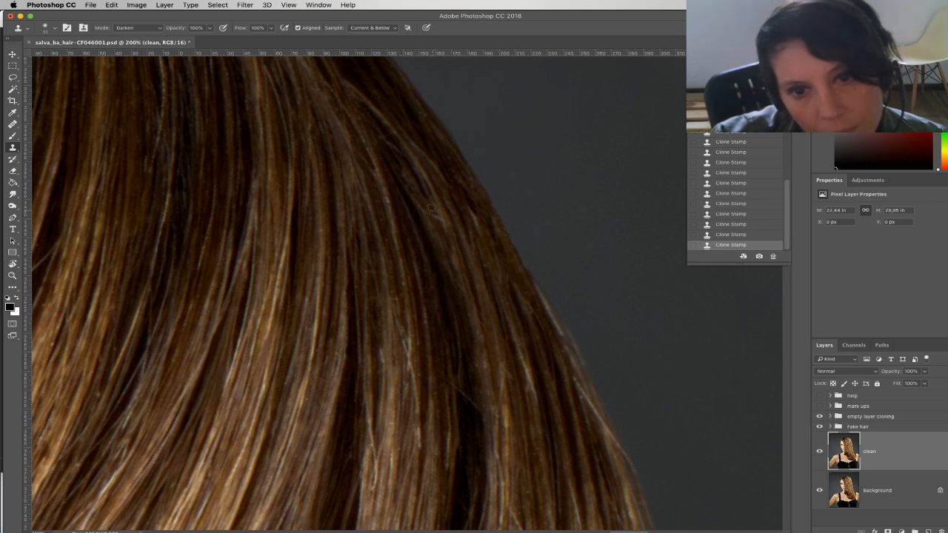
pyautogui.click(398, 177)
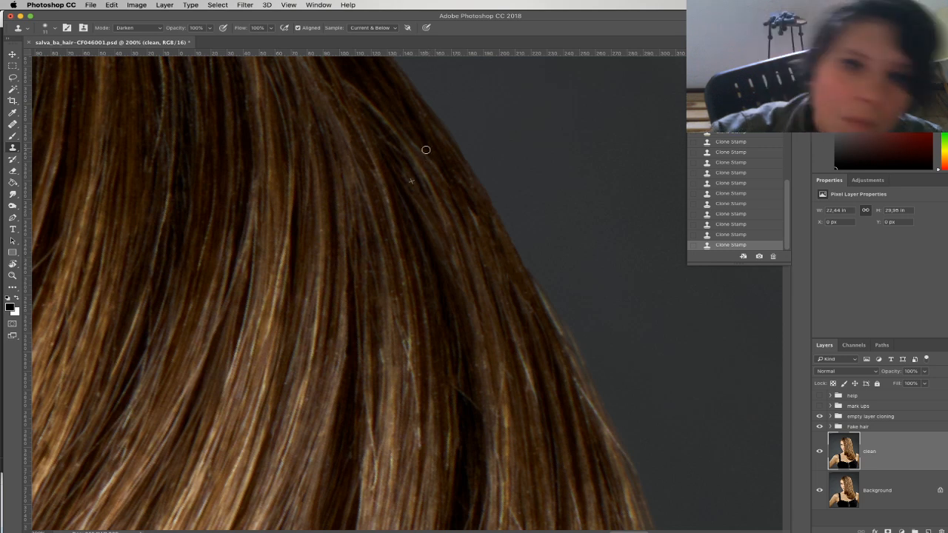
pyautogui.moveTo(443, 180); pyautogui.dragTo(405, 131)
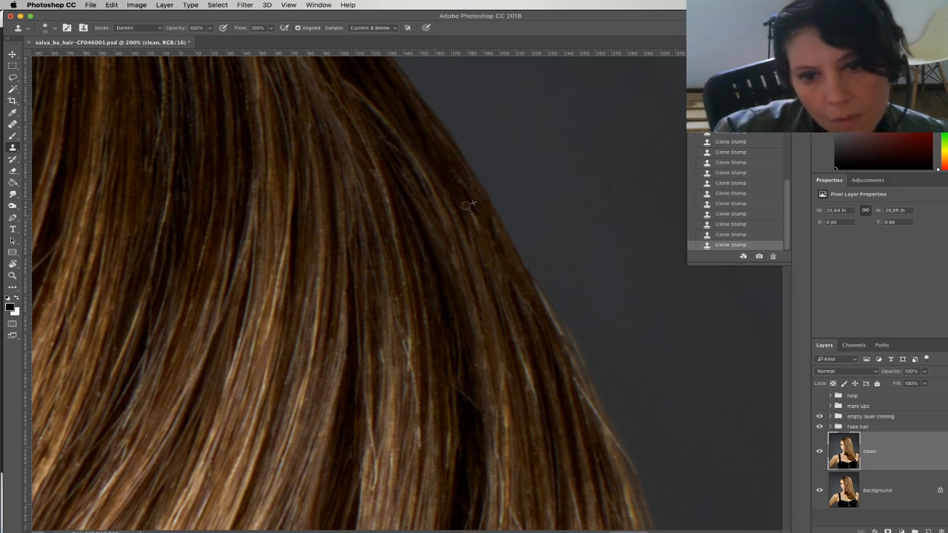
pyautogui.moveTo(501, 288); pyautogui.dragTo(478, 222)
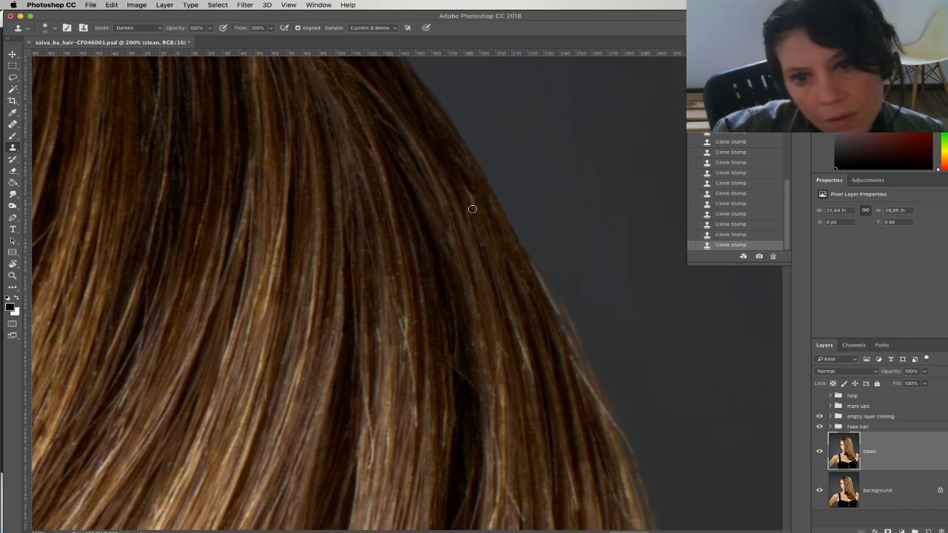
# Clone out the faint light hairs in the dark gap and the diagonal stray hair crossing its upper end
pyautogui.scroll(-5, 486, 254)
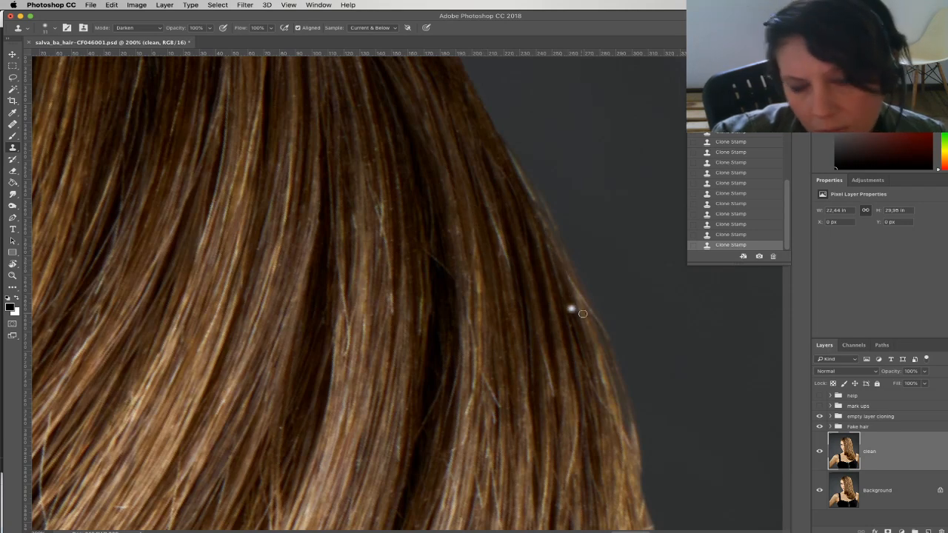
pyautogui.moveTo(552, 366); pyautogui.dragTo(563, 275)
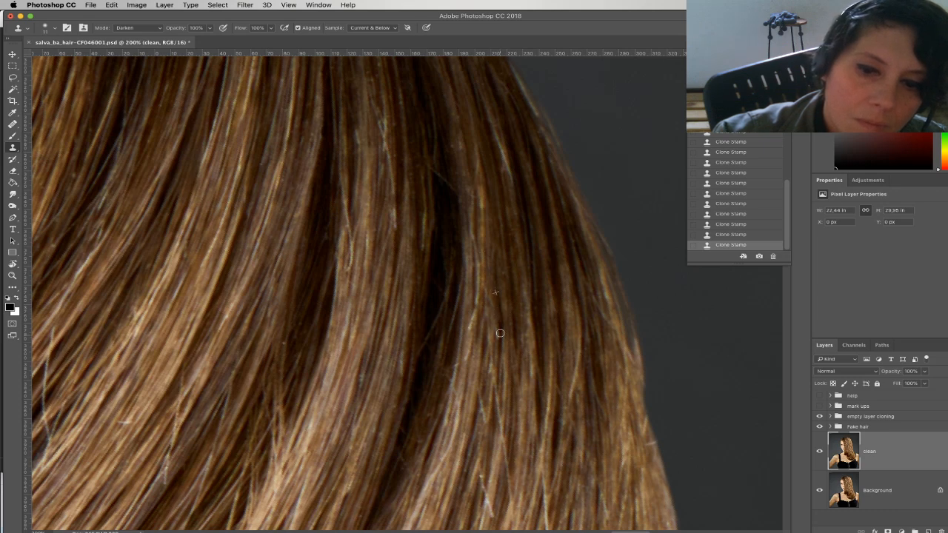
pyautogui.moveTo(514, 329)
pyautogui.mouseDown()
pyautogui.moveTo(517, 254)
pyautogui.moveTo(571, 262)
pyautogui.moveTo(582, 249)
pyautogui.mouseUp()
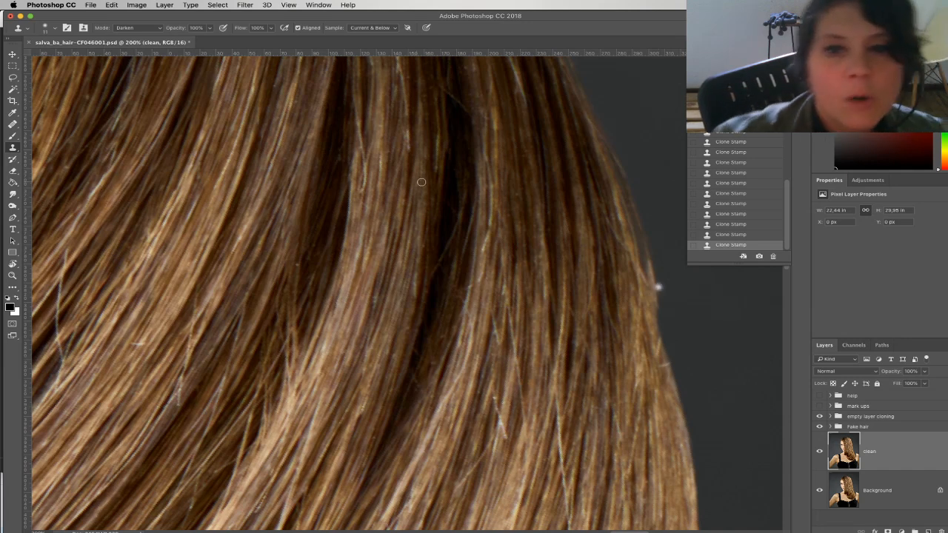
pyautogui.moveTo(480, 186); pyautogui.dragTo(477, 269)
pyautogui.keyDown('alt'); pyautogui.click(442, 357); pyautogui.keyUp('alt')
pyautogui.moveTo(449, 335); pyautogui.dragTo(443, 360)
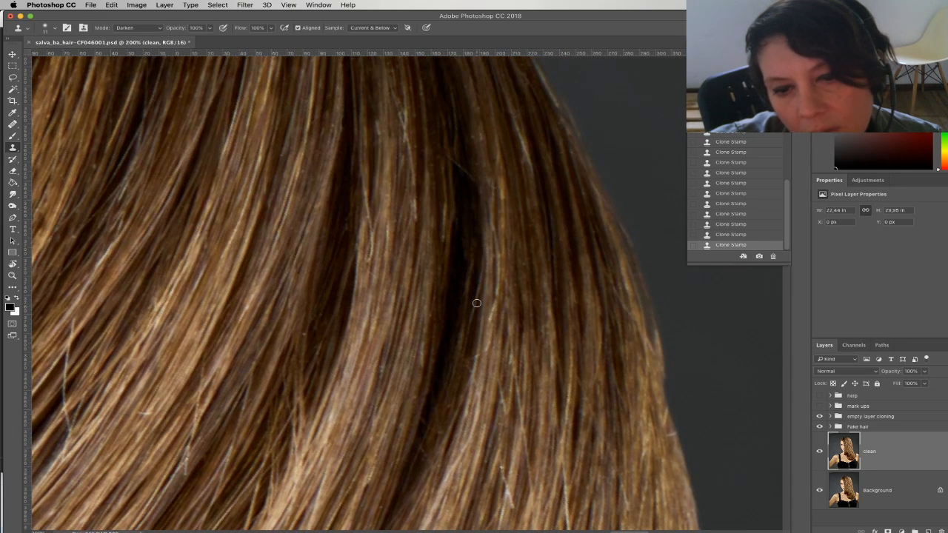
pyautogui.moveTo(477, 227)
pyautogui.mouseDown()
pyautogui.moveTo(484, 242)
pyautogui.moveTo(470, 211)
pyautogui.moveTo(480, 264)
pyautogui.moveTo(476, 257)
pyautogui.mouseUp()
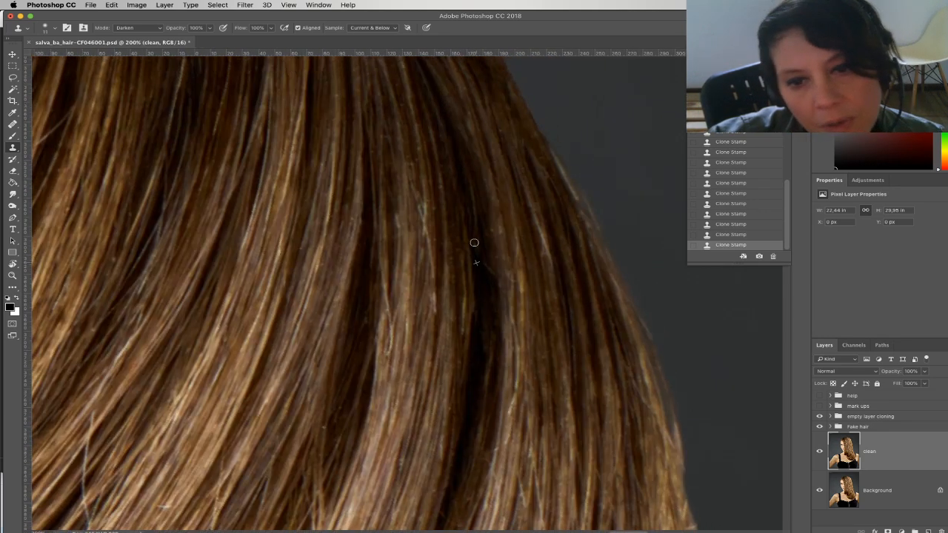
pyautogui.moveTo(487, 293); pyautogui.dragTo(488, 315)
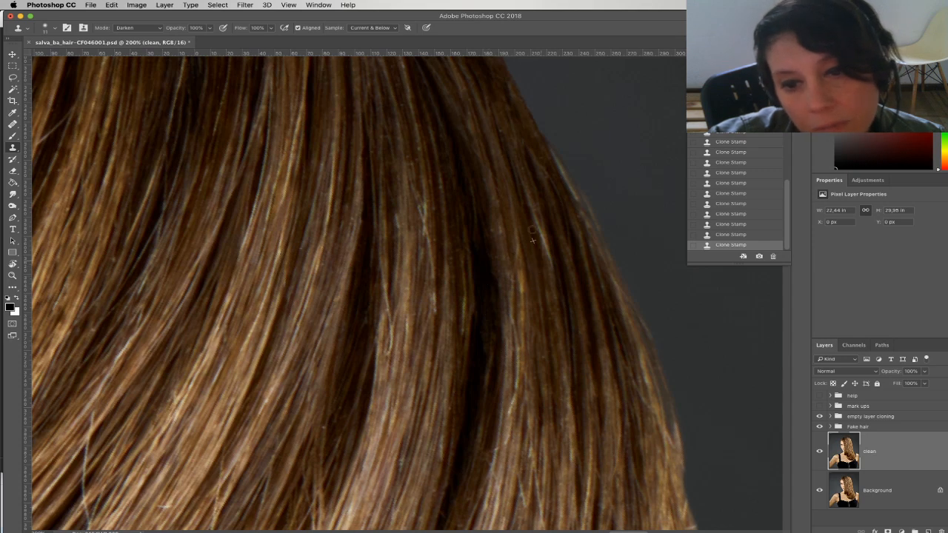
# Clone out the light hair fragments on the strands on both sides of the dark gap, resampling from neighbouring strands
pyautogui.moveTo(541, 257)
pyautogui.mouseDown()
pyautogui.moveTo(535, 197)
pyautogui.moveTo(545, 266)
pyautogui.moveTo(527, 179)
pyautogui.moveTo(543, 249)
pyautogui.mouseUp()
pyautogui.moveTo(456, 247); pyautogui.dragTo(535, 247)
pyautogui.keyDown('alt'); pyautogui.click(498, 190); pyautogui.keyUp('alt')
pyautogui.click(503, 226)
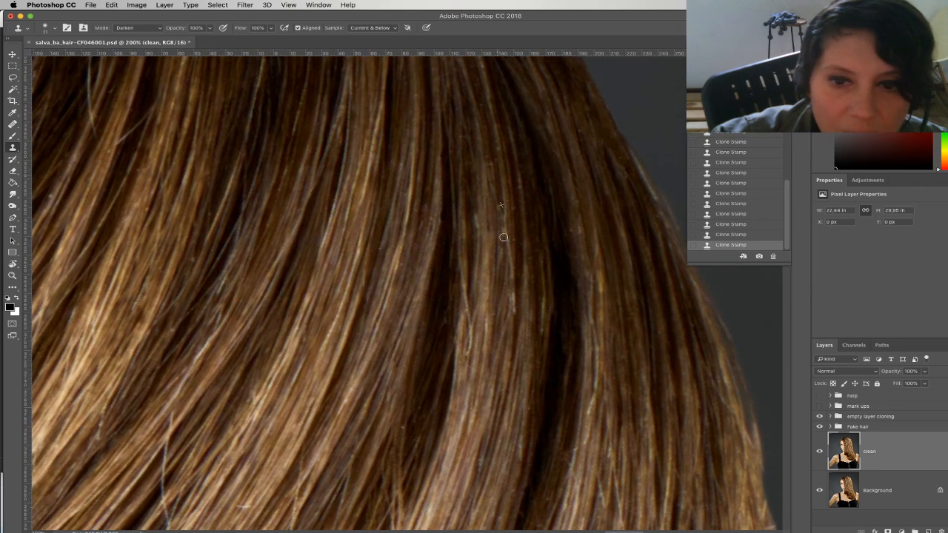
pyautogui.moveTo(500, 210)
pyautogui.mouseDown()
pyautogui.moveTo(502, 251)
pyautogui.moveTo(498, 215)
pyautogui.mouseUp()
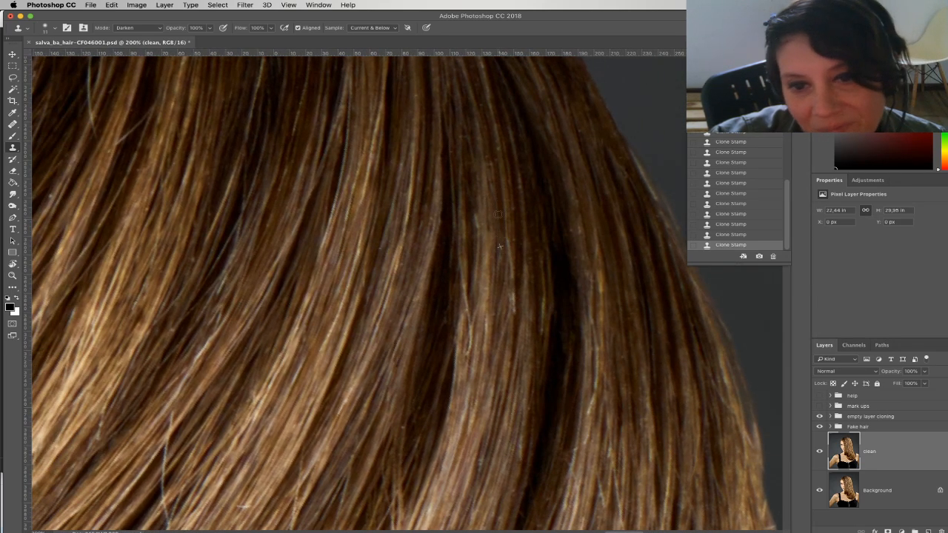
# Undo the last stroke and clone out the thin light hair crossing the strand beside the dark gap
pyautogui.moveTo(502, 314)
pyautogui.mouseDown()
pyautogui.moveTo(503, 267)
pyautogui.moveTo(469, 248)
pyautogui.mouseUp()
pyautogui.press('super+z')
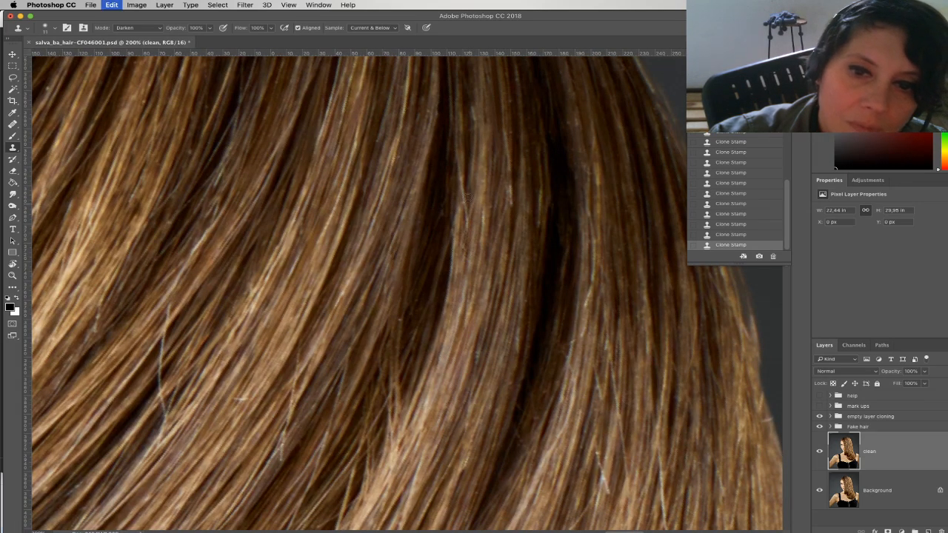
pyautogui.moveTo(468, 173); pyautogui.dragTo(462, 255)
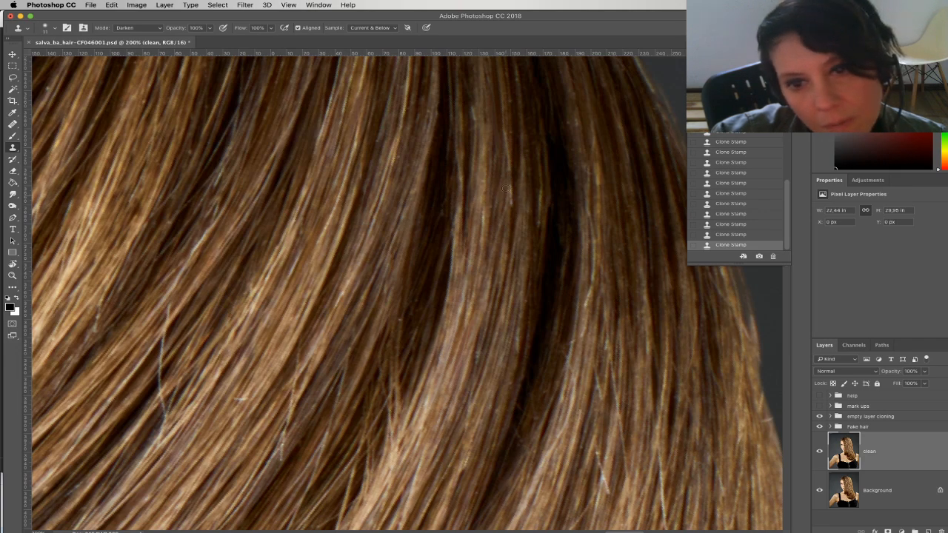
# Compare the hair with and without the clean layer's retouching at 33.3% zoom
pyautogui.press('super+minus')
pyautogui.press('super+minus')
pyautogui.press('super+minus')
pyautogui.press('super+minus')
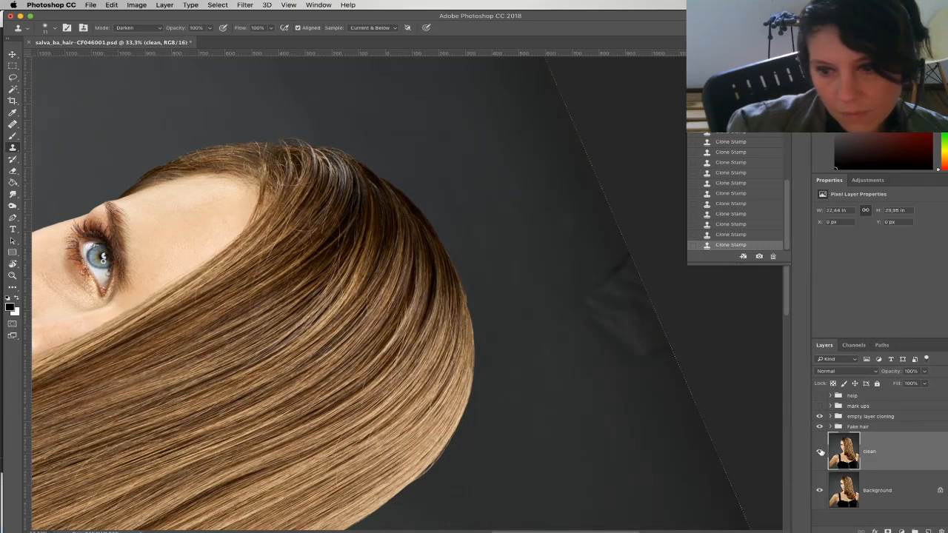
pyautogui.click(821, 452)
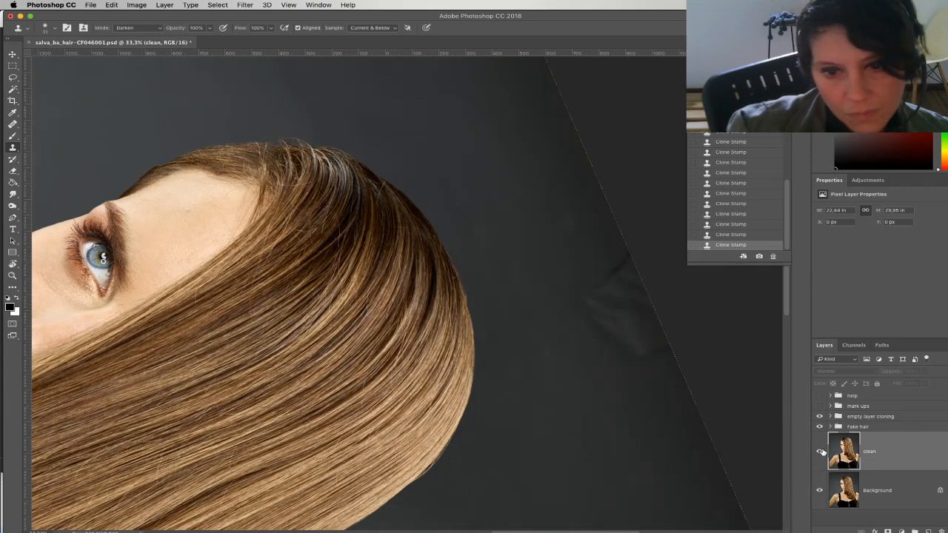
pyautogui.click(821, 453)
pyautogui.click(822, 453)
pyautogui.click(821, 453)
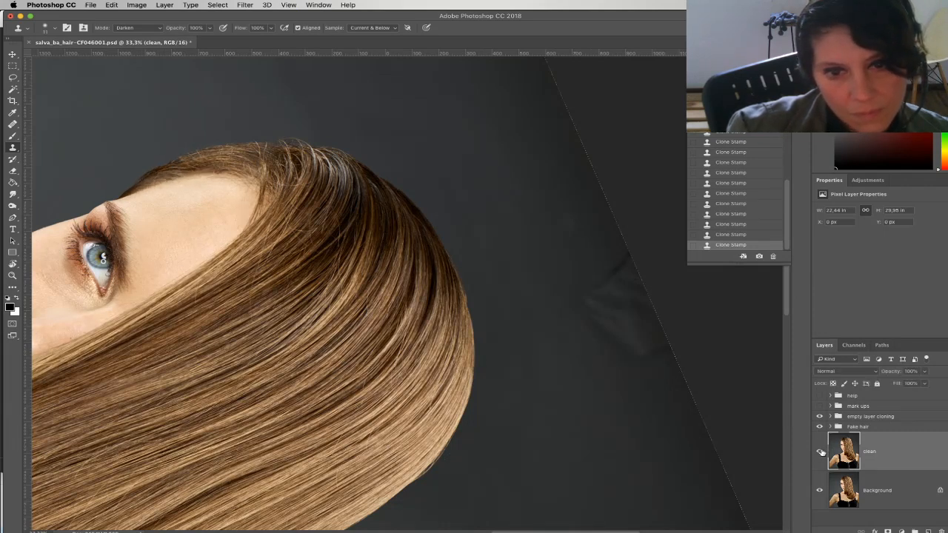
# At 100% zoom, darken the lighter patch near the hair's upper outer edge using the Clone Stamp at 70% opacity with a 22 px brush
pyautogui.click(12, 275)
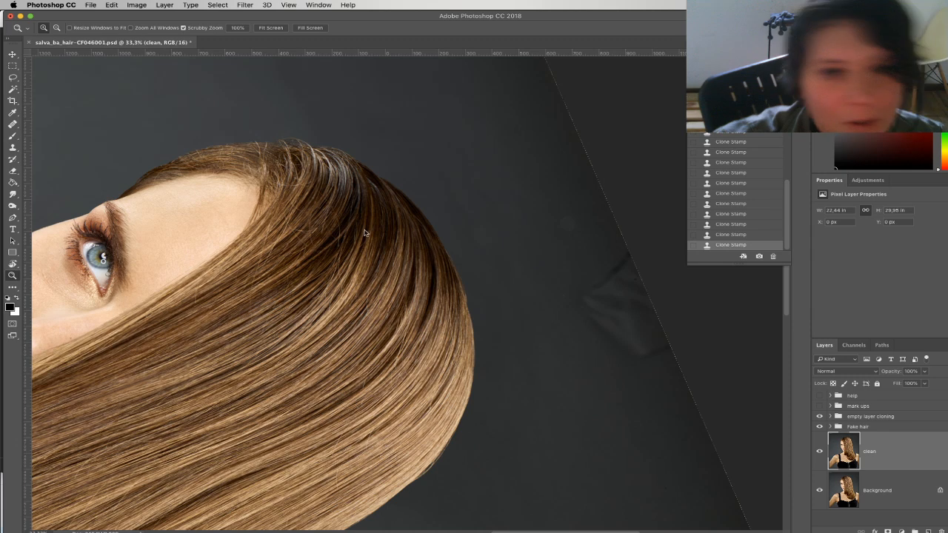
pyautogui.click(414, 217)
pyautogui.click(413, 218)
pyautogui.click(413, 218)
pyautogui.moveTo(436, 296); pyautogui.dragTo(411, 263)
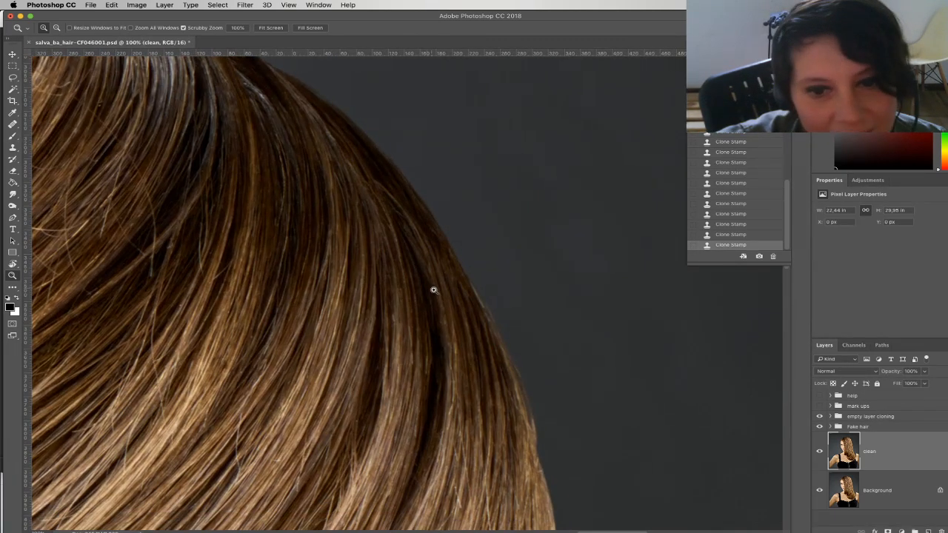
pyautogui.press('s')
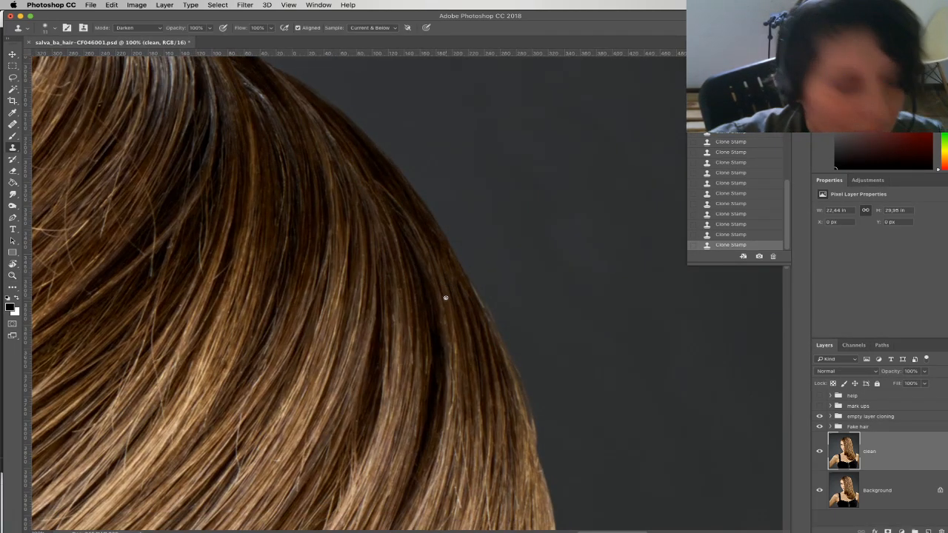
pyautogui.rightClick(444, 281)
pyautogui.moveTo(501, 304); pyautogui.dragTo(511, 303)
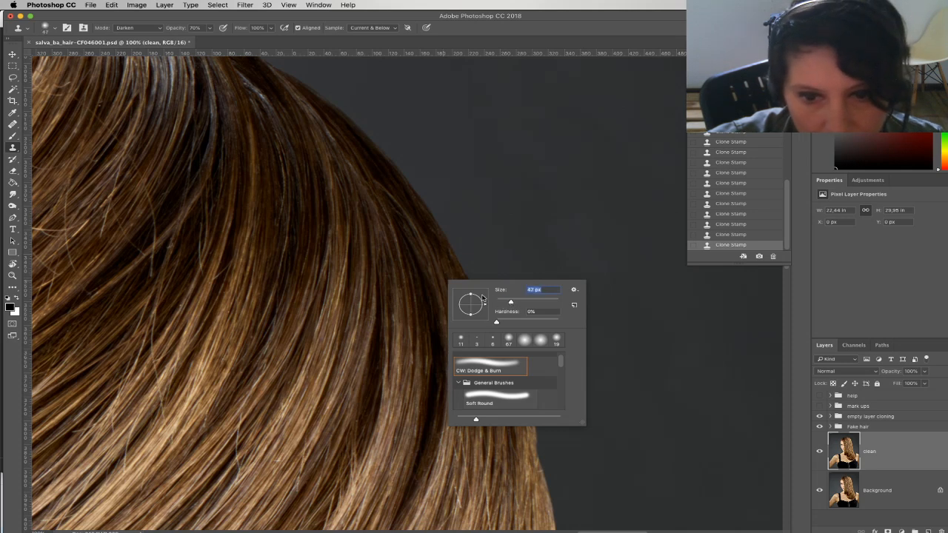
pyautogui.click(434, 264)
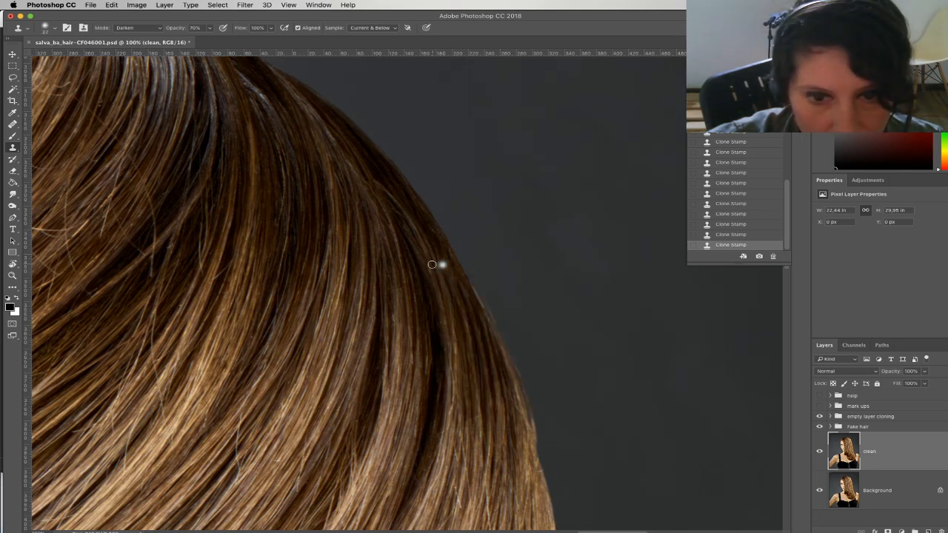
pyautogui.click(384, 185)
pyautogui.click(411, 211)
pyautogui.press('[')
pyautogui.keyDown('alt'); pyautogui.click(378, 174); pyautogui.keyUp('alt')
pyautogui.click(376, 171)
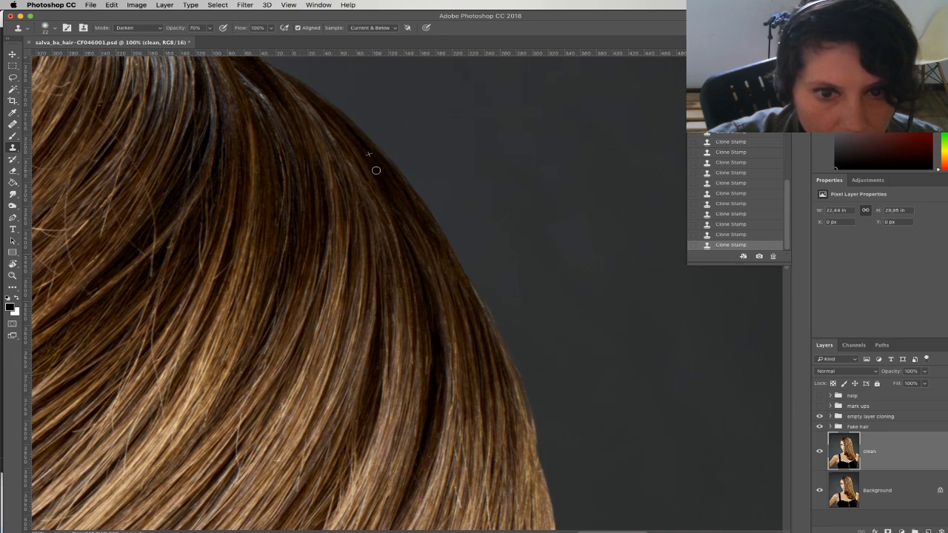
# Rotate the view to -128° and zoom to 300% on the dark area with crossing hairs near the crown
pyautogui.moveTo(399, 228)
pyautogui.mouseDown()
pyautogui.moveTo(449, 249)
pyautogui.moveTo(561, 231)
pyautogui.mouseUp()
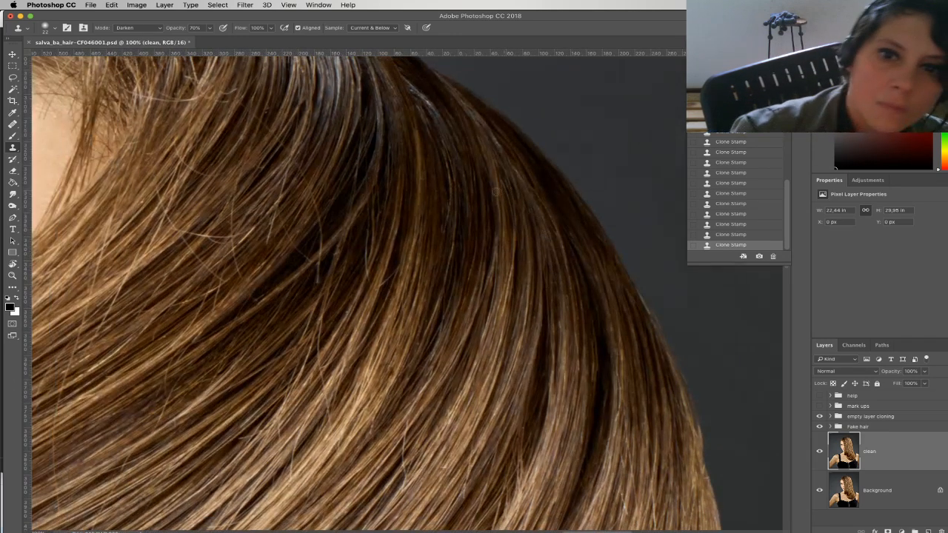
pyautogui.moveTo(453, 184); pyautogui.dragTo(499, 215)
pyautogui.moveTo(465, 185)
pyautogui.mouseDown()
pyautogui.moveTo(490, 221)
pyautogui.moveTo(537, 200)
pyautogui.mouseUp()
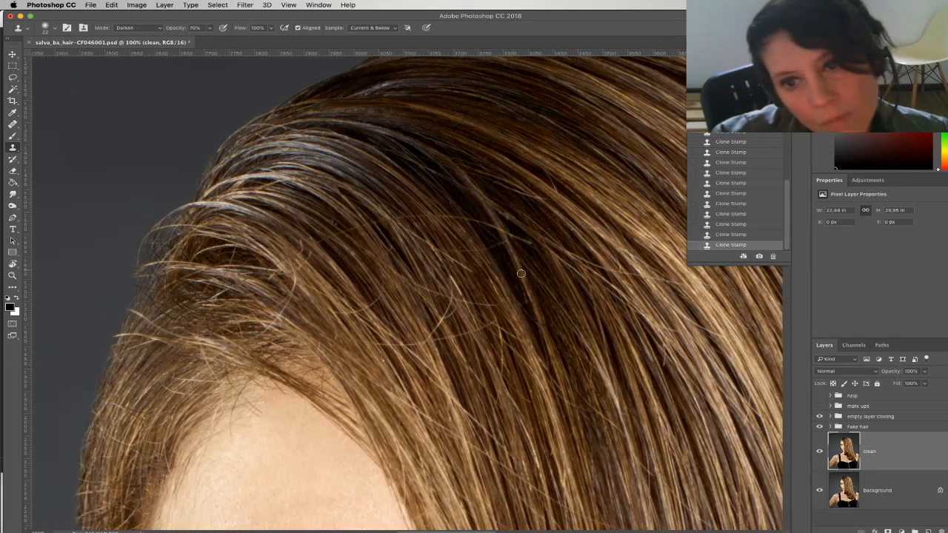
pyautogui.moveTo(526, 259); pyautogui.dragTo(496, 226)
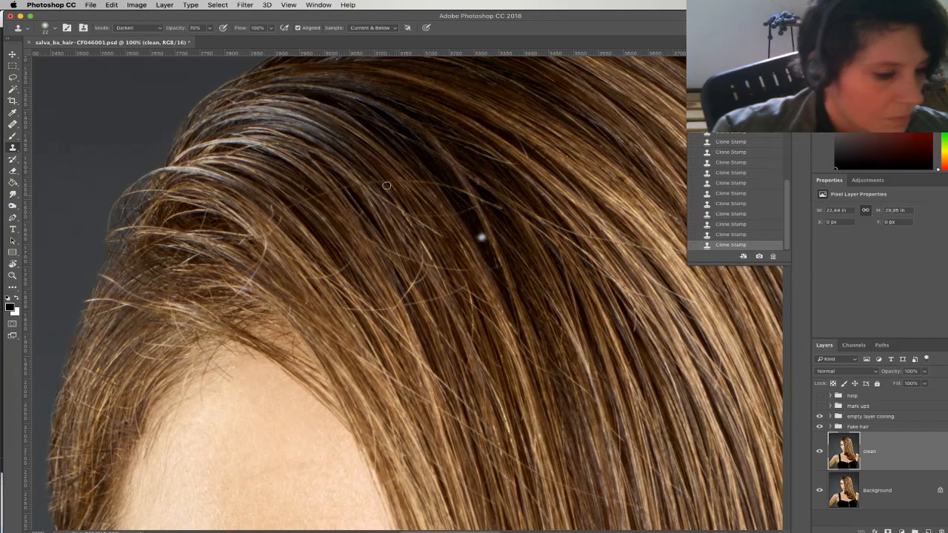
pyautogui.press('r')
pyautogui.moveTo(142, 262); pyautogui.dragTo(350, 304)
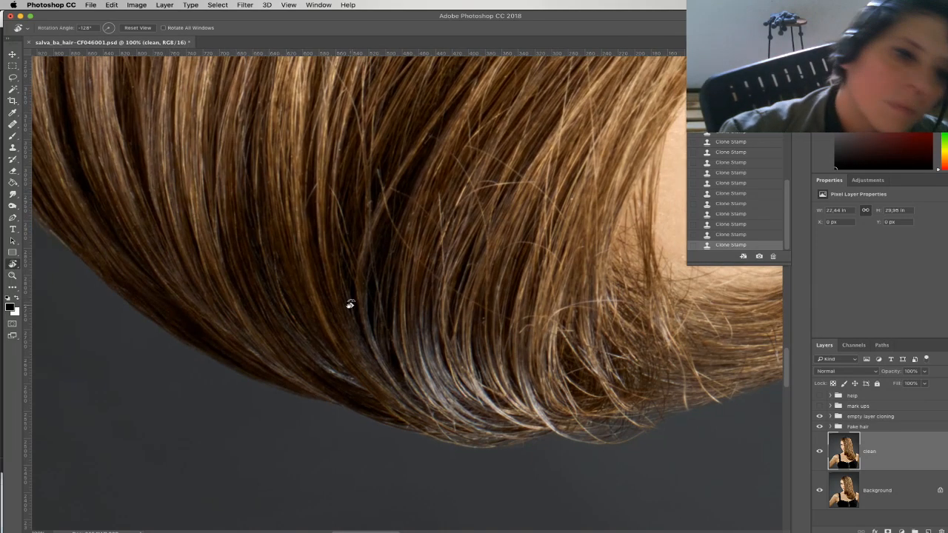
pyautogui.click(12, 275)
pyautogui.click(394, 188)
pyautogui.click(394, 188)
# Set the Clone Stamp to 100% opacity with a soft 11 px brush
pyautogui.click(12, 147)
pyautogui.rightClick(368, 225)
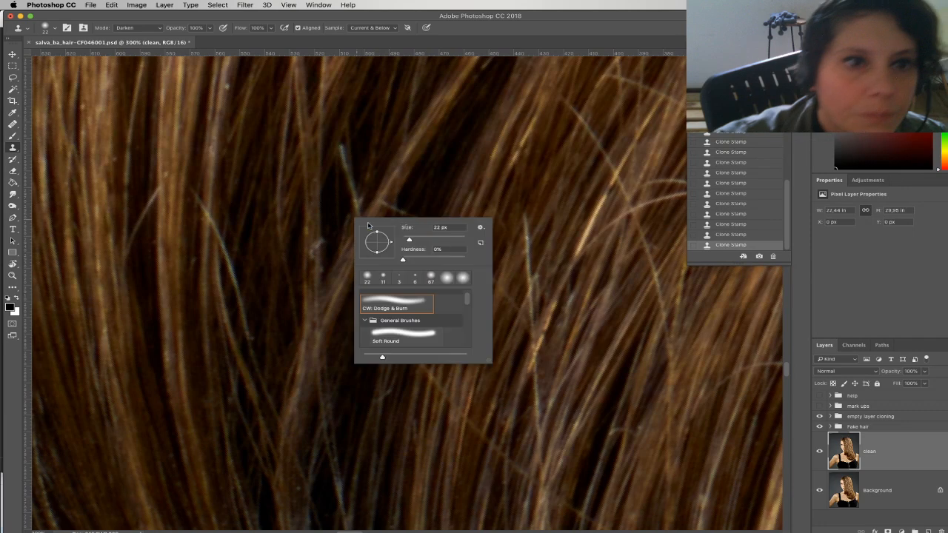
pyautogui.moveTo(409, 241); pyautogui.dragTo(406, 241)
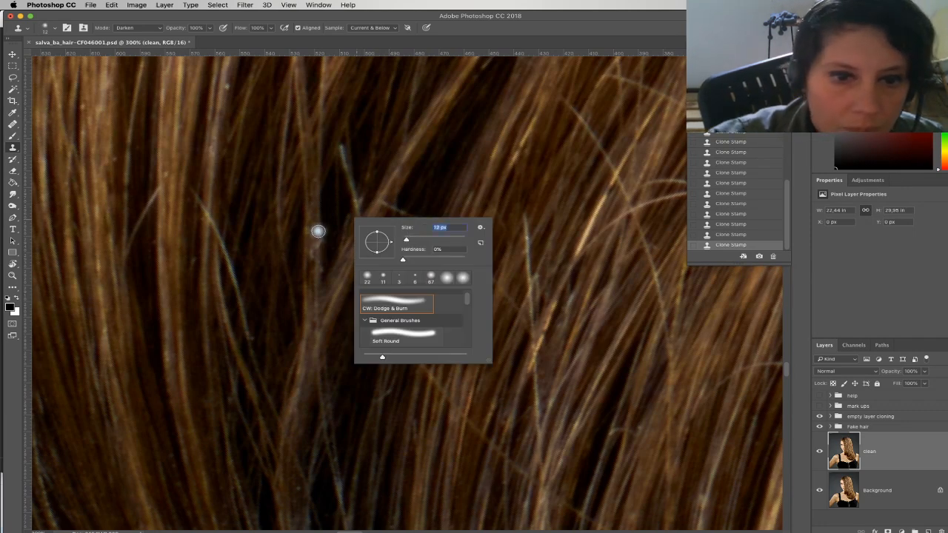
pyautogui.press('Return')
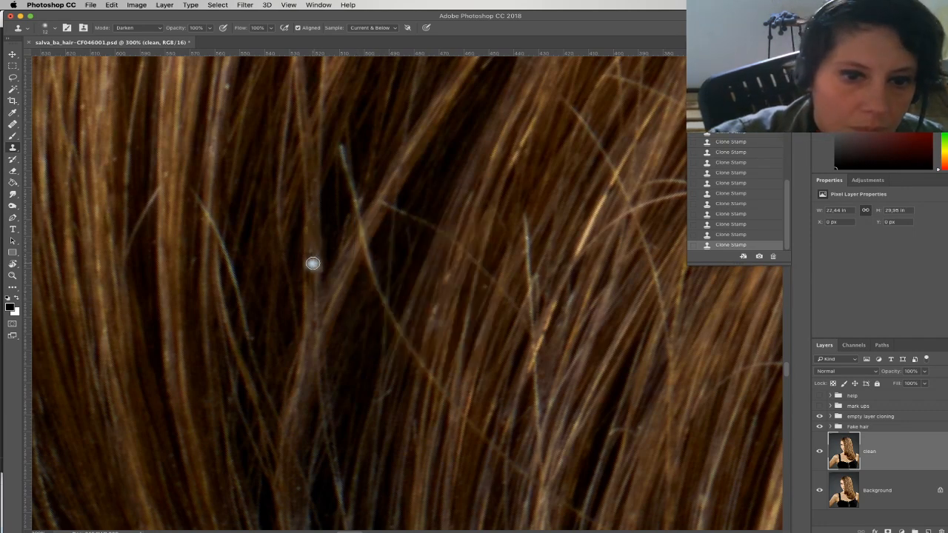
pyautogui.rightClick(339, 261)
pyautogui.moveTo(391, 275); pyautogui.dragTo(388, 276)
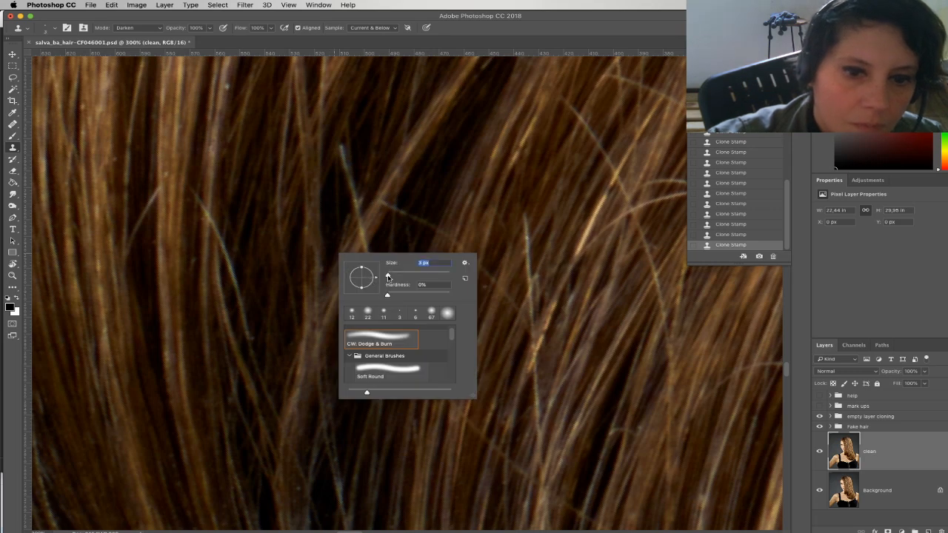
pyautogui.press('Return')
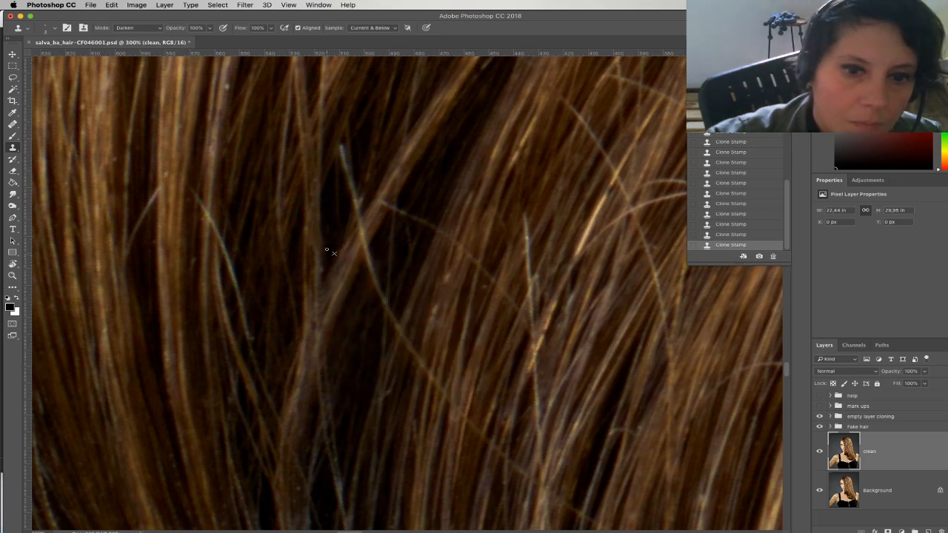
pyautogui.rightClick(327, 250)
pyautogui.press('Return')
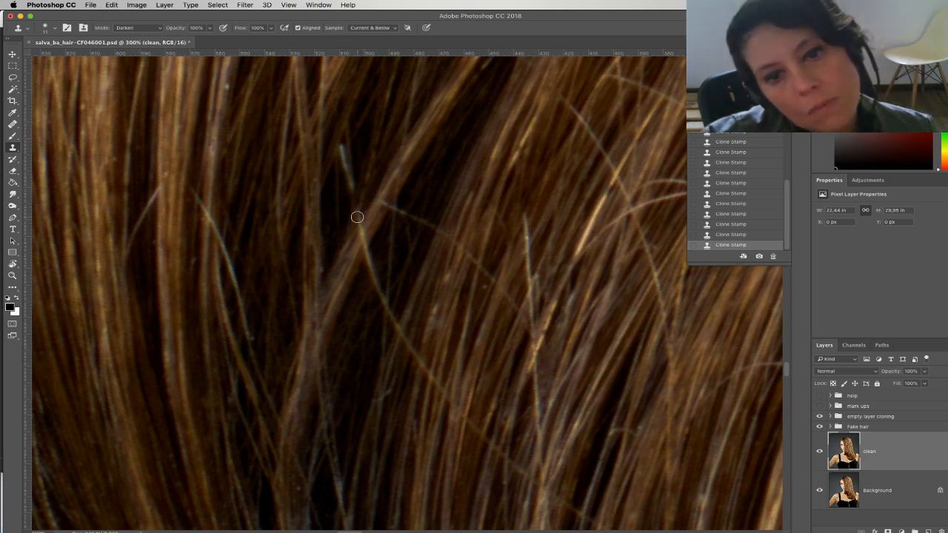
# Clone out the short pale hair in the dark gap and the upper part of the thin hair running below it
pyautogui.moveTo(353, 193); pyautogui.dragTo(345, 158)
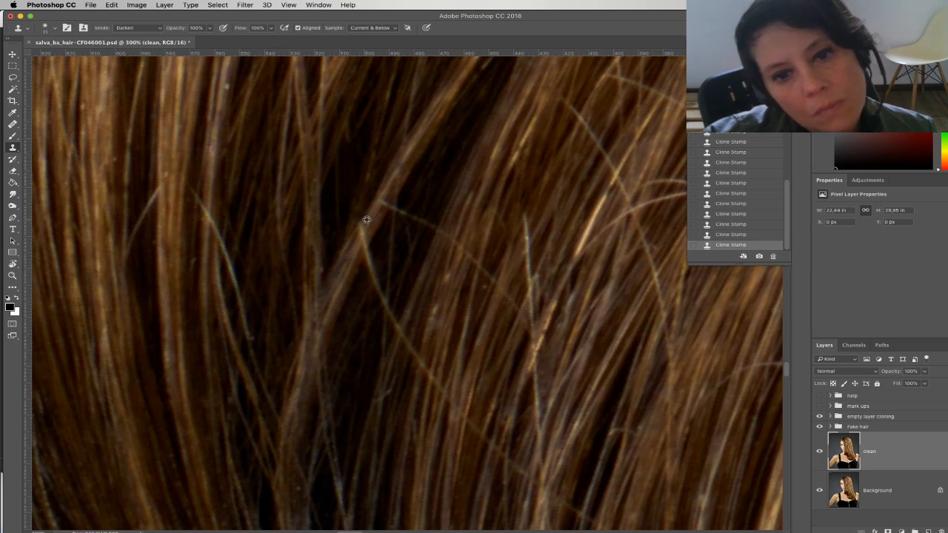
pyautogui.moveTo(371, 261); pyautogui.dragTo(372, 265)
pyautogui.keyDown('alt'); pyautogui.click(364, 277); pyautogui.keyUp('alt')
pyautogui.moveTo(371, 257); pyautogui.dragTo(383, 303)
pyautogui.keyDown('alt'); pyautogui.click(360, 292); pyautogui.keyUp('alt')
pyautogui.keyDown('alt'); pyautogui.click(377, 318); pyautogui.keyUp('alt')
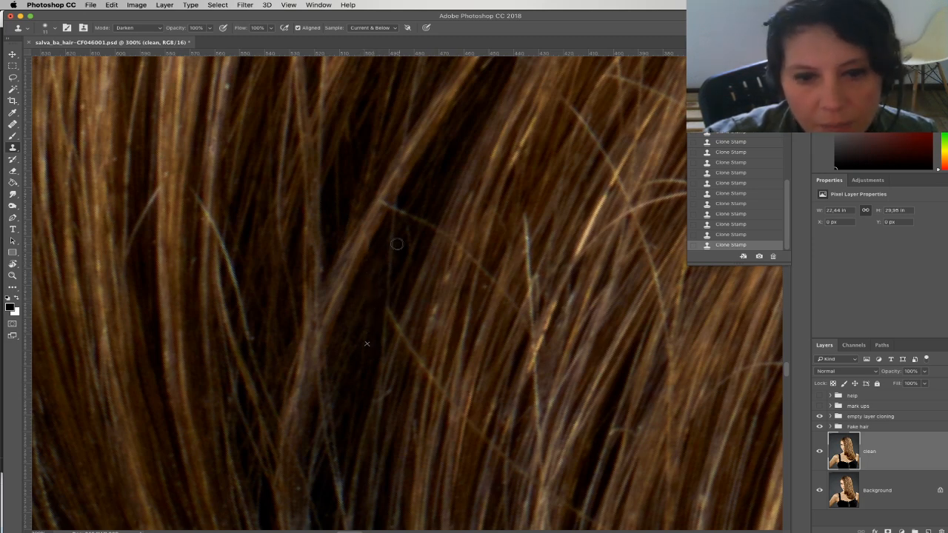
# Clone dark hair over the start of the faint diagonal hair that crosses the dark gap beside the light strand
pyautogui.moveTo(390, 215)
pyautogui.mouseDown()
pyautogui.moveTo(398, 229)
pyautogui.moveTo(399, 220)
pyautogui.mouseUp()
pyautogui.keyDown('alt'); pyautogui.click(419, 195); pyautogui.keyUp('alt')
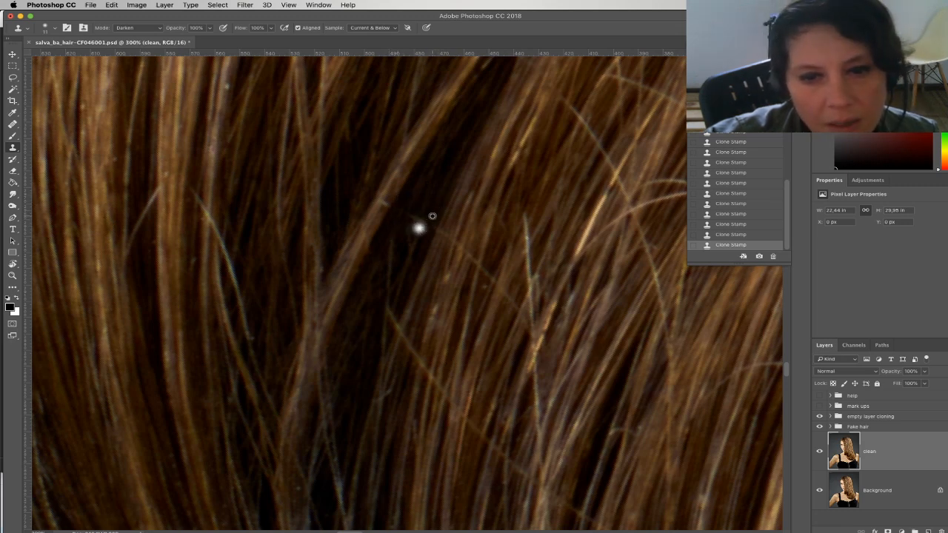
pyautogui.keyDown('alt'); pyautogui.click(416, 219); pyautogui.keyUp('alt')
pyautogui.moveTo(423, 210); pyautogui.dragTo(410, 249)
pyautogui.keyDown('alt'); pyautogui.click(423, 211); pyautogui.keyUp('alt')
pyautogui.keyDown('alt'); pyautogui.click(415, 208); pyautogui.keyUp('alt')
pyautogui.moveTo(419, 218); pyautogui.dragTo(408, 244)
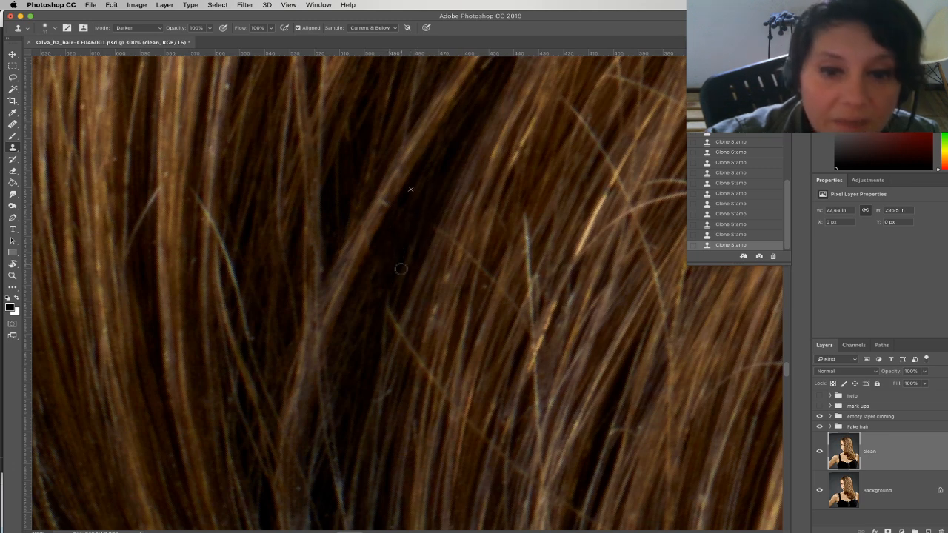
# Clone out the pale stray hair in the neighbouring dark section and the short hair crossing the narrow gap, redoing the unsatisfactory stroke
pyautogui.scroll(-5, 409, 222)
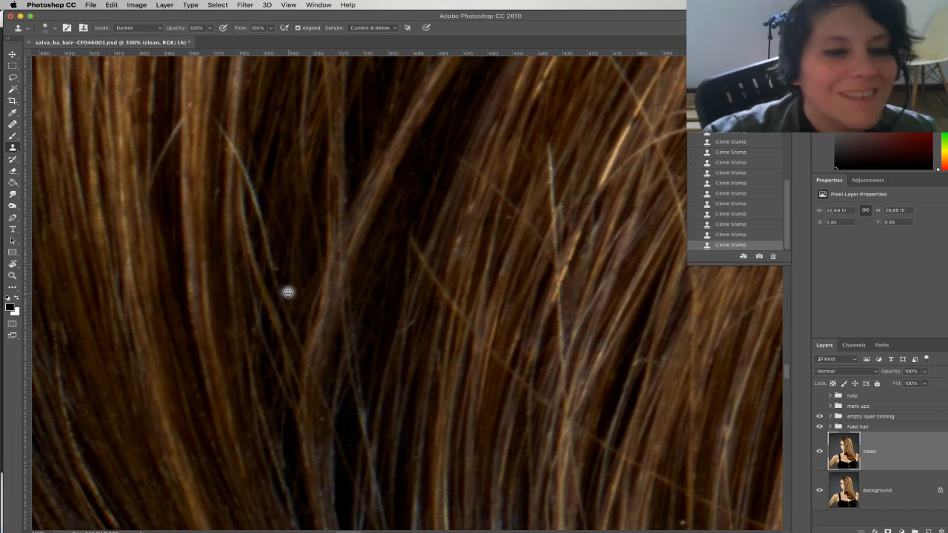
pyautogui.moveTo(276, 234)
pyautogui.mouseDown()
pyautogui.moveTo(347, 292)
pyautogui.moveTo(309, 199)
pyautogui.mouseUp()
pyautogui.keyDown('alt'); pyautogui.click(331, 246); pyautogui.keyUp('alt')
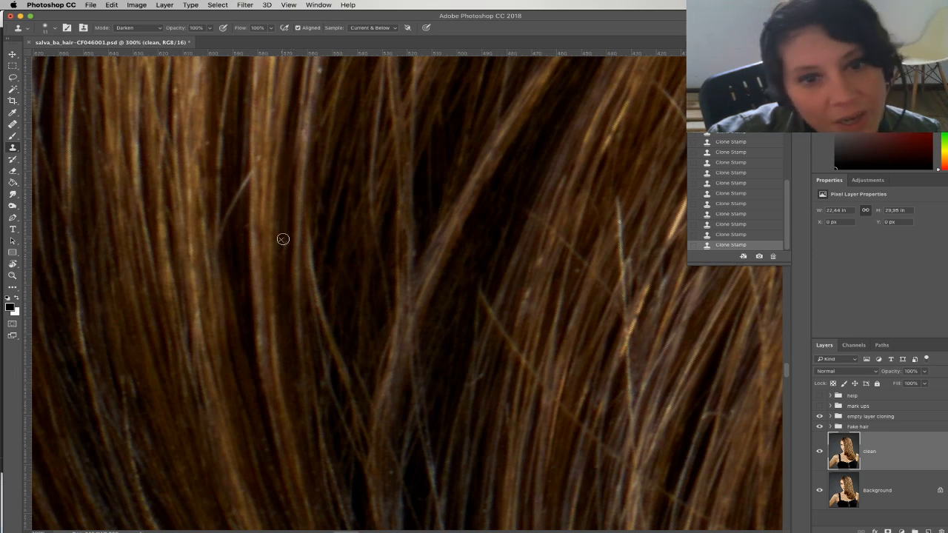
pyautogui.moveTo(243, 171); pyautogui.dragTo(240, 237)
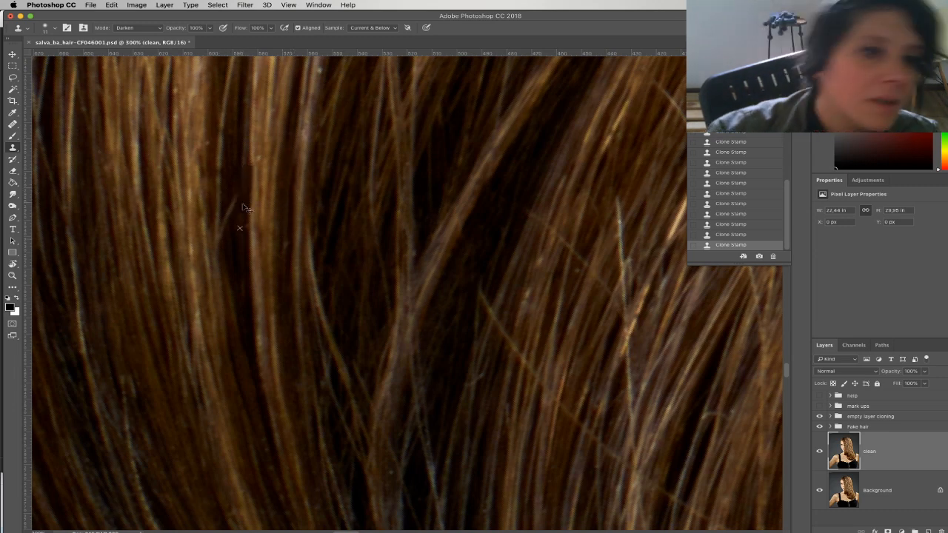
pyautogui.press('super+z')
pyautogui.moveTo(244, 172)
pyautogui.mouseDown()
pyautogui.moveTo(243, 164)
pyautogui.moveTo(232, 180)
pyautogui.mouseUp()
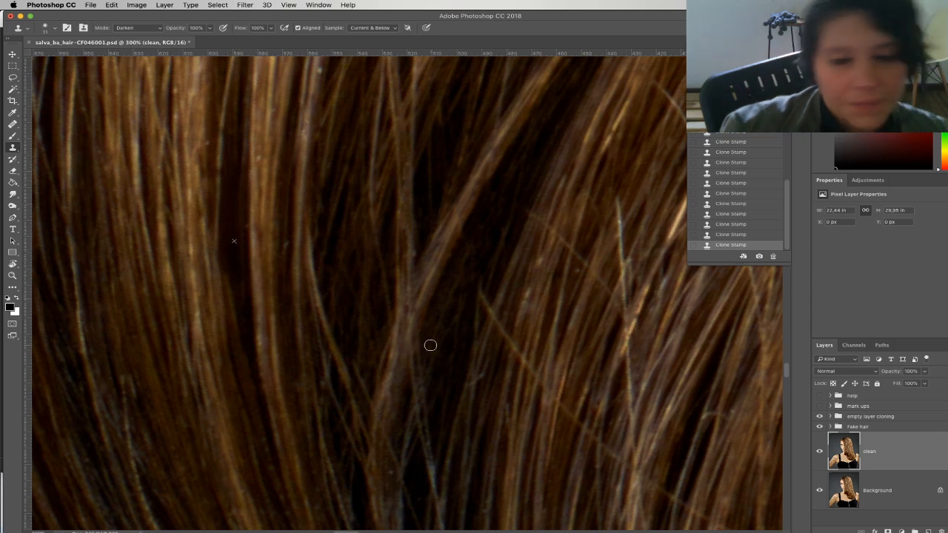
# Clone away the upper end of the long diagonal hair where it leaves the dark gap and crosses the brown strands
pyautogui.hscroll(3, 438, 283)
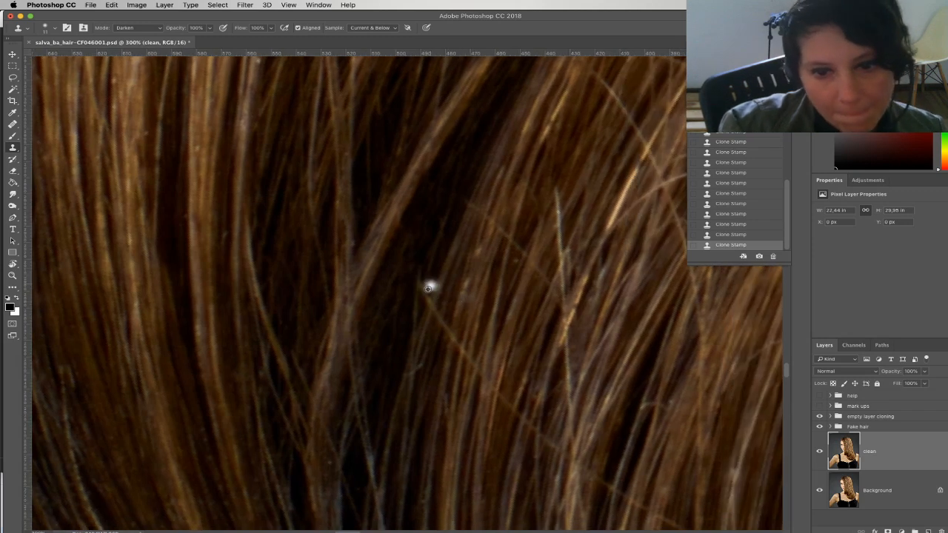
pyautogui.moveTo(422, 388); pyautogui.dragTo(426, 265)
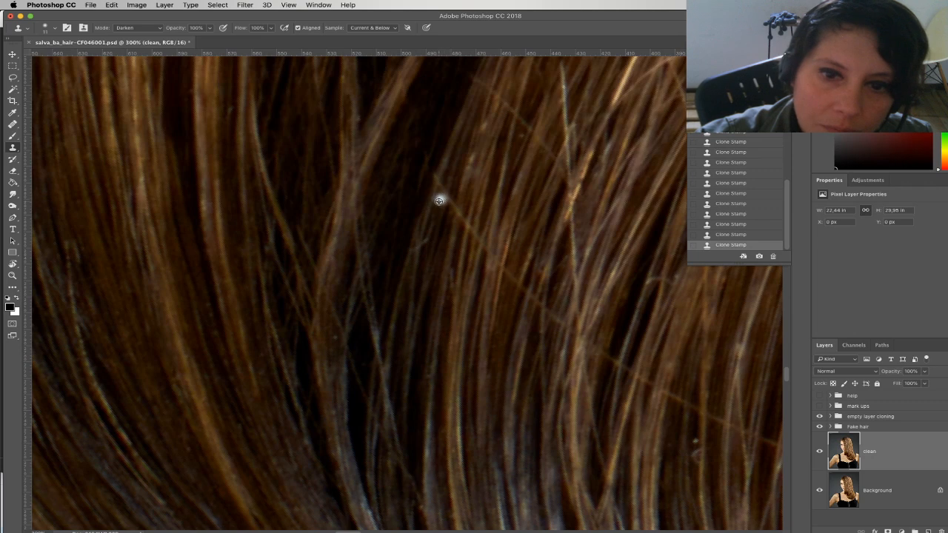
pyautogui.keyDown('alt'); pyautogui.click(436, 164); pyautogui.keyUp('alt')
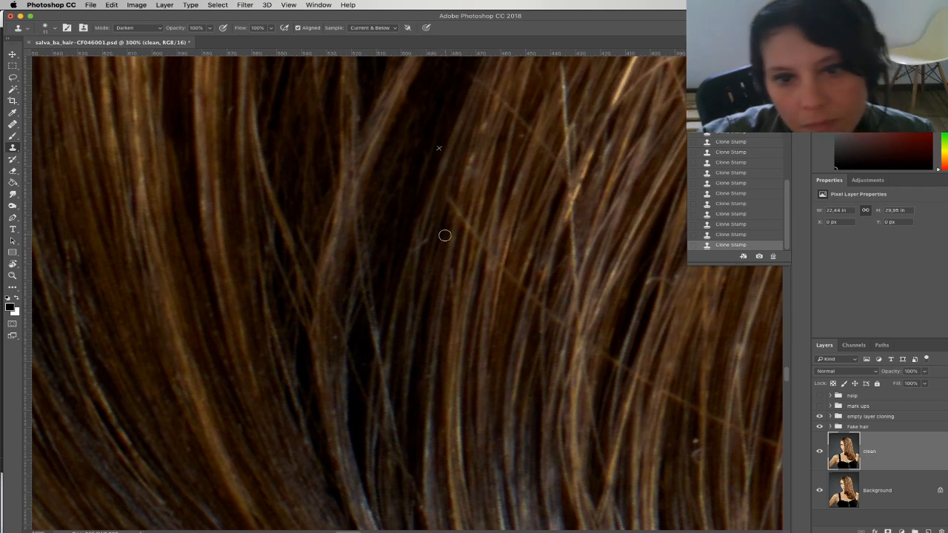
pyautogui.click(449, 204)
pyautogui.moveTo(442, 227)
pyautogui.mouseDown()
pyautogui.moveTo(449, 254)
pyautogui.moveTo(454, 245)
pyautogui.moveTo(390, 226)
pyautogui.mouseUp()
pyautogui.click(461, 216)
pyautogui.keyDown('alt'); pyautogui.click(476, 158); pyautogui.keyUp('alt')
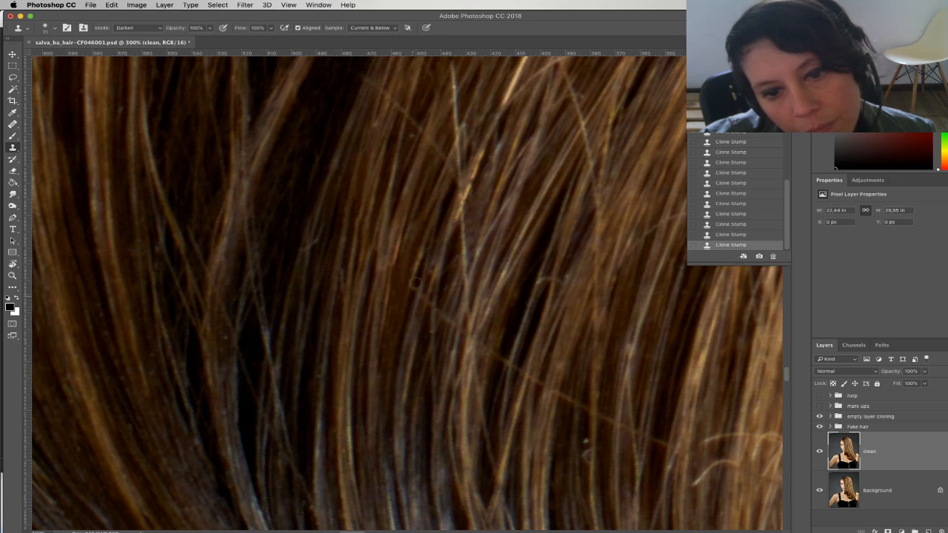
# Remove the tiny curled hair at the dark gap's edge and clone out the next stretch of the long diagonal hair
pyautogui.moveTo(314, 259); pyautogui.dragTo(311, 267)
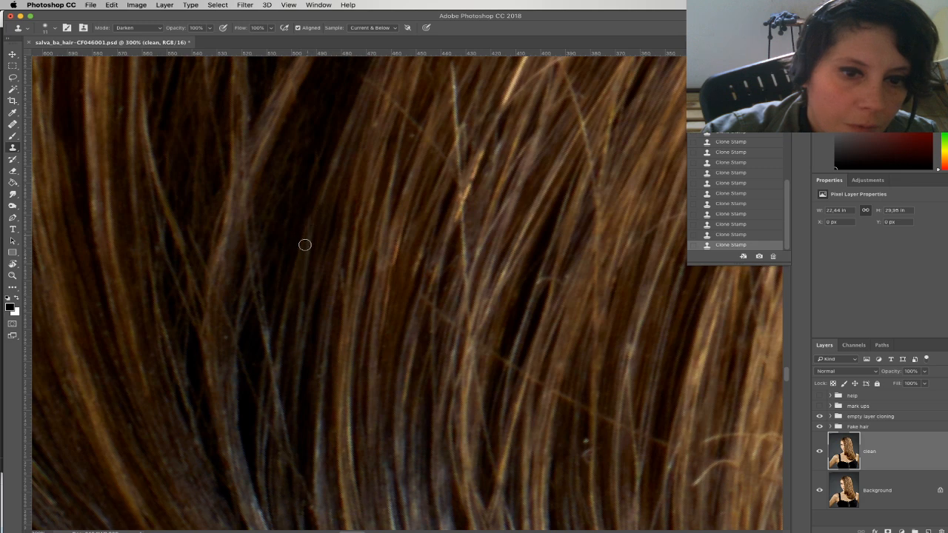
pyautogui.moveTo(389, 255); pyautogui.dragTo(369, 223)
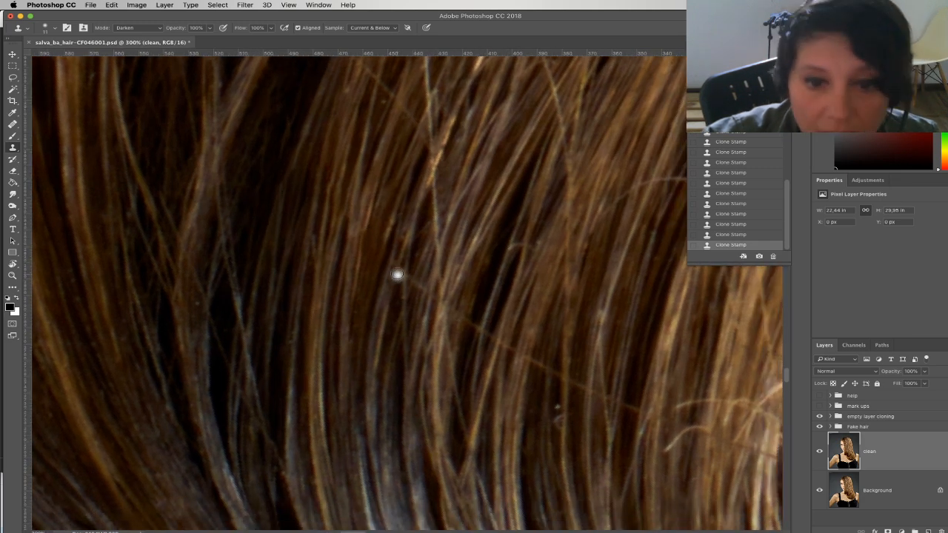
pyautogui.keyDown('alt'); pyautogui.click(396, 258); pyautogui.keyUp('alt')
pyautogui.moveTo(395, 264); pyautogui.dragTo(394, 267)
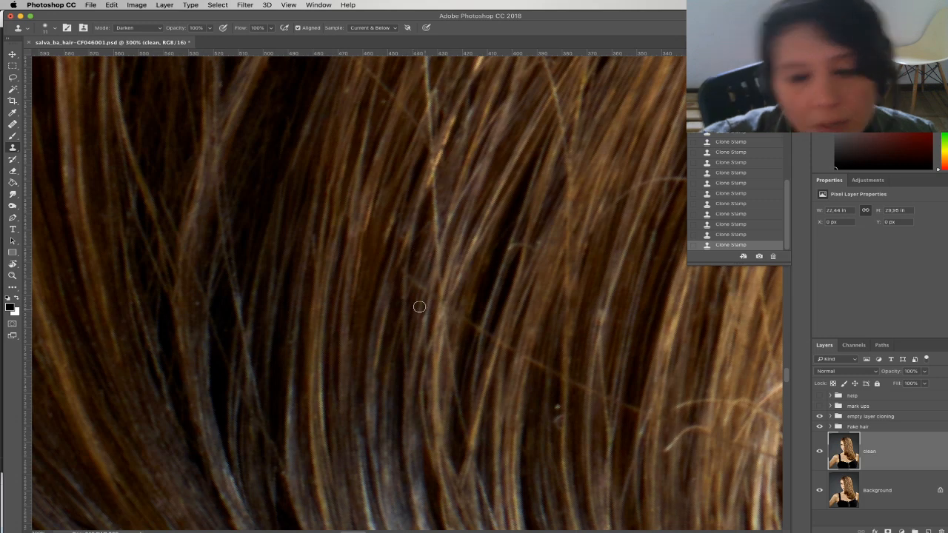
pyautogui.moveTo(449, 263)
pyautogui.mouseDown()
pyautogui.moveTo(440, 343)
pyautogui.moveTo(433, 334)
pyautogui.mouseUp()
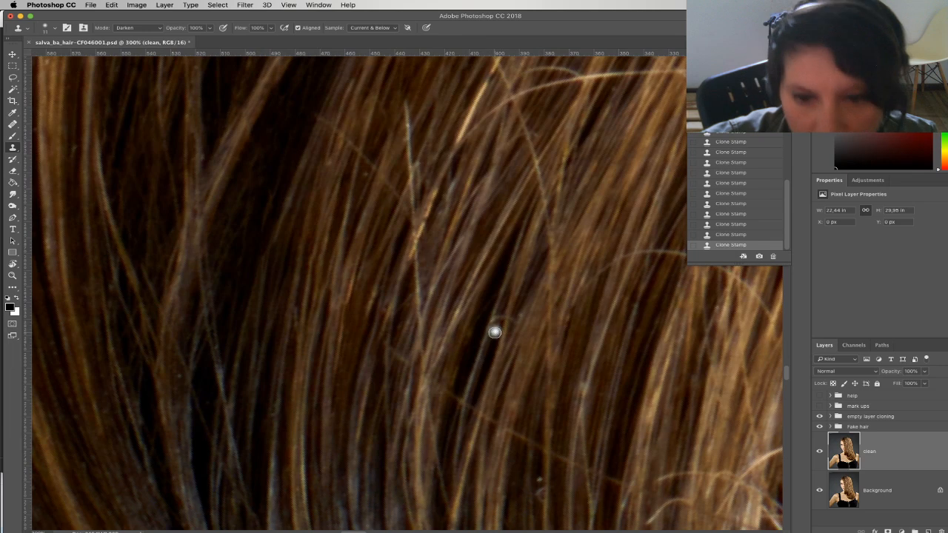
# Clone out the small curled hair crossing the narrow dark gap between the lighter brown strands
pyautogui.moveTo(493, 337)
pyautogui.mouseDown()
pyautogui.moveTo(463, 314)
pyautogui.moveTo(460, 249)
pyautogui.moveTo(432, 284)
pyautogui.moveTo(443, 250)
pyautogui.moveTo(421, 317)
pyautogui.moveTo(439, 248)
pyautogui.moveTo(424, 303)
pyautogui.mouseUp()
pyautogui.keyDown('alt'); pyautogui.click(439, 263); pyautogui.keyUp('alt')
pyautogui.keyDown('alt'); pyautogui.click(450, 273); pyautogui.keyUp('alt')
pyautogui.moveTo(451, 273); pyautogui.dragTo(440, 326)
pyautogui.click(437, 330)
pyautogui.click(446, 230)
pyautogui.click(425, 241)
pyautogui.click(422, 197)
pyautogui.moveTo(437, 300); pyautogui.dragTo(348, 380)
pyautogui.moveTo(381, 294); pyautogui.dragTo(288, 262)
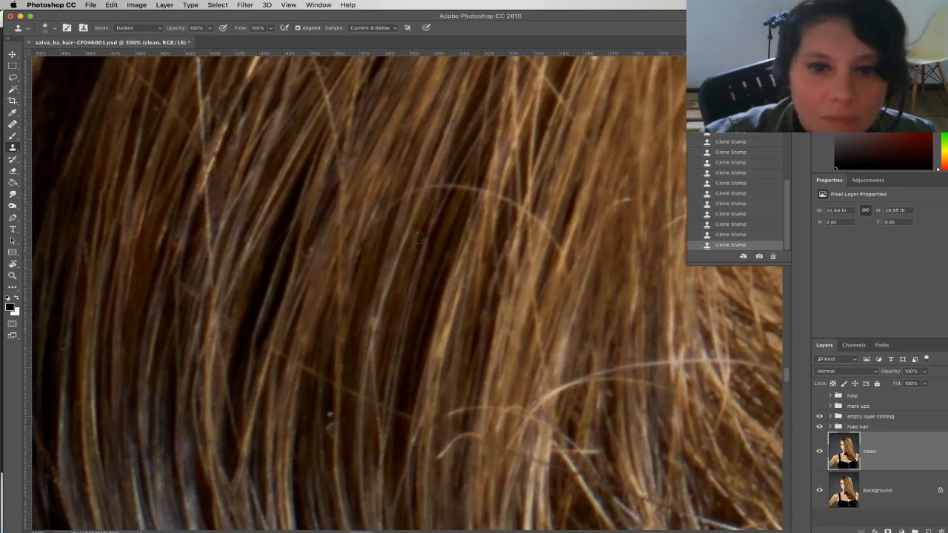
# Clone out the top and darker-side half of the pale arching hair, resampling from the adjacent strands
pyautogui.click(459, 183)
pyautogui.keyDown('alt'); pyautogui.click(462, 210); pyautogui.keyUp('alt')
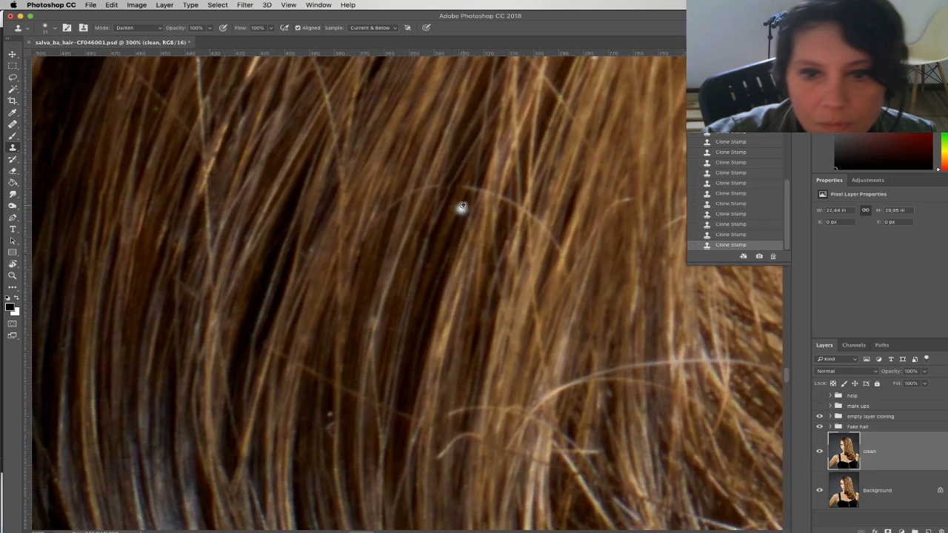
pyautogui.keyDown('alt'); pyautogui.click(465, 198); pyautogui.keyUp('alt')
pyautogui.click(470, 190)
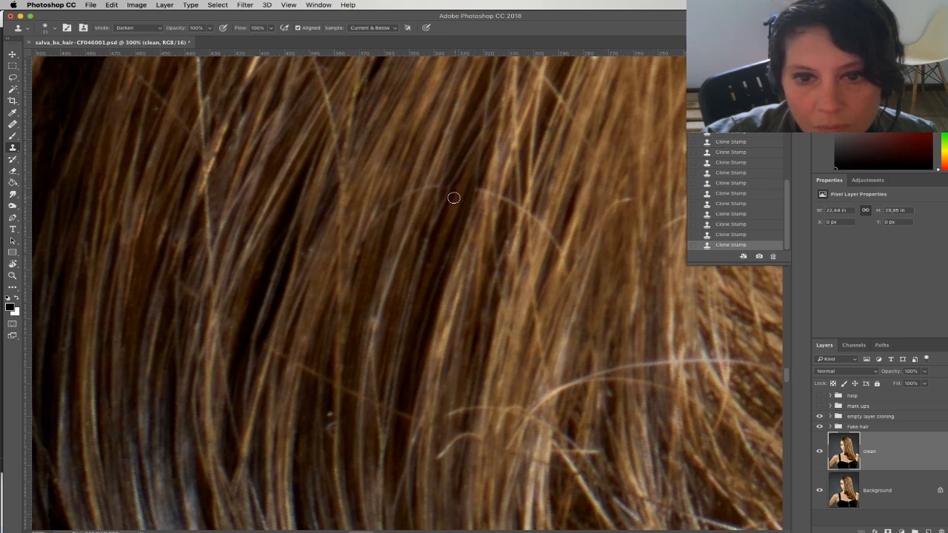
pyautogui.click(439, 204)
pyautogui.moveTo(426, 203); pyautogui.dragTo(430, 195)
pyautogui.keyDown('alt'); pyautogui.click(417, 180); pyautogui.keyUp('alt')
pyautogui.click(412, 200)
pyautogui.keyDown('alt'); pyautogui.click(420, 180); pyautogui.keyUp('alt')
pyautogui.press('super+z')
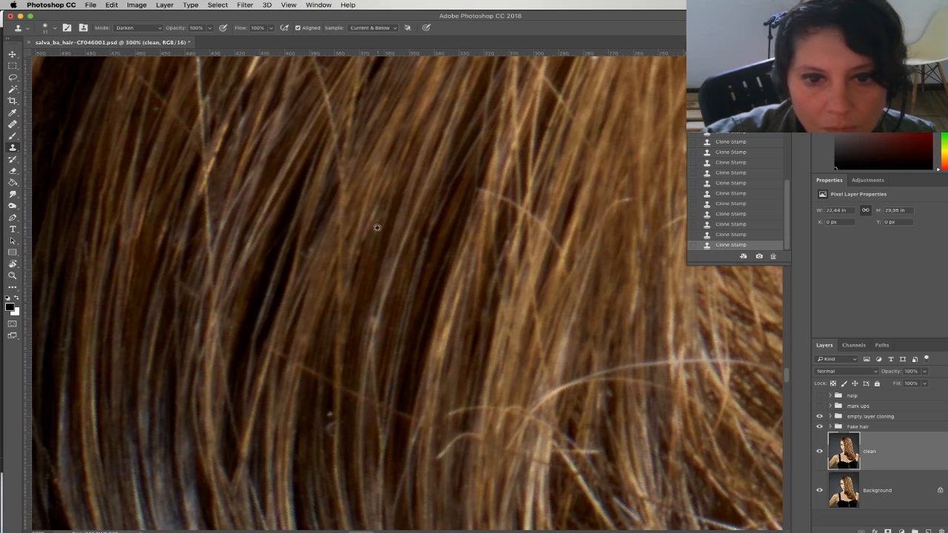
# Clone out the remaining half of the arching hair over the lighter strands, keeping the 11 px brush
pyautogui.keyDown('alt'); pyautogui.click(481, 186); pyautogui.keyUp('alt')
pyautogui.moveTo(469, 203)
pyautogui.mouseDown()
pyautogui.moveTo(468, 225)
pyautogui.moveTo(517, 217)
pyautogui.mouseUp()
pyautogui.keyDown('alt'); pyautogui.click(506, 205); pyautogui.keyUp('alt')
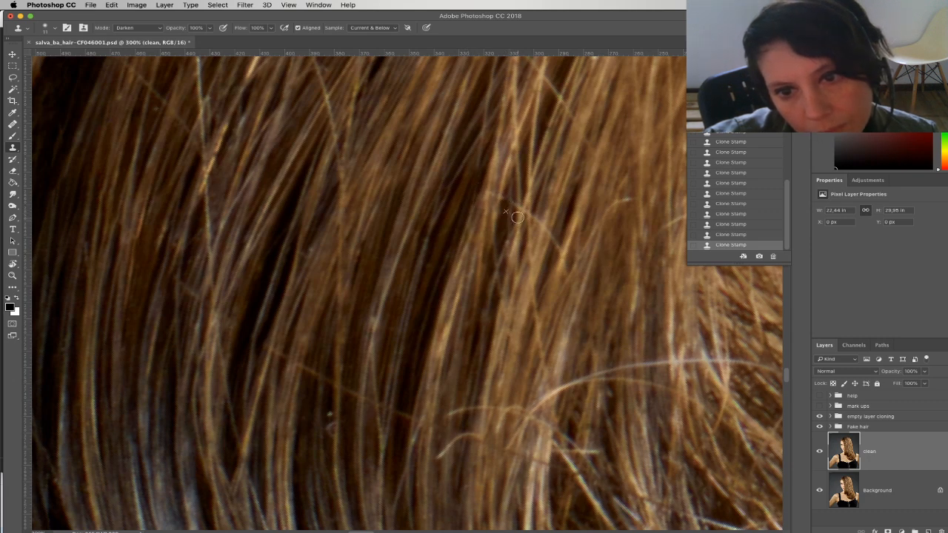
pyautogui.rightClick(516, 215)
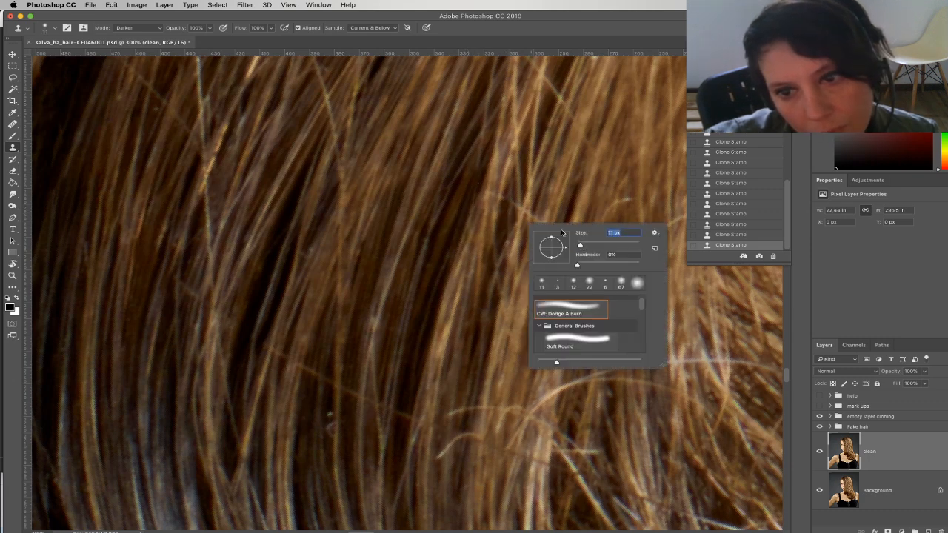
pyautogui.click(512, 210)
pyautogui.moveTo(503, 204); pyautogui.dragTo(497, 179)
# Compare the arching hair's area before and after the last four clone strokes by undoing and redoing them
pyautogui.press('super+alt+z')
pyautogui.press('super+alt+z')
pyautogui.press('super+alt+z')
pyautogui.press('super+alt+z')
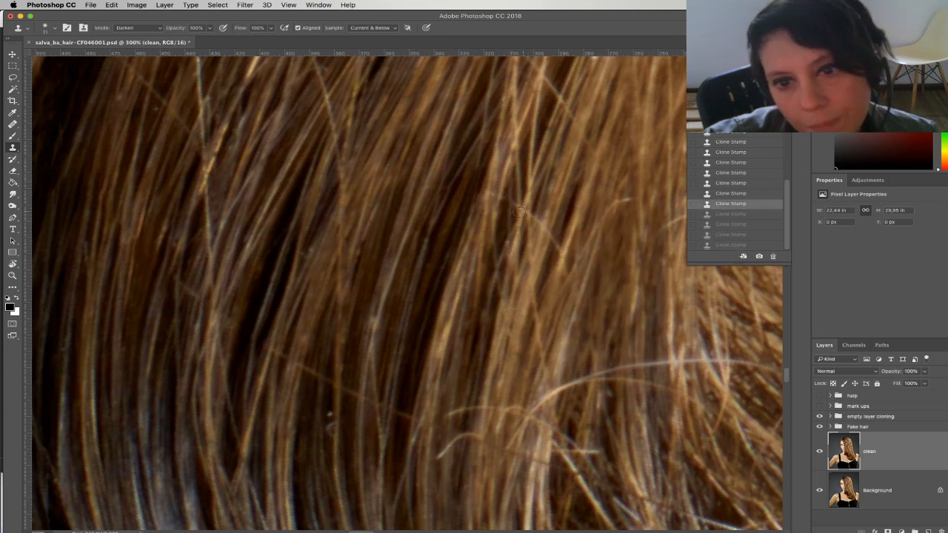
pyautogui.press('super+shift+z')
pyautogui.press('super+shift+z')
pyautogui.press('super+shift+z')
pyautogui.press('super+shift+z')
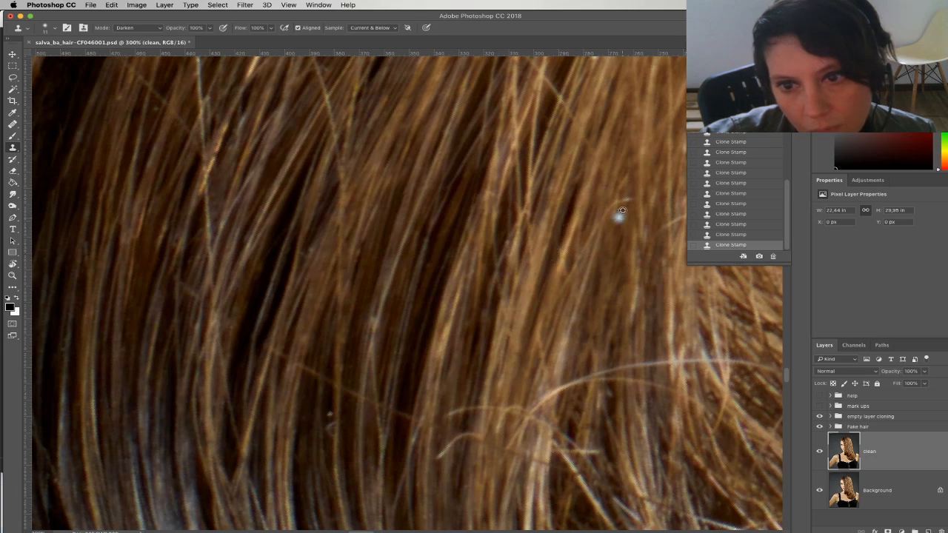
# Clone out the outer end of the pale curved hair lying across the strands closer to the crown
pyautogui.moveTo(574, 228); pyautogui.dragTo(579, 335)
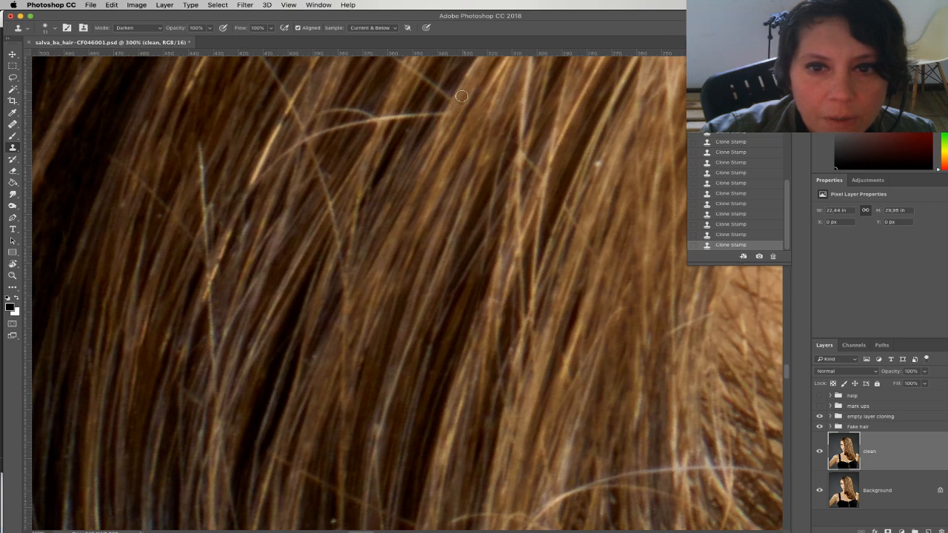
pyautogui.scroll(3, 464, 92)
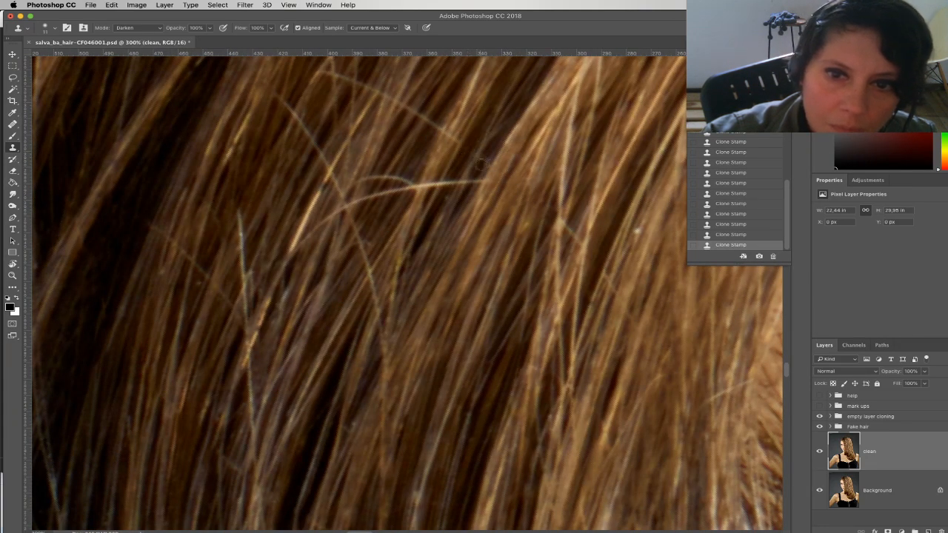
pyautogui.keyDown('alt'); pyautogui.click(489, 153); pyautogui.keyUp('alt')
pyautogui.moveTo(449, 195)
pyautogui.mouseDown()
pyautogui.moveTo(463, 177)
pyautogui.moveTo(441, 201)
pyautogui.mouseUp()
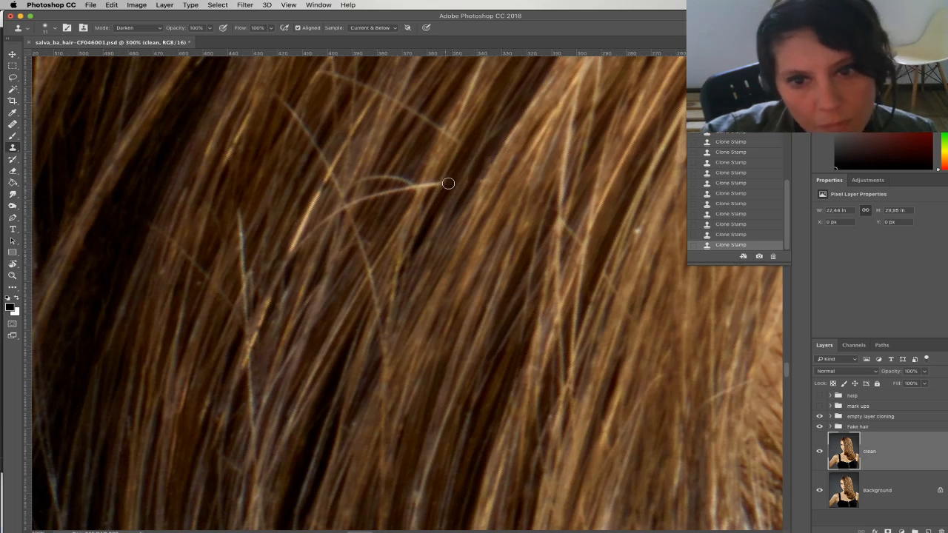
pyautogui.keyDown('alt'); pyautogui.click(426, 199); pyautogui.keyUp('alt')
pyautogui.click(436, 182)
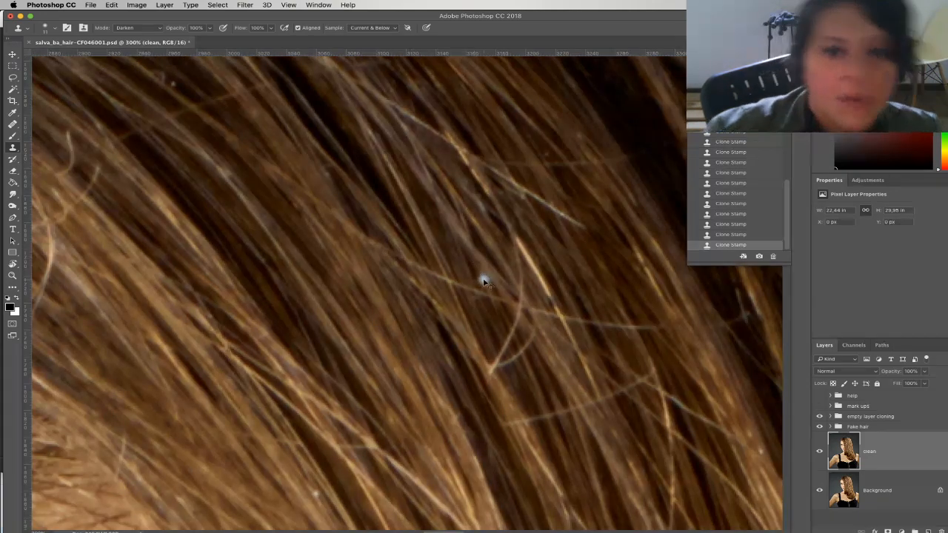
# Compare the original Background with the retouched hair at 50% zoom by repeatedly isolating the Background layer
pyautogui.press('super+minus')
pyautogui.press('super+minus')
pyautogui.press('super+minus')
pyautogui.press('super+minus')
pyautogui.press('super+minus')
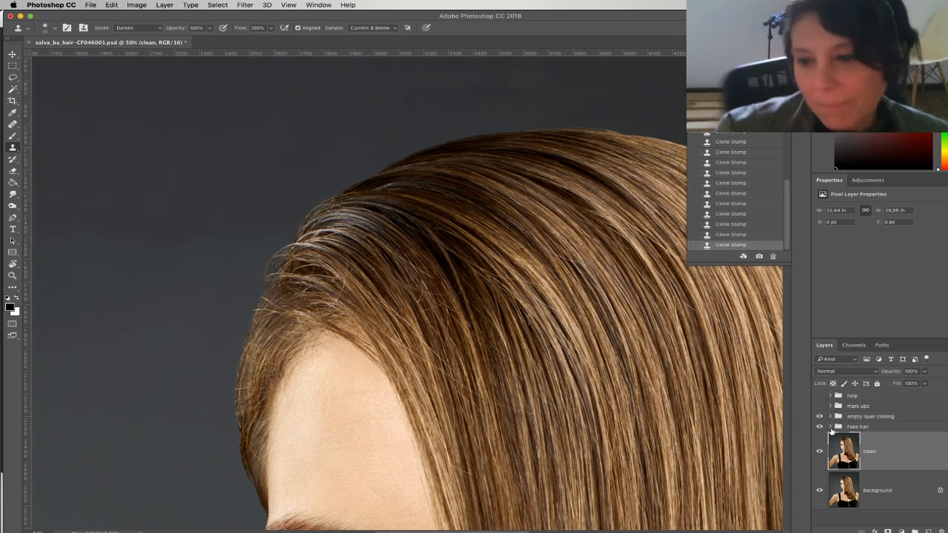
pyautogui.keyDown('alt'); pyautogui.click(820, 492); pyautogui.keyUp('alt')
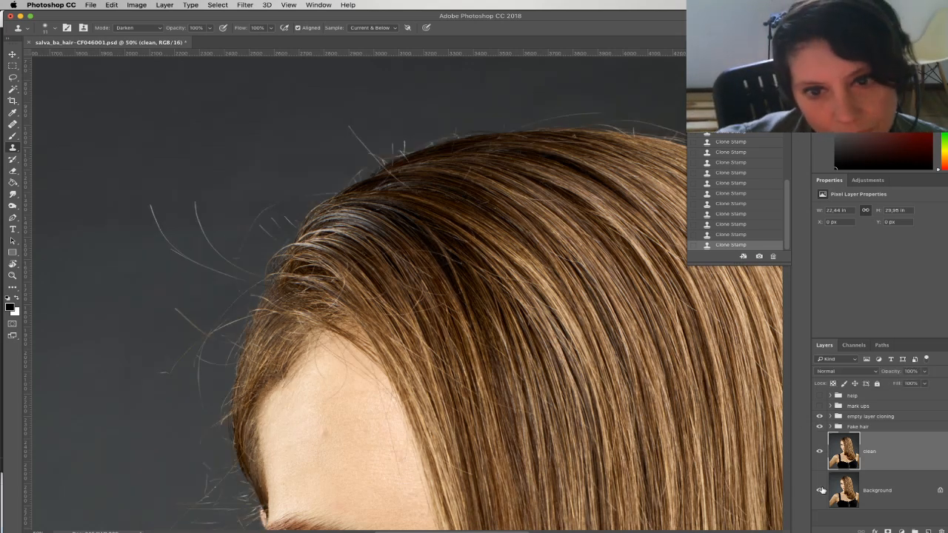
pyautogui.keyDown('alt'); pyautogui.click(820, 492); pyautogui.keyUp('alt')
pyautogui.keyDown('alt'); pyautogui.click(820, 492); pyautogui.keyUp('alt')
pyautogui.keyDown('alt'); pyautogui.click(820, 492); pyautogui.keyUp('alt')
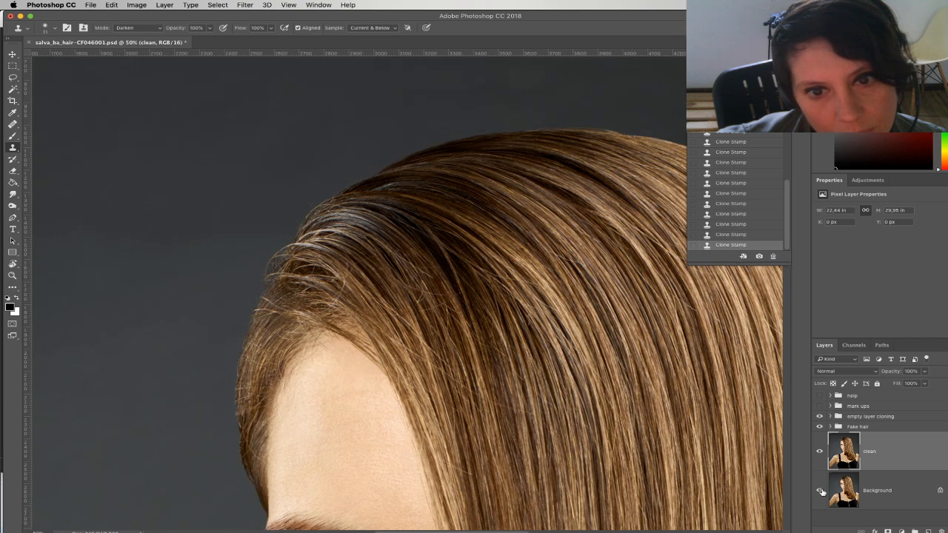
pyautogui.keyDown('alt'); pyautogui.click(820, 492); pyautogui.keyUp('alt')
pyautogui.keyDown('alt'); pyautogui.click(821, 492); pyautogui.keyUp('alt')
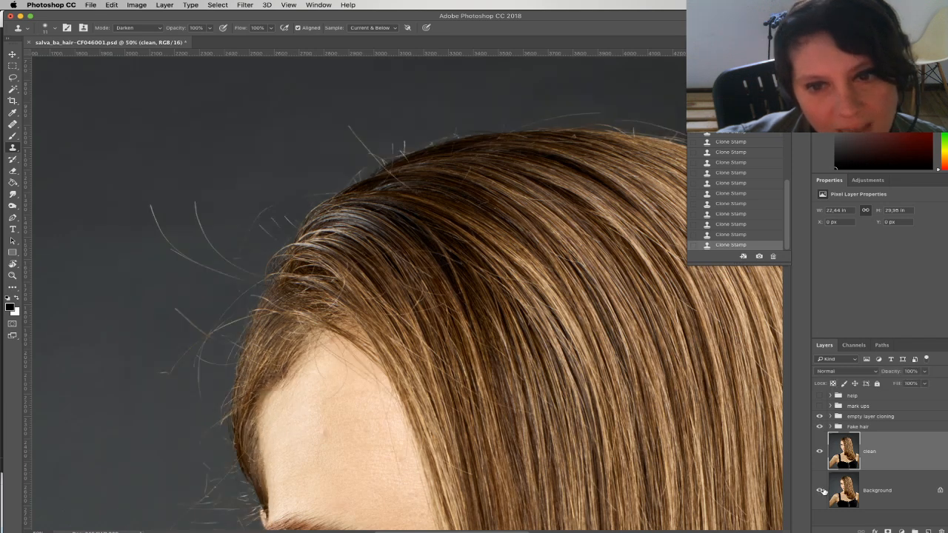
pyautogui.keyDown('alt'); pyautogui.click(820, 492); pyautogui.keyUp('alt')
pyautogui.keyDown('alt'); pyautogui.click(820, 491); pyautogui.keyUp('alt')
pyautogui.keyDown('alt'); pyautogui.click(820, 492); pyautogui.keyUp('alt')
pyautogui.keyDown('alt'); pyautogui.click(820, 492); pyautogui.keyUp('alt')
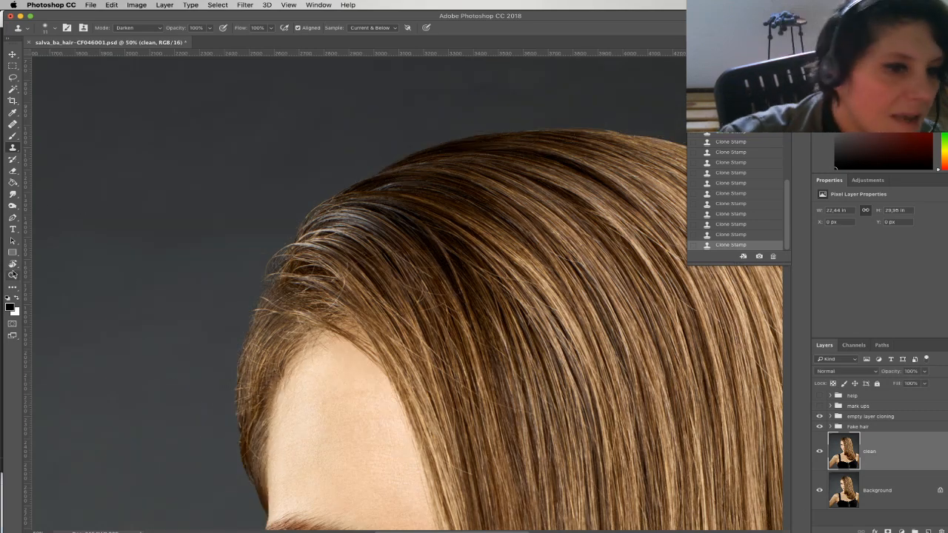
# Zoom to 221% on the stray hairs above the forehead and return to the Clone Stamp tool
pyautogui.click(12, 275)
pyautogui.moveTo(373, 260); pyautogui.dragTo(445, 280)
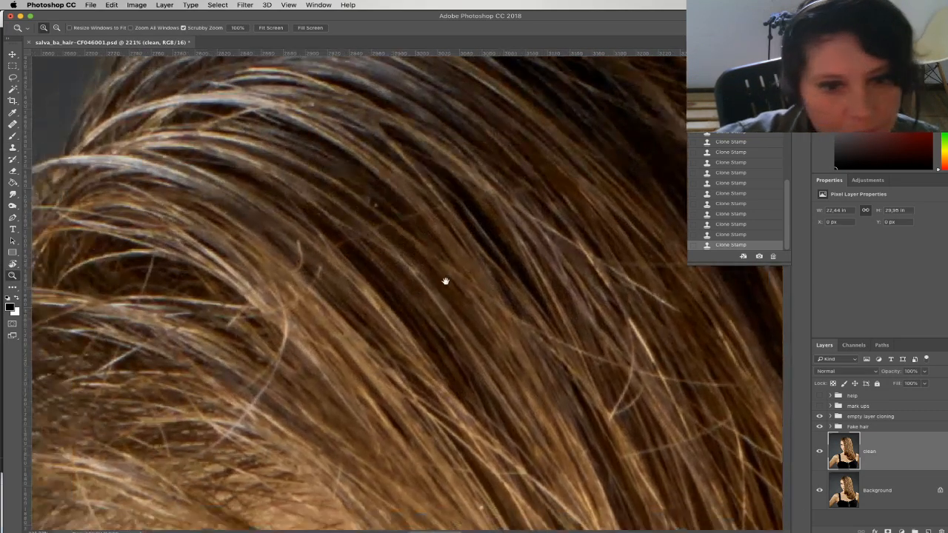
pyautogui.click(11, 149)
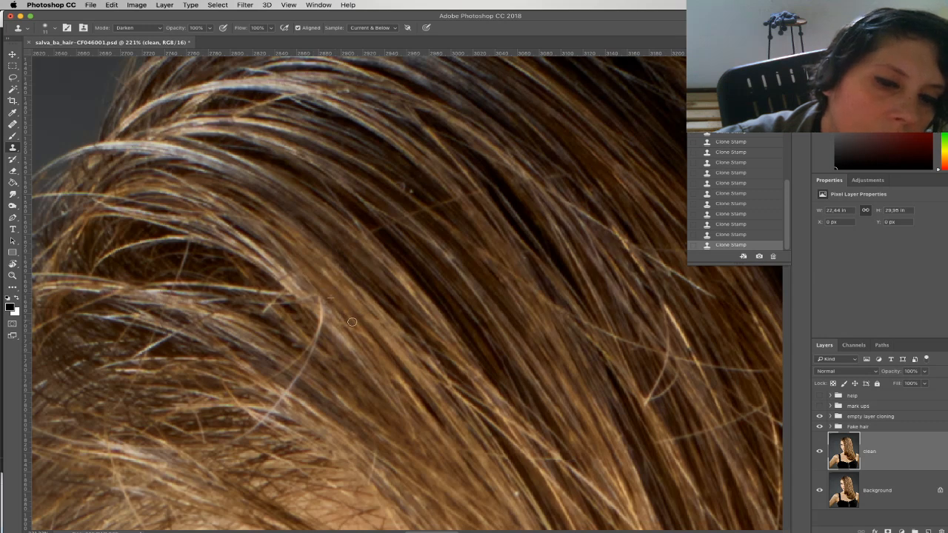
# Clone out the short stray hair end lying beside the top of the pale curved hair above the forehead
pyautogui.moveTo(336, 316); pyautogui.dragTo(368, 348)
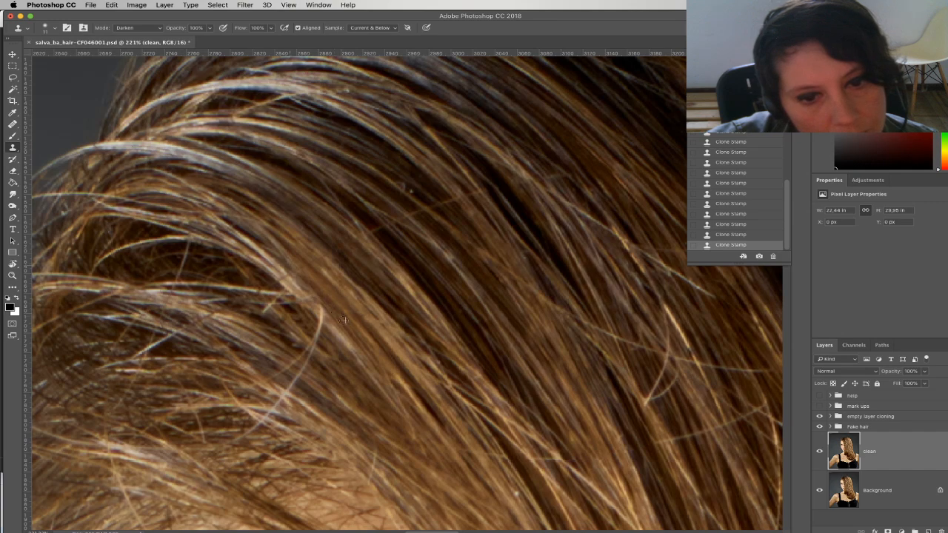
pyautogui.moveTo(392, 331); pyautogui.dragTo(371, 309)
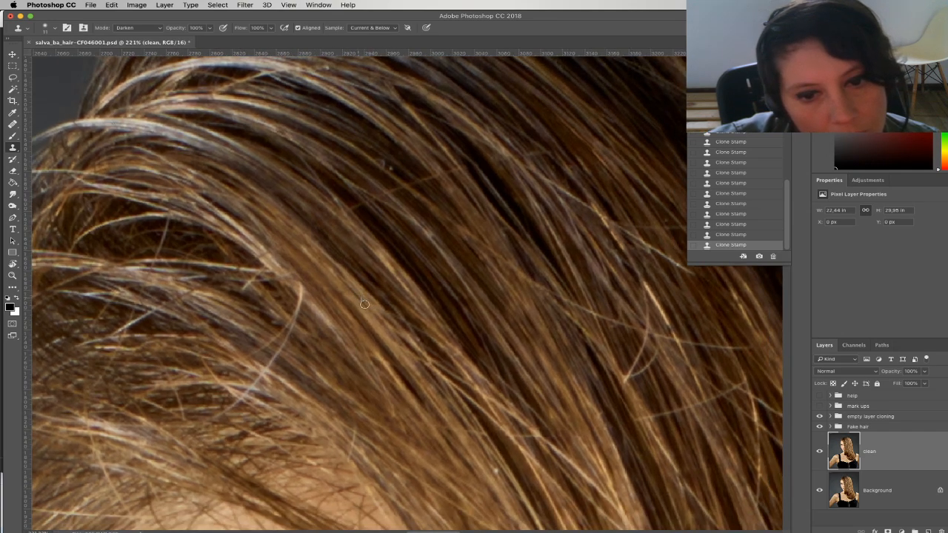
pyautogui.scroll(-5, 392, 346)
pyautogui.hscroll(5, 400, 273)
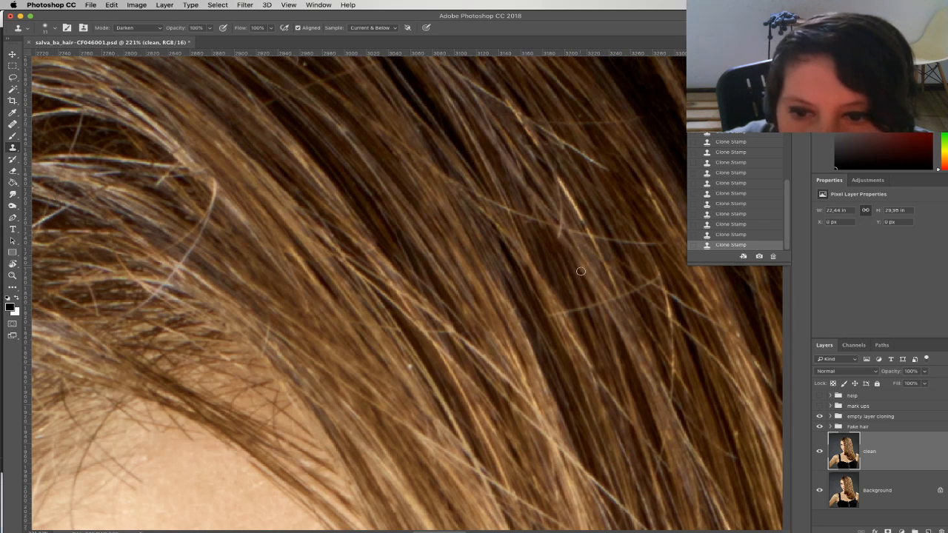
pyautogui.scroll(3, 576, 275)
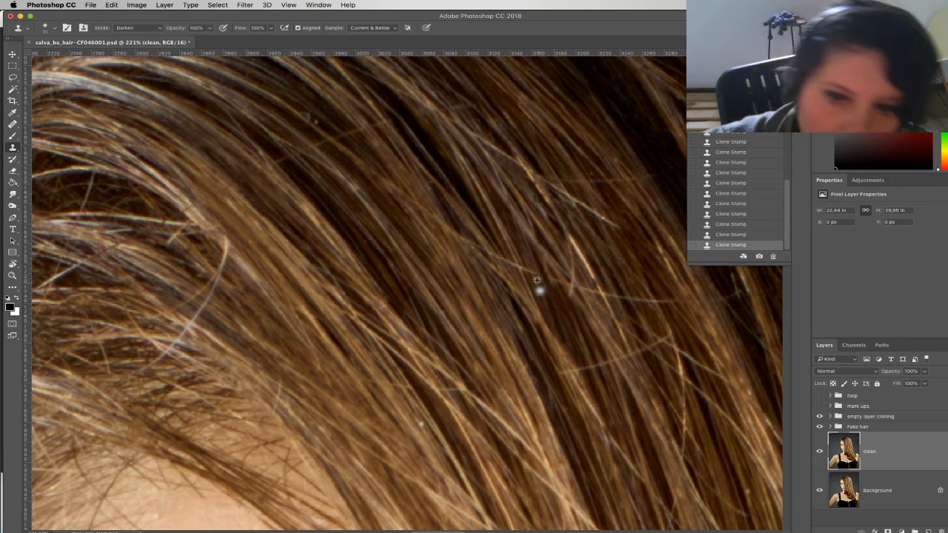
# Clone out the inner section of the long thin hair crossing the dark strands and the lower end of the pale straight hair above it
pyautogui.click(486, 247)
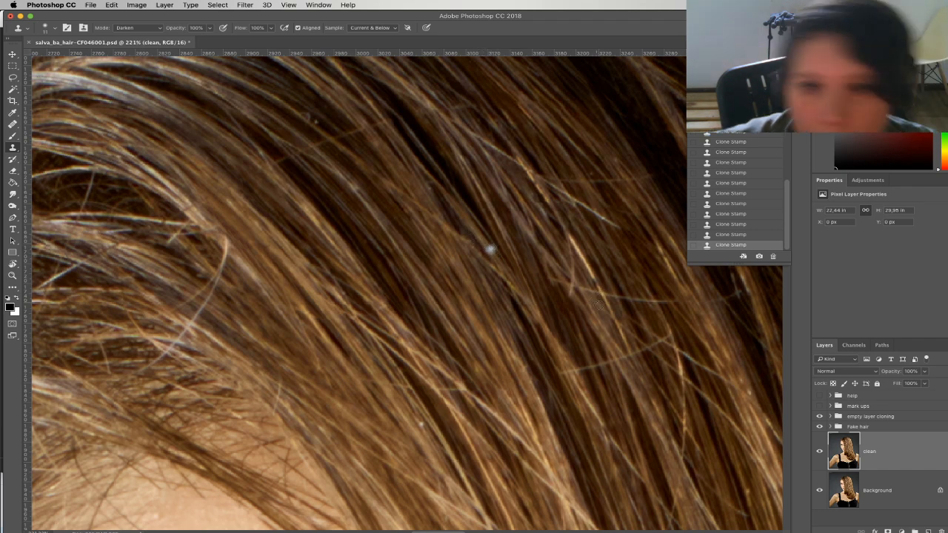
pyautogui.moveTo(571, 297); pyautogui.dragTo(512, 330)
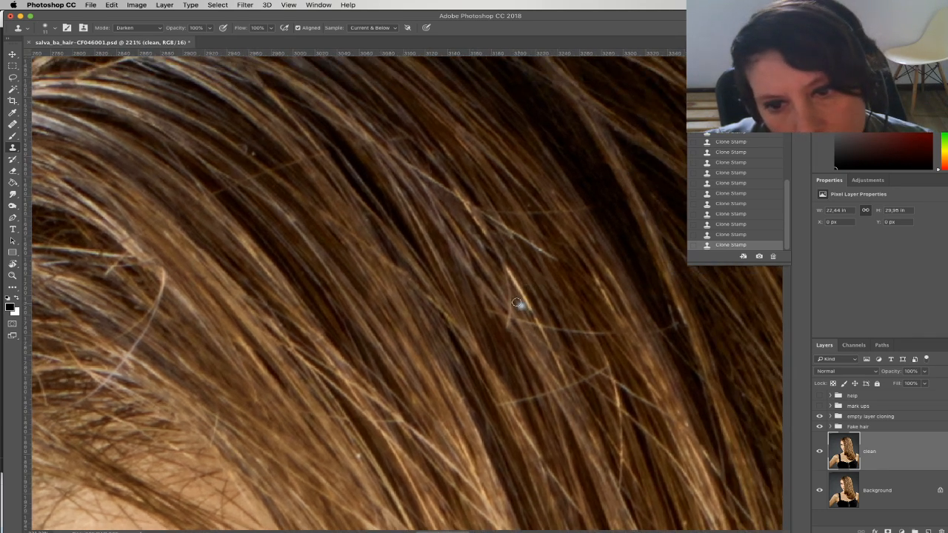
pyautogui.keyDown('alt'); pyautogui.click(514, 342); pyautogui.keyUp('alt')
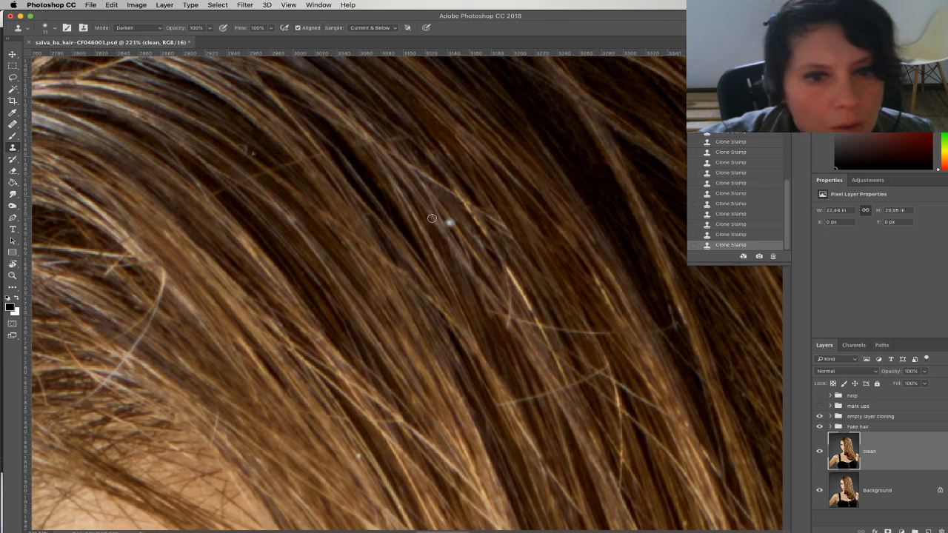
pyautogui.moveTo(437, 214); pyautogui.dragTo(481, 242)
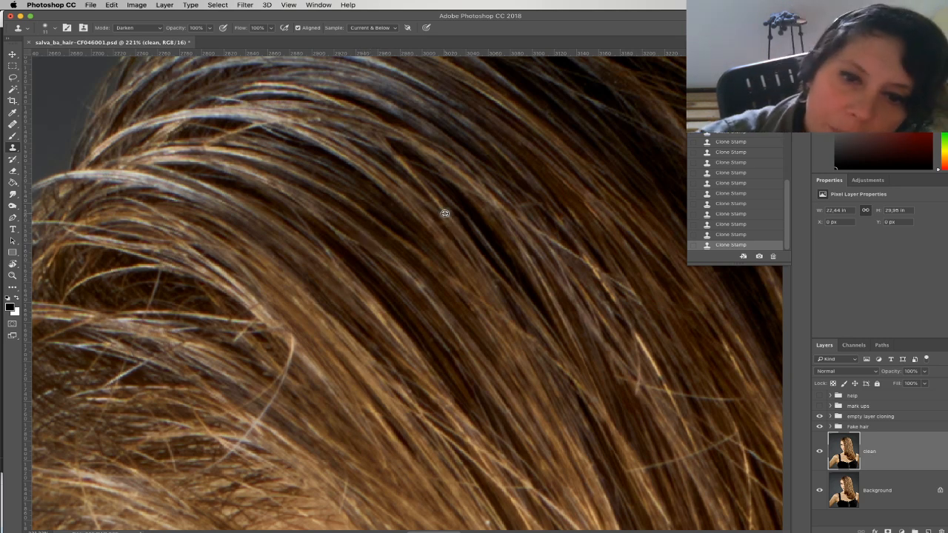
pyautogui.moveTo(505, 261); pyautogui.dragTo(472, 281)
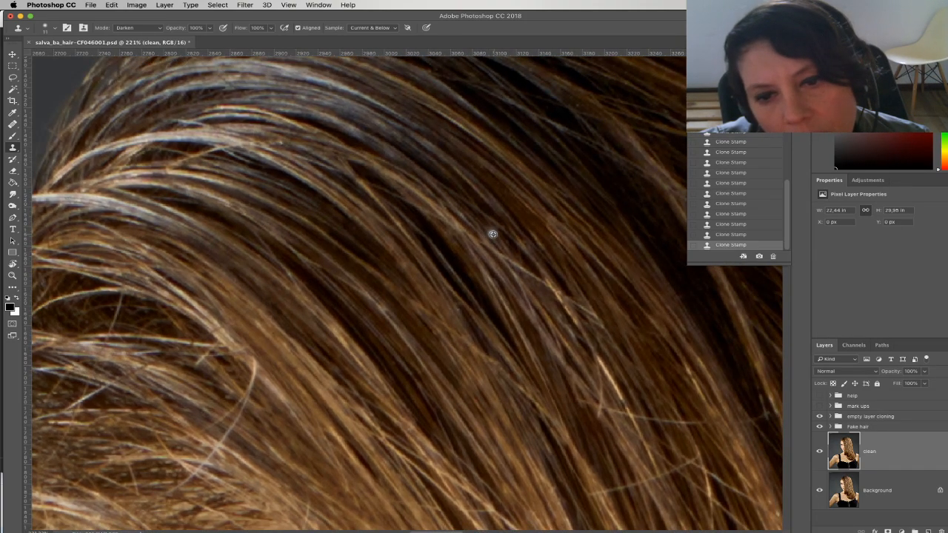
pyautogui.hscroll(5, 491, 222)
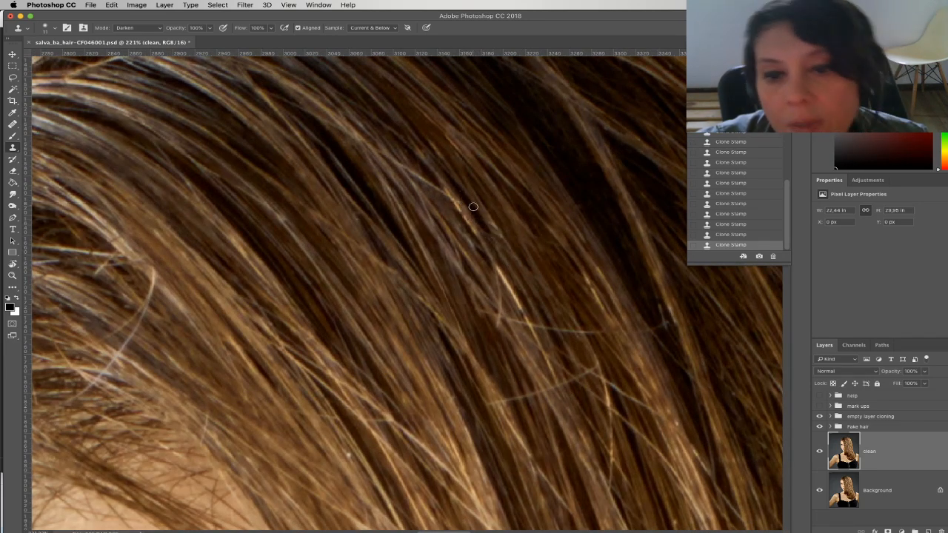
# Undo the last clone stroke over the pale straight hair and reduce the Clone Stamp brush size
pyautogui.moveTo(484, 231); pyautogui.dragTo(509, 275)
pyautogui.press('super+z')
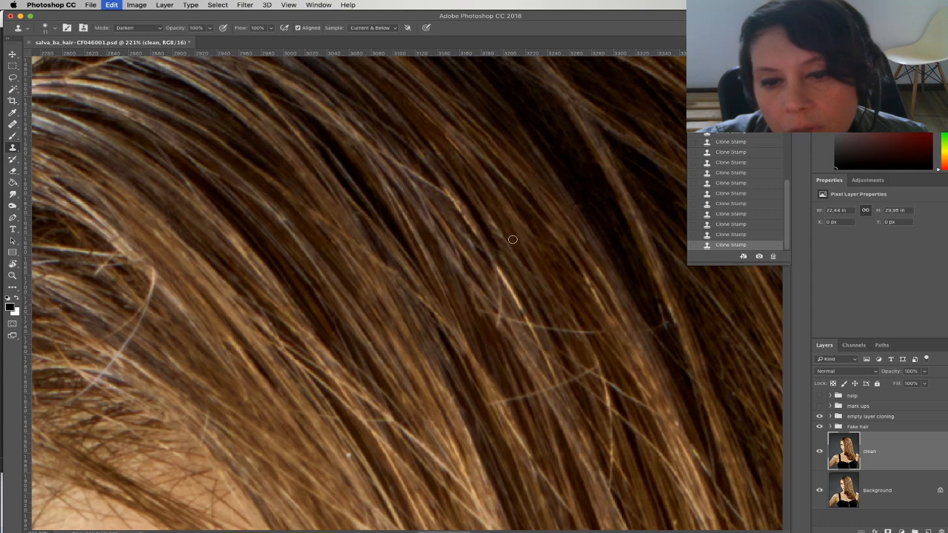
pyautogui.rightClick(513, 239)
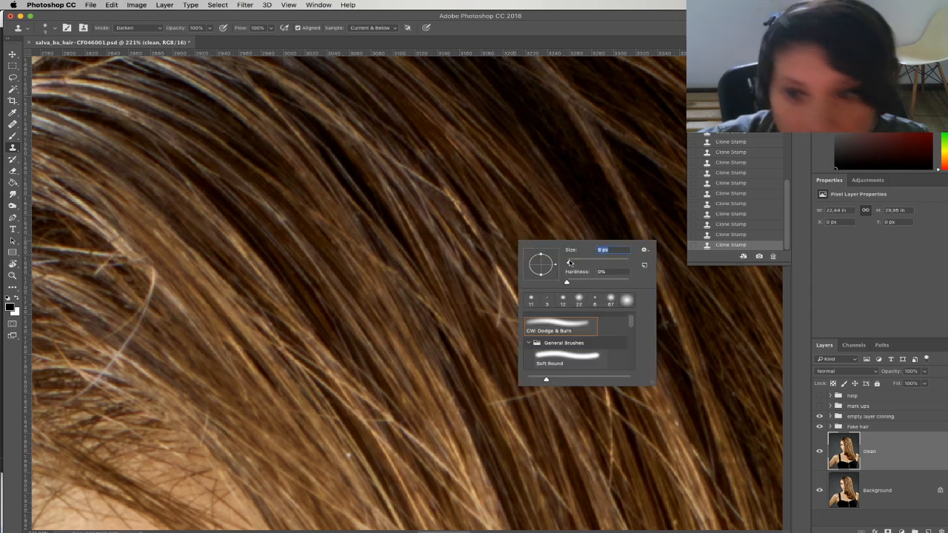
pyautogui.press('Return')
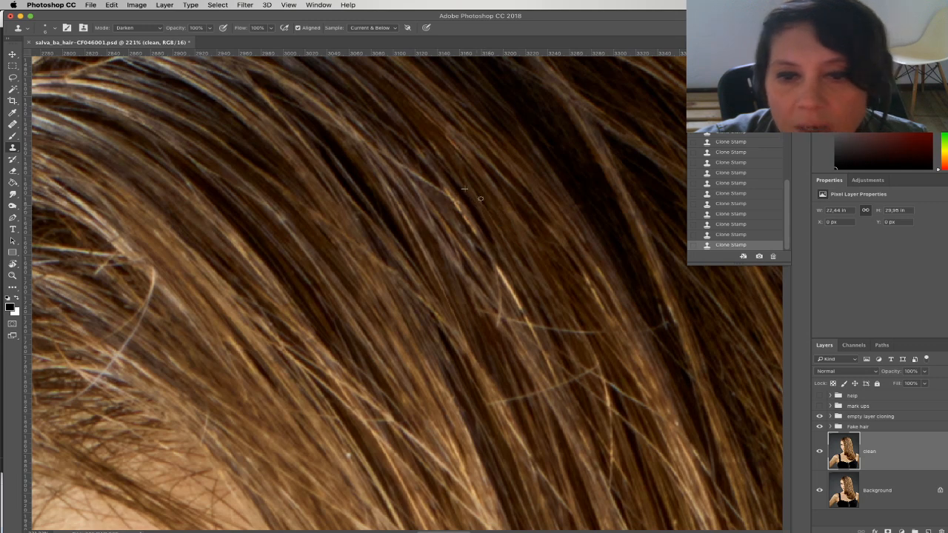
# Clone out the rest of the pale straight hair and the thin crossing hair with its hooked end below it
pyautogui.scroll(3, 487, 211)
pyautogui.hscroll(-2, 486, 211)
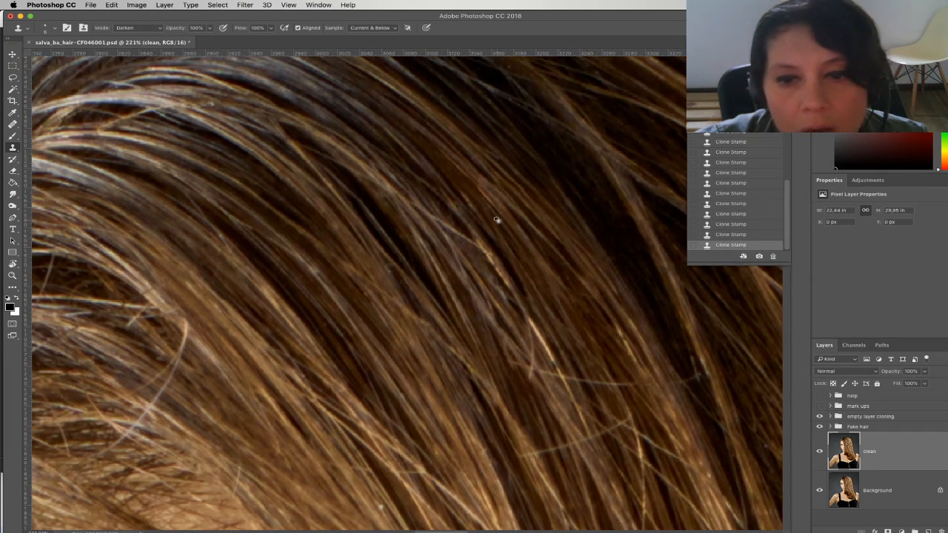
pyautogui.scroll(-2, 512, 237)
pyautogui.hscroll(2, 512, 237)
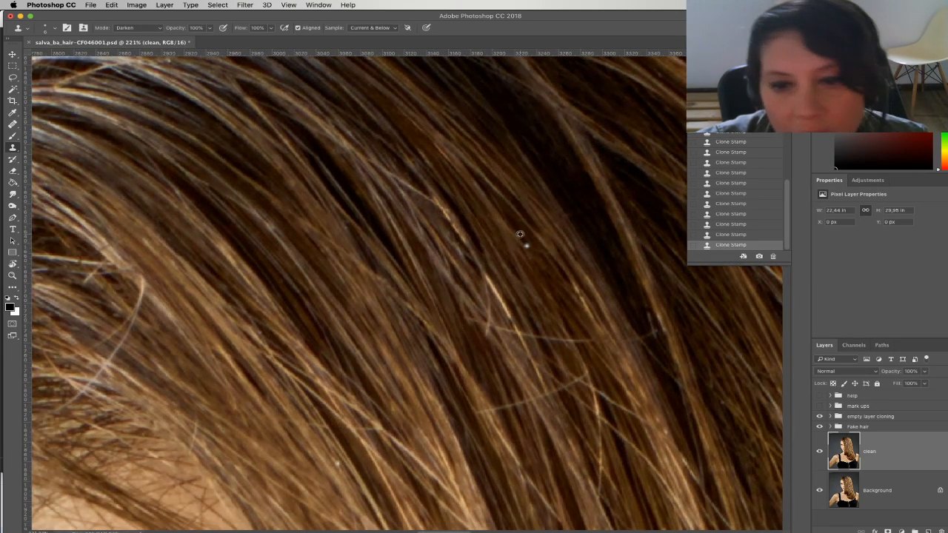
pyautogui.scroll(-2, 526, 324)
pyautogui.hscroll(1, 526, 324)
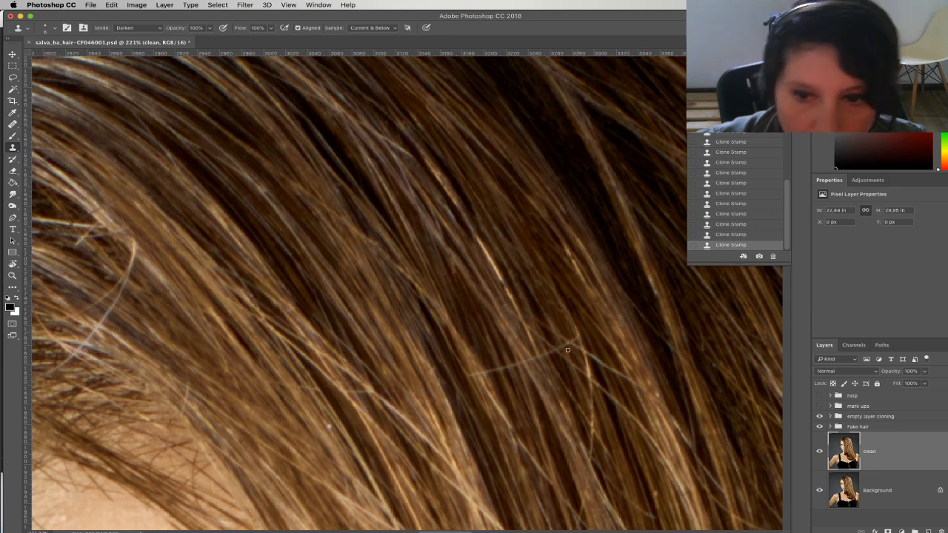
# Step back four clone strokes in the history and clone out the inner end of the lower thin curved hair again
pyautogui.scroll(-3, 541, 319)
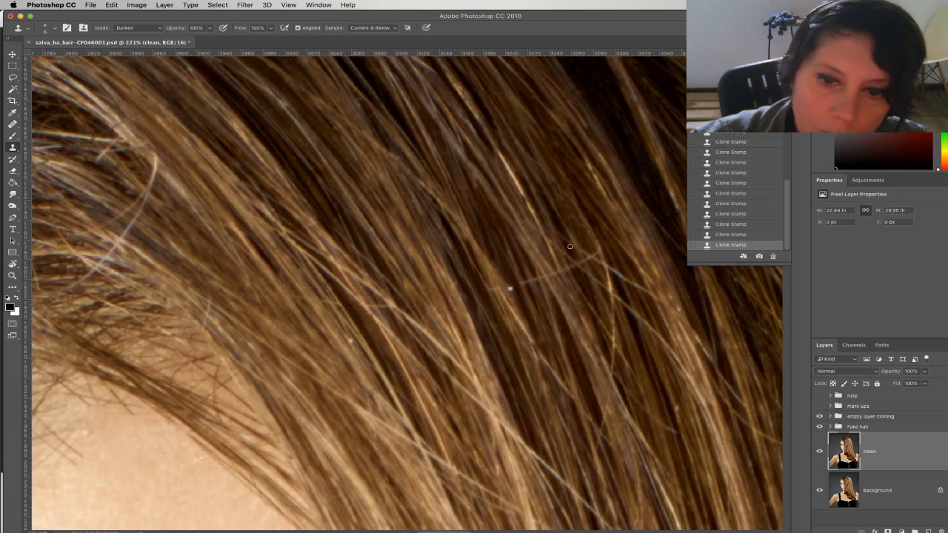
pyautogui.click(739, 206)
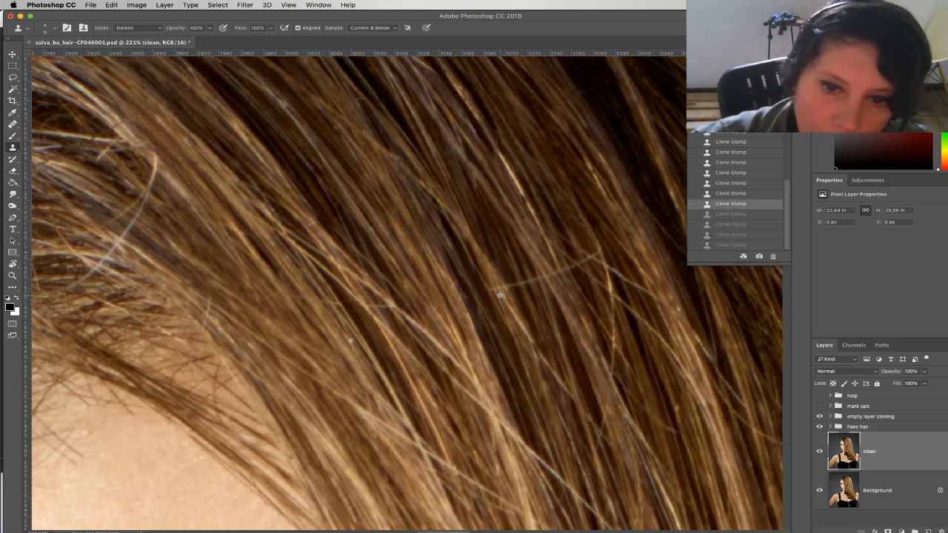
pyautogui.click(509, 318)
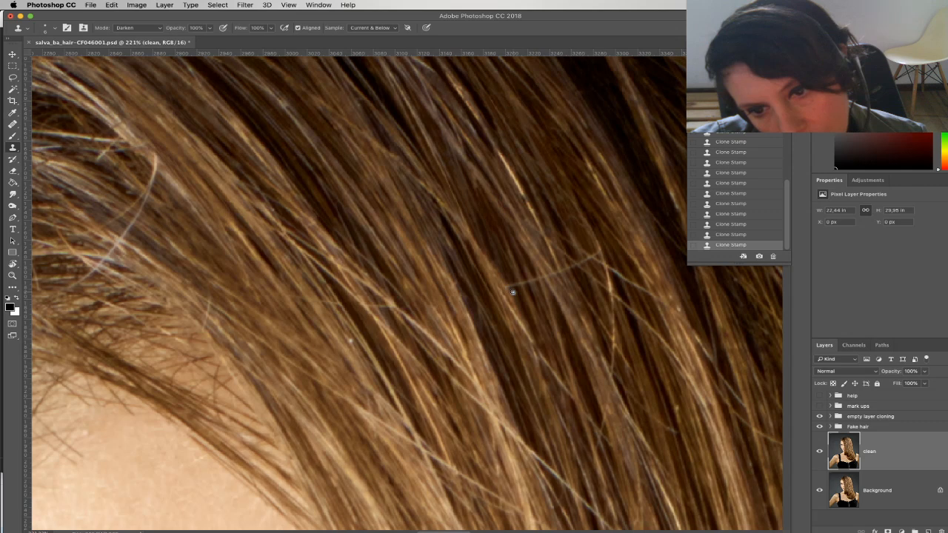
# Clone out the remaining length of the lower thin curved hair up to where it meets the near-vertical stray hair
pyautogui.click(484, 240)
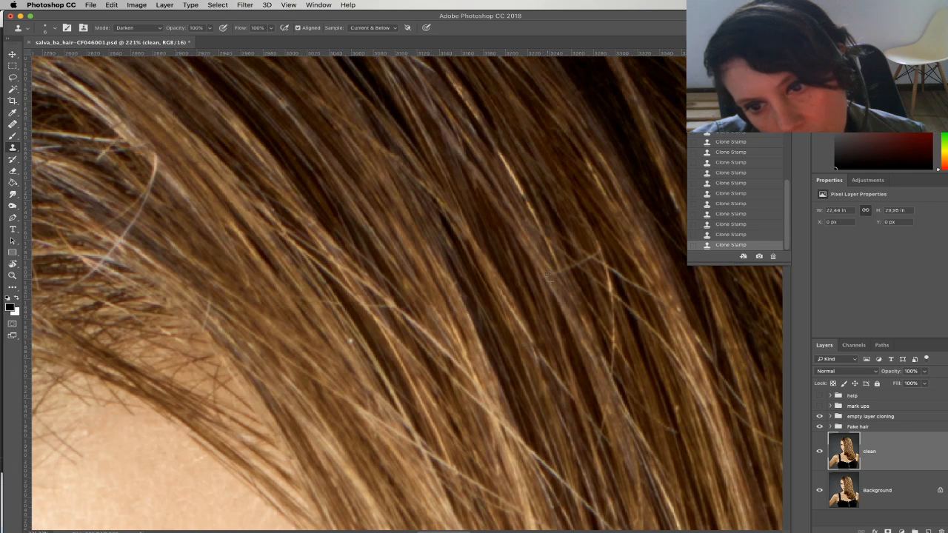
pyautogui.moveTo(550, 266)
pyautogui.mouseDown()
pyautogui.moveTo(578, 284)
pyautogui.moveTo(575, 267)
pyautogui.mouseUp()
pyautogui.keyDown('alt'); pyautogui.click(566, 275); pyautogui.keyUp('alt')
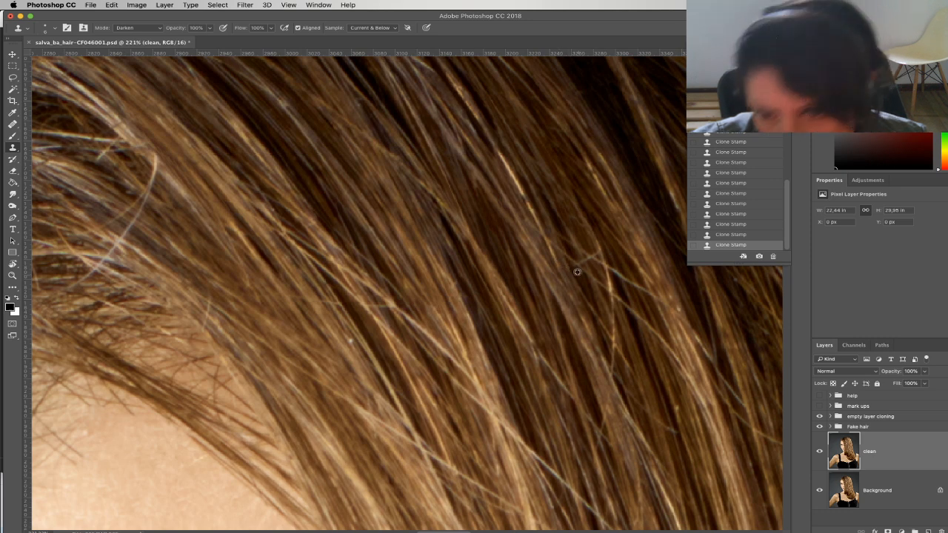
pyautogui.keyDown('alt'); pyautogui.click(577, 272); pyautogui.keyUp('alt')
pyautogui.moveTo(578, 267)
pyautogui.mouseDown()
pyautogui.moveTo(567, 252)
pyautogui.moveTo(575, 265)
pyautogui.mouseUp()
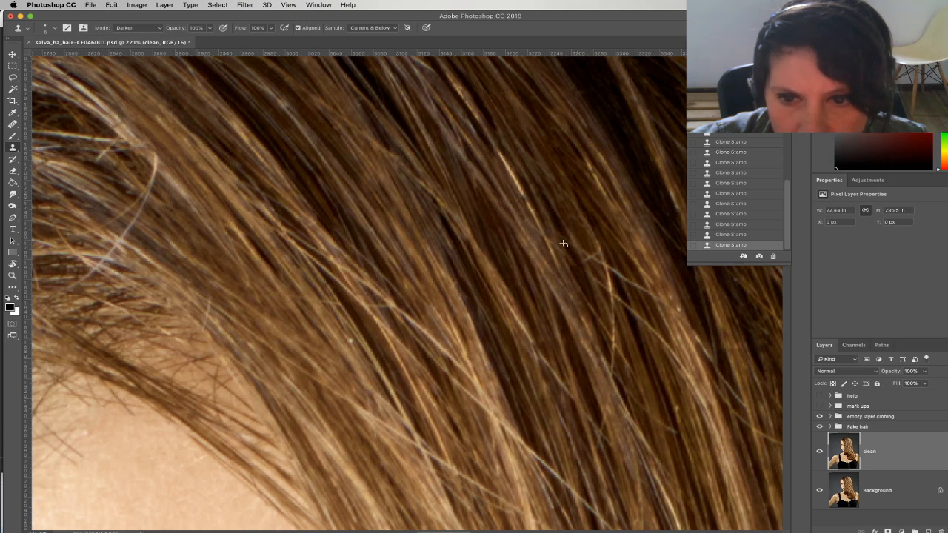
pyautogui.keyDown('alt'); pyautogui.click(570, 251); pyautogui.keyUp('alt')
pyautogui.moveTo(582, 254); pyautogui.dragTo(582, 244)
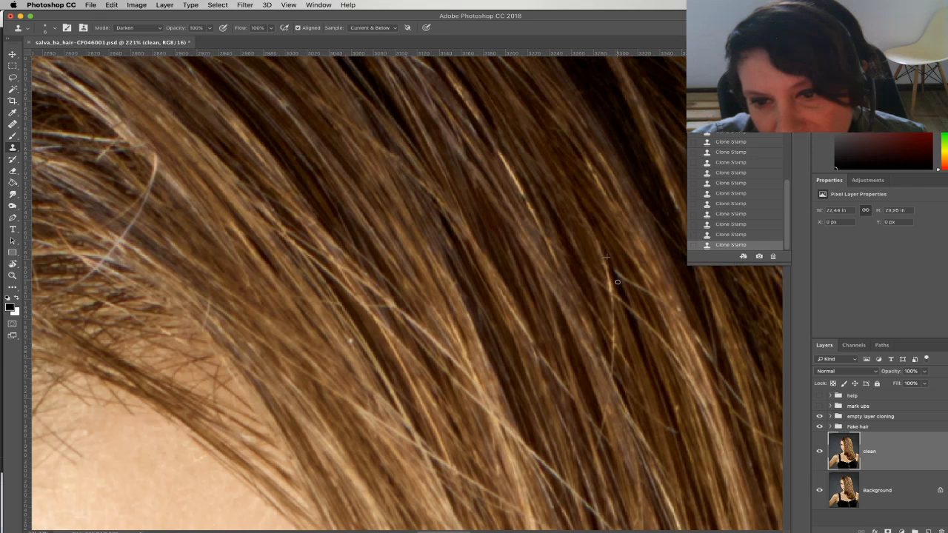
# Clone out the tip of the diagonal stray hair and the upper part of the near-vertical golden hair beside it
pyautogui.moveTo(615, 272); pyautogui.dragTo(621, 283)
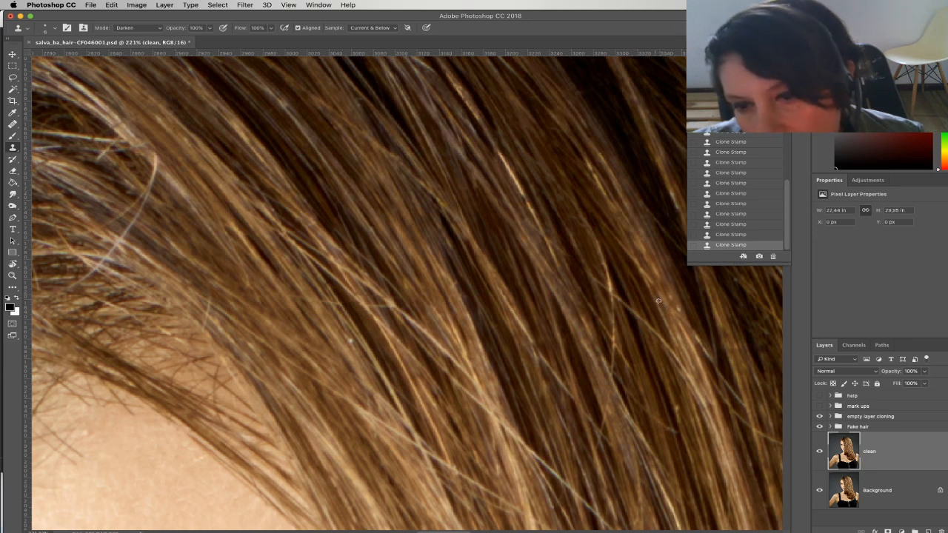
pyautogui.moveTo(633, 317); pyautogui.dragTo(604, 274)
pyautogui.moveTo(617, 307); pyautogui.dragTo(605, 273)
pyautogui.keyDown('alt'); pyautogui.click(620, 329); pyautogui.keyUp('alt')
pyautogui.moveTo(615, 317); pyautogui.dragTo(600, 282)
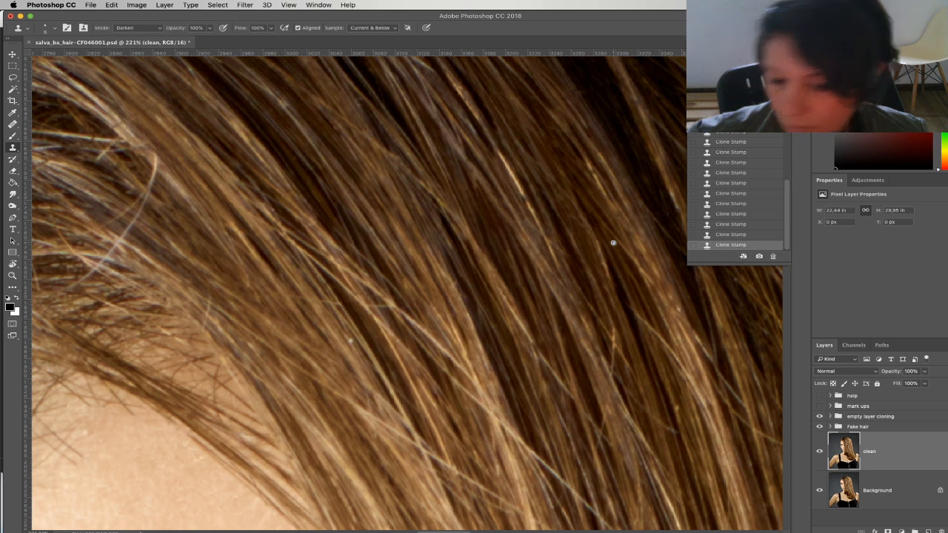
# Compare the near-vertical hair's area before and after the last six clone strokes by undoing and redoing them
pyautogui.moveTo(546, 330); pyautogui.dragTo(446, 289)
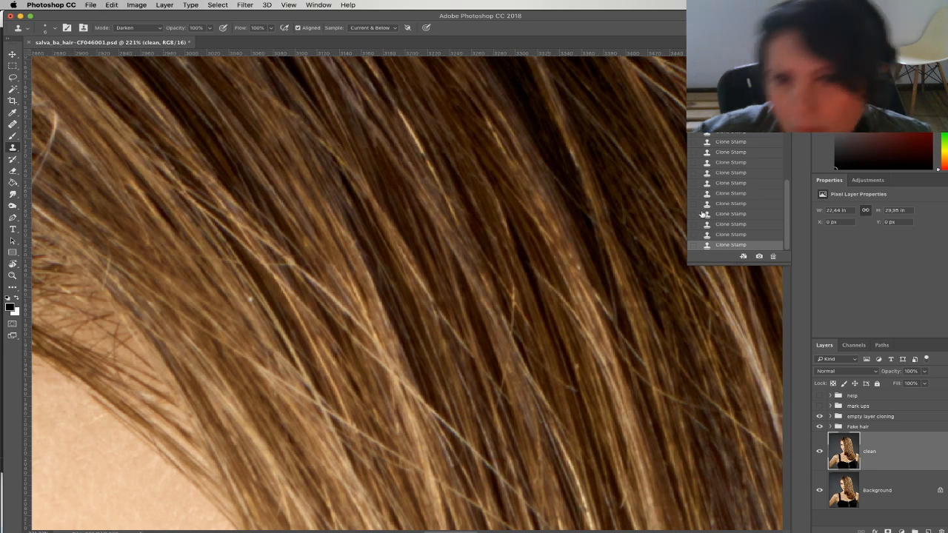
pyautogui.press('super+alt+z')
pyautogui.press('super+alt+z')
pyautogui.press('super+alt+z')
pyautogui.press('super+alt+z')
pyautogui.press('super+alt+z')
pyautogui.press('super+alt+z')
pyautogui.moveTo(571, 311); pyautogui.dragTo(542, 305)
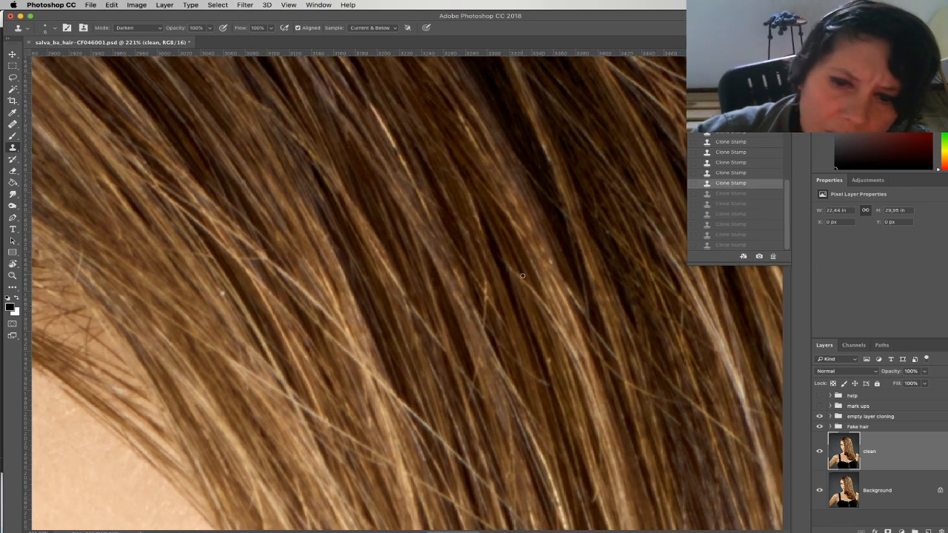
pyautogui.press('super+shift+z')
pyautogui.press('super+shift+z')
pyautogui.press('super+shift+z')
pyautogui.press('super+shift+z')
pyautogui.press('super+shift+z')
pyautogui.press('super+shift+z')
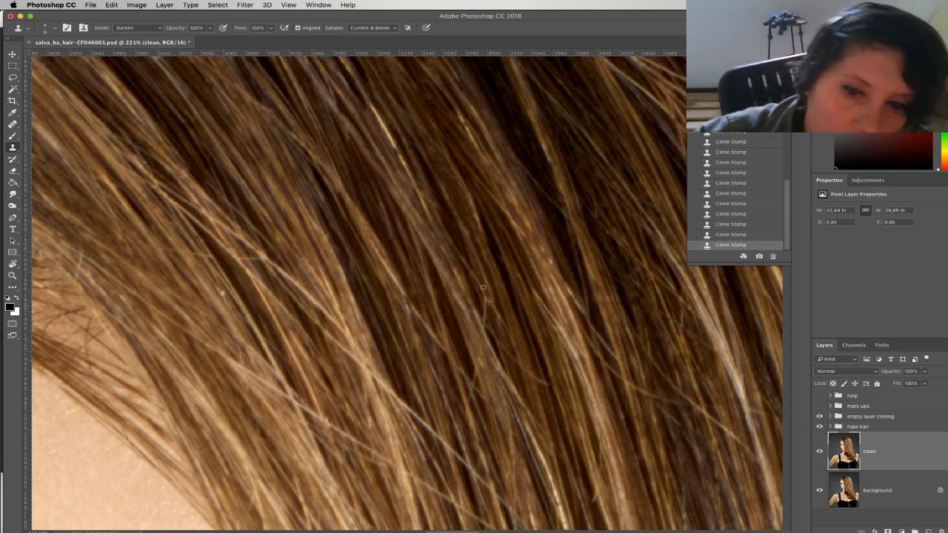
# Compare the hair before and after retouching at 66.7% zoom by repeatedly hiding and showing the clean layer
pyautogui.press('super+minus')
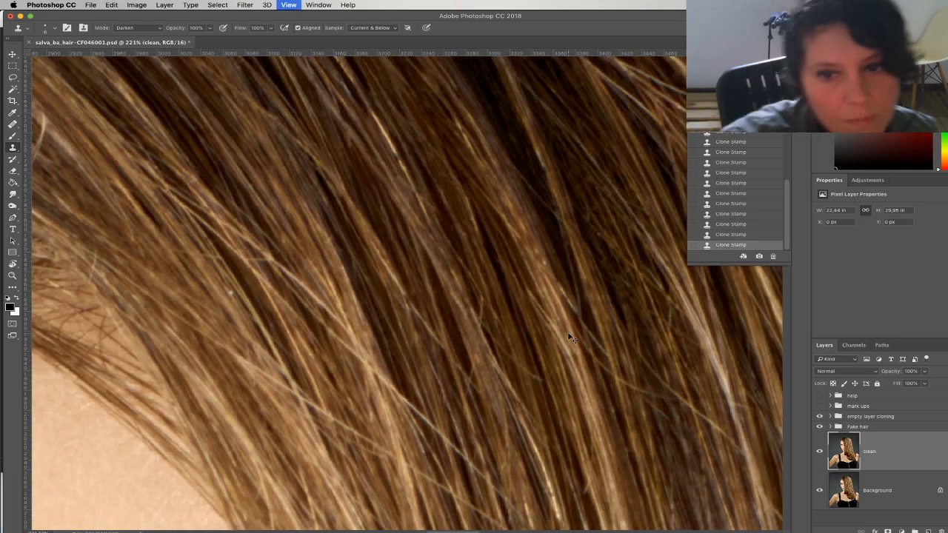
pyautogui.press('super+minus')
pyautogui.press('super+minus')
pyautogui.press('super+minus')
pyautogui.click(820, 453)
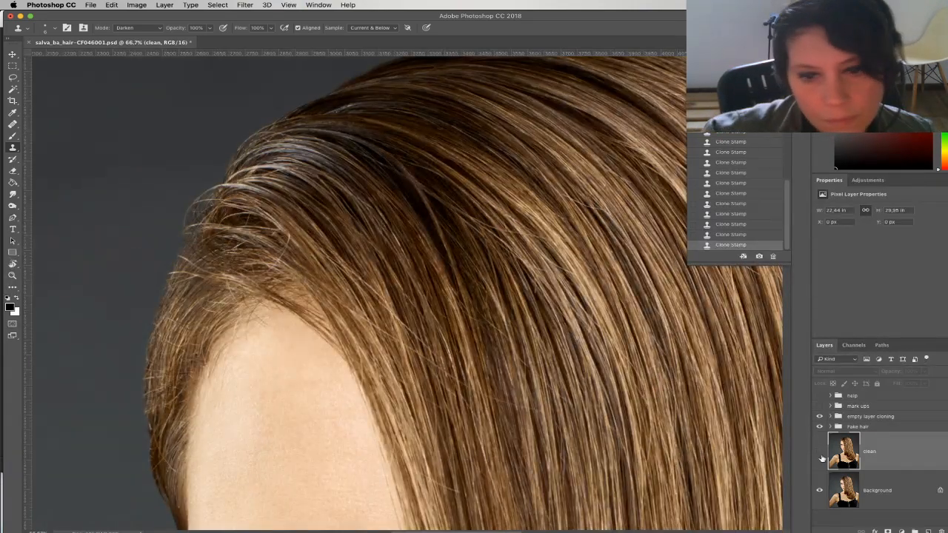
pyautogui.click(820, 453)
pyautogui.click(820, 454)
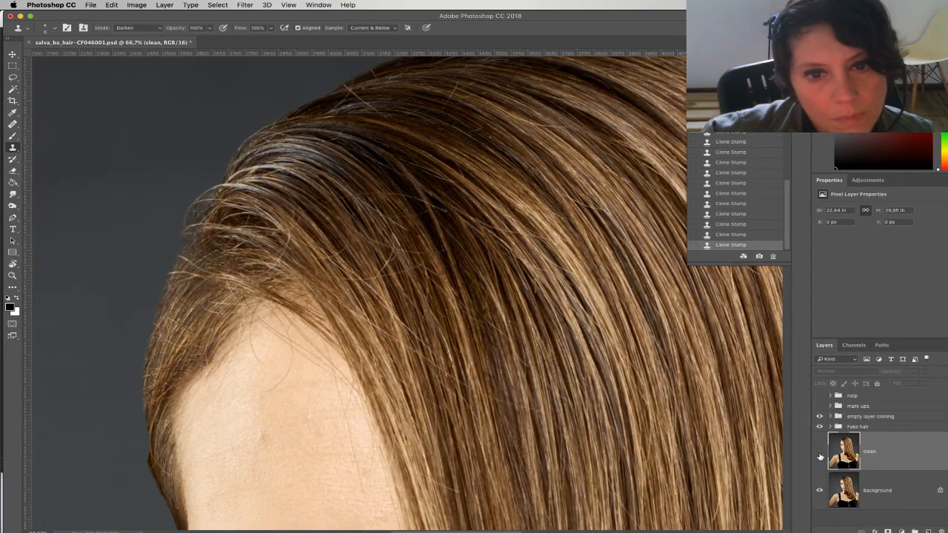
pyautogui.click(820, 454)
# Clone darker strands over the pale hair running beside the bright highlighted strand in the dark area above the forehead
pyautogui.press('super+plus')
pyautogui.press('super+plus')
pyautogui.press('super+plus')
pyautogui.moveTo(409, 170); pyautogui.dragTo(434, 276)
pyautogui.scroll(5, 434, 276)
pyautogui.hscroll(-3, 434, 276)
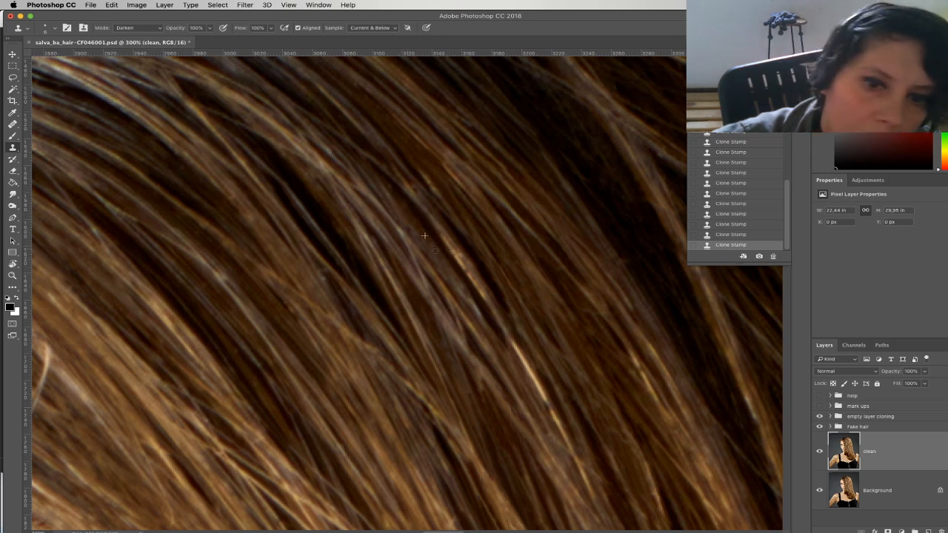
pyautogui.hscroll(3, 417, 212)
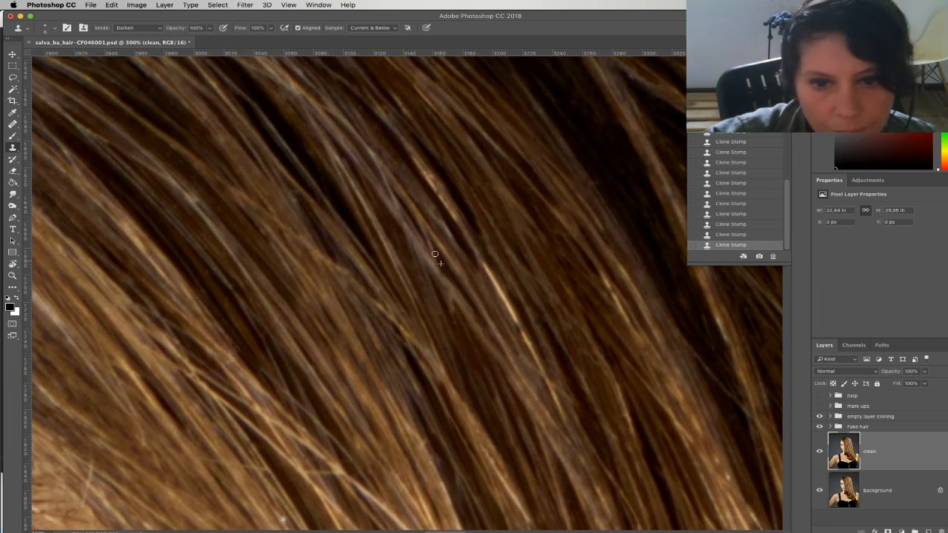
pyautogui.keyDown('alt'); pyautogui.click(464, 331); pyautogui.keyUp('alt')
pyautogui.moveTo(450, 308); pyautogui.dragTo(422, 248)
pyautogui.keyDown('alt'); pyautogui.click(464, 318); pyautogui.keyUp('alt')
pyautogui.keyDown('alt'); pyautogui.click(459, 310); pyautogui.keyUp('alt')
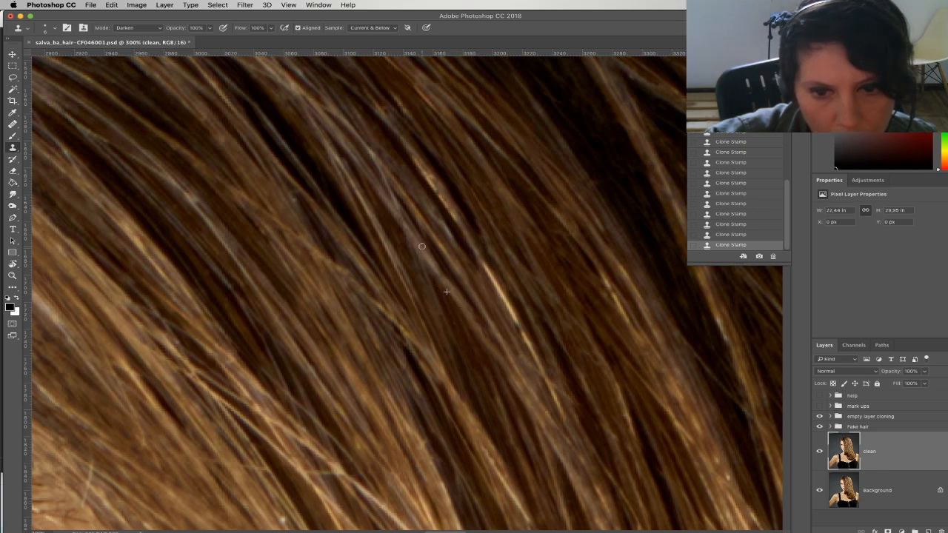
pyautogui.scroll(-5, 422, 246)
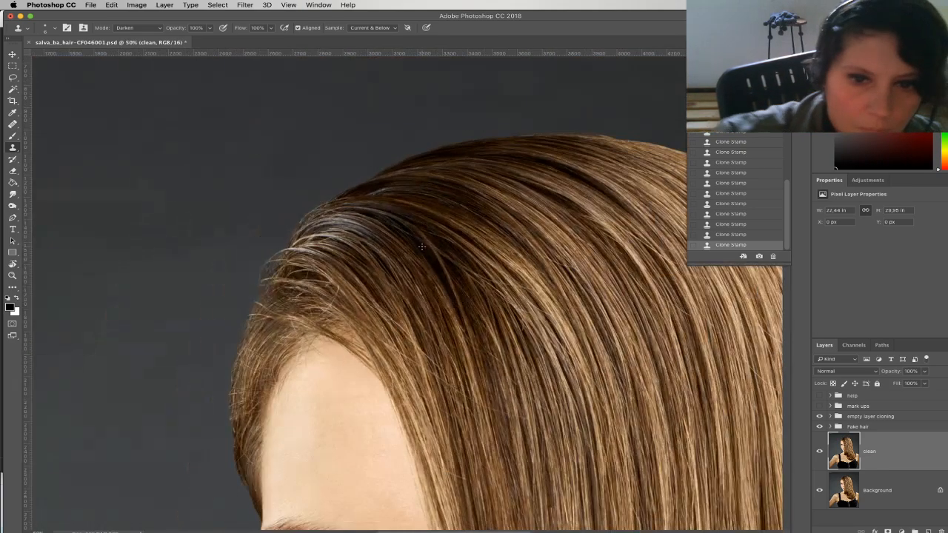
# Compare the hair before and after retouching at 50% zoom by hiding and showing the clean layer
pyautogui.click(821, 452)
pyautogui.click(821, 453)
pyautogui.click(821, 452)
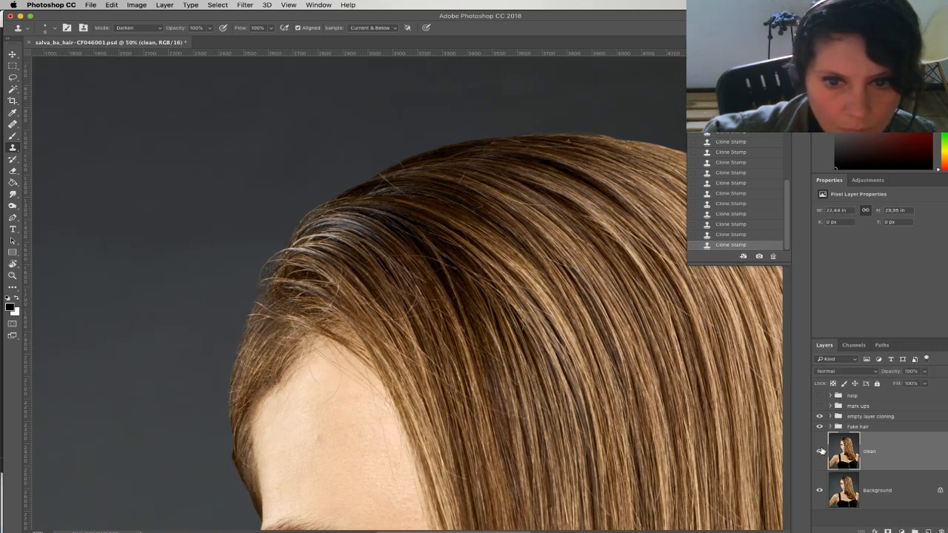
pyautogui.click(821, 452)
pyautogui.moveTo(417, 376); pyautogui.dragTo(413, 354)
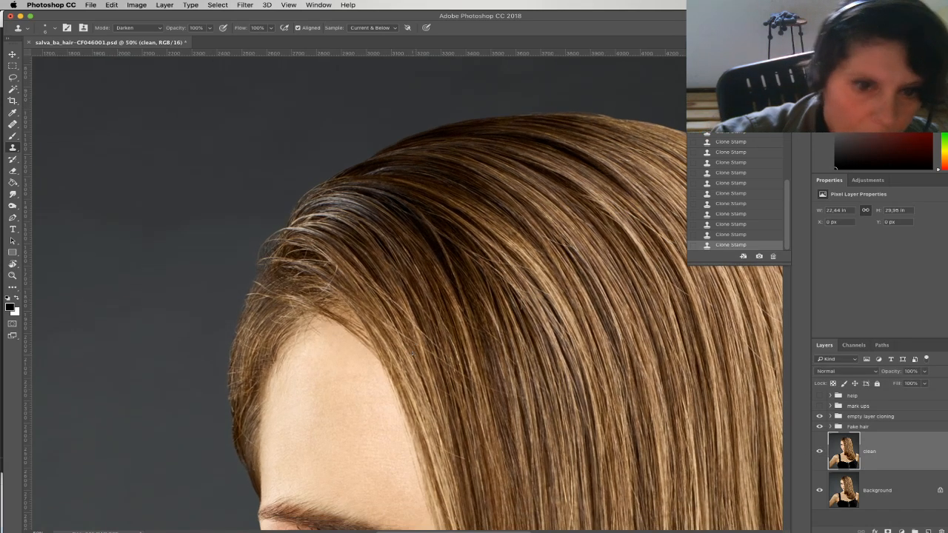
# Clone out the fine stray hair crossing the dark hollow between the front strands near the hairline, working at 200% zoom
pyautogui.press('super+plus')
pyautogui.press('super+plus')
pyautogui.press('super+plus')
pyautogui.press('super+plus')
pyautogui.moveTo(289, 233); pyautogui.dragTo(351, 256)
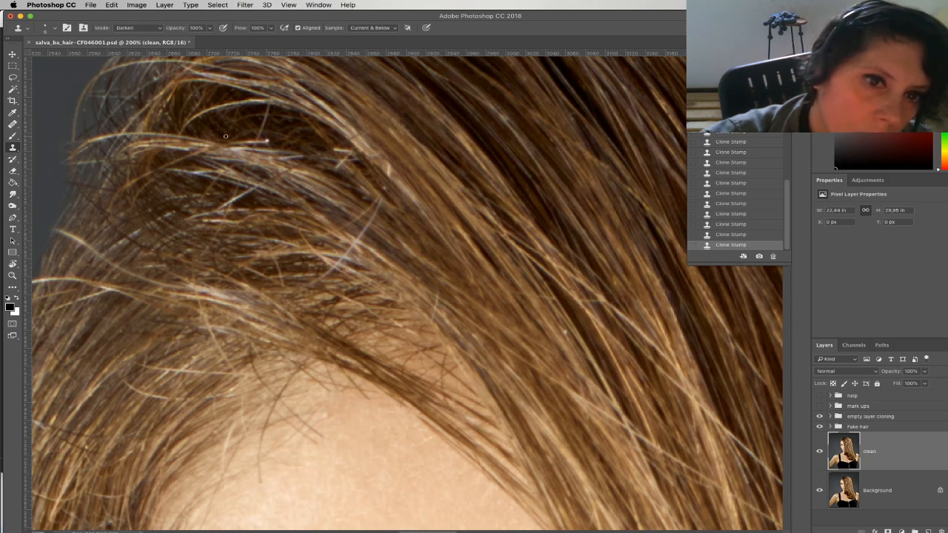
pyautogui.press('super+z')
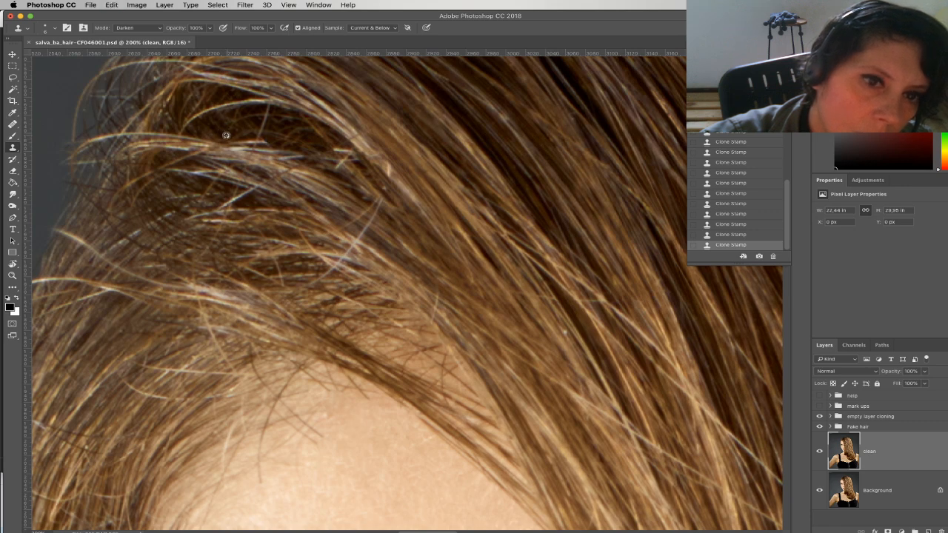
pyautogui.moveTo(220, 140); pyautogui.dragTo(263, 144)
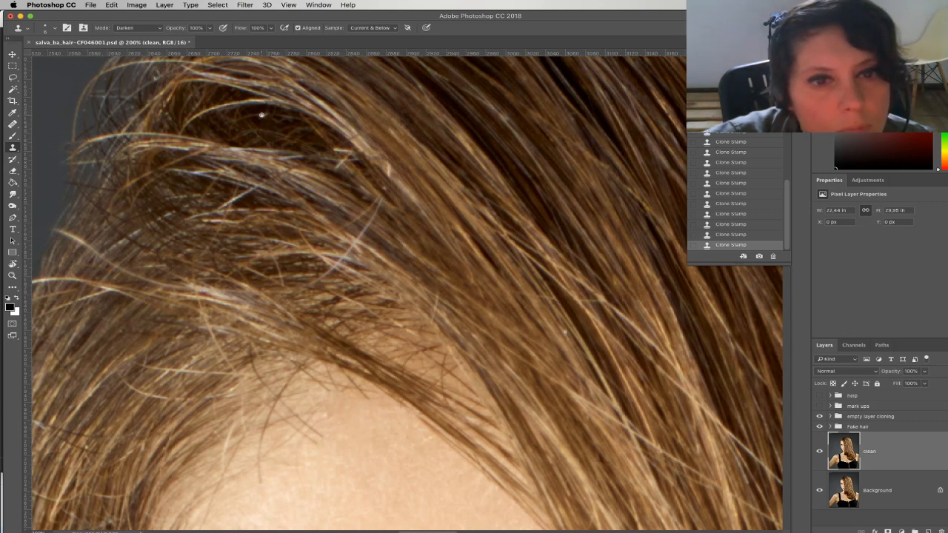
# Clone out the pale diagonal stray hair above the forehead and enlarge the Clone Stamp brush over the dark gap beside it
pyautogui.hscroll(2, 274, 135)
pyautogui.scroll(-1, 275, 135)
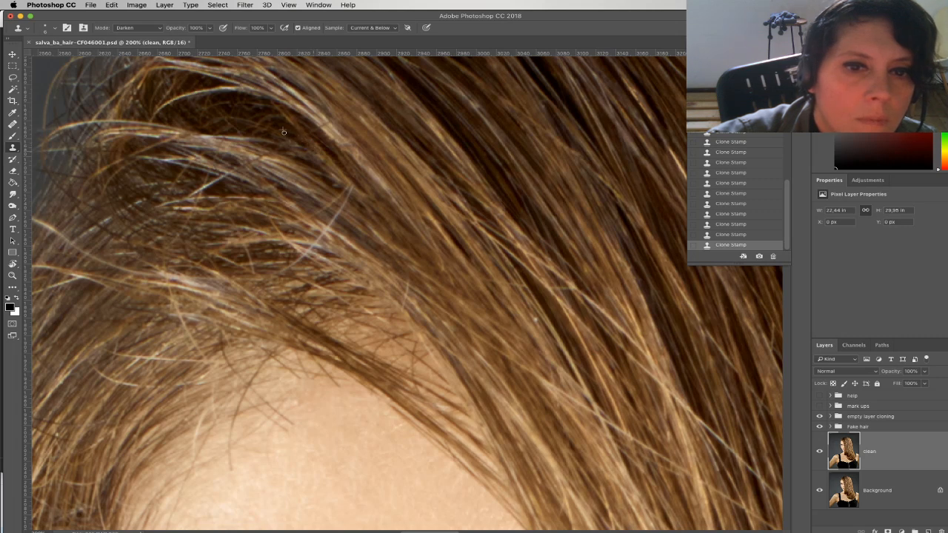
pyautogui.moveTo(350, 187); pyautogui.dragTo(350, 187)
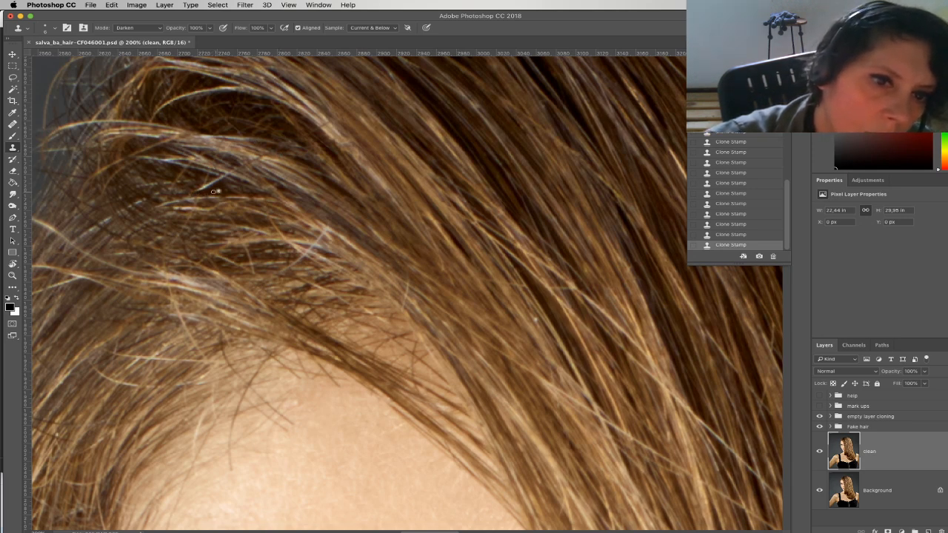
pyautogui.rightClick(210, 189)
pyautogui.moveTo(261, 215); pyautogui.dragTo(264, 215)
pyautogui.press('Return')
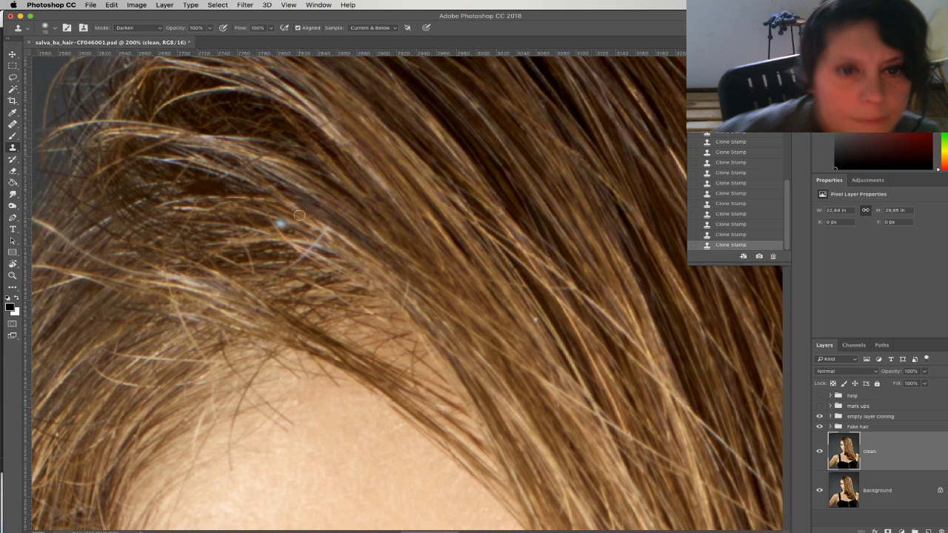
# Set the Clone Stamp's blending mode to Normal and its brush size to 9 px
pyautogui.scroll(3, 300, 215)
pyautogui.hscroll(-1, 300, 215)
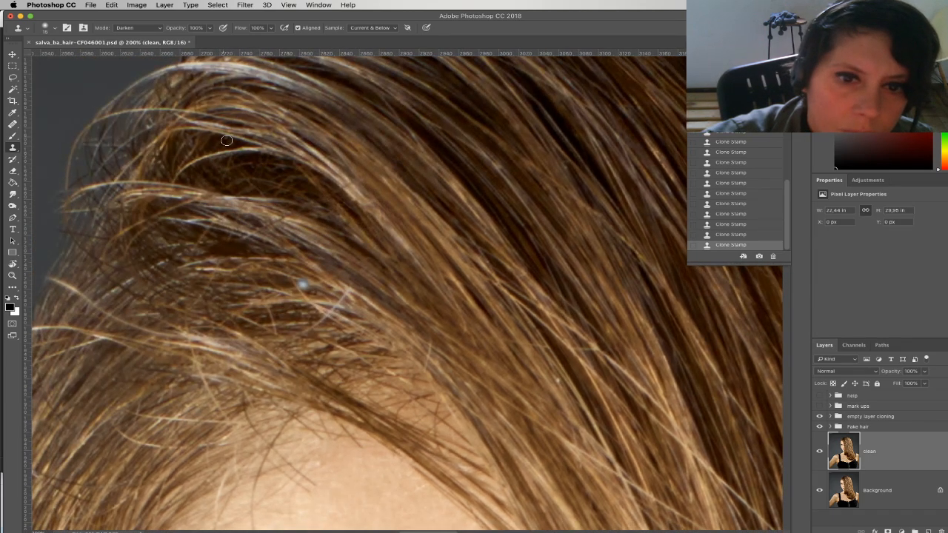
pyautogui.click(137, 28)
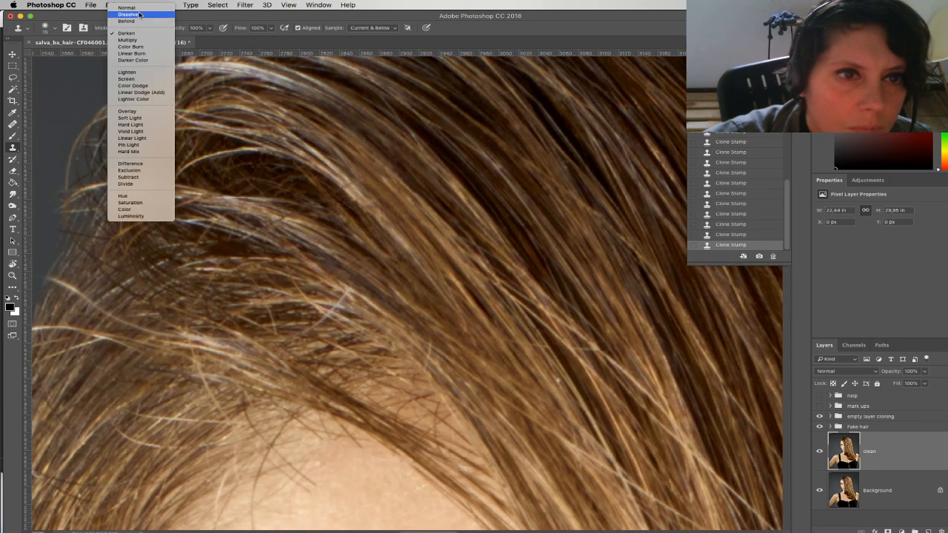
pyautogui.click(129, 14)
pyautogui.click(152, 27)
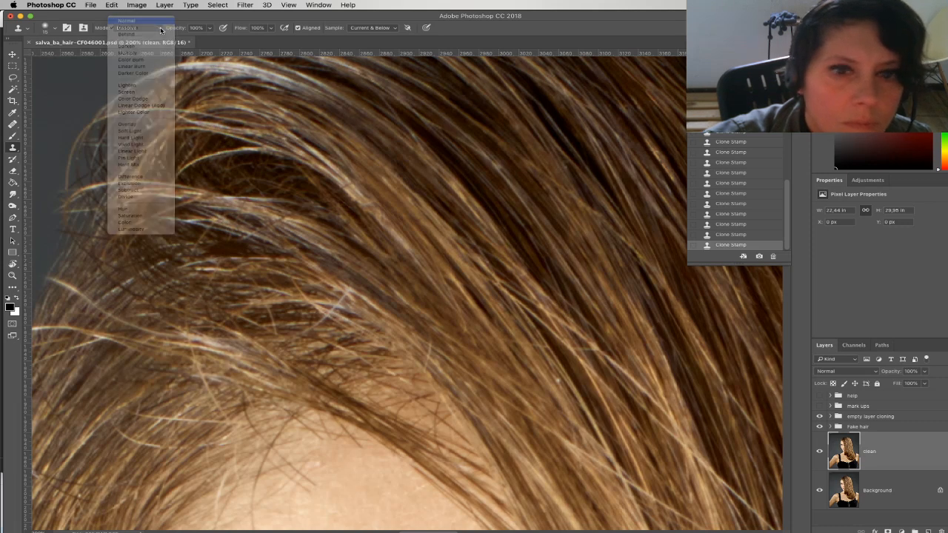
pyautogui.click(133, 18)
pyautogui.rightClick(370, 194)
pyautogui.moveTo(416, 211); pyautogui.dragTo(413, 211)
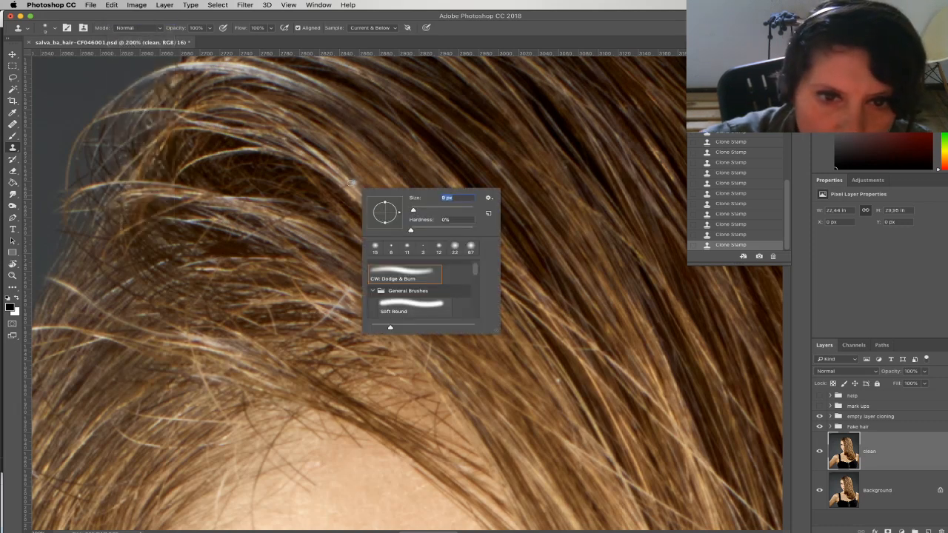
pyautogui.click(344, 178)
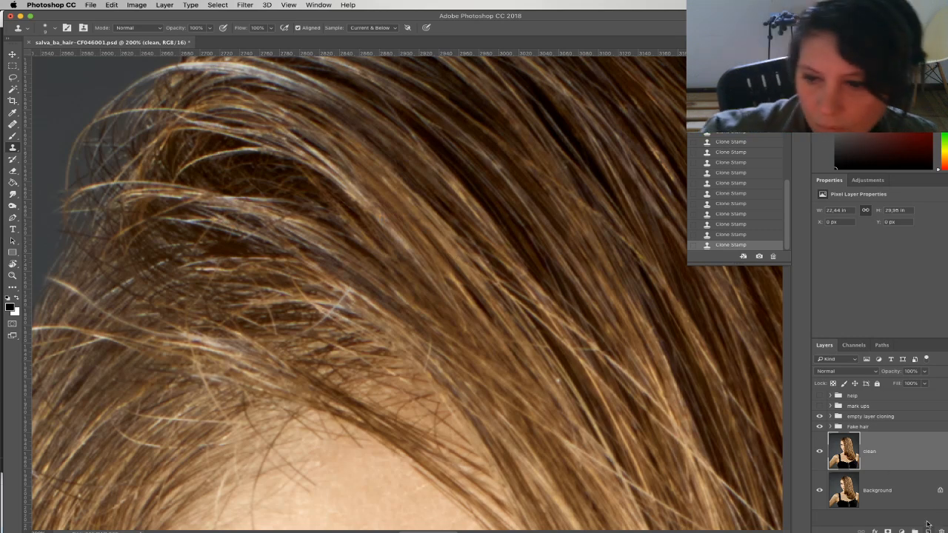
# Add a new layer above drawed hair in the empty layer cloning group and set the Smudge tool's brush size to 3 px
pyautogui.click(833, 417)
pyautogui.click(882, 440)
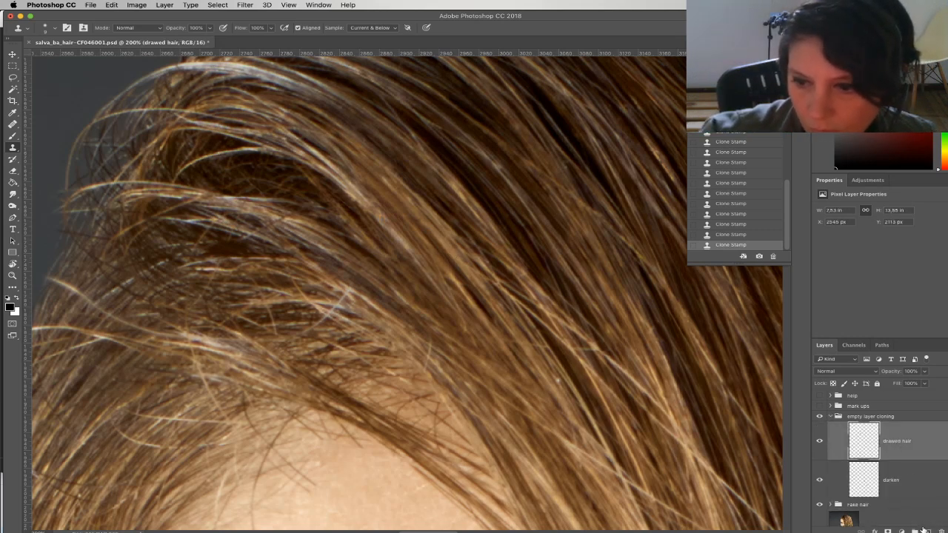
pyautogui.click(928, 529)
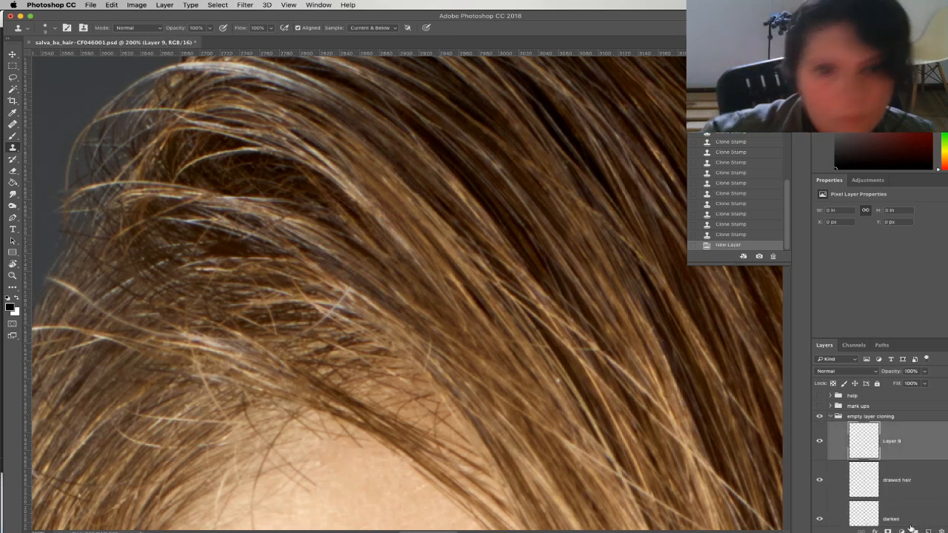
pyautogui.click(13, 194)
pyautogui.rightClick(373, 204)
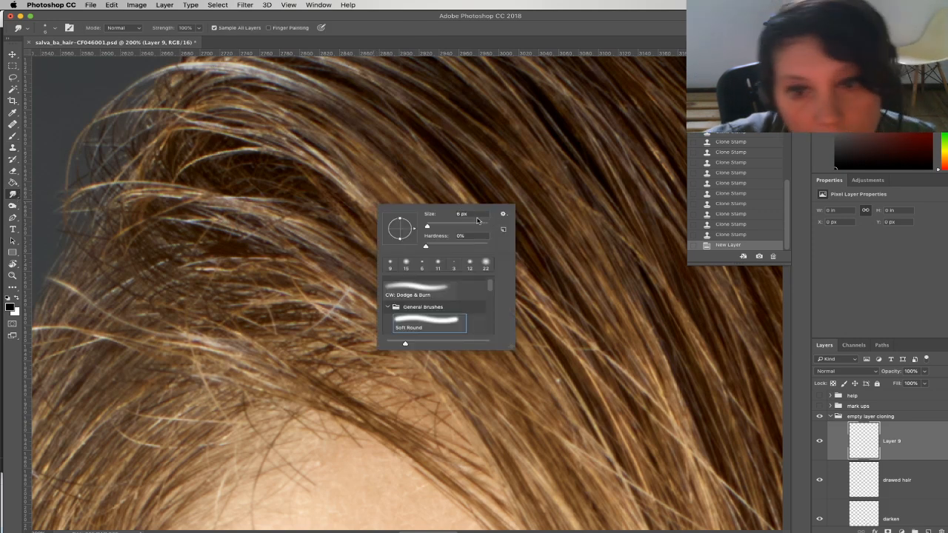
pyautogui.write('3')
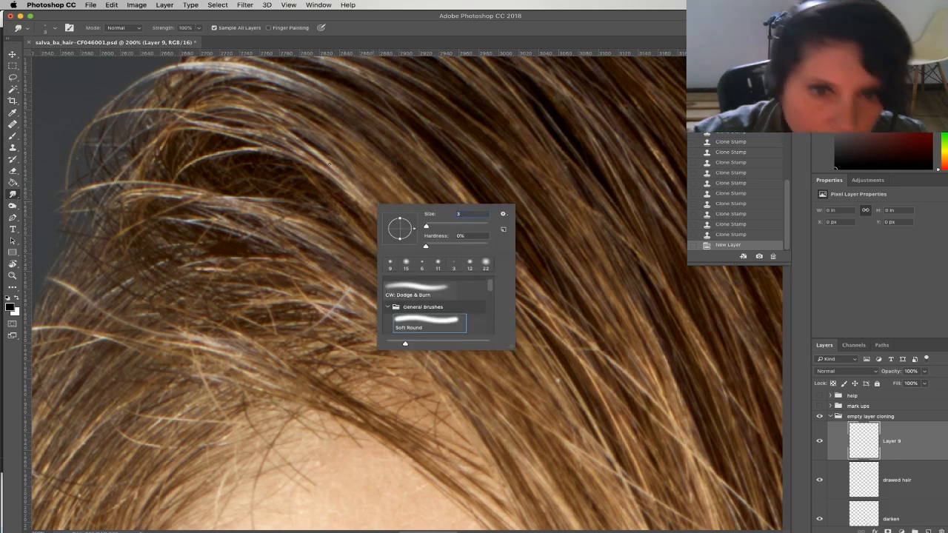
pyautogui.press('Return')
# Smudge thin strands along the hair flow beside the dark hollow above the forehead, undoing and redrawing unsuitable strokes
pyautogui.moveTo(329, 164); pyautogui.dragTo(368, 198)
pyautogui.moveTo(398, 239)
pyautogui.mouseDown()
pyautogui.moveTo(420, 264)
pyautogui.moveTo(332, 177)
pyautogui.moveTo(406, 254)
pyautogui.mouseUp()
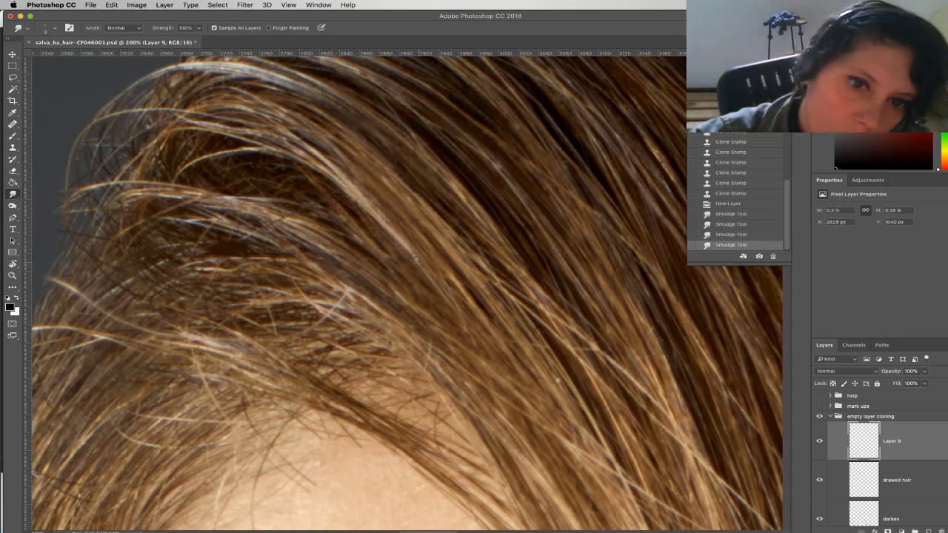
pyautogui.press('super+z')
pyautogui.moveTo(343, 185)
pyautogui.mouseDown()
pyautogui.moveTo(423, 274)
pyautogui.moveTo(408, 248)
pyautogui.moveTo(416, 237)
pyautogui.moveTo(429, 259)
pyautogui.moveTo(406, 244)
pyautogui.moveTo(457, 306)
pyautogui.mouseUp()
pyautogui.press('super+z')
pyautogui.moveTo(425, 267); pyautogui.dragTo(438, 279)
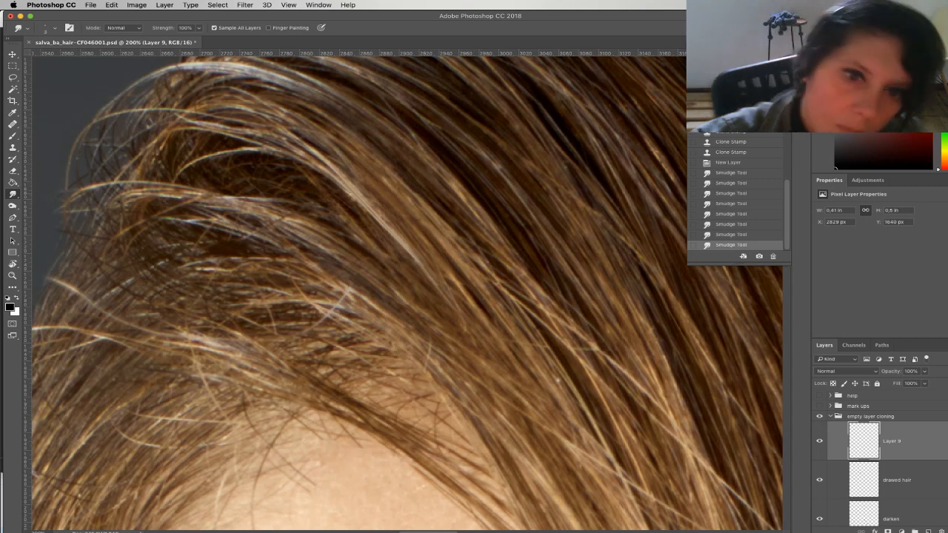
pyautogui.moveTo(357, 217); pyautogui.dragTo(373, 233)
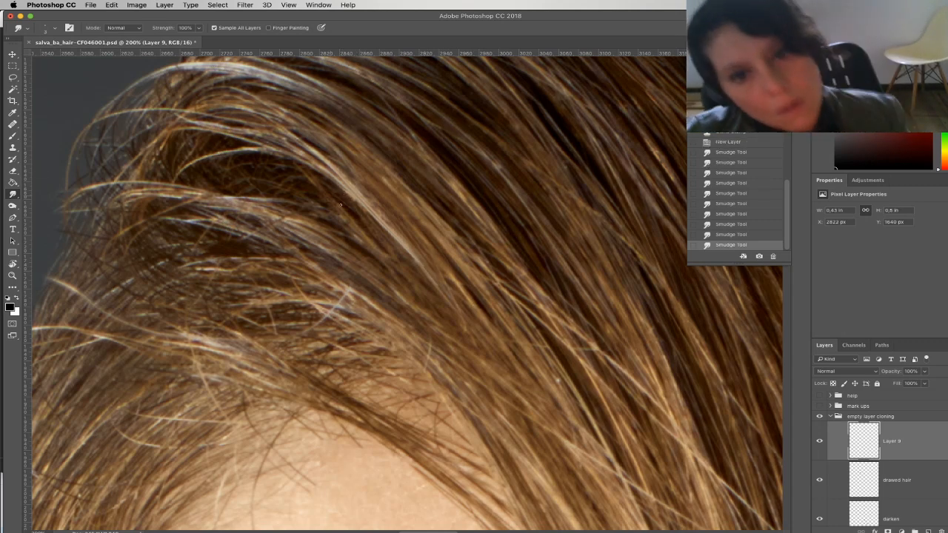
pyautogui.moveTo(327, 189); pyautogui.dragTo(341, 201)
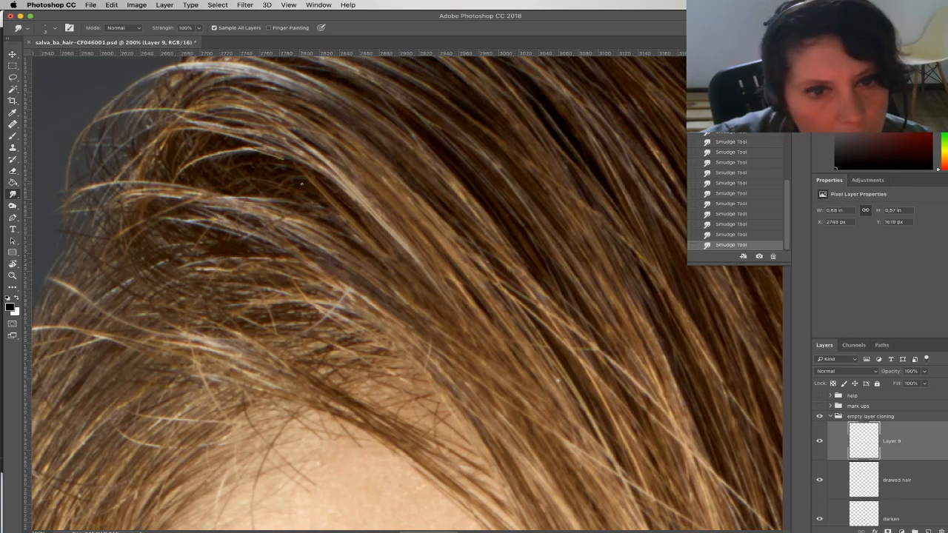
# Rotate the canvas view to about -130° and add another new layer above Layer 9 for smudging
pyautogui.press('r')
pyautogui.moveTo(222, 261); pyautogui.dragTo(358, 226)
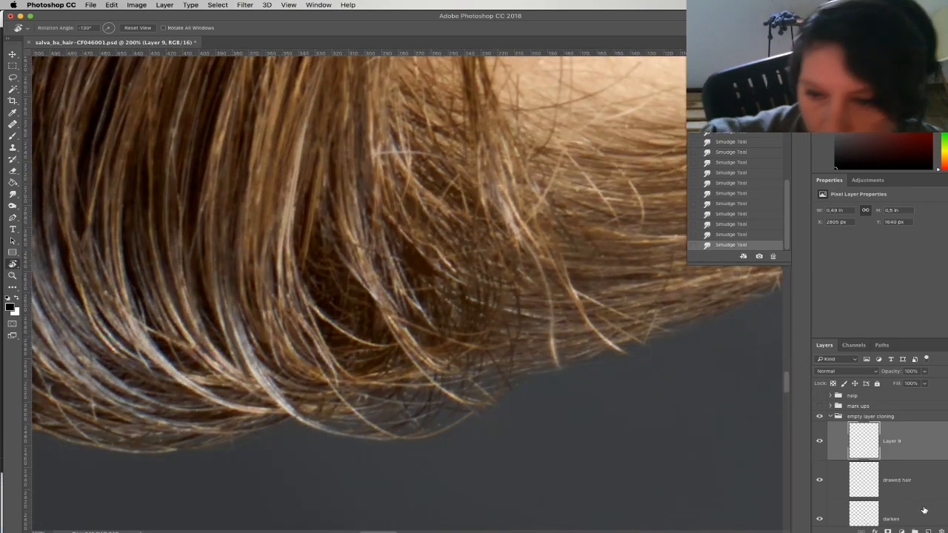
pyautogui.click(916, 530)
pyautogui.click(12, 194)
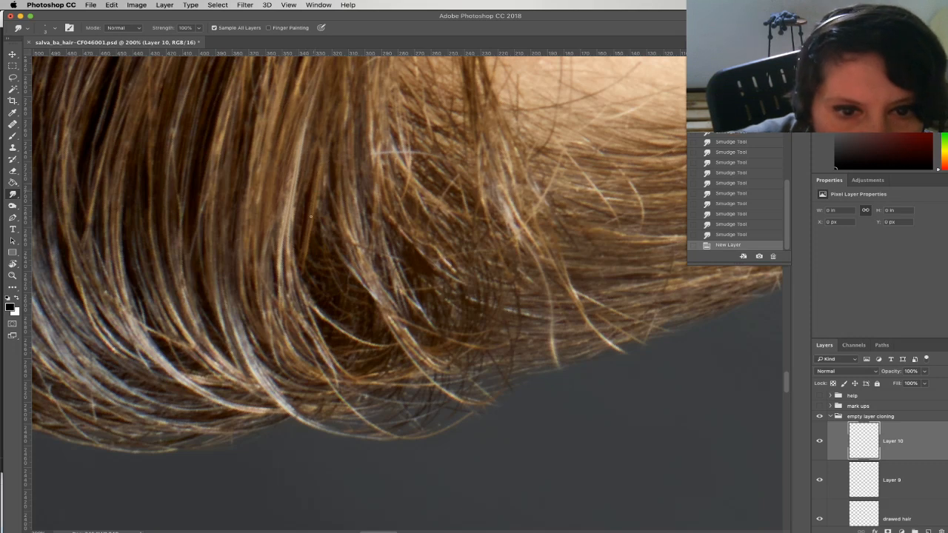
# Smudge long curved strands along the edge of the dark hollow, following the direction of the neighbouring light hairs
pyautogui.moveTo(306, 178)
pyautogui.mouseDown()
pyautogui.moveTo(317, 309)
pyautogui.moveTo(311, 142)
pyautogui.mouseUp()
pyautogui.press('super+z')
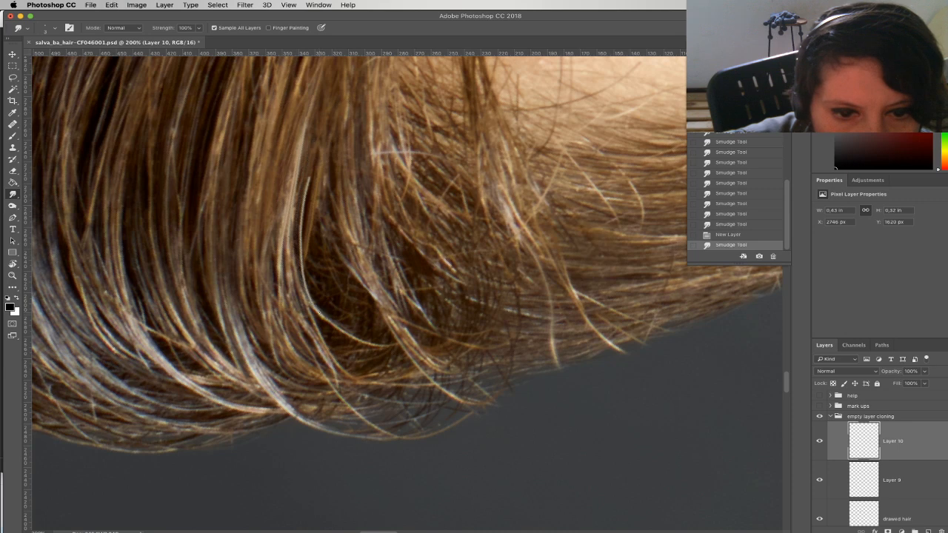
pyautogui.moveTo(317, 311); pyautogui.dragTo(298, 130)
pyautogui.press('super+z')
pyautogui.moveTo(313, 301); pyautogui.dragTo(307, 138)
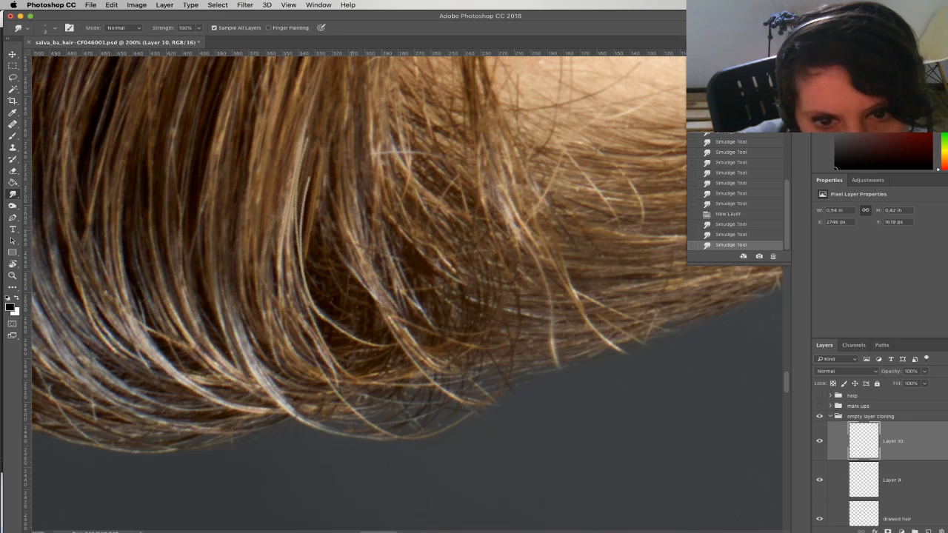
pyautogui.moveTo(378, 283); pyautogui.dragTo(371, 275)
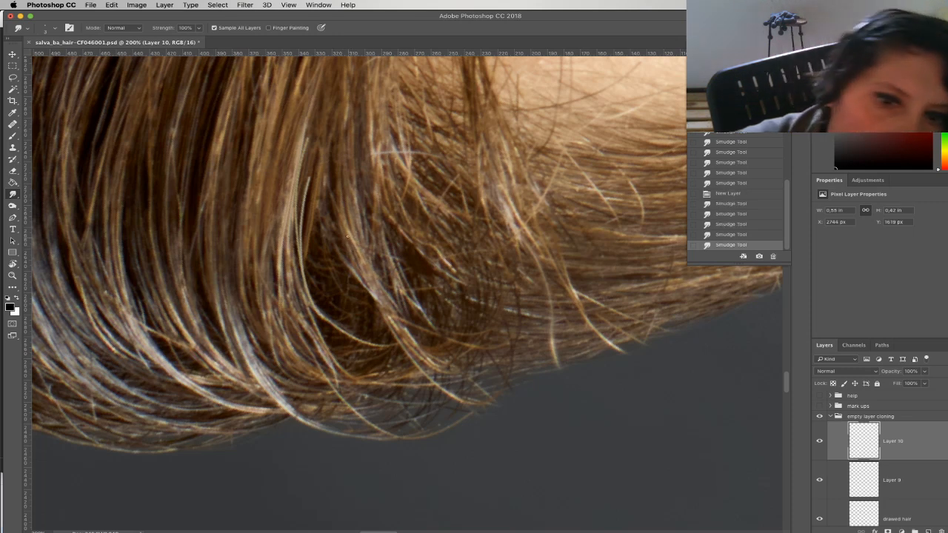
pyautogui.moveTo(385, 311)
pyautogui.mouseDown()
pyautogui.moveTo(355, 240)
pyautogui.moveTo(389, 321)
pyautogui.mouseUp()
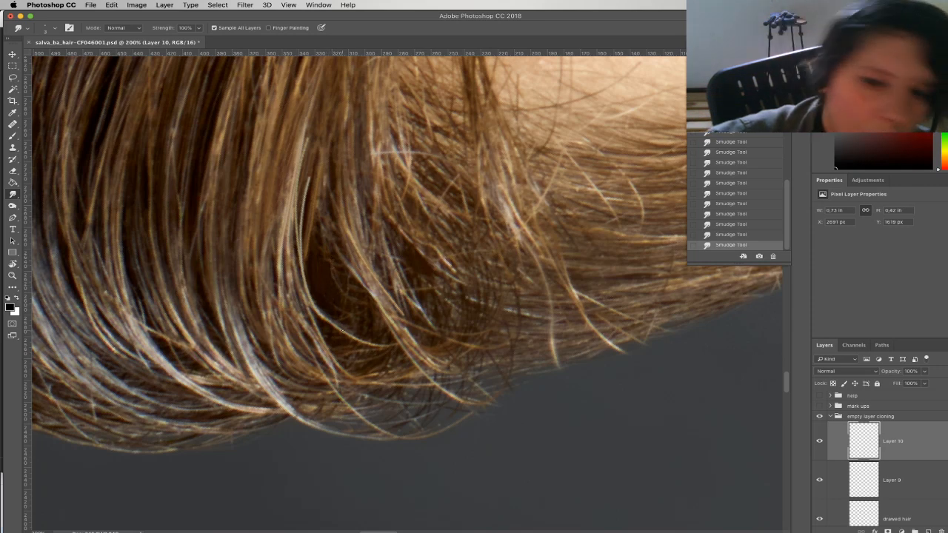
# Smudge more long strands across the dark hollow and compare the result by hiding and showing Layer 10
pyautogui.scroll(5, 350, 337)
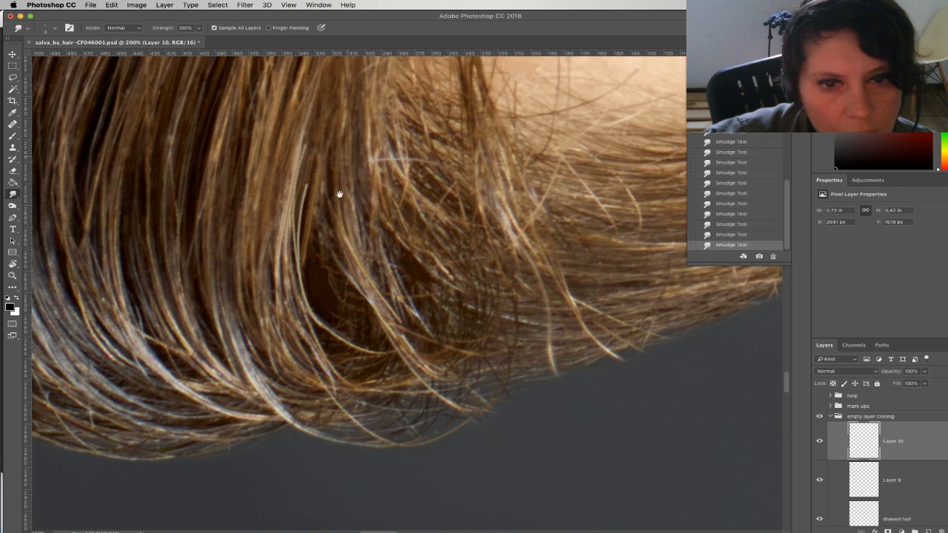
pyautogui.moveTo(311, 382); pyautogui.dragTo(348, 424)
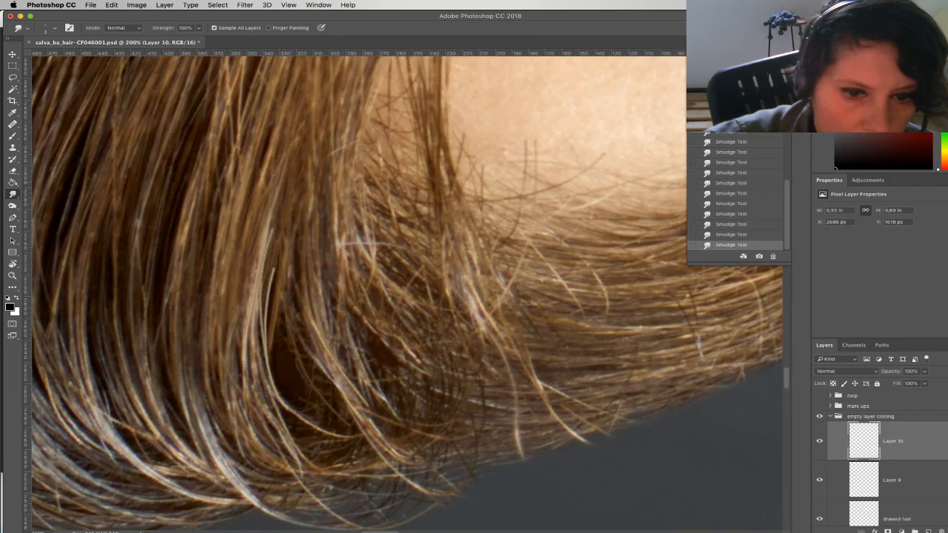
pyautogui.moveTo(280, 291); pyautogui.dragTo(356, 418)
pyautogui.moveTo(292, 179)
pyautogui.mouseDown()
pyautogui.moveTo(302, 386)
pyautogui.moveTo(341, 431)
pyautogui.mouseUp()
pyautogui.moveTo(276, 211)
pyautogui.mouseDown()
pyautogui.moveTo(263, 296)
pyautogui.moveTo(323, 433)
pyautogui.mouseUp()
pyautogui.scroll(-3, 328, 411)
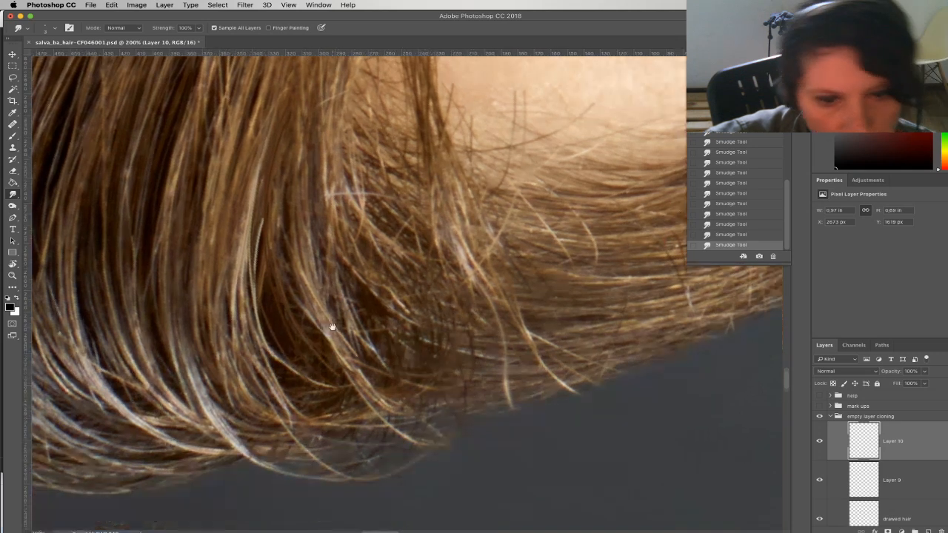
pyautogui.click(820, 441)
pyautogui.click(820, 441)
# Erase parts of the smudged strands on Layer 10 around the dark hollow with a greatly enlarged soft Eraser
pyautogui.press('e')
pyautogui.press(']')
pyautogui.press(']')
pyautogui.press(']')
pyautogui.press(']')
pyautogui.press(']')
pyautogui.press(']')
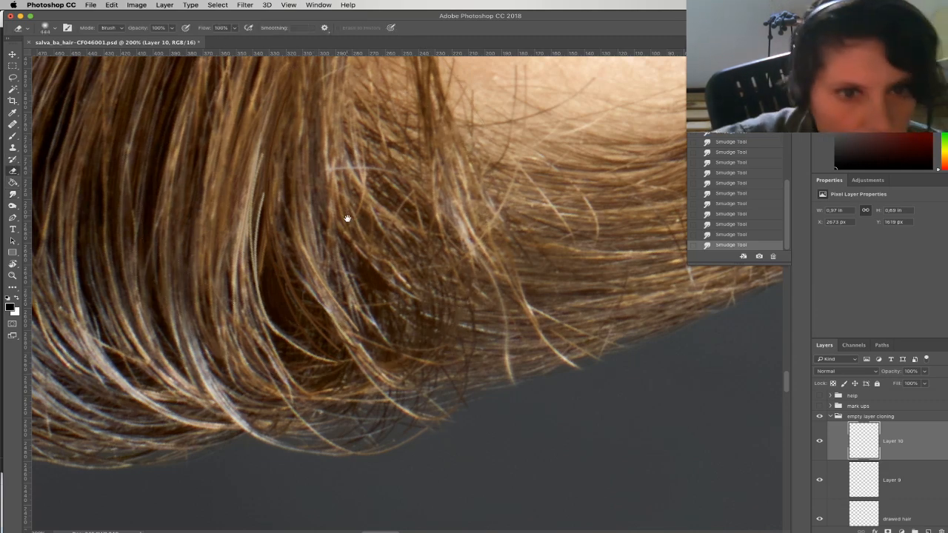
pyautogui.moveTo(318, 128); pyautogui.dragTo(330, 173)
pyautogui.click(314, 147)
pyautogui.moveTo(349, 242); pyautogui.dragTo(359, 101)
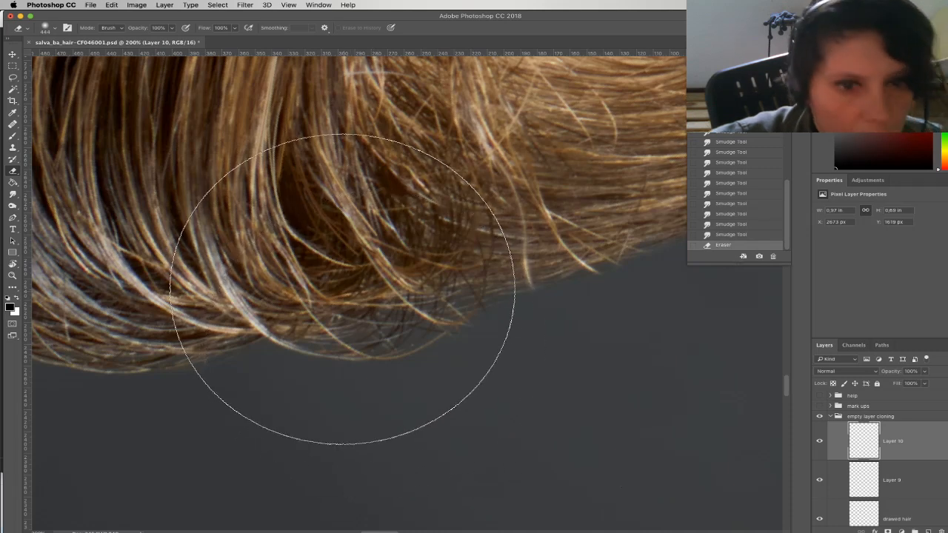
pyautogui.moveTo(345, 197); pyautogui.dragTo(345, 250)
# Partly erase the smudged strands around the dark hollow with the Eraser at 43% opacity and a 71 px brush
pyautogui.press('4')
pyautogui.press('3')
pyautogui.rightClick(346, 237)
pyautogui.click(413, 254)
pyautogui.moveTo(302, 192)
pyautogui.mouseDown()
pyautogui.moveTo(300, 170)
pyautogui.moveTo(329, 246)
pyautogui.moveTo(301, 203)
pyautogui.moveTo(349, 245)
pyautogui.mouseUp()
pyautogui.moveTo(358, 309); pyautogui.dragTo(310, 229)
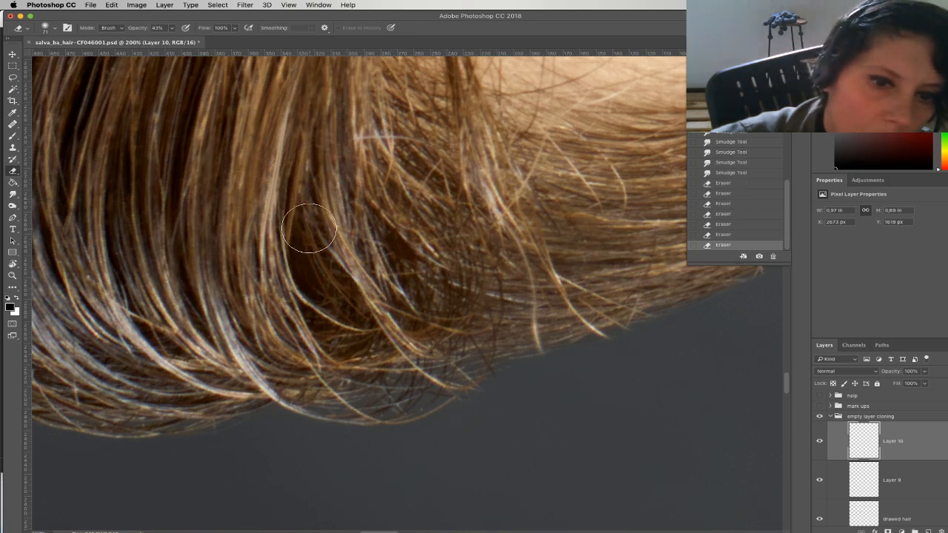
# Merge Layer 10 with the smudged strands down into Layer 9
pyautogui.click(267, 4)
pyautogui.moveTo(246, 5)
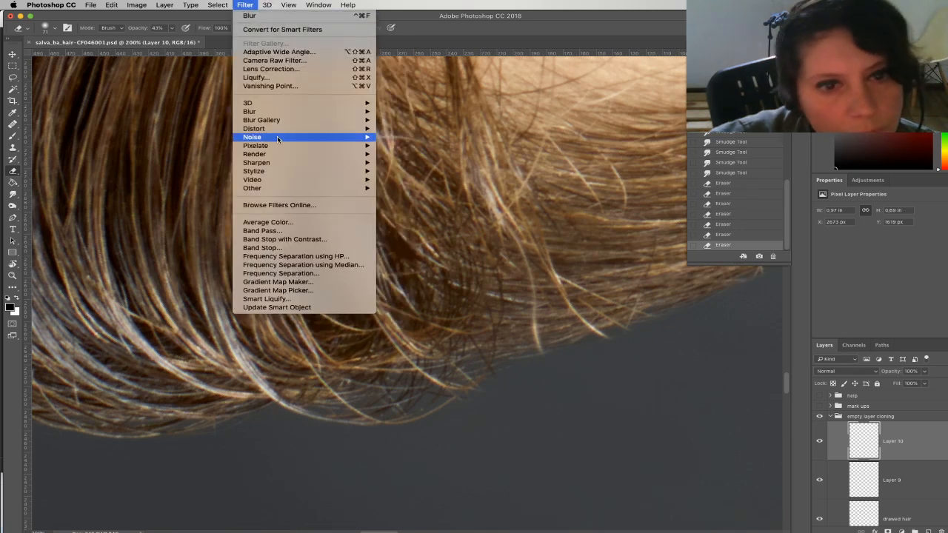
pyautogui.moveTo(279, 139)
pyautogui.moveTo(164, 5)
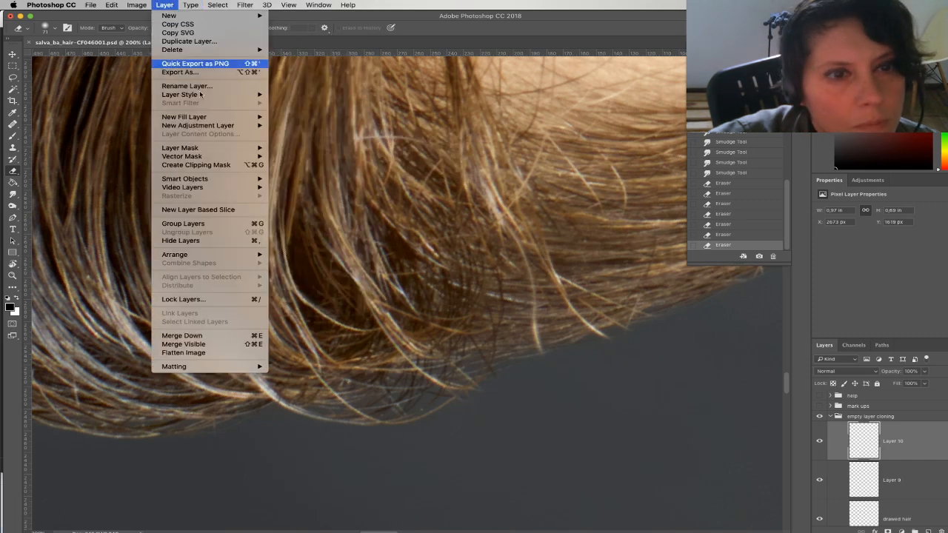
pyautogui.click(213, 336)
# Add Gaussian monochromatic noise to the merged strands on Layer 9, and soften them with the basic Blur filter
pyautogui.click(246, 4)
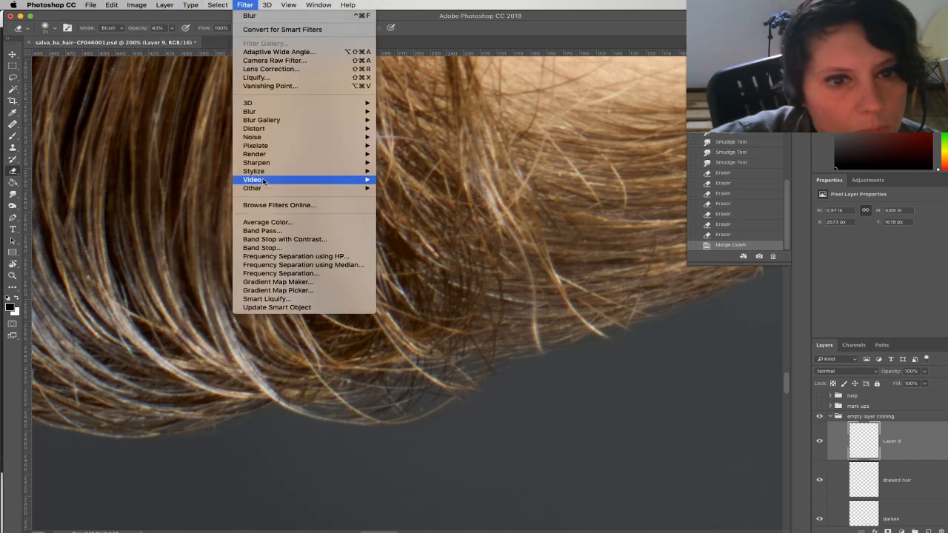
pyautogui.moveTo(285, 139)
pyautogui.click(418, 137)
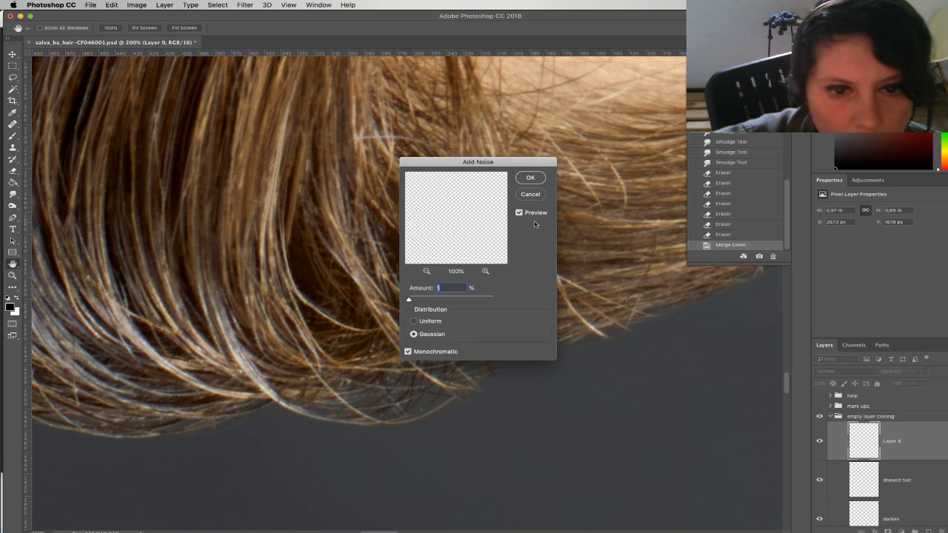
pyautogui.press('Return')
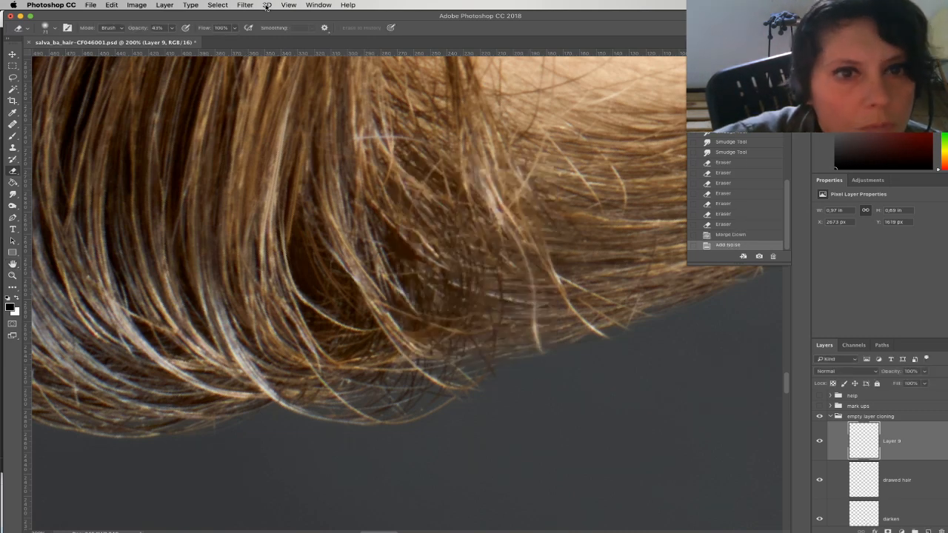
pyautogui.click(245, 5)
pyautogui.moveTo(278, 112)
pyautogui.click(386, 147)
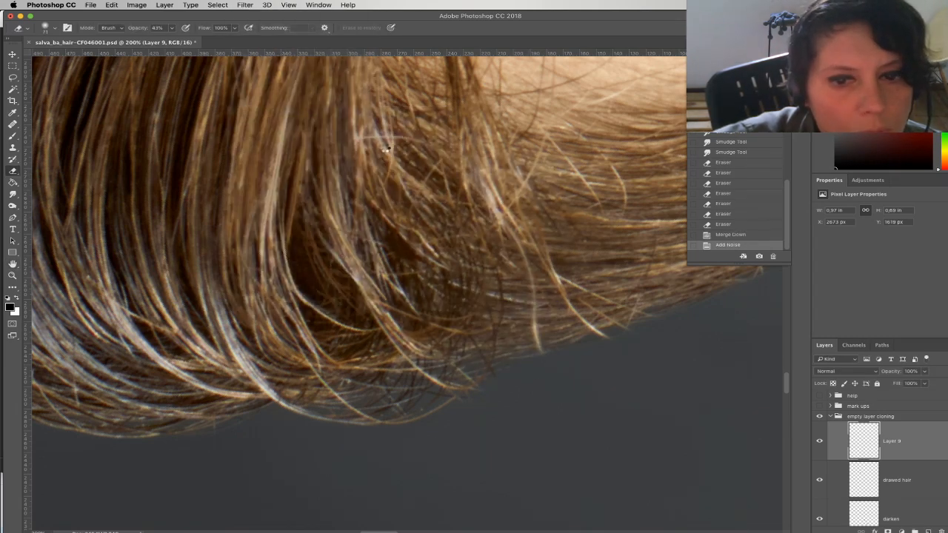
# Partly erase the Layer 9 strands around the dark hollow with a 41 px Eraser, and apply the basic Blur filter again
pyautogui.rightClick(311, 226)
pyautogui.moveTo(374, 246); pyautogui.dragTo(377, 245)
pyautogui.moveTo(303, 221)
pyautogui.mouseDown()
pyautogui.moveTo(311, 261)
pyautogui.moveTo(303, 222)
pyautogui.moveTo(322, 265)
pyautogui.moveTo(306, 246)
pyautogui.moveTo(301, 189)
pyautogui.mouseUp()
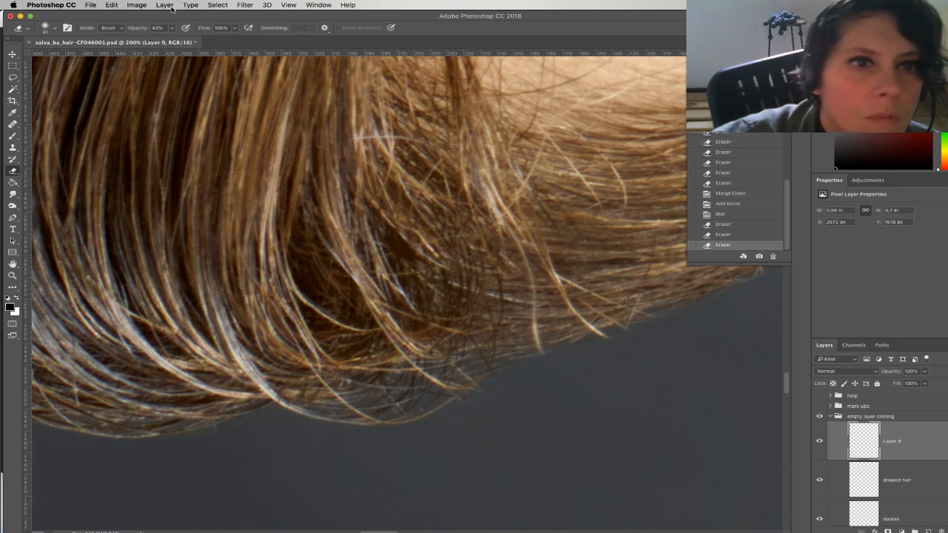
pyautogui.click(245, 5)
pyautogui.moveTo(268, 113)
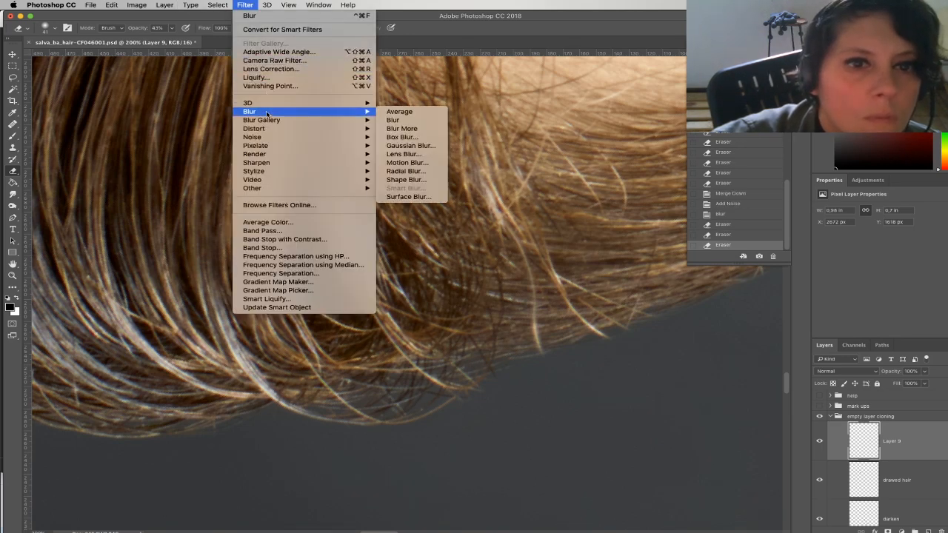
pyautogui.click(393, 121)
# Merge Layer 9 down into the drawed hair layer
pyautogui.scroll(10, 371, 131)
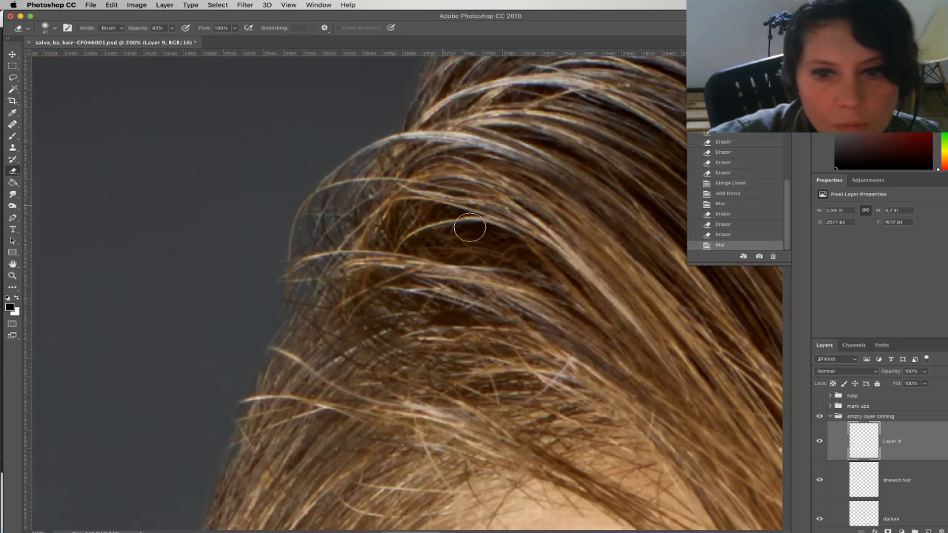
pyautogui.moveTo(600, 411); pyautogui.dragTo(334, 391)
pyautogui.click(165, 5)
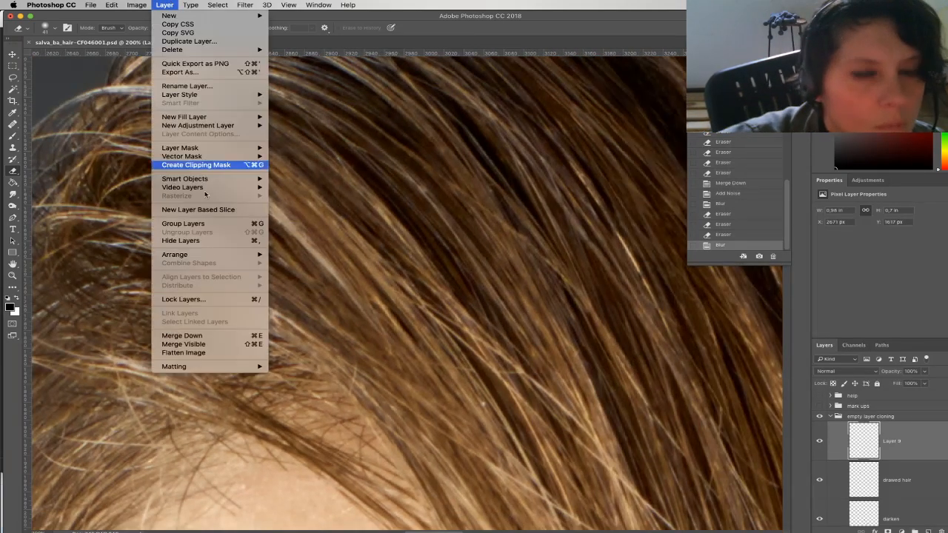
pyautogui.click(214, 338)
# Collapse the empty layer cloning group and compare the retouched hair with the original by toggling the layers above the Background
pyautogui.press('super+minus')
pyautogui.press('super+minus')
pyautogui.press('super+minus')
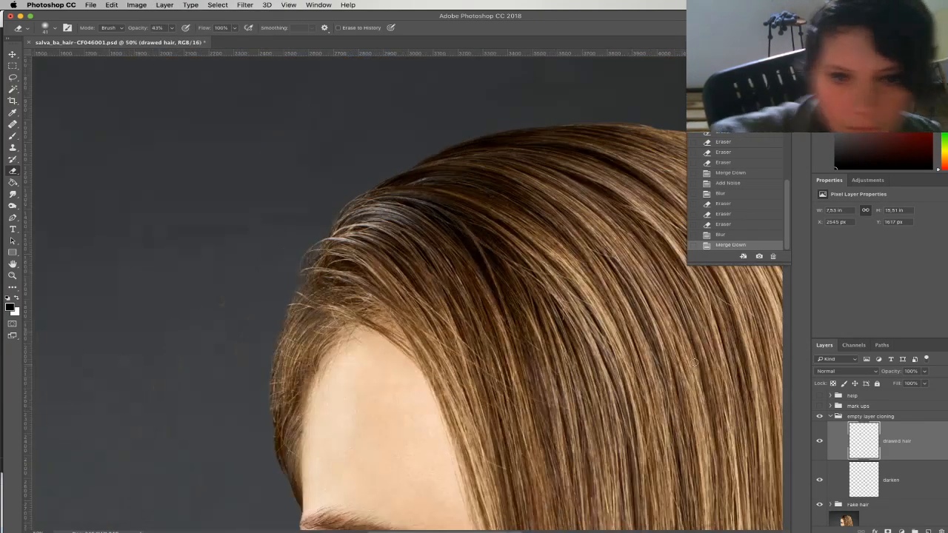
pyautogui.scroll(-5, 695, 367)
pyautogui.hscroll(5, 695, 367)
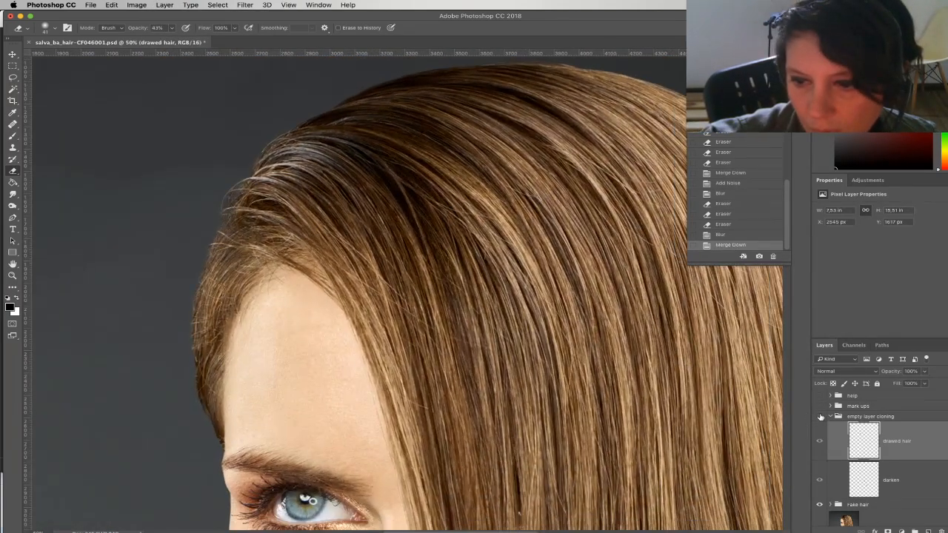
pyautogui.click(822, 417)
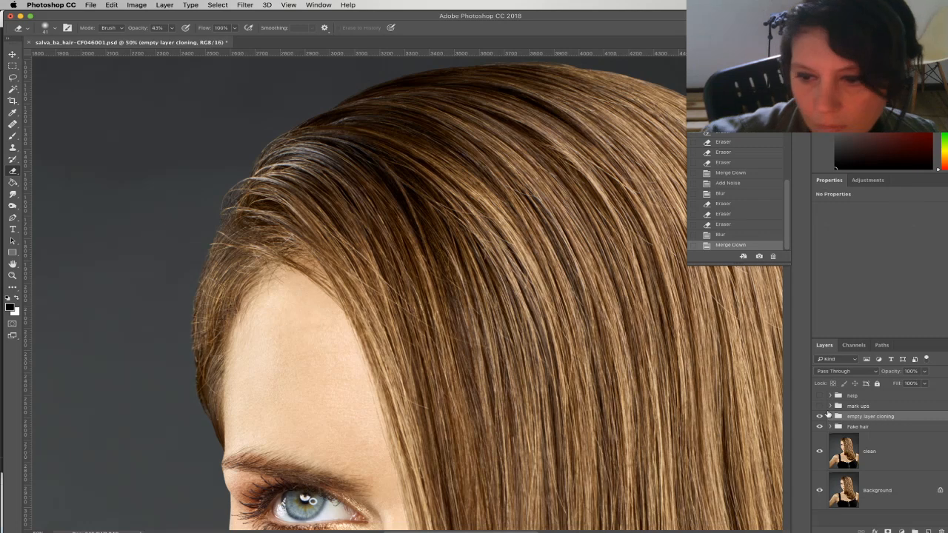
pyautogui.click(821, 491)
pyautogui.click(820, 492)
pyautogui.click(820, 491)
pyautogui.click(821, 491)
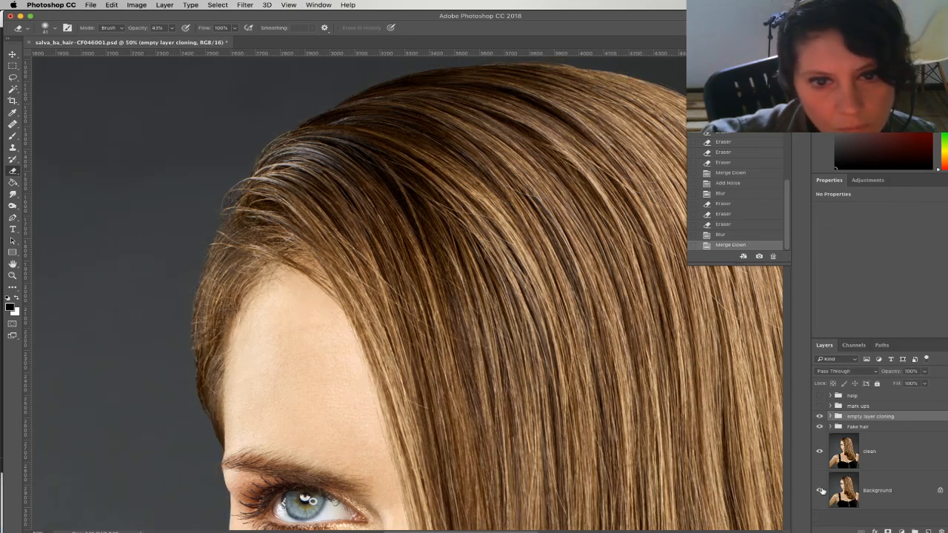
pyautogui.click(820, 491)
pyautogui.click(821, 491)
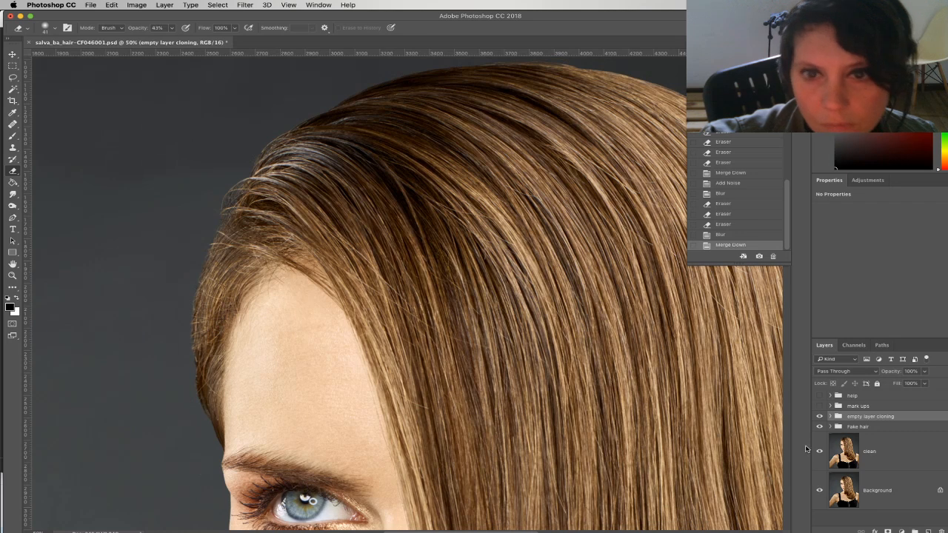
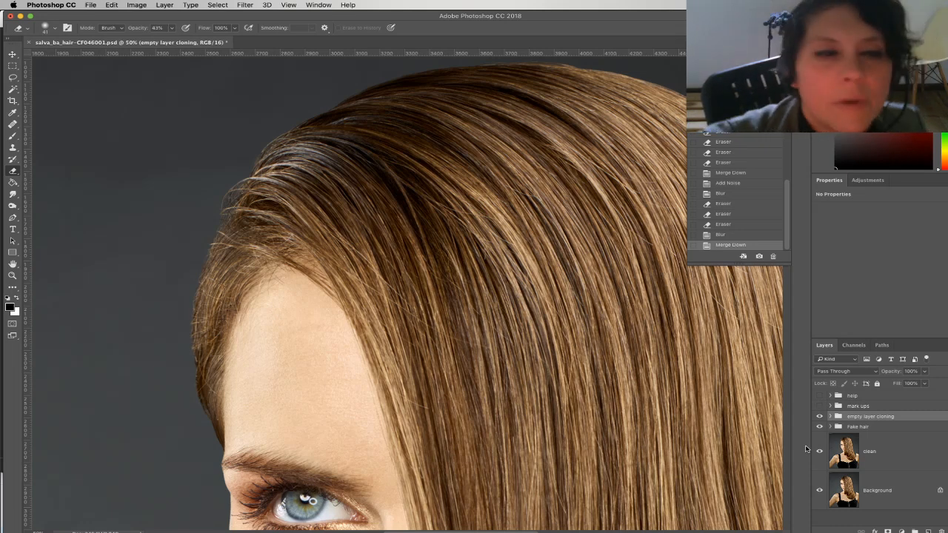
# Clone out the short light stray hair over the dark gap on the clean layer, using the Clone Stamp in Darken mode
pyautogui.click(919, 450)
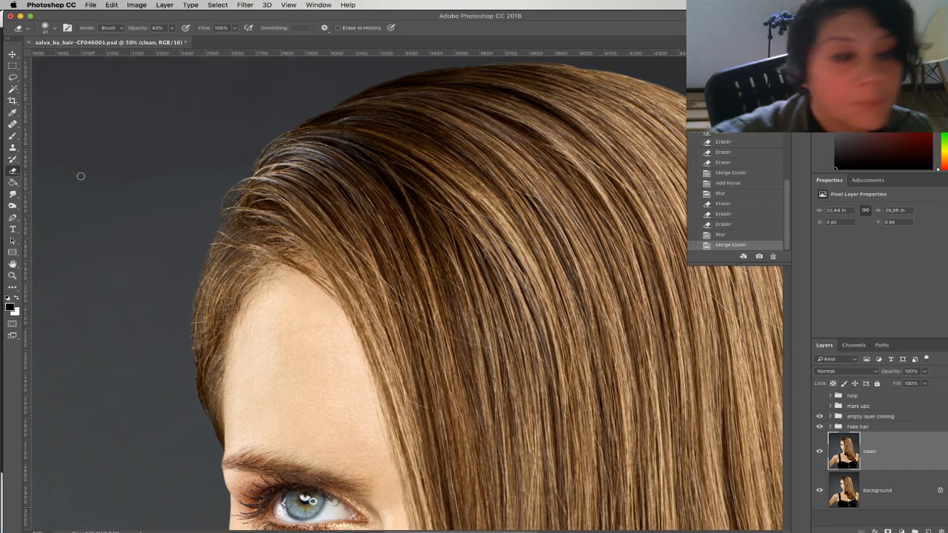
pyautogui.press('s')
pyautogui.moveTo(435, 221); pyautogui.dragTo(380, 228)
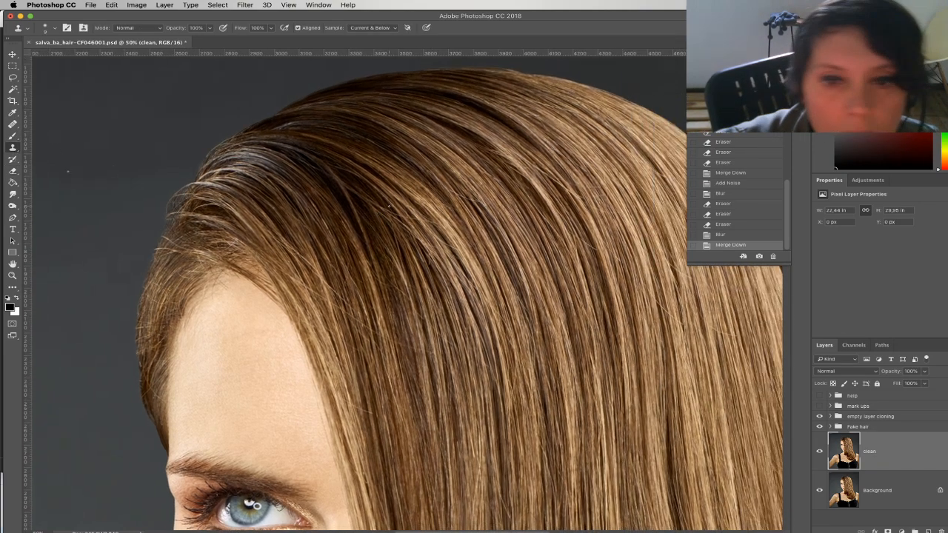
pyautogui.scroll(5, 393, 211)
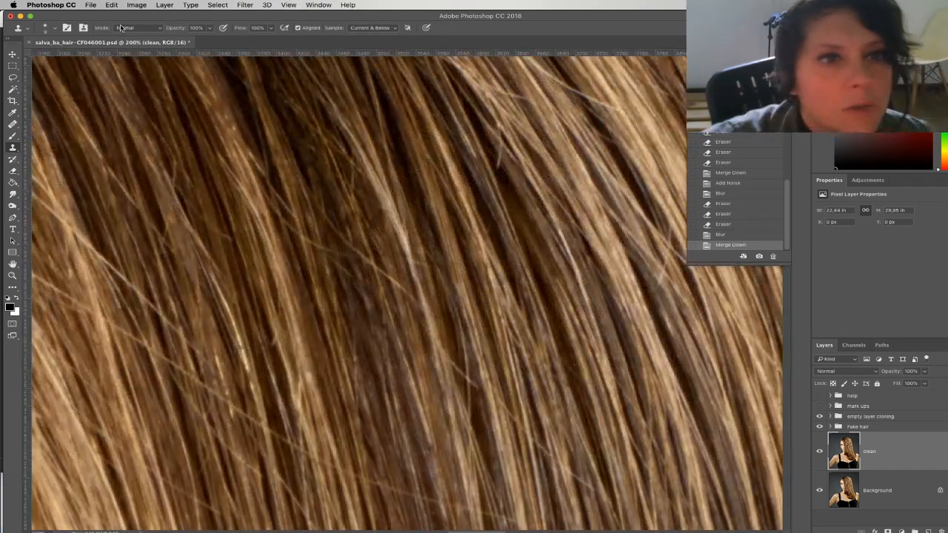
pyautogui.click(125, 27)
pyautogui.click(124, 28)
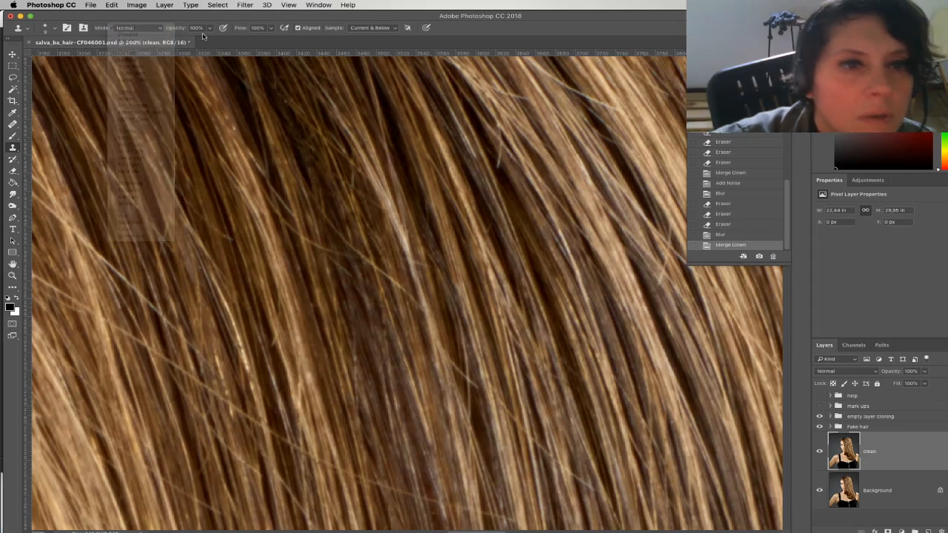
pyautogui.moveTo(496, 196); pyautogui.dragTo(445, 286)
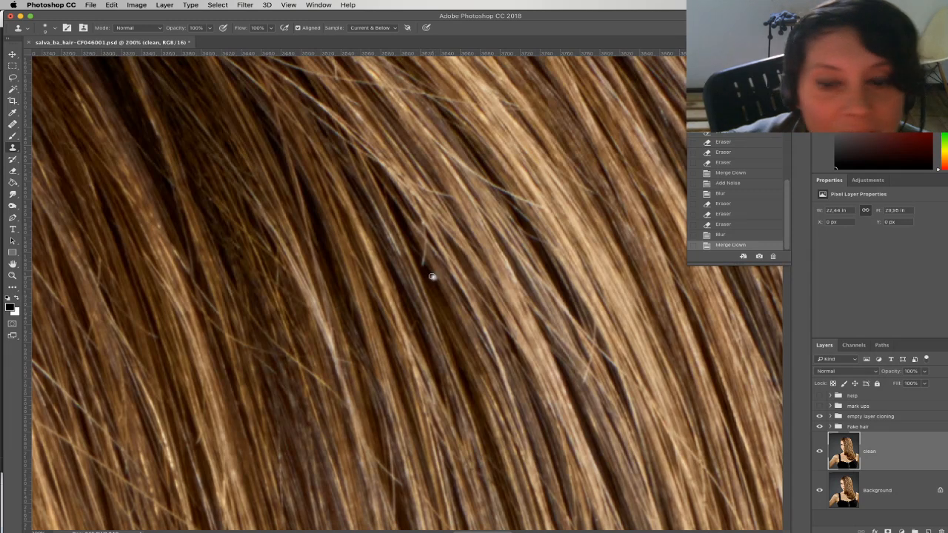
pyautogui.click(135, 27)
pyautogui.click(144, 53)
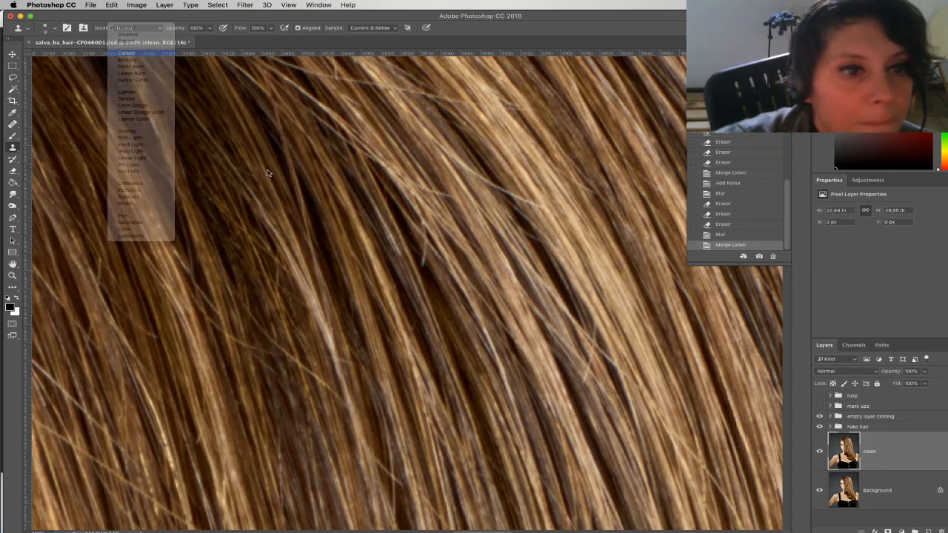
pyautogui.moveTo(419, 257)
pyautogui.mouseDown()
pyautogui.moveTo(444, 258)
pyautogui.moveTo(425, 248)
pyautogui.moveTo(437, 275)
pyautogui.moveTo(414, 218)
pyautogui.moveTo(432, 257)
pyautogui.moveTo(373, 170)
pyautogui.mouseUp()
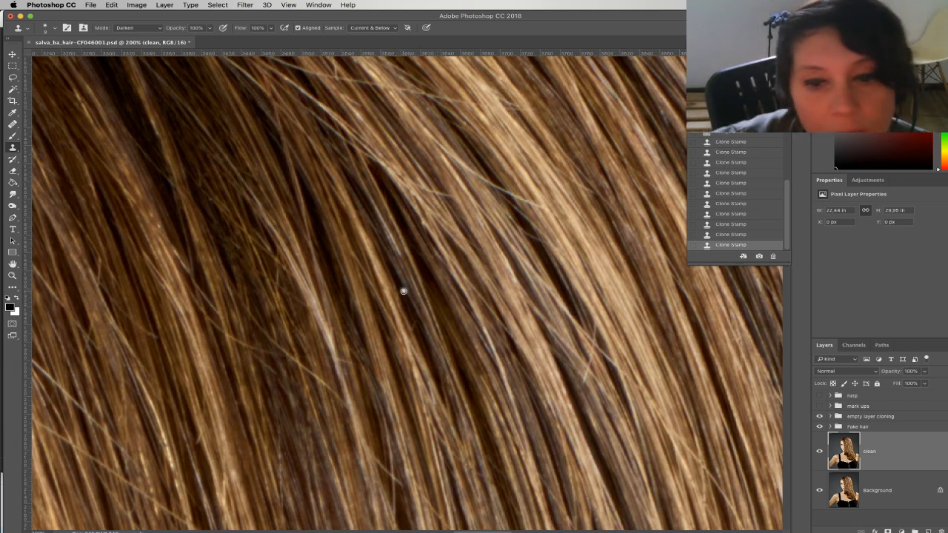
pyautogui.click(152, 29)
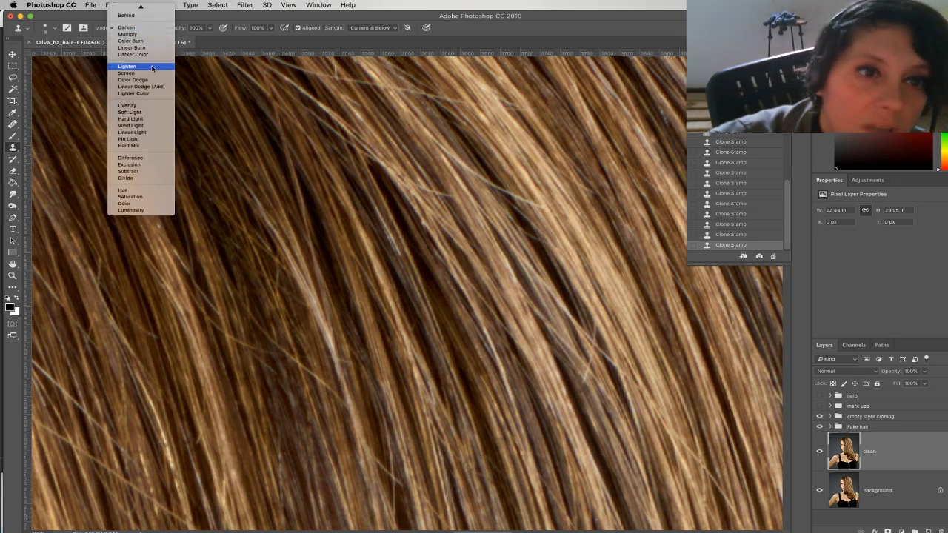
pyautogui.click(148, 66)
pyautogui.click(149, 28)
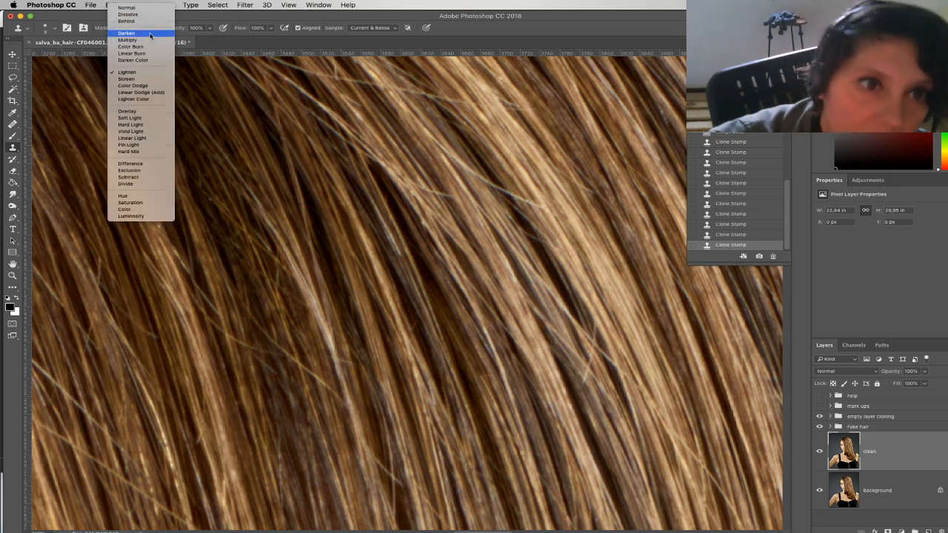
pyautogui.click(148, 33)
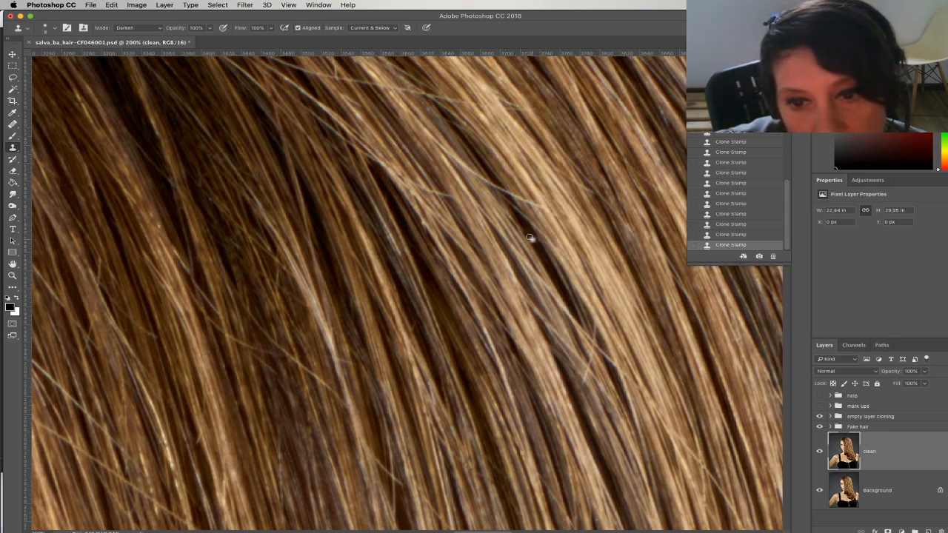
# Step back the last three clone strokes and clone out the short stray hair beside the light strands with a smaller brush
pyautogui.scroll(-2, 526, 226)
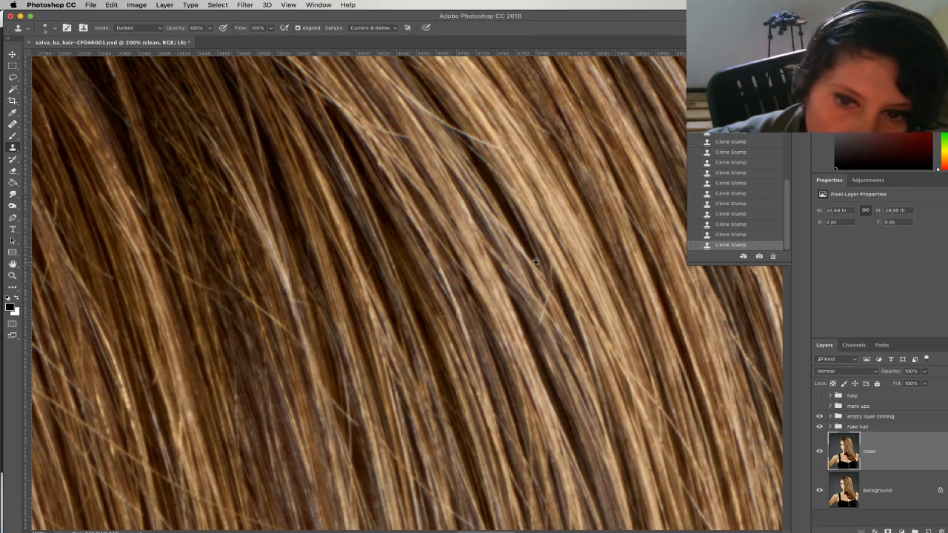
pyautogui.click(731, 214)
pyautogui.rightClick(580, 274)
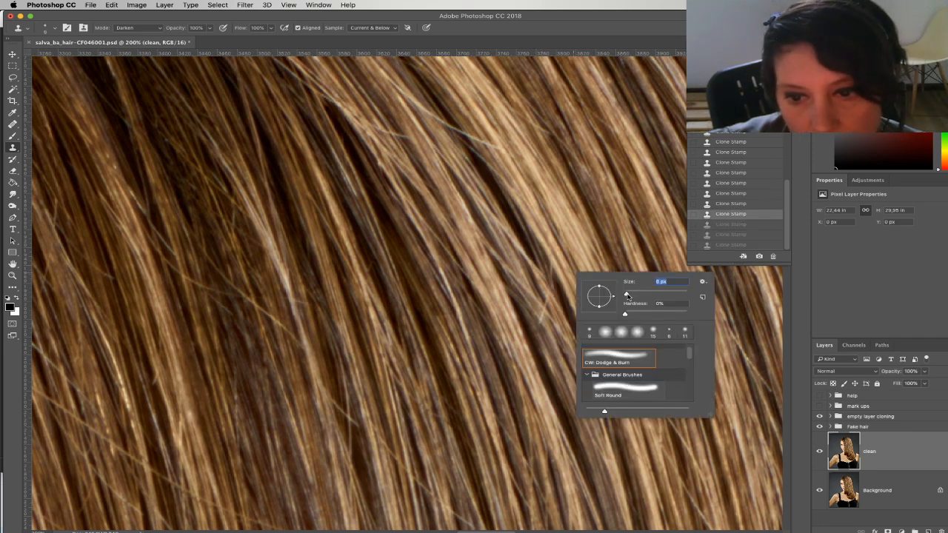
pyautogui.click(550, 266)
pyautogui.click(550, 267)
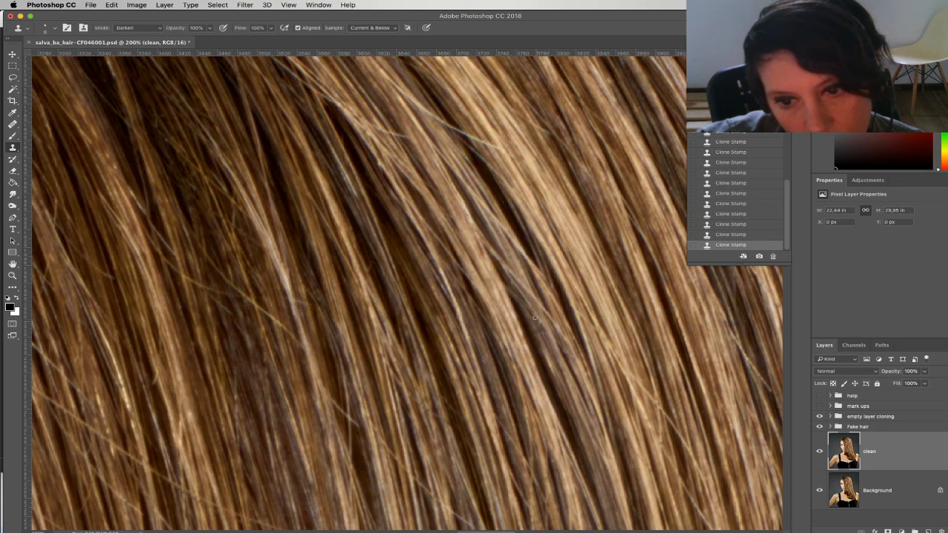
# Clone out the long thin stray hair crossing the bright strands on the clean layer, following the direction of the surrounding hair
pyautogui.scroll(3, 526, 287)
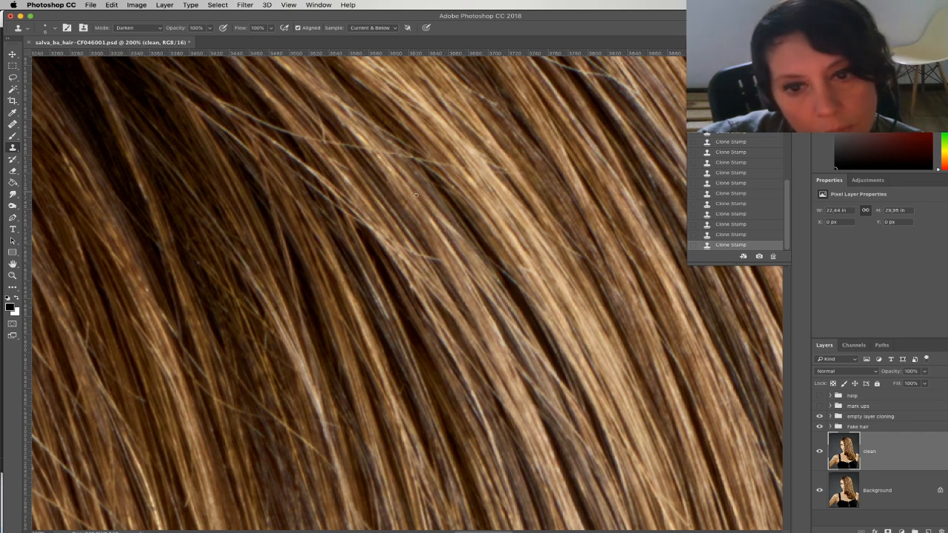
pyautogui.press('super+z')
pyautogui.click(398, 239)
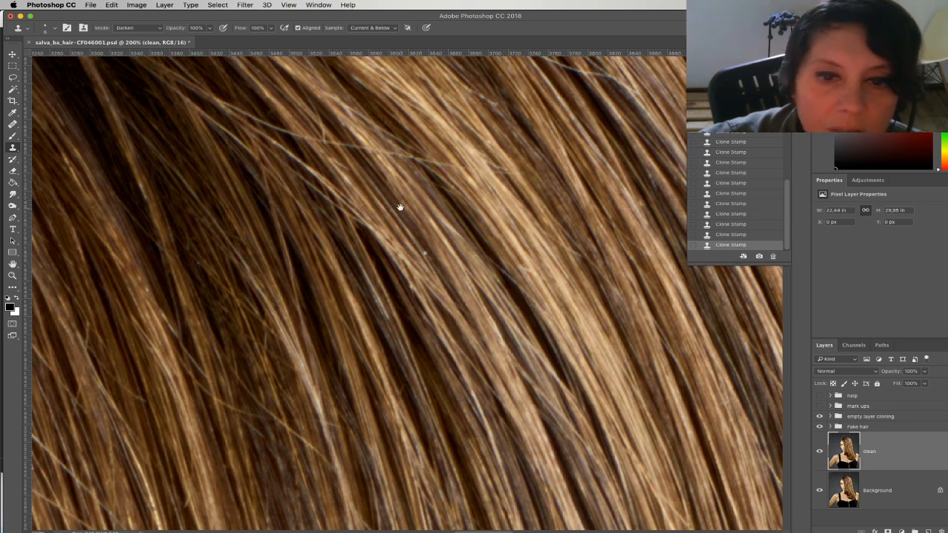
pyautogui.moveTo(400, 207); pyautogui.dragTo(439, 256)
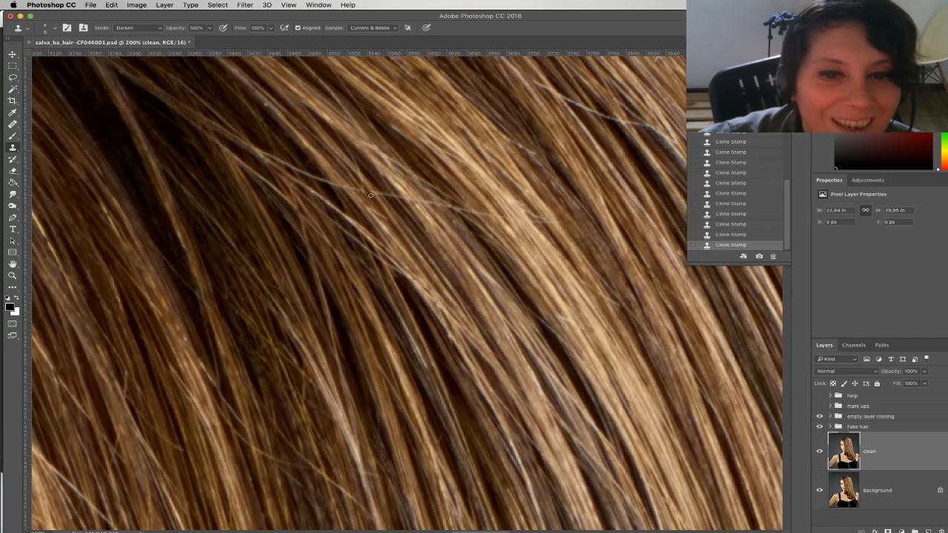
pyautogui.moveTo(370, 200); pyautogui.dragTo(408, 252)
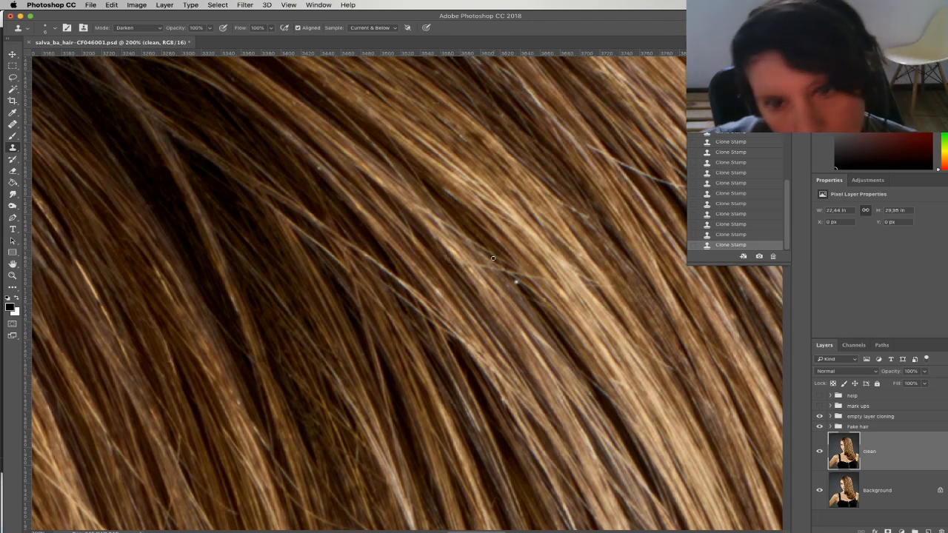
pyautogui.moveTo(438, 227); pyautogui.dragTo(396, 239)
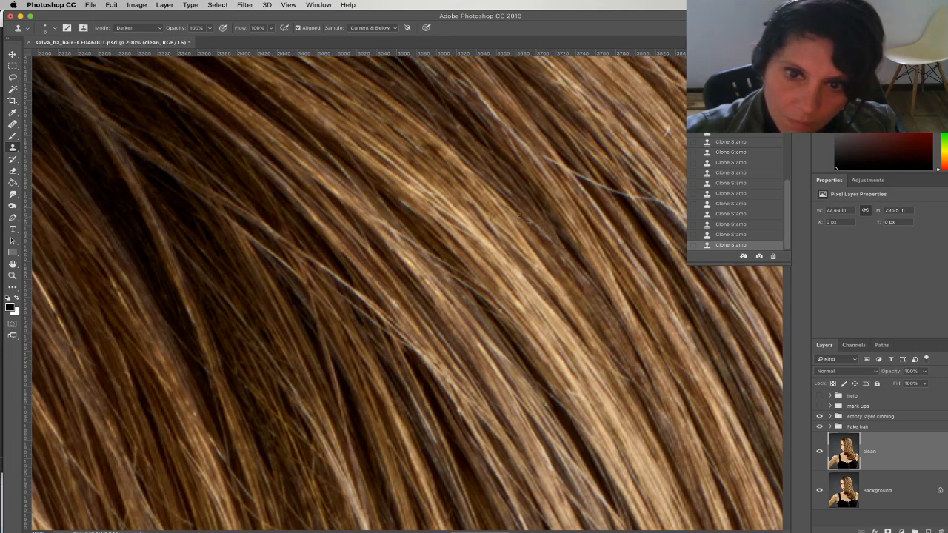
# Clone over the small flaw in the dark band beside the bright strands and compare by undoing and restoring the stroke
pyautogui.keyDown('alt'); pyautogui.click(527, 217); pyautogui.keyUp('alt')
pyautogui.moveTo(532, 220); pyautogui.dragTo(563, 256)
pyautogui.press('super+z')
pyautogui.press('super+z')
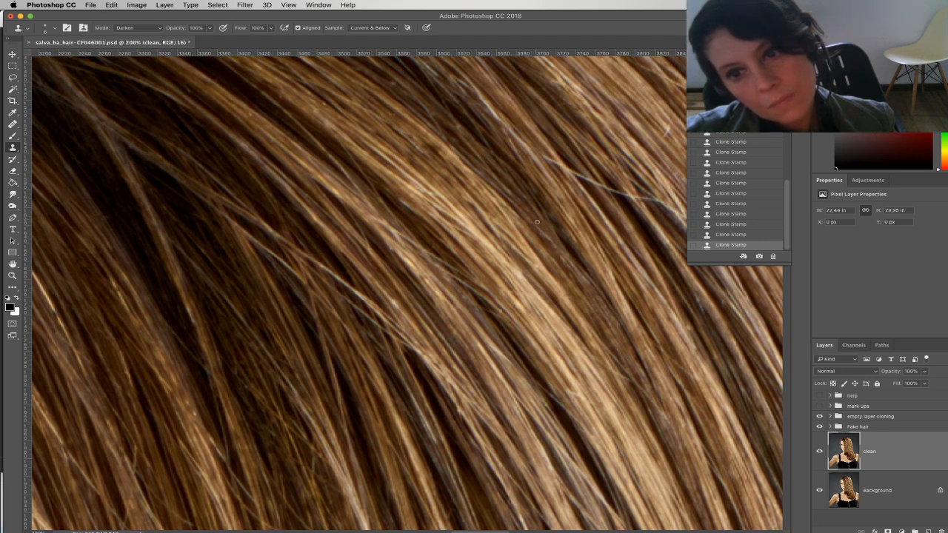
# Clone out the light stray hairs crossing the dark strands on the clean layer and compare by stepping back and forward in the history
pyautogui.keyDown('alt'); pyautogui.click(547, 244); pyautogui.keyUp('alt')
pyautogui.click(532, 221)
pyautogui.hscroll(5, 546, 245)
pyautogui.scroll(3, 546, 245)
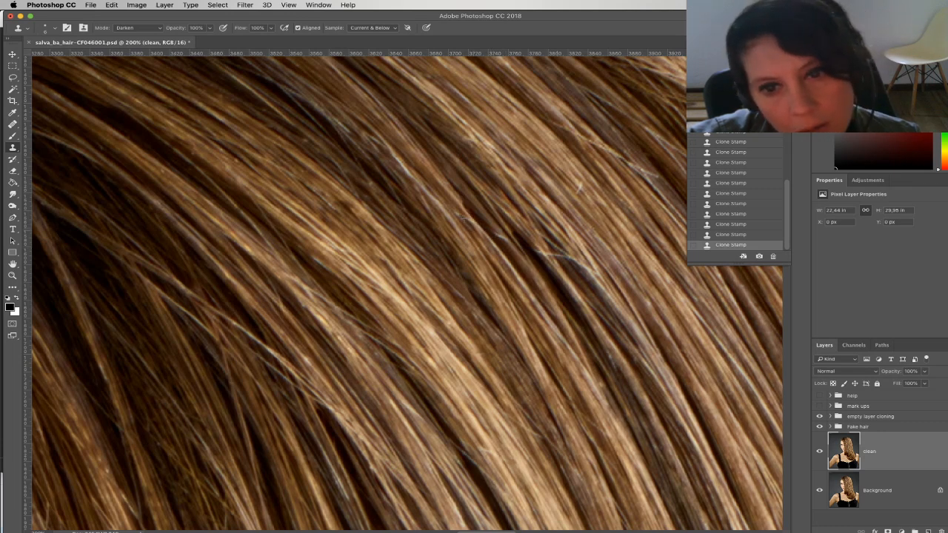
pyautogui.click(734, 204)
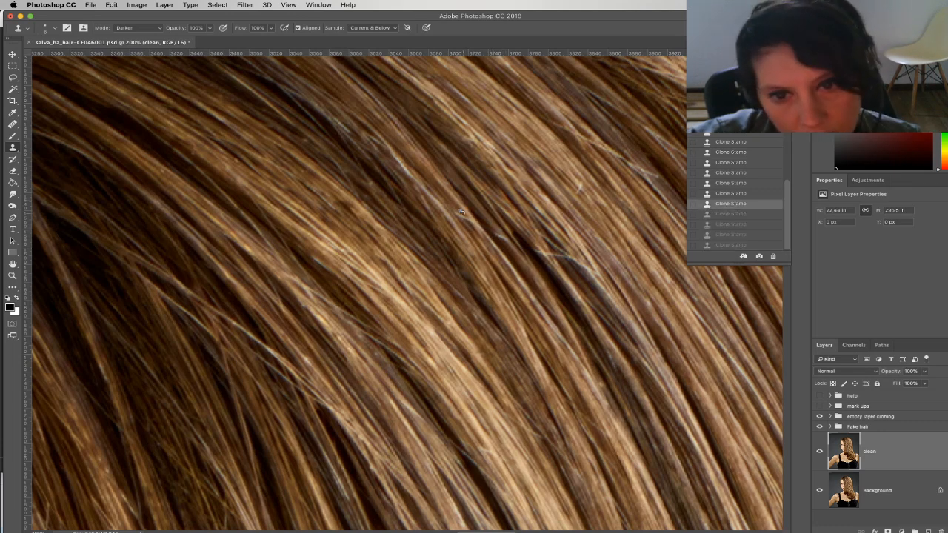
pyautogui.press('super+z')
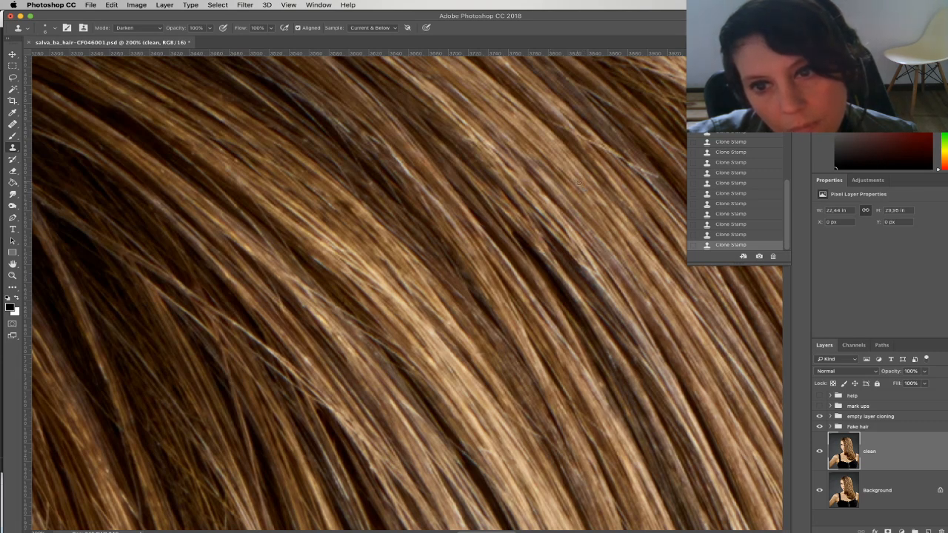
# Clone out the short stray hairs and light flecks in the strands and dark gap along the crown on the clean layer
pyautogui.moveTo(591, 224); pyautogui.dragTo(526, 289)
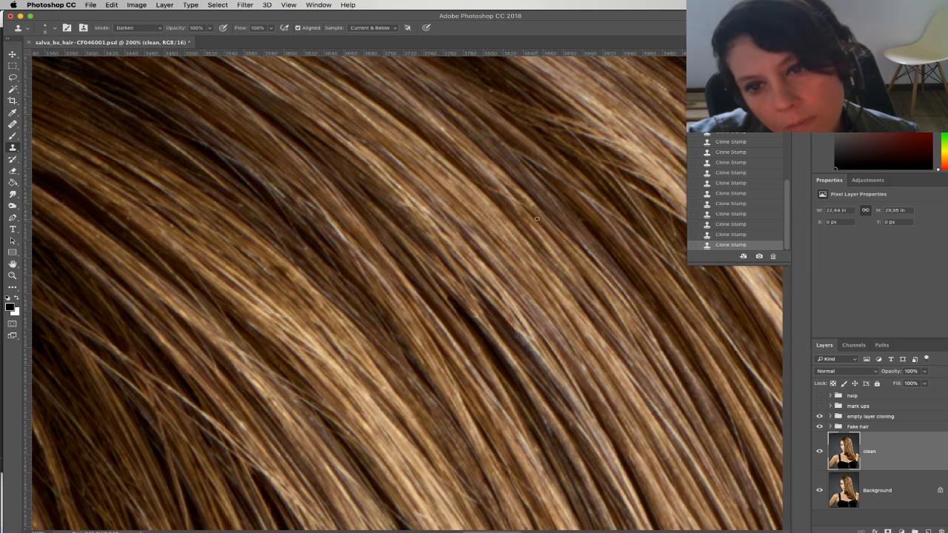
pyautogui.moveTo(598, 230); pyautogui.dragTo(590, 257)
pyautogui.moveTo(578, 209); pyautogui.dragTo(566, 198)
pyautogui.moveTo(702, 320); pyautogui.dragTo(586, 258)
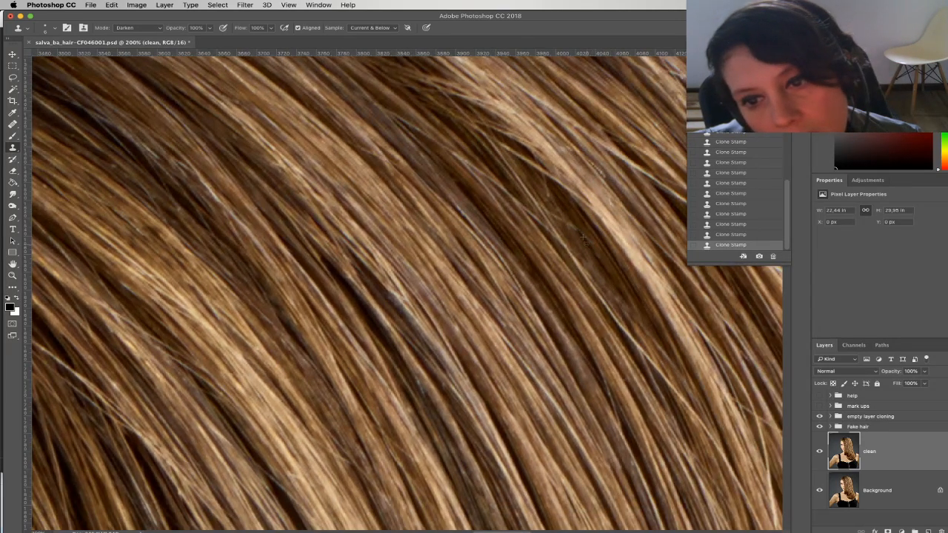
pyautogui.moveTo(597, 255)
pyautogui.mouseDown()
pyautogui.moveTo(563, 220)
pyautogui.moveTo(566, 228)
pyautogui.mouseUp()
pyautogui.keyDown('alt'); pyautogui.click(558, 218); pyautogui.keyUp('alt')
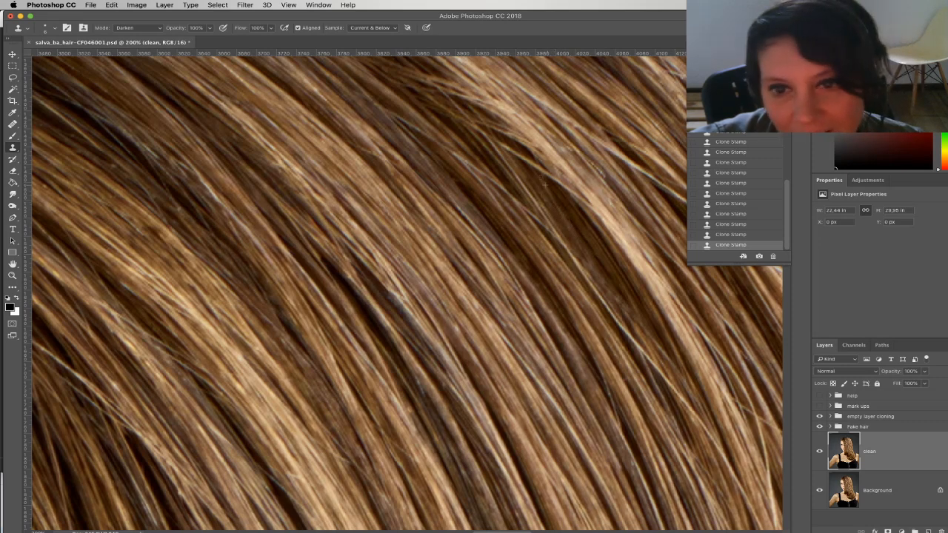
pyautogui.moveTo(551, 193); pyautogui.dragTo(623, 133)
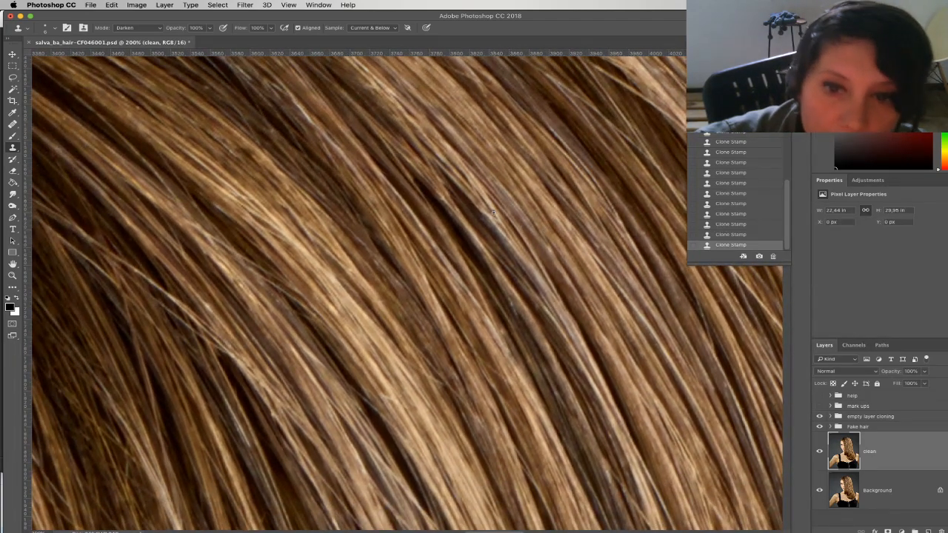
# Compare the crown before and after retouching by alternating between the Background layer alone and all visible layers
pyautogui.press('super+minus')
pyautogui.press('super+minus')
pyautogui.press('super+minus')
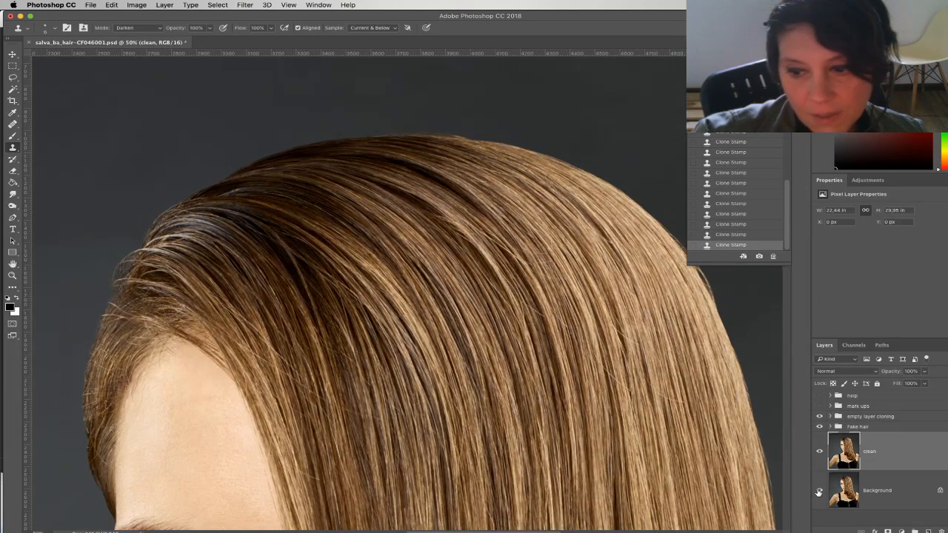
pyautogui.keyDown('alt'); pyautogui.click(820, 492); pyautogui.keyUp('alt')
pyautogui.keyDown('alt'); pyautogui.click(820, 492); pyautogui.keyUp('alt')
pyautogui.keyDown('alt'); pyautogui.click(819, 492); pyautogui.keyUp('alt')
pyautogui.keyDown('alt'); pyautogui.click(820, 492); pyautogui.keyUp('alt')
pyautogui.keyDown('alt'); pyautogui.click(820, 492); pyautogui.keyUp('alt')
pyautogui.keyDown('alt'); pyautogui.click(821, 491); pyautogui.keyUp('alt')
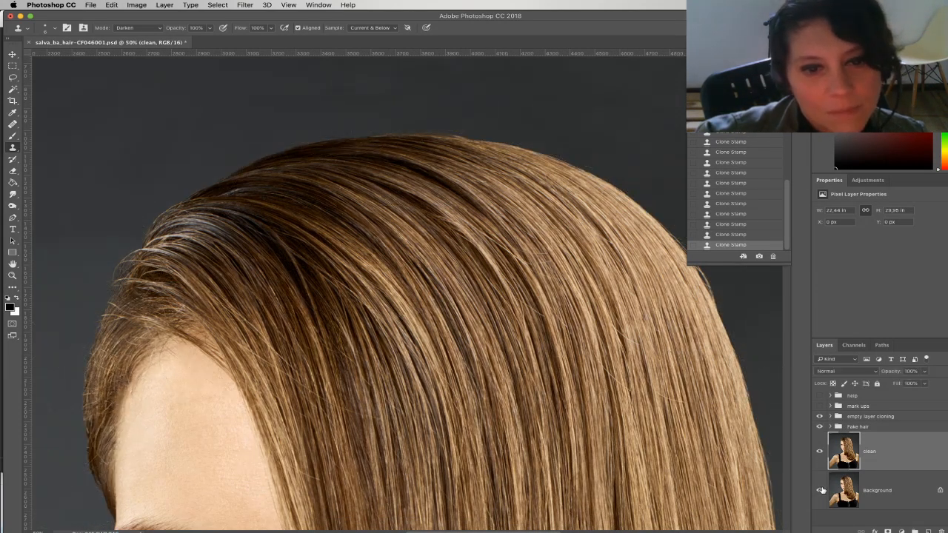
pyautogui.keyDown('alt'); pyautogui.click(821, 491); pyautogui.keyUp('alt')
pyautogui.keyDown('alt'); pyautogui.click(822, 492); pyautogui.keyUp('alt')
pyautogui.keyDown('alt'); pyautogui.click(822, 492); pyautogui.keyUp('alt')
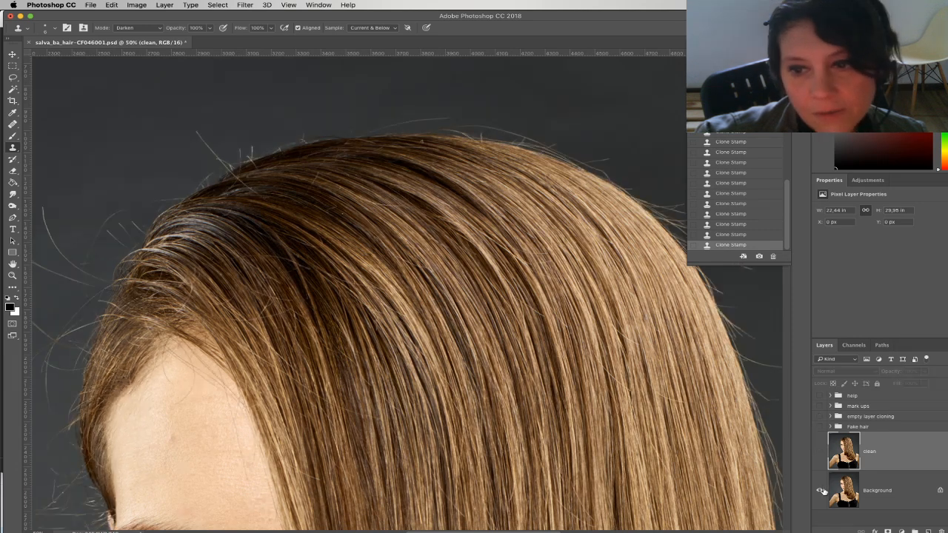
pyautogui.keyDown('alt'); pyautogui.click(822, 492); pyautogui.keyUp('alt')
pyautogui.keyDown('alt'); pyautogui.click(820, 491); pyautogui.keyUp('alt')
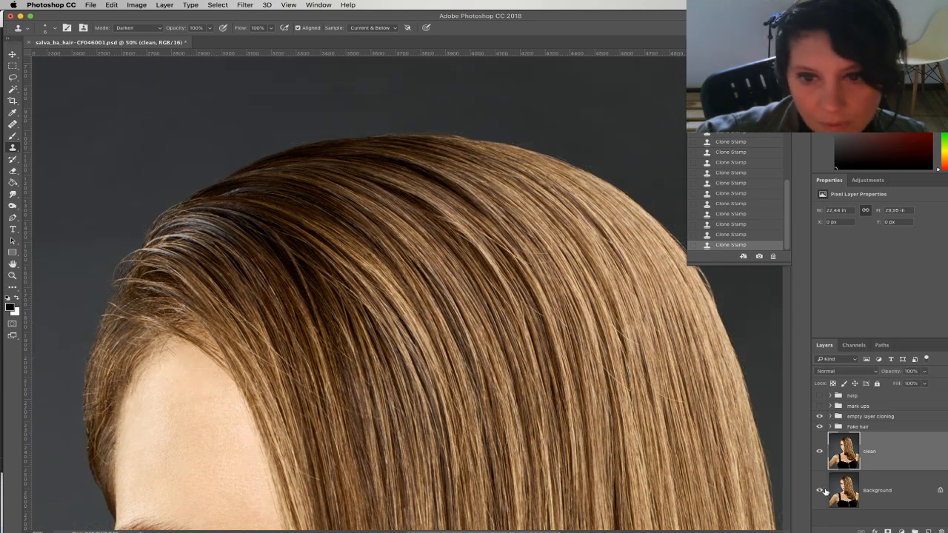
pyautogui.keyDown('alt'); pyautogui.click(820, 492); pyautogui.keyUp('alt')
pyautogui.keyDown('alt'); pyautogui.click(820, 493); pyautogui.keyUp('alt')
# View the whole portrait and compare it with the original by isolating and restoring the Background layer
pyautogui.press('super+minus')
pyautogui.press('super+minus')
pyautogui.press('super+minus')
pyautogui.press('super+minus')
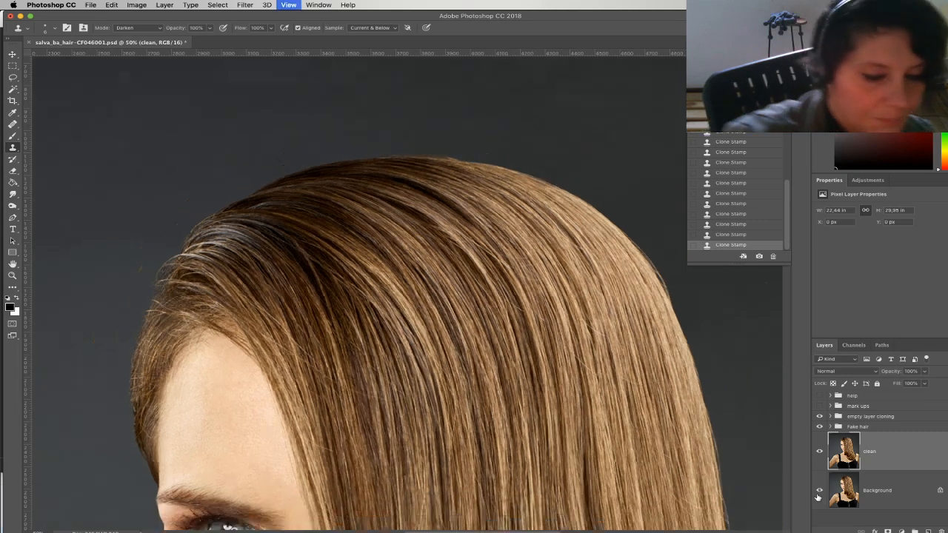
pyautogui.moveTo(679, 429); pyautogui.dragTo(678, 333)
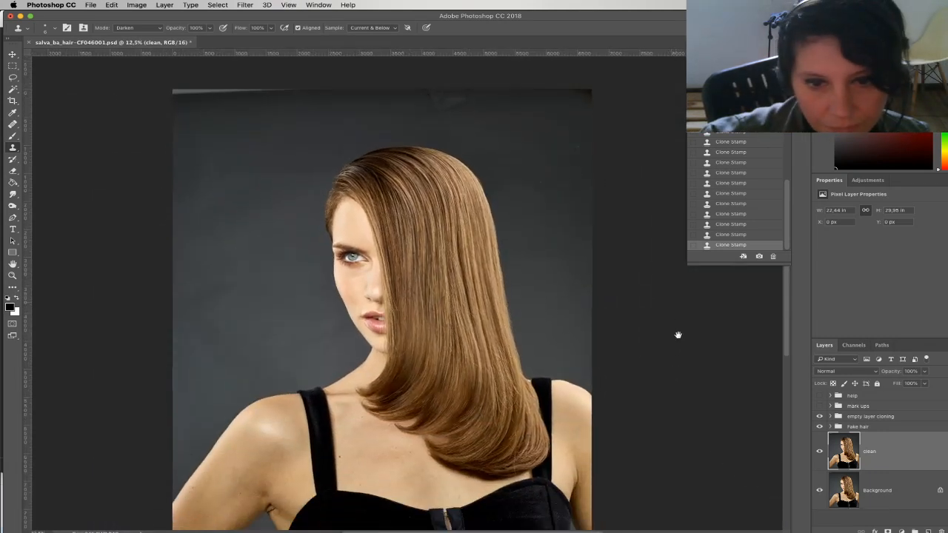
pyautogui.keyDown('alt'); pyautogui.click(819, 490); pyautogui.keyUp('alt')
pyautogui.keyDown('alt'); pyautogui.click(820, 490); pyautogui.keyUp('alt')
pyautogui.keyDown('alt'); pyautogui.click(819, 488); pyautogui.keyUp('alt')
pyautogui.keyDown('alt'); pyautogui.click(819, 488); pyautogui.keyUp('alt')
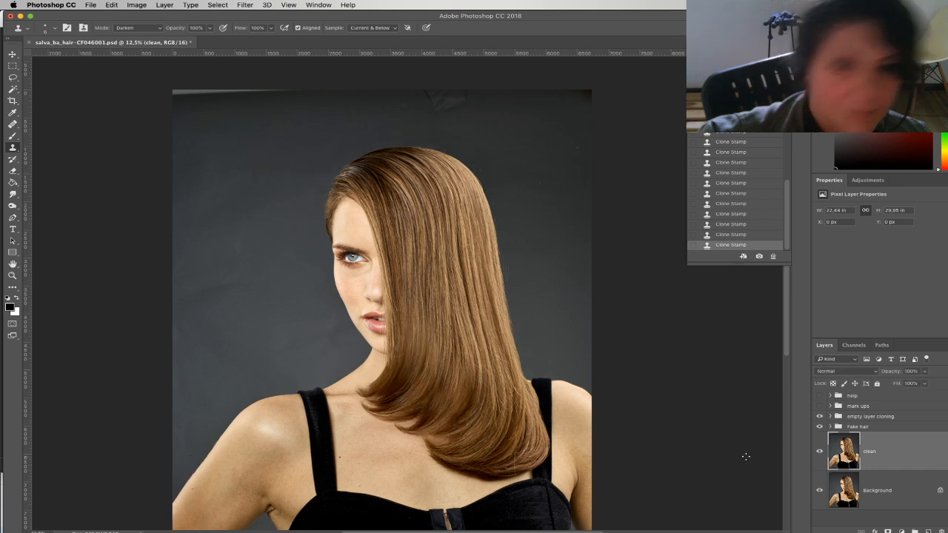
# Examine the face and the hair lengths more closely, alternating between the original Background and the retouched layers
pyautogui.press('space')
pyautogui.moveTo(385, 280); pyautogui.dragTo(451, 312)
pyautogui.press('z')
pyautogui.click(445, 310)
pyautogui.moveTo(449, 315); pyautogui.dragTo(548, 335)
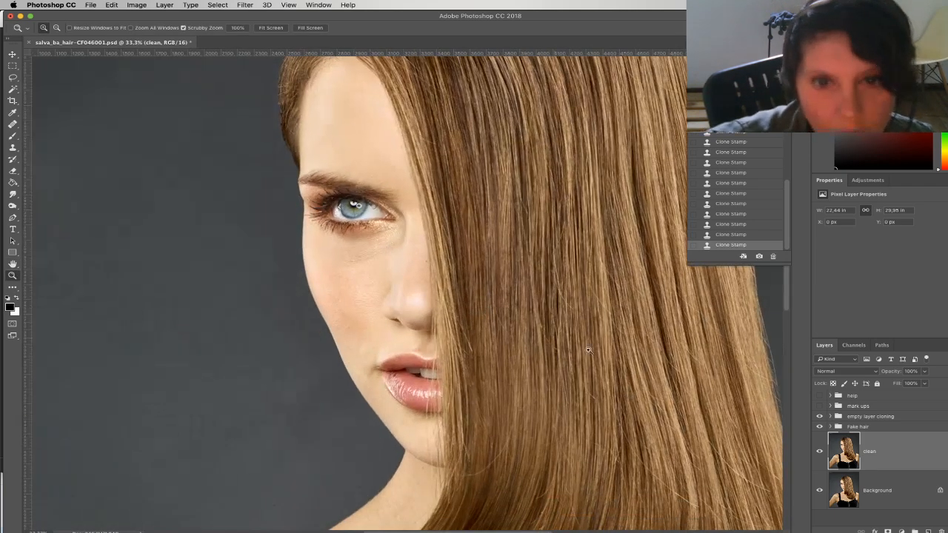
pyautogui.keyDown('alt'); pyautogui.click(820, 490); pyautogui.keyUp('alt')
pyautogui.keyDown('alt'); pyautogui.click(820, 490); pyautogui.keyUp('alt')
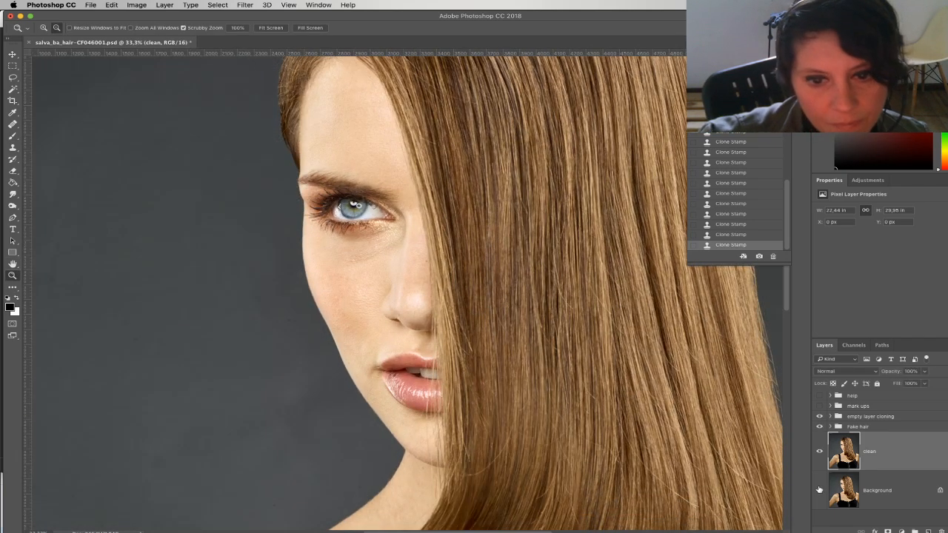
pyautogui.keyDown('alt'); pyautogui.click(819, 491); pyautogui.keyUp('alt')
pyautogui.keyDown('alt'); pyautogui.click(819, 490); pyautogui.keyUp('alt')
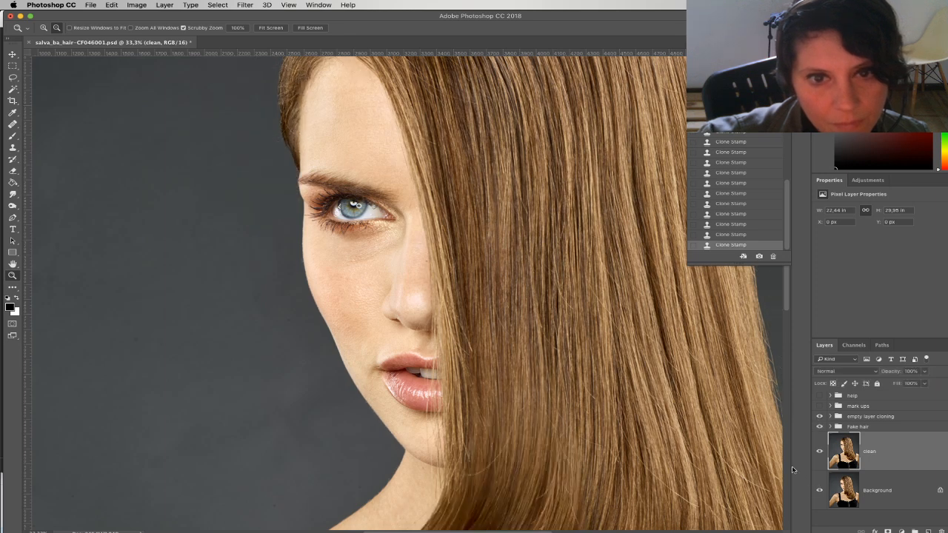
pyautogui.moveTo(394, 190); pyautogui.dragTo(402, 222)
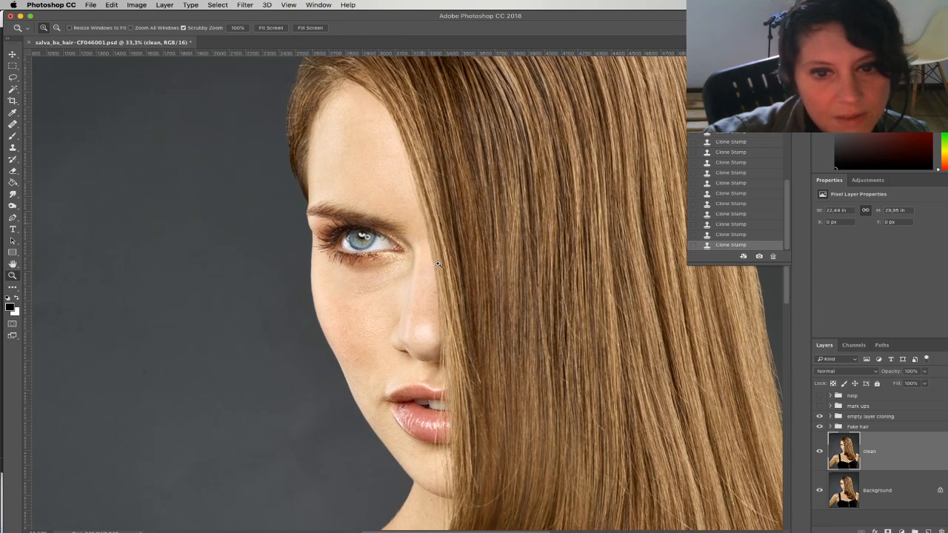
pyautogui.keyDown('alt'); pyautogui.click(820, 492); pyautogui.keyUp('alt')
pyautogui.keyDown('alt'); pyautogui.click(820, 491); pyautogui.keyUp('alt')
pyautogui.keyDown('alt'); pyautogui.click(821, 491); pyautogui.keyUp('alt')
pyautogui.keyDown('alt'); pyautogui.click(821, 492); pyautogui.keyUp('alt')
pyautogui.keyDown('alt'); pyautogui.click(820, 491); pyautogui.keyUp('alt')
pyautogui.keyDown('alt'); pyautogui.click(821, 491); pyautogui.keyUp('alt')
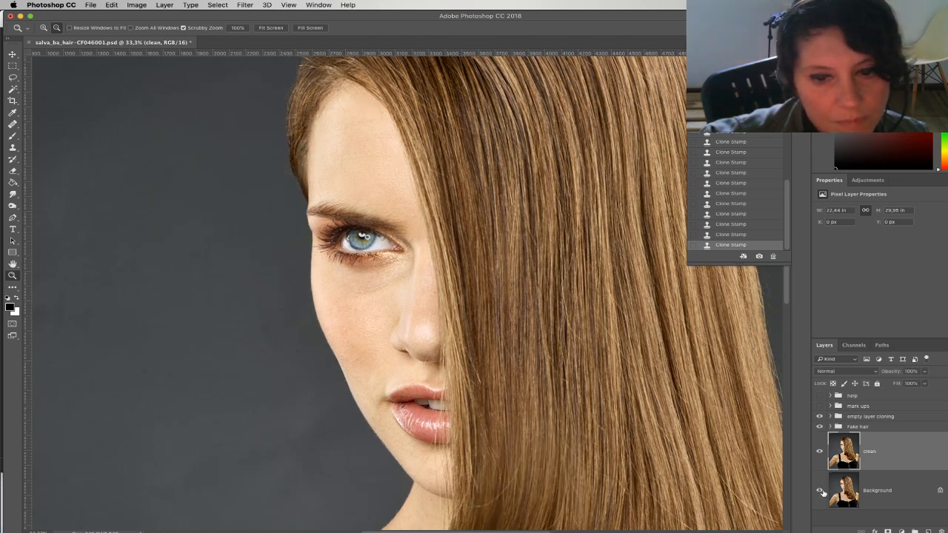
# Expand the Fake hair group and toggle its topmost layer off and on to examine the added hair beside the neck
pyautogui.moveTo(492, 453); pyautogui.dragTo(463, 304)
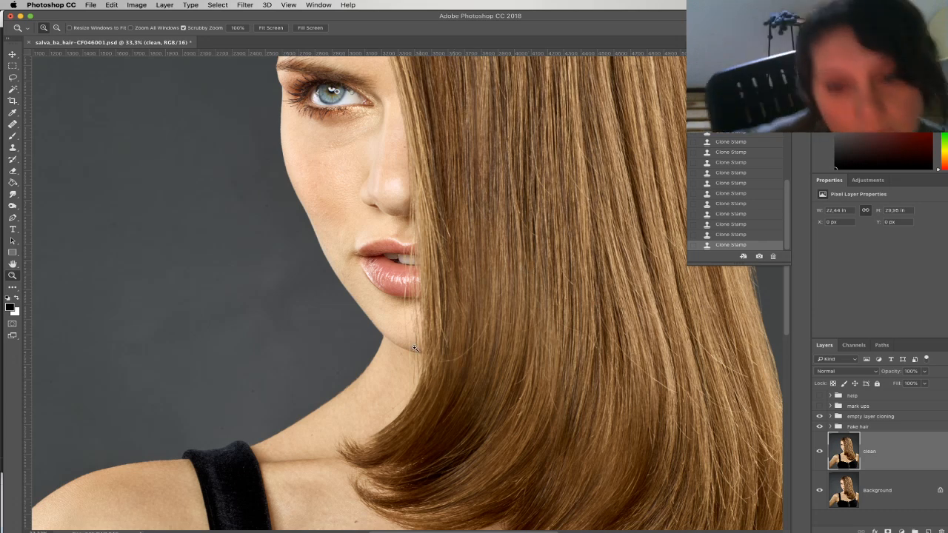
pyautogui.click(432, 320)
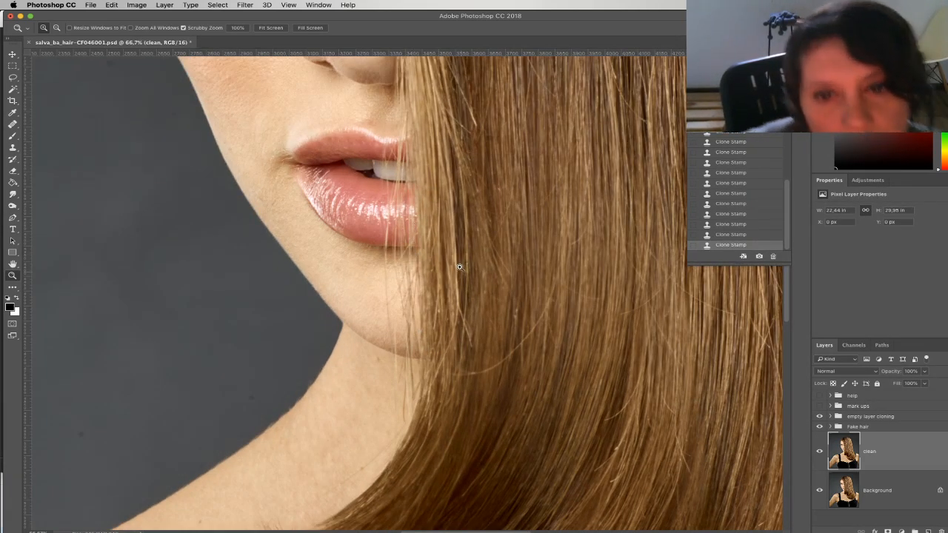
pyautogui.moveTo(493, 332); pyautogui.dragTo(491, 264)
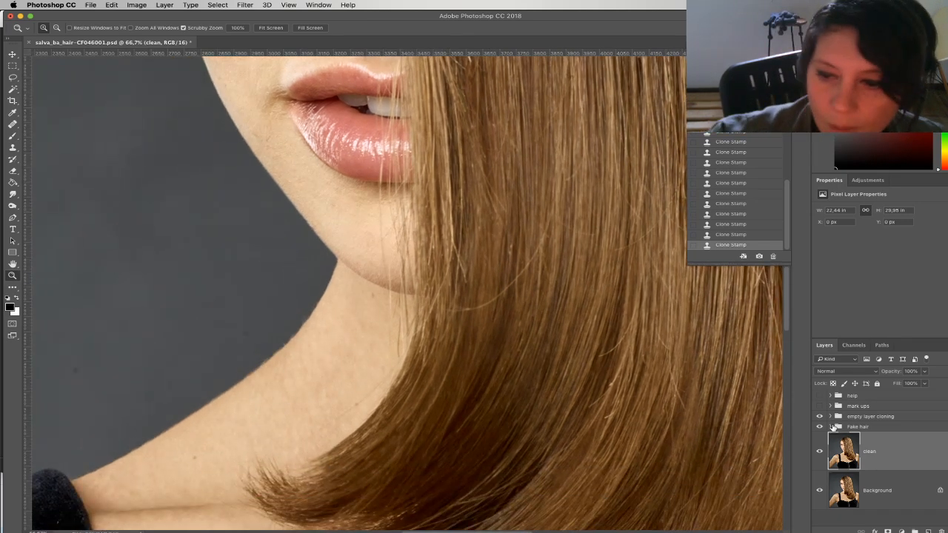
pyautogui.click(831, 427)
pyautogui.click(819, 452)
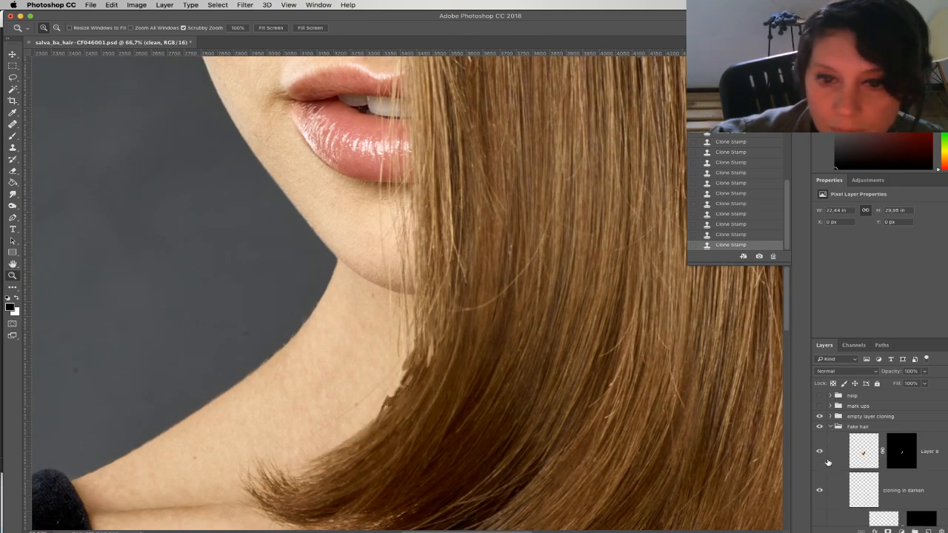
pyautogui.click(819, 451)
# Toggle the extra hair 3 layer's visibility in the Fake hair group and select its mask and image to inspect them
pyautogui.scroll(-4, 862, 452)
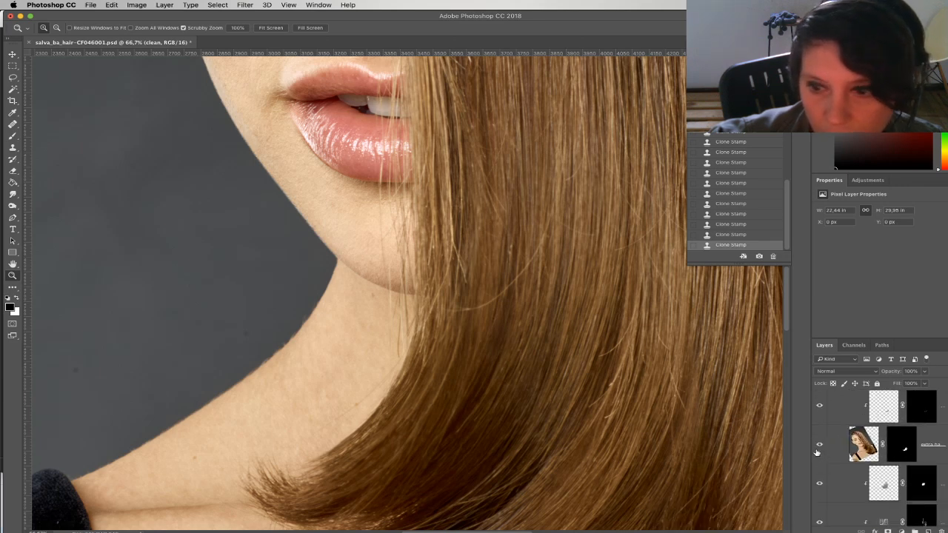
pyautogui.scroll(1, 824, 458)
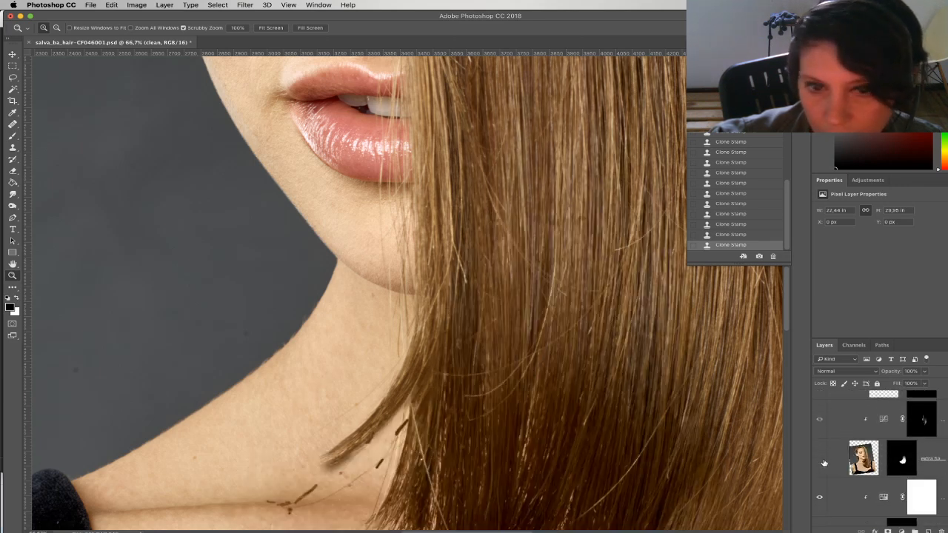
pyautogui.click(821, 460)
pyautogui.click(901, 468)
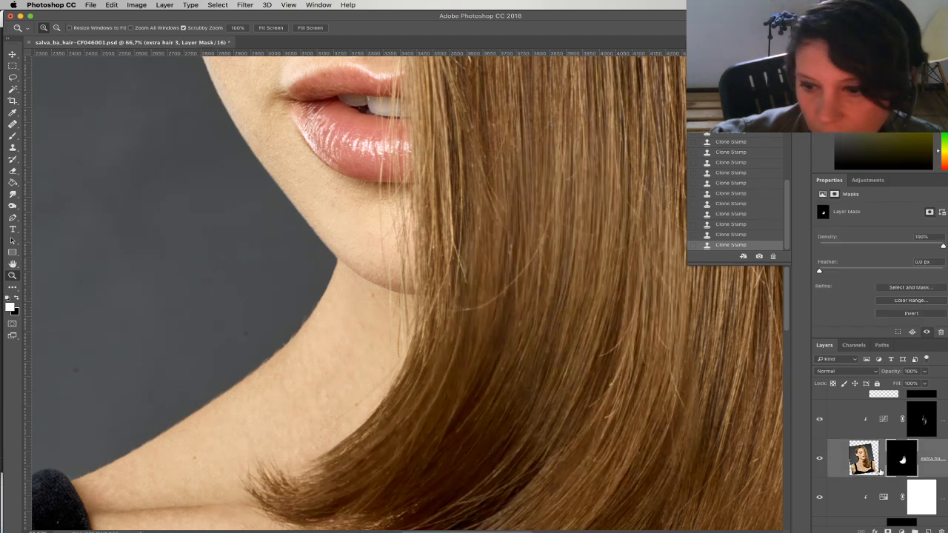
pyautogui.click(875, 459)
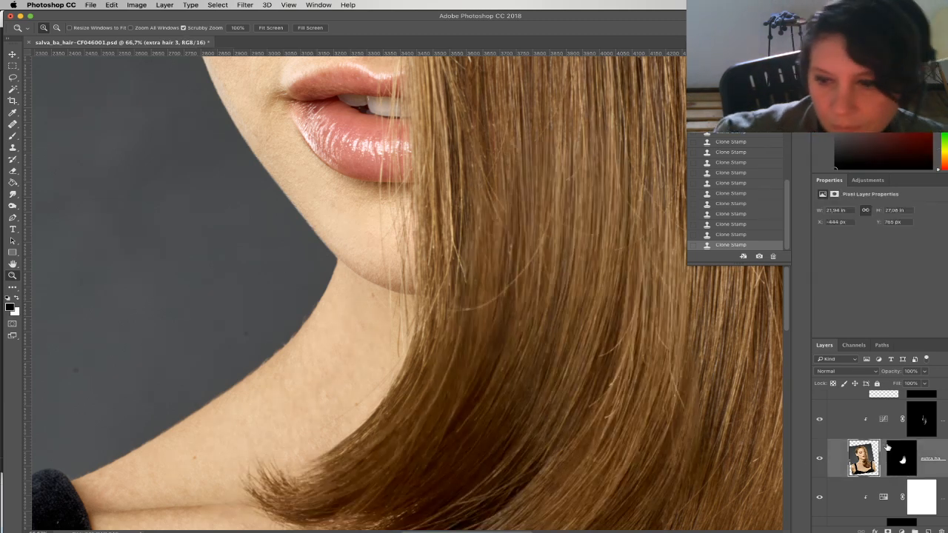
pyautogui.scroll(5, 881, 459)
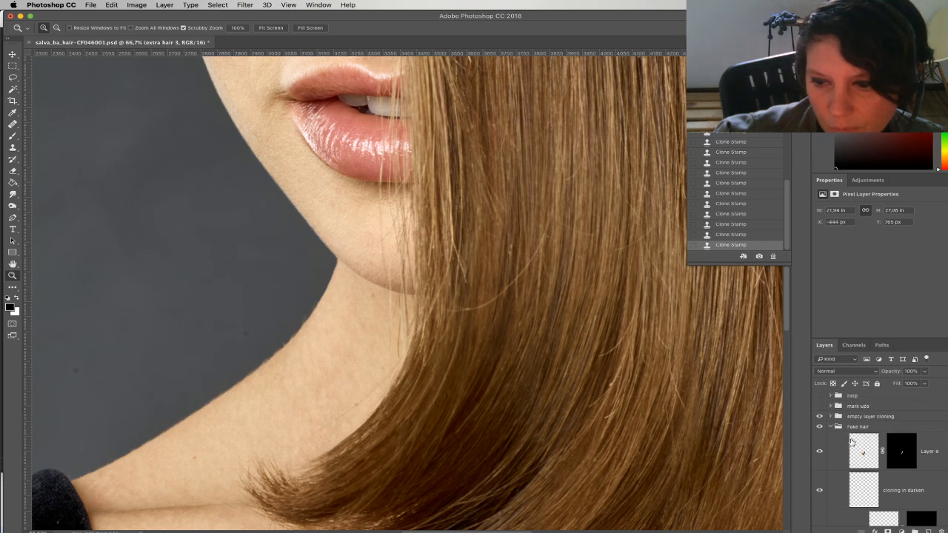
# Clone over the curved stray hair below the chin on the darken layer of the empty layer cloning group, enlarging the soft brush to 23 px
pyautogui.click(831, 428)
pyautogui.click(831, 417)
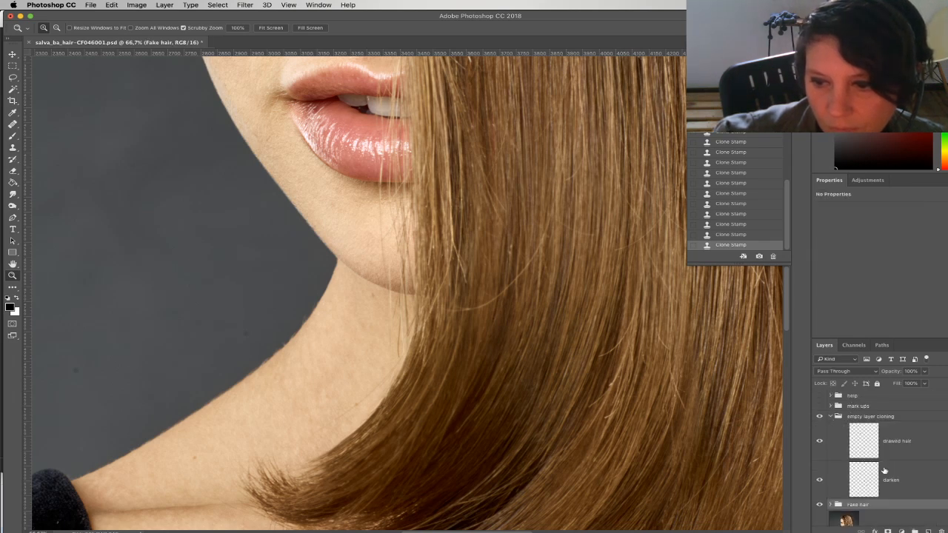
pyautogui.click(898, 484)
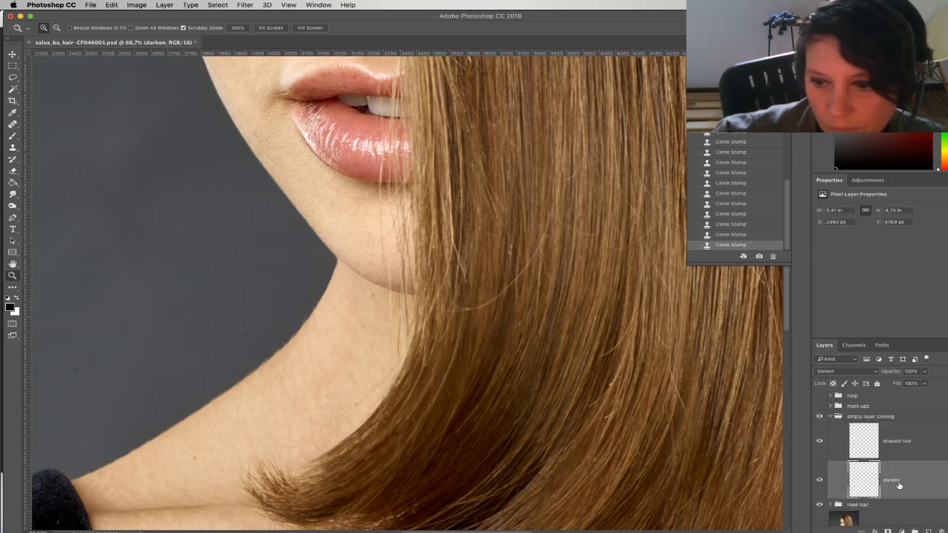
pyautogui.click(13, 148)
pyautogui.rightClick(509, 343)
pyautogui.moveTo(522, 341); pyautogui.dragTo(525, 342)
pyautogui.keyDown('alt'); pyautogui.click(461, 306); pyautogui.keyUp('alt')
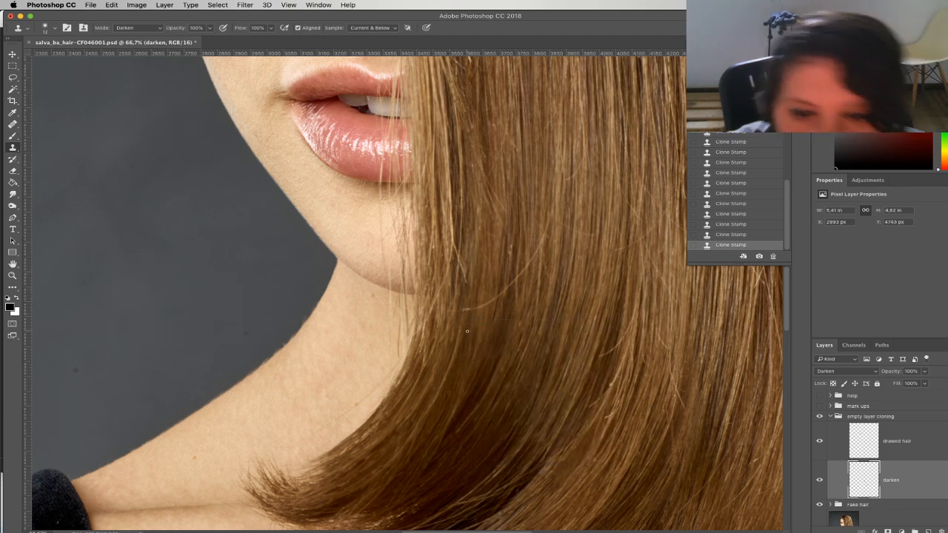
pyautogui.rightClick(467, 331)
pyautogui.moveTo(526, 353); pyautogui.dragTo(529, 352)
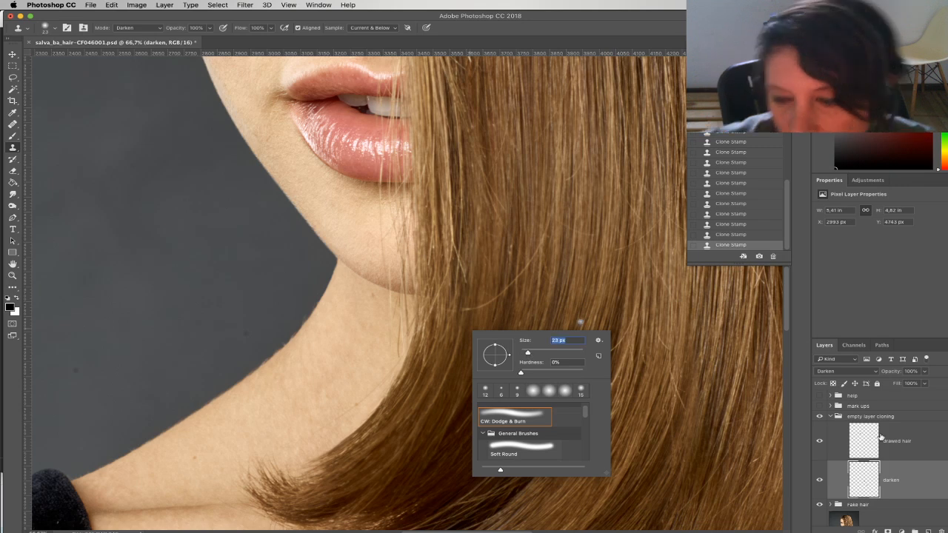
# Collapse the empty layer cloning group, expand Fake hair, and select the extra hair 3 layer after toggling its visibility to check it
pyautogui.click(832, 417)
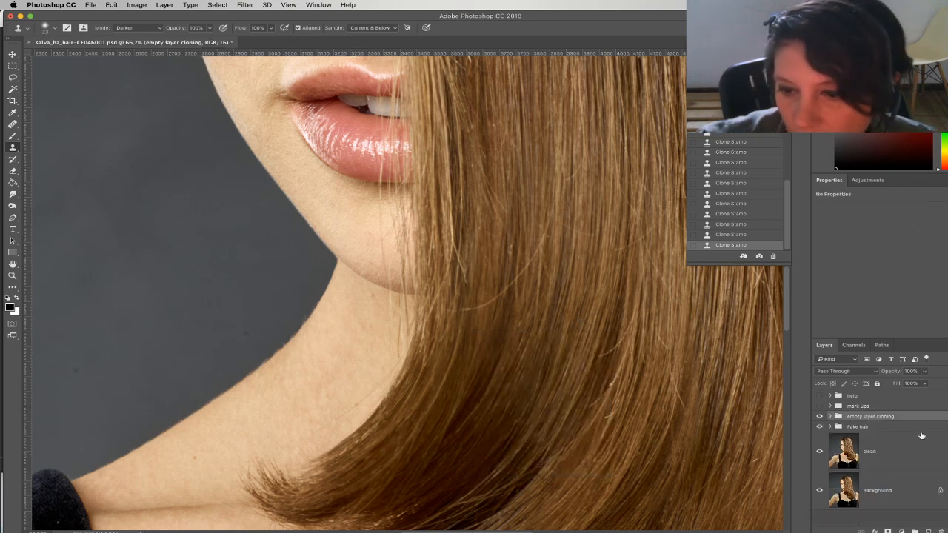
pyautogui.click(830, 427)
pyautogui.scroll(-5, 874, 459)
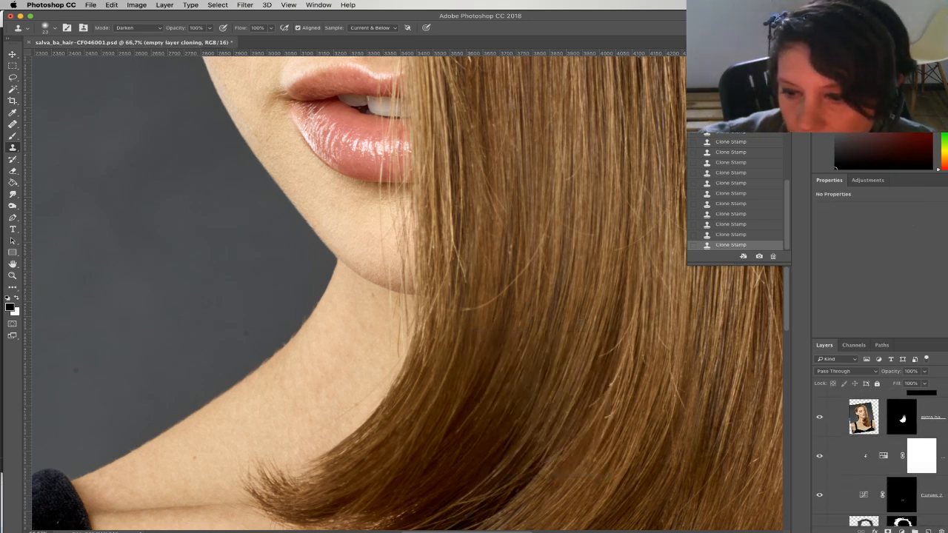
pyautogui.scroll(-3, 873, 467)
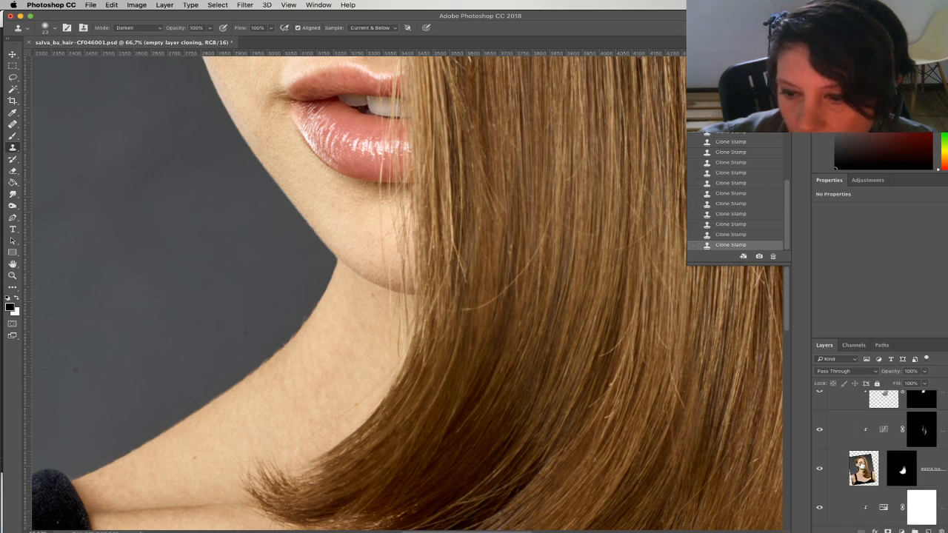
pyautogui.click(820, 469)
pyautogui.click(821, 469)
pyautogui.click(872, 469)
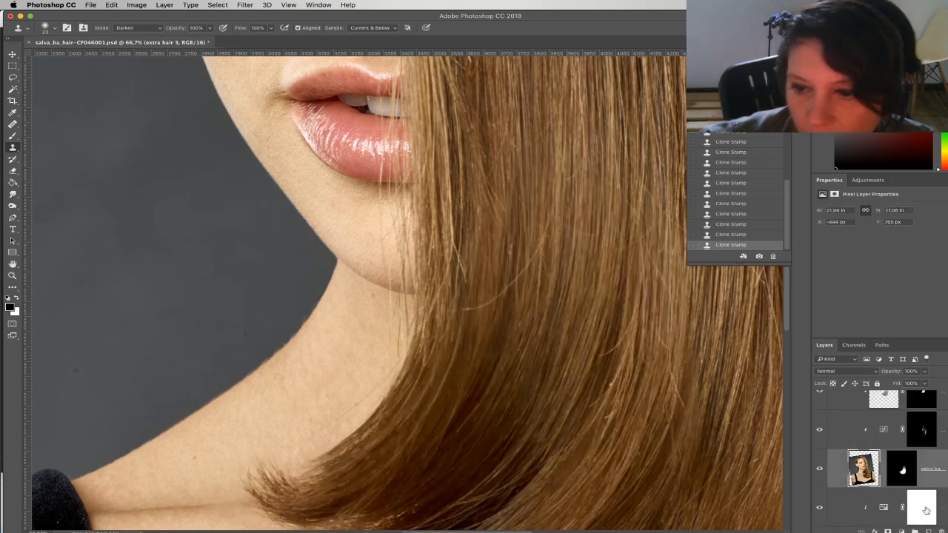
# Add an empty Darken layer clipped to extra hair 3 and set the Clone Stamp's mode to Normal
pyautogui.click(928, 531)
pyautogui.click(868, 371)
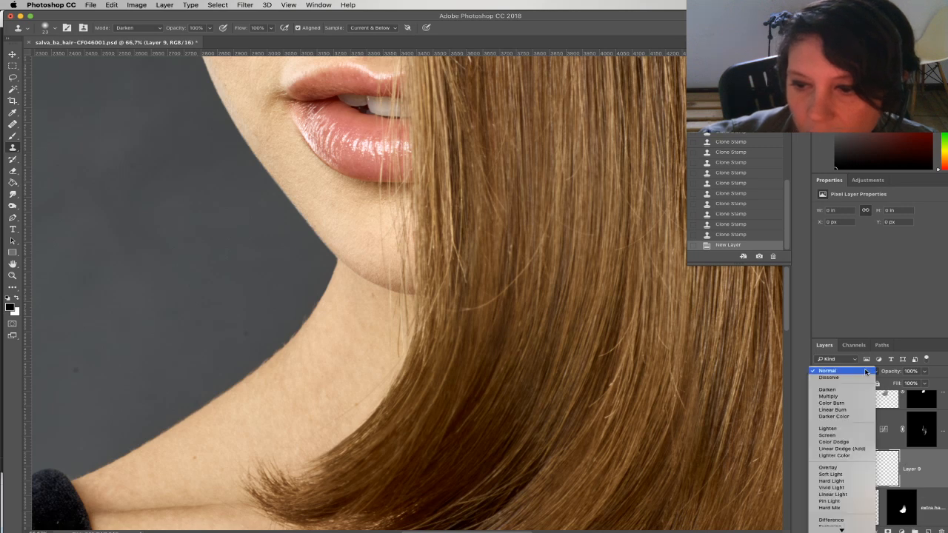
pyautogui.click(827, 390)
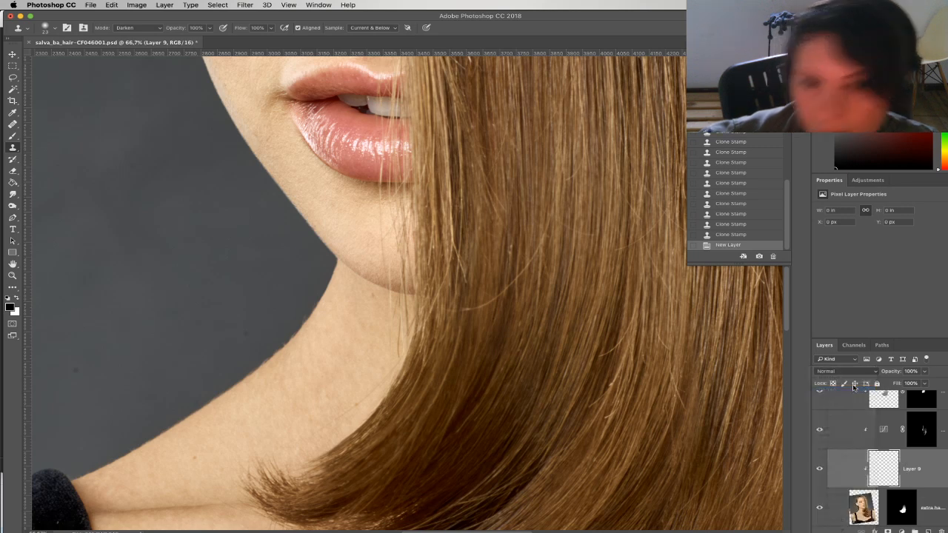
pyautogui.click(148, 28)
pyautogui.click(141, 12)
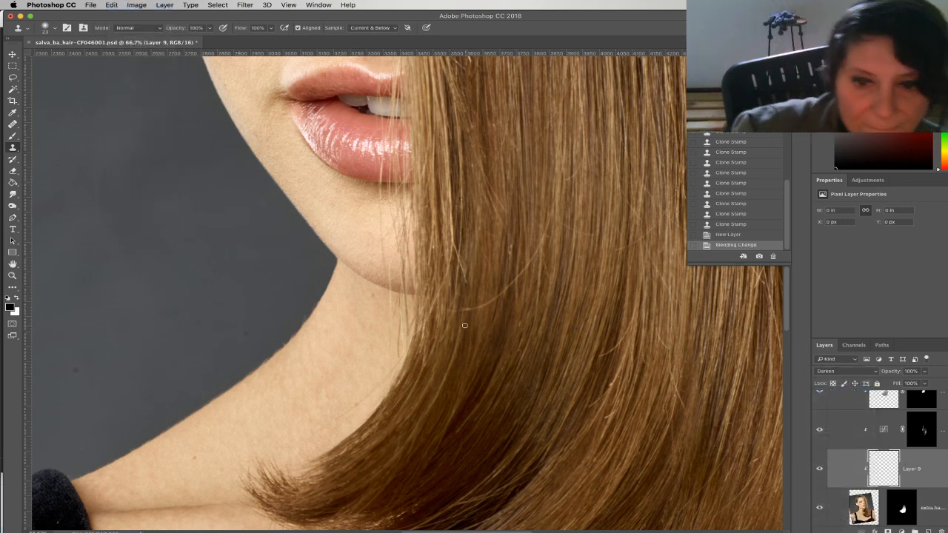
# Clone over the long curved stray hair below the chin on the clipped Darken layer, following the direction of the strands
pyautogui.moveTo(467, 320)
pyautogui.mouseDown()
pyautogui.moveTo(473, 283)
pyautogui.moveTo(463, 314)
pyautogui.moveTo(464, 297)
pyautogui.moveTo(451, 319)
pyautogui.mouseUp()
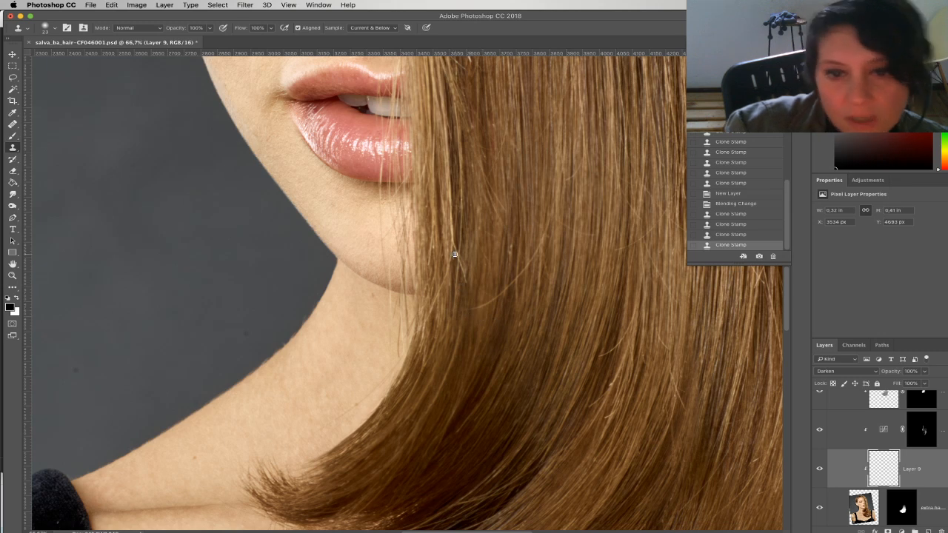
pyautogui.moveTo(457, 249); pyautogui.dragTo(460, 243)
pyautogui.press('super+z')
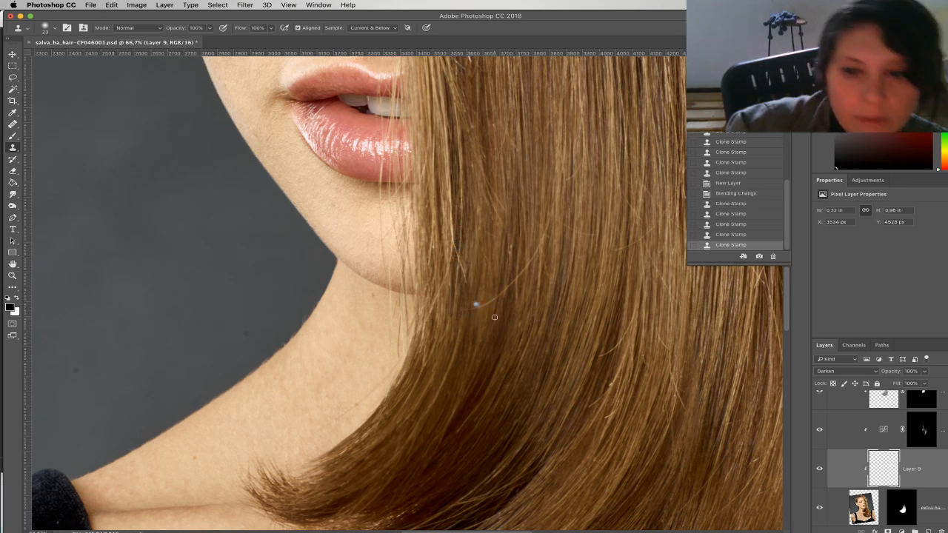
pyautogui.moveTo(485, 305)
pyautogui.mouseDown()
pyautogui.moveTo(476, 306)
pyautogui.moveTo(492, 311)
pyautogui.moveTo(510, 296)
pyautogui.mouseUp()
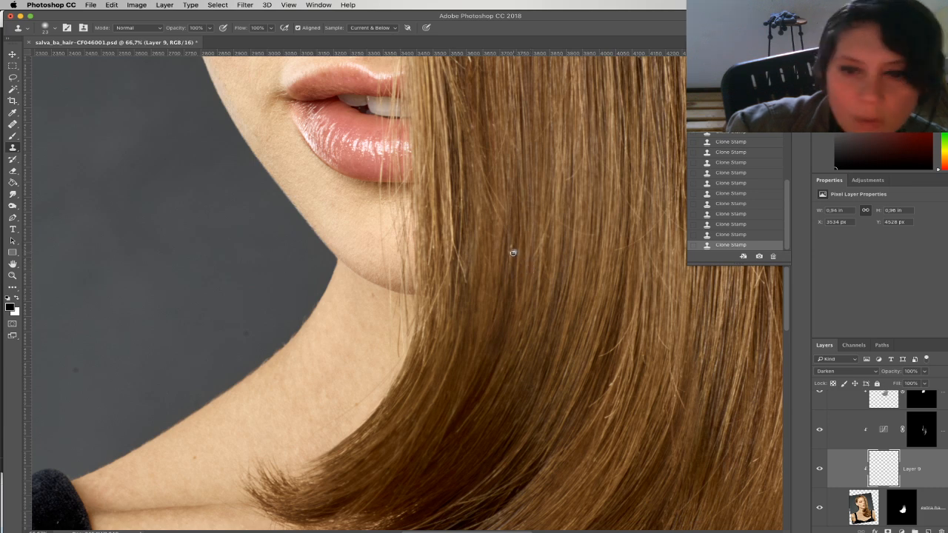
pyautogui.moveTo(509, 254); pyautogui.dragTo(506, 212)
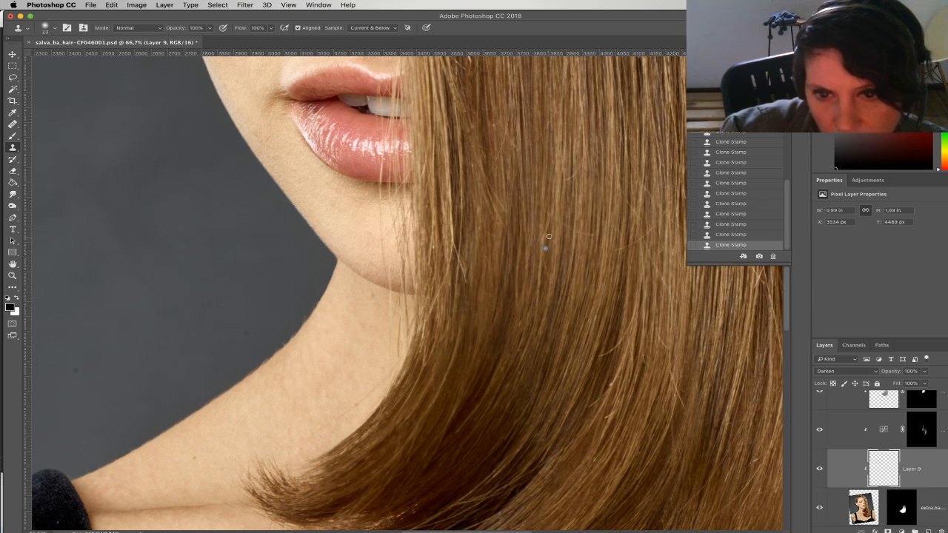
pyautogui.moveTo(543, 252)
pyautogui.mouseDown()
pyautogui.moveTo(546, 219)
pyautogui.moveTo(547, 245)
pyautogui.moveTo(546, 233)
pyautogui.mouseUp()
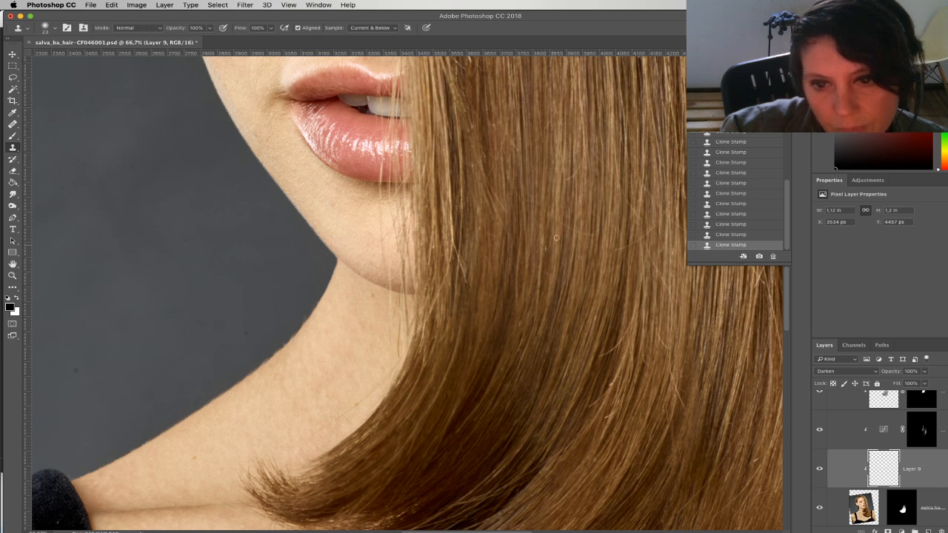
pyautogui.moveTo(592, 232); pyautogui.dragTo(589, 243)
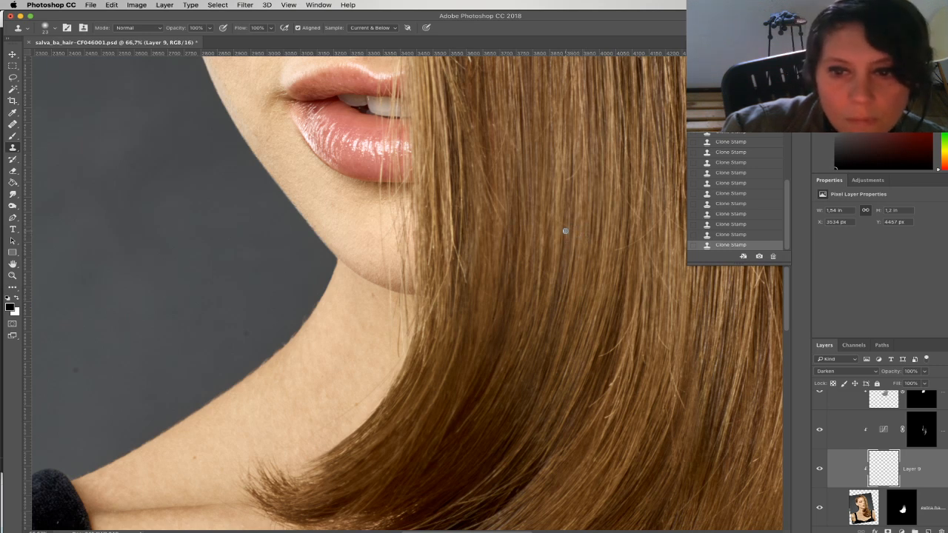
pyautogui.moveTo(565, 220); pyautogui.dragTo(572, 232)
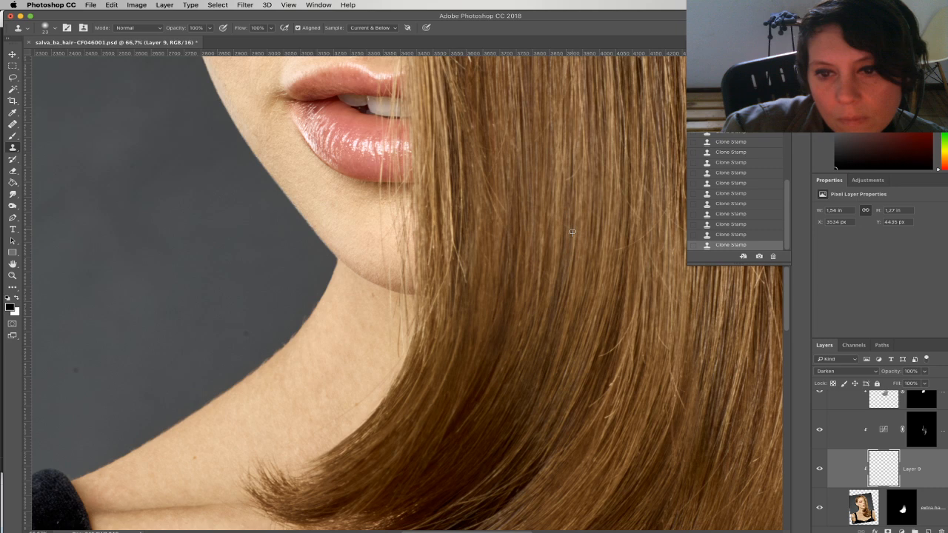
# Toggle extra hair 3 to check its extent and clone away the short stray hair crossing the lower lengths
pyautogui.moveTo(603, 328); pyautogui.dragTo(542, 275)
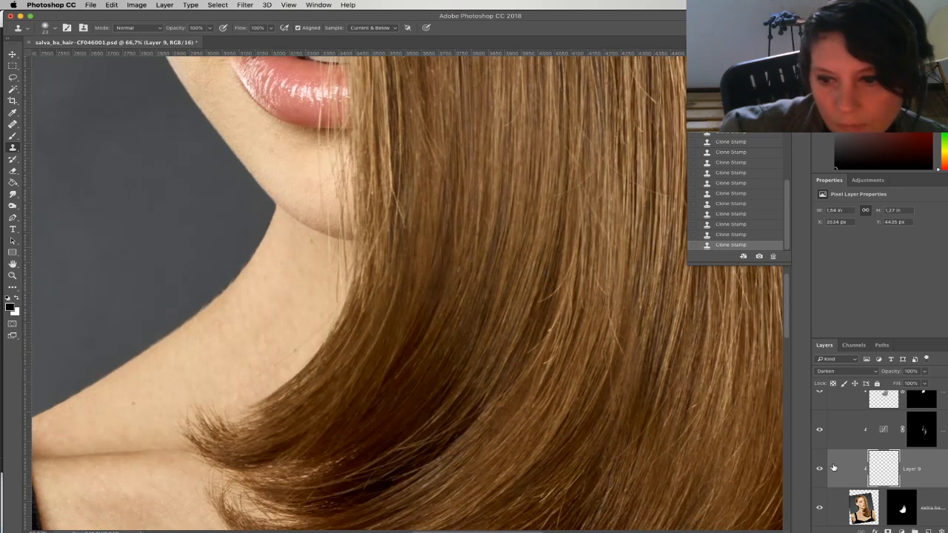
pyautogui.click(820, 508)
pyautogui.click(820, 508)
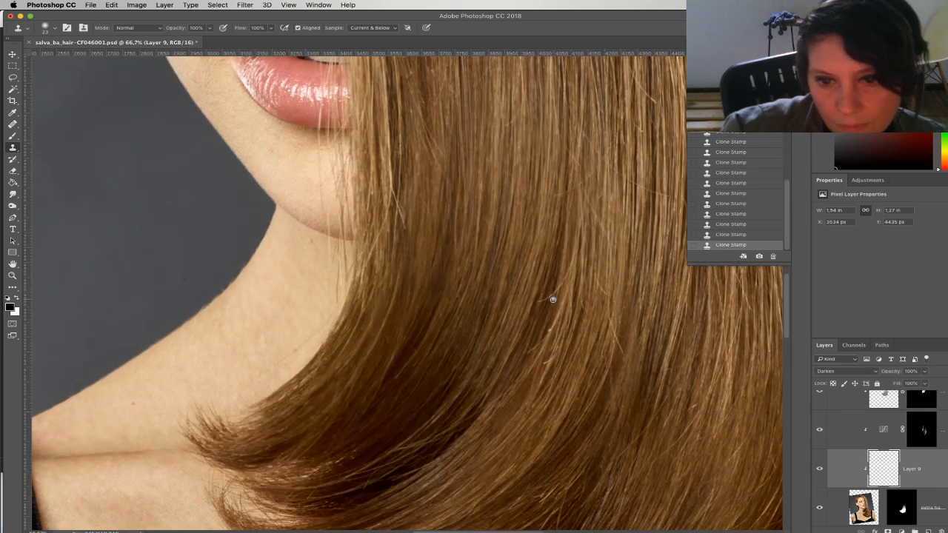
pyautogui.moveTo(541, 295); pyautogui.dragTo(563, 277)
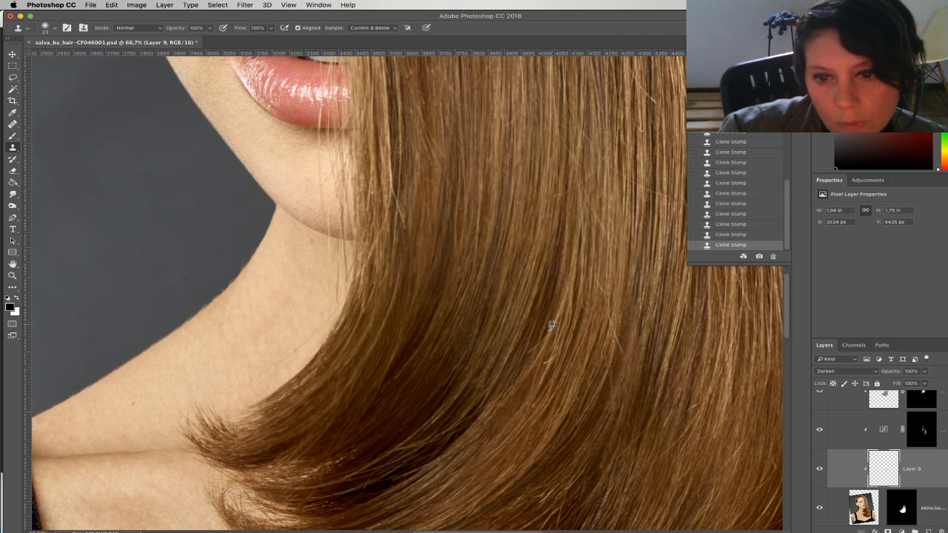
# Reduce the soft brush to 11 px and clone over the stray hairs crossing the dark curled ends above the chest
pyautogui.scroll(-5, 552, 325)
pyautogui.hscroll(-3, 552, 324)
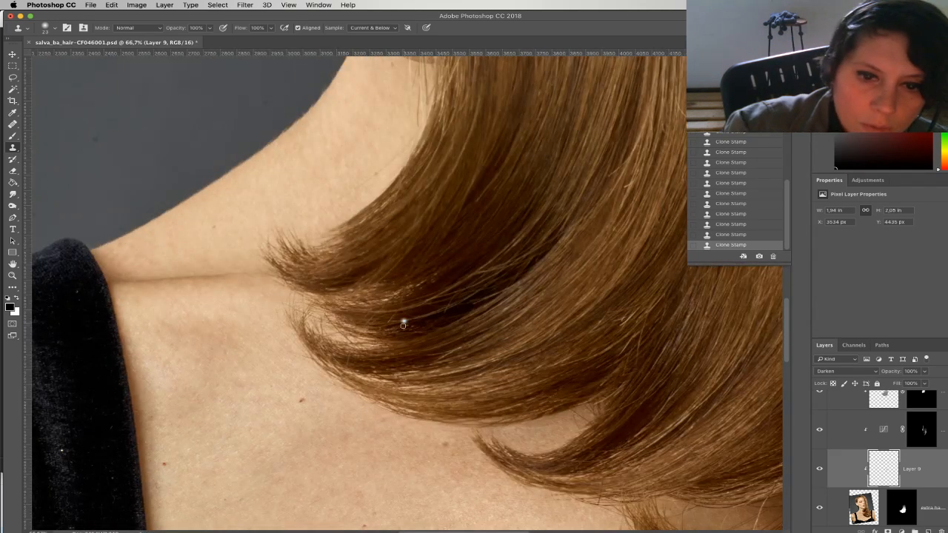
pyautogui.scroll(1, 410, 294)
pyautogui.press('super+plus')
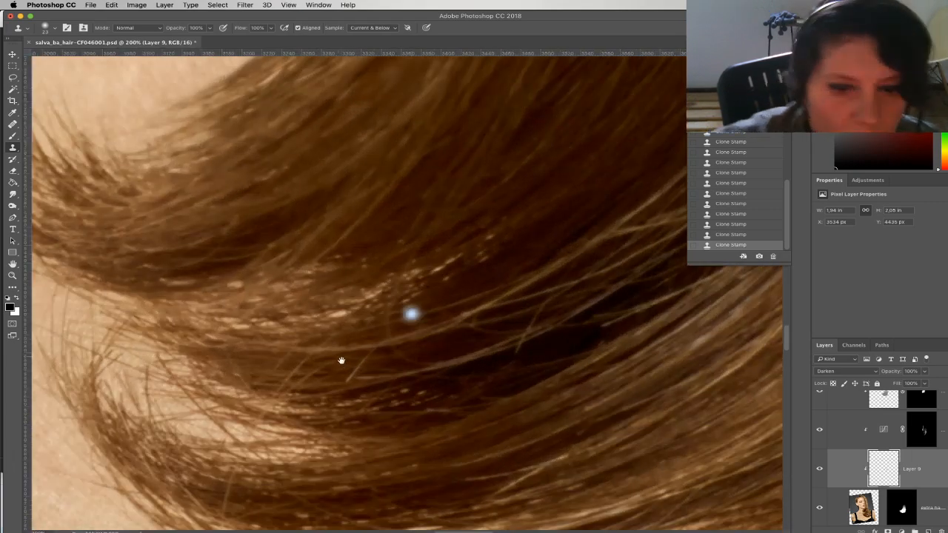
pyautogui.moveTo(410, 313); pyautogui.dragTo(315, 193)
pyautogui.rightClick(300, 294)
pyautogui.moveTo(354, 317); pyautogui.dragTo(350, 318)
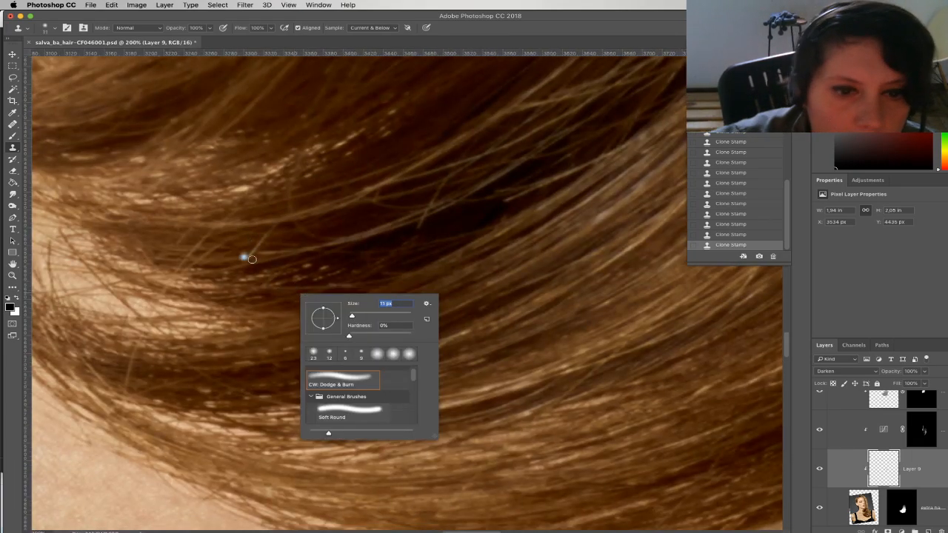
pyautogui.moveTo(261, 251); pyautogui.dragTo(249, 247)
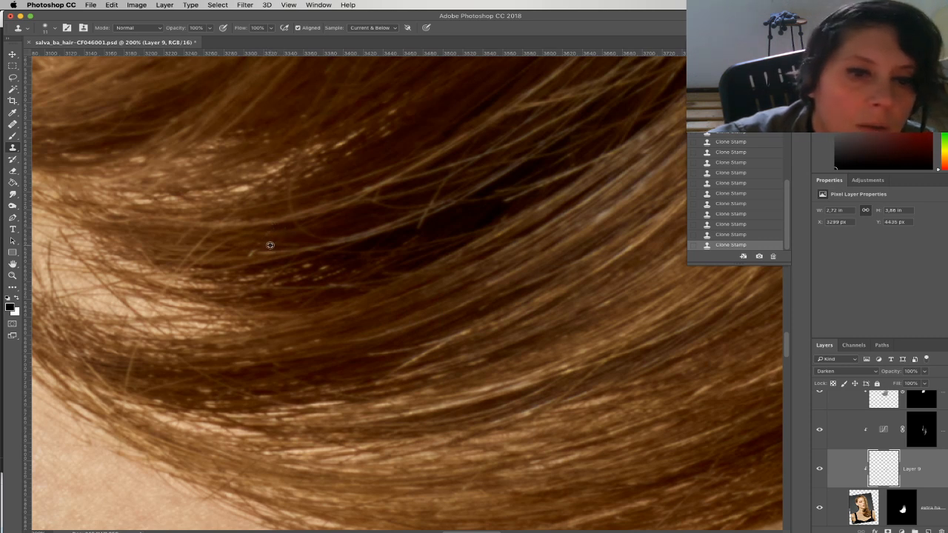
pyautogui.moveTo(243, 252)
pyautogui.mouseDown()
pyautogui.moveTo(198, 256)
pyautogui.moveTo(181, 240)
pyautogui.mouseUp()
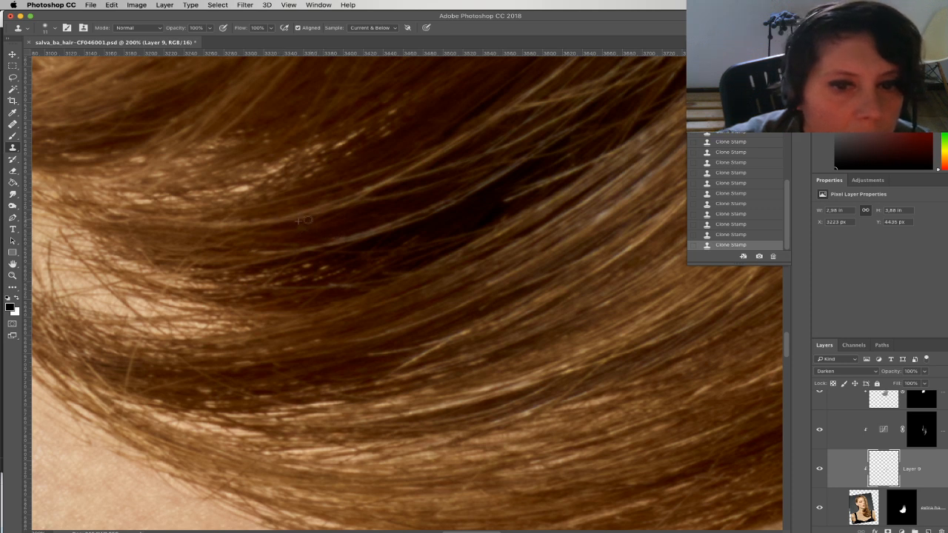
pyautogui.keyDown('alt'); pyautogui.click(133, 376); pyautogui.keyUp('alt')
pyautogui.moveTo(127, 374)
pyautogui.mouseDown()
pyautogui.moveTo(142, 395)
pyautogui.moveTo(117, 371)
pyautogui.mouseUp()
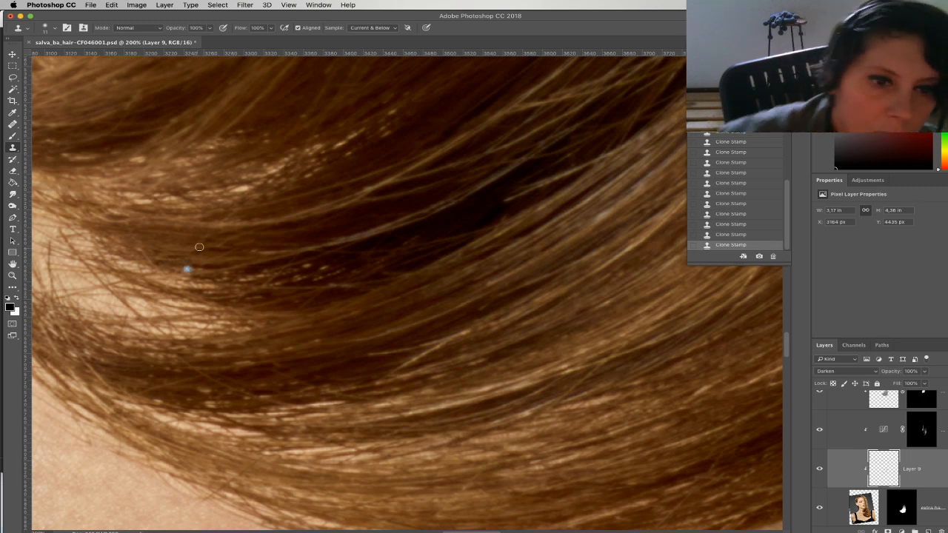
# Review the cleaned hair ends as a whole, toggling the extra hair 3 layer off and on for comparison
pyautogui.press('super+minus')
pyautogui.press('super+minus')
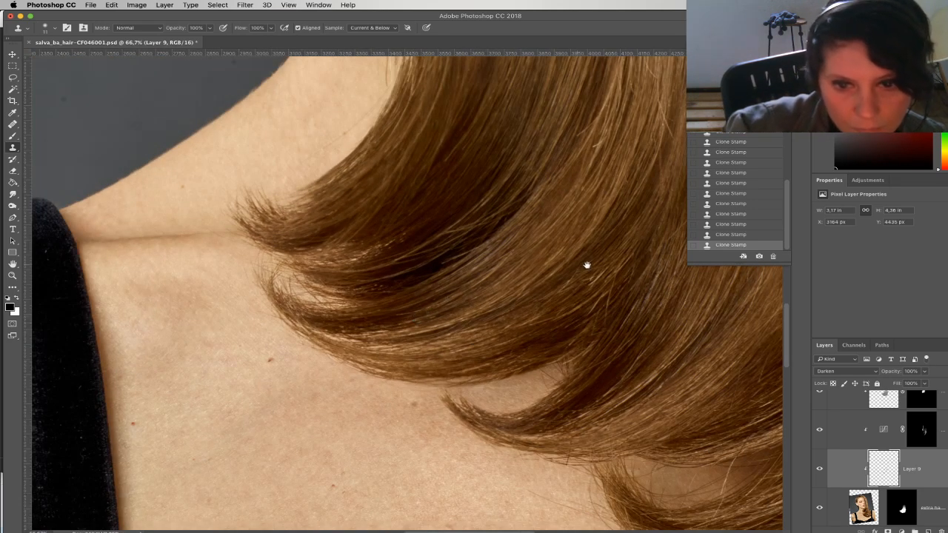
pyautogui.moveTo(548, 250); pyautogui.dragTo(525, 334)
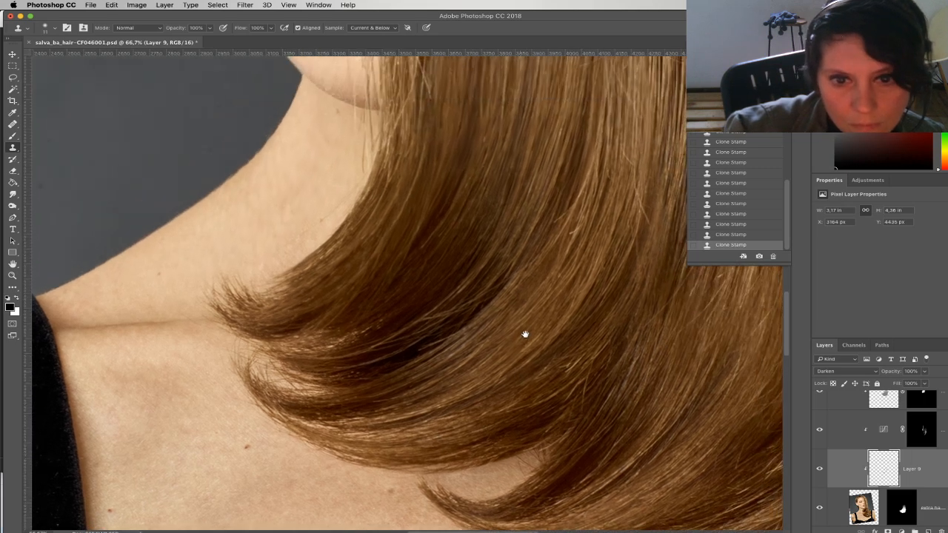
pyautogui.click(820, 508)
pyautogui.click(820, 508)
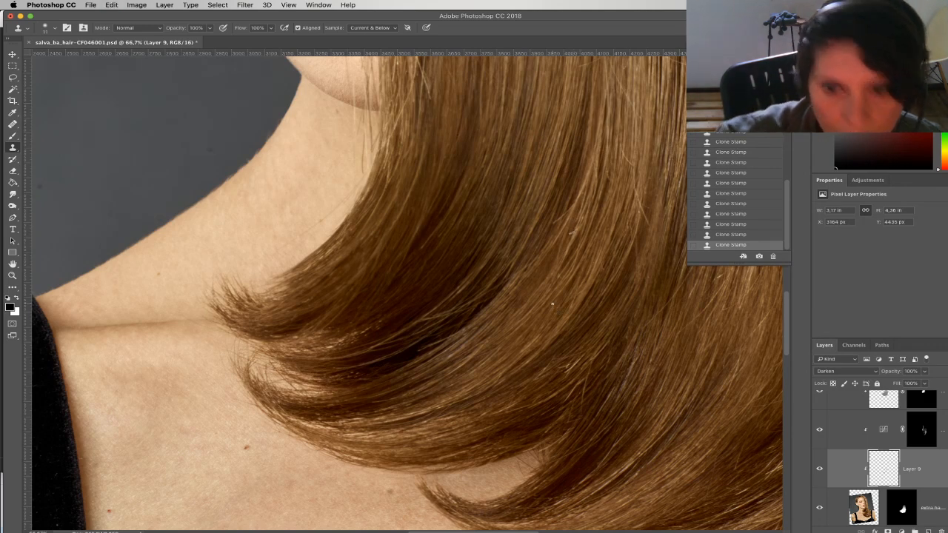
# Clone over the light stray hair branching off the strands in the middle of the lower lengths at 200% zoom
pyautogui.press('super+plus')
pyautogui.press('super+plus')
pyautogui.moveTo(527, 248)
pyautogui.mouseDown()
pyautogui.moveTo(473, 245)
pyautogui.moveTo(445, 355)
pyautogui.mouseUp()
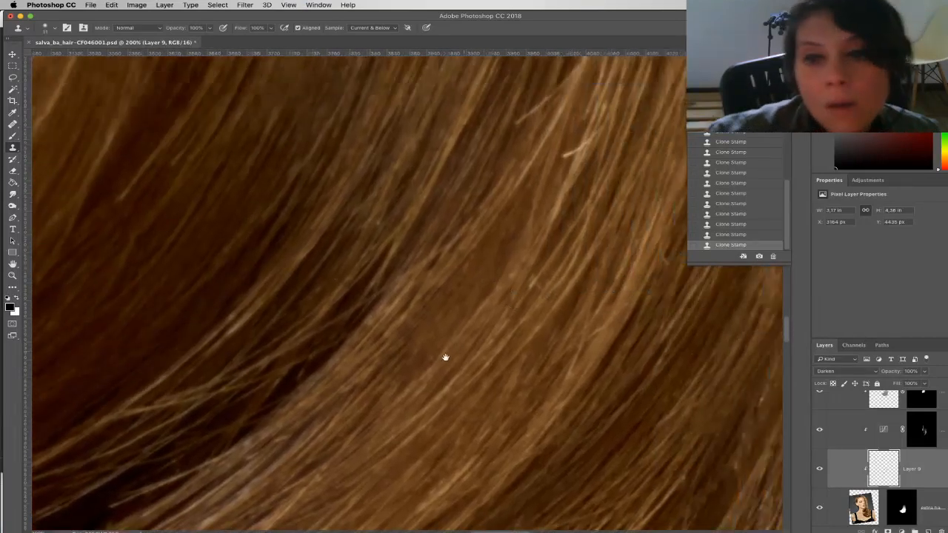
pyautogui.moveTo(426, 271); pyautogui.dragTo(443, 263)
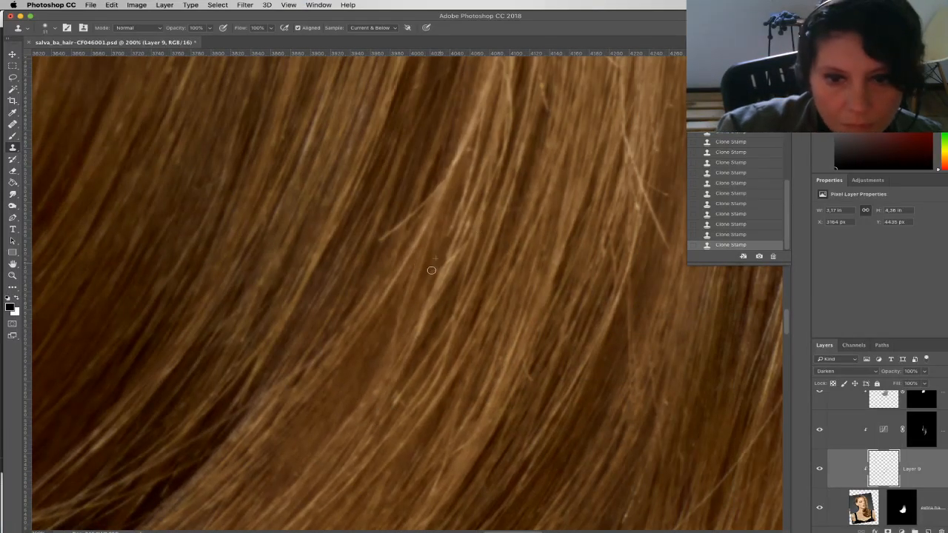
pyautogui.press('super+z')
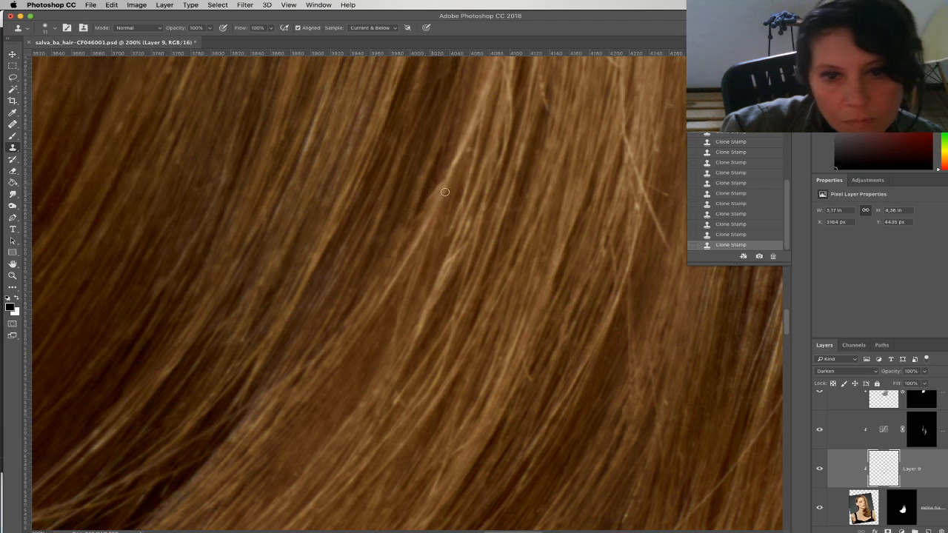
# Clone over the fine stray hairs in the neighbouring section, reducing the soft brush to 7 px for the diagonal hair's tip
pyautogui.moveTo(465, 210); pyautogui.dragTo(453, 231)
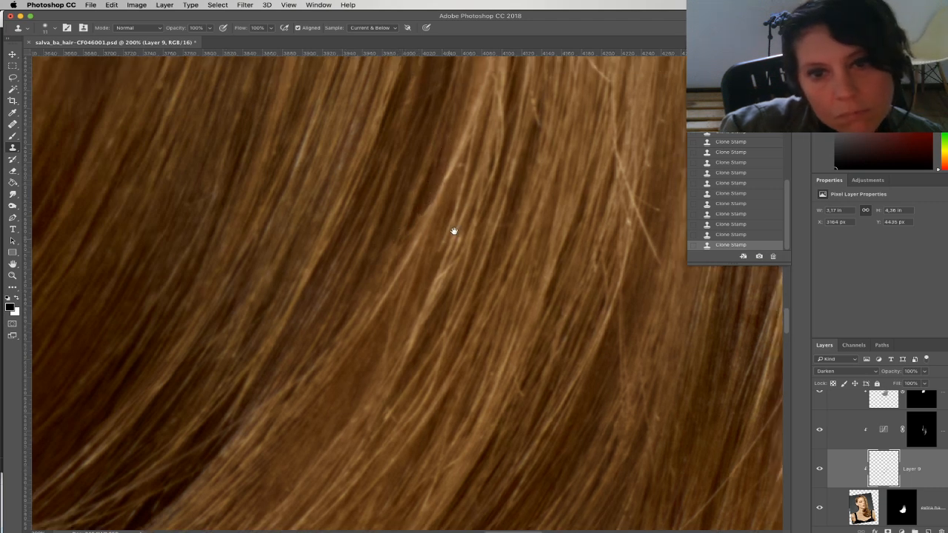
pyautogui.moveTo(516, 266); pyautogui.dragTo(380, 270)
pyautogui.moveTo(377, 316); pyautogui.dragTo(378, 308)
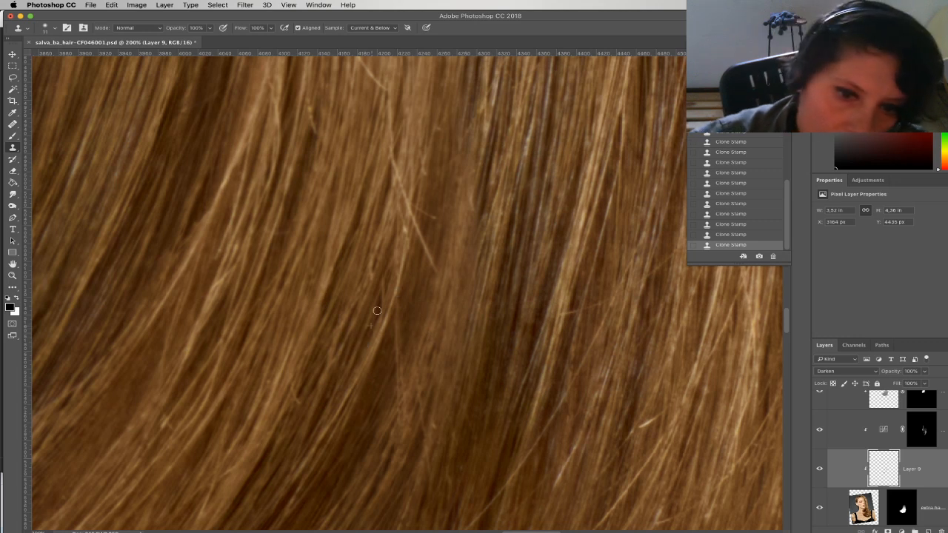
pyautogui.rightClick(384, 326)
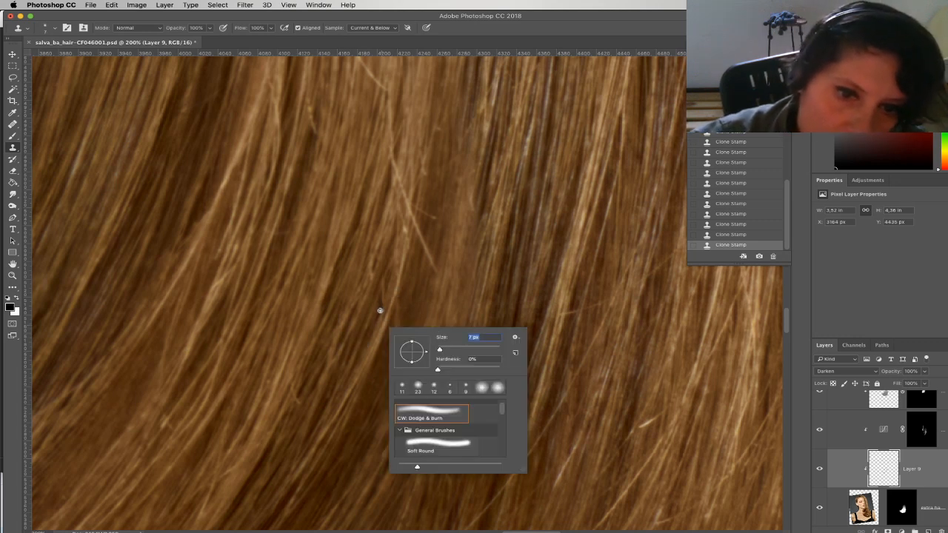
pyautogui.press('Return')
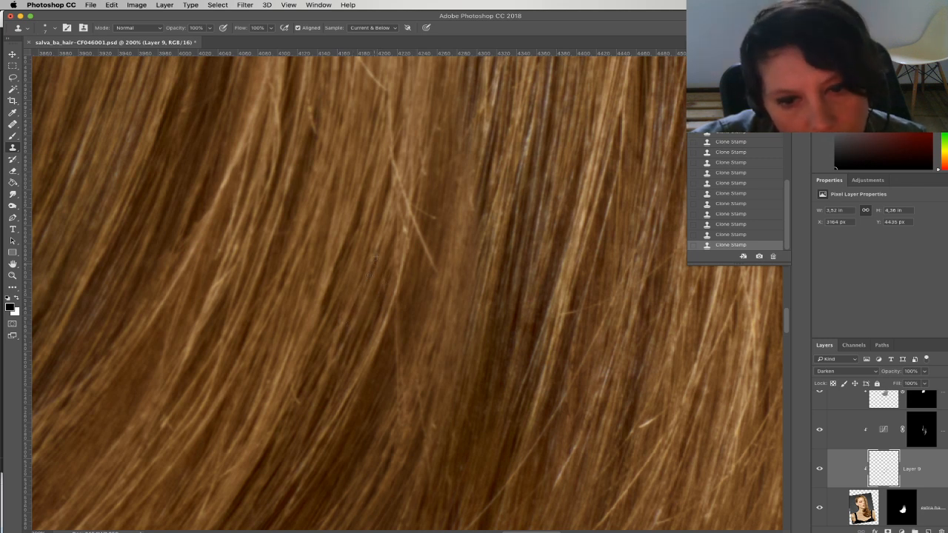
pyautogui.moveTo(437, 269); pyautogui.dragTo(433, 258)
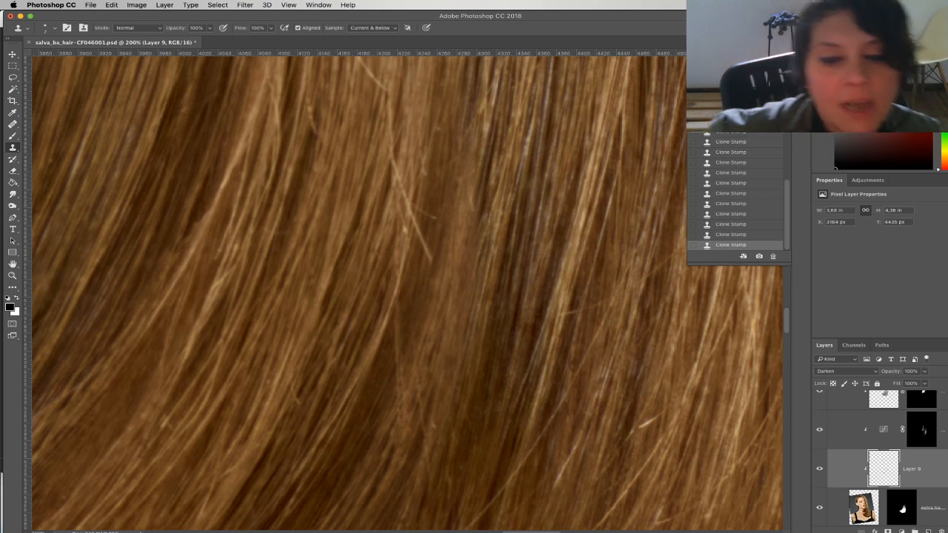
# Clone out the bright stray strands crossing the central lock of hair on Layer 9 with small Clone Stamp strokes
pyautogui.scroll(-4, 358, 312)
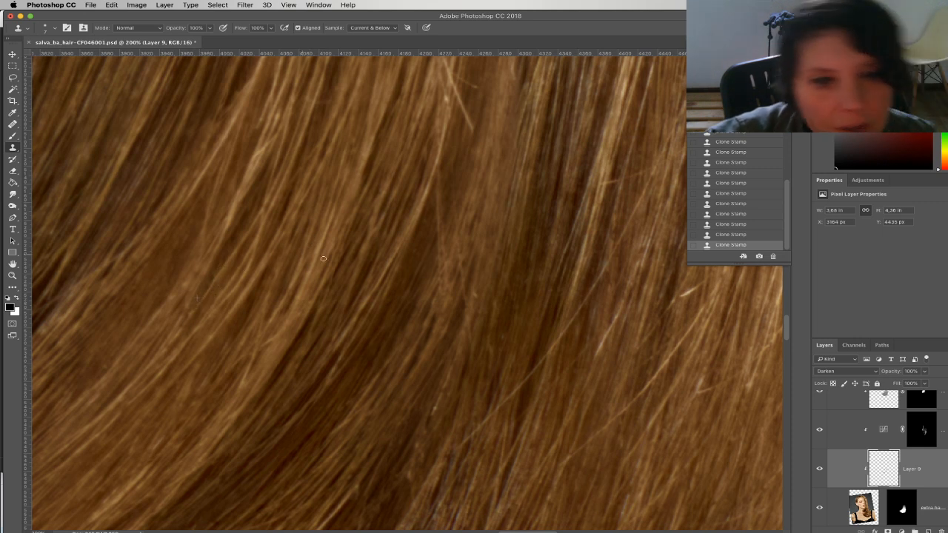
pyautogui.hscroll(5, 323, 259)
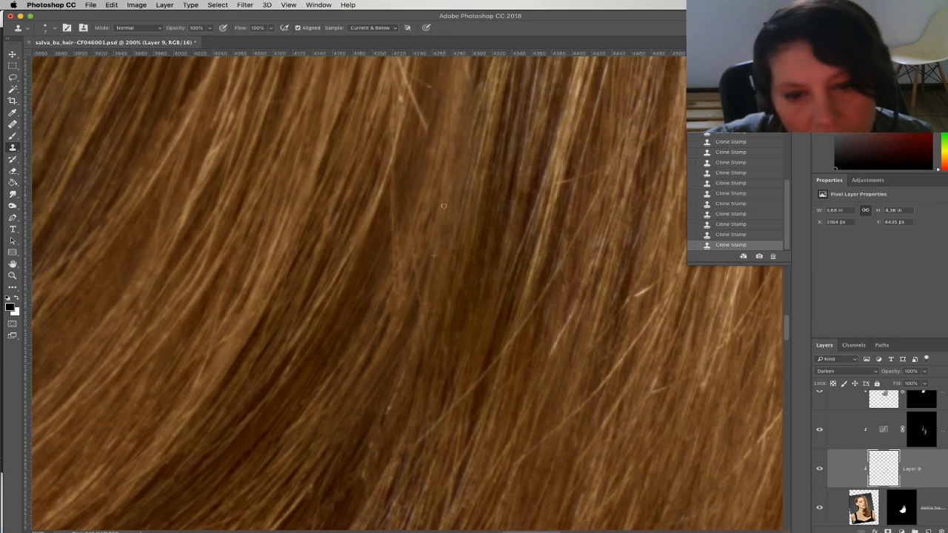
pyautogui.scroll(5, 444, 219)
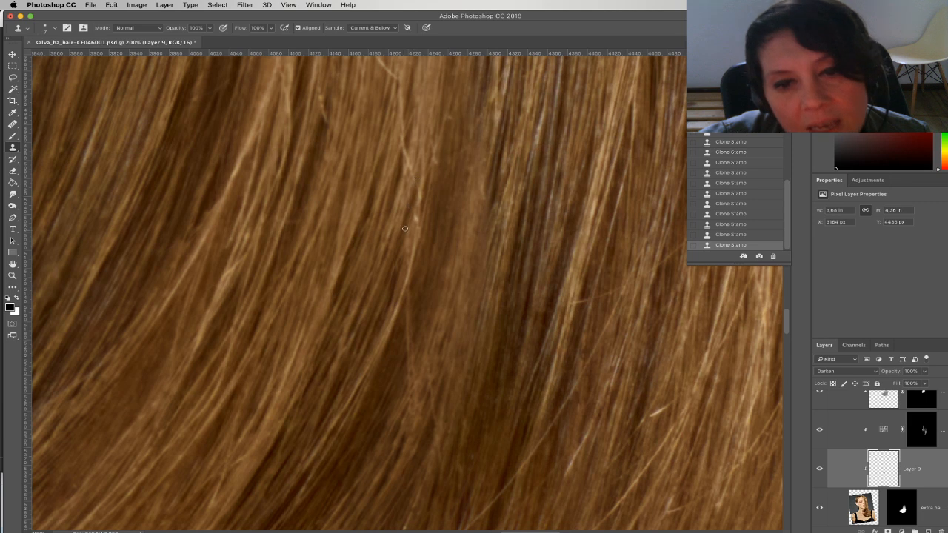
pyautogui.keyDown('alt'); pyautogui.click(439, 161); pyautogui.keyUp('alt')
pyautogui.click(428, 188)
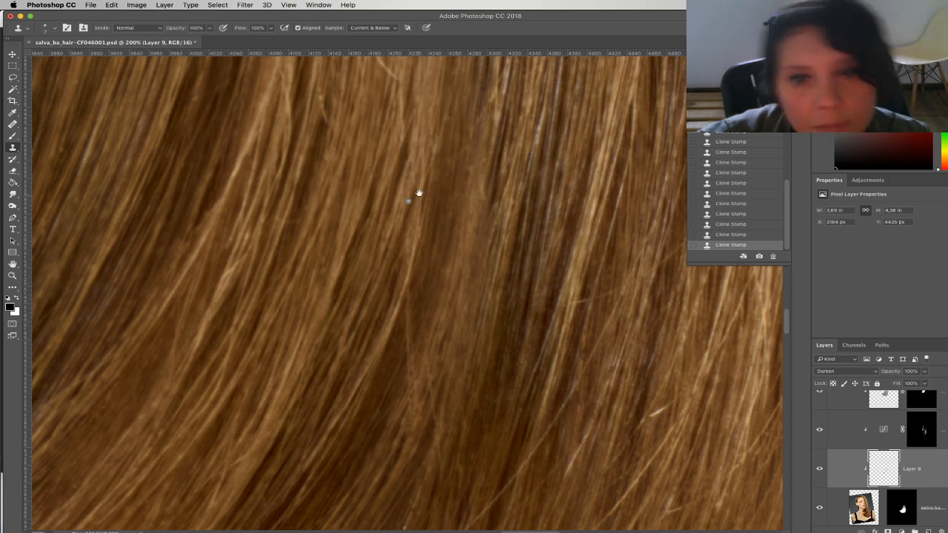
pyautogui.moveTo(417, 192); pyautogui.dragTo(434, 256)
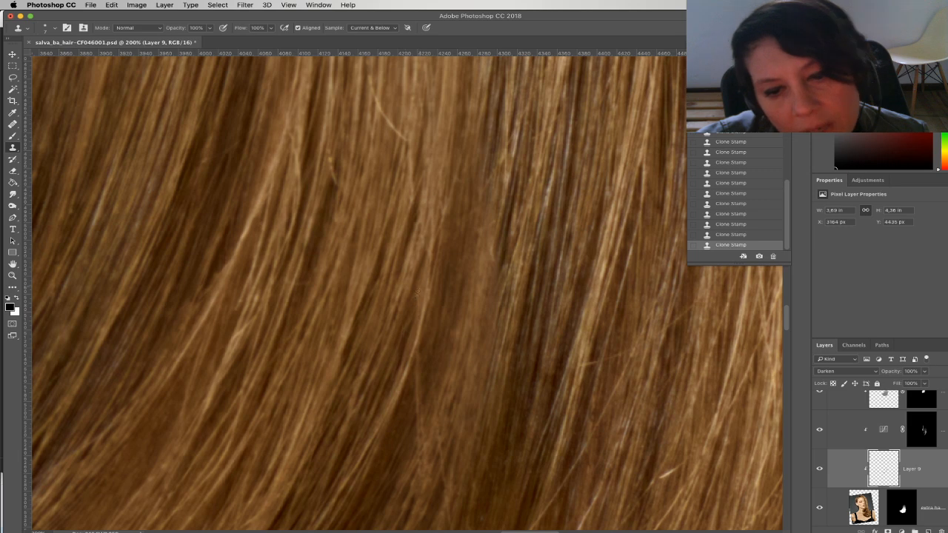
pyautogui.scroll(3, 412, 266)
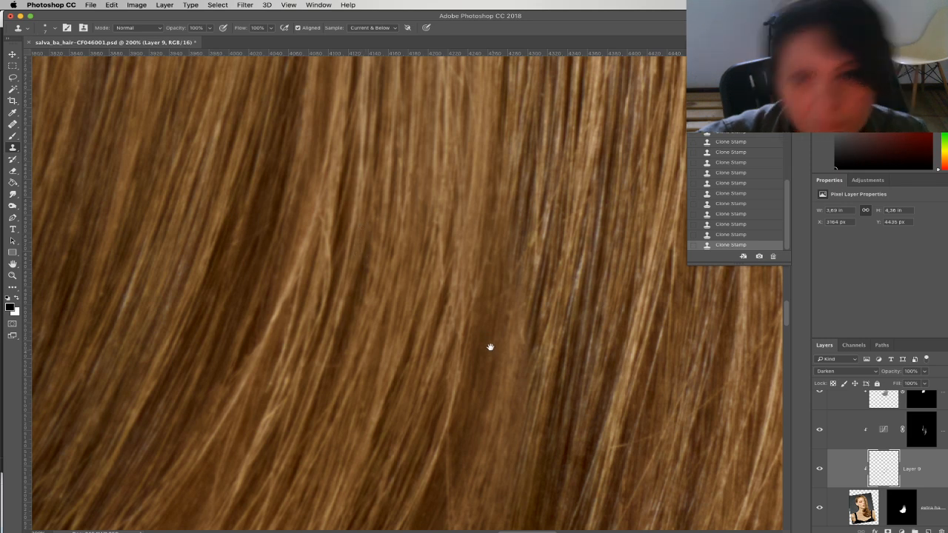
pyautogui.moveTo(490, 347); pyautogui.dragTo(432, 334)
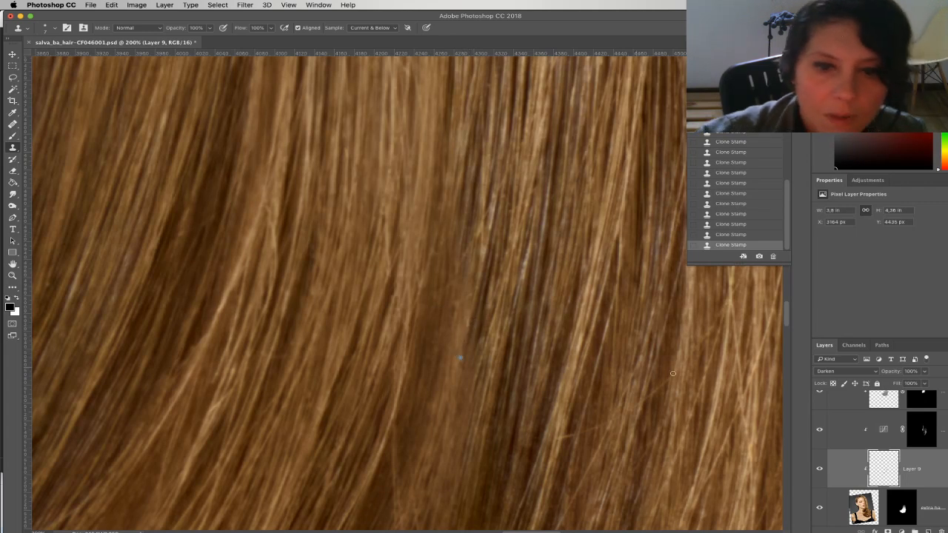
# Create a new empty layer at the top of the "empty layer cloning" group
pyautogui.scroll(6, 863, 453)
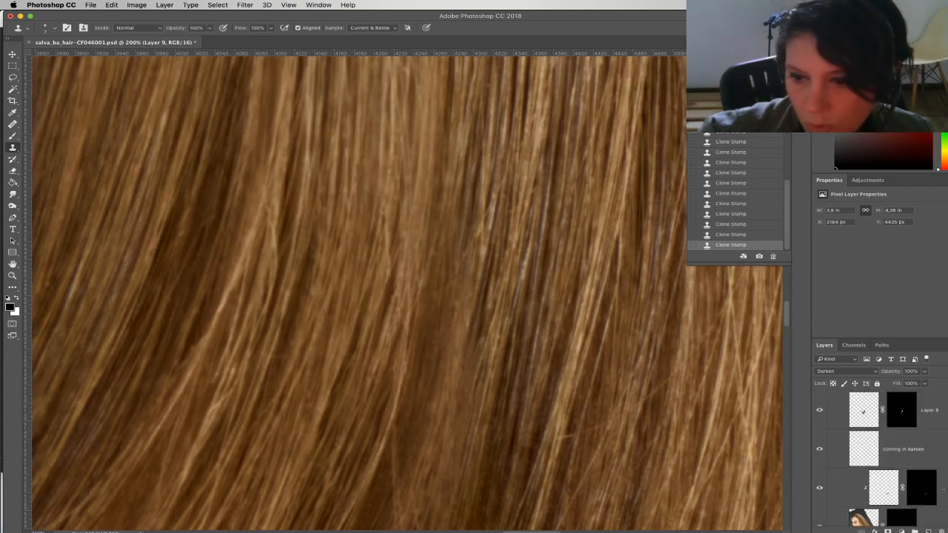
pyautogui.click(826, 417)
pyautogui.click(830, 416)
pyautogui.click(928, 531)
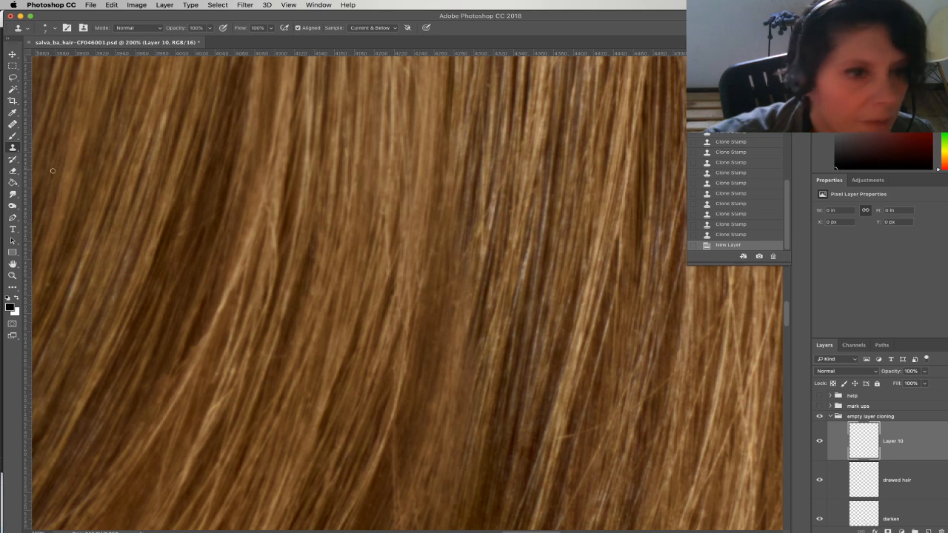
# Smudge short fine strands along the central lock at 100% strength, sampling all layers
pyautogui.click(12, 194)
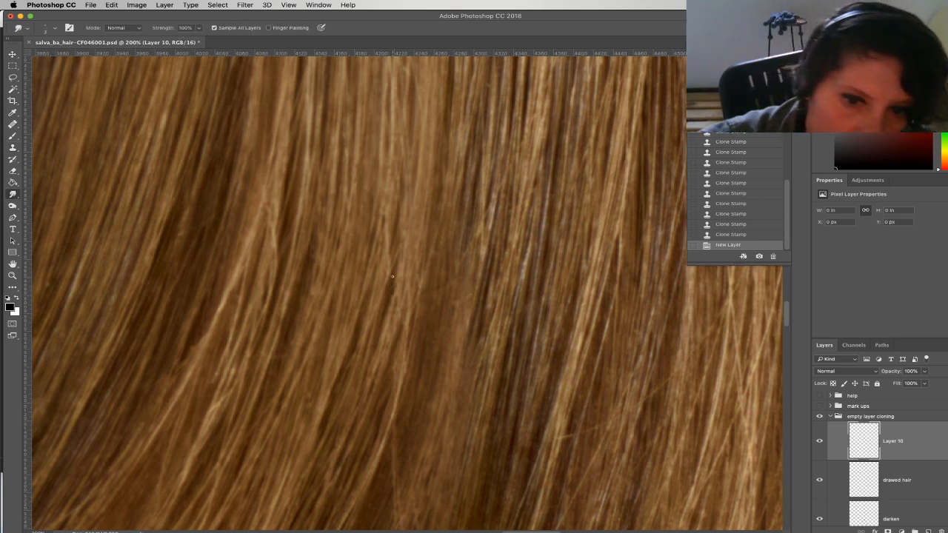
pyautogui.moveTo(390, 294); pyautogui.dragTo(399, 311)
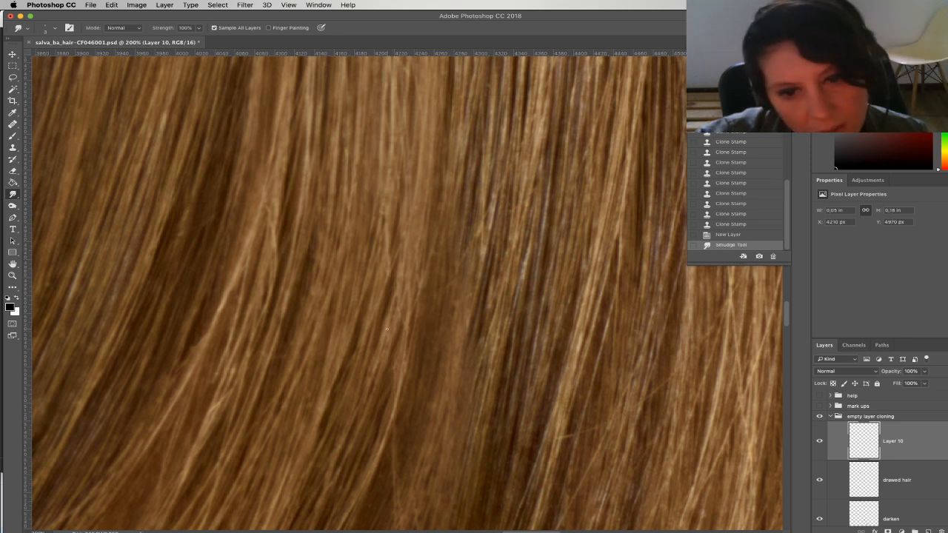
pyautogui.moveTo(407, 253); pyautogui.dragTo(385, 349)
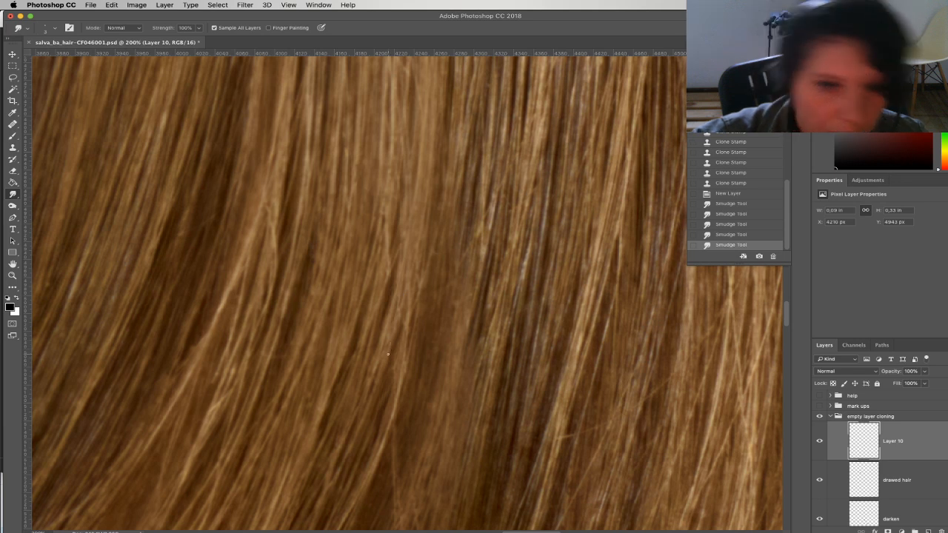
pyautogui.moveTo(374, 383); pyautogui.dragTo(381, 359)
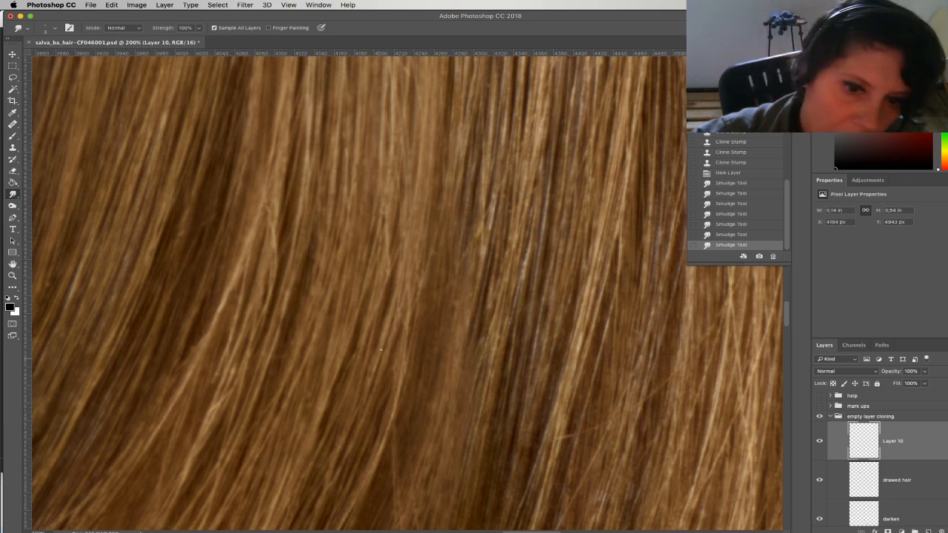
pyautogui.moveTo(372, 323)
pyautogui.mouseDown()
pyautogui.moveTo(382, 238)
pyautogui.moveTo(382, 276)
pyautogui.mouseUp()
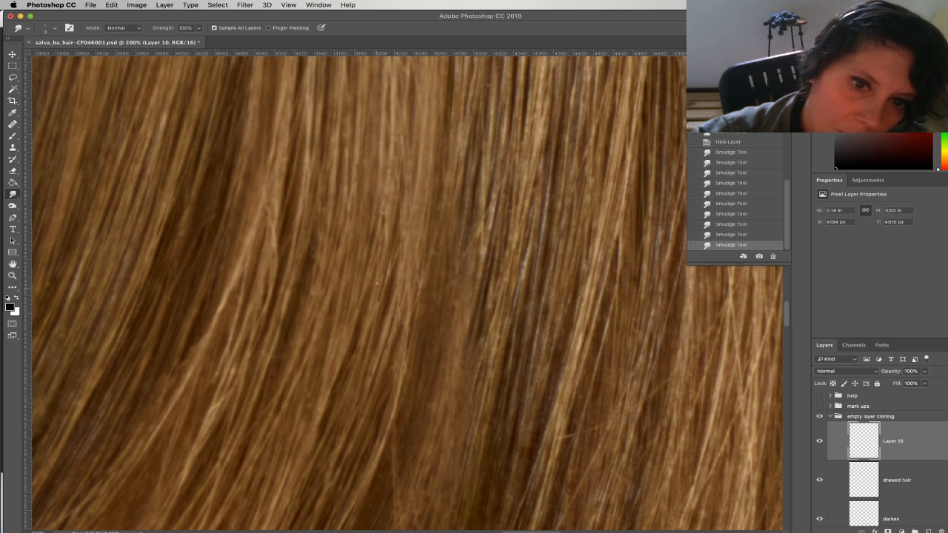
# Undo unwanted smudge strokes and extend the smudged strands upward along the central lock
pyautogui.hotkey('ctrl', 'z')
pyautogui.moveTo(381, 276); pyautogui.dragTo(386, 236)
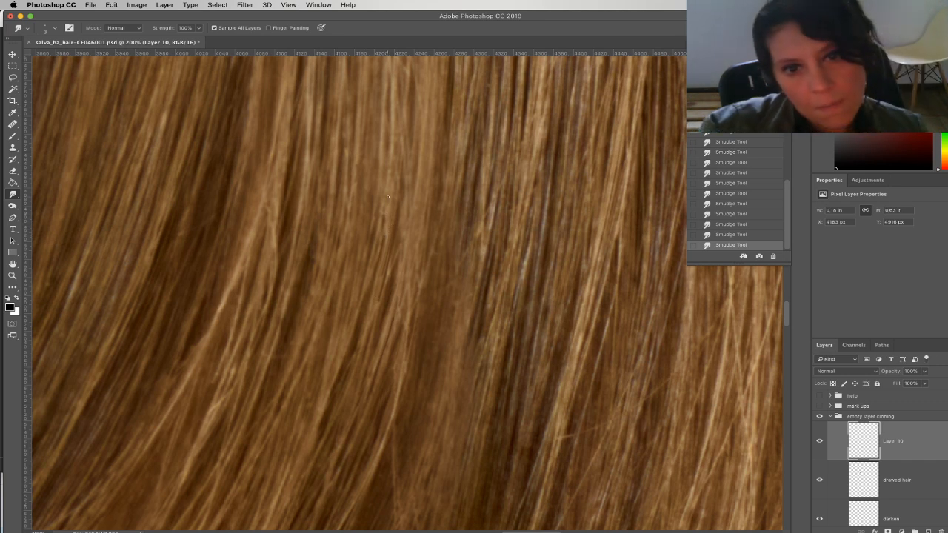
pyautogui.hotkey('ctrl', 'z')
pyautogui.moveTo(385, 228); pyautogui.dragTo(394, 166)
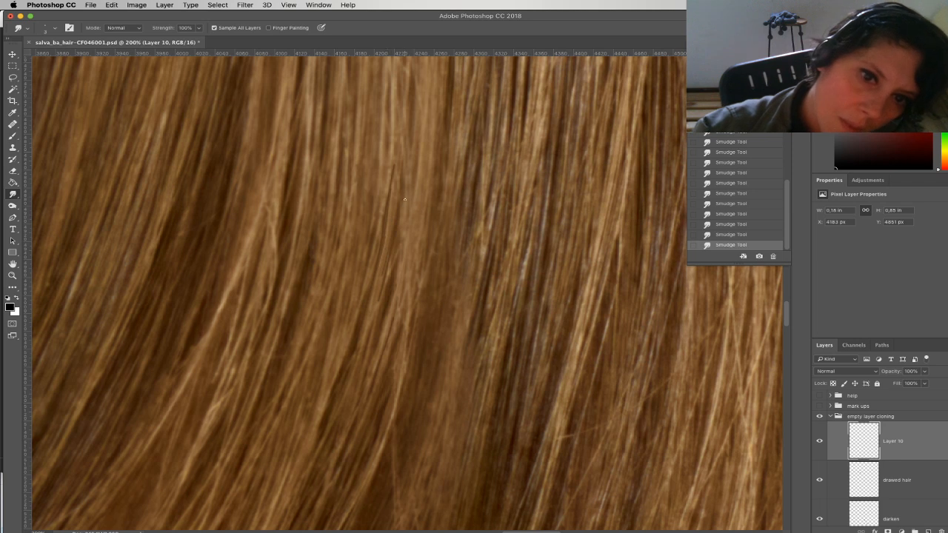
pyautogui.moveTo(406, 161); pyautogui.dragTo(413, 106)
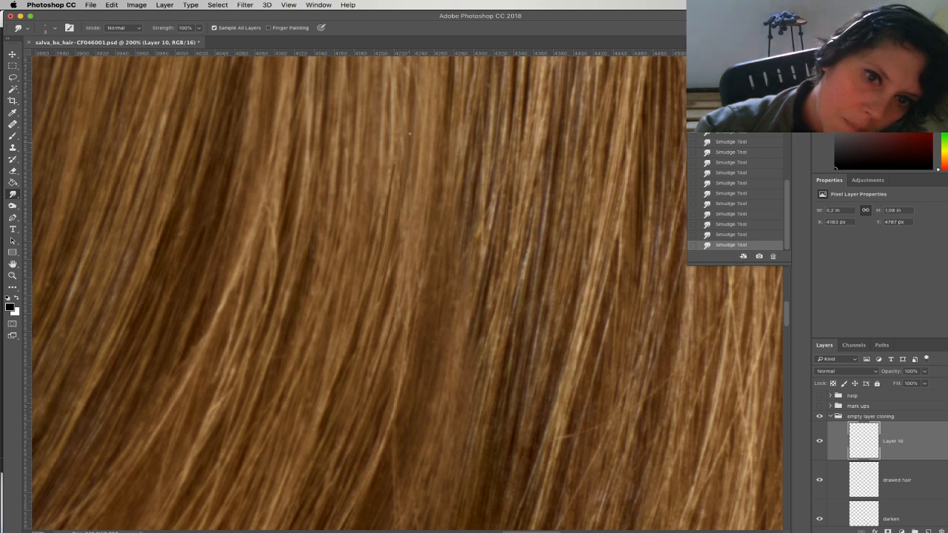
pyautogui.moveTo(412, 91); pyautogui.dragTo(403, 174)
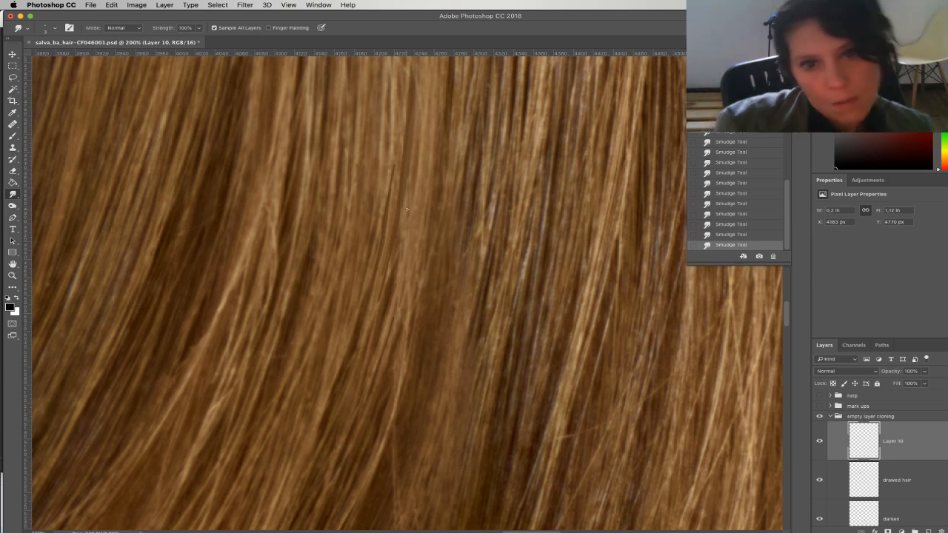
pyautogui.moveTo(400, 281); pyautogui.dragTo(387, 330)
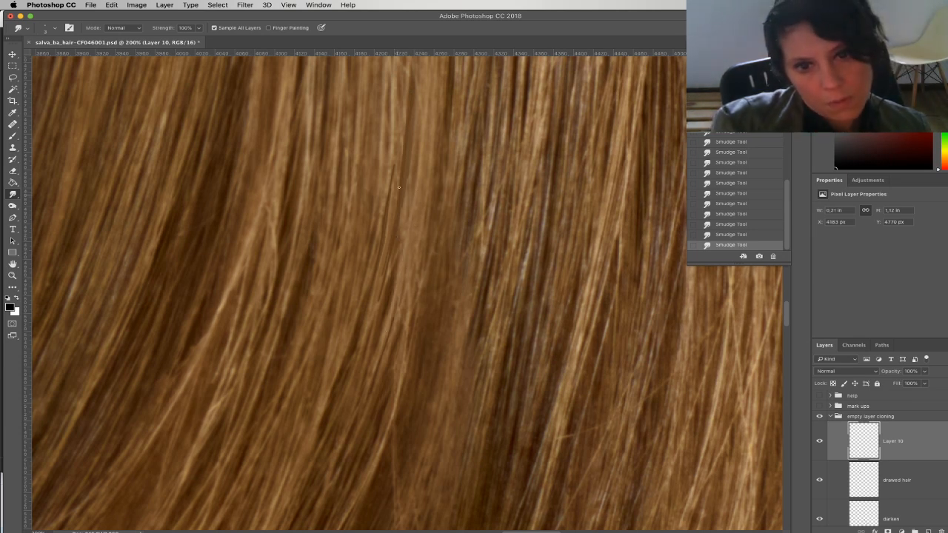
# Smudge longer strands along the lower-left side of the central lock, undoing the strokes that do not blend
pyautogui.moveTo(369, 374); pyautogui.dragTo(399, 229)
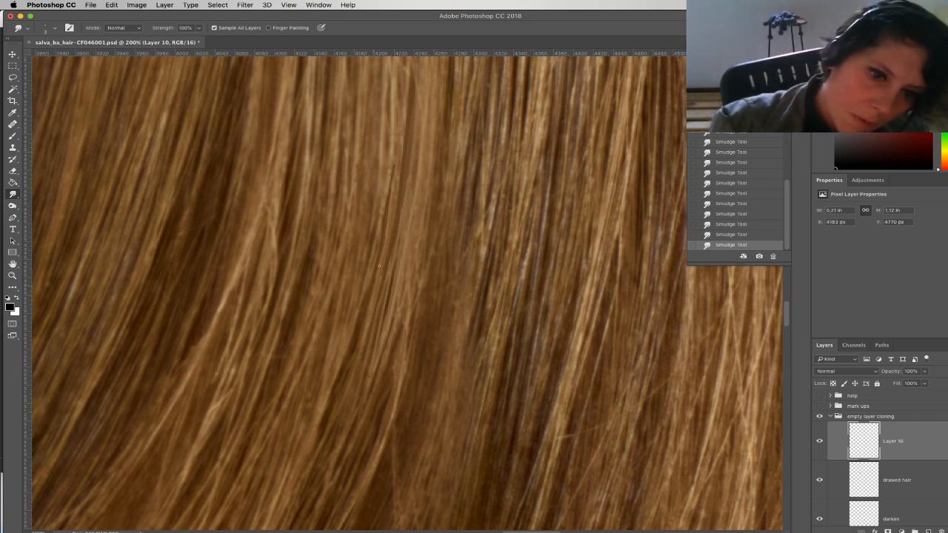
pyautogui.moveTo(343, 396); pyautogui.dragTo(383, 240)
pyautogui.press('super+z')
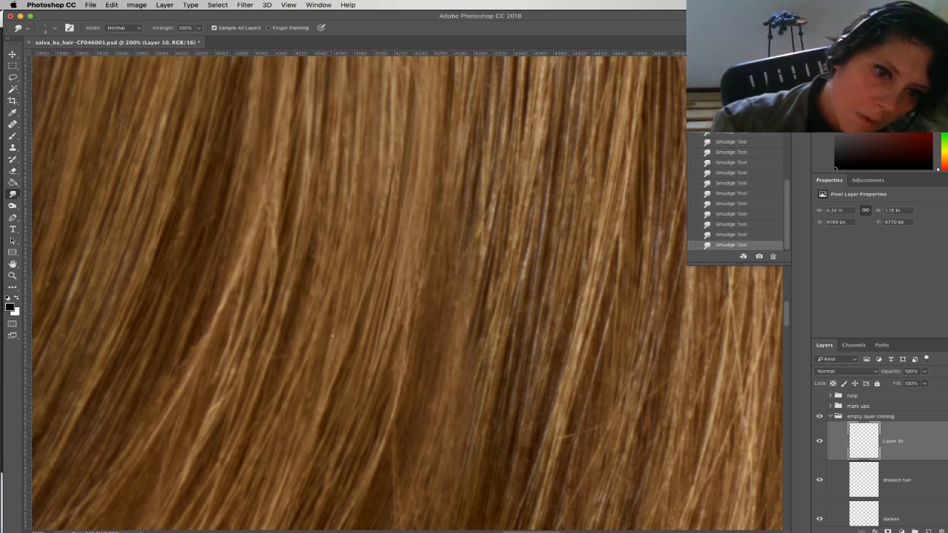
pyautogui.press('super+z')
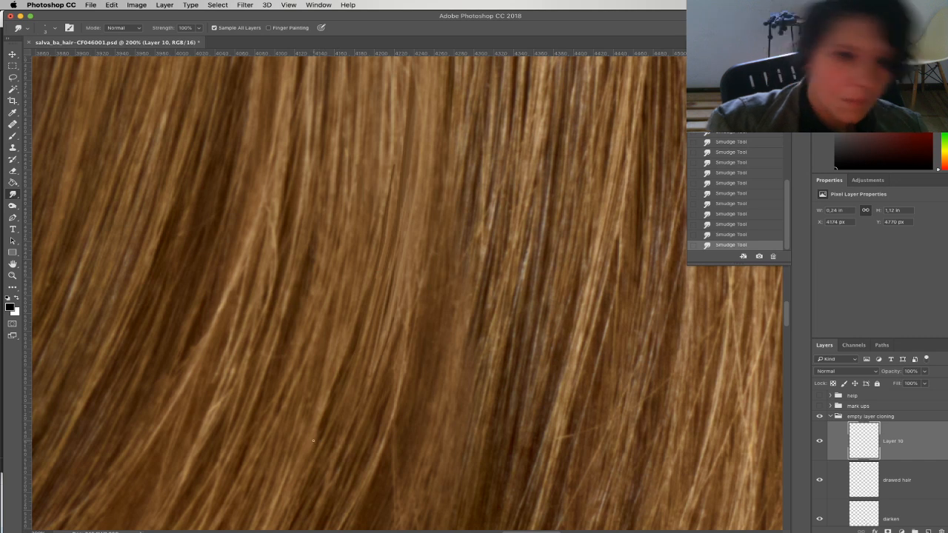
pyautogui.moveTo(350, 337); pyautogui.dragTo(349, 352)
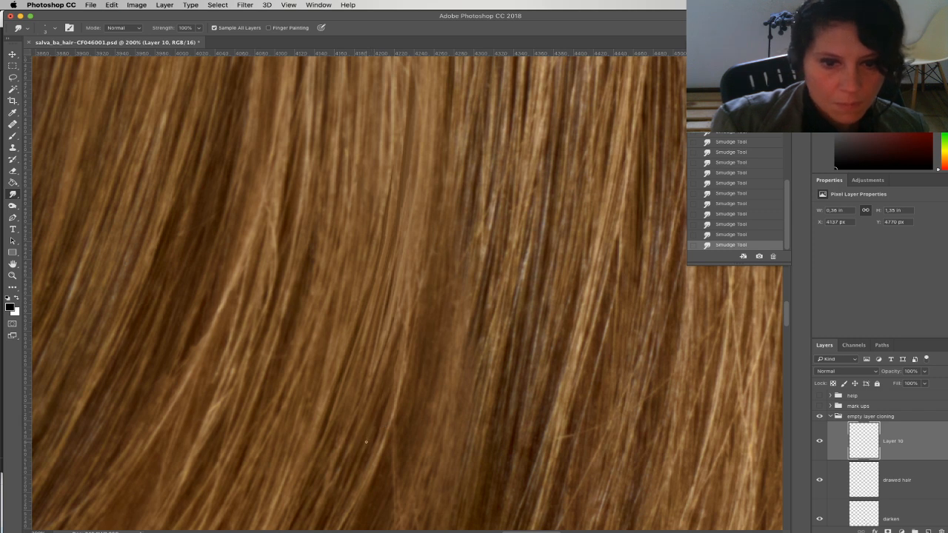
# Add another new layer and smudge long thin strands down the lower part of the central lock, following the hair direction
pyautogui.press('alt+shift+super+n')
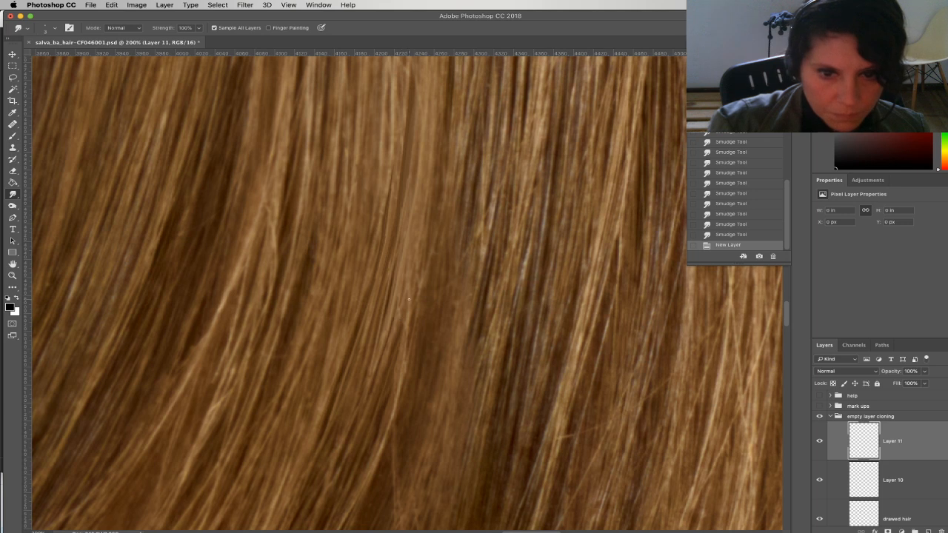
pyautogui.moveTo(409, 305); pyautogui.dragTo(374, 455)
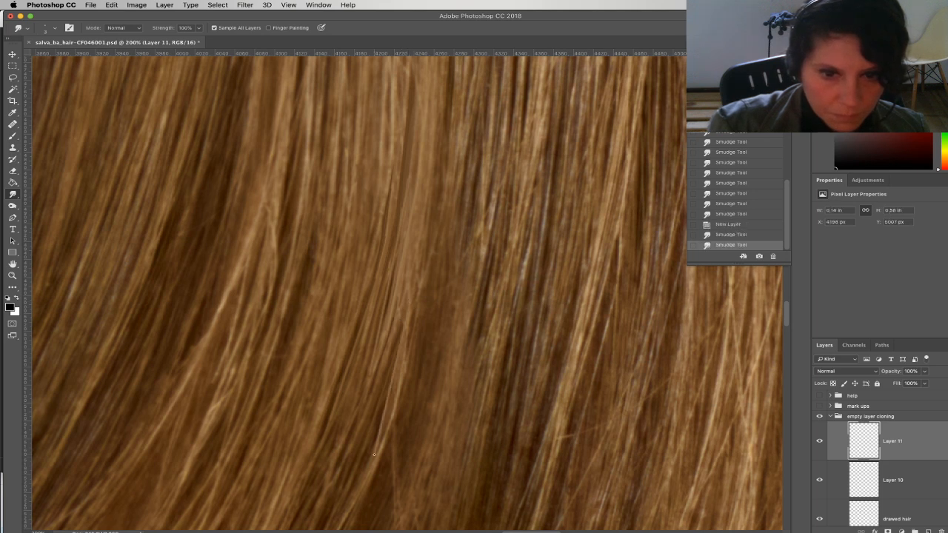
pyautogui.press('super+z')
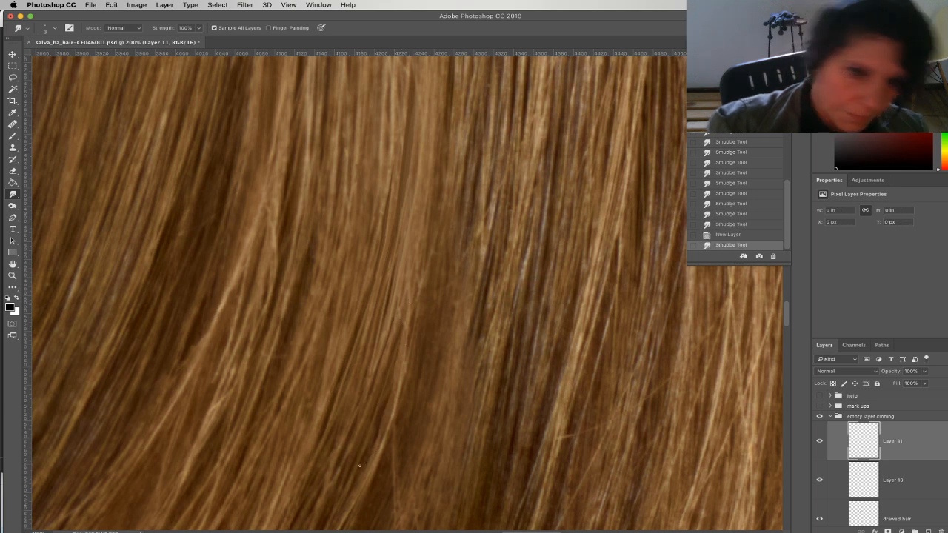
pyautogui.moveTo(413, 280); pyautogui.dragTo(346, 488)
pyautogui.moveTo(406, 291)
pyautogui.mouseDown()
pyautogui.moveTo(340, 470)
pyautogui.moveTo(350, 430)
pyautogui.mouseUp()
pyautogui.moveTo(394, 311); pyautogui.dragTo(332, 476)
pyautogui.moveTo(400, 339); pyautogui.dragTo(391, 355)
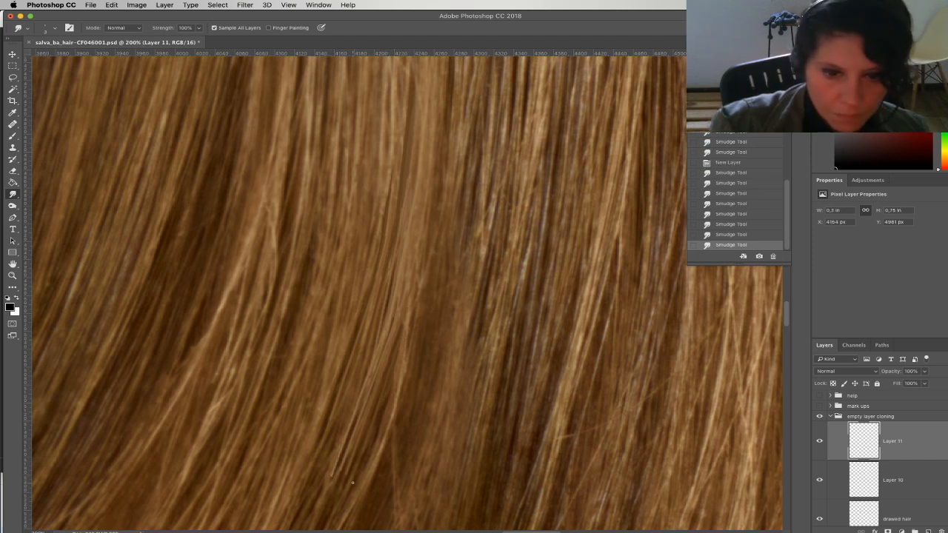
pyautogui.moveTo(400, 318); pyautogui.dragTo(363, 446)
pyautogui.moveTo(405, 330); pyautogui.dragTo(374, 452)
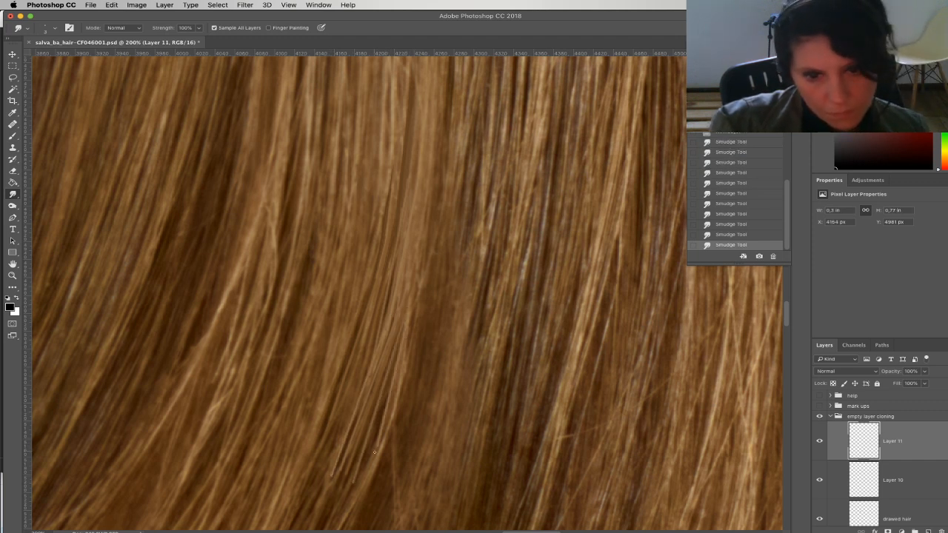
# Soften the lower tips of the smudged strands with a 108 px Eraser at 0% hardness and 43% opacity
pyautogui.moveTo(427, 249); pyautogui.dragTo(454, 172)
pyautogui.click(12, 171)
pyautogui.rightClick(400, 390)
pyautogui.click(478, 413)
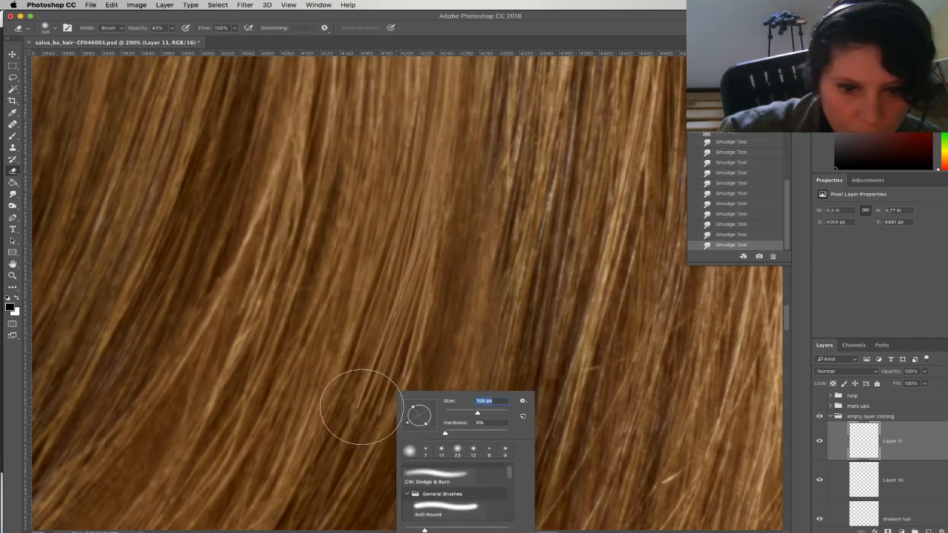
pyautogui.click(363, 408)
pyautogui.click(368, 414)
pyautogui.click(392, 408)
pyautogui.click(371, 417)
pyautogui.click(381, 392)
pyautogui.click(389, 384)
pyautogui.click(398, 376)
# Merge Layer 11 down into Layer 10
pyautogui.moveTo(478, 226); pyautogui.dragTo(423, 271)
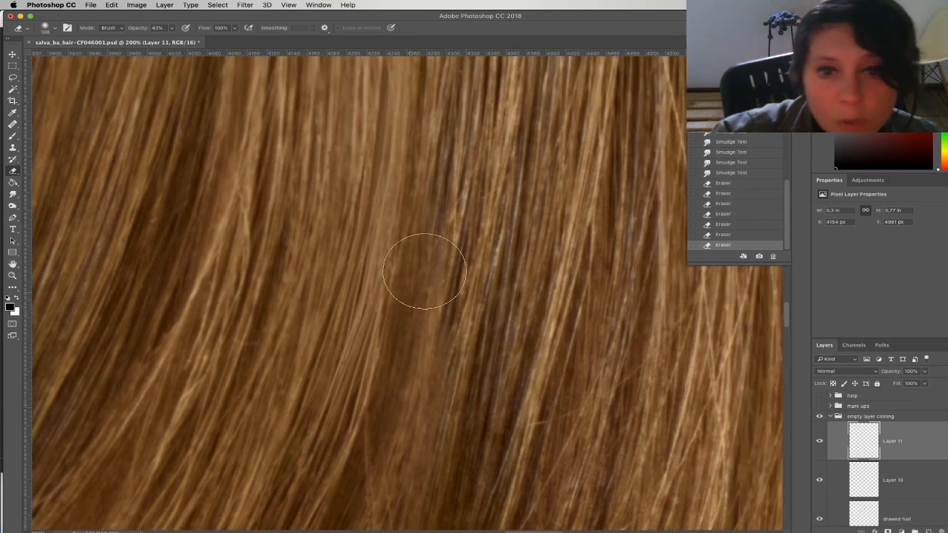
pyautogui.click(172, 6)
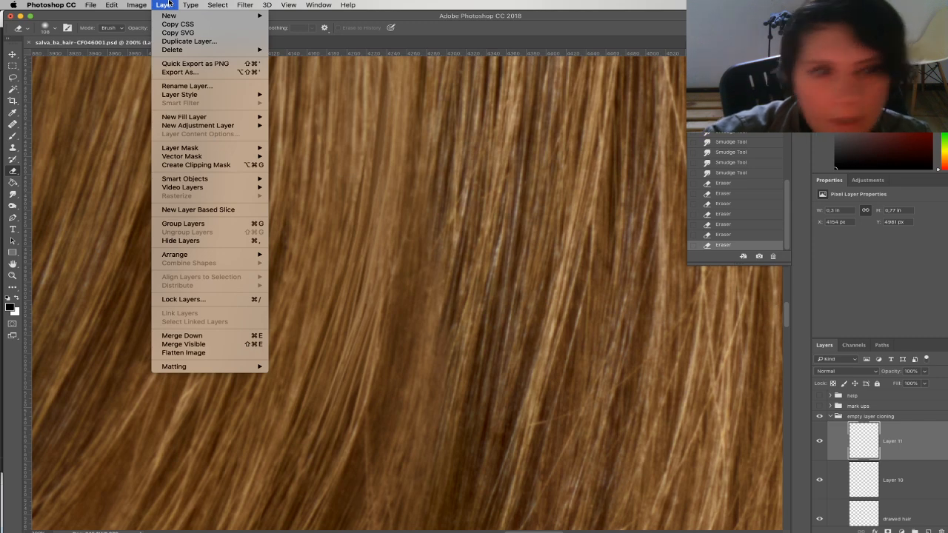
pyautogui.click(215, 336)
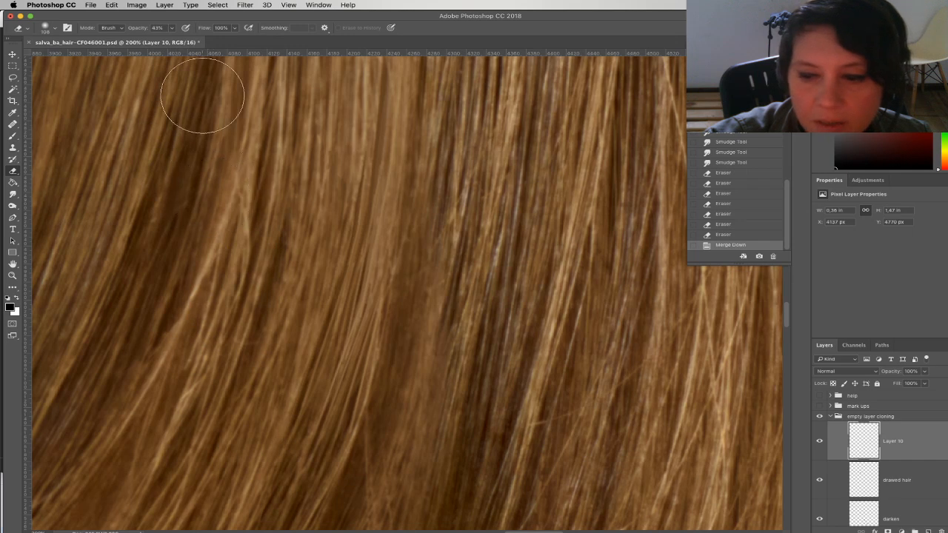
# Add 1% Gaussian monochromatic noise to the smudged strands on Layer 10
pyautogui.click(245, 5)
pyautogui.moveTo(280, 139)
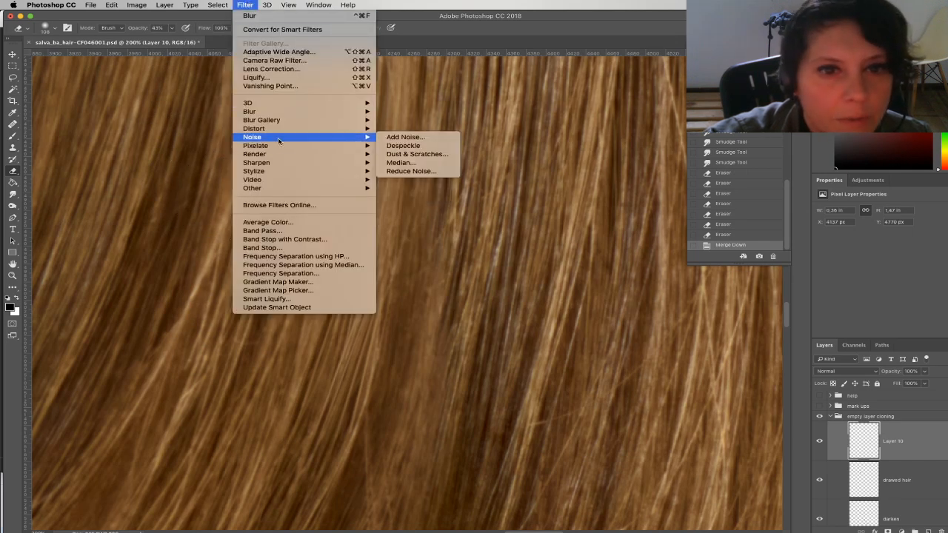
pyautogui.click(429, 138)
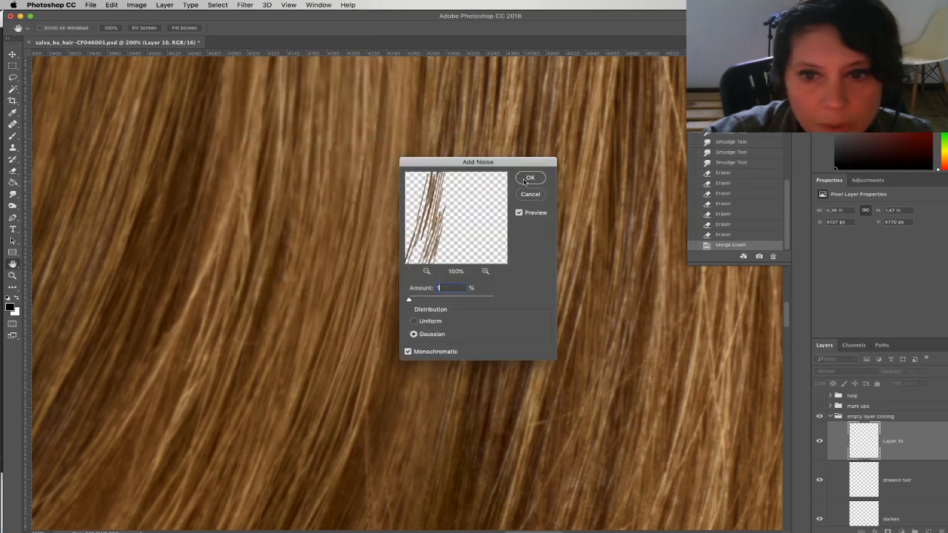
pyautogui.click(525, 179)
# Apply the Blur More filter to the smudged strands on Layer 10
pyautogui.click(245, 5)
pyautogui.moveTo(350, 111)
pyautogui.click(407, 128)
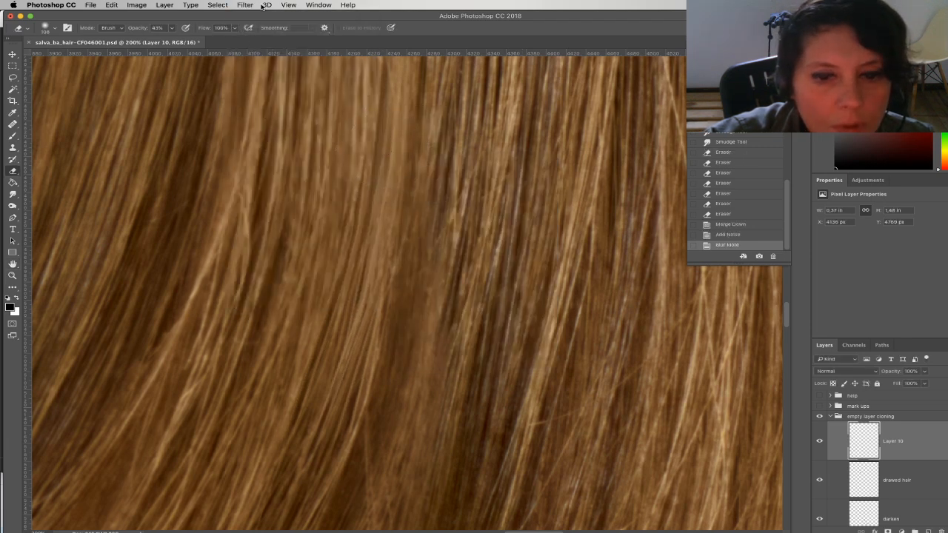
# Apply the Sharpen filter to the smudged strands on Layer 10
pyautogui.click(247, 5)
pyautogui.moveTo(334, 165)
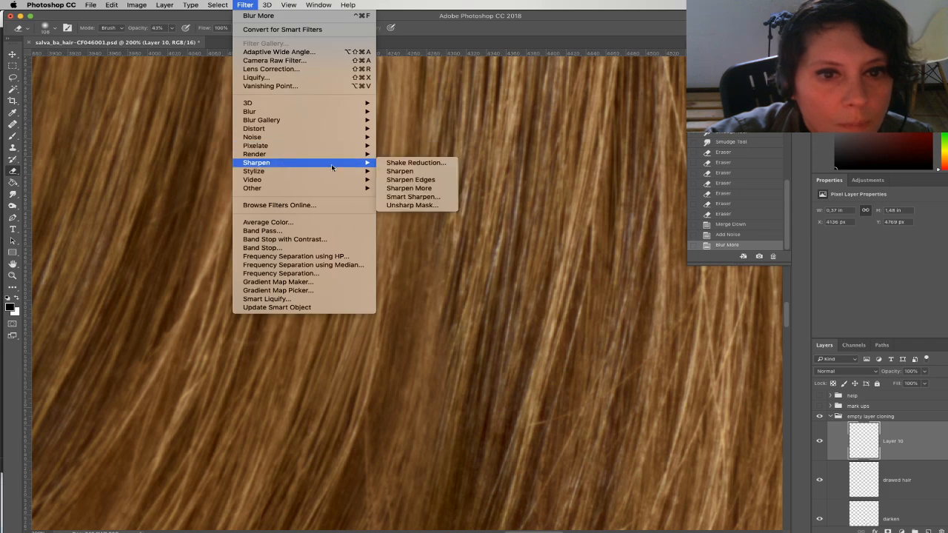
pyautogui.click(412, 172)
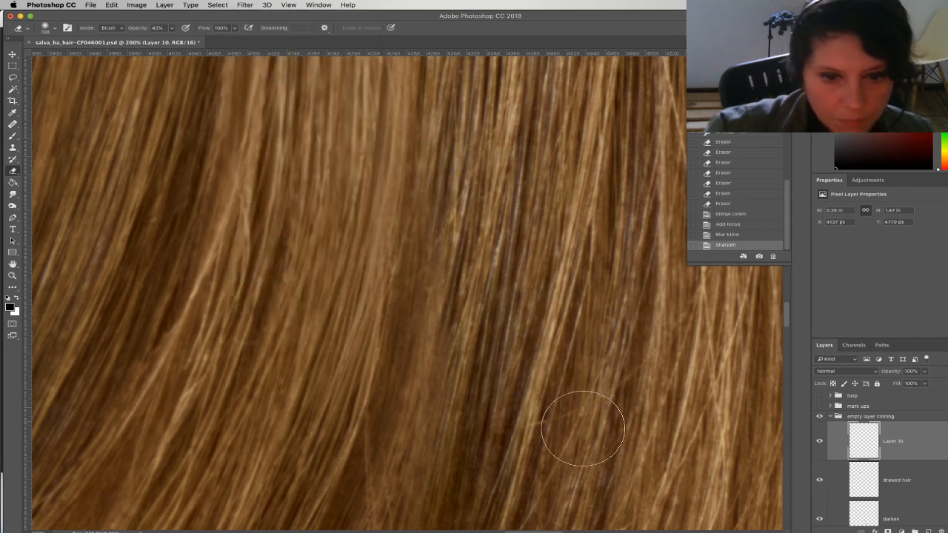
pyautogui.press('super+plus')
pyautogui.press('super+plus')
pyautogui.moveTo(438, 246)
pyautogui.mouseDown()
pyautogui.moveTo(445, 148)
pyautogui.moveTo(536, 161)
pyautogui.moveTo(486, 199)
pyautogui.moveTo(338, 199)
pyautogui.moveTo(377, 218)
pyautogui.mouseUp()
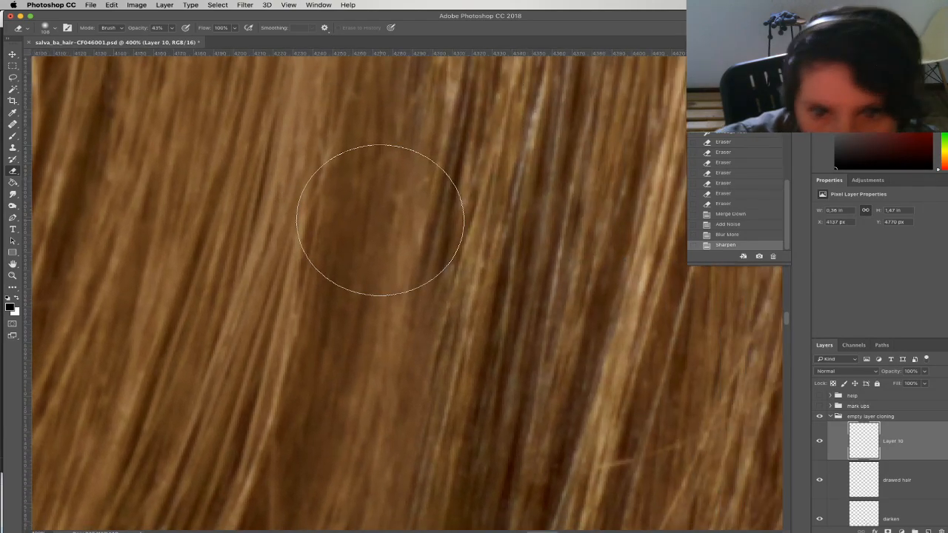
# Merge Layer 10 down into the "drawed hair" layer
pyautogui.press('super+minus')
pyautogui.press('super+minus')
pyautogui.press('super+minus')
pyautogui.press('super+minus')
pyautogui.press('super+minus')
pyautogui.press('super+minus')
pyautogui.press('super+minus')
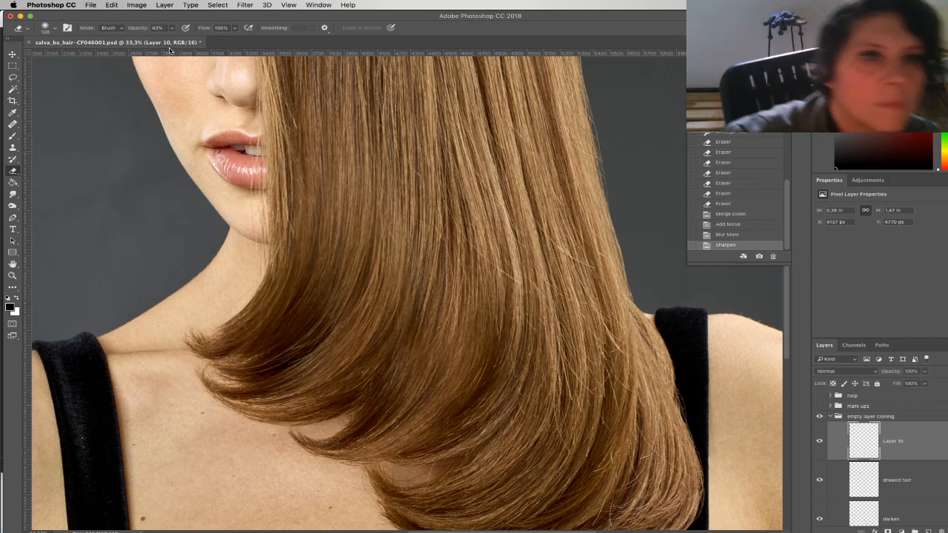
pyautogui.click(164, 4)
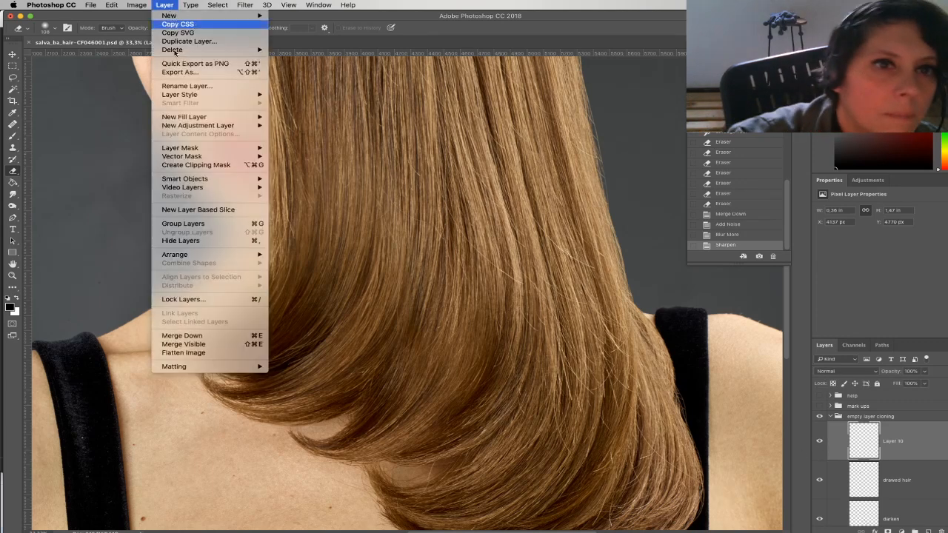
pyautogui.click(182, 335)
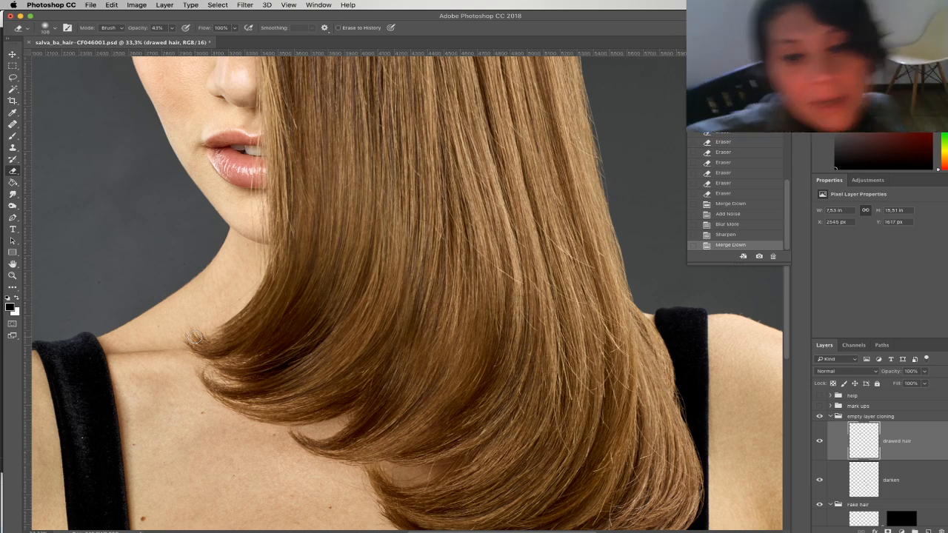
# Collapse the "empty layer cloning" and "Fake hair" groups and make the "clean" layer active
pyautogui.press('z')
pyautogui.moveTo(441, 384); pyautogui.dragTo(483, 329)
pyautogui.click(831, 417)
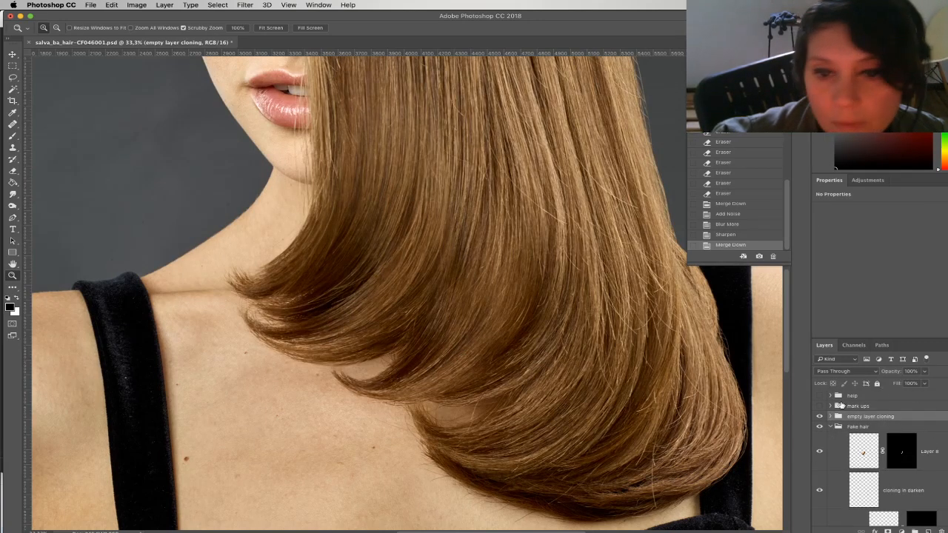
pyautogui.click(831, 427)
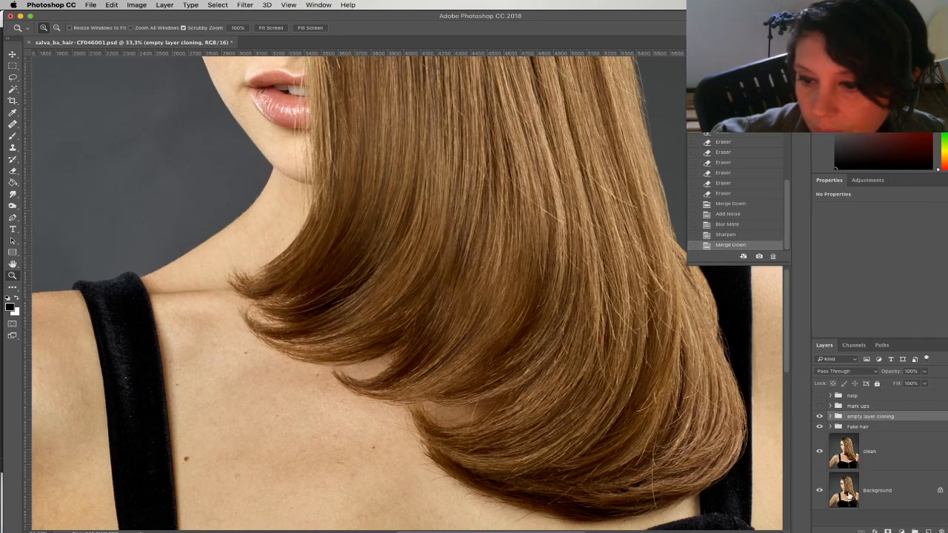
pyautogui.click(844, 450)
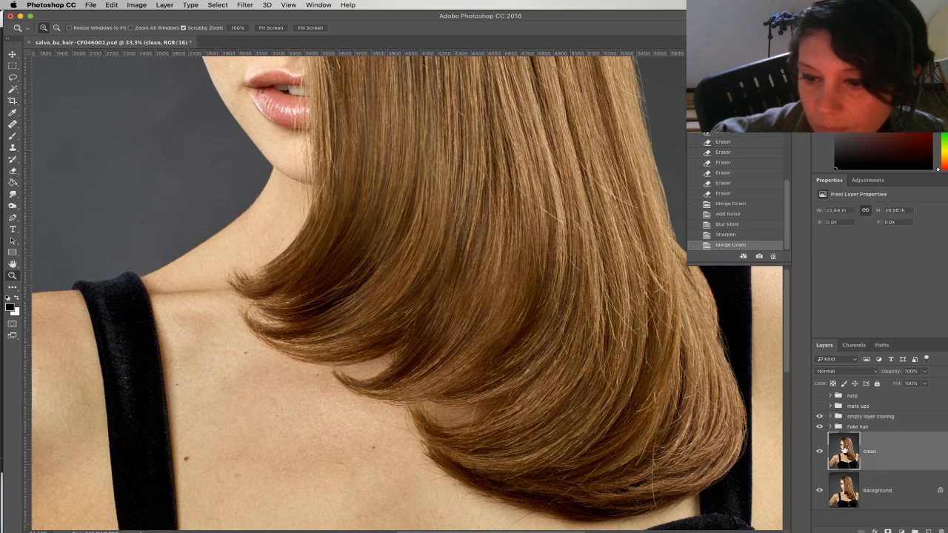
# Set up the Clone Stamp in Darken mode with a soft 17 px brush at 0% hardness for the stray hairs
pyautogui.click(570, 212)
pyautogui.doubleClick(570, 212)
pyautogui.moveTo(518, 281); pyautogui.dragTo(394, 357)
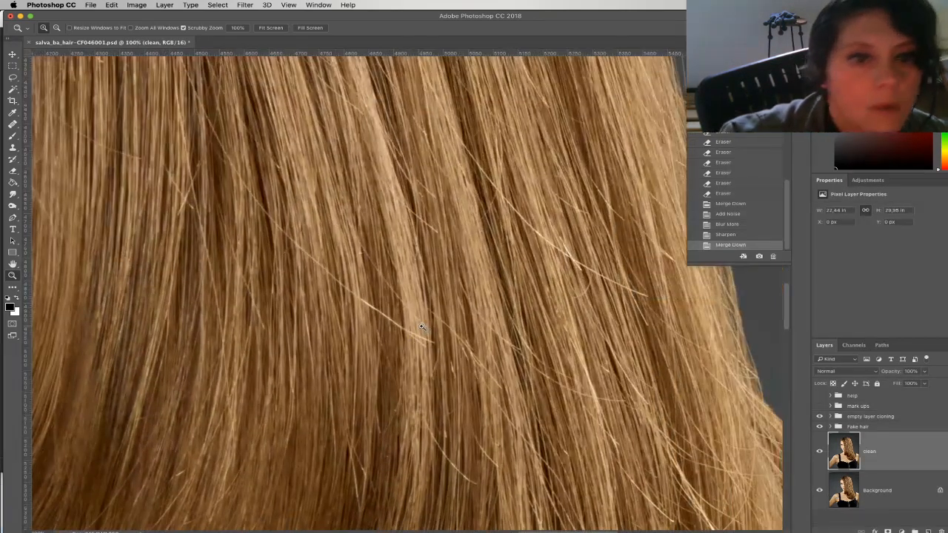
pyautogui.click(12, 147)
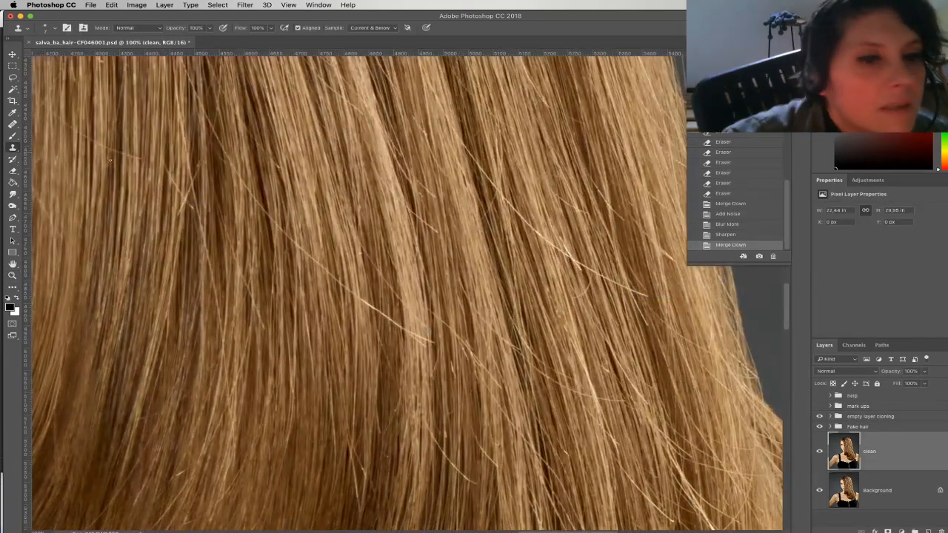
pyautogui.rightClick(271, 235)
pyautogui.moveTo(333, 256); pyautogui.dragTo(326, 256)
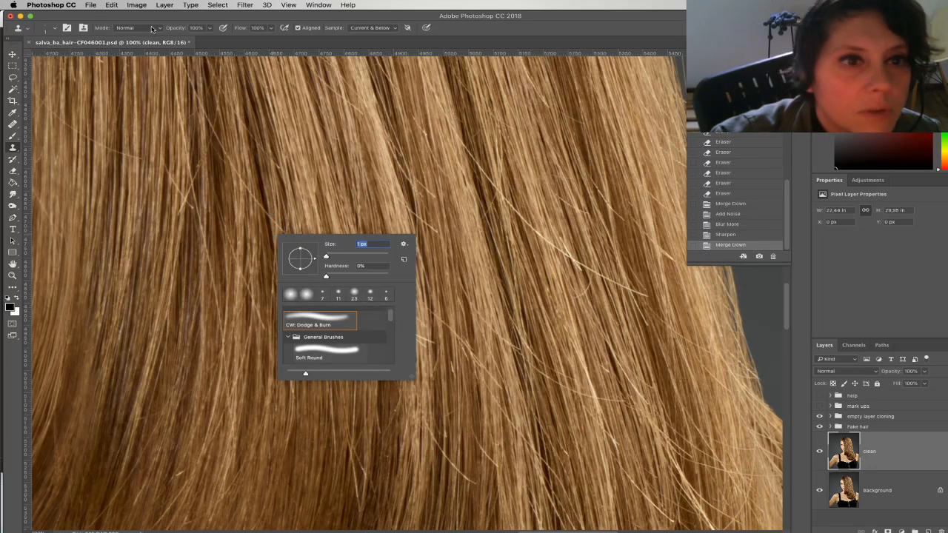
pyautogui.click(151, 29)
pyautogui.click(145, 54)
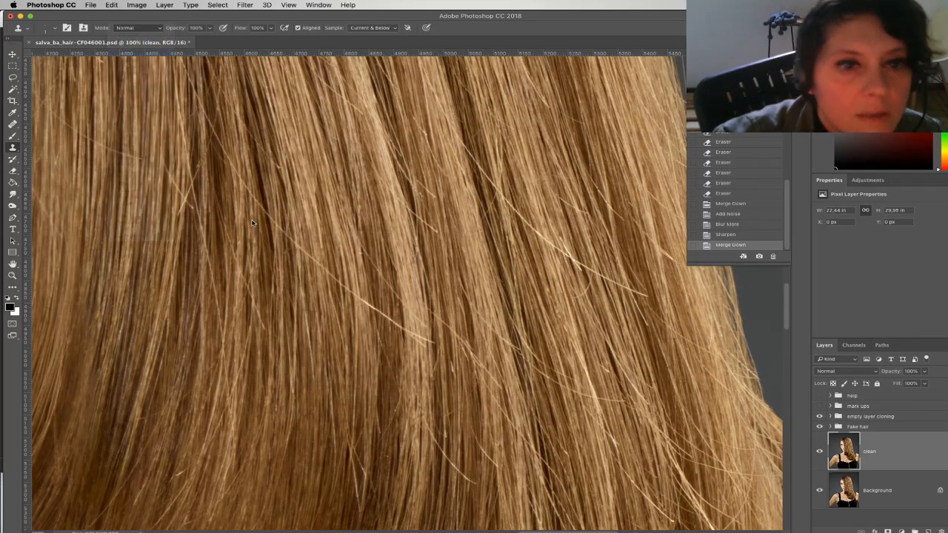
pyautogui.rightClick(265, 231)
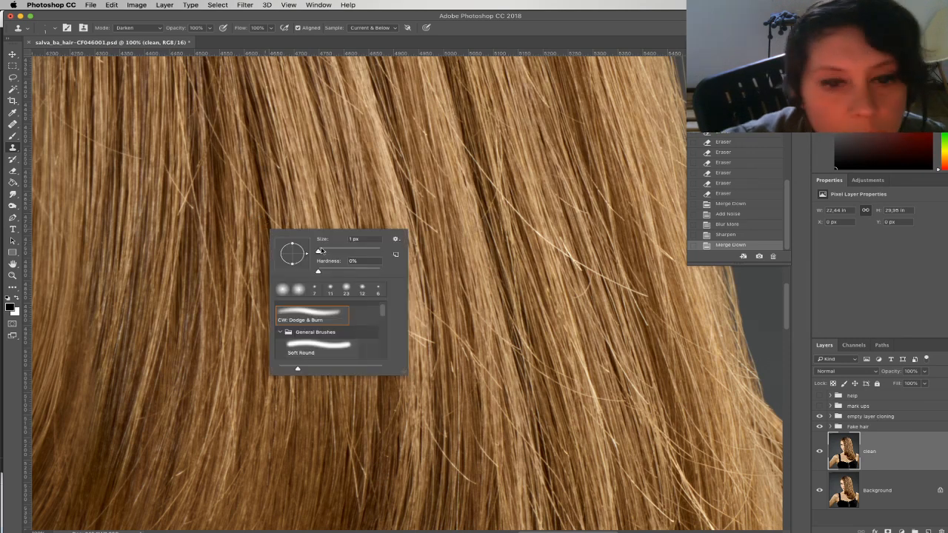
# Clone out the upper end of the long diagonal stray strand on the "clean" layer
pyautogui.click(267, 205)
pyautogui.click(267, 206)
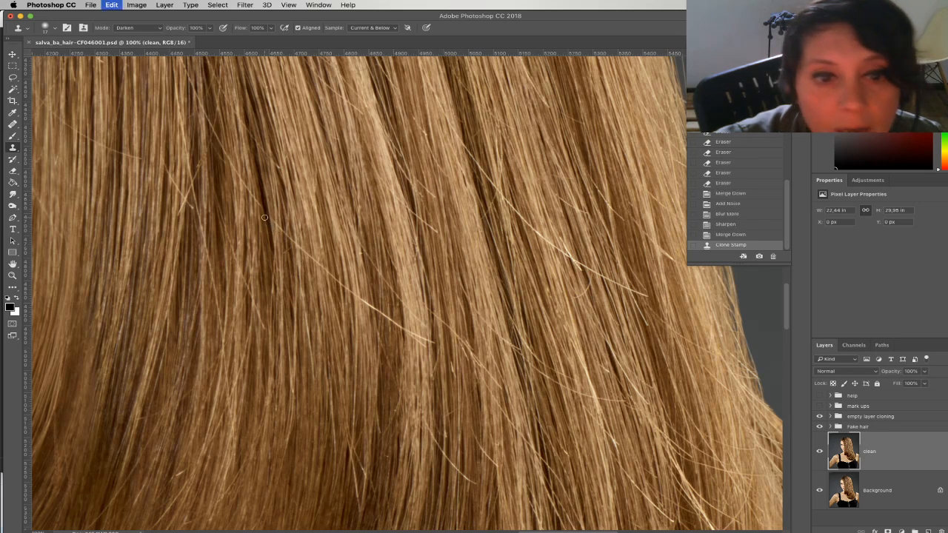
pyautogui.click(262, 216)
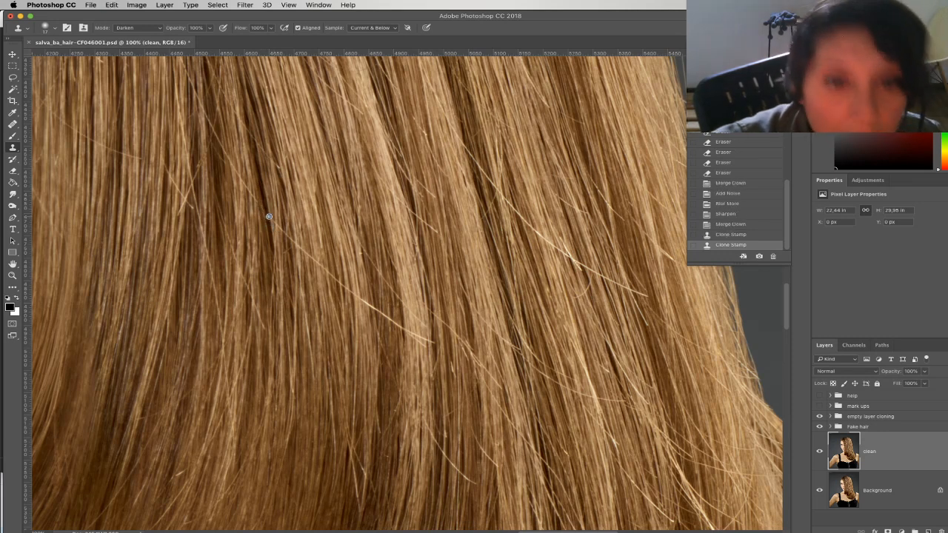
pyautogui.click(265, 212)
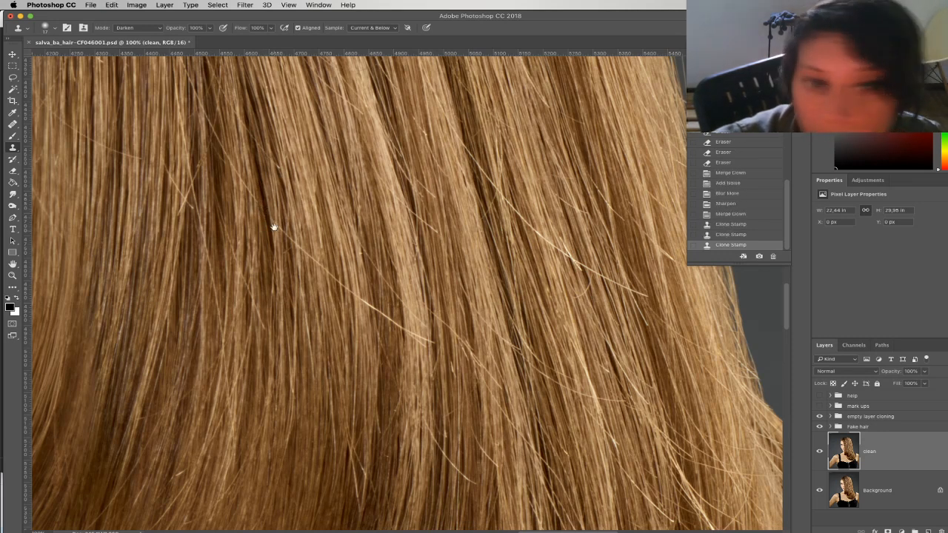
# Reduce the Clone Stamp brush to 12 px and clone over more of the diagonal stray strand's upper end
pyautogui.rightClick(385, 216)
pyautogui.click(438, 237)
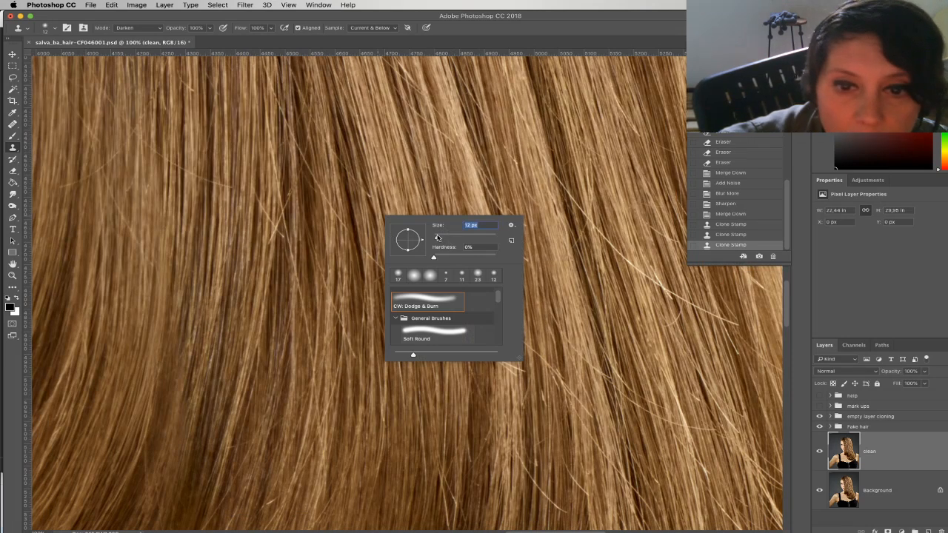
pyautogui.click(363, 243)
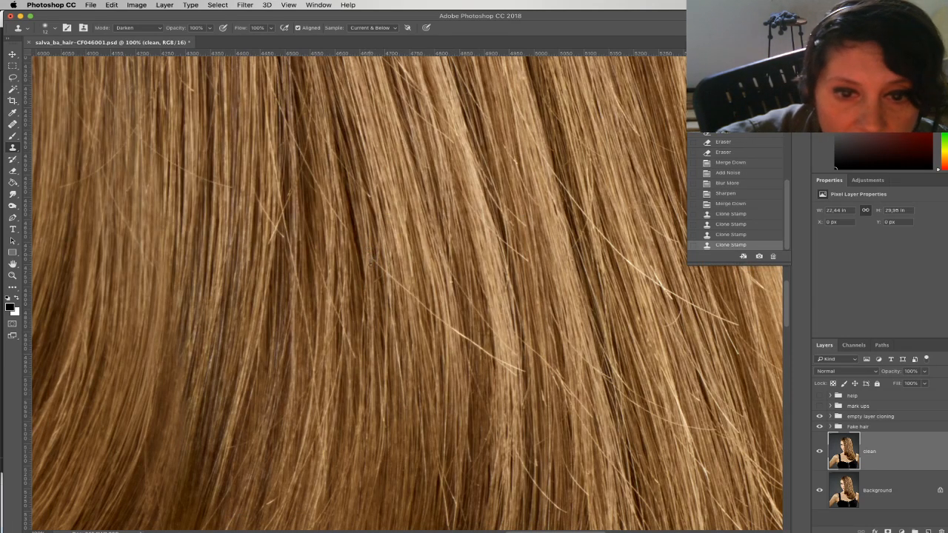
pyautogui.click(370, 263)
pyautogui.click(373, 281)
pyautogui.click(374, 257)
pyautogui.click(375, 262)
pyautogui.click(380, 277)
pyautogui.press('super+alt+z')
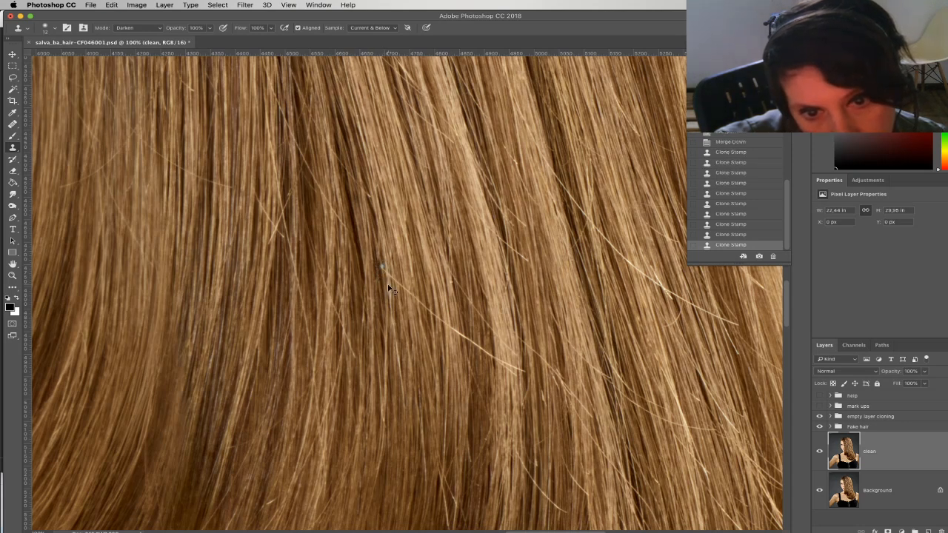
pyautogui.click(383, 286)
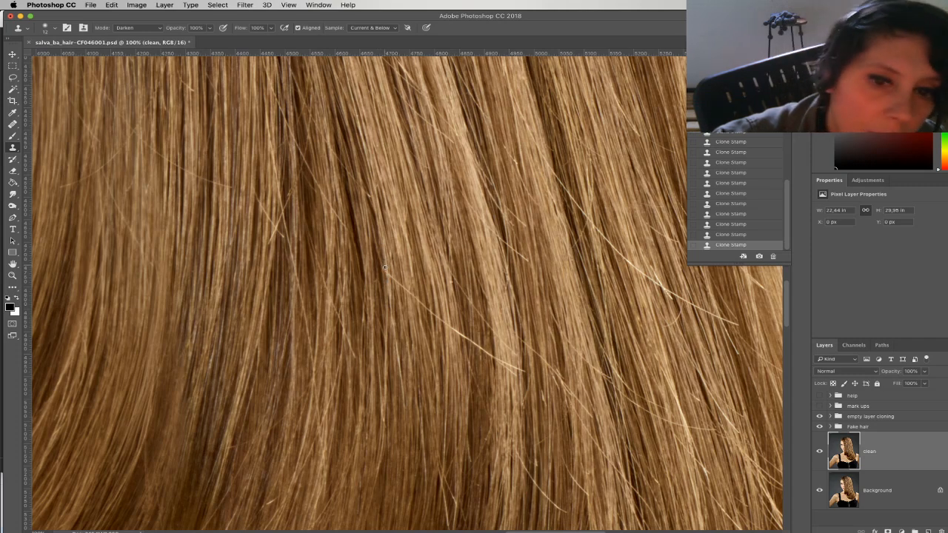
# Make the Clone Stamp brush smaller, sample clean hair beside the diagonal strand, and retouch the fine hairs at its upper end
pyautogui.moveTo(449, 246); pyautogui.dragTo(461, 207)
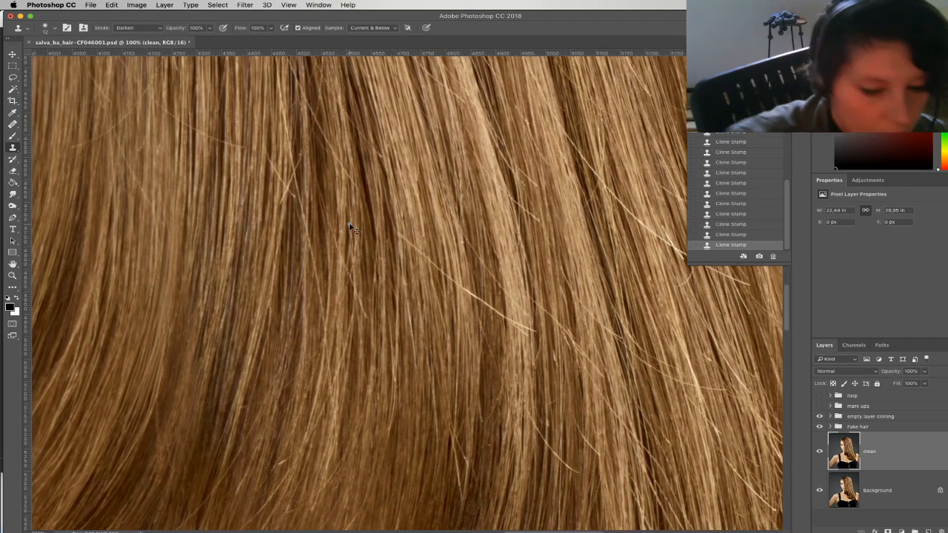
pyautogui.press('super+plus')
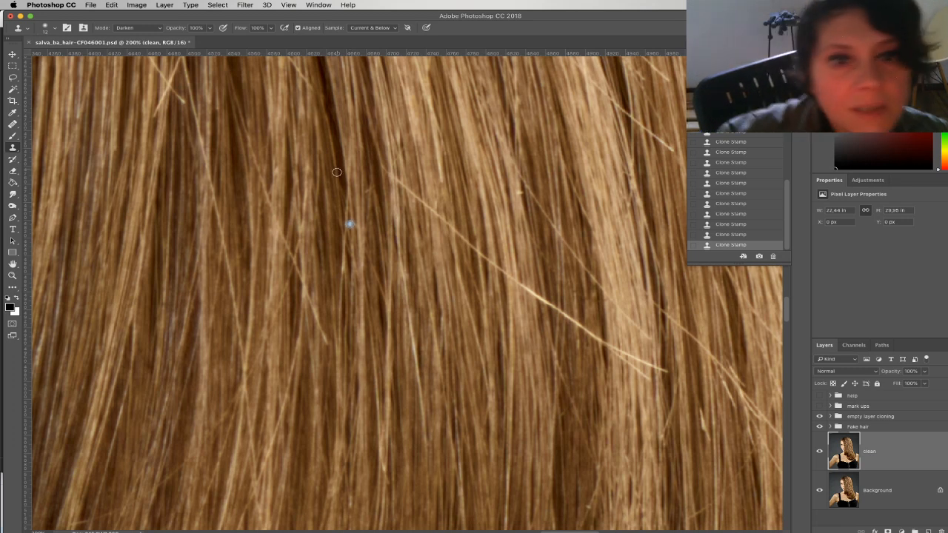
pyautogui.moveTo(392, 191); pyautogui.dragTo(411, 275)
pyautogui.rightClick(390, 276)
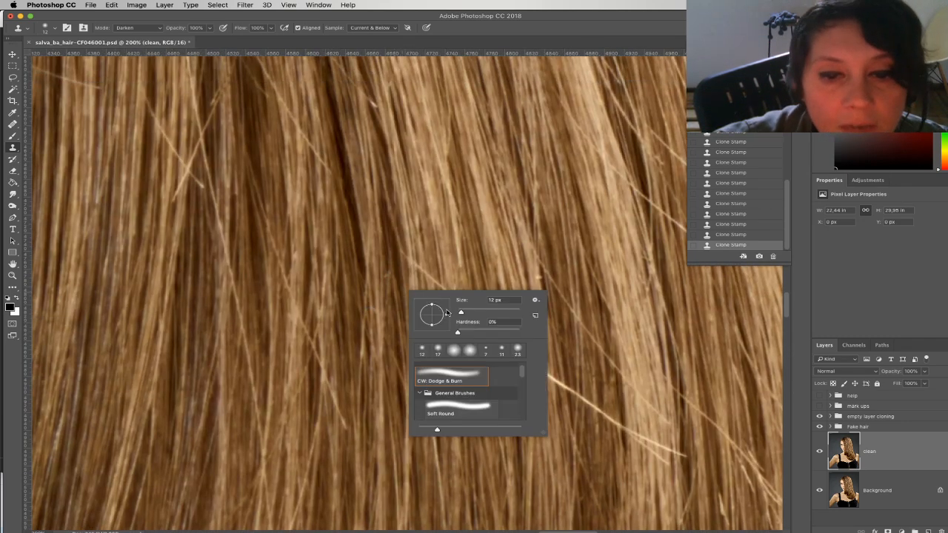
pyautogui.keyDown('alt'); pyautogui.click(387, 266); pyautogui.keyUp('alt')
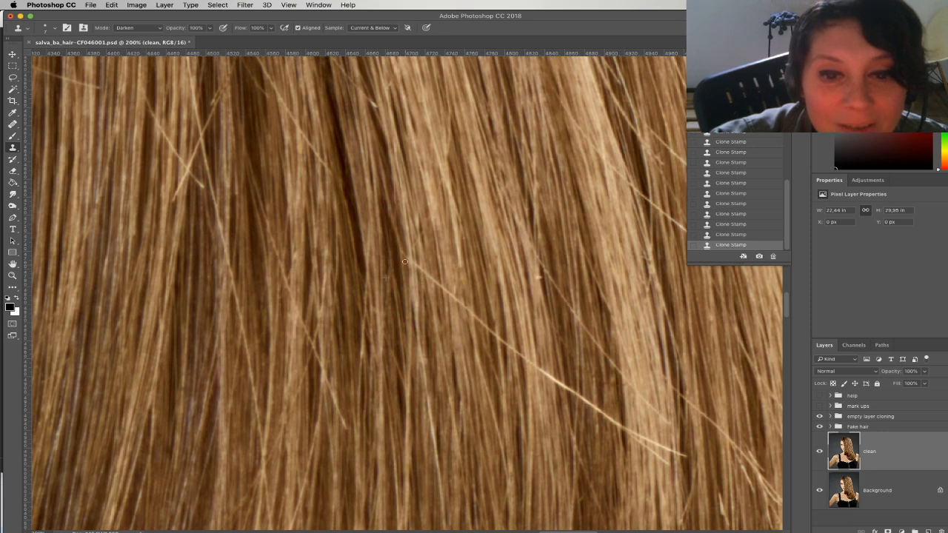
pyautogui.moveTo(402, 267); pyautogui.dragTo(447, 376)
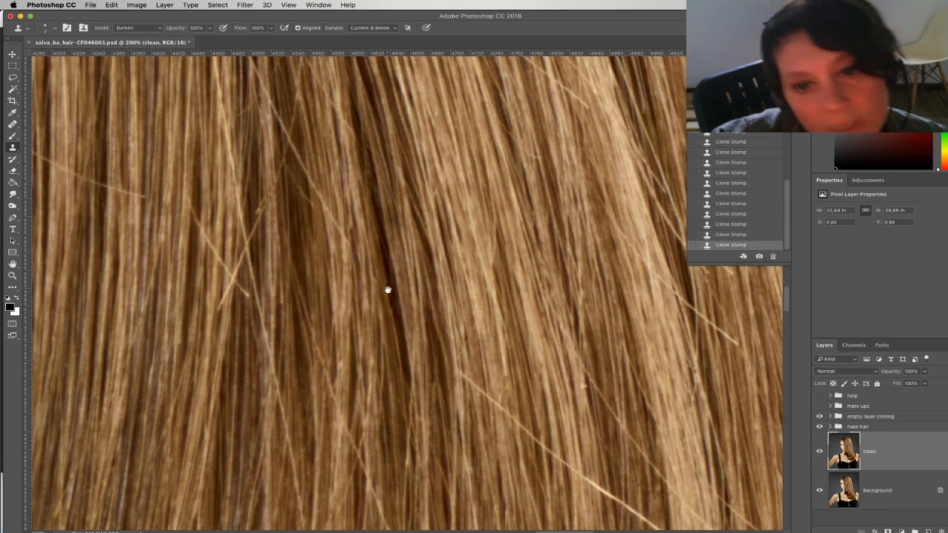
# Clone out the fine stray strands crossing the dark section of hair above the diagonal strand
pyautogui.moveTo(388, 288); pyautogui.dragTo(430, 240)
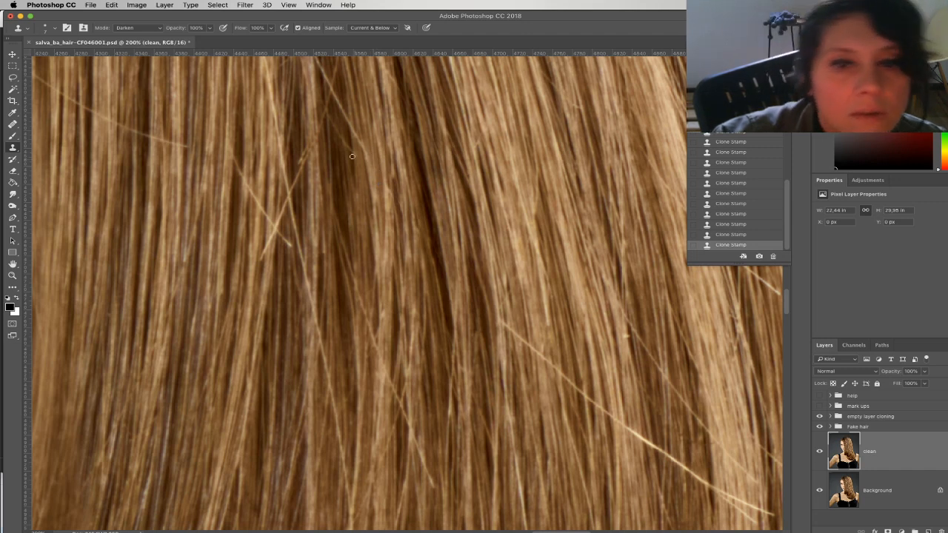
pyautogui.moveTo(353, 156); pyautogui.dragTo(387, 244)
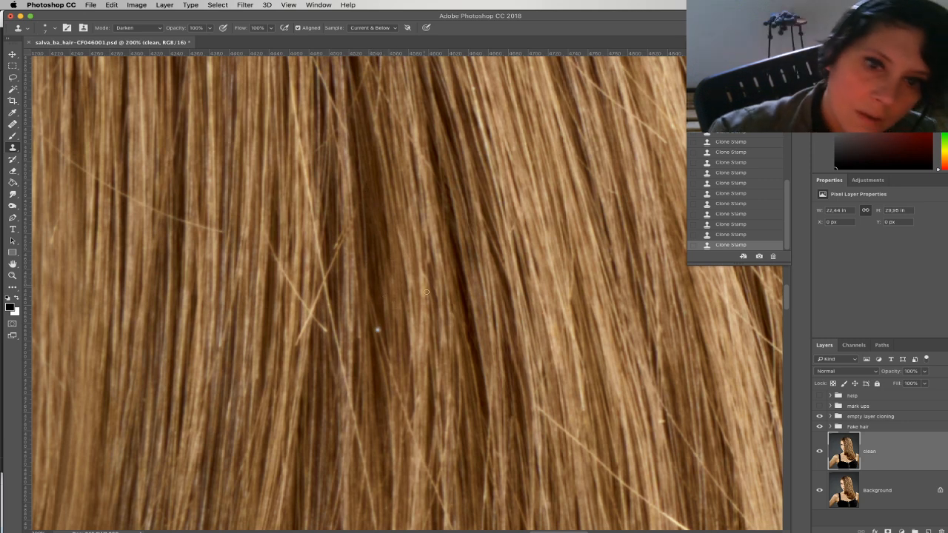
pyautogui.moveTo(385, 182); pyautogui.dragTo(412, 214)
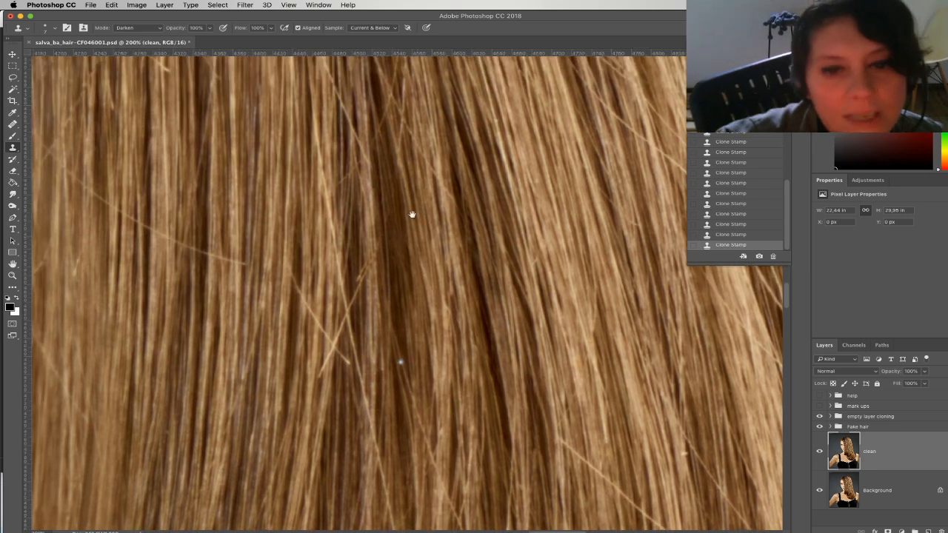
pyautogui.click(400, 363)
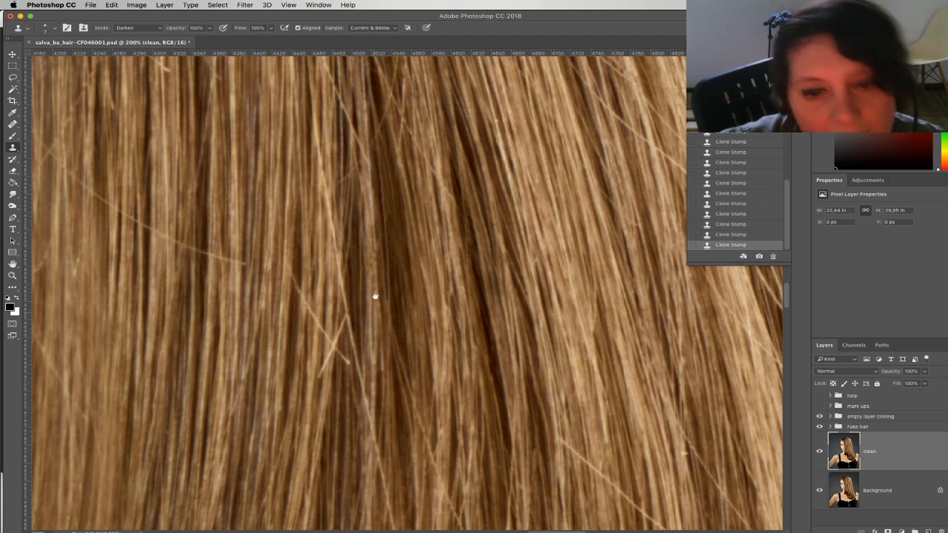
pyautogui.moveTo(376, 296); pyautogui.dragTo(398, 221)
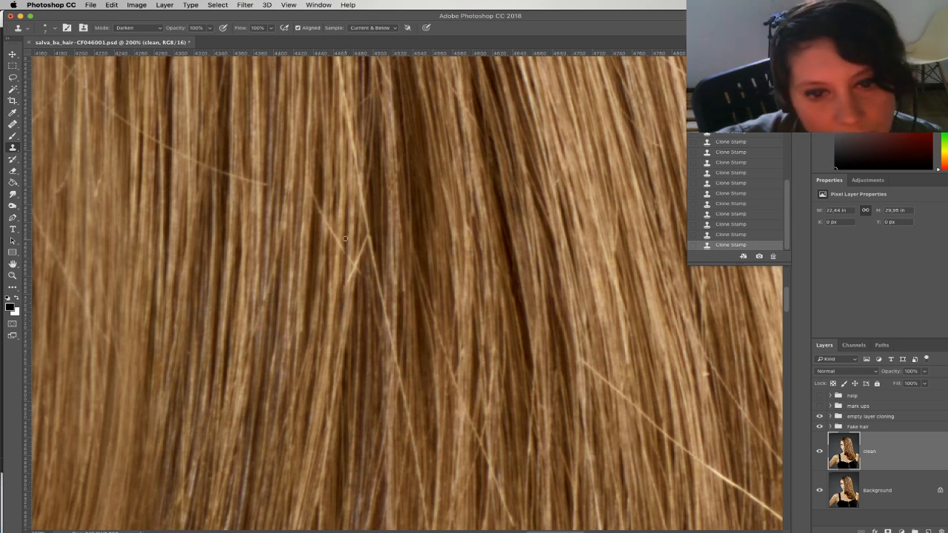
# Clone out the two crossed stray hairs beside the dark section and the lower end of the nearby curved strand
pyautogui.moveTo(356, 247); pyautogui.dragTo(351, 285)
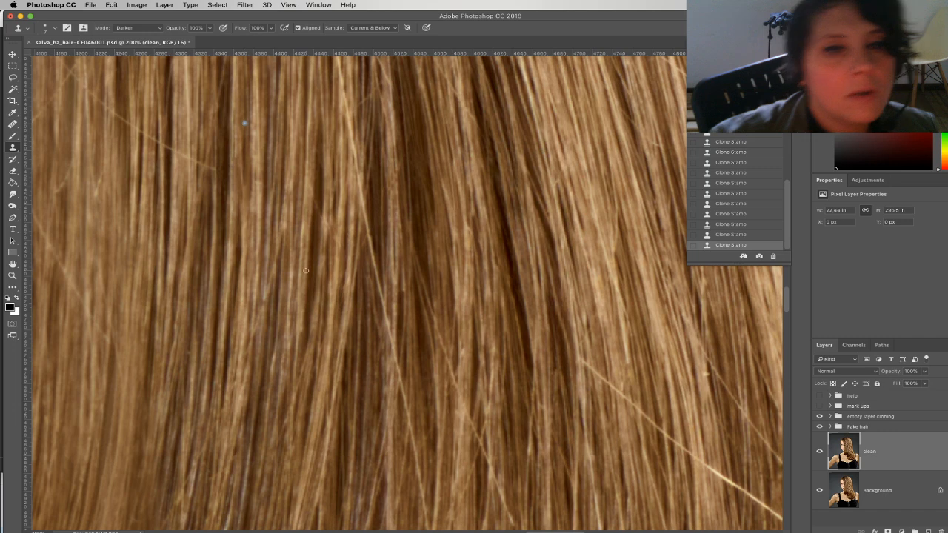
pyautogui.moveTo(314, 222); pyautogui.dragTo(374, 244)
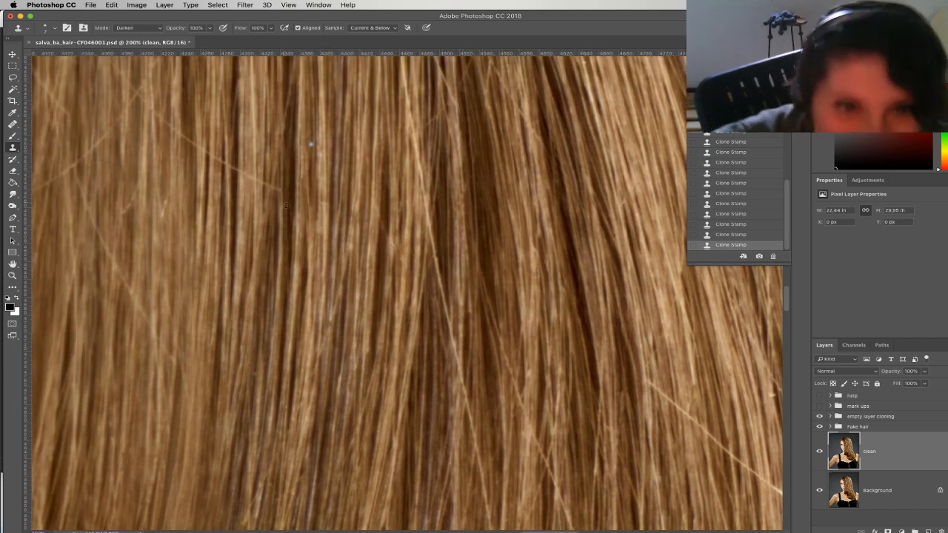
pyautogui.moveTo(286, 221); pyautogui.dragTo(368, 197)
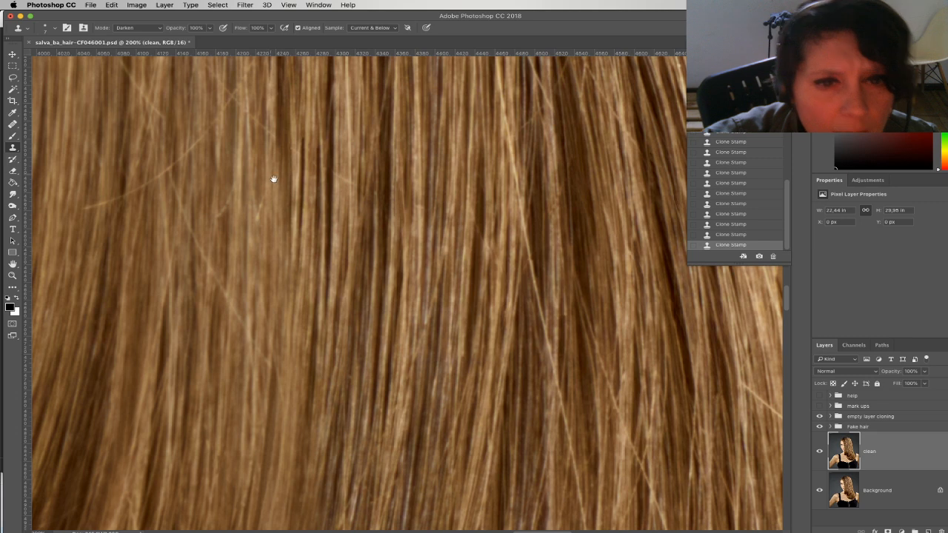
pyautogui.moveTo(274, 180)
pyautogui.mouseDown()
pyautogui.moveTo(346, 229)
pyautogui.moveTo(387, 277)
pyautogui.mouseUp()
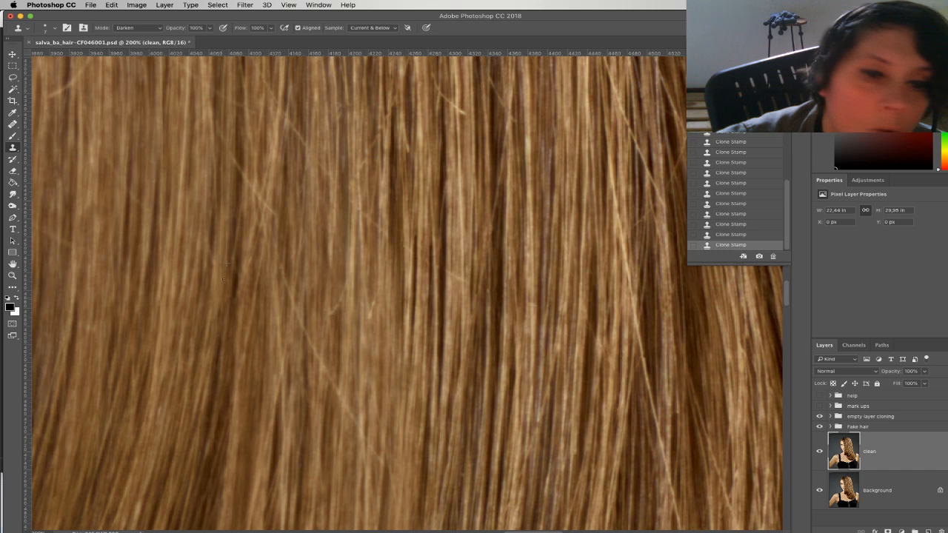
# Expand the empty layer cloning group and make its darken layer the active layer for cloning
pyautogui.keyDown('alt'); pyautogui.click(337, 310); pyautogui.keyUp('alt')
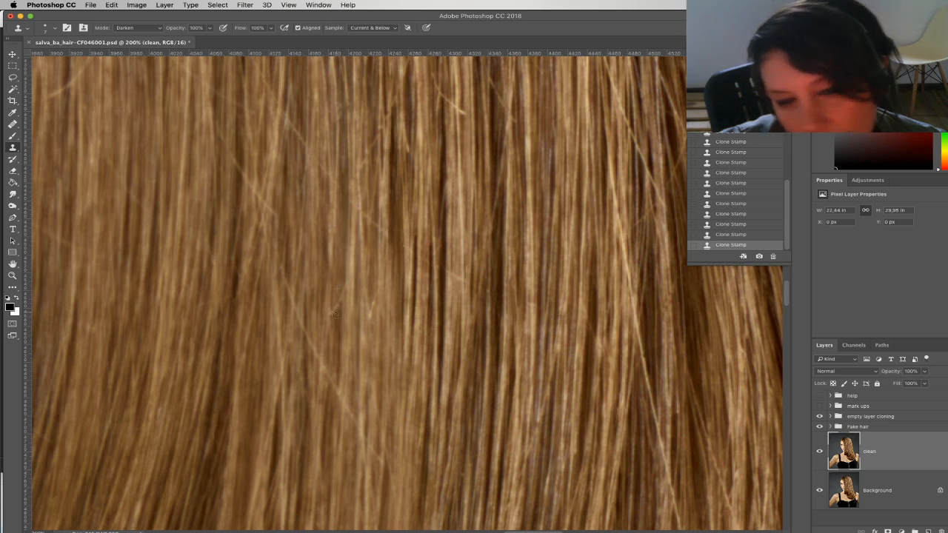
pyautogui.click(821, 428)
pyautogui.click(820, 428)
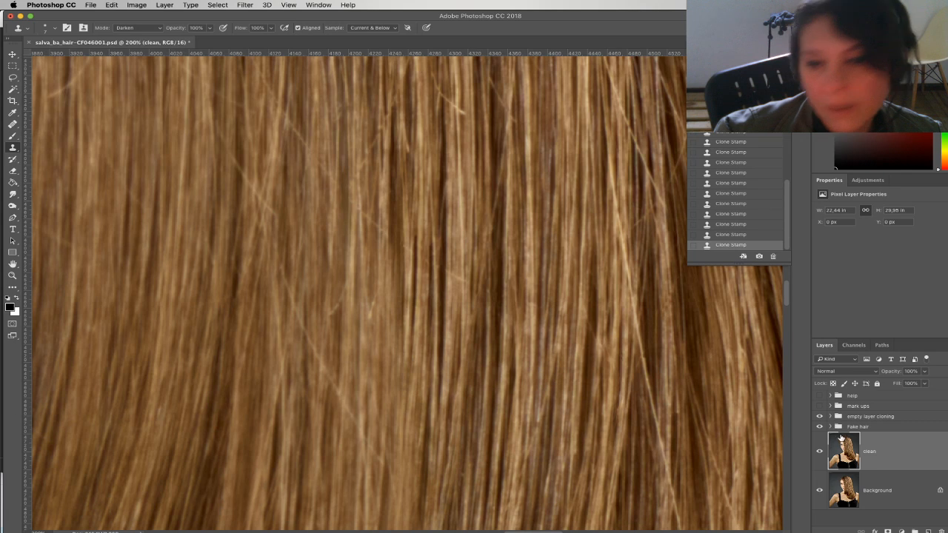
pyautogui.click(831, 427)
pyautogui.scroll(-3, 875, 460)
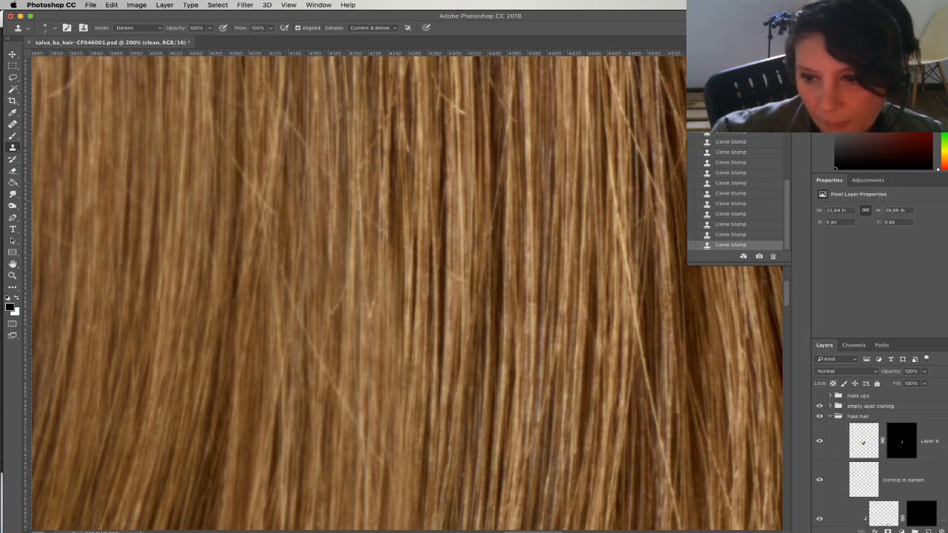
pyautogui.scroll(3, 881, 460)
pyautogui.click(831, 428)
pyautogui.click(837, 416)
pyautogui.click(868, 443)
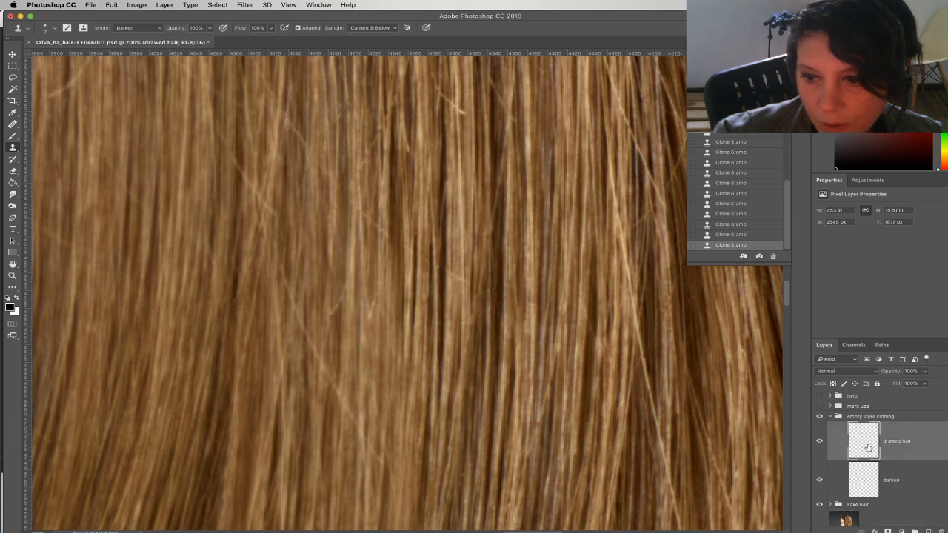
pyautogui.click(864, 488)
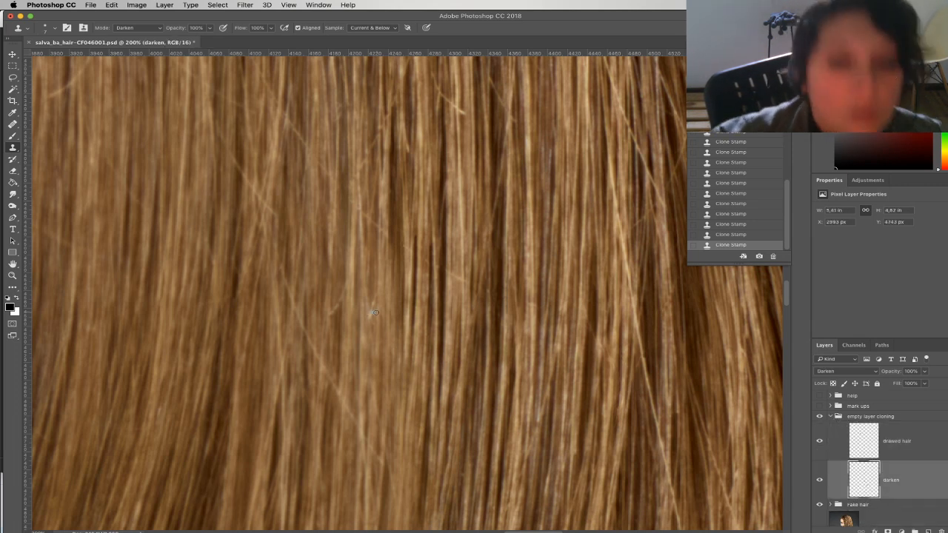
# Clone out the short curved stray hair and the long diagonal strand beside it on the darken layer
pyautogui.click(340, 312)
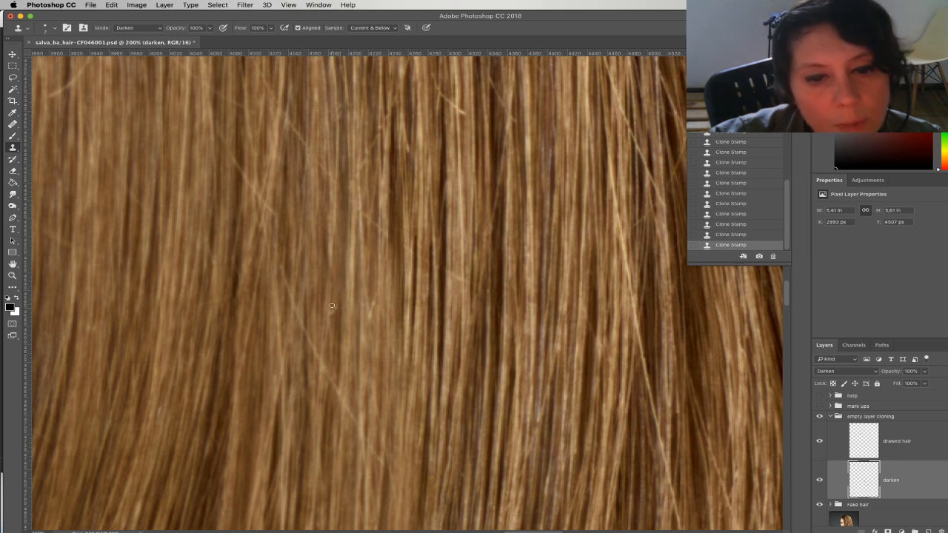
pyautogui.moveTo(341, 339); pyautogui.dragTo(388, 239)
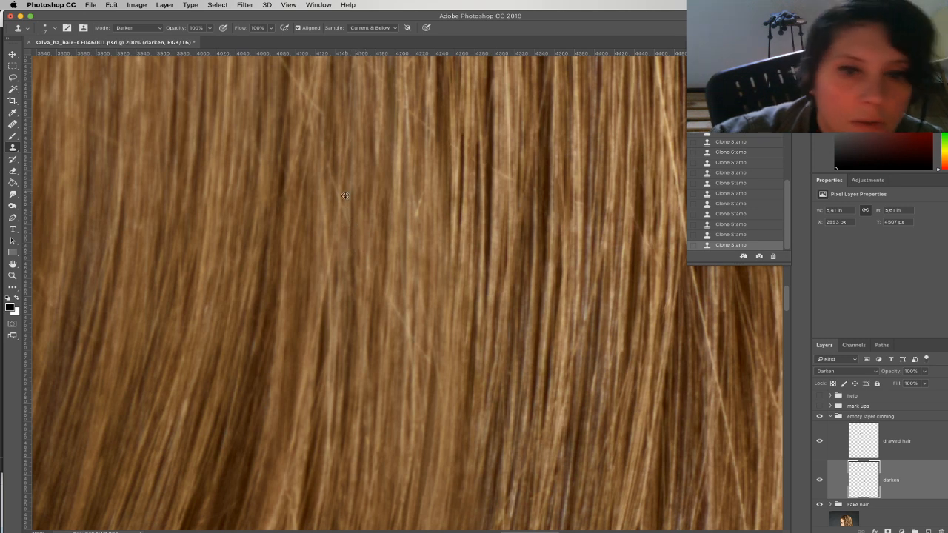
pyautogui.scroll(3, 355, 281)
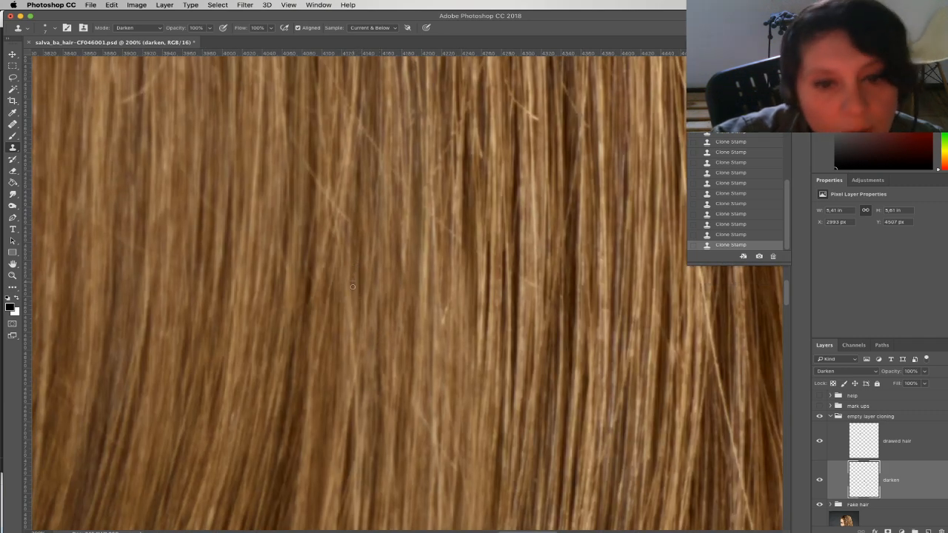
# Clone out the fine diagonal hairs crossing the strands above the removed diagonal strand
pyautogui.scroll(3, 349, 206)
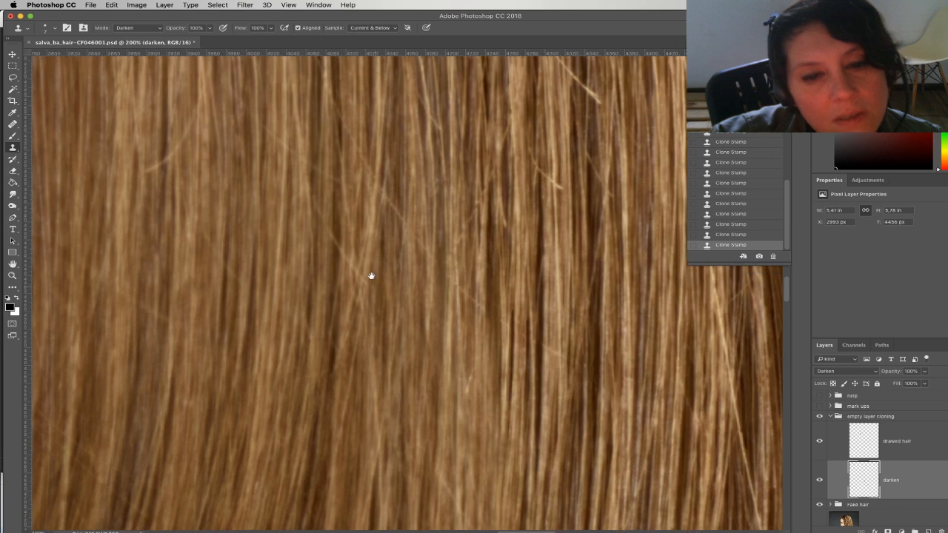
pyautogui.moveTo(355, 248); pyautogui.dragTo(346, 280)
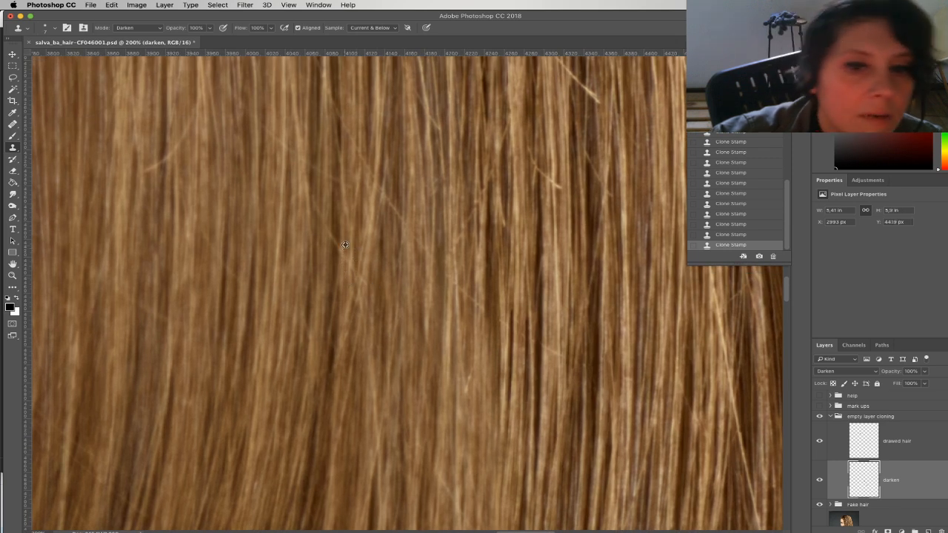
pyautogui.moveTo(334, 234); pyautogui.dragTo(337, 257)
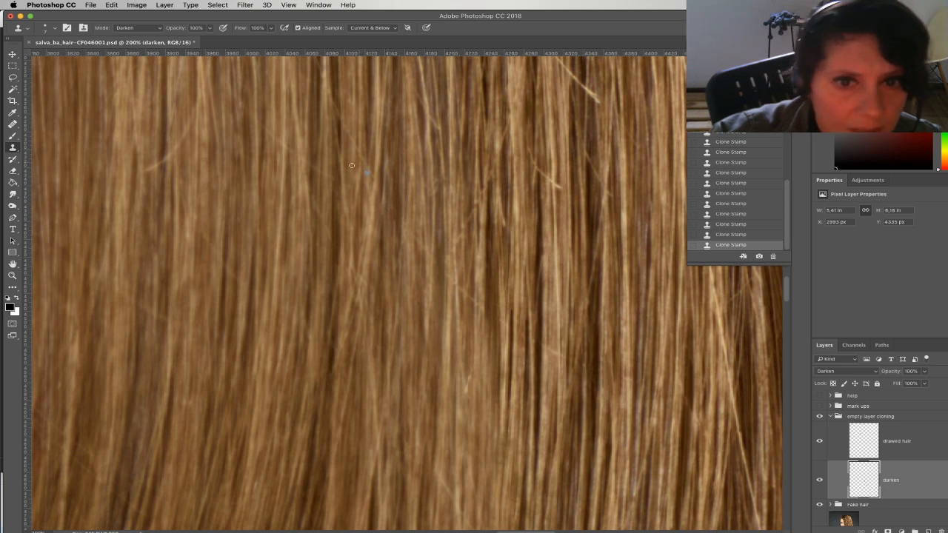
pyautogui.click(314, 171)
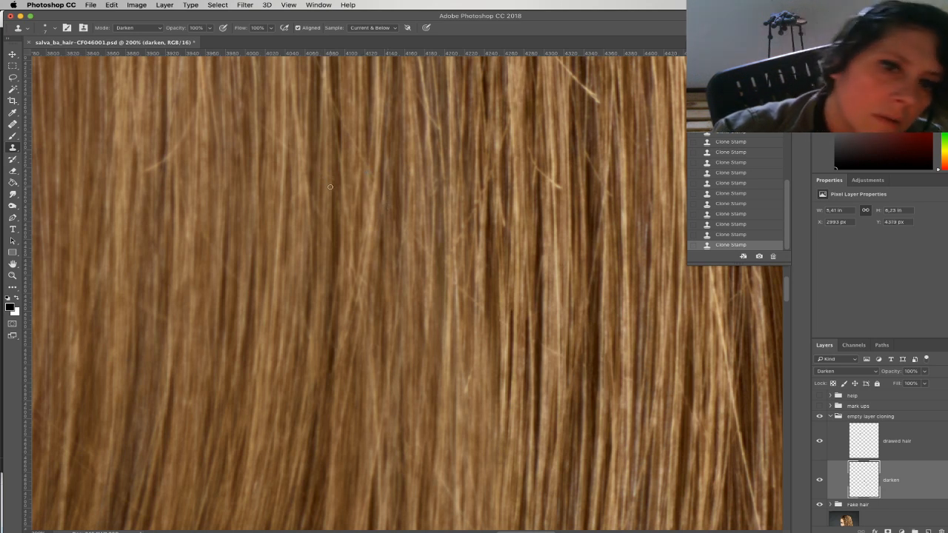
pyautogui.click(269, 131)
# Clone out the curved stray hair and its faint upper end in the section nearer the face
pyautogui.moveTo(270, 145); pyautogui.dragTo(362, 210)
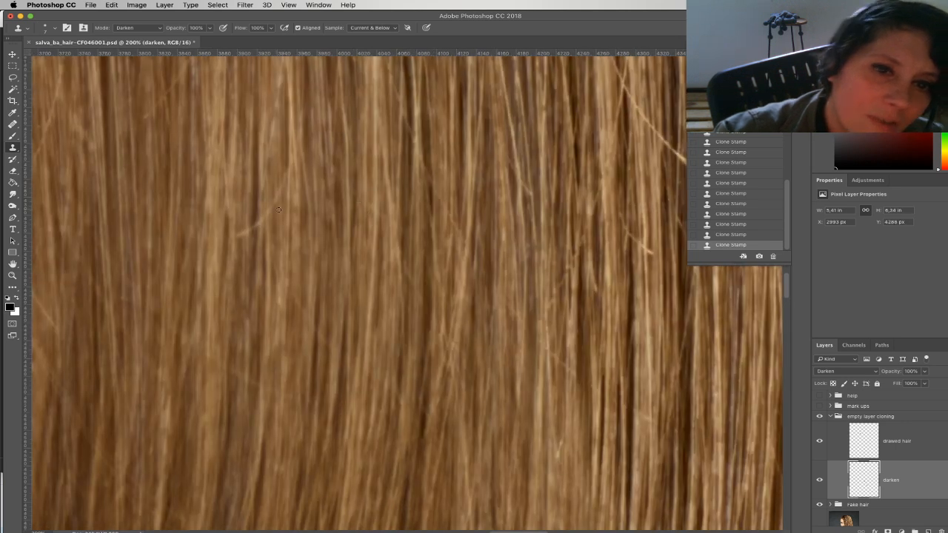
pyautogui.click(272, 185)
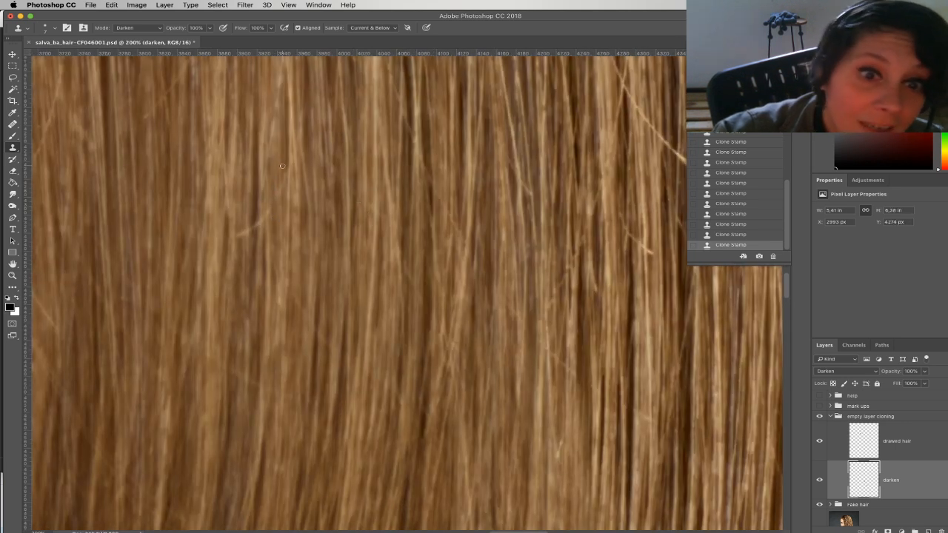
pyautogui.moveTo(282, 166); pyautogui.dragTo(278, 232)
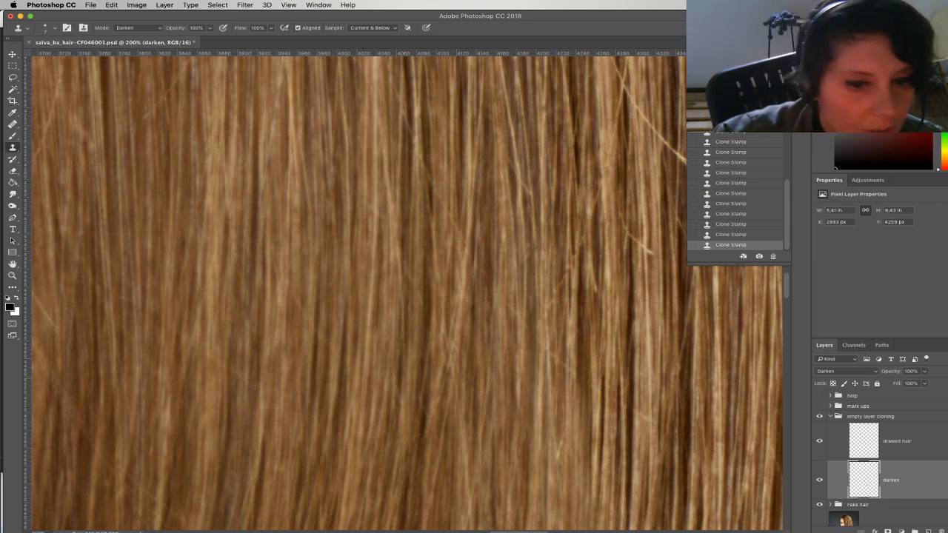
# Clone out the near-horizontal crossing hair and the small light specks in the dark hair beside the lips
pyautogui.moveTo(221, 361); pyautogui.dragTo(316, 324)
pyautogui.moveTo(226, 366); pyautogui.dragTo(351, 381)
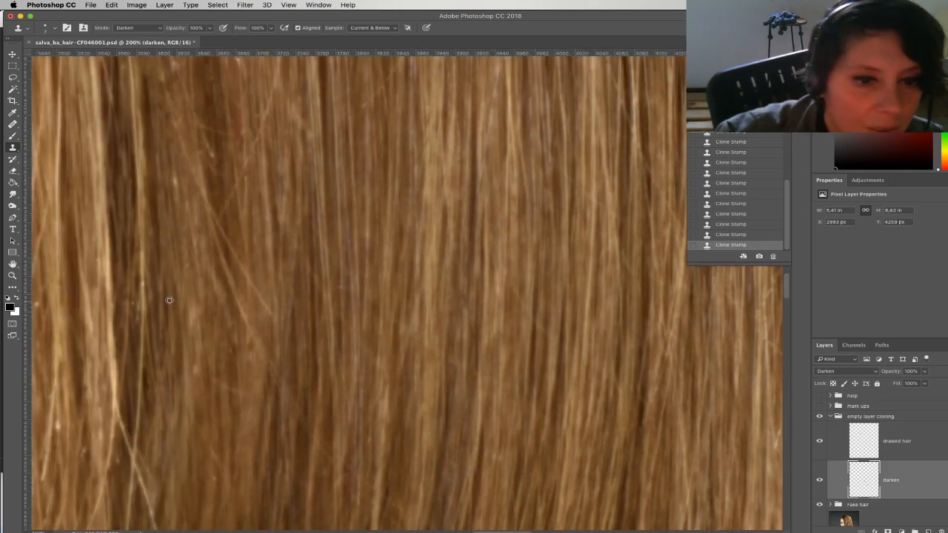
pyautogui.moveTo(196, 317); pyautogui.dragTo(301, 308)
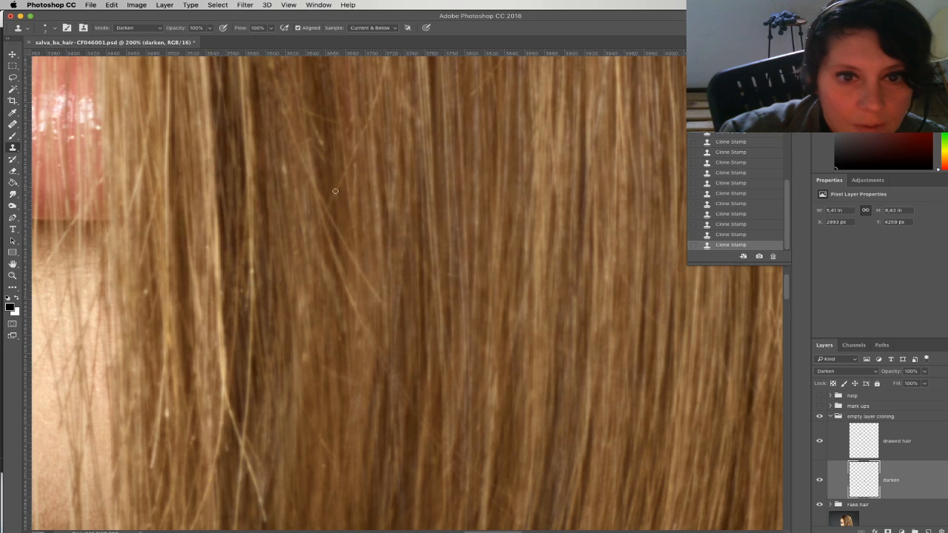
pyautogui.moveTo(330, 206)
pyautogui.mouseDown()
pyautogui.moveTo(331, 299)
pyautogui.moveTo(317, 296)
pyautogui.mouseUp()
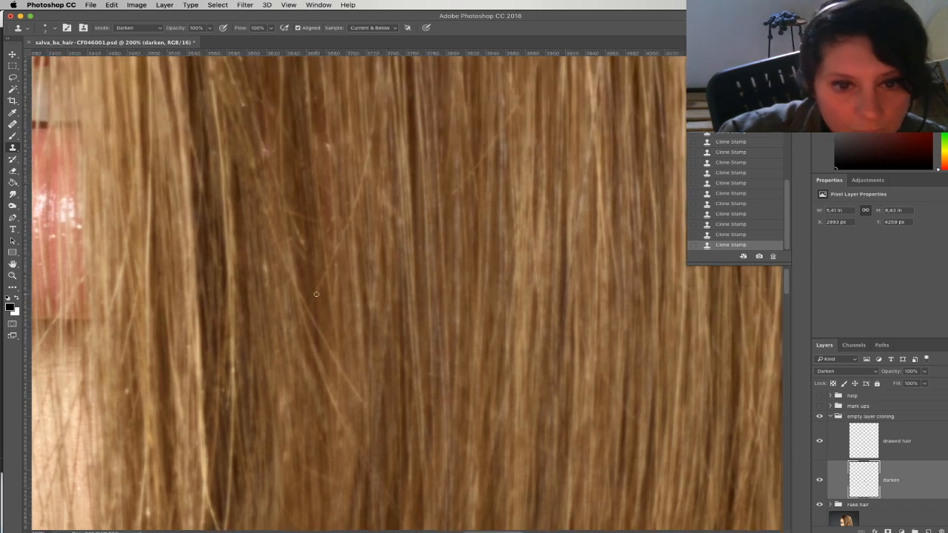
pyautogui.click(299, 220)
pyautogui.click(299, 220)
pyautogui.click(328, 146)
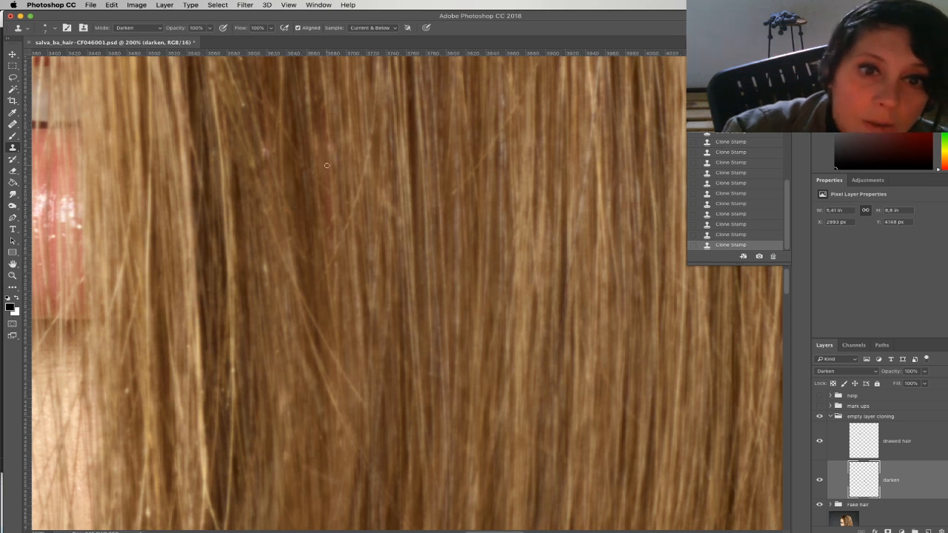
pyautogui.click(330, 148)
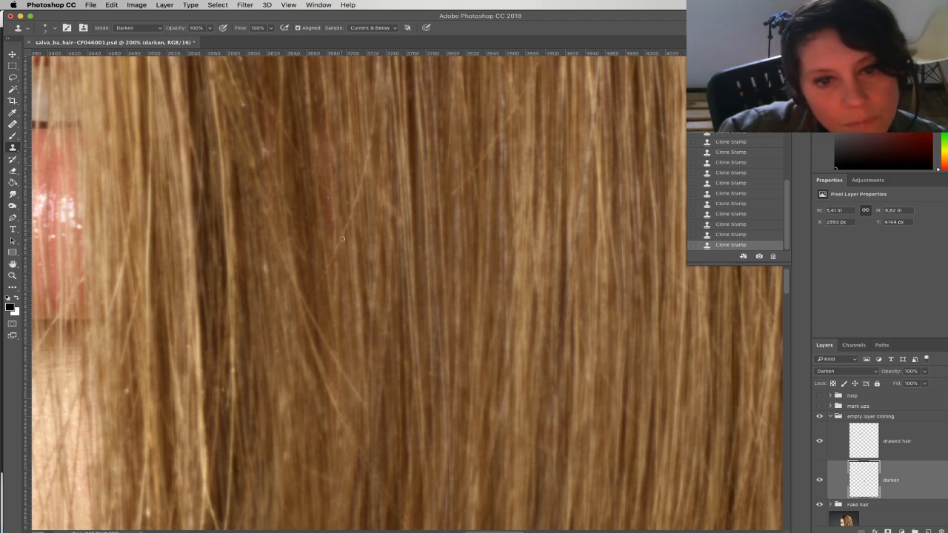
# Clone out the lower part of the faint slanting hair in the smooth section away from the lips
pyautogui.moveTo(464, 203); pyautogui.dragTo(437, 227)
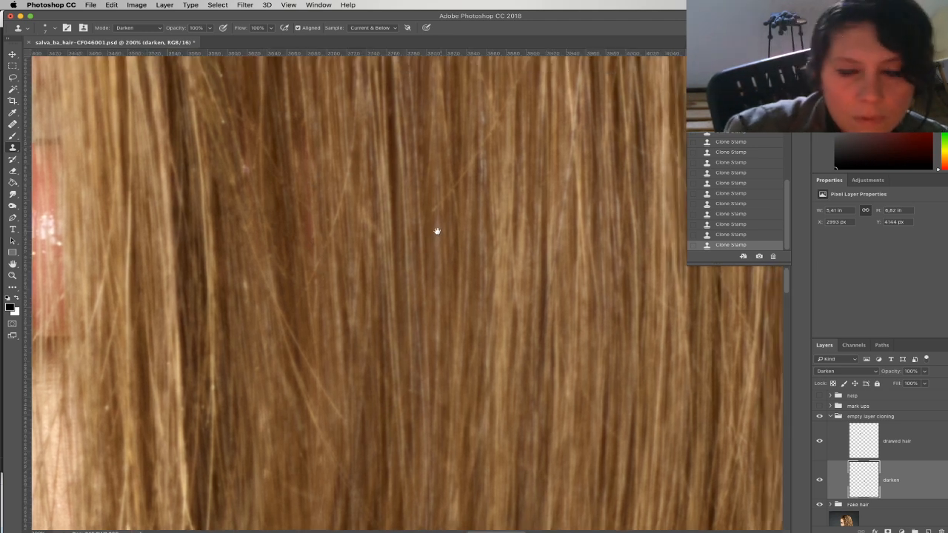
pyautogui.click(432, 212)
pyautogui.click(449, 192)
pyautogui.moveTo(463, 181); pyautogui.dragTo(439, 275)
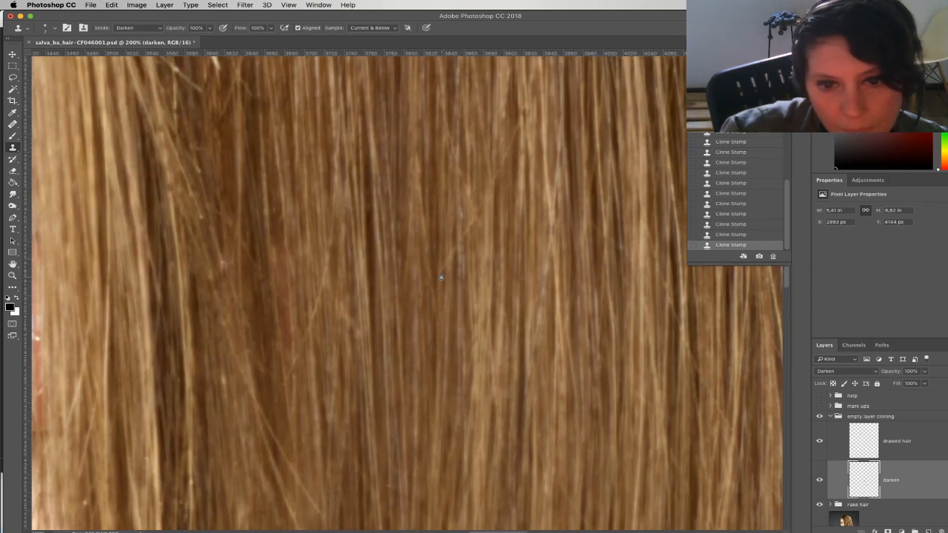
pyautogui.keyDown('alt'); pyautogui.click(455, 231); pyautogui.keyUp('alt')
pyautogui.click(454, 261)
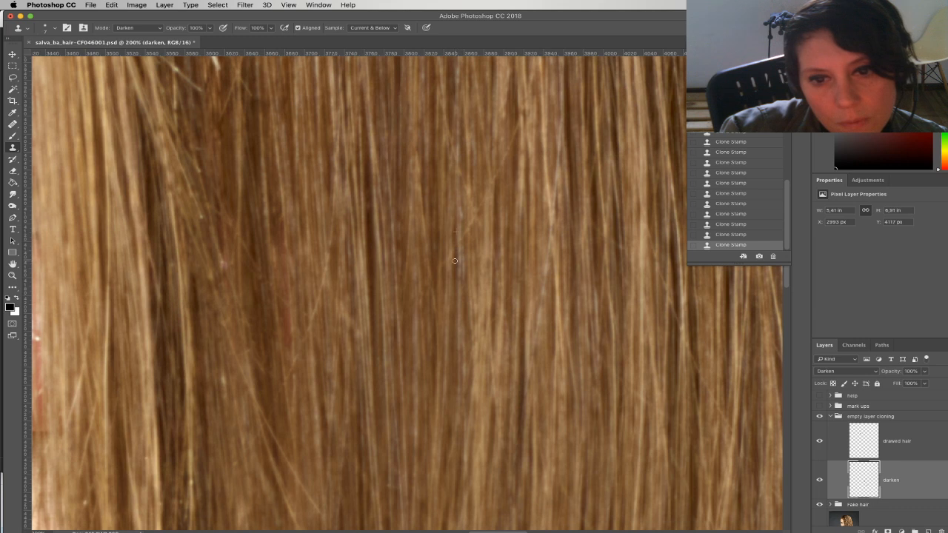
# Sample clean hair beside the faint slanting hair and clone out its upper part and the crossing hair there
pyautogui.keyDown('alt'); pyautogui.click(467, 247); pyautogui.keyUp('alt')
pyautogui.click(467, 219)
pyautogui.click(466, 189)
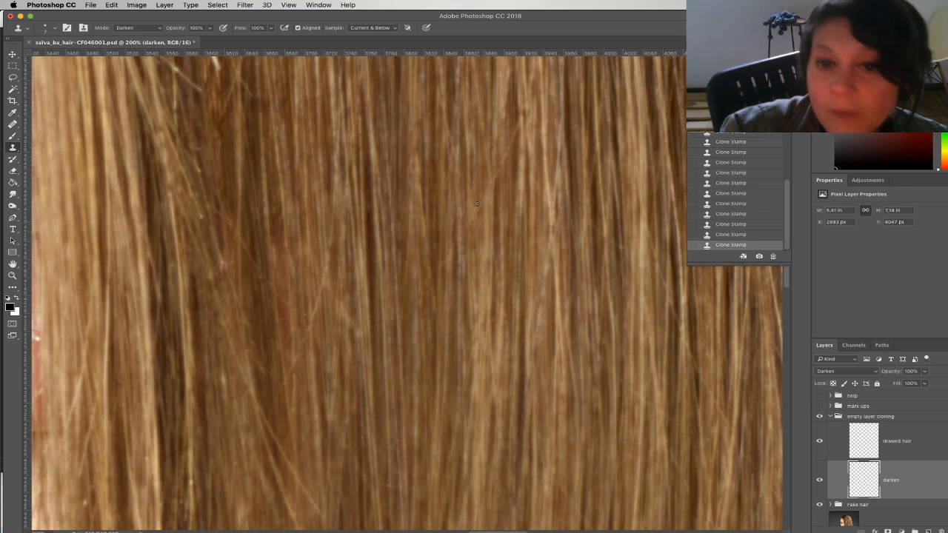
pyautogui.moveTo(499, 195)
pyautogui.mouseDown()
pyautogui.moveTo(500, 143)
pyautogui.moveTo(496, 189)
pyautogui.moveTo(514, 151)
pyautogui.mouseUp()
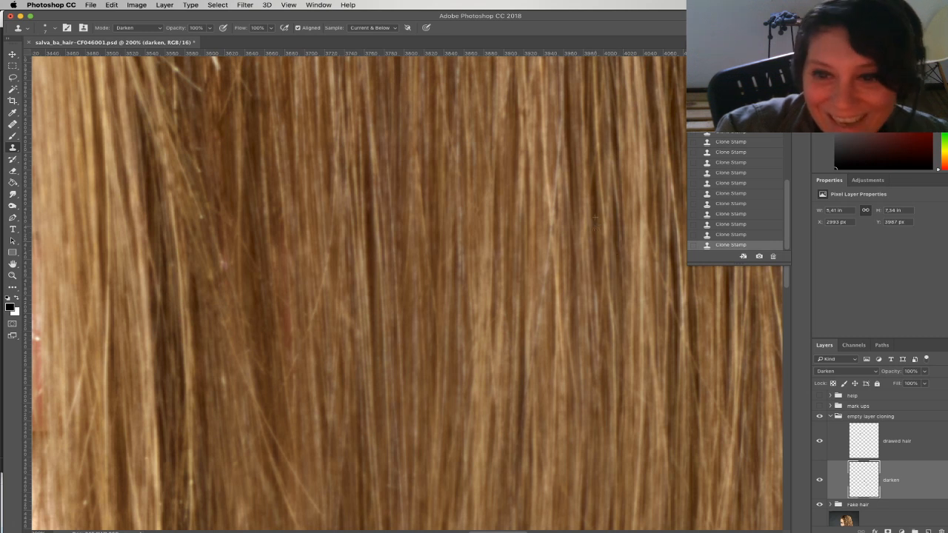
# Clone out the faint stray hair just beside the lower tip of the bright diagonal strand near the mouth
pyautogui.hscroll(5, 600, 291)
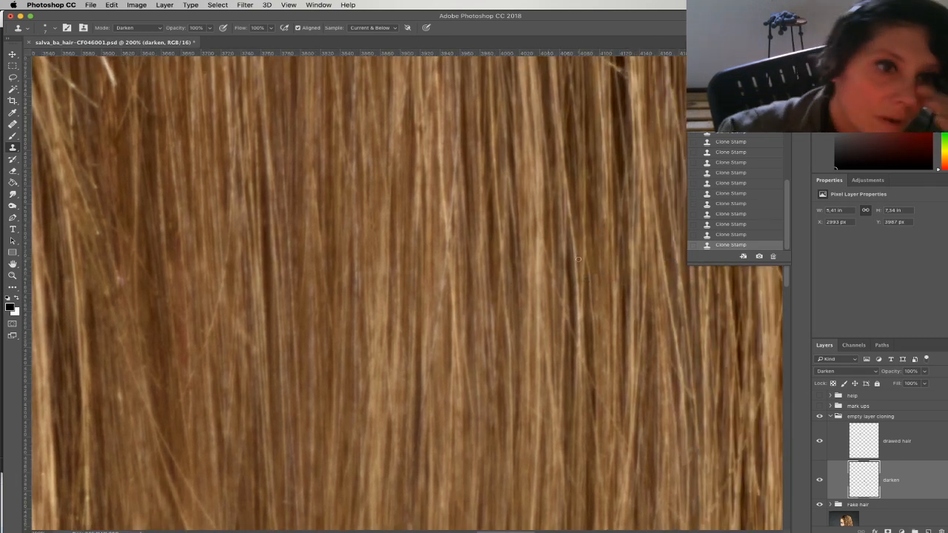
pyautogui.moveTo(209, 240); pyautogui.dragTo(403, 305)
pyautogui.moveTo(346, 195); pyautogui.dragTo(336, 155)
pyautogui.keyDown('alt'); pyautogui.click(340, 172); pyautogui.keyUp('alt')
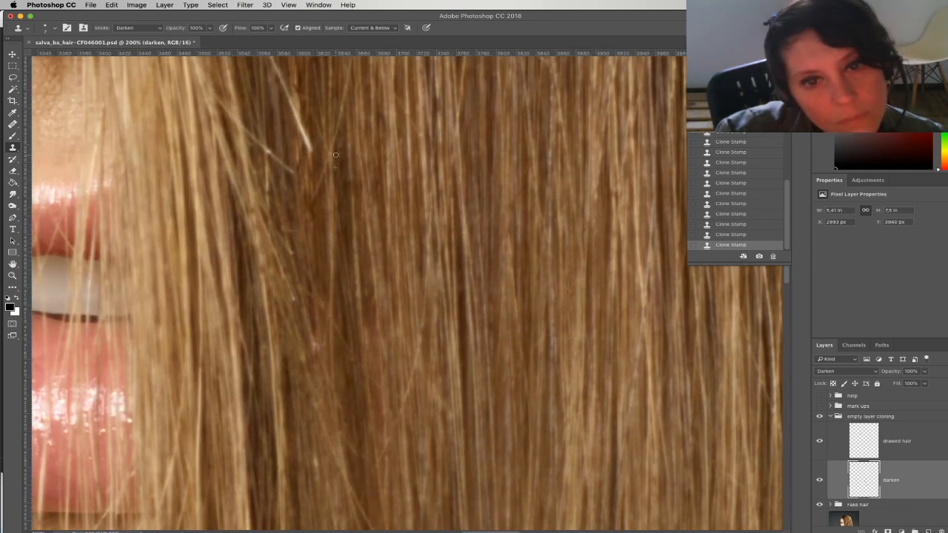
# Clone out the short slanting hair between the lips and the bright diagonal strand, including the fine hairs above it
pyautogui.click(289, 172)
pyautogui.keyDown('alt'); pyautogui.click(284, 149); pyautogui.keyUp('alt')
pyautogui.moveTo(291, 179); pyautogui.dragTo(353, 275)
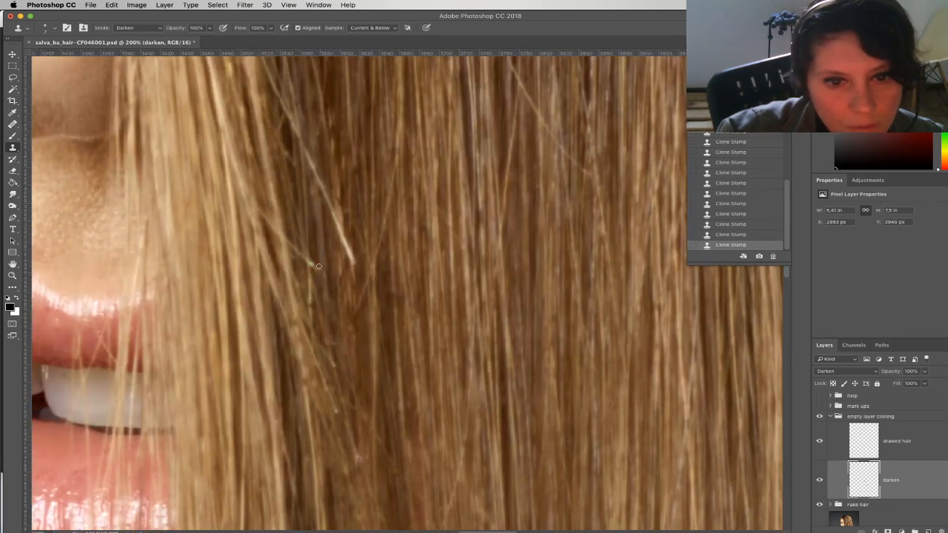
pyautogui.moveTo(312, 261); pyautogui.dragTo(312, 264)
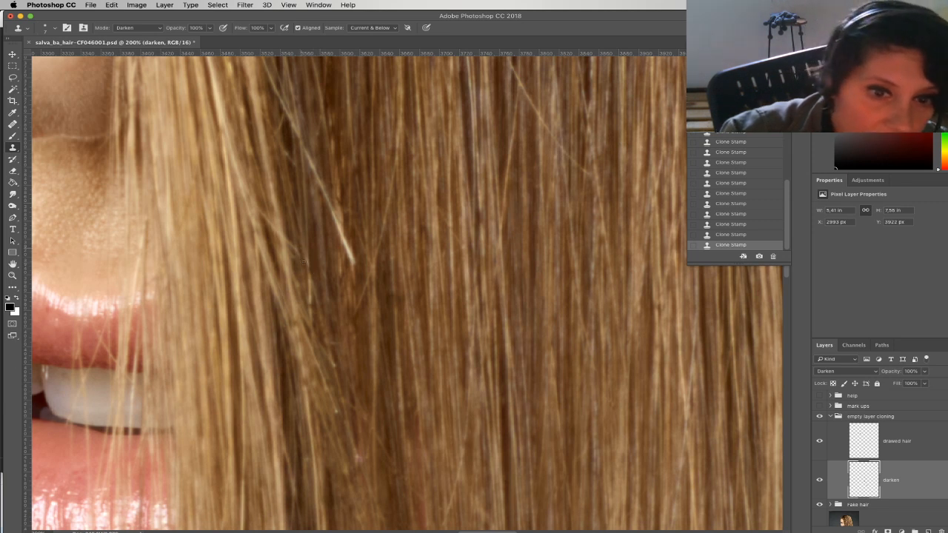
pyautogui.moveTo(287, 230); pyautogui.dragTo(291, 252)
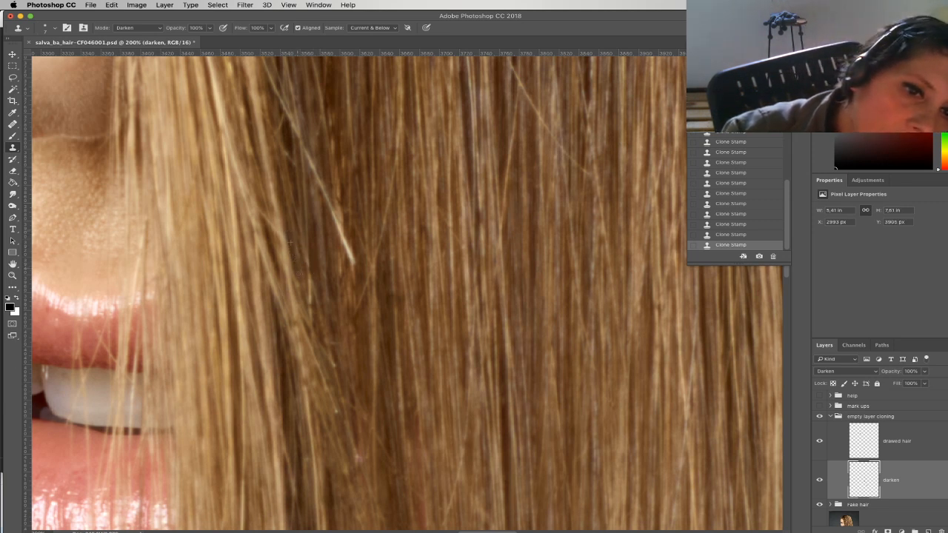
pyautogui.moveTo(289, 148)
pyautogui.mouseDown()
pyautogui.moveTo(292, 177)
pyautogui.moveTo(284, 138)
pyautogui.moveTo(291, 188)
pyautogui.moveTo(282, 115)
pyautogui.mouseUp()
pyautogui.keyDown('alt'); pyautogui.click(285, 139); pyautogui.keyUp('alt')
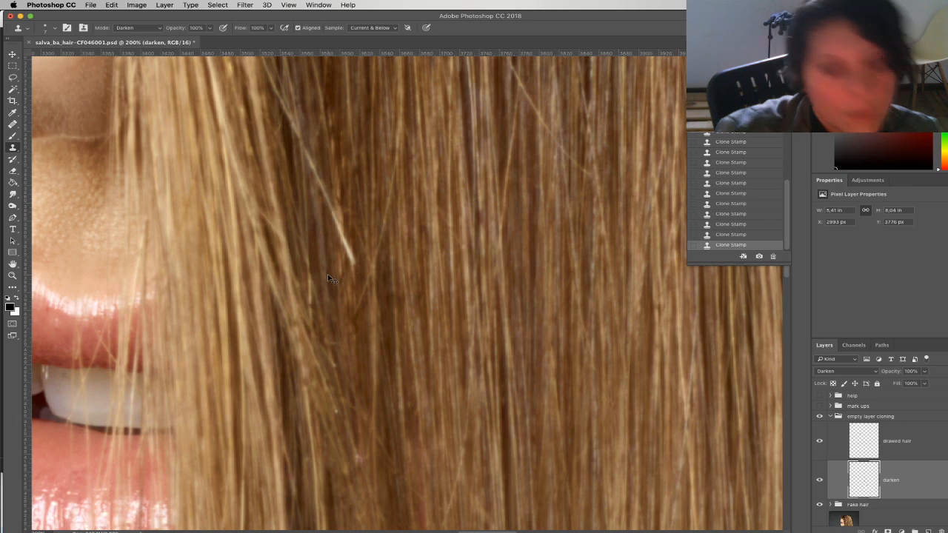
# Examine the retouched hair at 33.3% zoom, and the bright diagonal strand beside the mouth at 200%
pyautogui.press('super+minus')
pyautogui.press('super+minus')
pyautogui.press('super+minus')
pyautogui.press('super+minus')
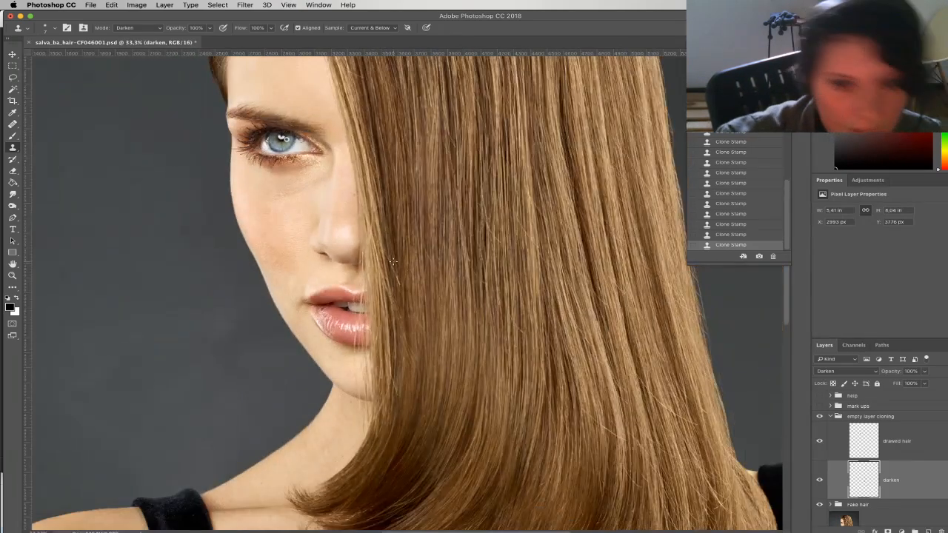
pyautogui.press('super+plus')
pyautogui.press('super+plus')
pyautogui.press('super+plus')
pyautogui.press('super+plus')
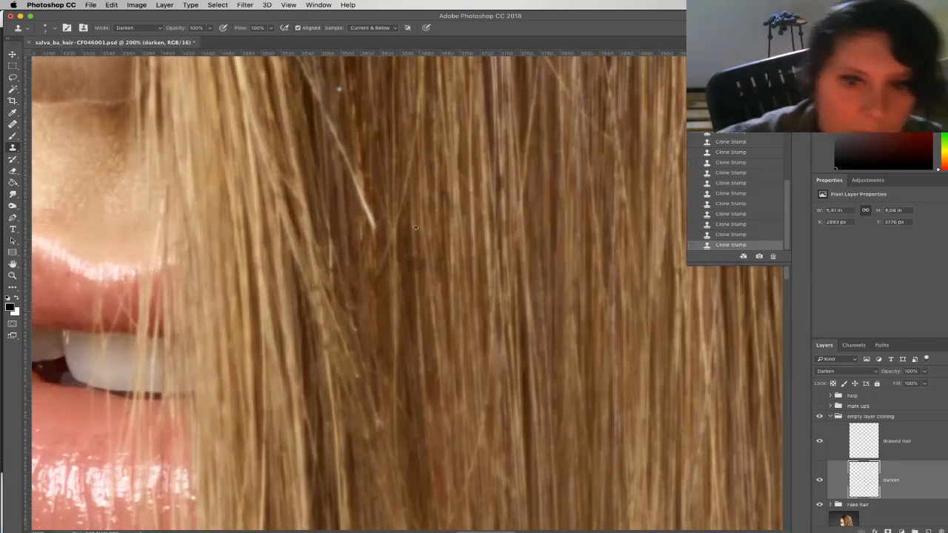
pyautogui.moveTo(388, 293); pyautogui.dragTo(390, 328)
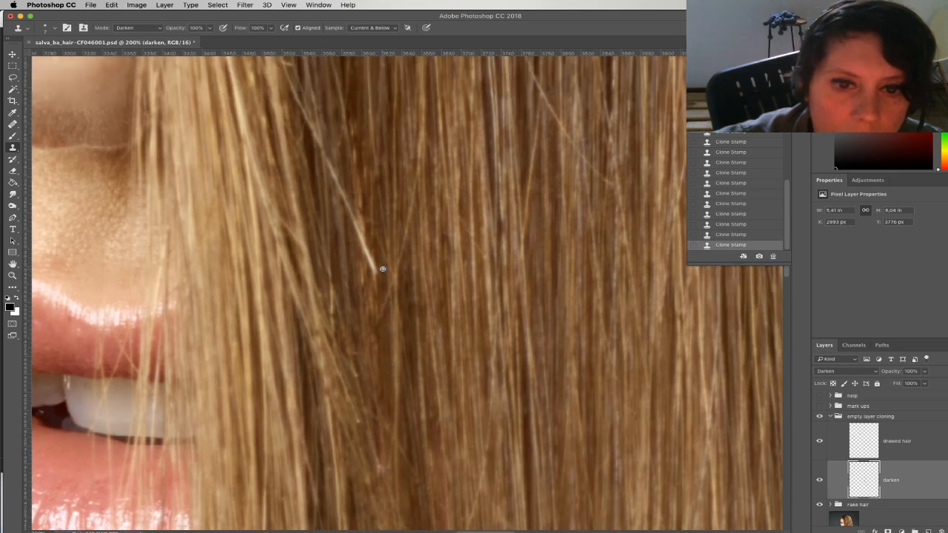
pyautogui.moveTo(388, 281); pyautogui.dragTo(398, 364)
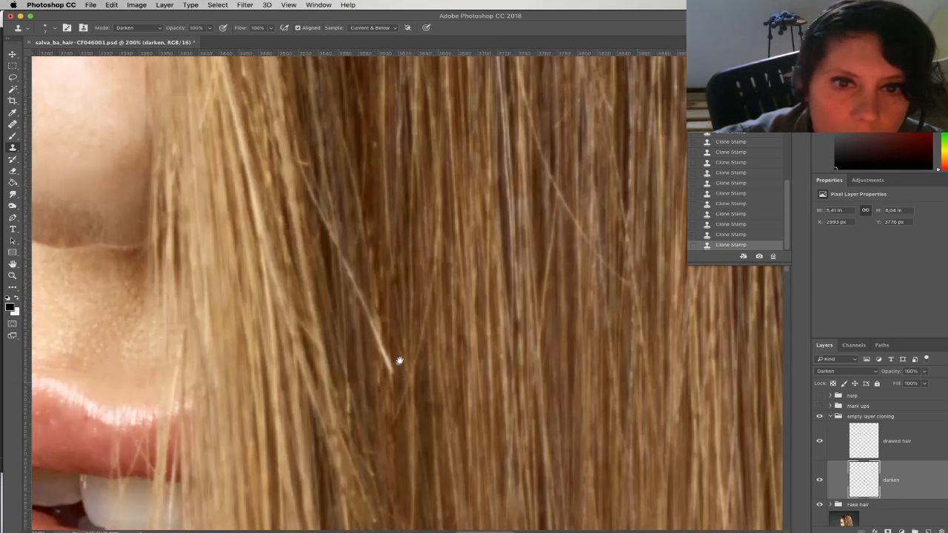
# Clone out the upper and middle part of the bright diagonal strand beside the mouth, sampling clean hair next to it
pyautogui.click(303, 155)
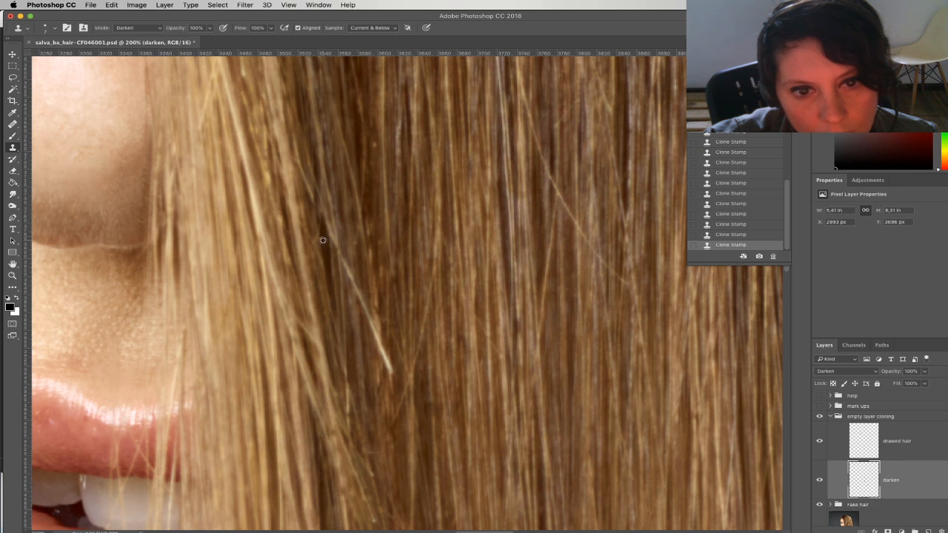
pyautogui.keyDown('alt'); pyautogui.click(320, 219); pyautogui.keyUp('alt')
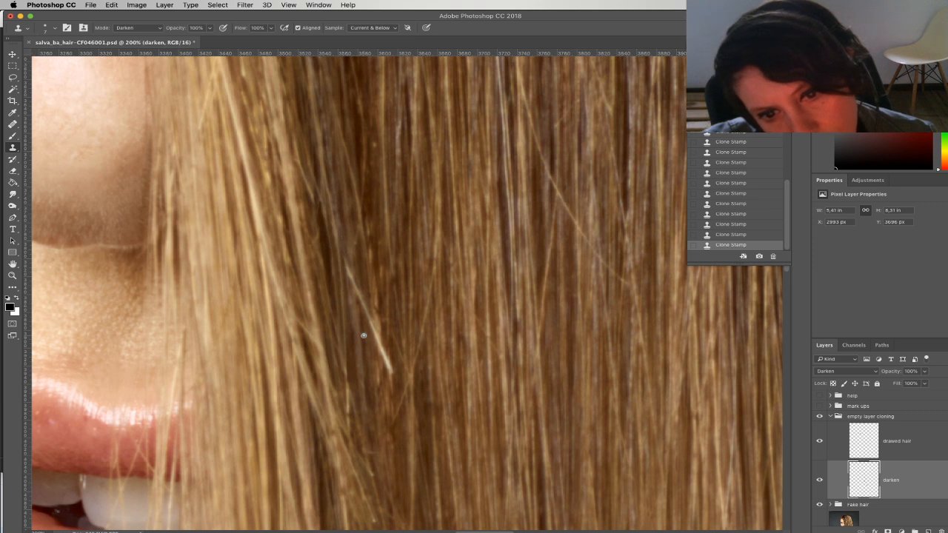
pyautogui.keyDown('alt'); pyautogui.click(346, 244); pyautogui.keyUp('alt')
pyautogui.click(351, 274)
pyautogui.moveTo(350, 265); pyautogui.dragTo(345, 249)
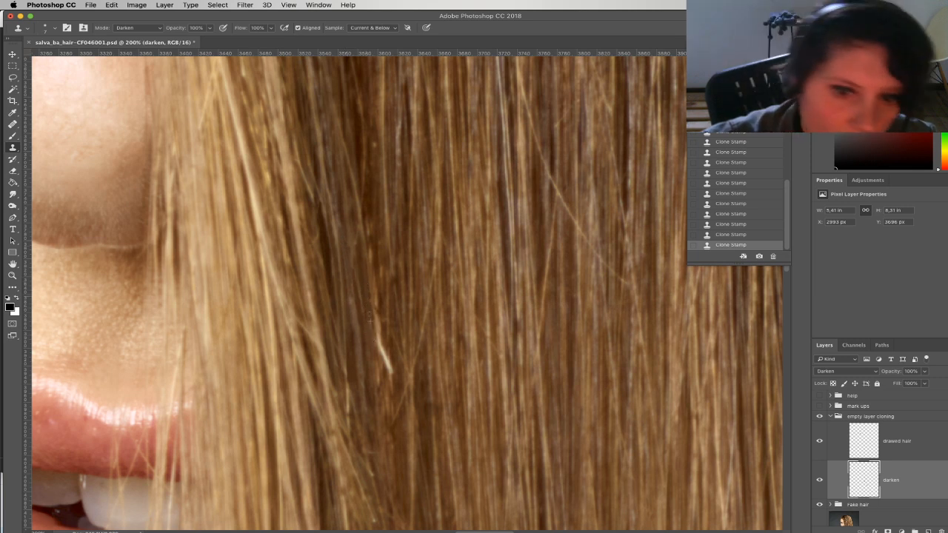
# Clone out the remaining lower tip of the bright diagonal strand with samples from the darker hair directly above it
pyautogui.keyDown('shift'); pyautogui.click(386, 367); pyautogui.keyUp('shift')
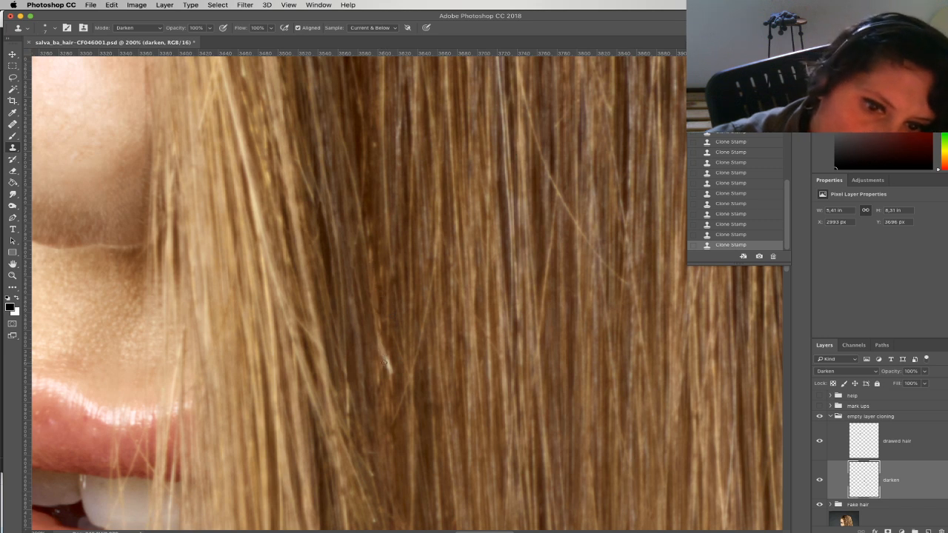
pyautogui.keyDown('alt'); pyautogui.click(398, 341); pyautogui.keyUp('alt')
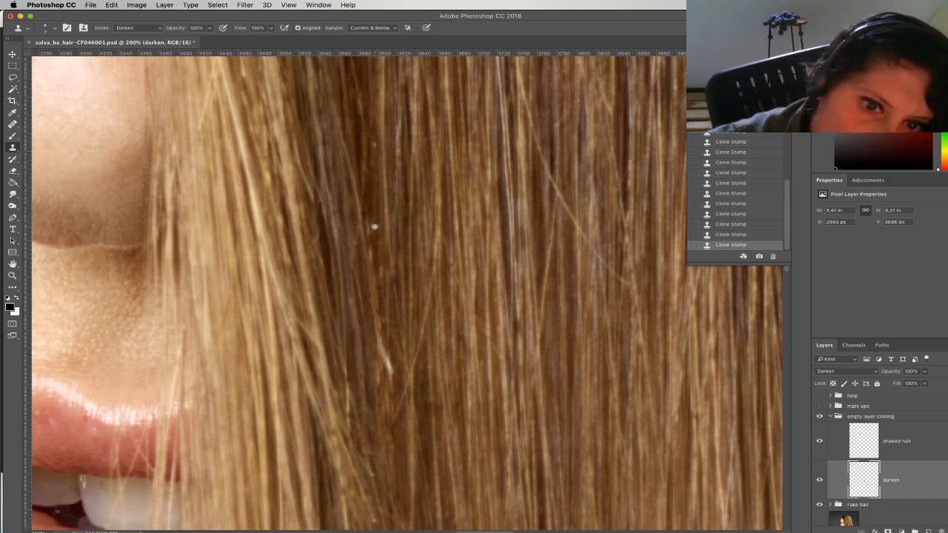
pyautogui.keyDown('alt'); pyautogui.click(374, 226); pyautogui.keyUp('alt')
pyautogui.moveTo(378, 312)
pyautogui.mouseDown()
pyautogui.moveTo(383, 378)
pyautogui.moveTo(378, 247)
pyautogui.mouseUp()
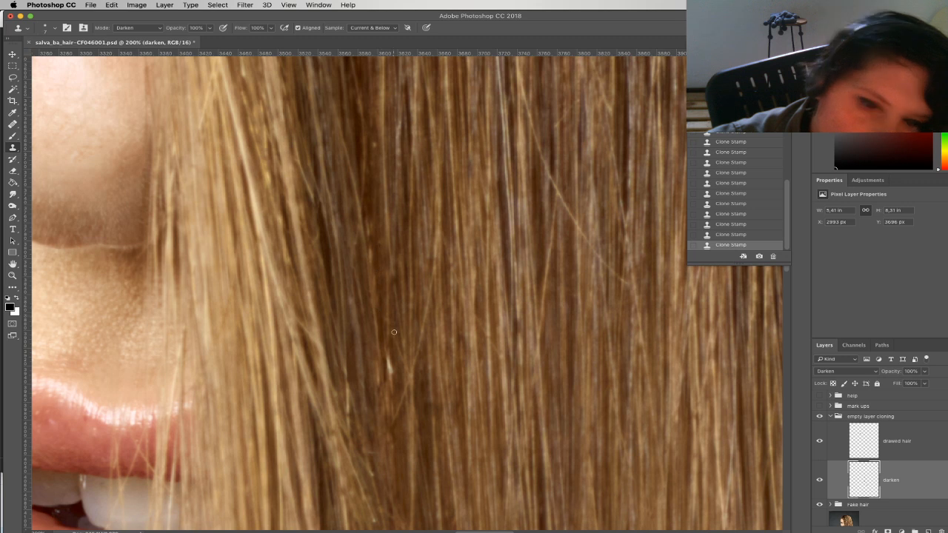
pyautogui.keyDown('alt'); pyautogui.click(392, 308); pyautogui.keyUp('alt')
pyautogui.moveTo(390, 357); pyautogui.dragTo(391, 371)
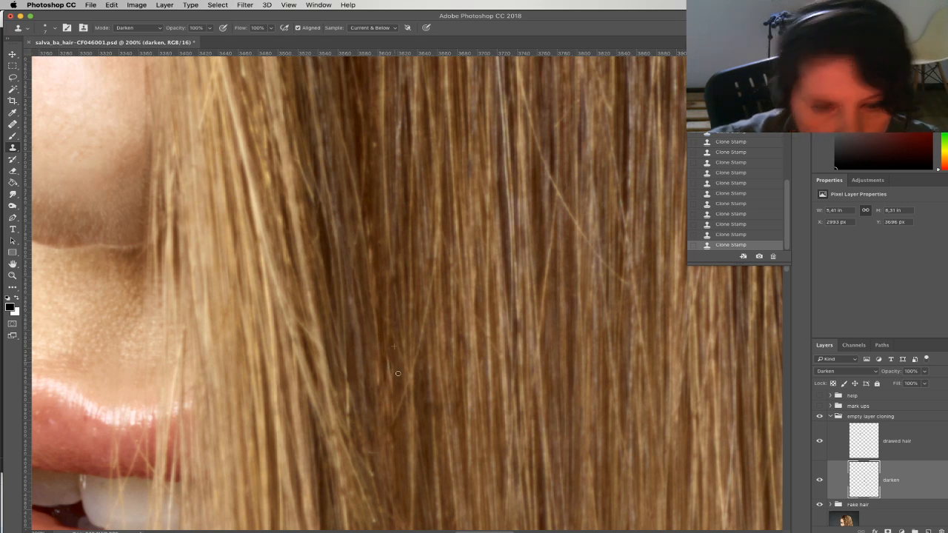
pyautogui.moveTo(392, 388); pyautogui.dragTo(388, 356)
# Compare the hair with and without the empty layer cloning group at 33.3% zoom
pyautogui.press('super+minus')
pyautogui.press('super+minus')
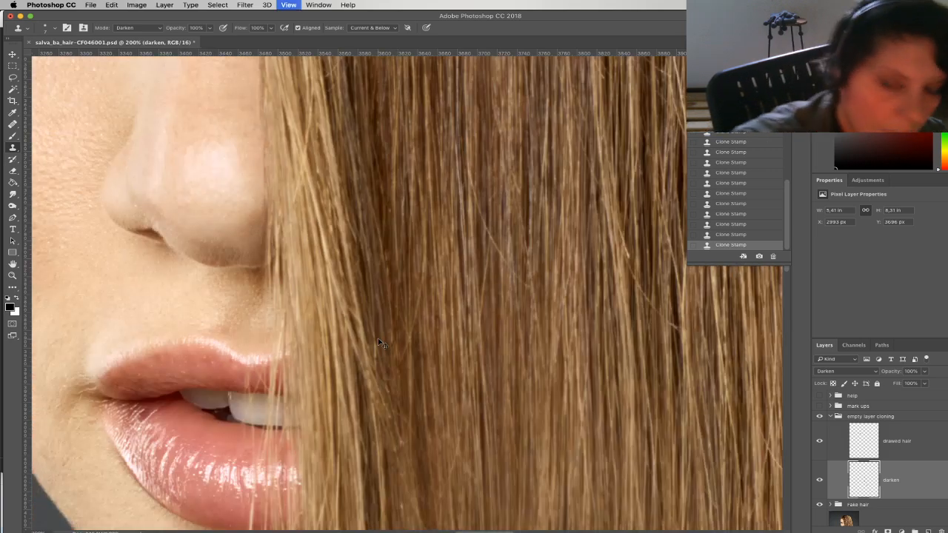
pyautogui.press('super+minus')
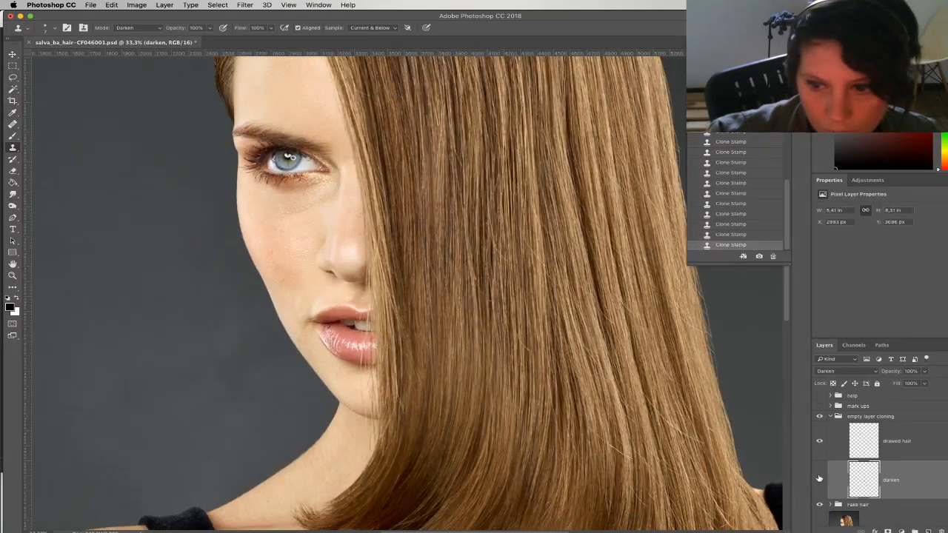
pyautogui.click(830, 417)
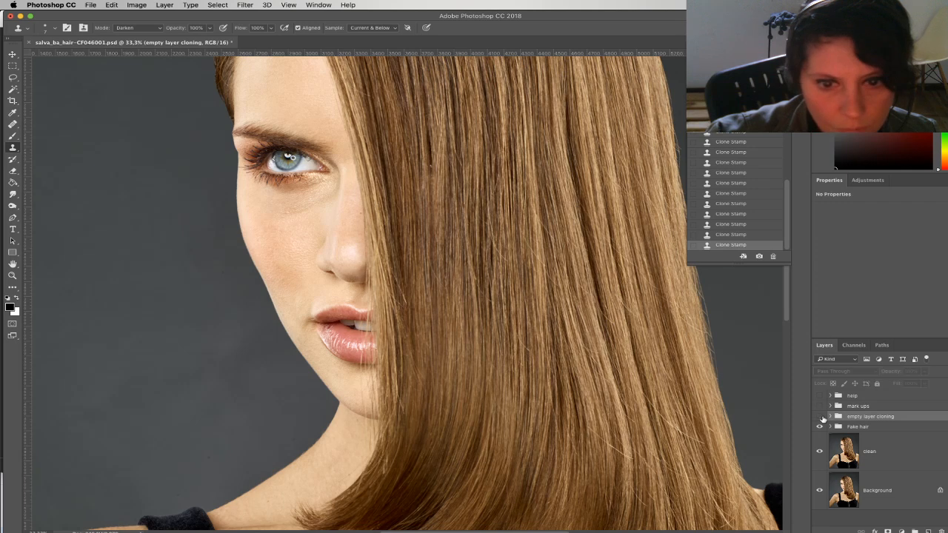
pyautogui.click(820, 416)
pyautogui.click(820, 416)
pyautogui.click(820, 416)
pyautogui.click(820, 417)
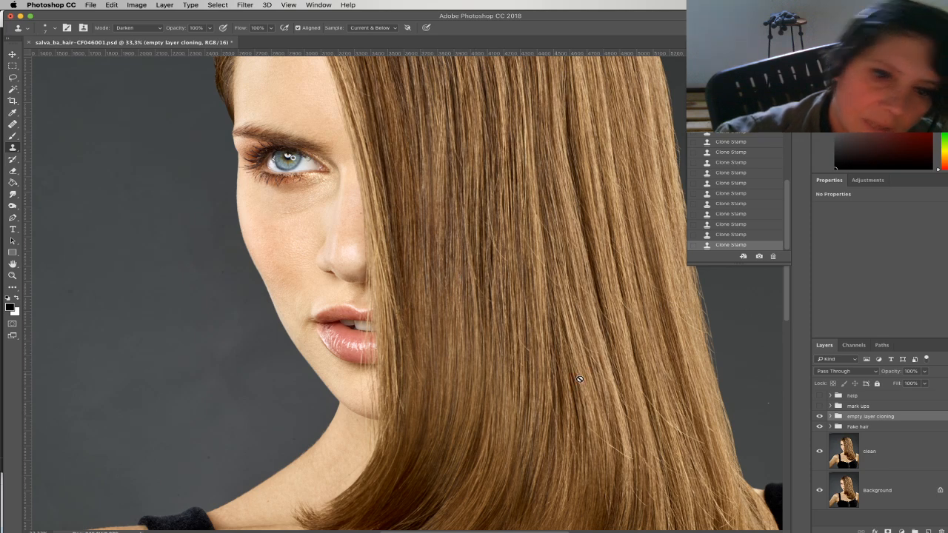
# Add a new empty layer above the drawed hair layer in the empty layer cloning group and activate the Smudge tool
pyautogui.click(831, 417)
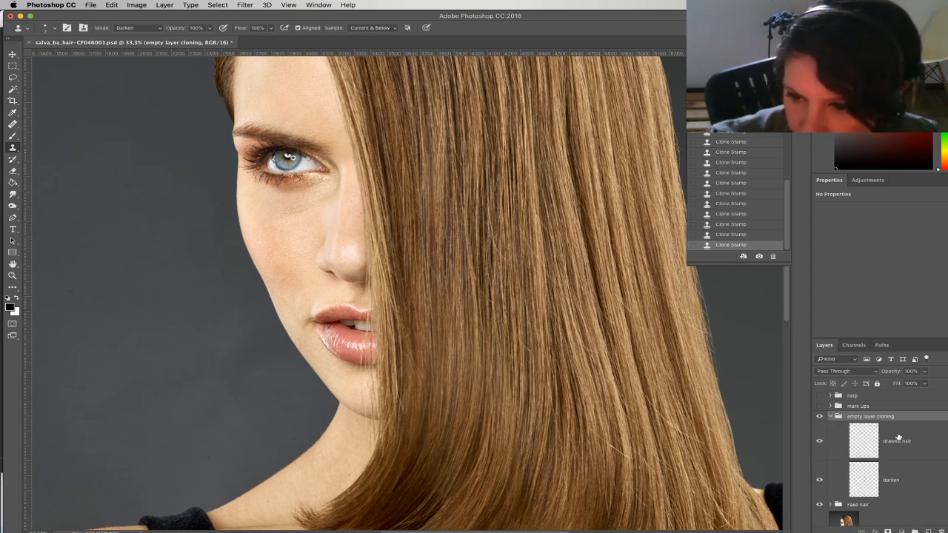
pyautogui.click(897, 438)
pyautogui.click(929, 531)
pyautogui.press('r')
pyautogui.moveTo(252, 337); pyautogui.dragTo(430, 275)
pyautogui.press('super+plus')
pyautogui.press('super+plus')
pyautogui.moveTo(366, 295); pyautogui.dragTo(417, 249)
pyautogui.press('super+plus')
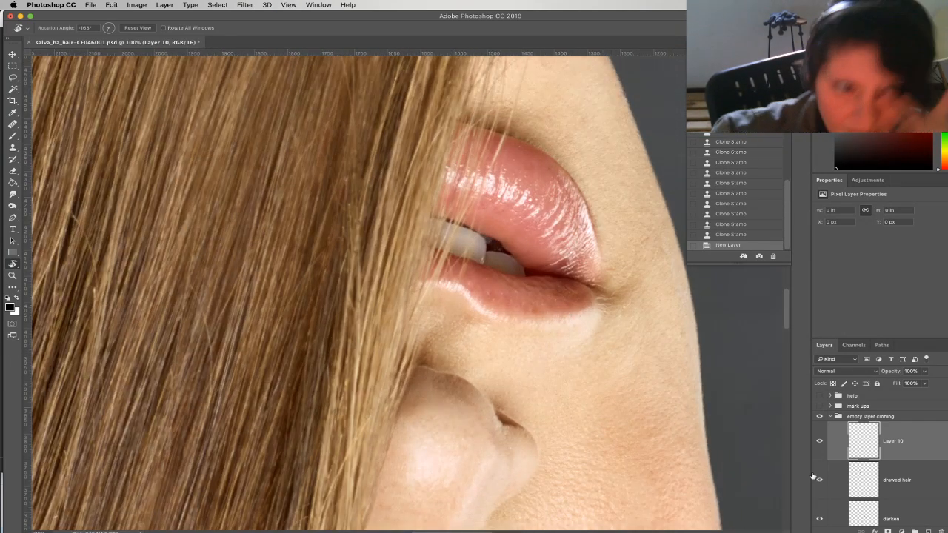
pyautogui.click(13, 194)
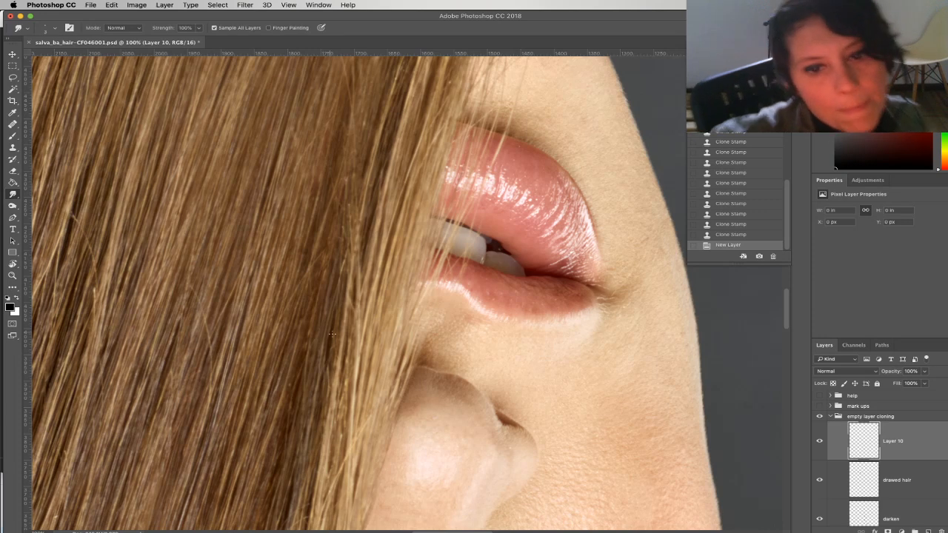
# Smudge thin hairs along the dark gap between the brown hair and the bright strands beside the face
pyautogui.moveTo(350, 327); pyautogui.dragTo(313, 382)
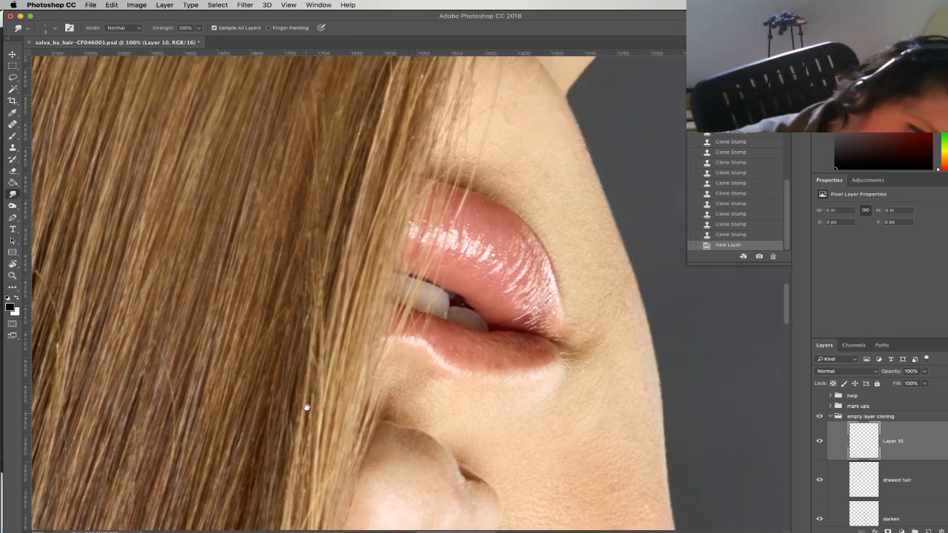
pyautogui.scroll(-2, 307, 402)
pyautogui.moveTo(282, 419); pyautogui.dragTo(291, 369)
pyautogui.moveTo(283, 408); pyautogui.dragTo(293, 359)
pyautogui.moveTo(286, 385); pyautogui.dragTo(300, 350)
pyautogui.moveTo(290, 384); pyautogui.dragTo(297, 360)
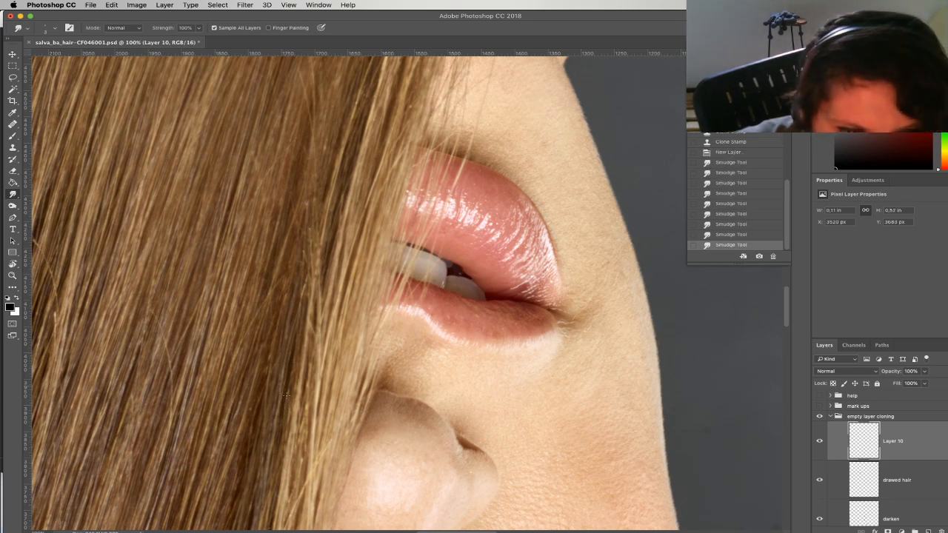
pyautogui.moveTo(292, 400); pyautogui.dragTo(290, 375)
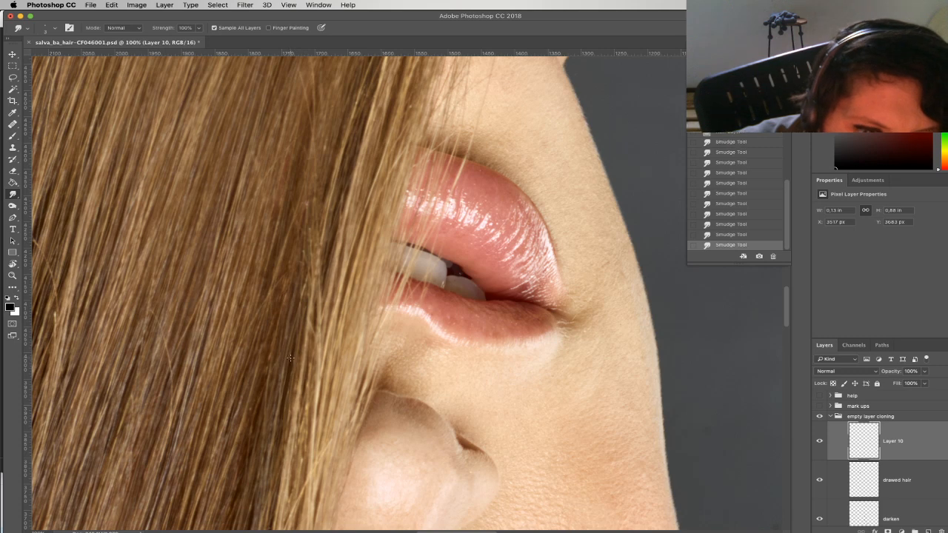
pyautogui.moveTo(301, 308); pyautogui.dragTo(307, 279)
pyautogui.moveTo(321, 234); pyautogui.dragTo(339, 154)
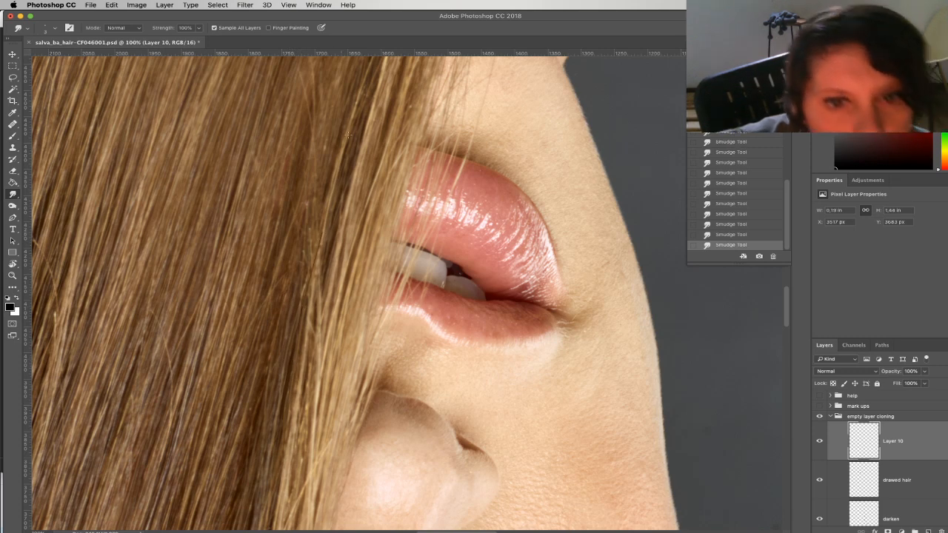
# Enlarge the smudge brush and pull long strands along the dark gap beside the mouth, undoing one stroke and redrawing it
pyautogui.rightClick(305, 323)
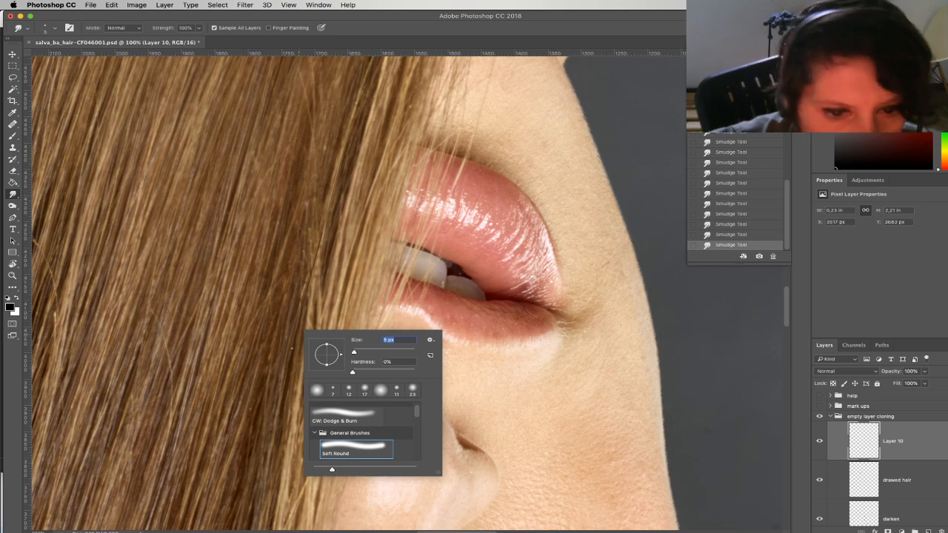
pyautogui.press('Return')
pyautogui.moveTo(327, 223); pyautogui.dragTo(328, 215)
pyautogui.moveTo(294, 355); pyautogui.dragTo(380, 87)
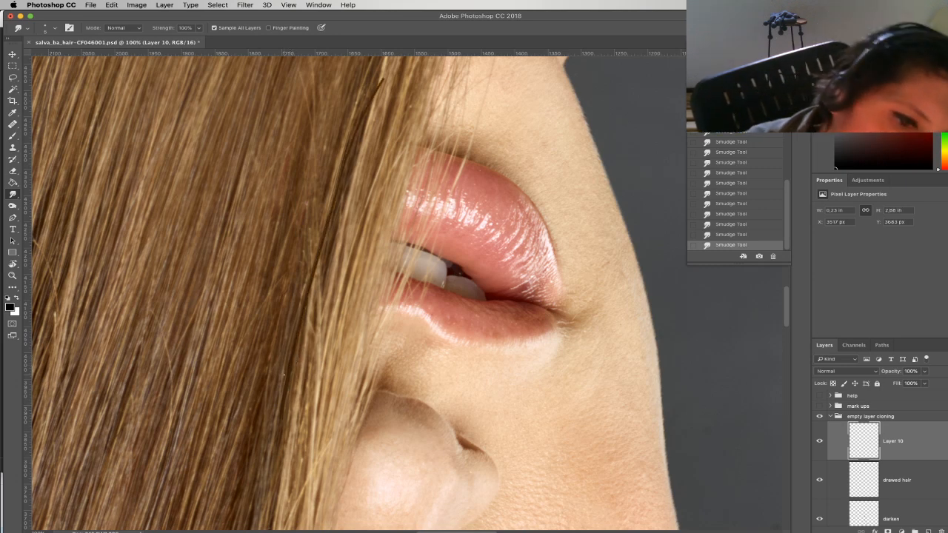
pyautogui.moveTo(291, 346); pyautogui.dragTo(374, 89)
pyautogui.press('super+z')
pyautogui.moveTo(289, 341); pyautogui.dragTo(355, 120)
pyautogui.moveTo(271, 413); pyautogui.dragTo(340, 91)
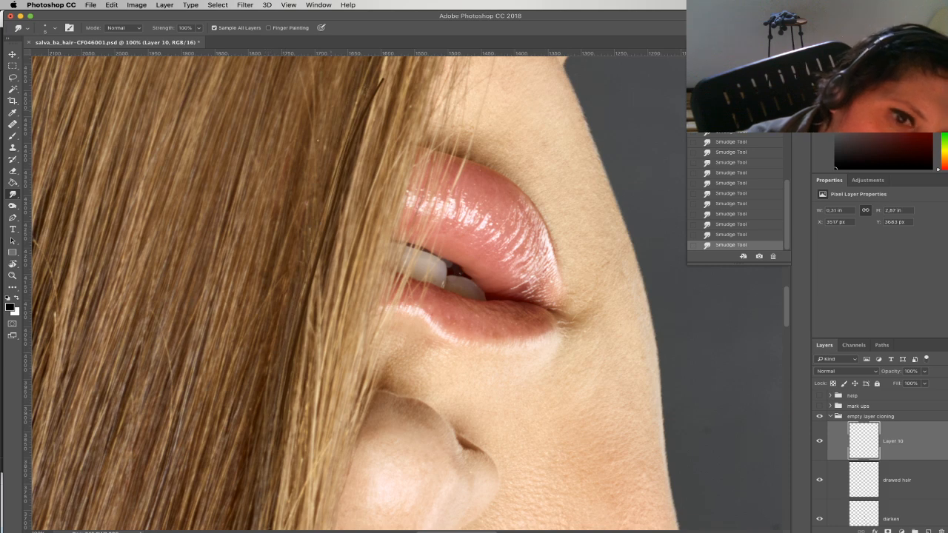
# Fill the dark gap beside the mouth with more long, closely spaced smudged strands that follow the hair's flow
pyautogui.moveTo(303, 315)
pyautogui.mouseDown()
pyautogui.moveTo(264, 435)
pyautogui.moveTo(286, 312)
pyautogui.mouseUp()
pyautogui.moveTo(240, 451); pyautogui.dragTo(323, 120)
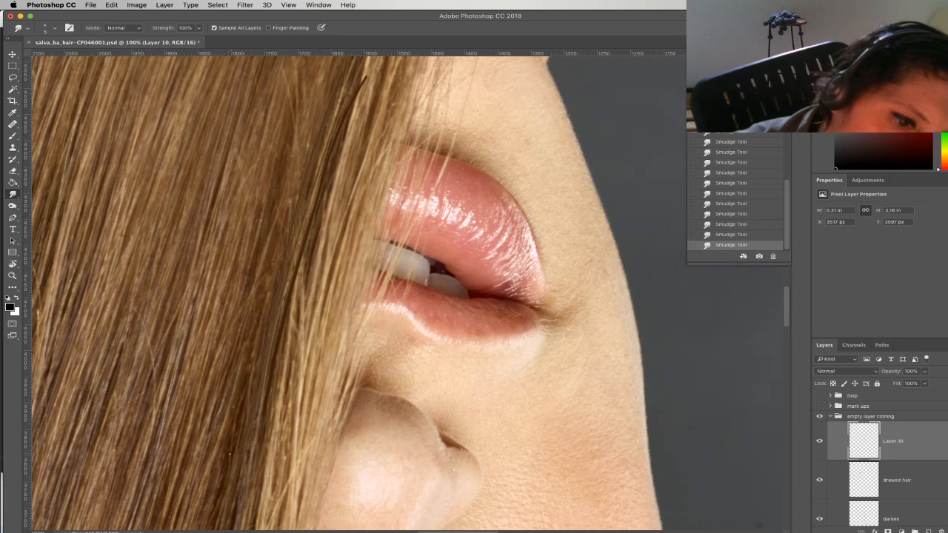
pyautogui.moveTo(262, 322); pyautogui.dragTo(340, 67)
pyautogui.moveTo(239, 444); pyautogui.dragTo(315, 126)
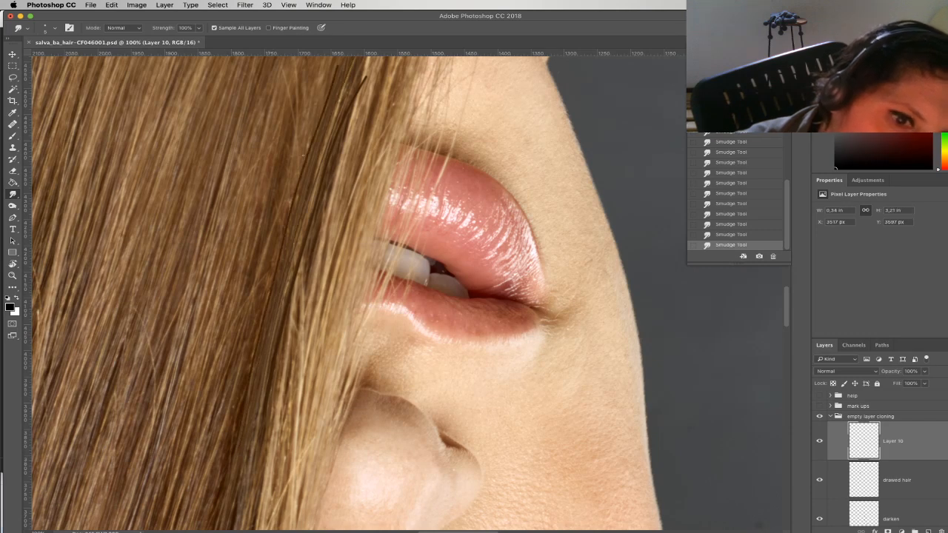
pyautogui.moveTo(237, 458); pyautogui.dragTo(316, 155)
pyautogui.moveTo(249, 387)
pyautogui.mouseDown()
pyautogui.moveTo(343, 91)
pyautogui.moveTo(277, 258)
pyautogui.moveTo(345, 59)
pyautogui.mouseUp()
pyautogui.moveTo(259, 329); pyautogui.dragTo(344, 76)
pyautogui.moveTo(279, 313)
pyautogui.mouseDown()
pyautogui.moveTo(330, 130)
pyautogui.moveTo(381, 27)
pyautogui.mouseUp()
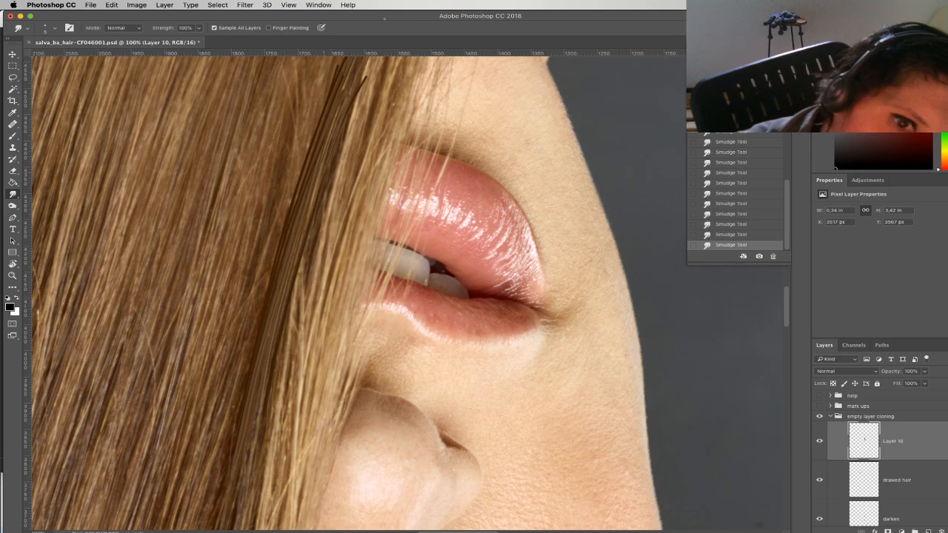
pyautogui.moveTo(290, 343); pyautogui.dragTo(366, 67)
pyautogui.moveTo(296, 324)
pyautogui.mouseDown()
pyautogui.moveTo(228, 376)
pyautogui.moveTo(297, 132)
pyautogui.mouseUp()
pyautogui.moveTo(226, 365)
pyautogui.mouseDown()
pyautogui.moveTo(288, 151)
pyautogui.moveTo(337, 60)
pyautogui.mouseUp()
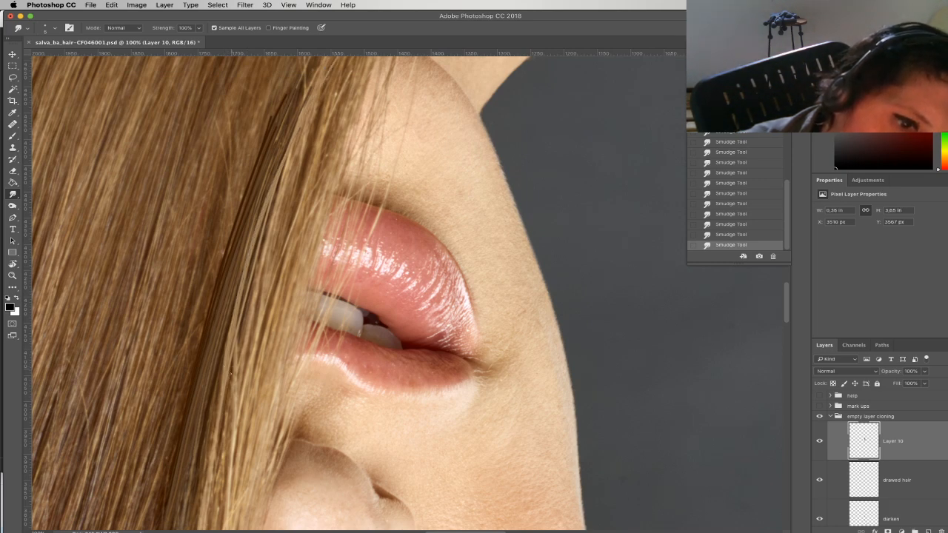
# Smudge additional strands on the side of the dark gap away from the face to widen the redrawn hair
pyautogui.moveTo(325, 149); pyautogui.dragTo(322, 179)
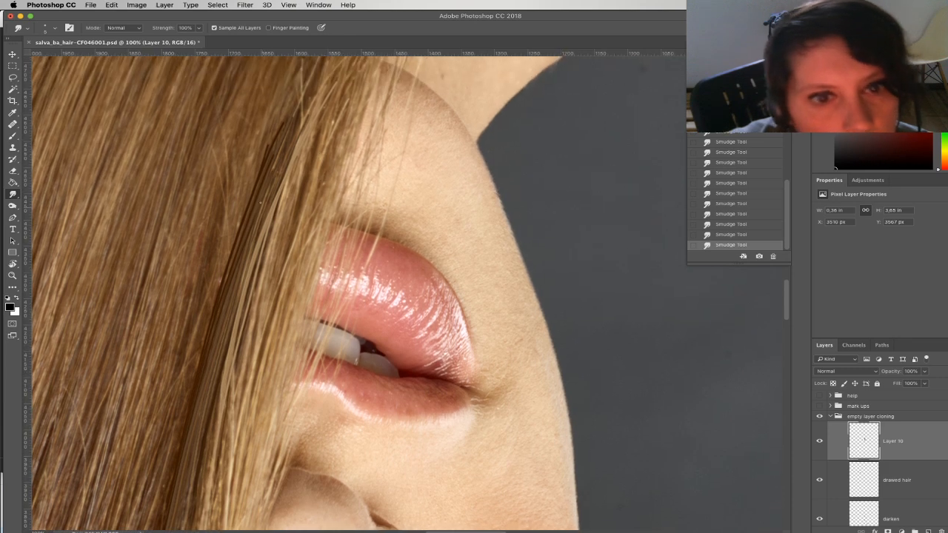
pyautogui.moveTo(200, 373); pyautogui.dragTo(259, 249)
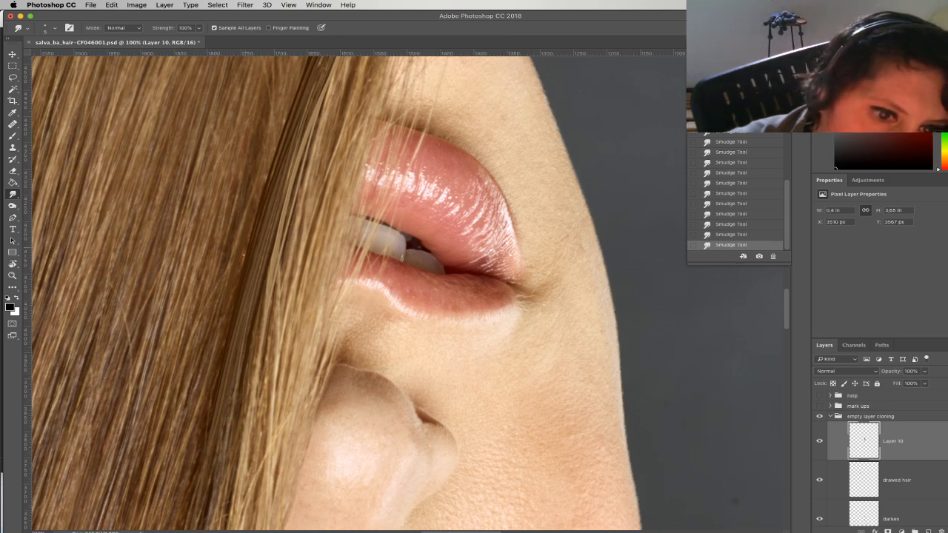
pyautogui.scroll(2, 273, 196)
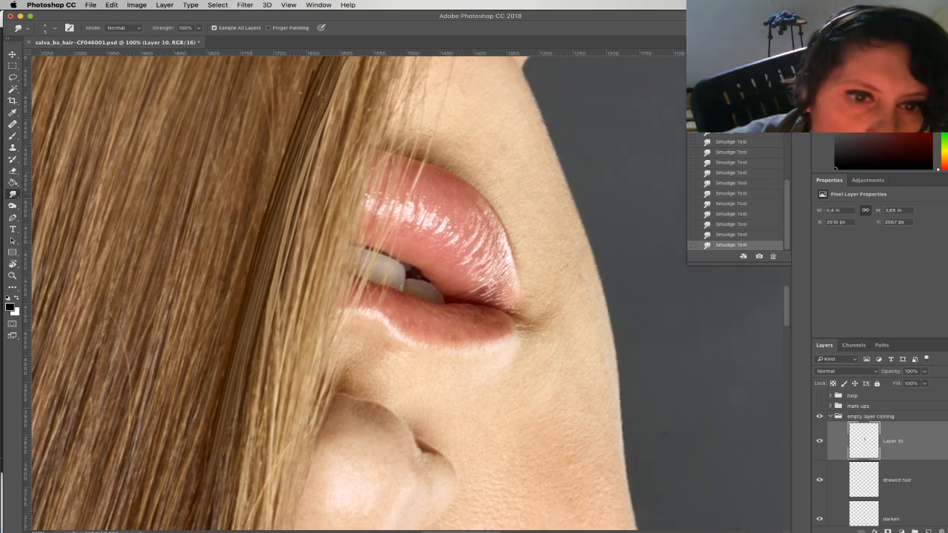
pyautogui.scroll(3, 280, 259)
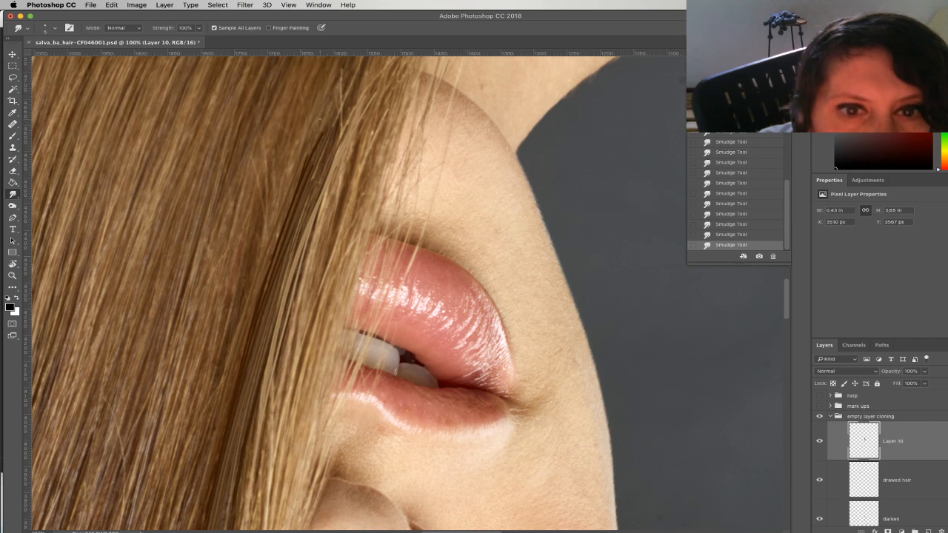
pyautogui.moveTo(320, 124); pyautogui.dragTo(283, 219)
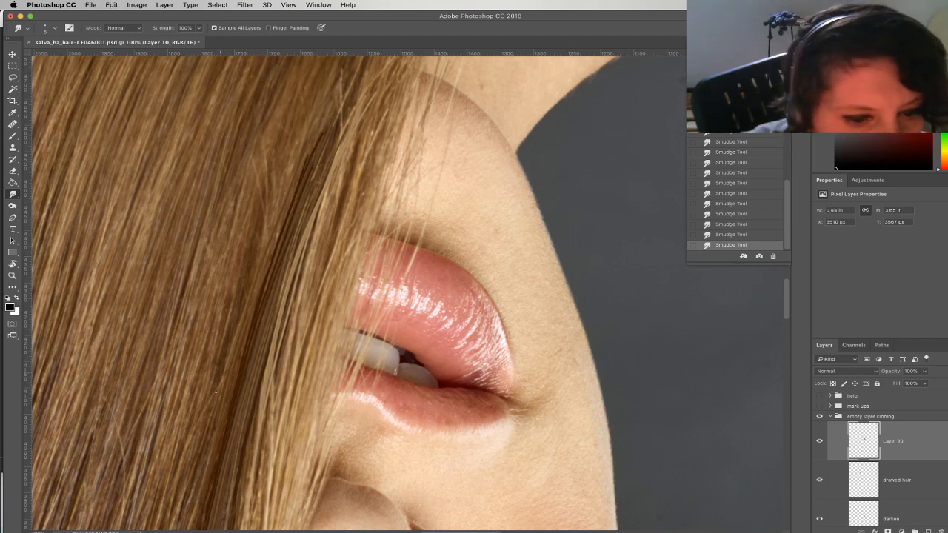
pyautogui.moveTo(220, 371); pyautogui.dragTo(193, 464)
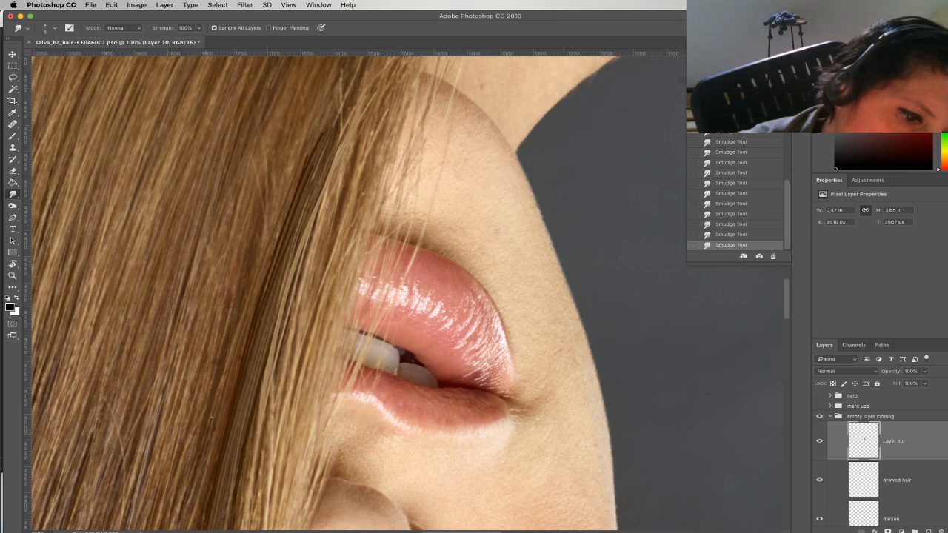
pyautogui.moveTo(237, 359); pyautogui.dragTo(302, 242)
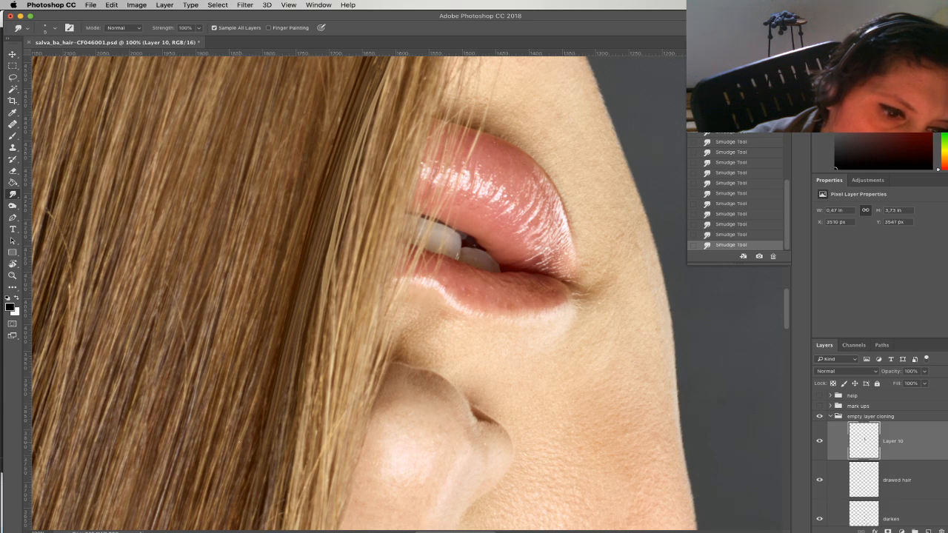
# Reduce the smudge brush size and apply the Blur More filter to the layer of smudged strands
pyautogui.rightClick(342, 243)
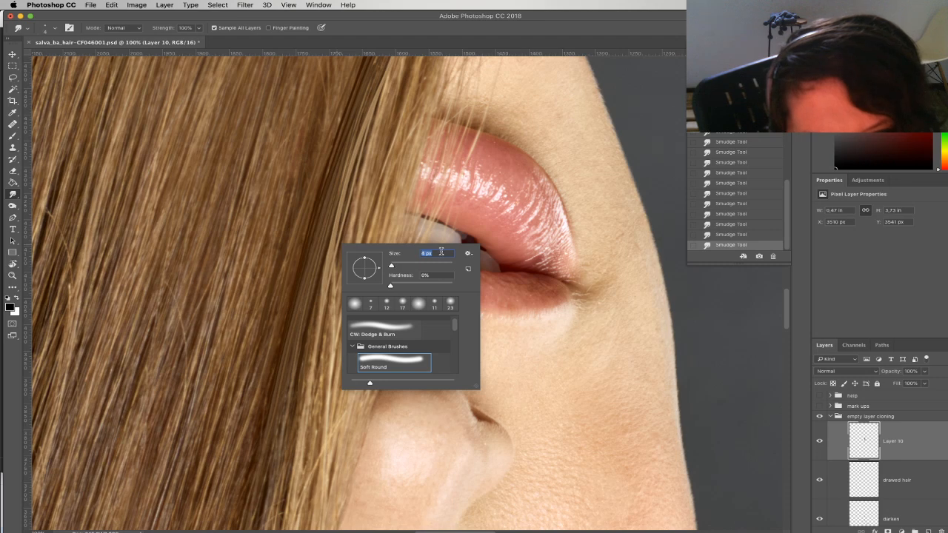
pyautogui.press('Return')
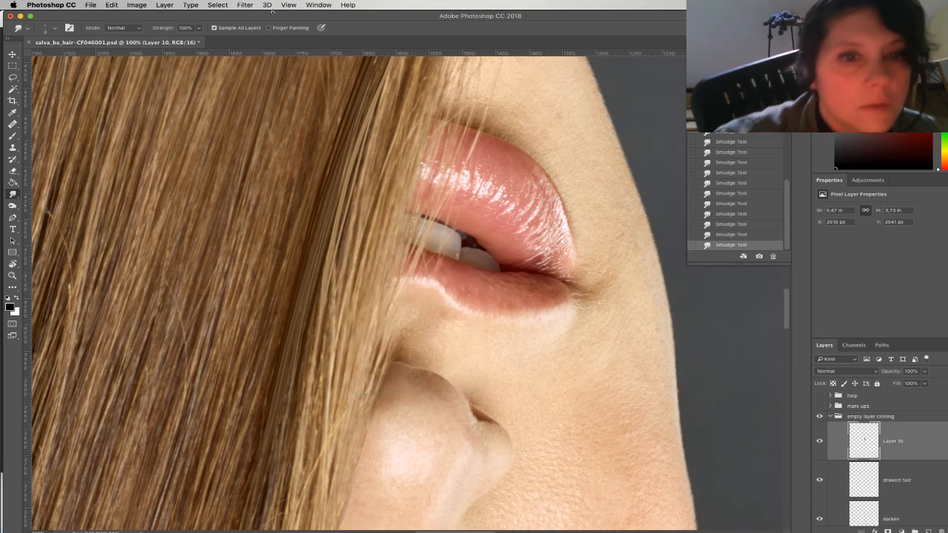
pyautogui.click(245, 5)
pyautogui.moveTo(270, 112)
pyautogui.click(403, 130)
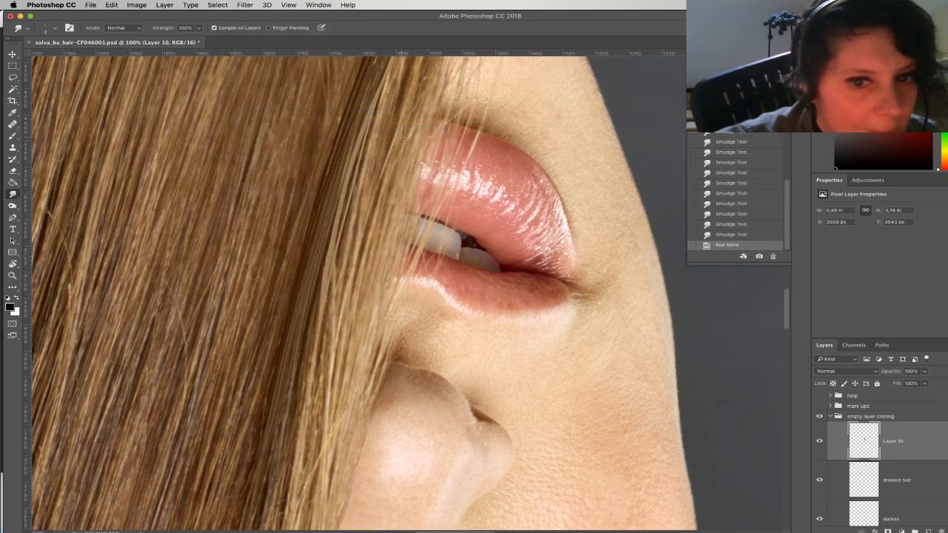
# Apply Add Noise to the layer of smudged strands with 1% monochromatic Gaussian noise
pyautogui.click(245, 4)
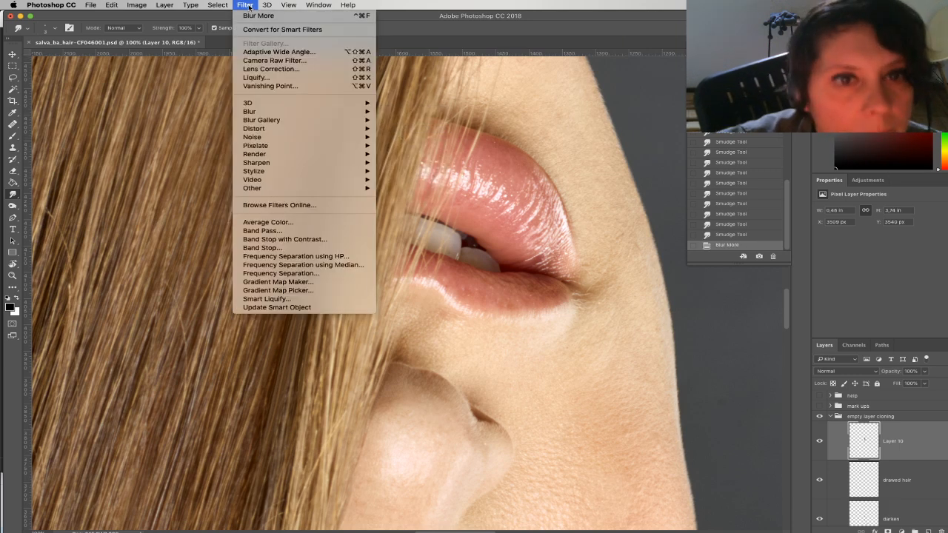
pyautogui.moveTo(307, 136)
pyautogui.click(417, 171)
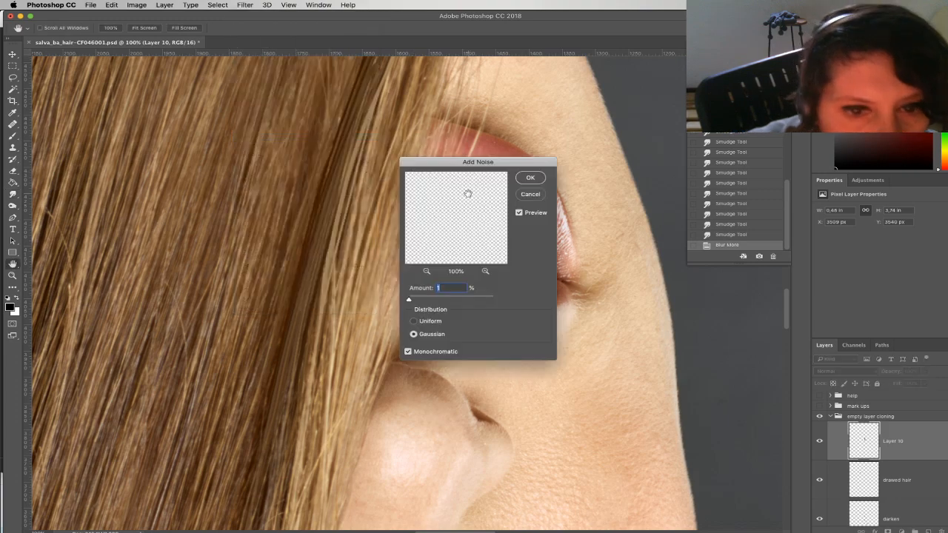
pyautogui.press('super+plus')
pyautogui.press('super+plus')
pyautogui.moveTo(208, 209); pyautogui.dragTo(292, 247)
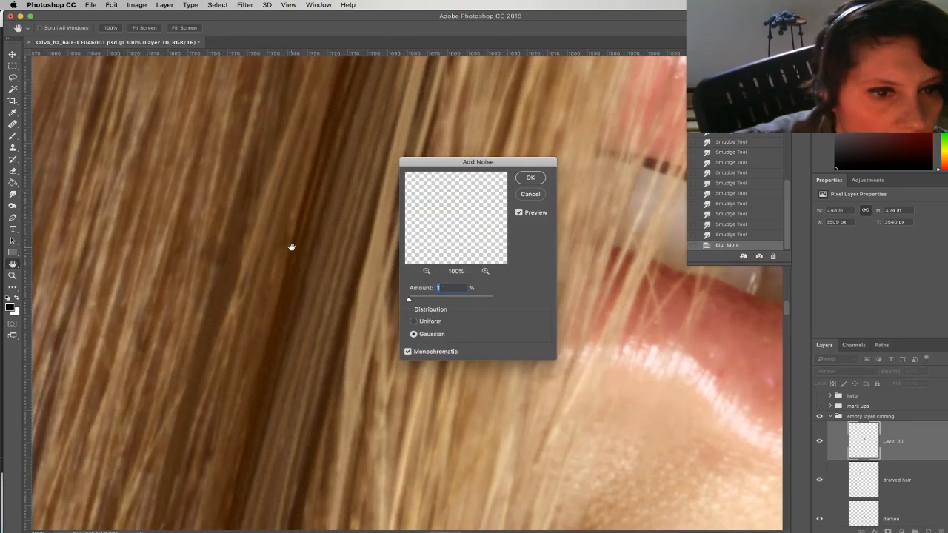
pyautogui.click(530, 178)
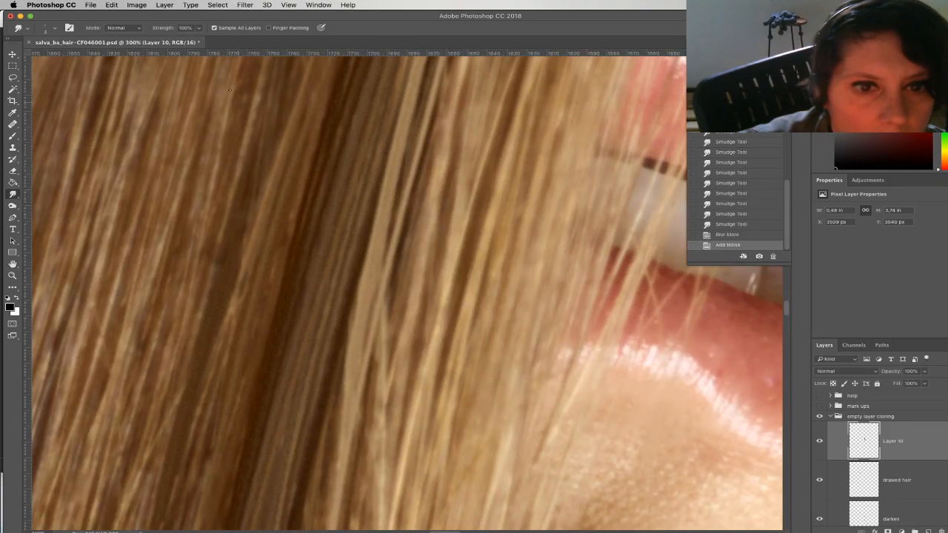
# Soften the noise on the smudged strands with the Blur More filter and check the hair at 100%
pyautogui.click(246, 5)
pyautogui.moveTo(273, 113)
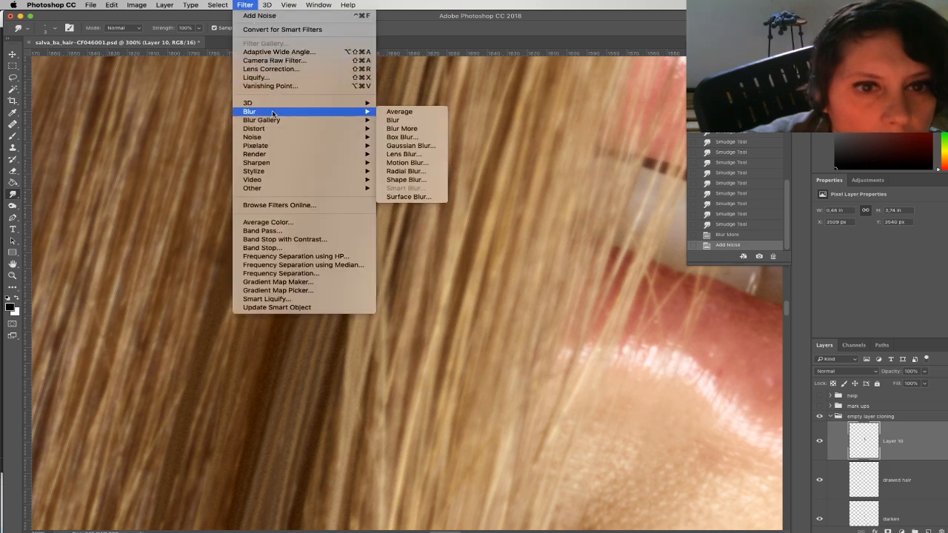
pyautogui.click(417, 129)
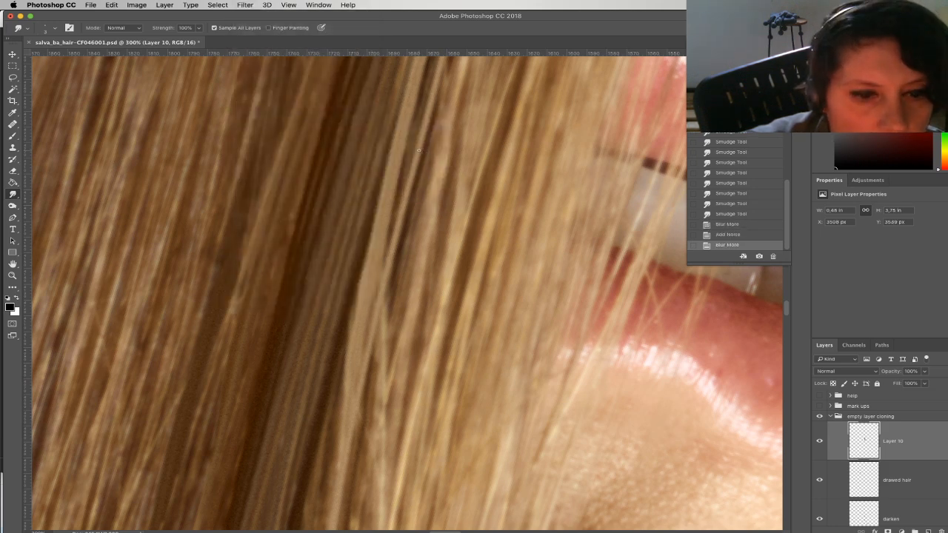
pyautogui.press('Escape')
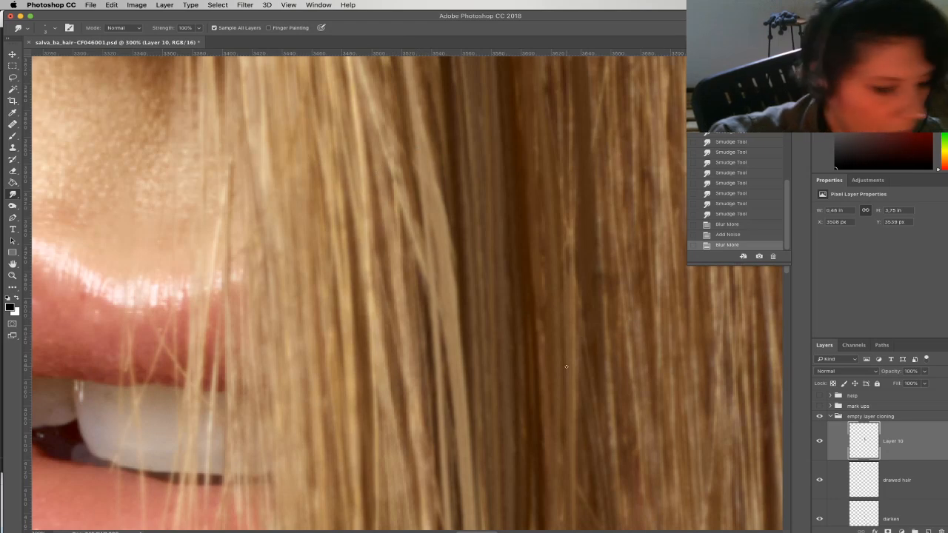
pyautogui.press('super+1')
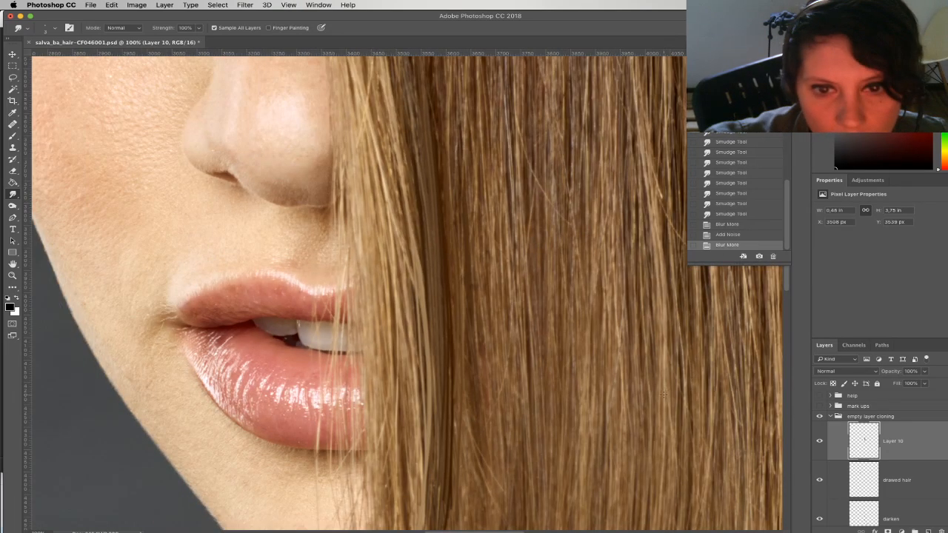
# Add a new empty layer above the smudged strands and rename the existing strand layer "base"
pyautogui.press('r')
pyautogui.moveTo(445, 354); pyautogui.dragTo(440, 120)
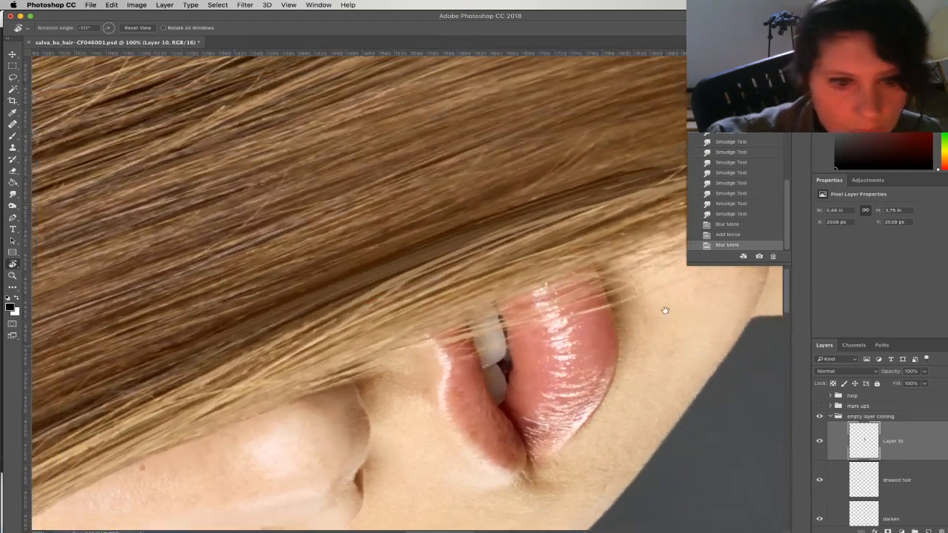
pyautogui.press('super+minus')
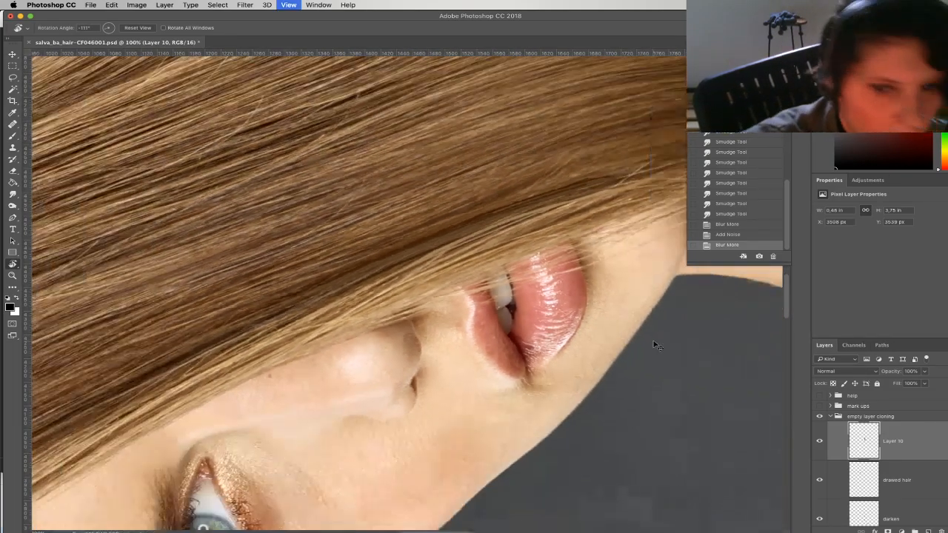
pyautogui.moveTo(487, 201); pyautogui.dragTo(422, 171)
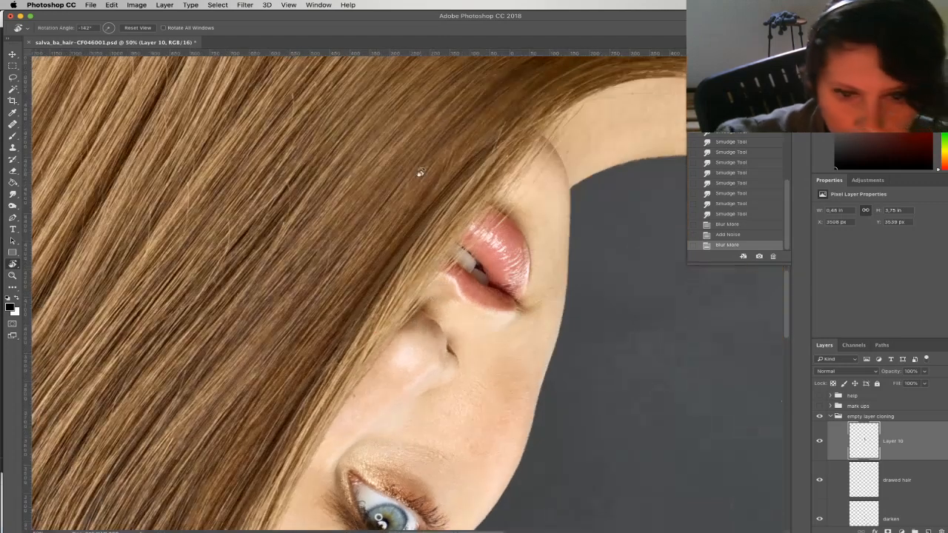
pyautogui.click(928, 531)
pyautogui.doubleClick(898, 481)
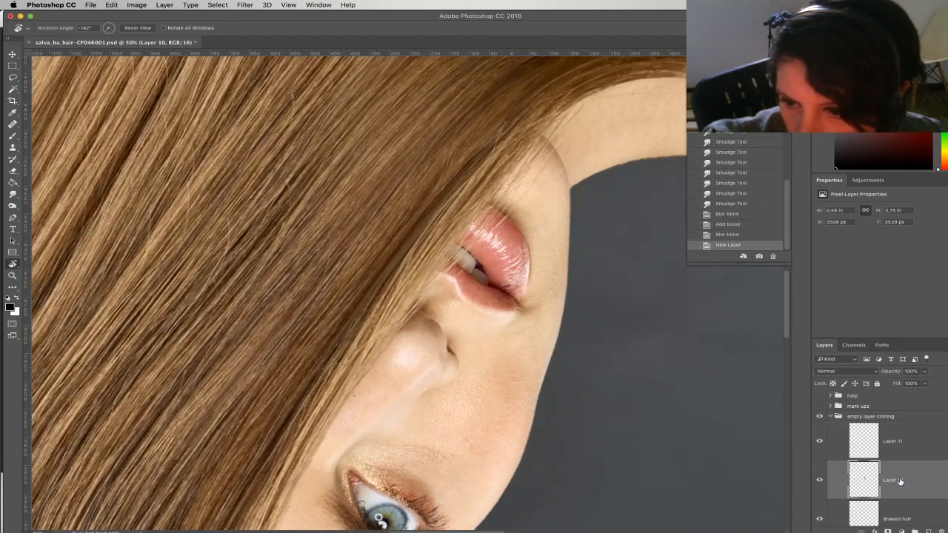
pyautogui.write('base')
pyautogui.press('Return')
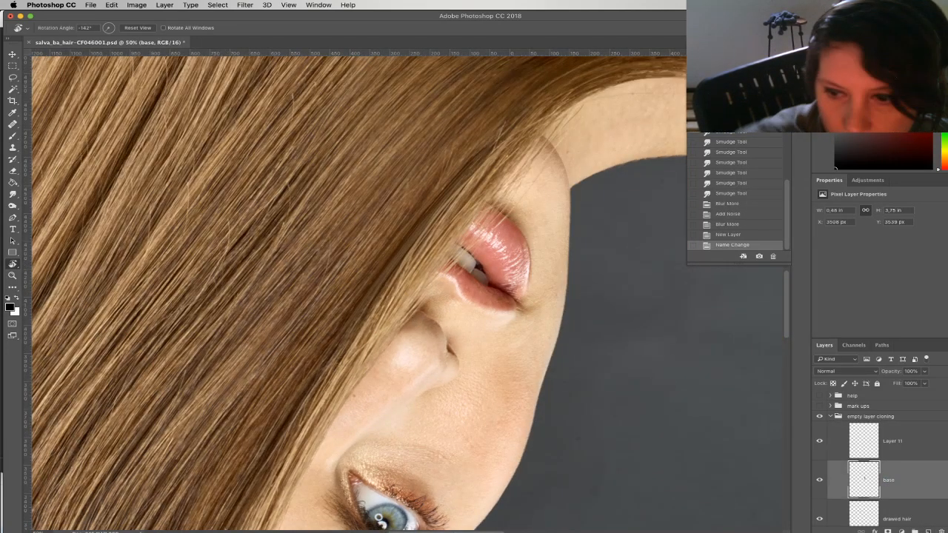
# On Layer 11, smudge long strands along the dark gap from beside the nose past the mouth, undoing the last stroke
pyautogui.click(886, 445)
pyautogui.moveTo(329, 331); pyautogui.dragTo(318, 240)
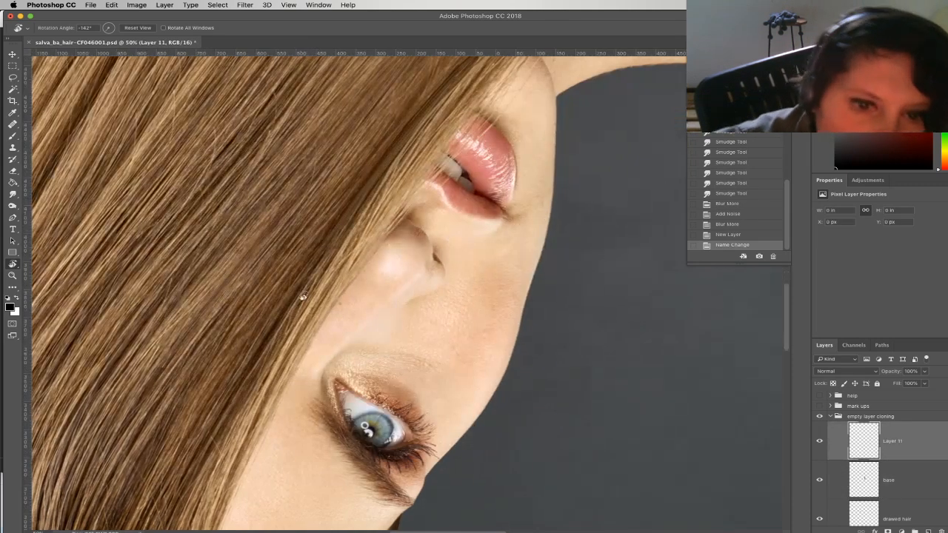
pyautogui.click(12, 194)
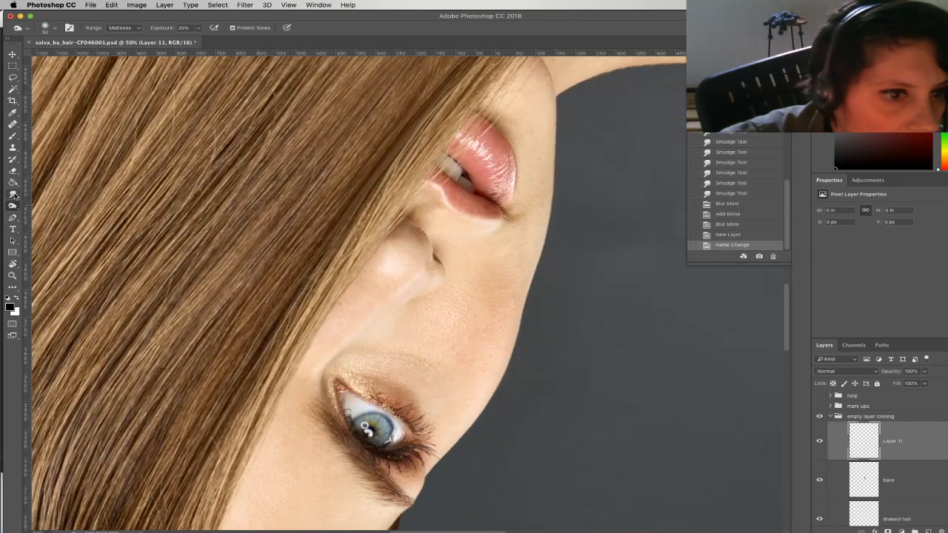
pyautogui.scroll(2, 397, 244)
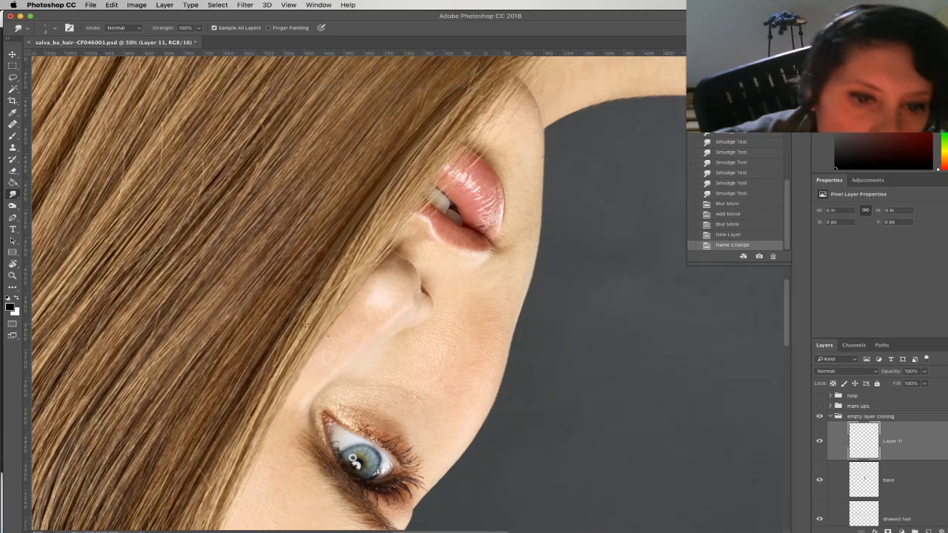
pyautogui.click(293, 329)
pyautogui.moveTo(292, 333); pyautogui.dragTo(471, 80)
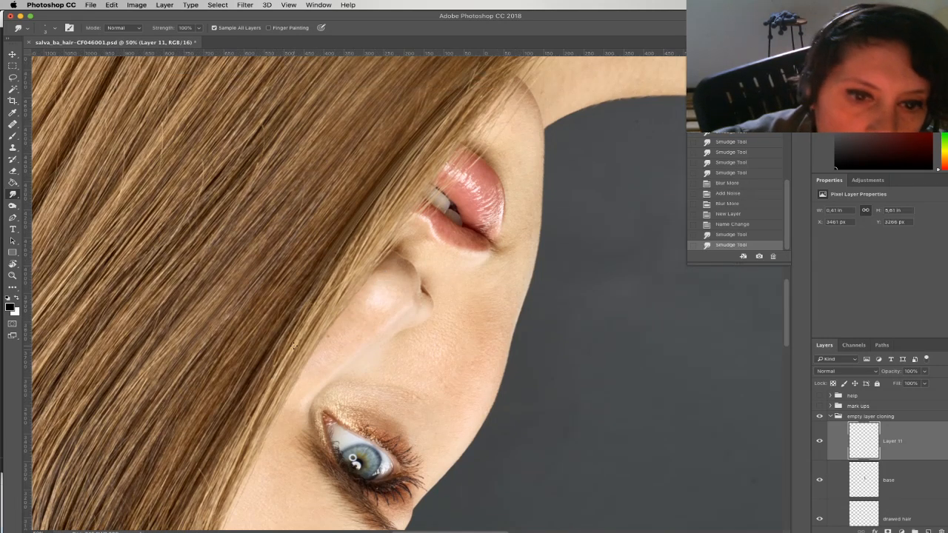
pyautogui.moveTo(297, 335); pyautogui.dragTo(446, 117)
pyautogui.moveTo(259, 377); pyautogui.dragTo(489, 83)
pyautogui.moveTo(260, 375); pyautogui.dragTo(382, 194)
pyautogui.moveTo(244, 377); pyautogui.dragTo(519, 67)
pyautogui.press('super+z')
# Smudge more long strands over the gap beside the nose and mouth, extending them down toward the chin
pyautogui.moveTo(291, 294); pyautogui.dragTo(487, 74)
pyautogui.moveTo(378, 212); pyautogui.dragTo(321, 283)
pyautogui.moveTo(458, 116); pyautogui.dragTo(363, 215)
pyautogui.moveTo(363, 215); pyautogui.dragTo(269, 313)
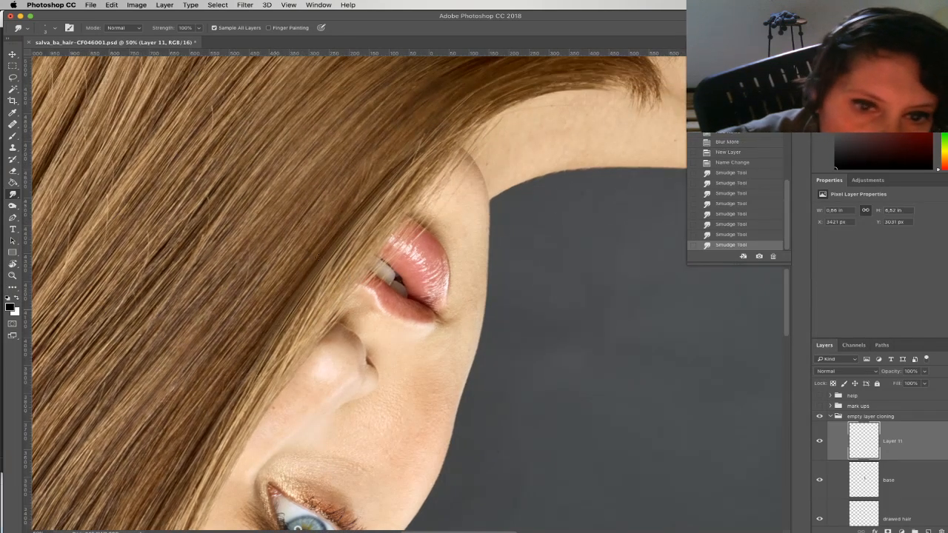
pyautogui.moveTo(231, 385)
pyautogui.mouseDown()
pyautogui.moveTo(286, 279)
pyautogui.moveTo(473, 97)
pyautogui.mouseUp()
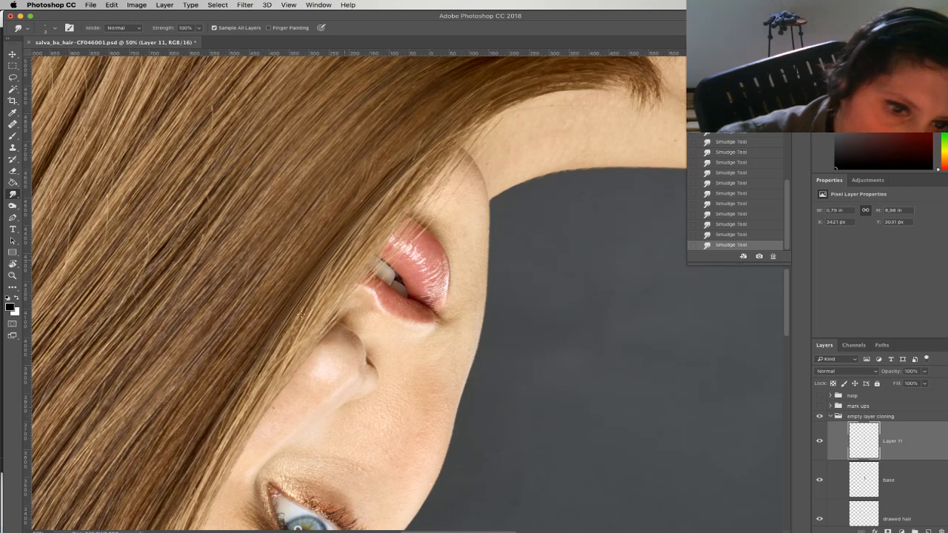
pyautogui.moveTo(266, 371)
pyautogui.mouseDown()
pyautogui.moveTo(248, 411)
pyautogui.moveTo(428, 170)
pyautogui.mouseUp()
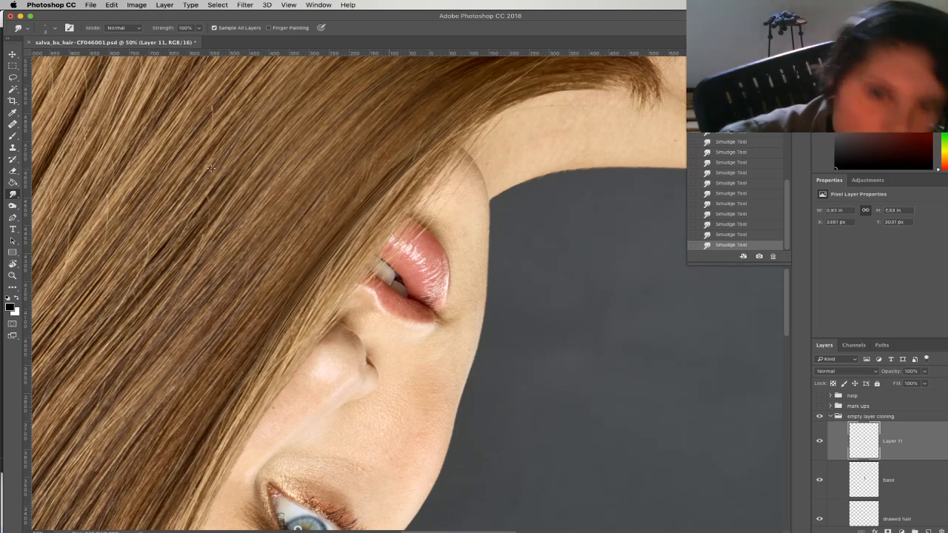
# Add 1% monochromatic Gaussian noise to Layer 11 and soften it with the Blur filter
pyautogui.click(245, 5)
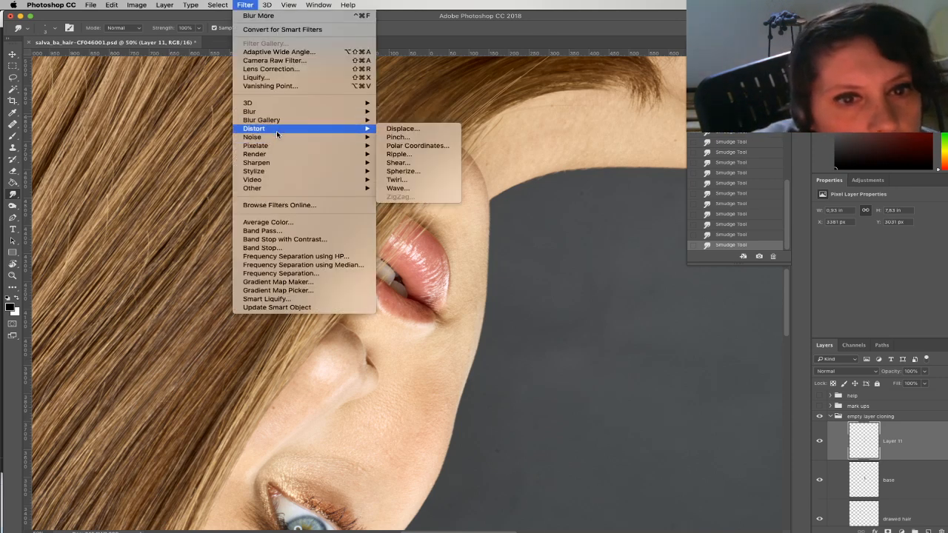
pyautogui.moveTo(280, 138)
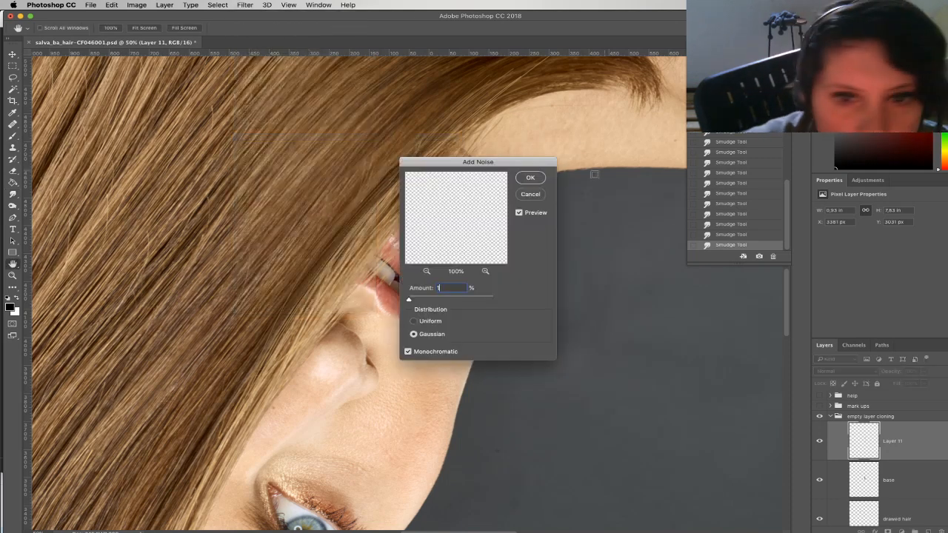
pyautogui.click(532, 178)
pyautogui.click(244, 5)
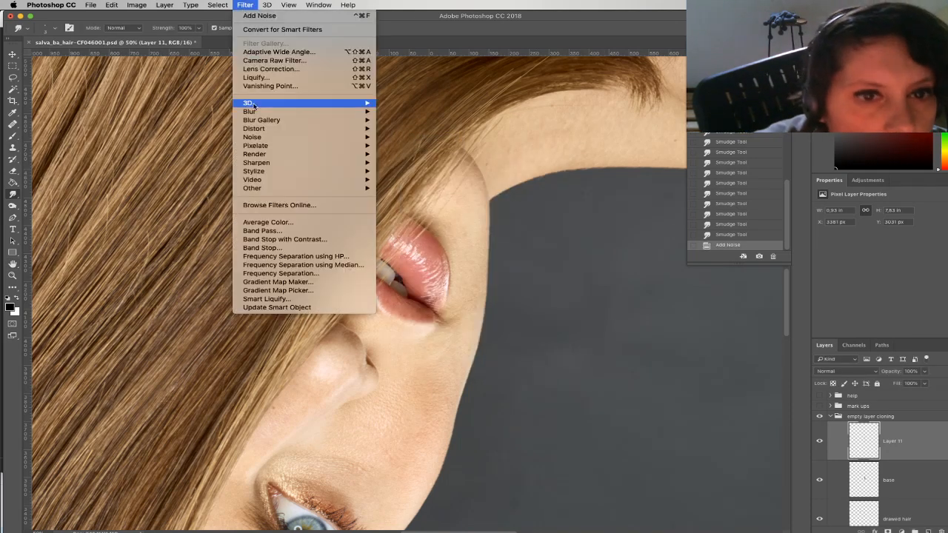
pyautogui.moveTo(278, 112)
pyautogui.click(394, 120)
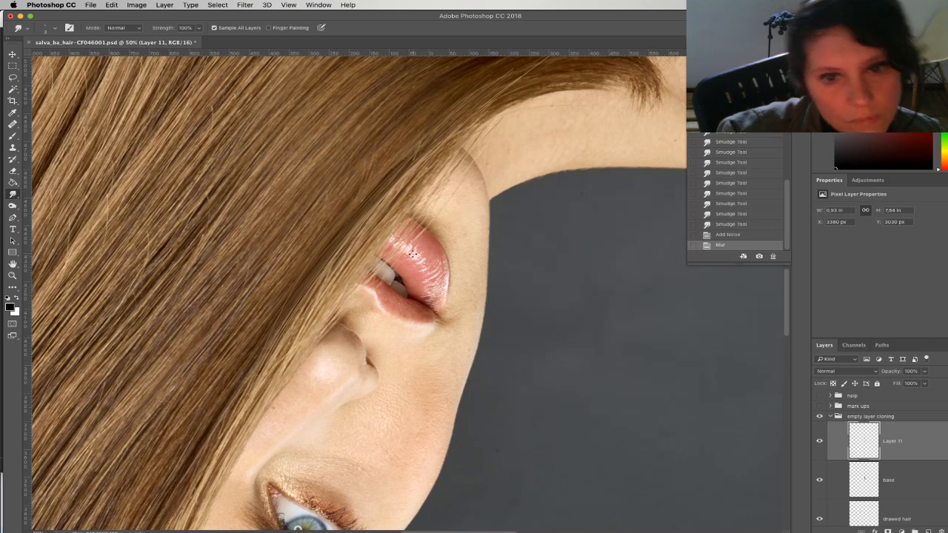
# Return the canvas to its upright rotation and merge Layer 11 with the base layer
pyautogui.press('Escape')
pyautogui.hscroll(5, 437, 297)
pyautogui.scroll(-3, 437, 298)
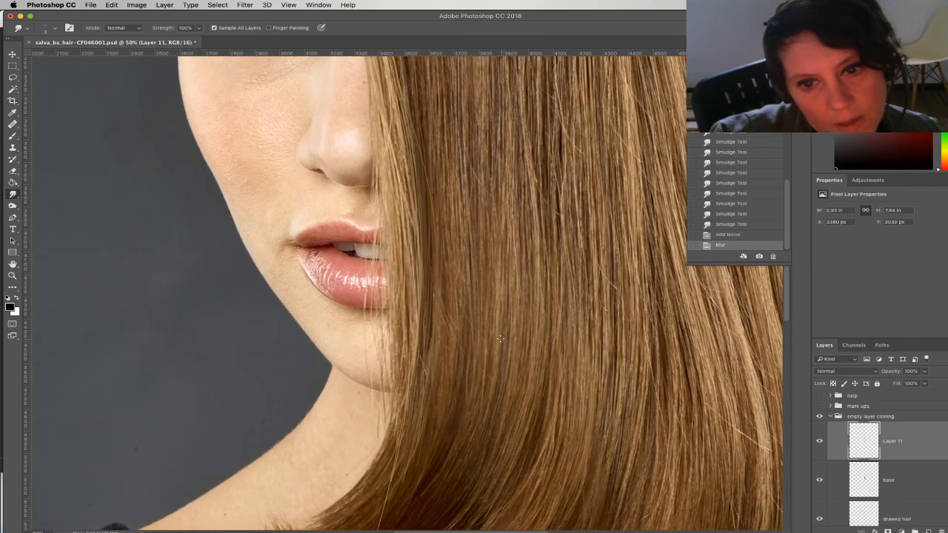
pyautogui.scroll(-5, 496, 375)
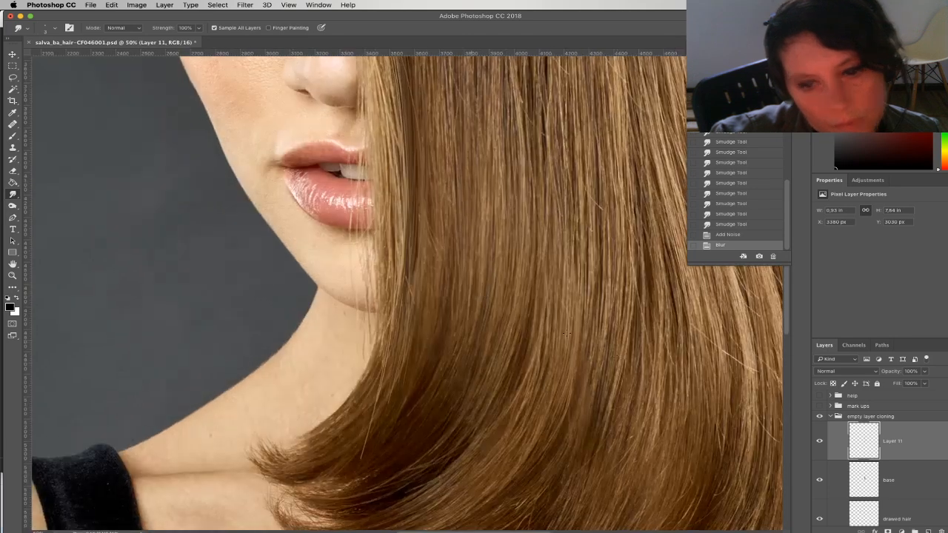
pyautogui.keyDown('shift'); pyautogui.click(894, 486); pyautogui.keyUp('shift')
pyautogui.click(165, 6)
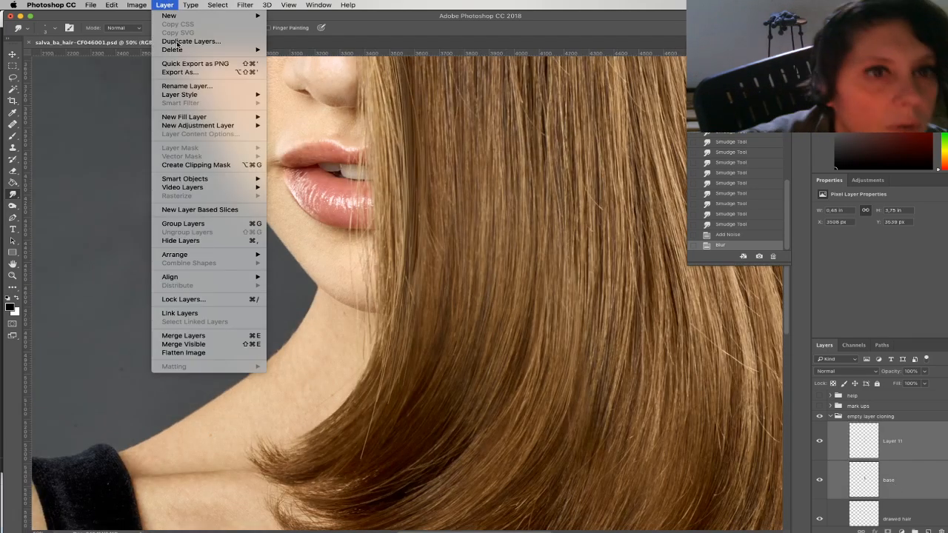
pyautogui.click(193, 336)
# Fade the lower ends of the merged strands near the neck using a soft 1400 px Eraser with 0% hardness
pyautogui.press('e')
pyautogui.rightClick(480, 347)
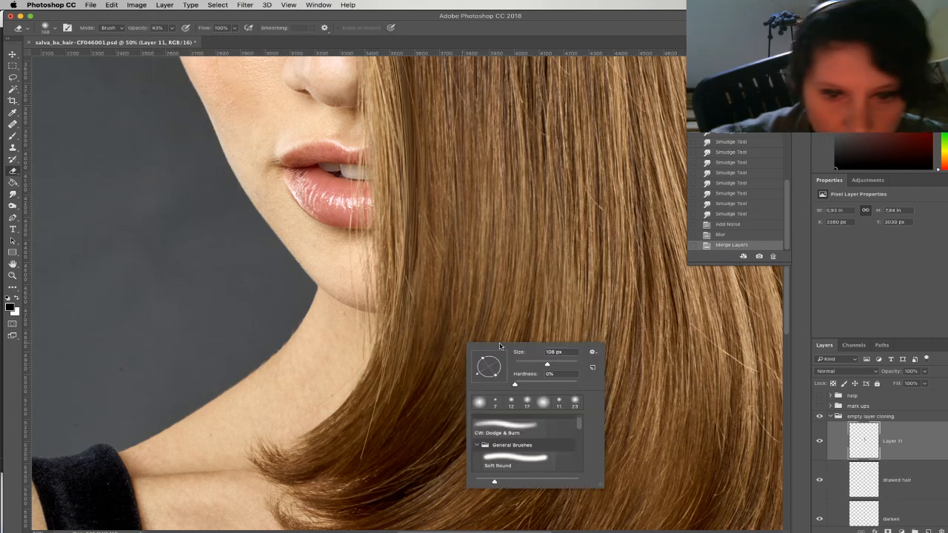
pyautogui.moveTo(577, 364); pyautogui.dragTo(571, 364)
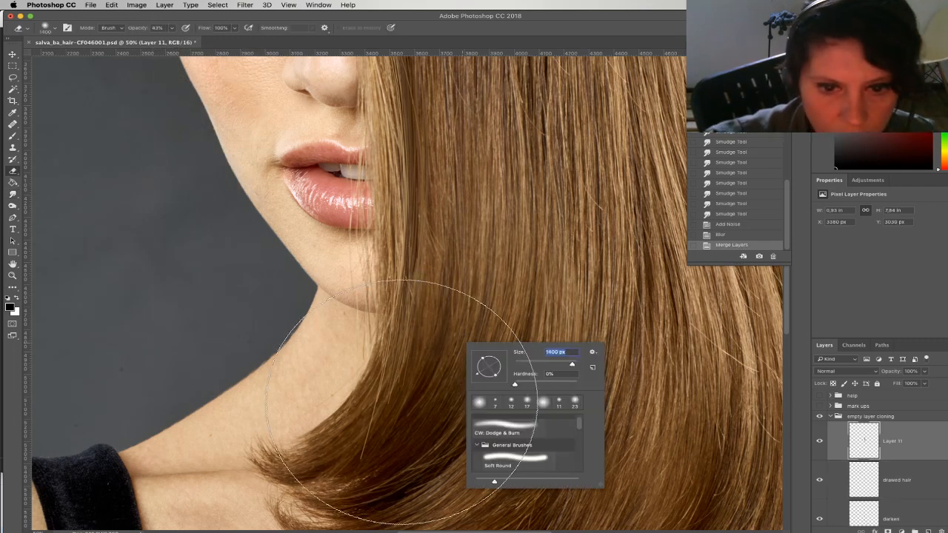
pyautogui.click(402, 402)
pyautogui.click(383, 428)
pyautogui.click(350, 449)
pyautogui.click(341, 463)
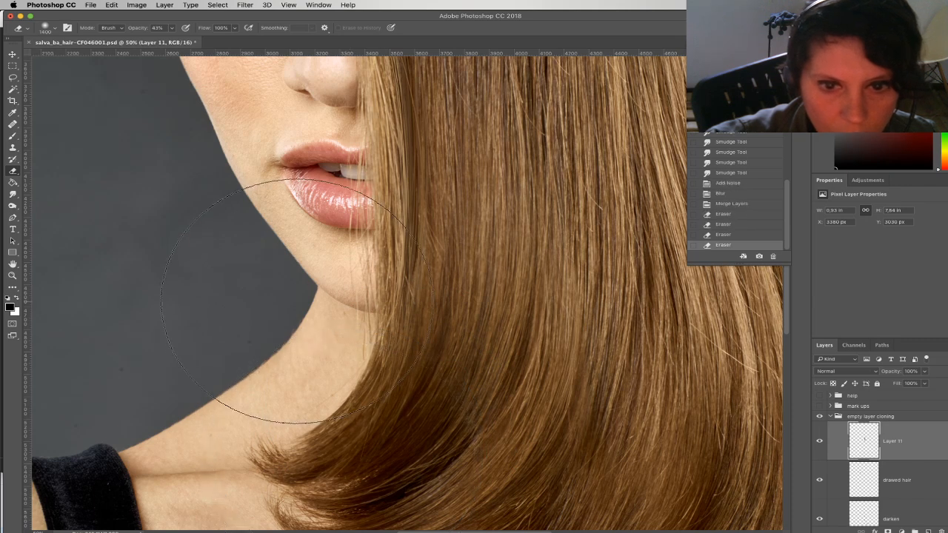
# Set the Eraser opacity to 30% and lightly fade the drawn strands beside the mouth and chin
pyautogui.press('3')
pyautogui.click(419, 367)
pyautogui.click(423, 144)
pyautogui.moveTo(540, 177)
pyautogui.mouseDown()
pyautogui.moveTo(513, 253)
pyautogui.moveTo(519, 328)
pyautogui.mouseUp()
pyautogui.moveTo(593, 317); pyautogui.dragTo(513, 294)
# Toggle the visibility of Layer 11 to compare the hair with and without the drawn strands
pyautogui.click(821, 444)
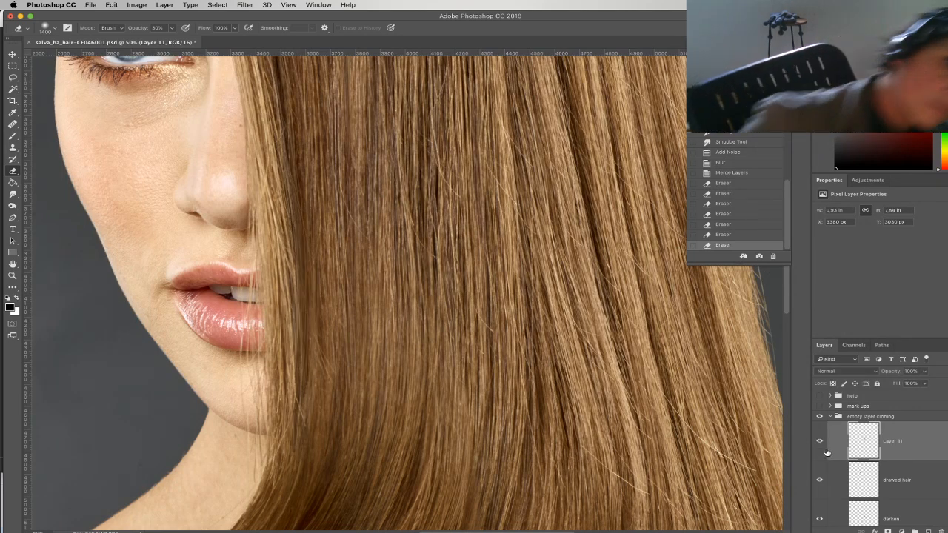
pyautogui.click(825, 449)
pyautogui.click(824, 449)
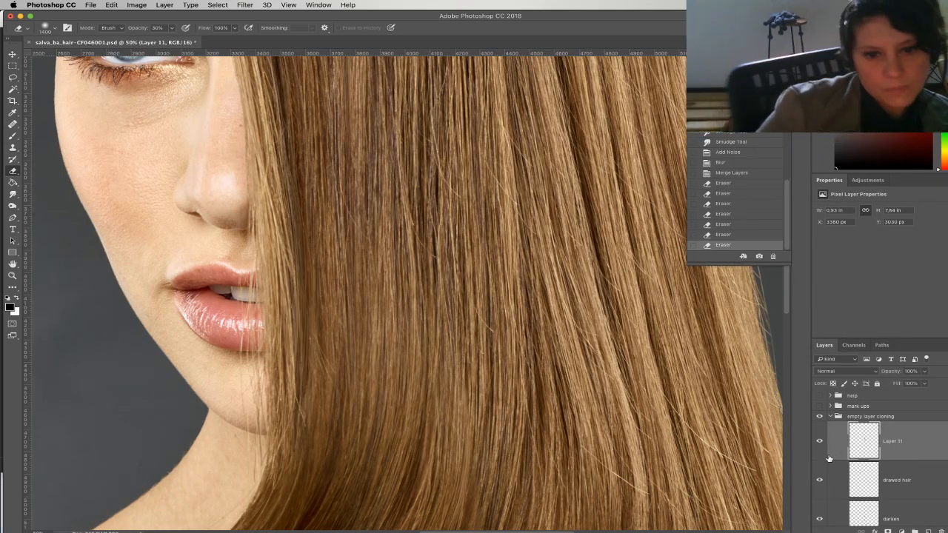
# Add two new empty layers above Layer 11 for further hair work
pyautogui.moveTo(413, 337); pyautogui.dragTo(413, 207)
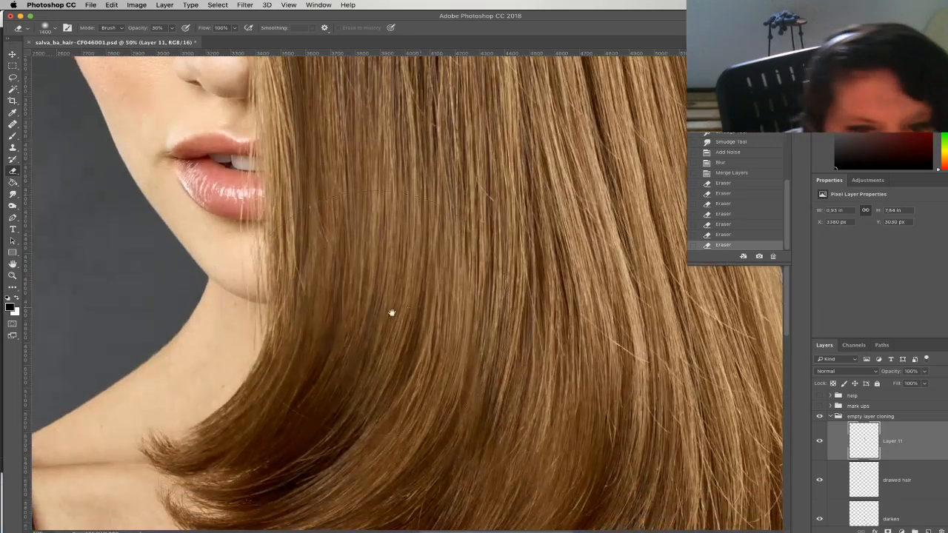
pyautogui.moveTo(362, 278); pyautogui.dragTo(364, 317)
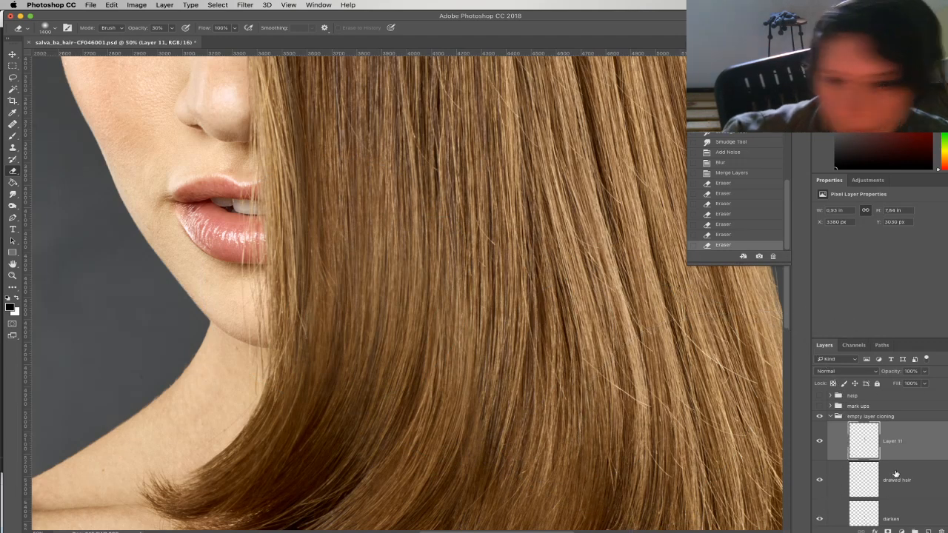
pyautogui.click(927, 531)
pyautogui.click(926, 530)
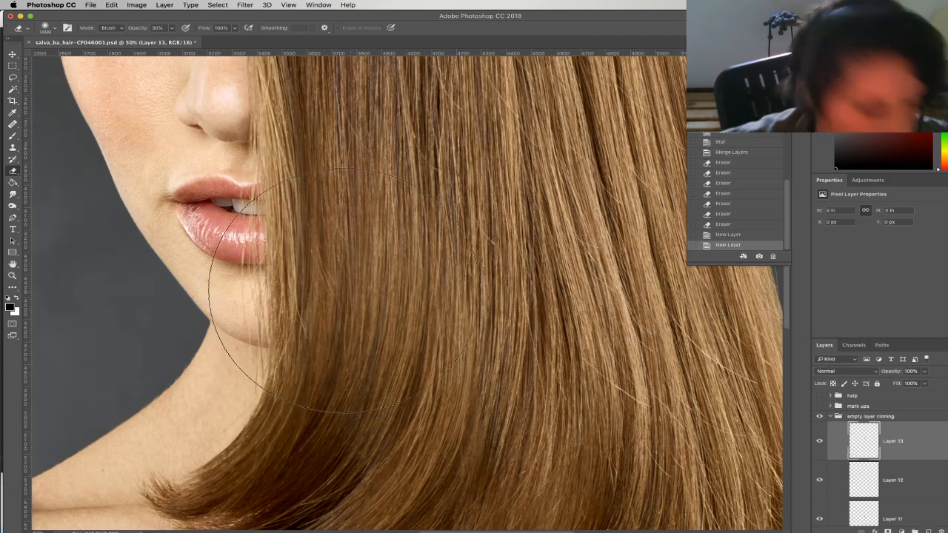
# Smudge fine strands on Layer 13 over the dark gaps in the hair beside the mouth and chin, using 100% strength with all layers sampled
pyautogui.click(13, 195)
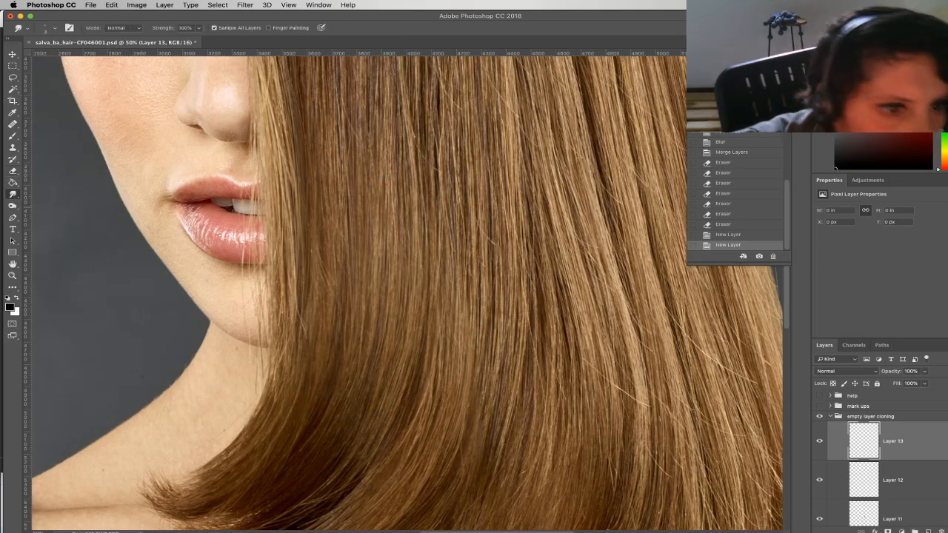
pyautogui.moveTo(321, 237); pyautogui.dragTo(323, 259)
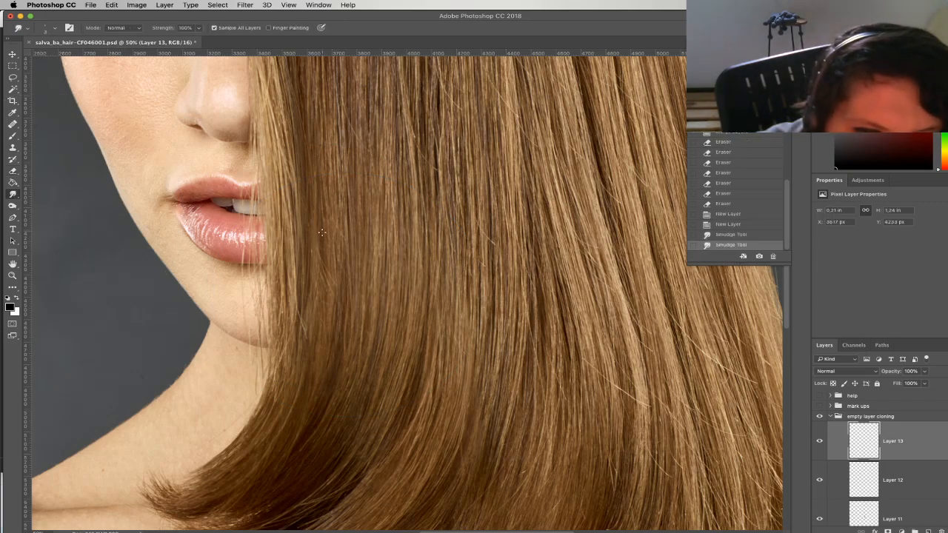
pyautogui.press('r')
pyautogui.moveTo(274, 393); pyautogui.dragTo(453, 124)
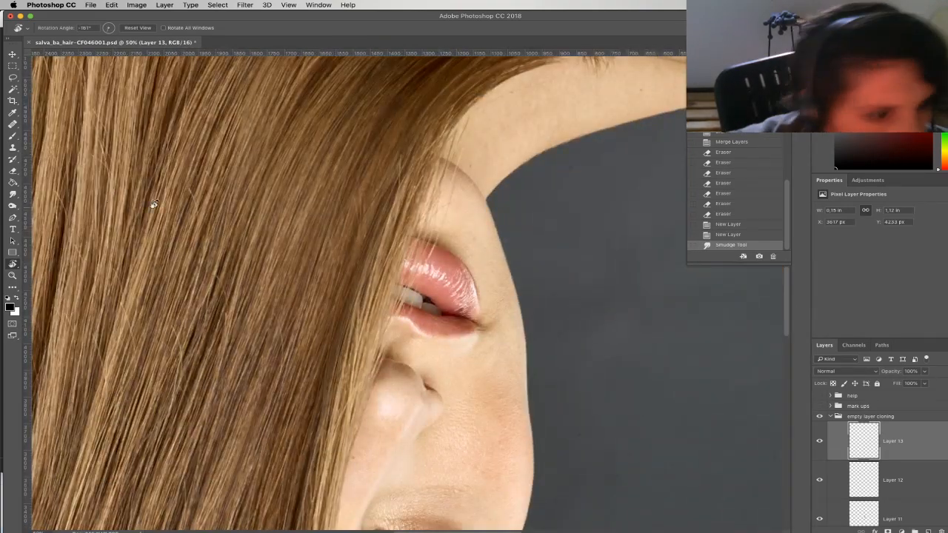
pyautogui.click(13, 194)
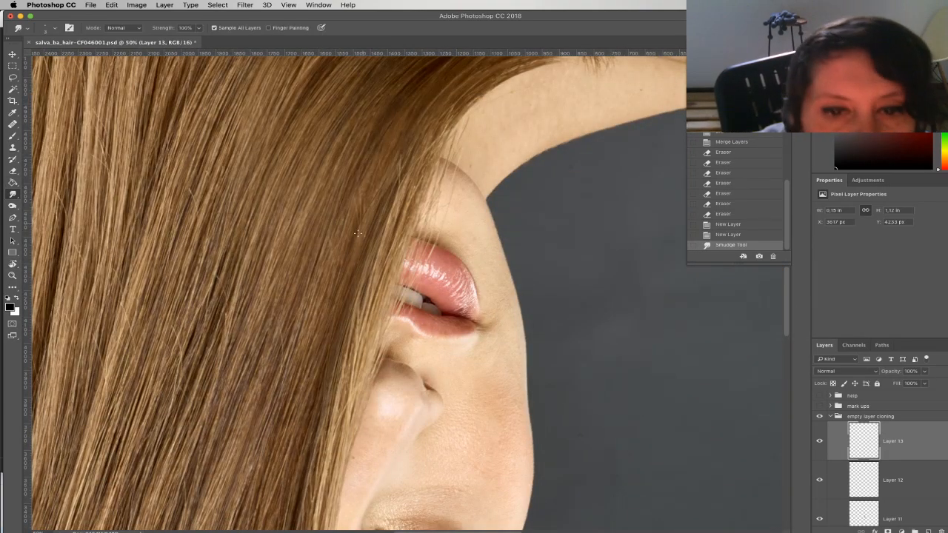
pyautogui.moveTo(389, 160); pyautogui.dragTo(371, 215)
pyautogui.moveTo(381, 178); pyautogui.dragTo(355, 252)
pyautogui.moveTo(370, 207); pyautogui.dragTo(352, 263)
pyautogui.moveTo(375, 200); pyautogui.dragTo(389, 154)
pyautogui.moveTo(374, 200)
pyautogui.mouseDown()
pyautogui.moveTo(390, 154)
pyautogui.moveTo(374, 194)
pyautogui.mouseUp()
pyautogui.moveTo(387, 158); pyautogui.dragTo(378, 179)
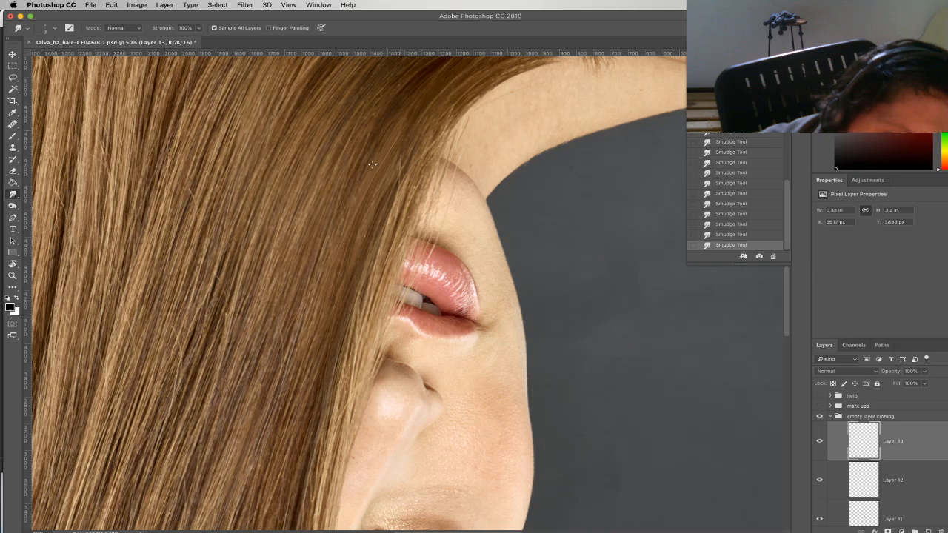
pyautogui.moveTo(373, 165); pyautogui.dragTo(445, 68)
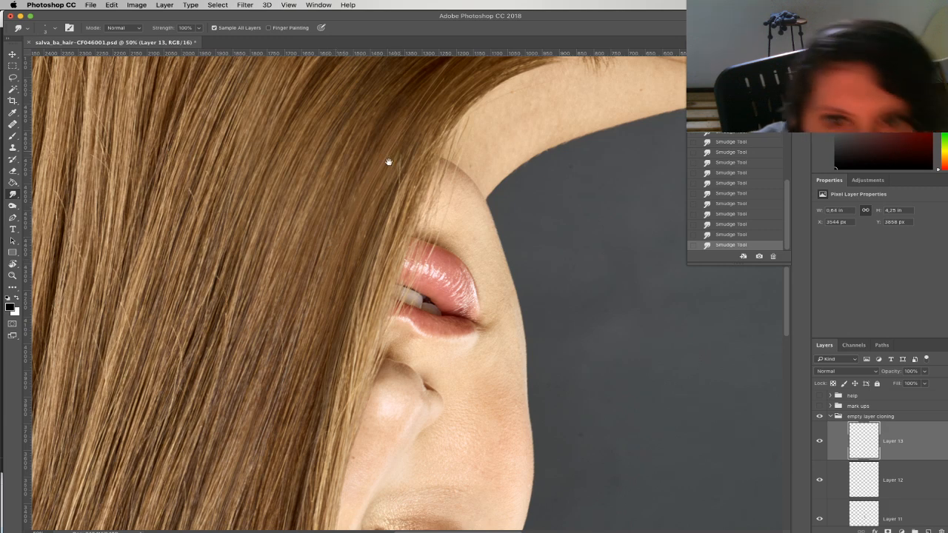
pyautogui.moveTo(398, 146); pyautogui.dragTo(363, 203)
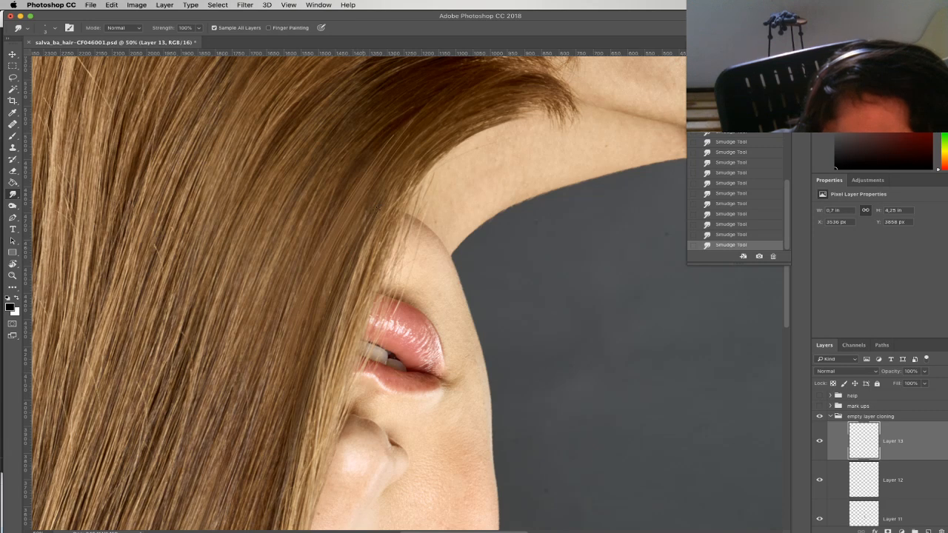
pyautogui.moveTo(381, 205); pyautogui.dragTo(329, 286)
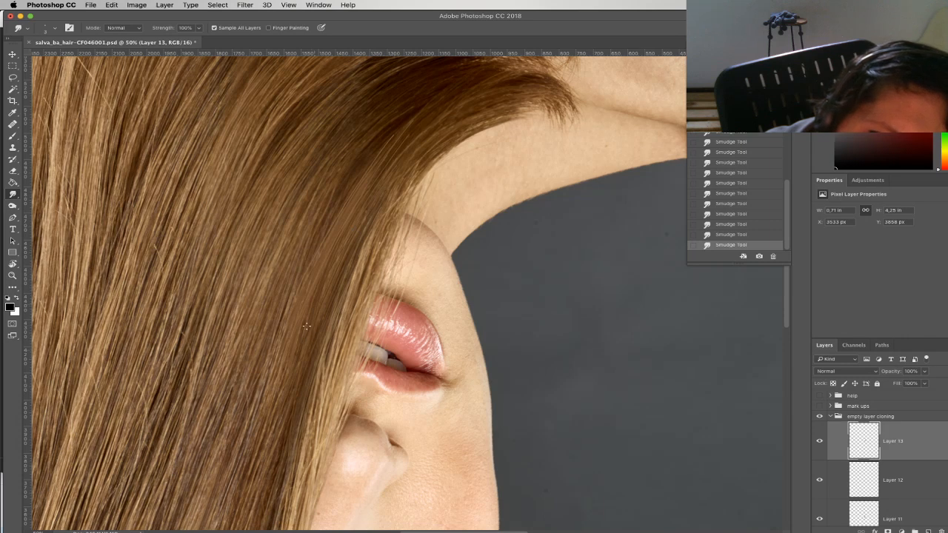
pyautogui.moveTo(313, 309); pyautogui.dragTo(301, 339)
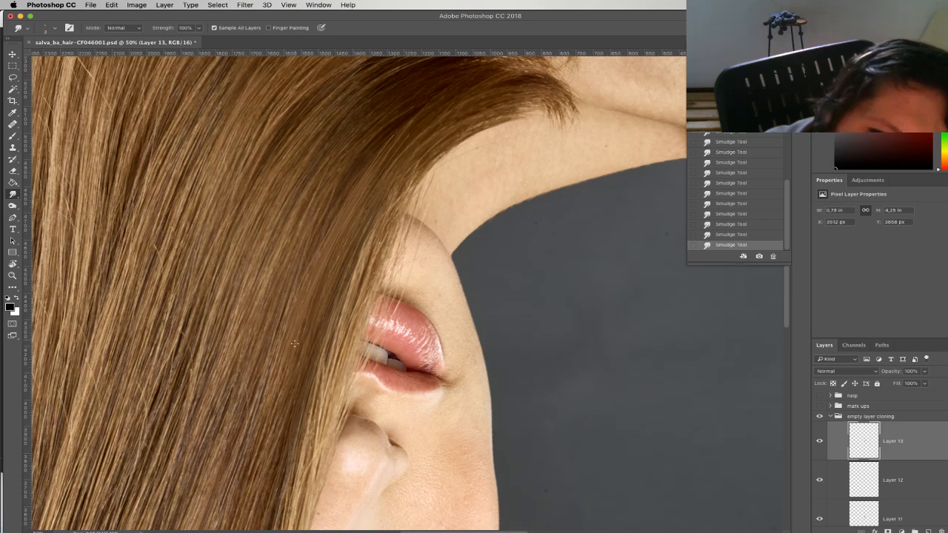
pyautogui.moveTo(295, 344); pyautogui.dragTo(363, 203)
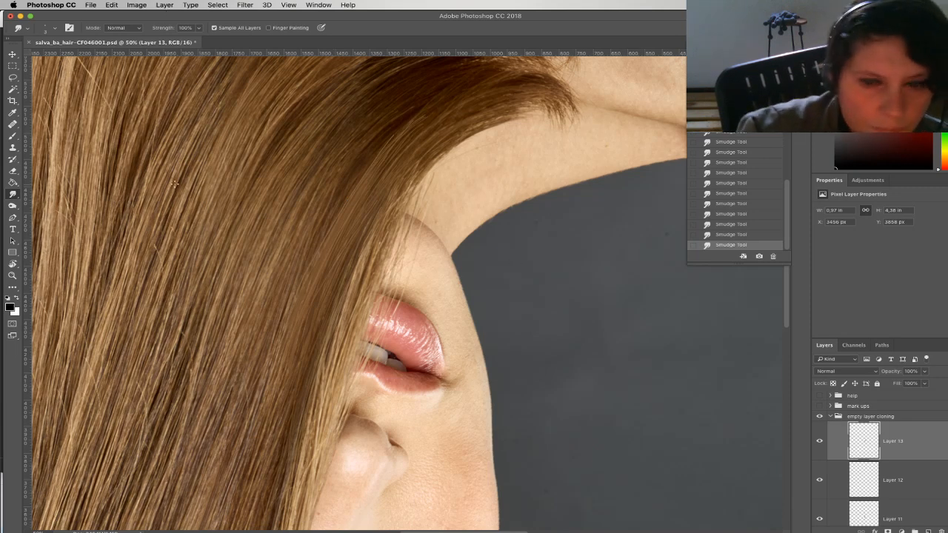
# Darken the smudged strands near the chin and neck with the Burn tool on Midtones at 20% exposure, keeping only the first stroke
pyautogui.click(12, 205)
pyautogui.moveTo(397, 142); pyautogui.dragTo(333, 214)
pyautogui.moveTo(424, 111)
pyautogui.mouseDown()
pyautogui.moveTo(390, 155)
pyautogui.moveTo(375, 207)
pyautogui.mouseUp()
pyautogui.press('super+z')
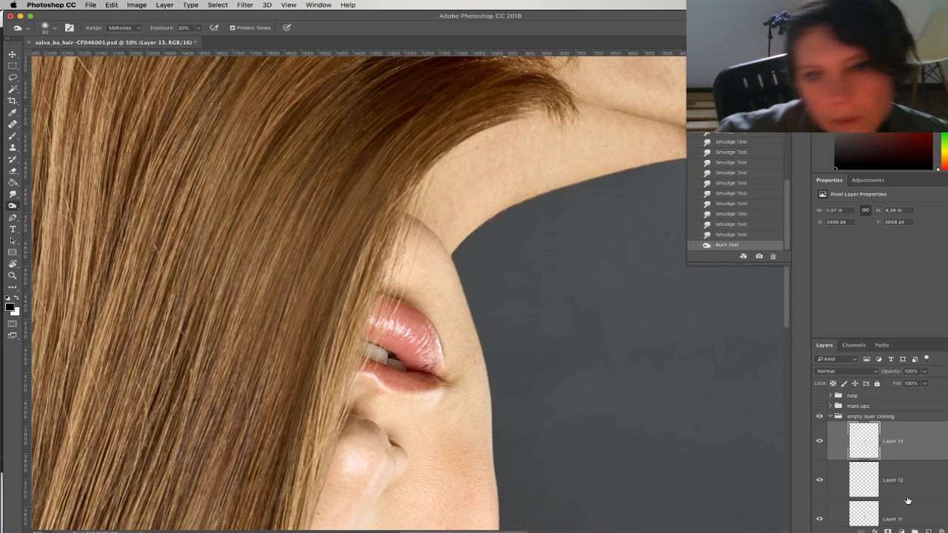
# Add a Curves adjustment clipped to Layer 13, pull its RGB midtones down to darken the strands, and open its Red channel
pyautogui.click(903, 531)
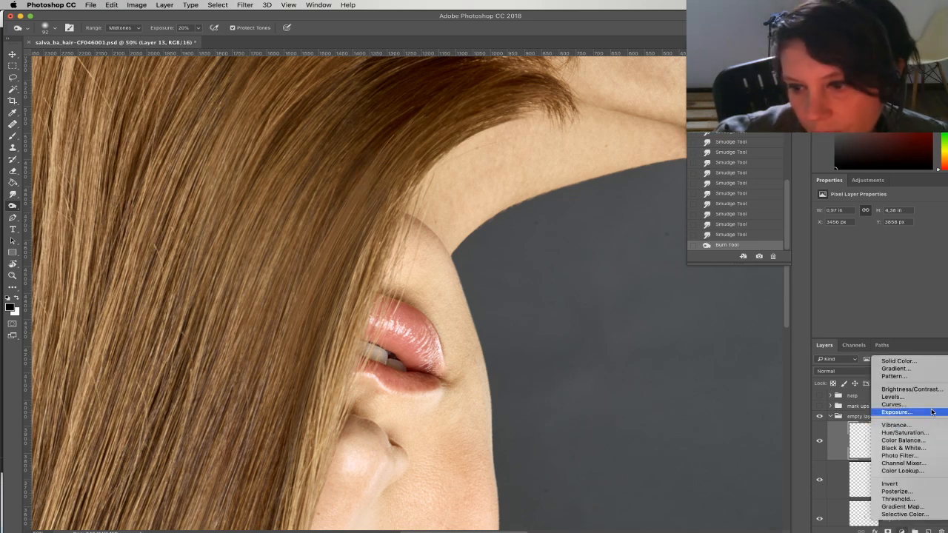
pyautogui.click(895, 404)
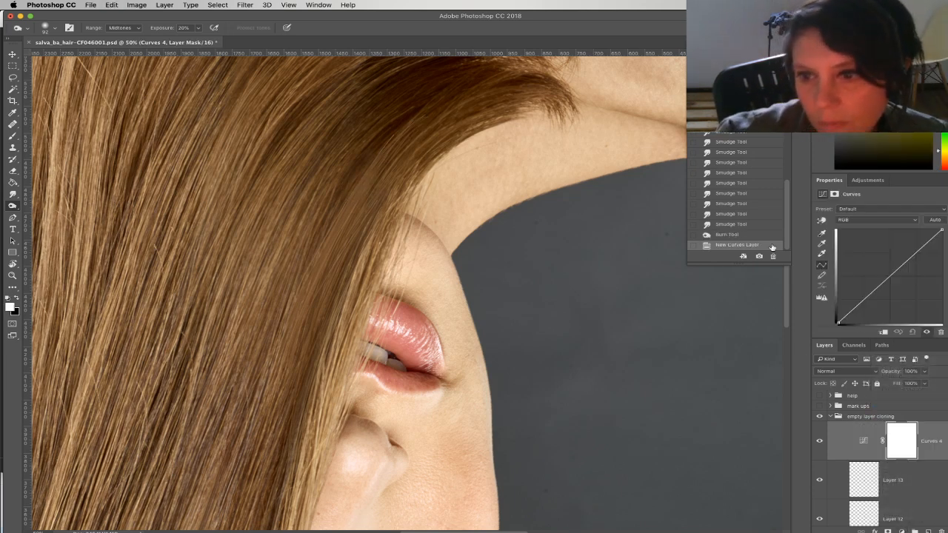
pyautogui.click(883, 332)
pyautogui.click(896, 285)
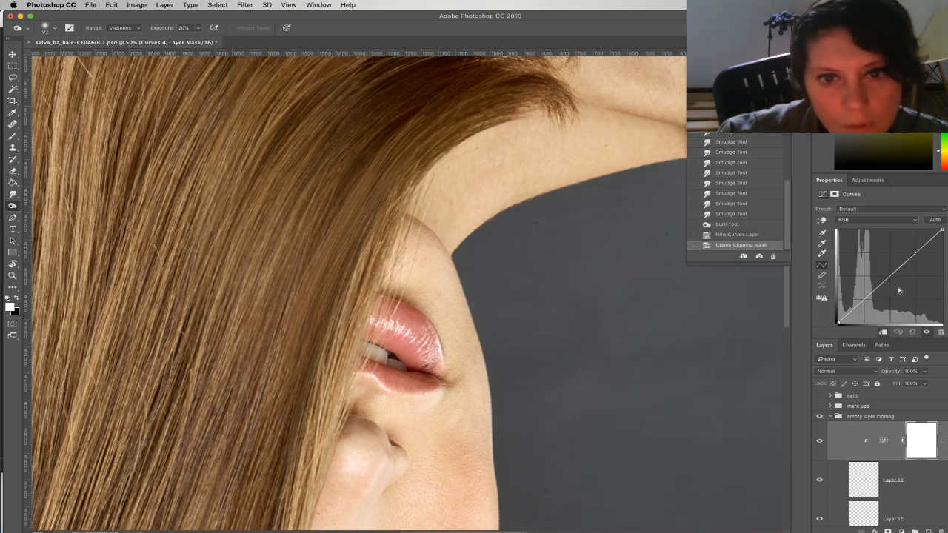
pyautogui.moveTo(896, 284); pyautogui.dragTo(898, 286)
pyautogui.click(857, 220)
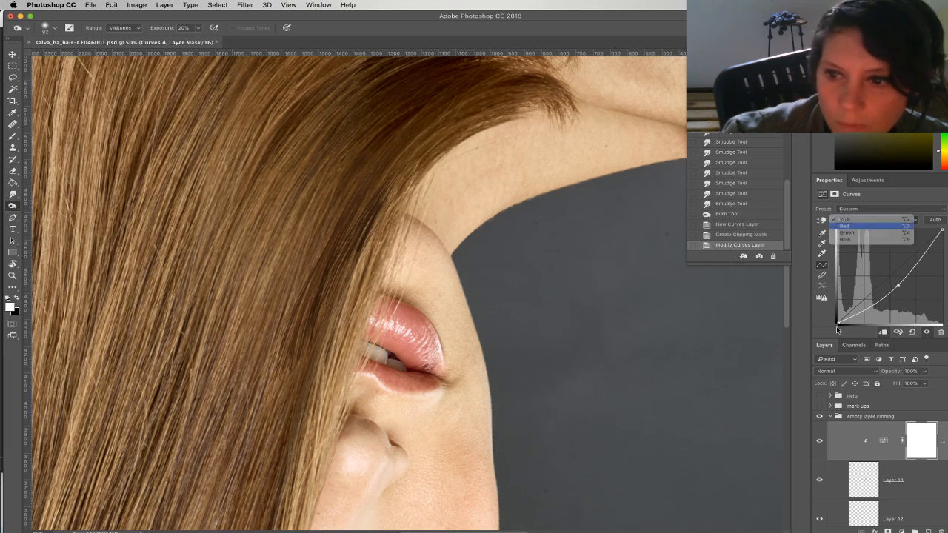
pyautogui.click(852, 230)
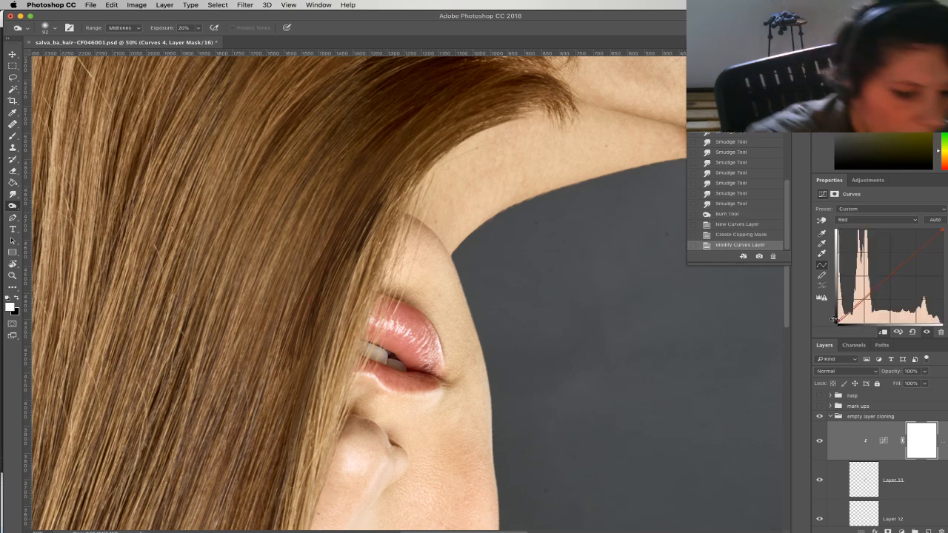
# Invert the Curves mask to black and prepare a white 348 px brush for painting on it
pyautogui.press('super+i')
pyautogui.press('b')
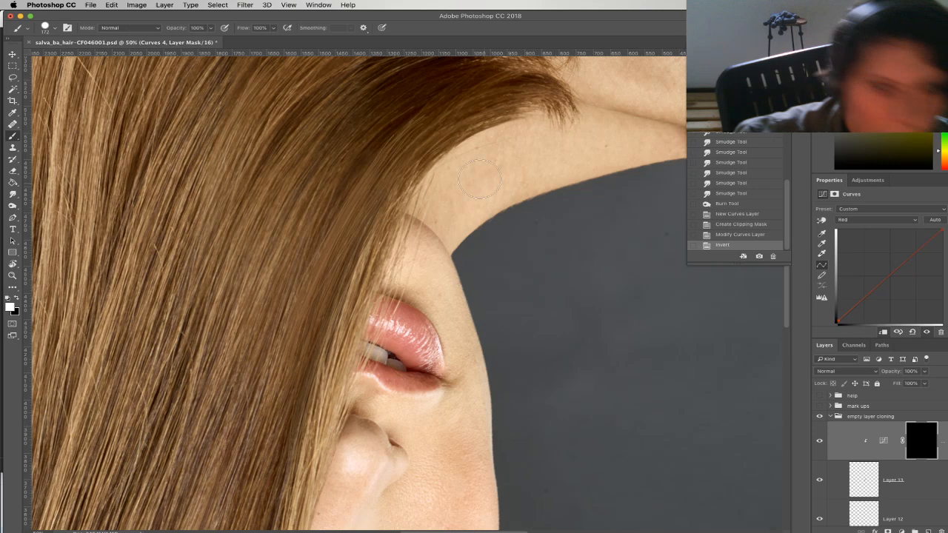
pyautogui.rightClick(452, 117)
pyautogui.click(551, 142)
pyautogui.moveTo(548, 161); pyautogui.dragTo(466, 164)
pyautogui.moveTo(436, 116)
pyautogui.mouseDown()
pyautogui.moveTo(377, 149)
pyautogui.moveTo(449, 120)
pyautogui.mouseUp()
pyautogui.press('super+z')
pyautogui.moveTo(384, 174); pyautogui.dragTo(432, 154)
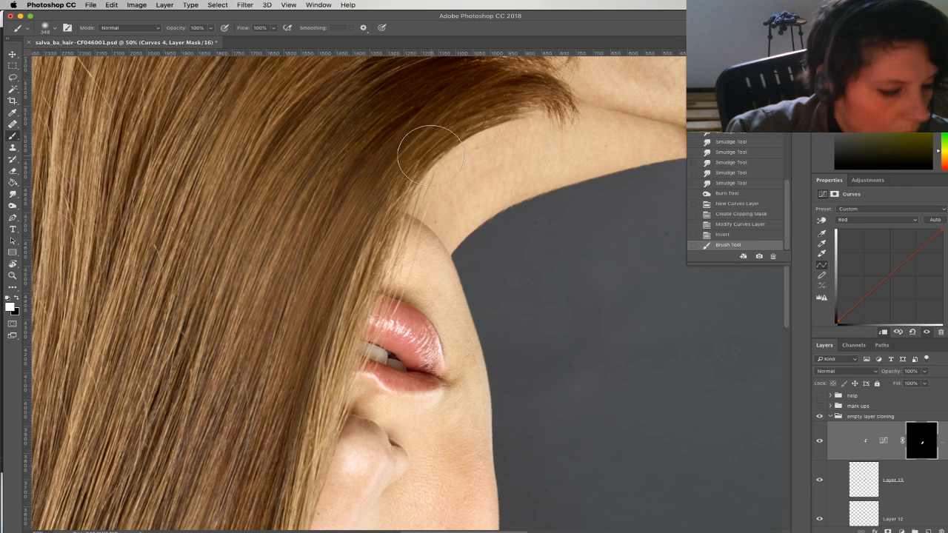
pyautogui.press('super+z')
# Paint the darkening in over the strand ends near the neck at 20% brush opacity, and merge the Curves adjustment into Layer 13
pyautogui.press('2')
pyautogui.moveTo(461, 102)
pyautogui.mouseDown()
pyautogui.moveTo(351, 176)
pyautogui.moveTo(430, 122)
pyautogui.moveTo(385, 162)
pyautogui.mouseUp()
pyautogui.moveTo(434, 122)
pyautogui.mouseDown()
pyautogui.moveTo(366, 172)
pyautogui.moveTo(348, 163)
pyautogui.moveTo(398, 113)
pyautogui.moveTo(349, 145)
pyautogui.moveTo(383, 108)
pyautogui.moveTo(509, 63)
pyautogui.moveTo(465, 121)
pyautogui.moveTo(459, 100)
pyautogui.moveTo(417, 120)
pyautogui.mouseUp()
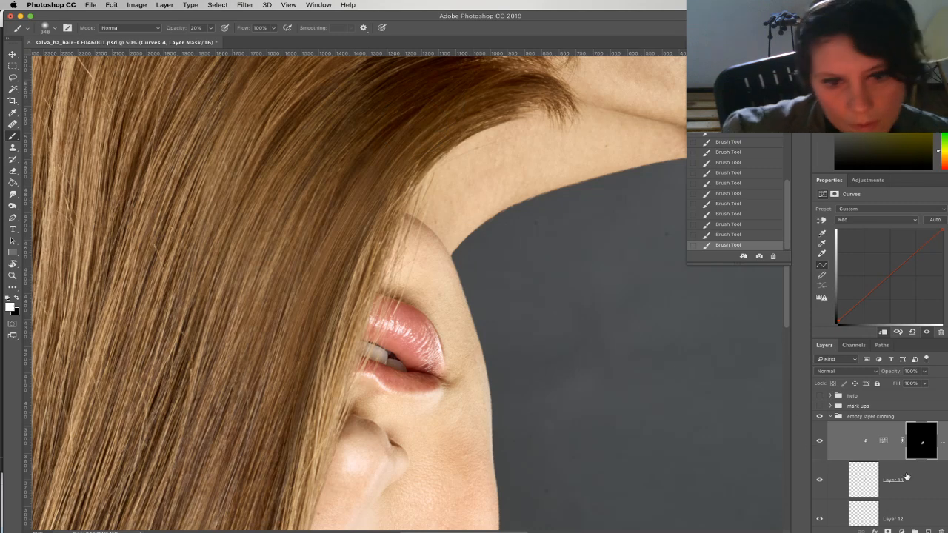
pyautogui.click(165, 5)
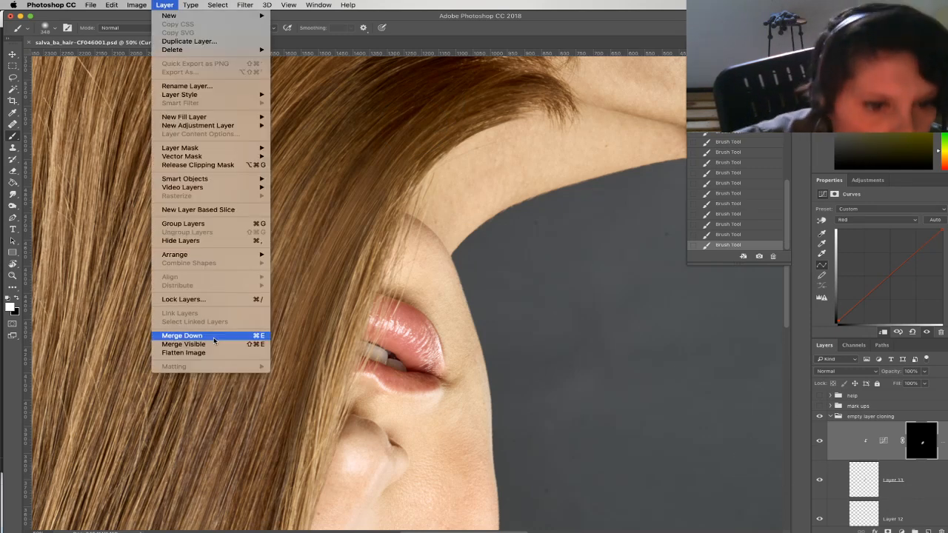
pyautogui.click(181, 336)
# Fade the Layer 13 strands from the neck to beside the mouth with a 412 px Eraser at 0% hardness and 20% opacity
pyautogui.press('e')
pyautogui.press(']')
pyautogui.press(']')
pyautogui.press(']')
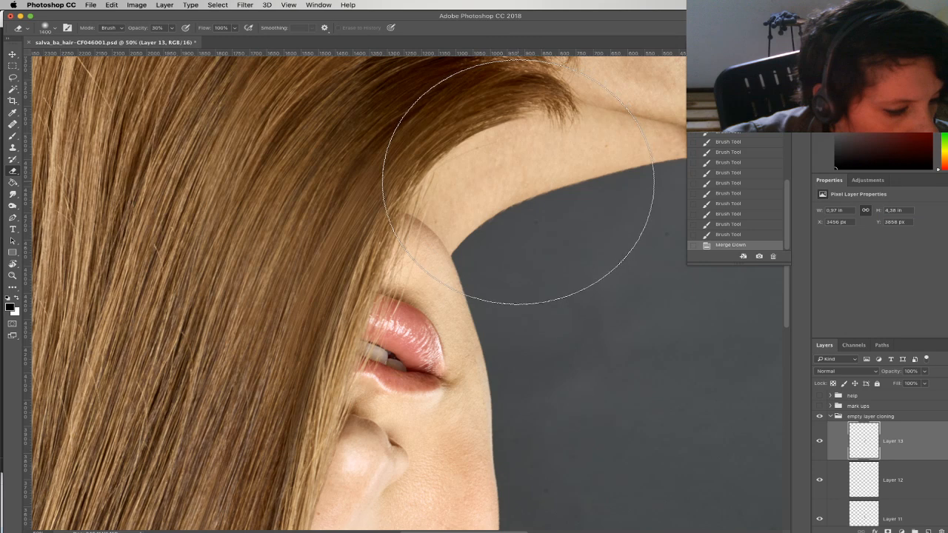
pyautogui.rightClick(440, 127)
pyautogui.moveTo(546, 155); pyautogui.dragTo(542, 151)
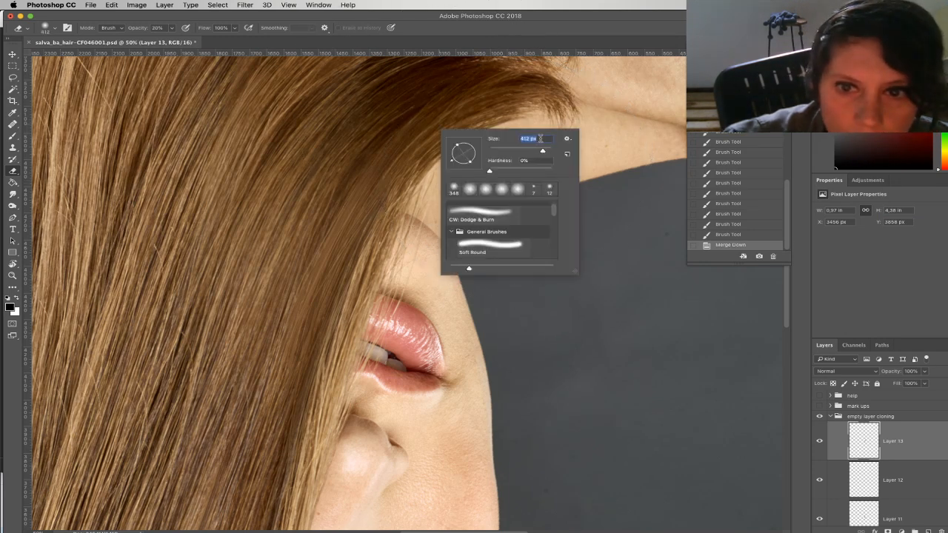
pyautogui.moveTo(514, 79); pyautogui.dragTo(368, 110)
pyautogui.moveTo(480, 95); pyautogui.dragTo(410, 180)
pyautogui.moveTo(376, 128)
pyautogui.mouseDown()
pyautogui.moveTo(257, 336)
pyautogui.moveTo(280, 303)
pyautogui.mouseUp()
# Apply the Add Noise filter and the basic Blur filter to the strands on Layer 13
pyautogui.click(246, 5)
pyautogui.moveTo(267, 138)
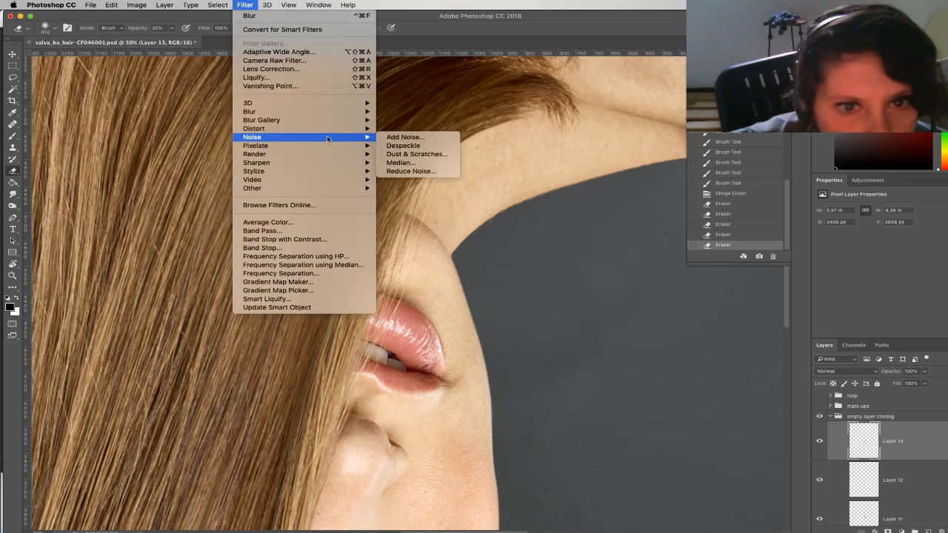
pyautogui.click(406, 138)
pyautogui.press('Return')
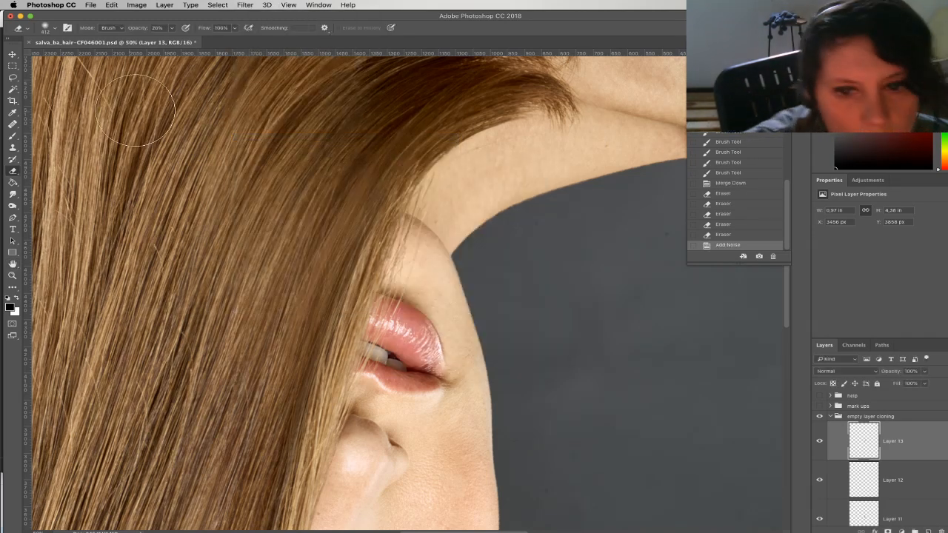
pyautogui.click(245, 4)
pyautogui.moveTo(311, 111)
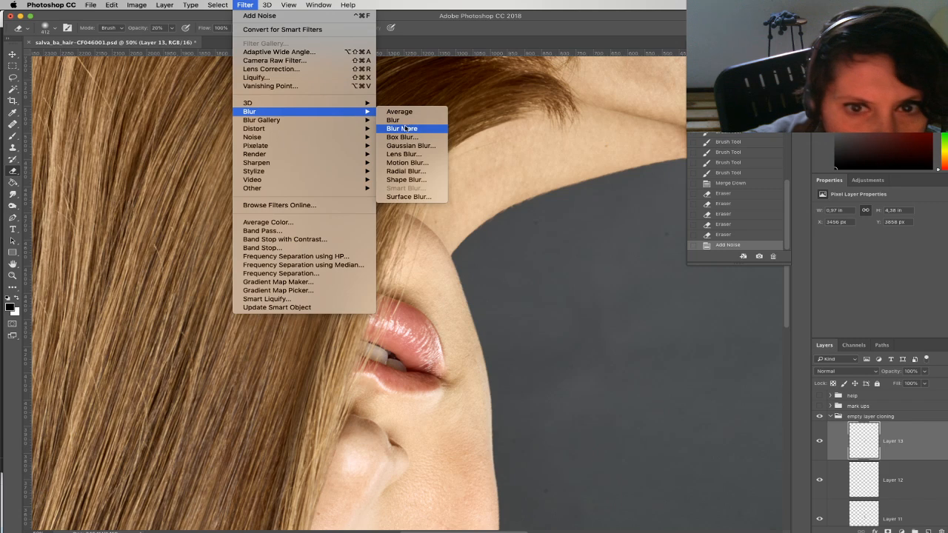
pyautogui.click(394, 120)
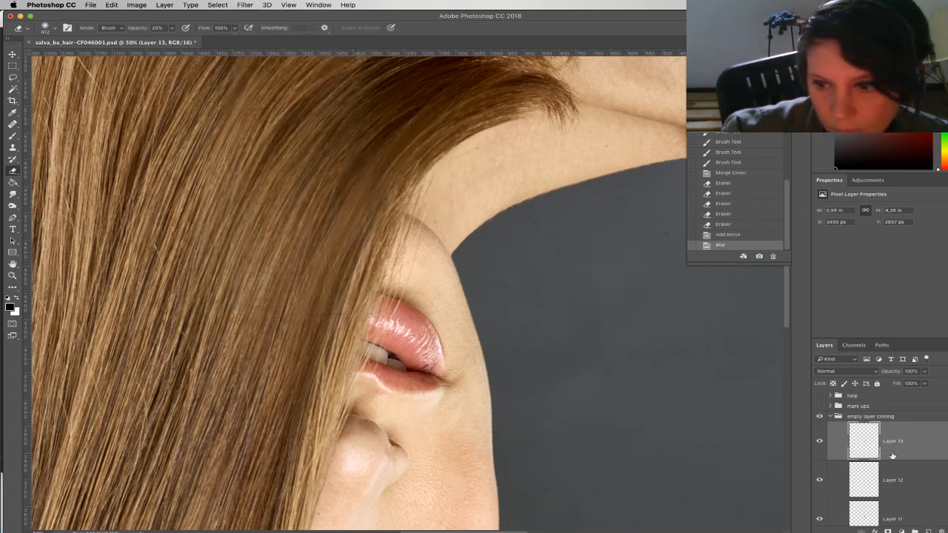
# Create a new layer above Layer 13 and smudge long fine strands on it through the darker hair from the neck to beside the mouth
pyautogui.click(929, 532)
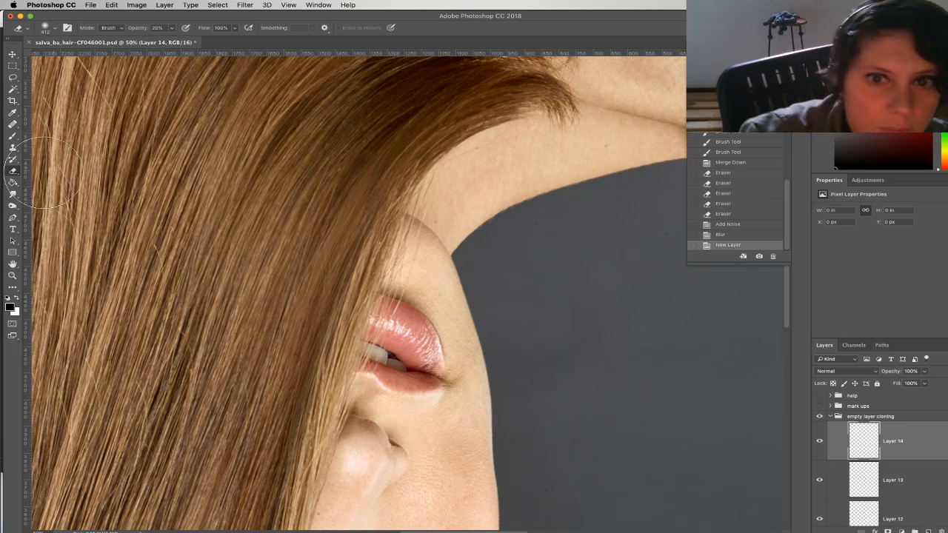
pyautogui.click(12, 194)
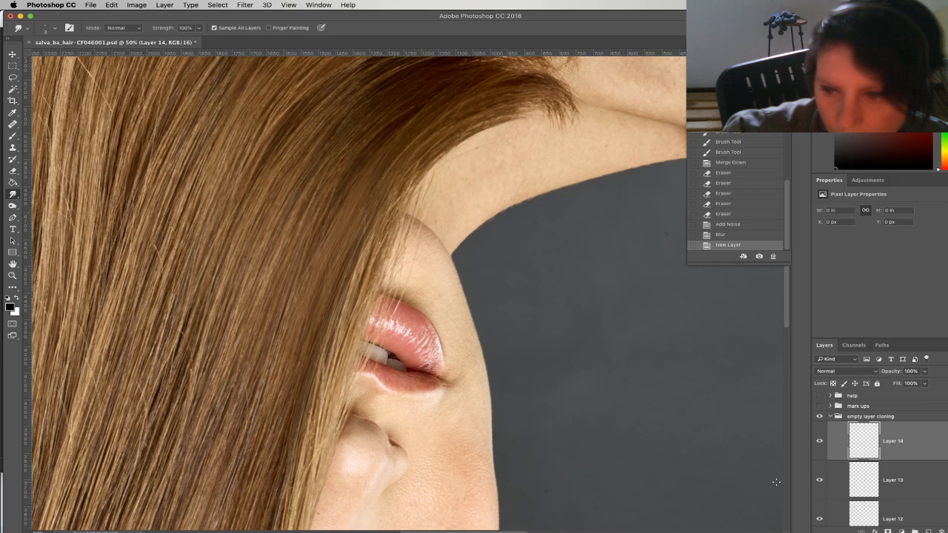
pyautogui.moveTo(393, 125)
pyautogui.mouseDown()
pyautogui.moveTo(348, 215)
pyautogui.moveTo(309, 245)
pyautogui.mouseUp()
pyautogui.moveTo(411, 117); pyautogui.dragTo(348, 176)
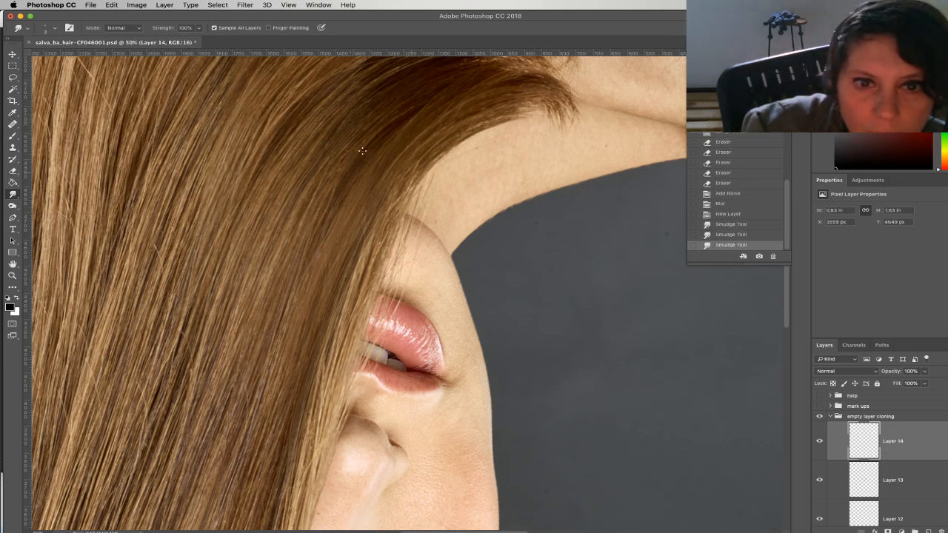
pyautogui.moveTo(402, 108); pyautogui.dragTo(326, 207)
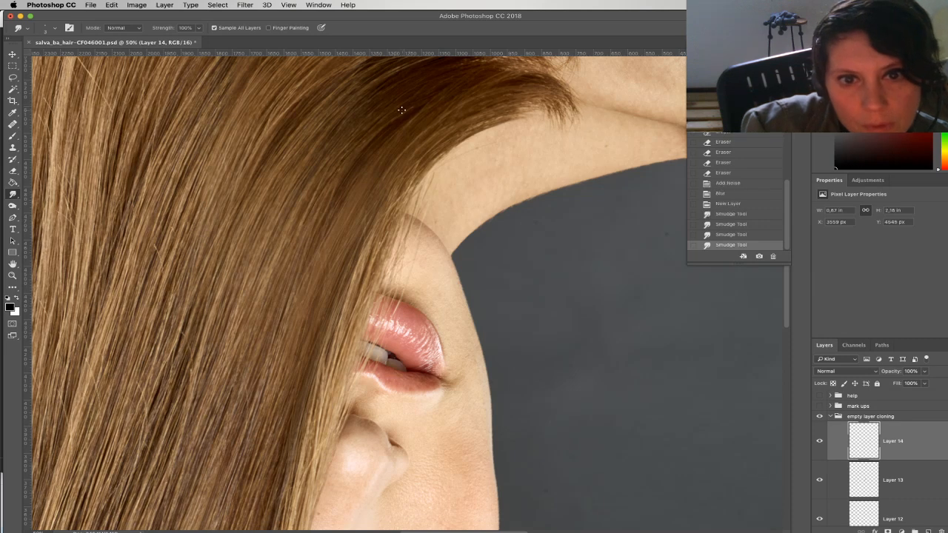
pyautogui.moveTo(289, 274); pyautogui.dragTo(271, 304)
pyautogui.moveTo(402, 98); pyautogui.dragTo(280, 262)
pyautogui.moveTo(344, 165); pyautogui.dragTo(285, 251)
pyautogui.moveTo(405, 91)
pyautogui.mouseDown()
pyautogui.moveTo(275, 260)
pyautogui.moveTo(318, 161)
pyautogui.moveTo(371, 101)
pyautogui.moveTo(257, 272)
pyautogui.mouseUp()
pyautogui.moveTo(400, 96)
pyautogui.mouseDown()
pyautogui.moveTo(295, 189)
pyautogui.moveTo(265, 245)
pyautogui.mouseUp()
pyautogui.moveTo(442, 93); pyautogui.dragTo(311, 274)
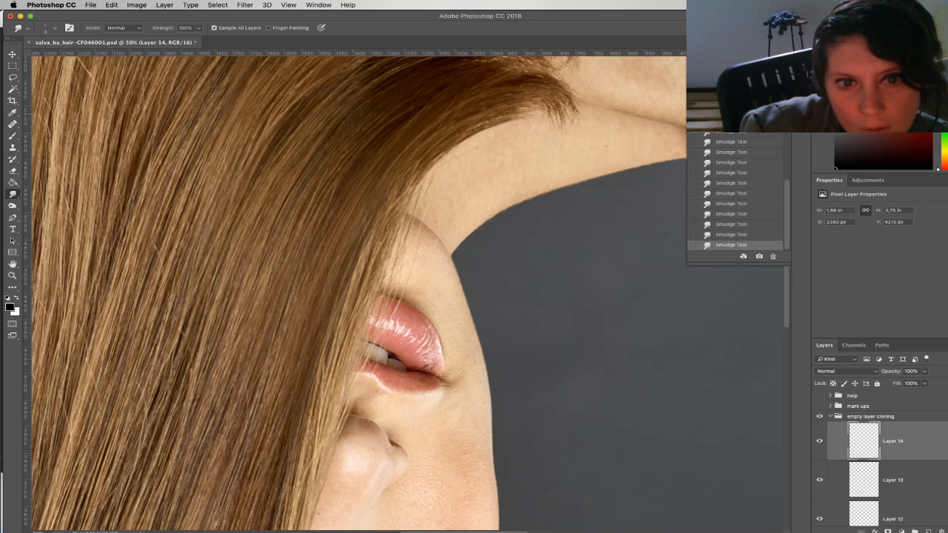
pyautogui.moveTo(334, 211); pyautogui.dragTo(284, 345)
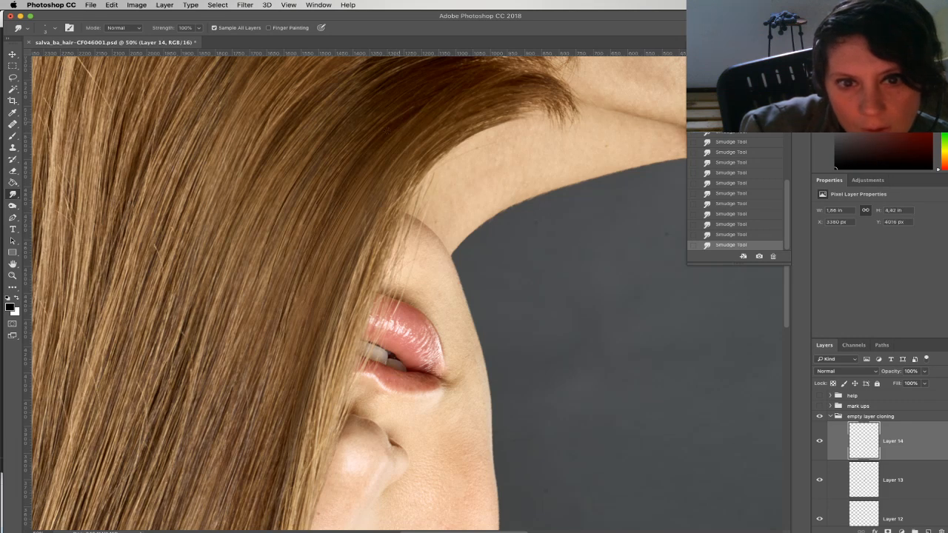
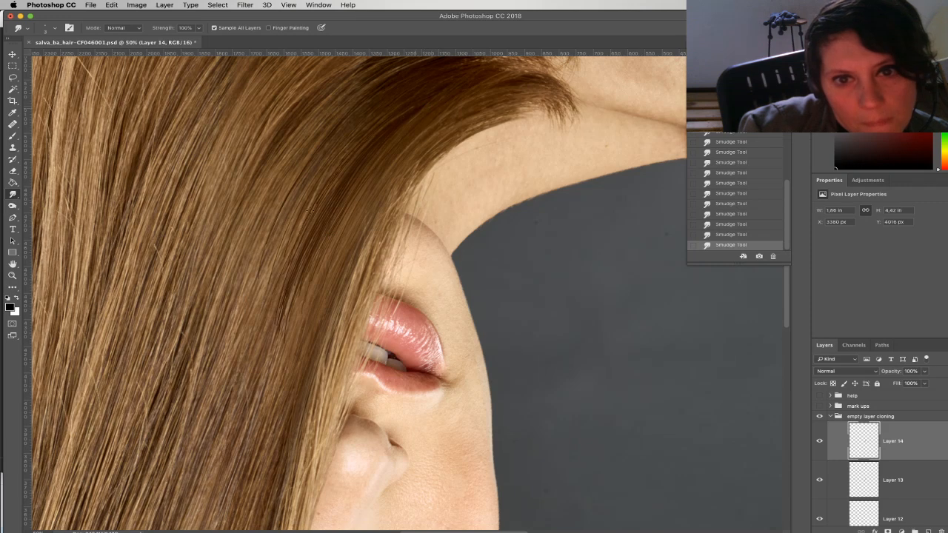
# Fade the Layer 14 strands beside the mouth with a 1040 px Eraser at 20% opacity
pyautogui.click(13, 169)
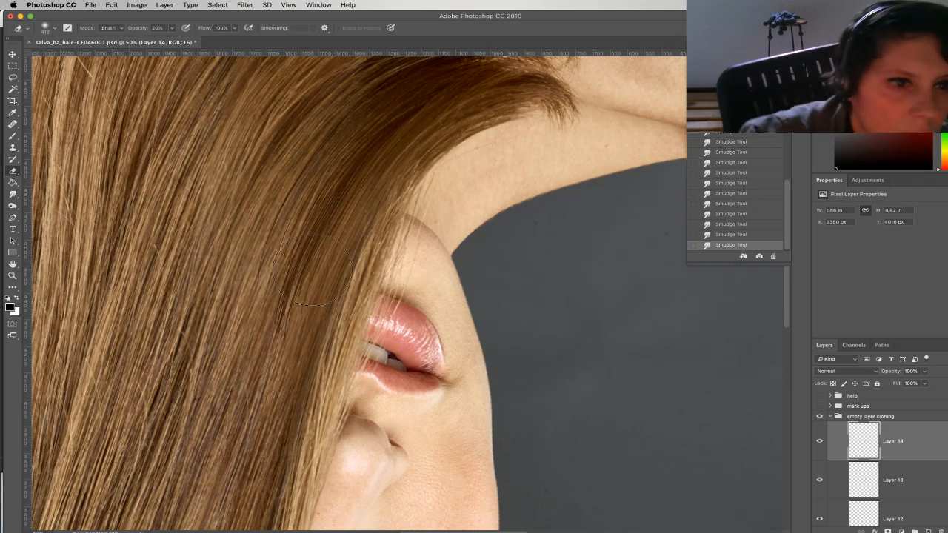
pyautogui.rightClick(323, 302)
pyautogui.moveTo(419, 293); pyautogui.dragTo(425, 295)
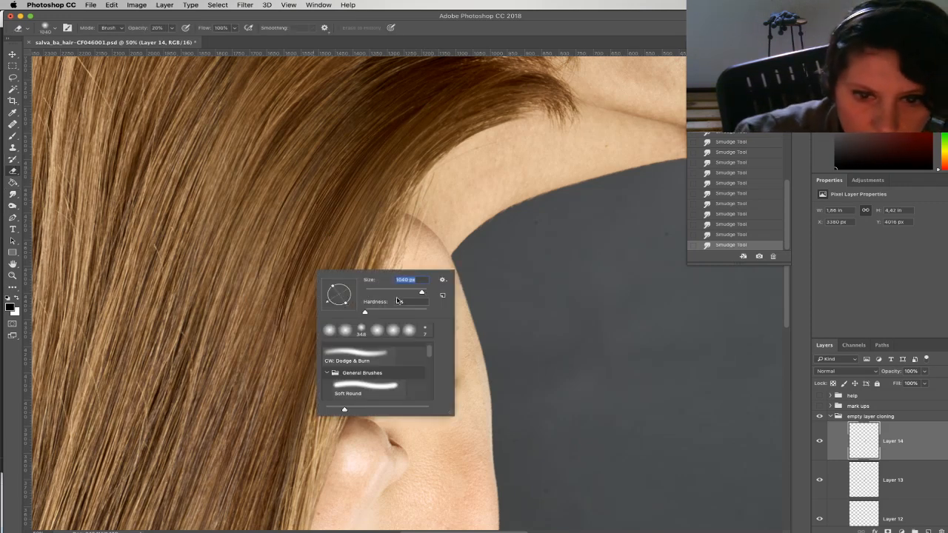
pyautogui.click(296, 294)
pyautogui.click(295, 311)
pyautogui.click(285, 323)
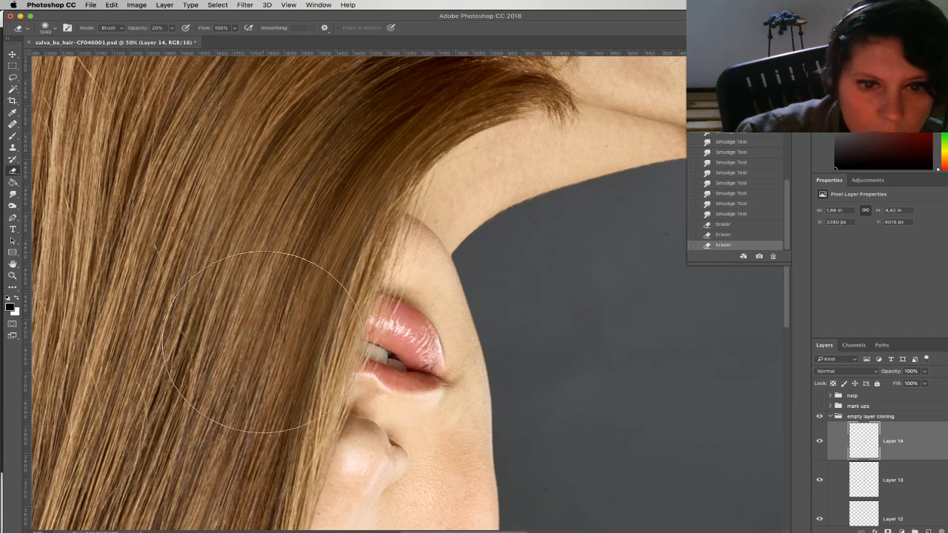
pyautogui.click(264, 312)
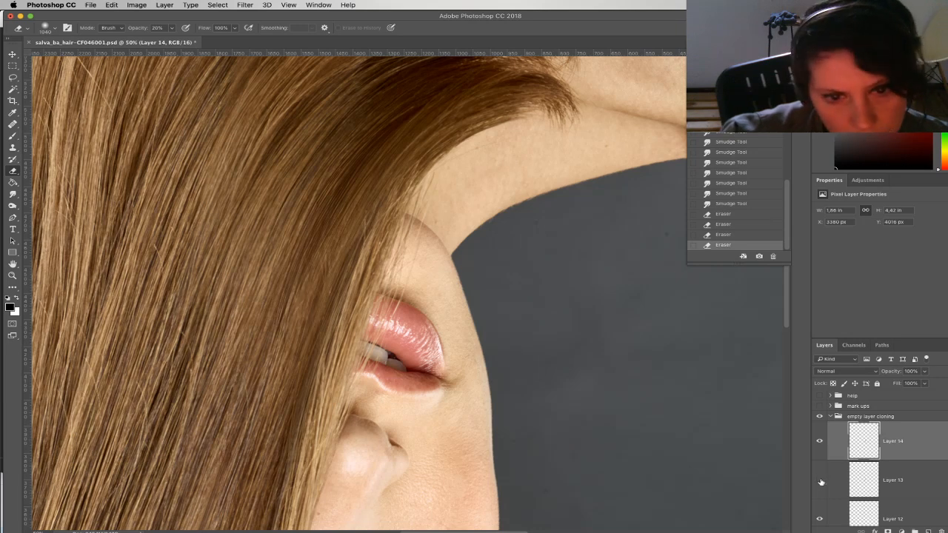
pyautogui.click(245, 358)
# Raise the Eraser opacity to 50% and fade the Layer 14 strands between the mouth and the hair ends
pyautogui.press('0')
pyautogui.press('5')
pyautogui.moveTo(274, 245); pyautogui.dragTo(290, 212)
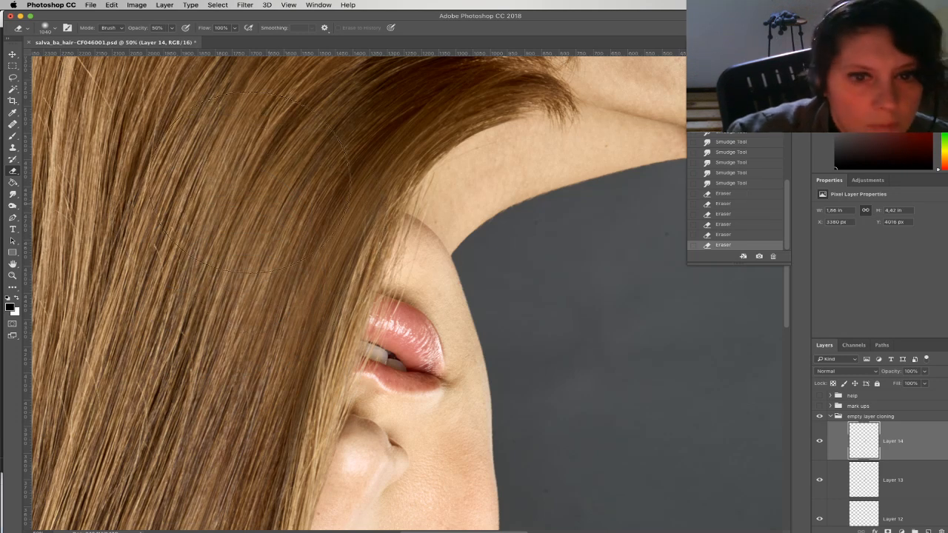
# Apply the Add Noise filter and the Blur More filter to the strands on Layer 14
pyautogui.click(244, 5)
pyautogui.moveTo(355, 137)
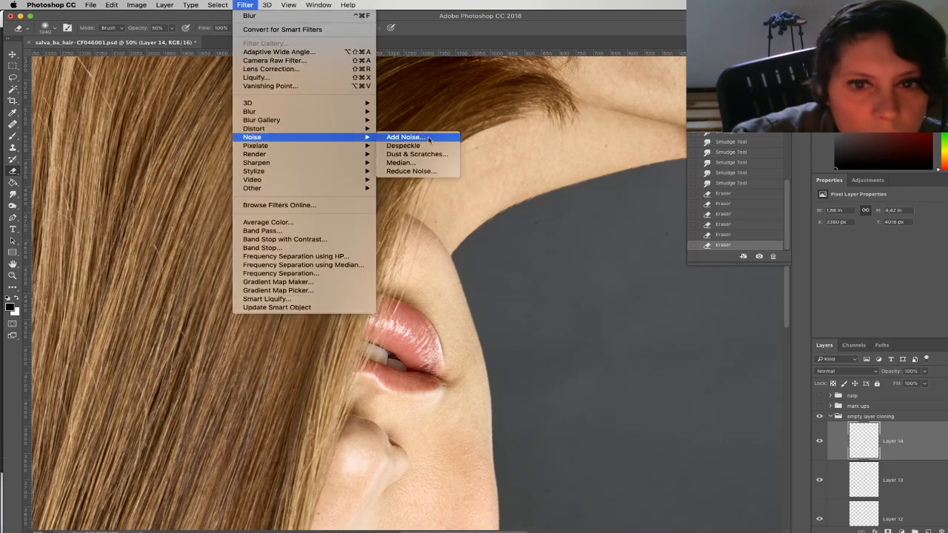
pyautogui.click(426, 140)
pyautogui.press('Return')
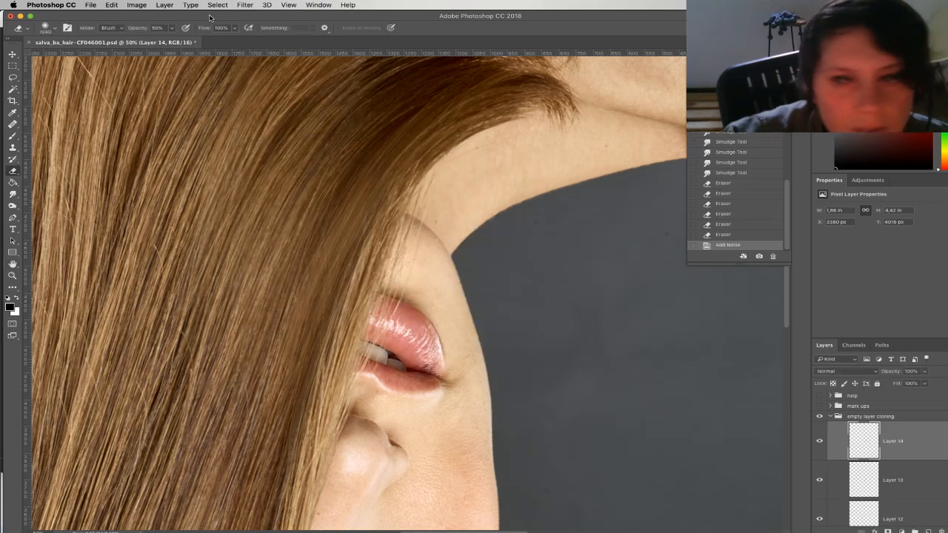
pyautogui.click(245, 4)
pyautogui.moveTo(270, 112)
pyautogui.click(412, 131)
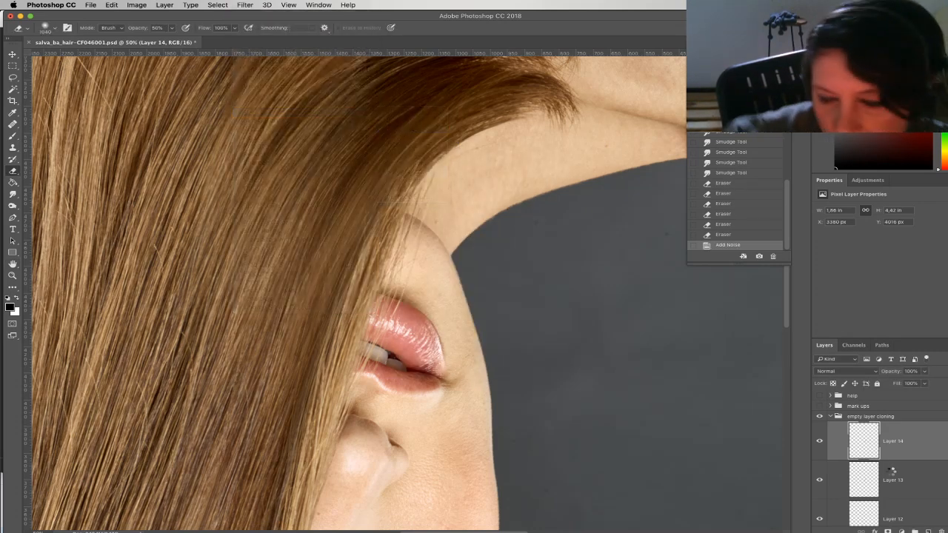
# Merge Layers 11 through 14 into one layer and compare the hair with that layer hidden and shown
pyautogui.scroll(-5, 921, 482)
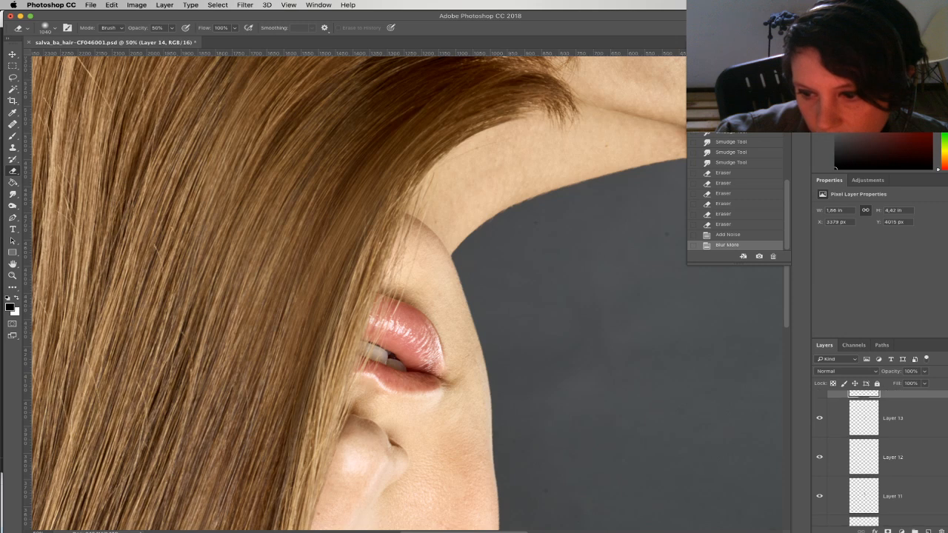
pyautogui.keyDown('shift'); pyautogui.click(922, 482); pyautogui.keyUp('shift')
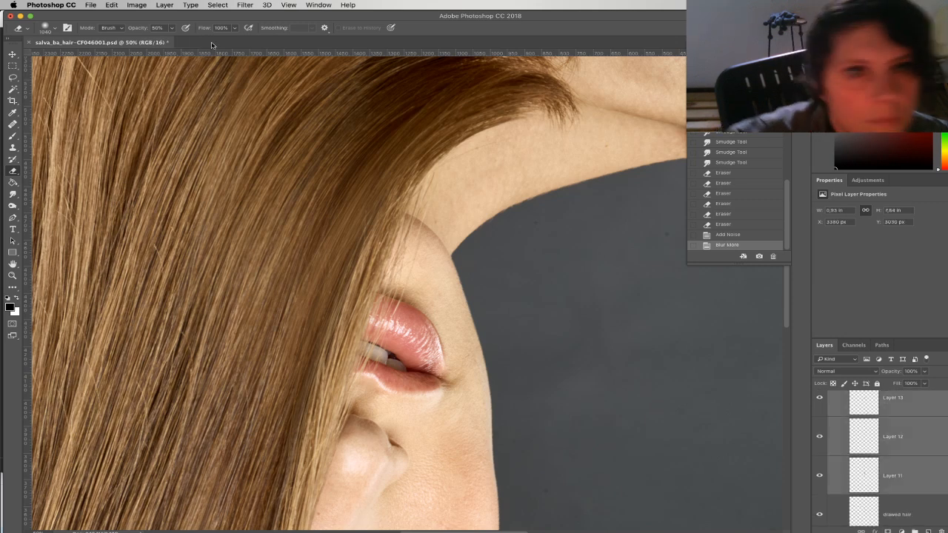
pyautogui.click(164, 5)
pyautogui.click(222, 338)
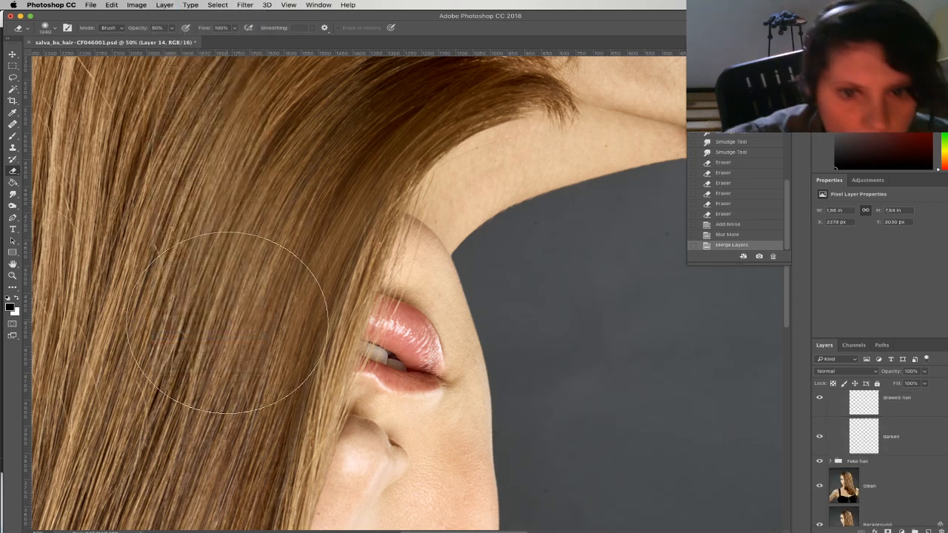
pyautogui.moveTo(609, 349); pyautogui.dragTo(529, 256)
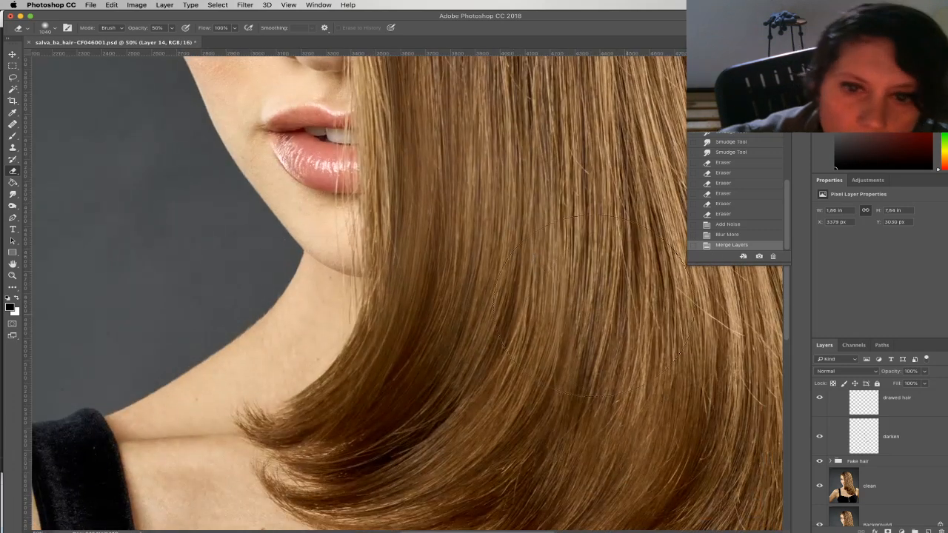
pyautogui.scroll(2, 836, 410)
pyautogui.click(820, 401)
pyautogui.click(820, 401)
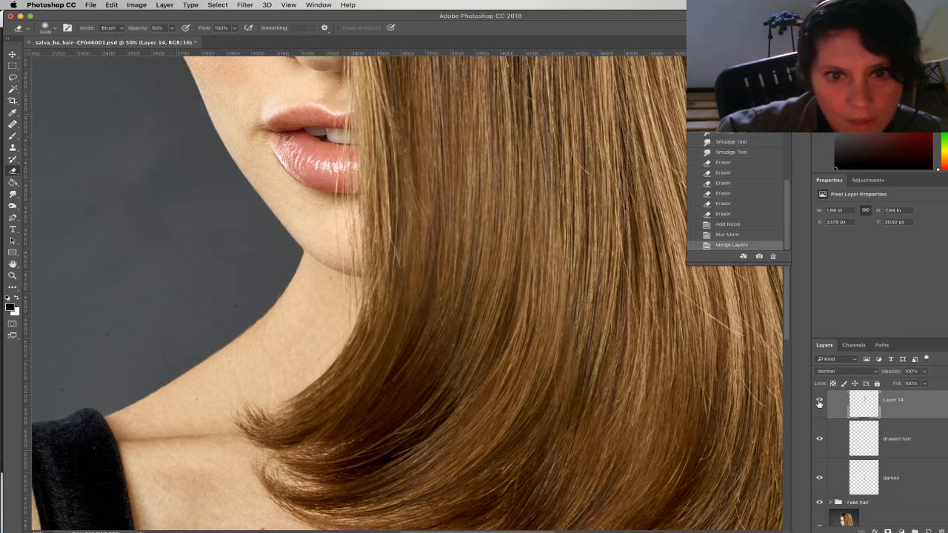
# Apply the Sharpen filter and the basic Blur filter to the merged Layer 14, and compare it hidden and shown
pyautogui.click(244, 4)
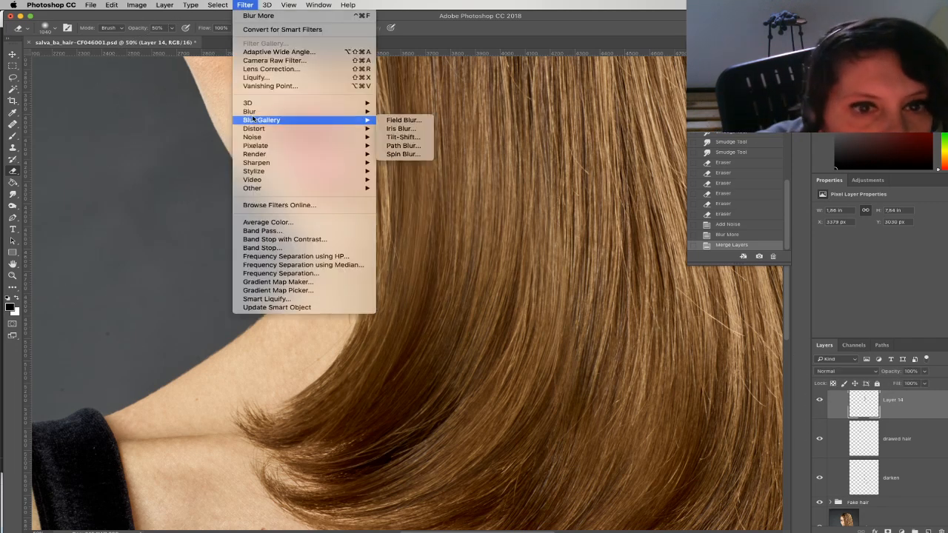
pyautogui.moveTo(274, 163)
pyautogui.click(400, 171)
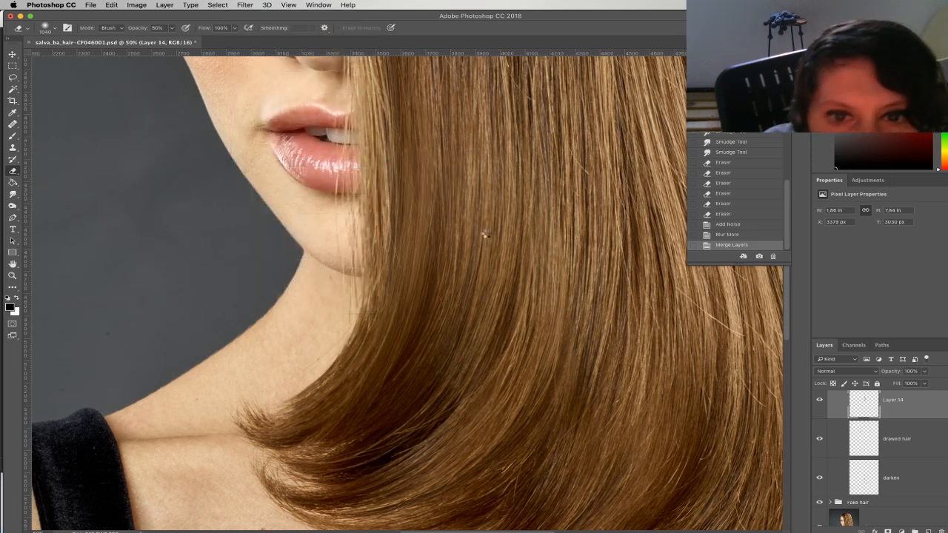
pyautogui.click(247, 6)
pyautogui.moveTo(266, 113)
pyautogui.click(416, 122)
pyautogui.click(249, 6)
pyautogui.click(249, 6)
pyautogui.click(820, 402)
pyautogui.click(821, 402)
# Create a new layer above Layer 14 for cloning the hair beside the chin at 100% zoom
pyautogui.press('space')
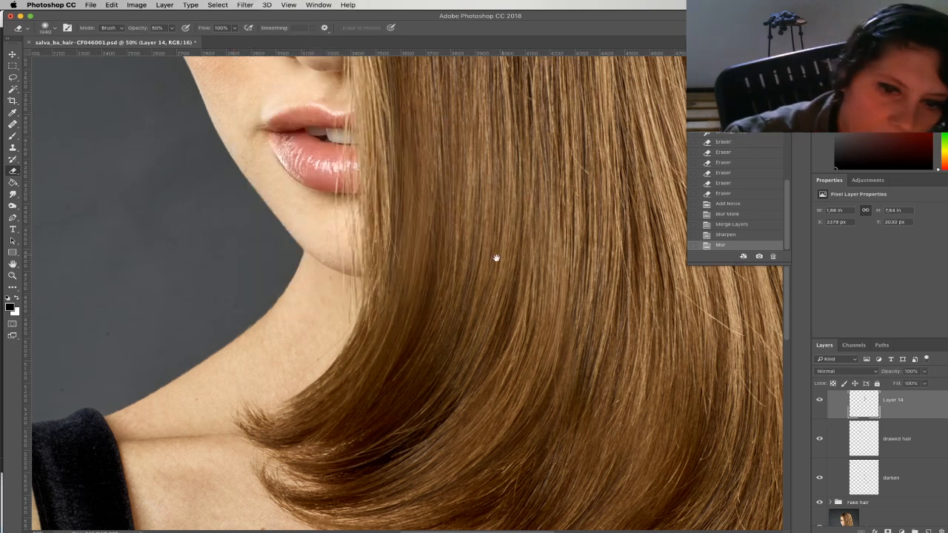
pyautogui.moveTo(502, 255); pyautogui.dragTo(434, 318)
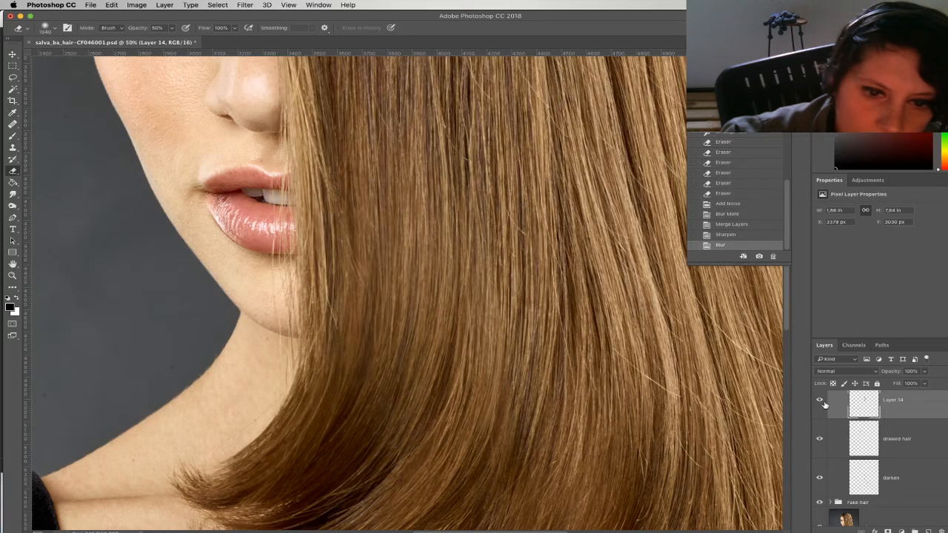
pyautogui.press('z')
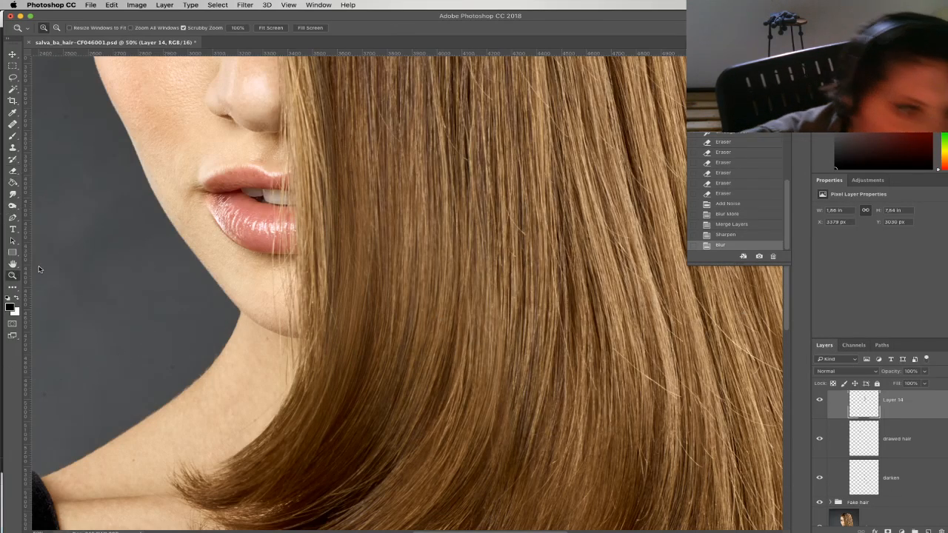
pyautogui.click(367, 257)
pyautogui.scroll(-1, 351, 277)
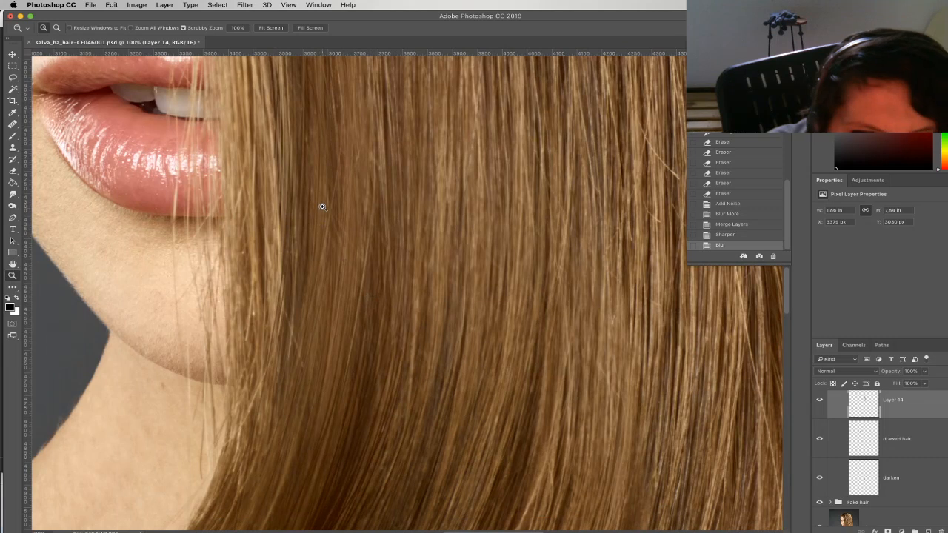
pyautogui.click(929, 530)
# Clone over the uneven strands beside the chin on Layer 15 with a 22 px Clone Stamp in Darken mode, undoing the last stroke
pyautogui.click(12, 148)
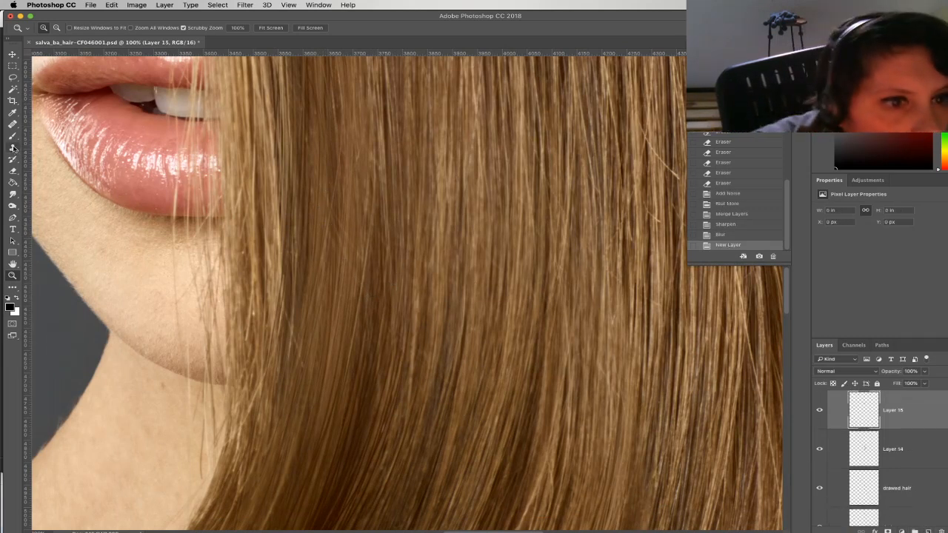
pyautogui.rightClick(378, 255)
pyautogui.click(412, 253)
pyautogui.press('Return')
pyautogui.moveTo(368, 256)
pyautogui.mouseDown()
pyautogui.moveTo(343, 222)
pyautogui.moveTo(354, 239)
pyautogui.moveTo(332, 223)
pyautogui.moveTo(330, 205)
pyautogui.moveTo(361, 258)
pyautogui.mouseUp()
pyautogui.click(302, 370)
pyautogui.moveTo(300, 330); pyautogui.dragTo(294, 352)
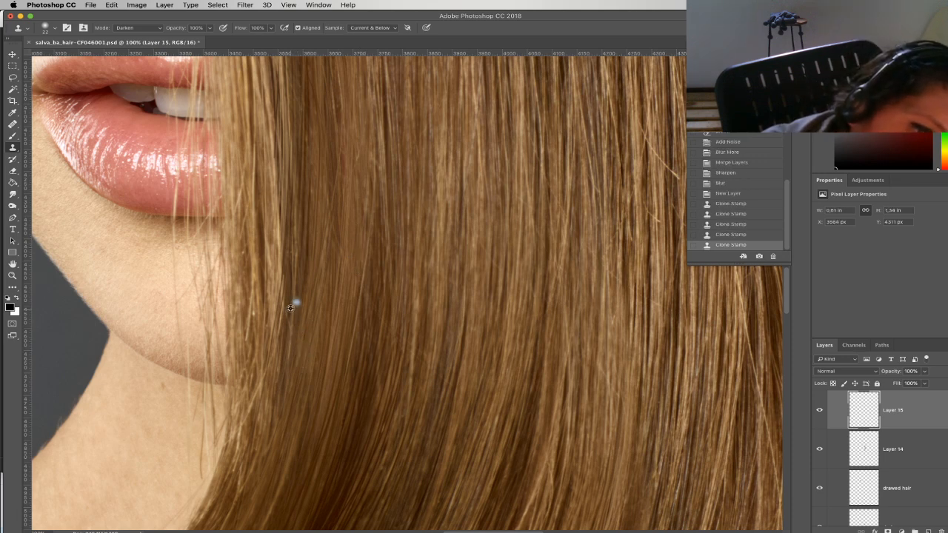
pyautogui.click(288, 283)
pyautogui.press('super+z')
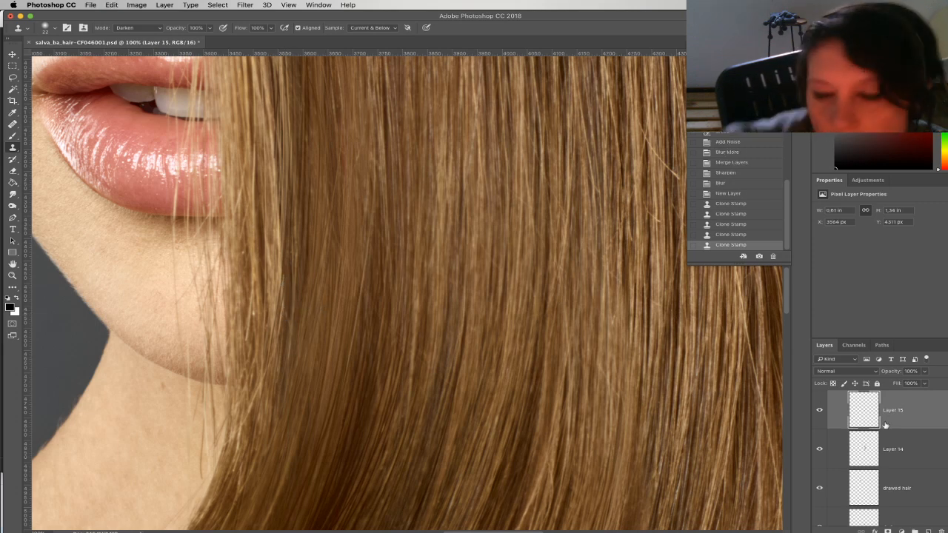
# Set Layer 15's blend mode to Darken and the Clone Stamp's own mode to Normal
pyautogui.click(848, 371)
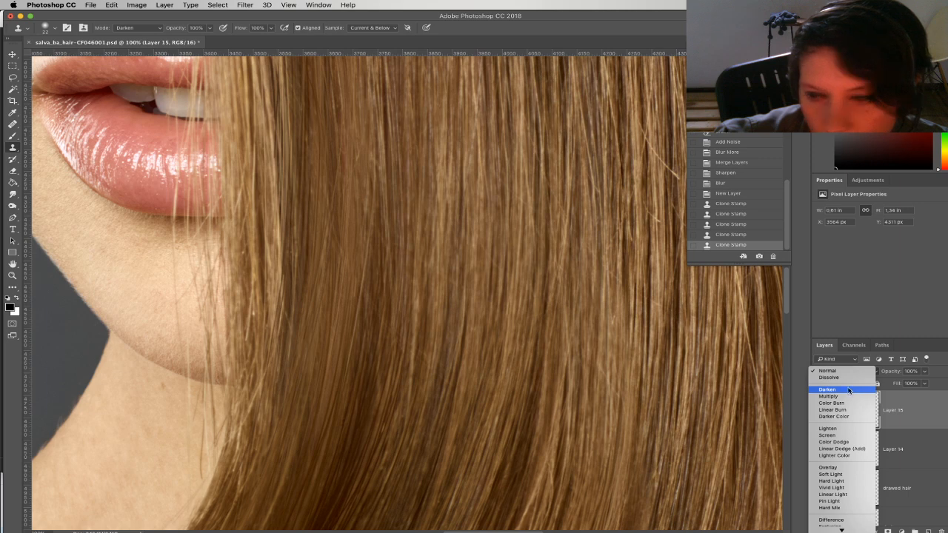
pyautogui.click(851, 390)
pyautogui.click(137, 28)
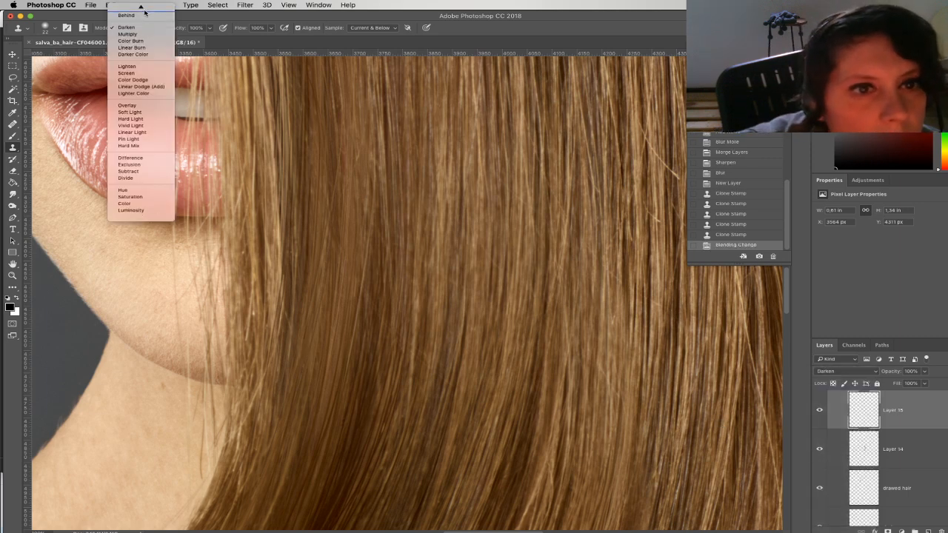
pyautogui.click(133, 9)
# Clone darker hair over the light strands beside the chin and mouth with a 15 px Clone Stamp at 0% hardness
pyautogui.rightClick(318, 315)
pyautogui.moveTo(371, 331); pyautogui.dragTo(369, 333)
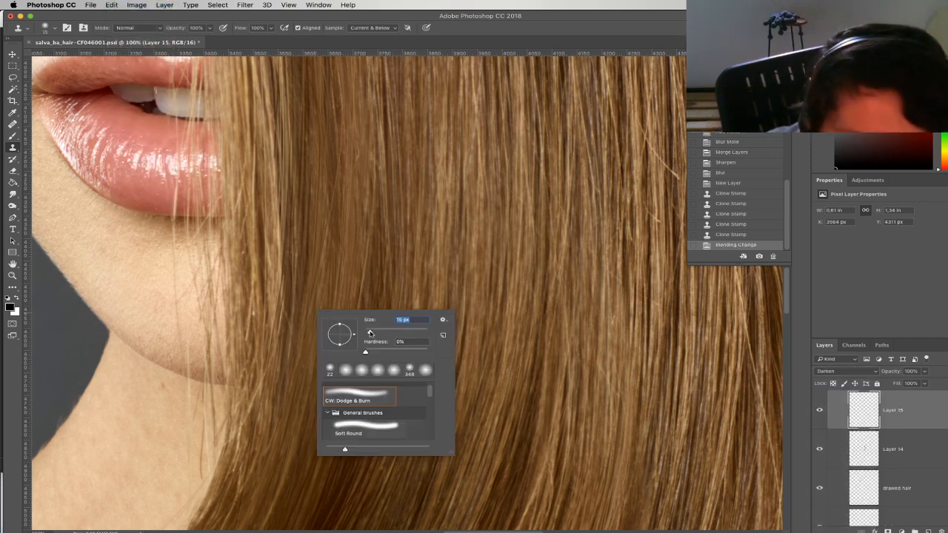
pyautogui.click(289, 323)
pyautogui.click(290, 312)
pyautogui.click(288, 307)
pyautogui.click(286, 303)
pyautogui.click(254, 323)
pyautogui.click(252, 311)
pyautogui.click(299, 378)
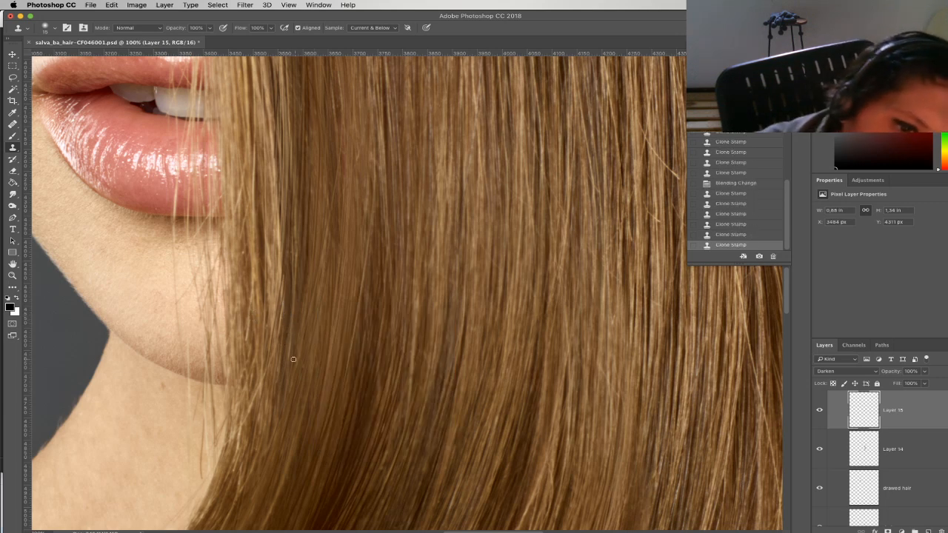
pyautogui.click(356, 160)
# Clone over the light strands farther inside the hair at chin level on Layer 15
pyautogui.scroll(-5, 415, 142)
pyautogui.scroll(-6, 423, 180)
pyautogui.hscroll(-2, 423, 180)
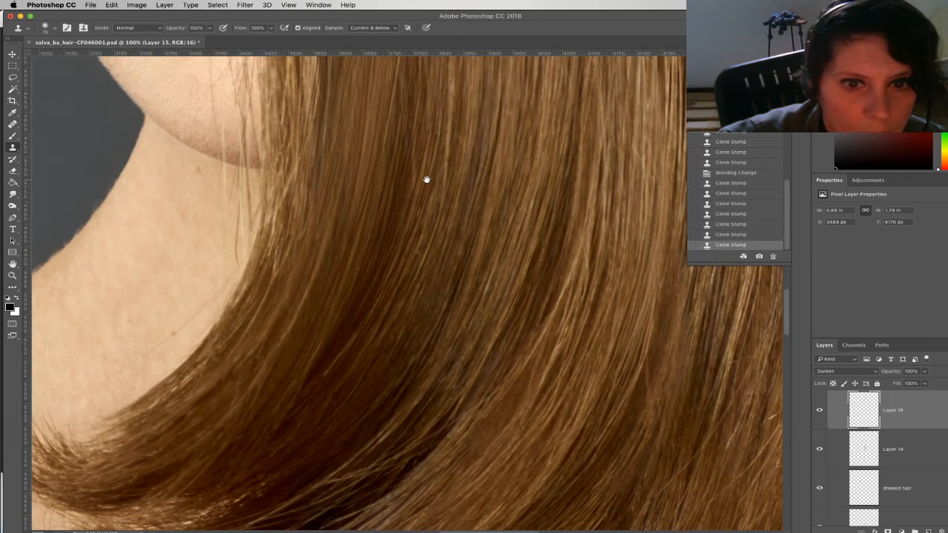
pyautogui.scroll(7, 425, 180)
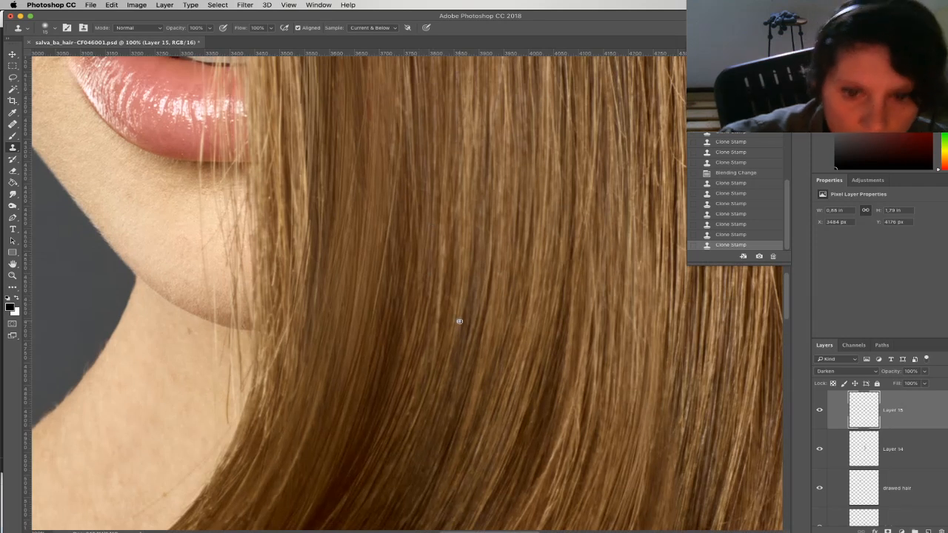
pyautogui.click(474, 335)
pyautogui.click(480, 326)
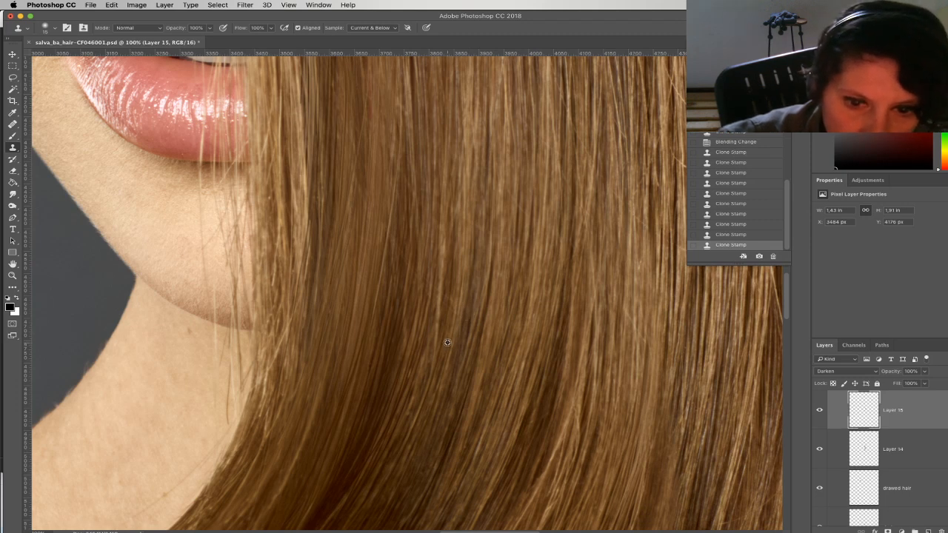
pyautogui.keyDown('alt'); pyautogui.click(447, 295); pyautogui.keyUp('alt')
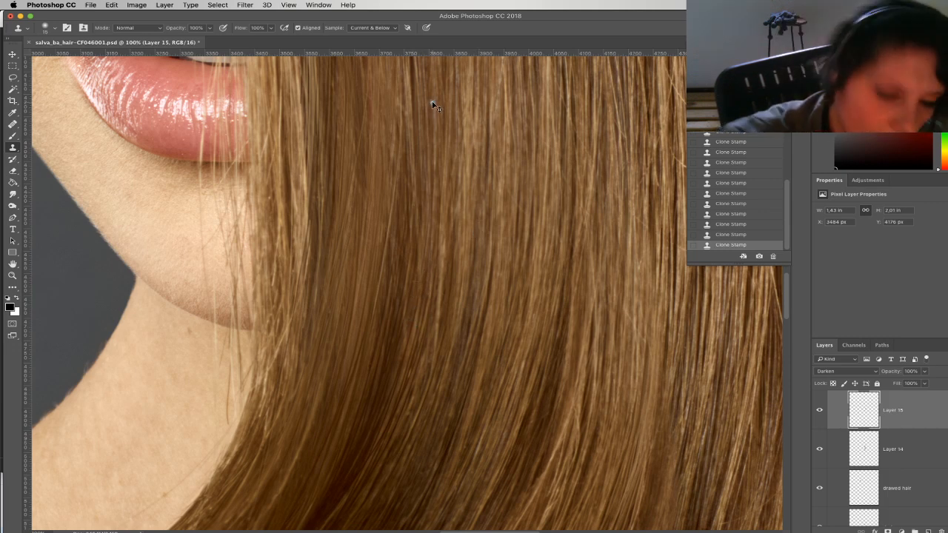
pyautogui.press('super+minus')
pyautogui.press('super+minus')
pyautogui.press('super+minus')
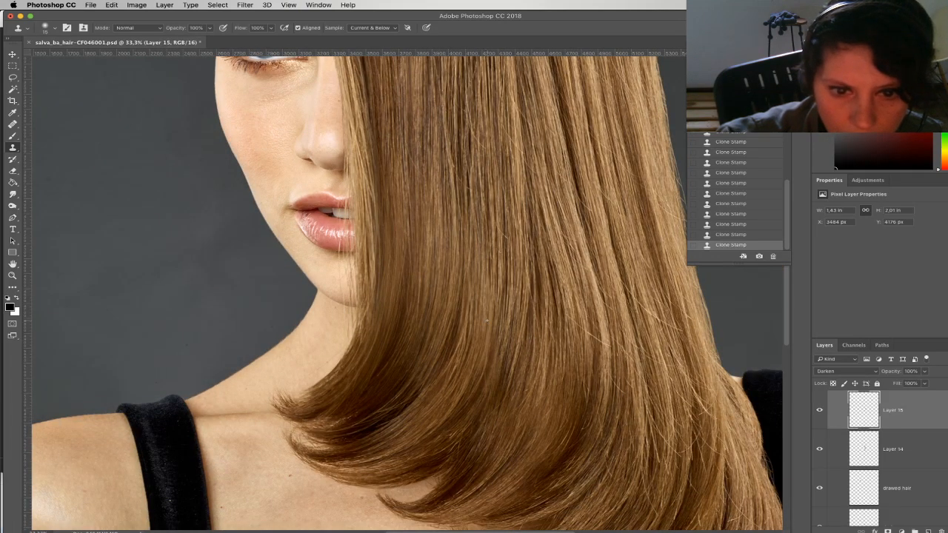
pyautogui.keyDown('shift'); pyautogui.click(905, 458); pyautogui.keyUp('shift')
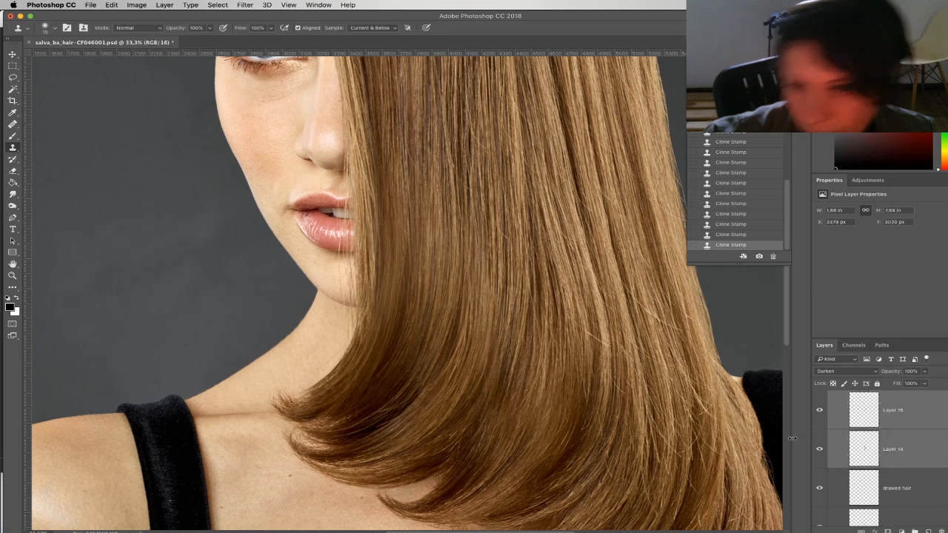
pyautogui.click(165, 5)
pyautogui.click(847, 440)
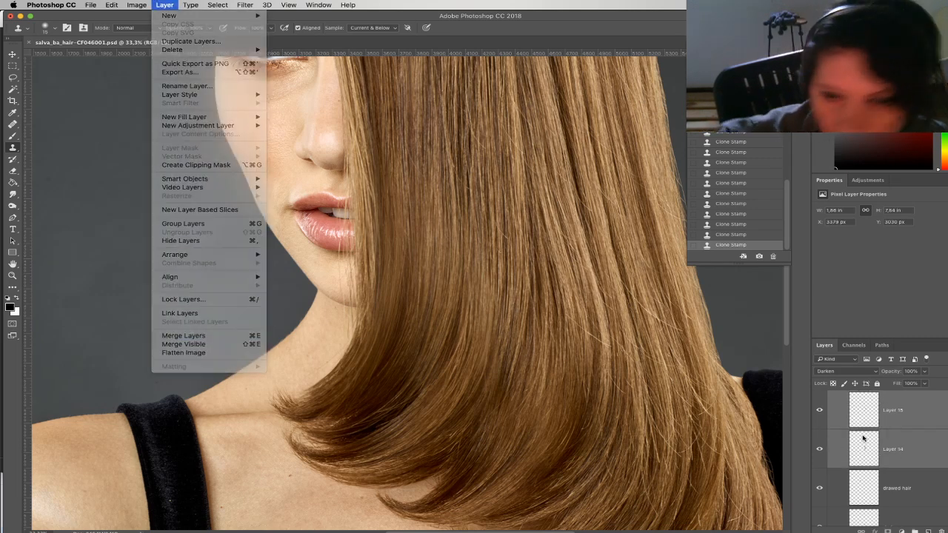
# Rename Layer 15 as "clone in darken"
pyautogui.click(898, 411)
pyautogui.write('c')
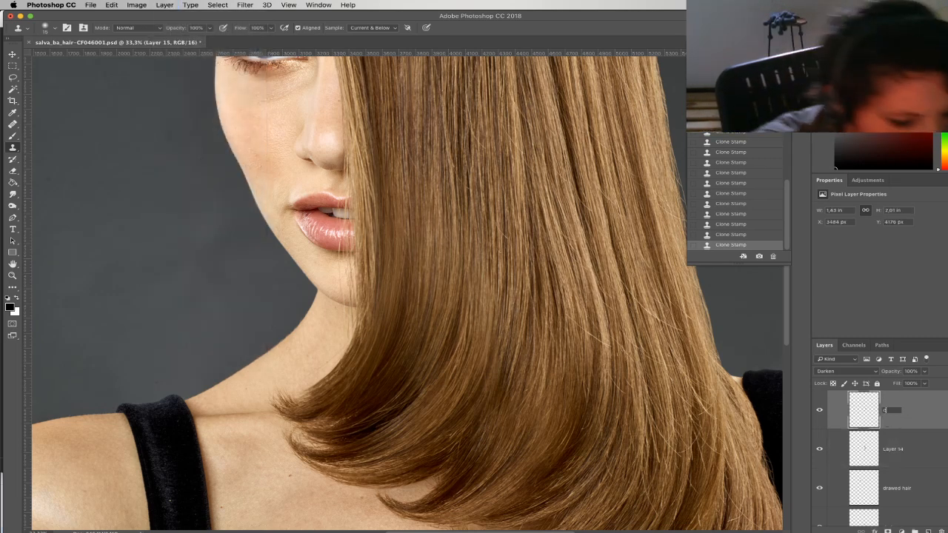
pyautogui.write('lone in darken')
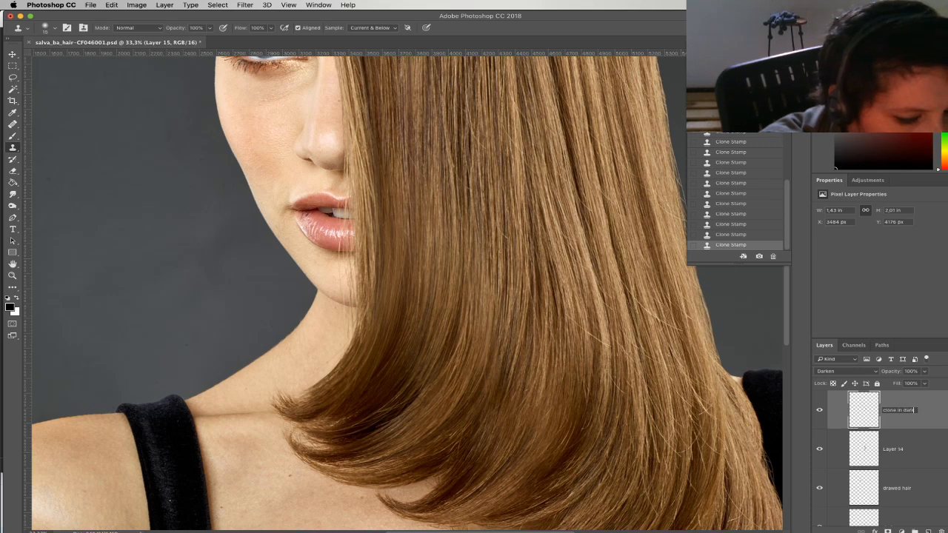
pyautogui.press('Return')
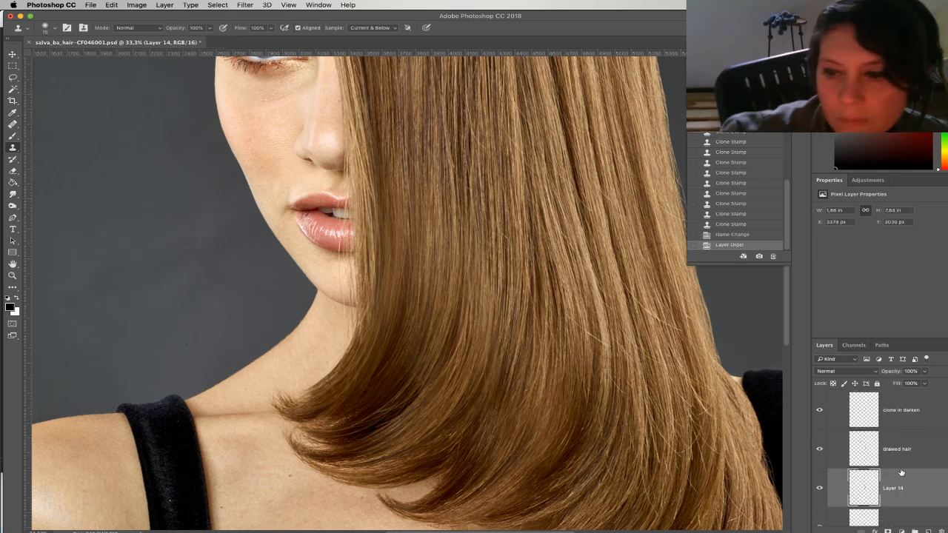
# Merge Layer 14 down into the "drawed hair" layer
pyautogui.click(908, 454)
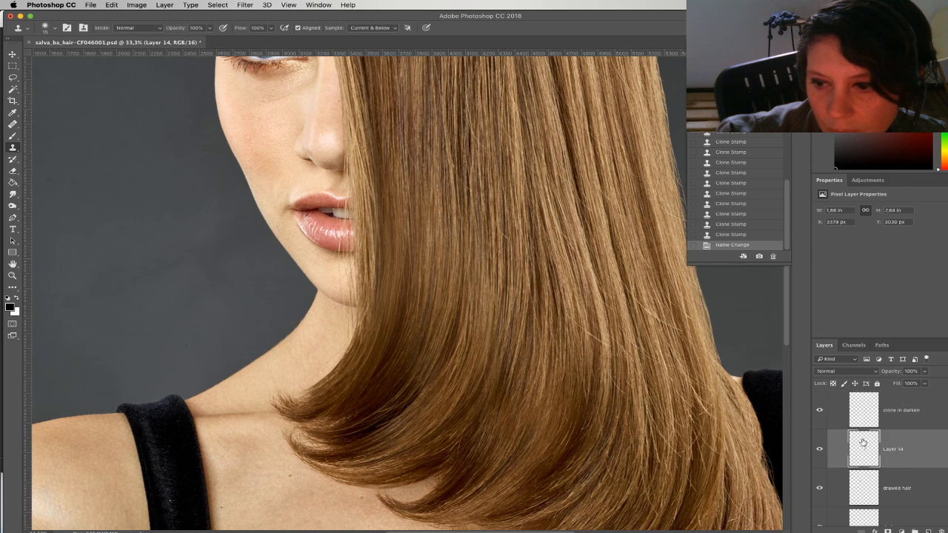
pyautogui.click(165, 6)
pyautogui.click(213, 337)
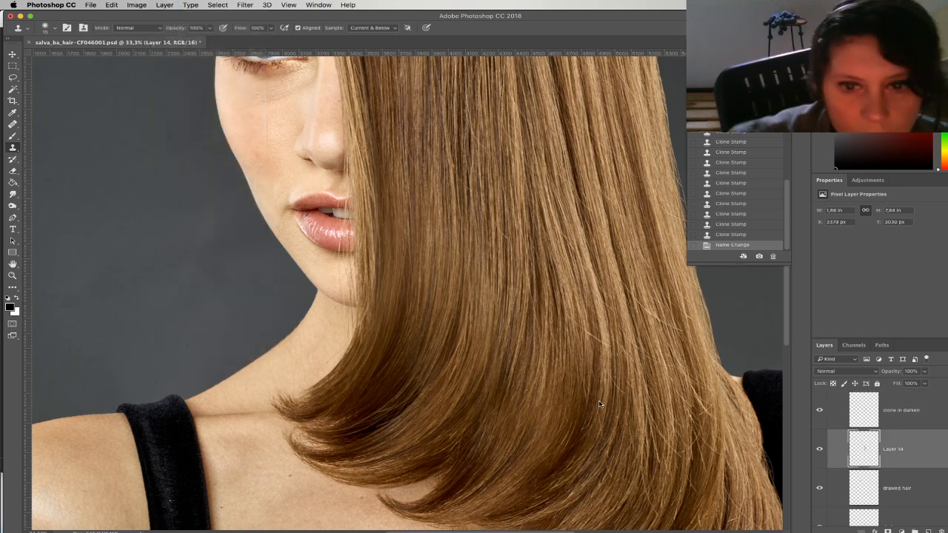
# Compare the hair with and without the "drawed hair" layer by switching its visibility off and on
pyautogui.click(820, 449)
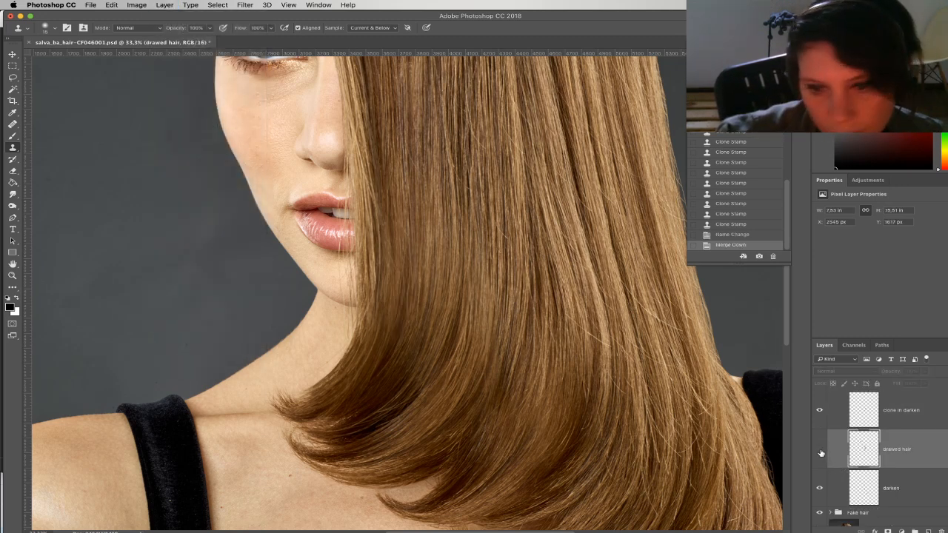
pyautogui.click(820, 450)
pyautogui.click(819, 449)
pyautogui.click(821, 450)
pyautogui.click(820, 449)
pyautogui.moveTo(538, 355); pyautogui.dragTo(432, 363)
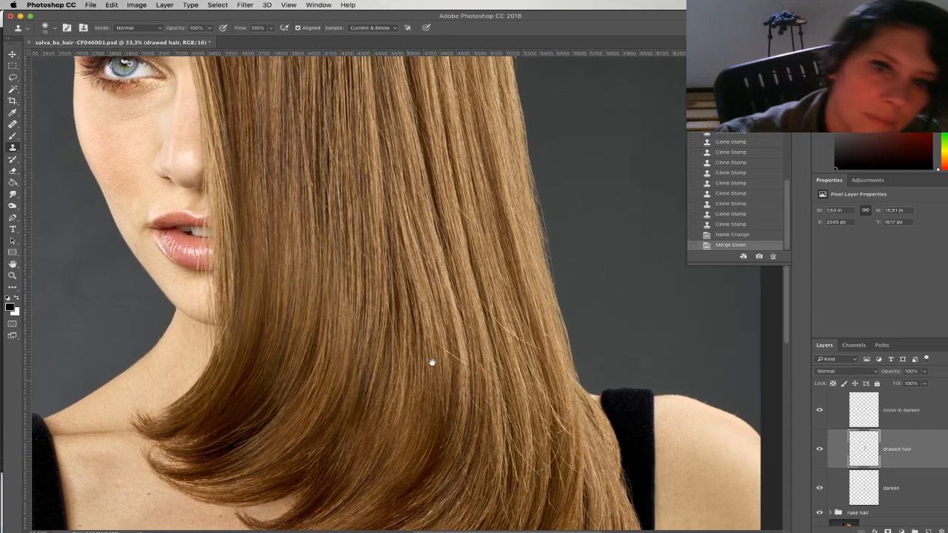
# Compare the retouched hair with the original Background across the whole portrait, leaving the retouched version shown
pyautogui.press('super+minus')
pyautogui.press('super+minus')
pyautogui.press('super+minus')
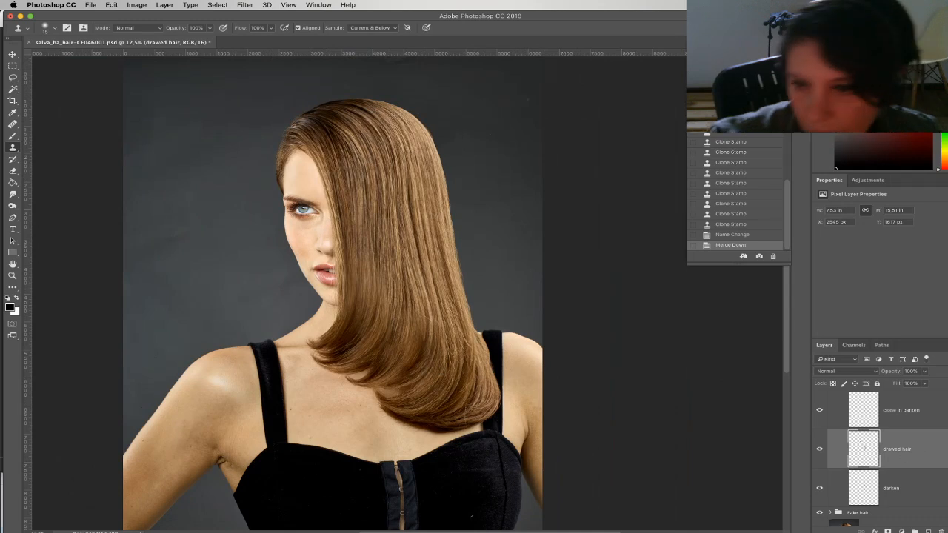
pyautogui.scroll(-2, 936, 525)
pyautogui.click(820, 508)
pyautogui.click(820, 508)
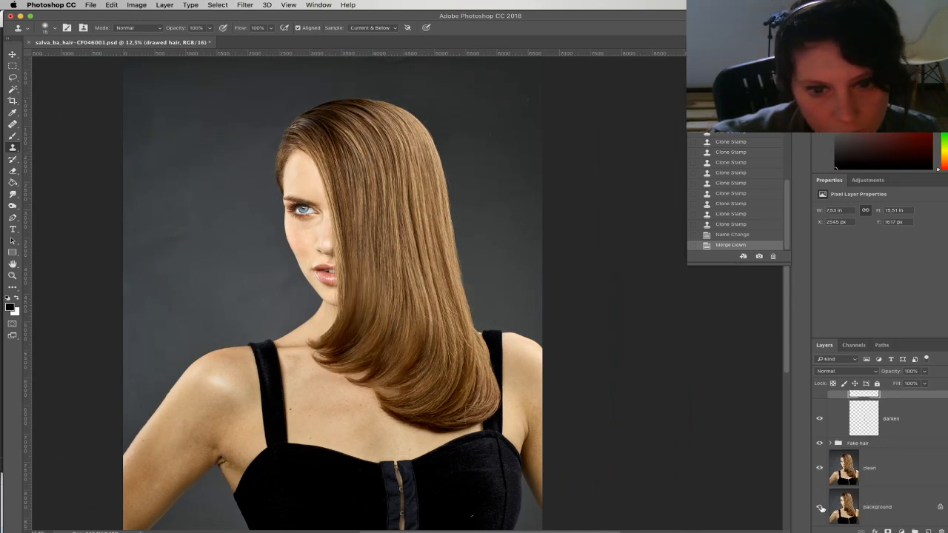
pyautogui.click(820, 509)
pyautogui.click(820, 508)
pyautogui.click(820, 508)
pyautogui.click(819, 509)
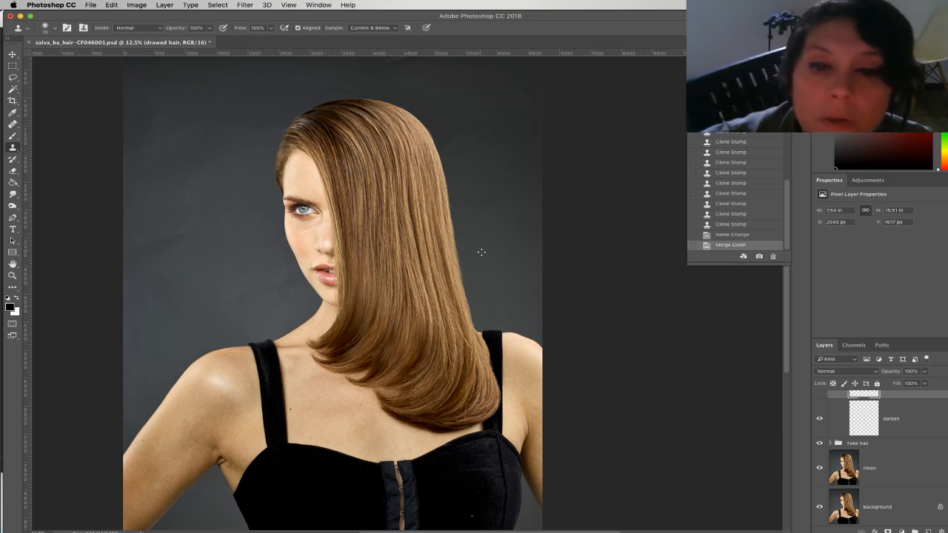
# Set the Clone Stamp to Darken mode on the "clean" layer and clone over the light strands inside the hair at eye level
pyautogui.scroll(1, 523, 290)
pyautogui.click(13, 276)
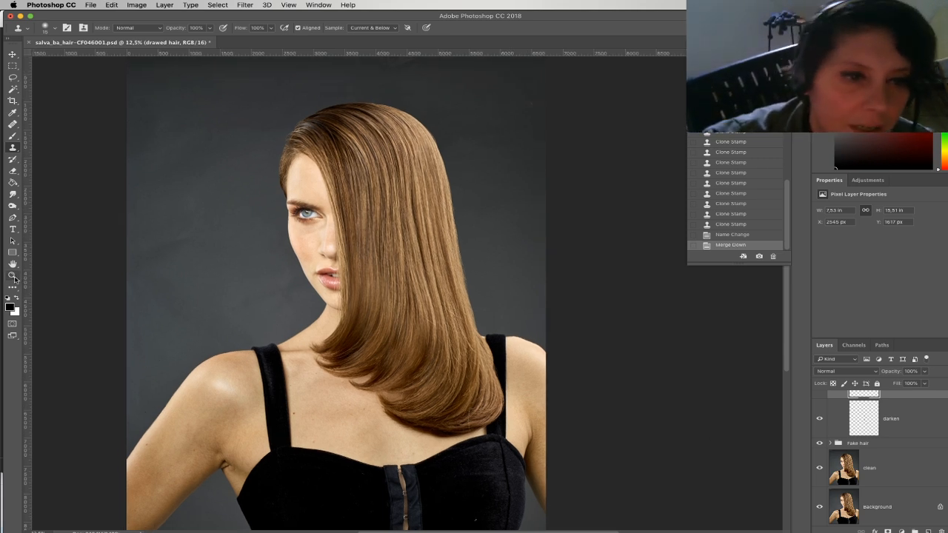
pyautogui.moveTo(402, 226); pyautogui.dragTo(448, 313)
pyautogui.click(877, 469)
pyautogui.moveTo(303, 279); pyautogui.dragTo(319, 292)
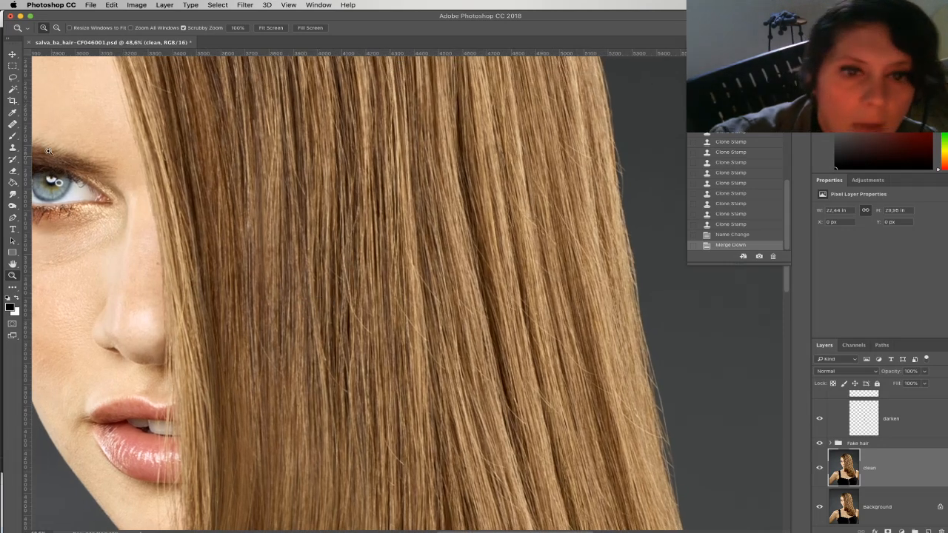
pyautogui.click(13, 148)
pyautogui.click(154, 30)
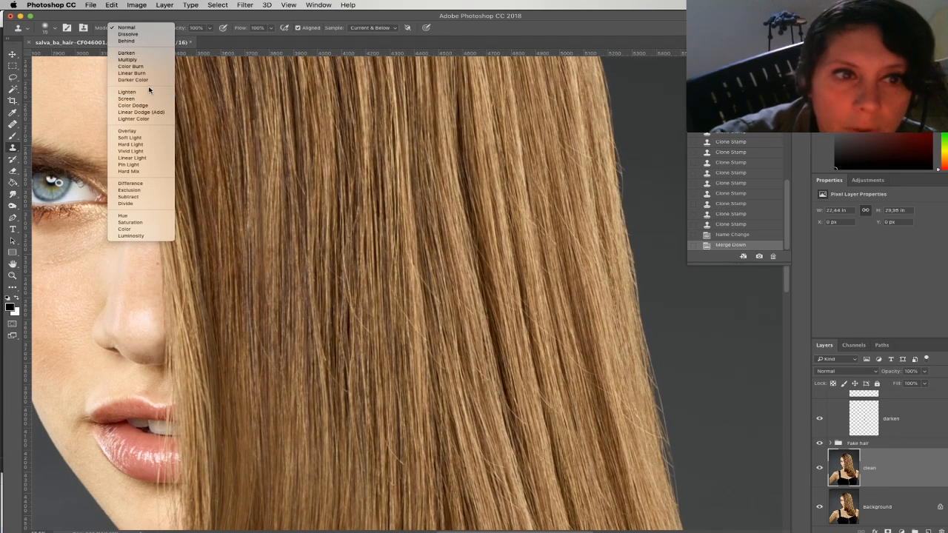
pyautogui.click(152, 57)
pyautogui.moveTo(306, 190); pyautogui.dragTo(301, 183)
pyautogui.click(297, 186)
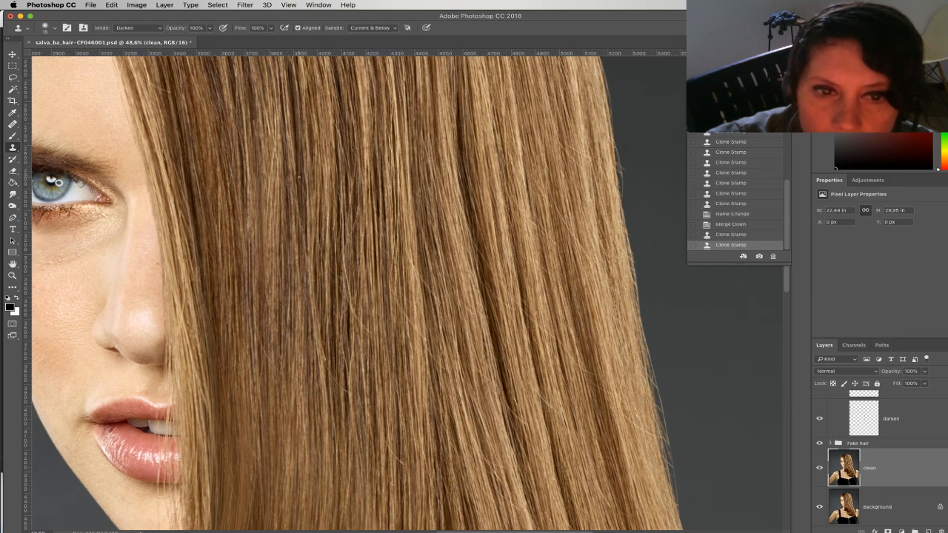
# Clone over the light stray strand inside the hair beside the nose on the "clean" layer in Darken mode, undoing the last stroke
pyautogui.press('z')
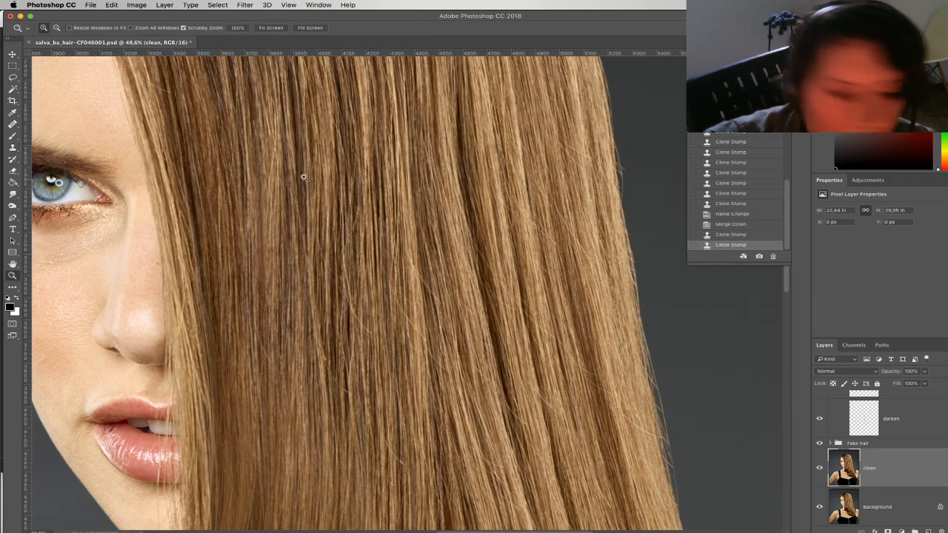
pyautogui.press('s')
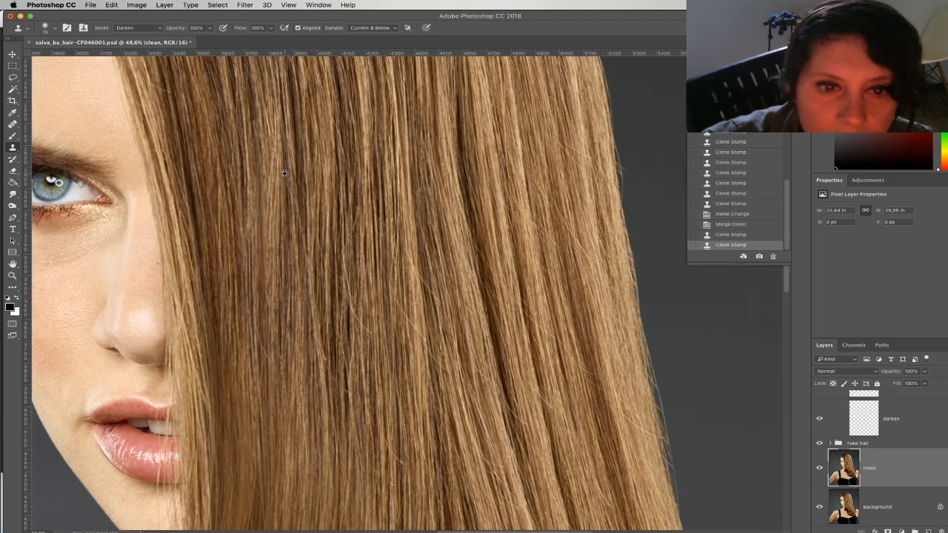
pyautogui.moveTo(189, 131); pyautogui.dragTo(221, 162)
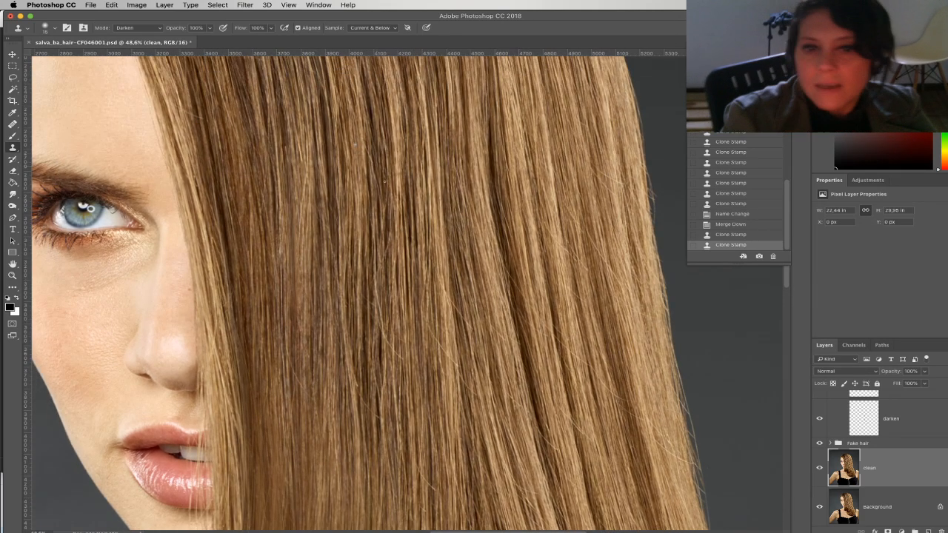
pyautogui.press('super+equal')
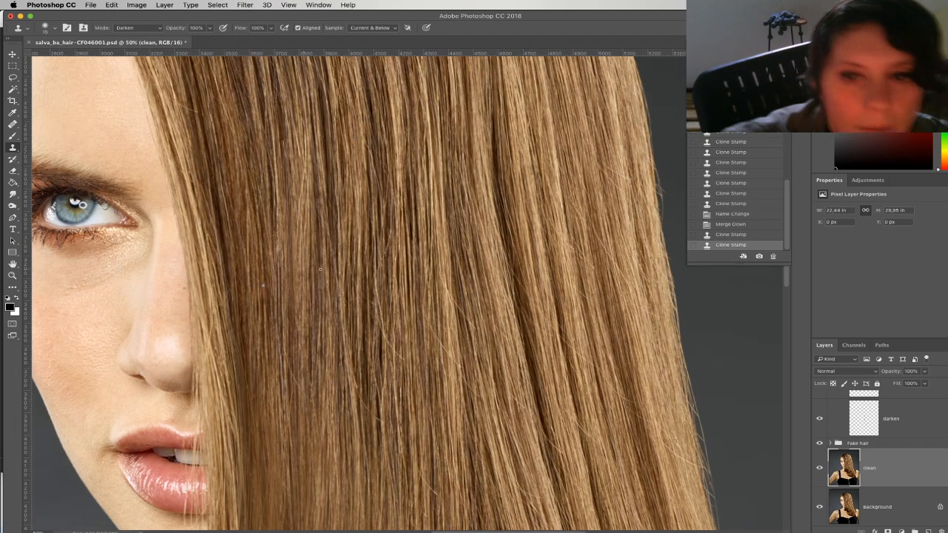
pyautogui.click(366, 309)
pyautogui.click(365, 312)
pyautogui.click(366, 300)
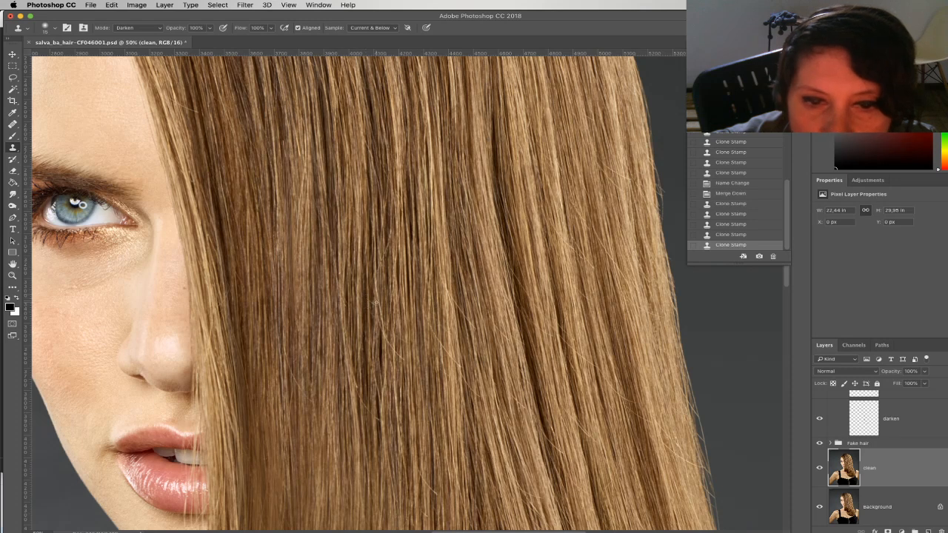
pyautogui.click(370, 299)
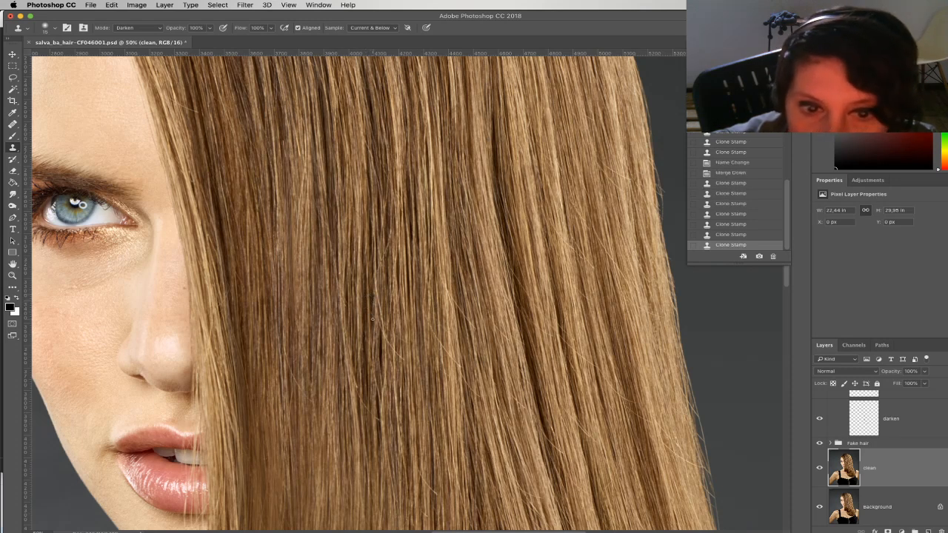
pyautogui.click(369, 298)
pyautogui.click(369, 300)
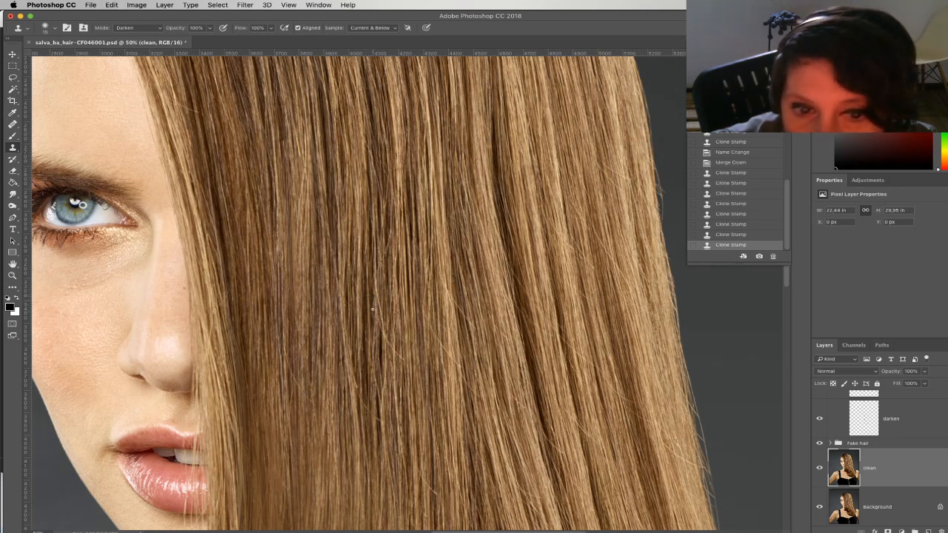
pyautogui.click(372, 320)
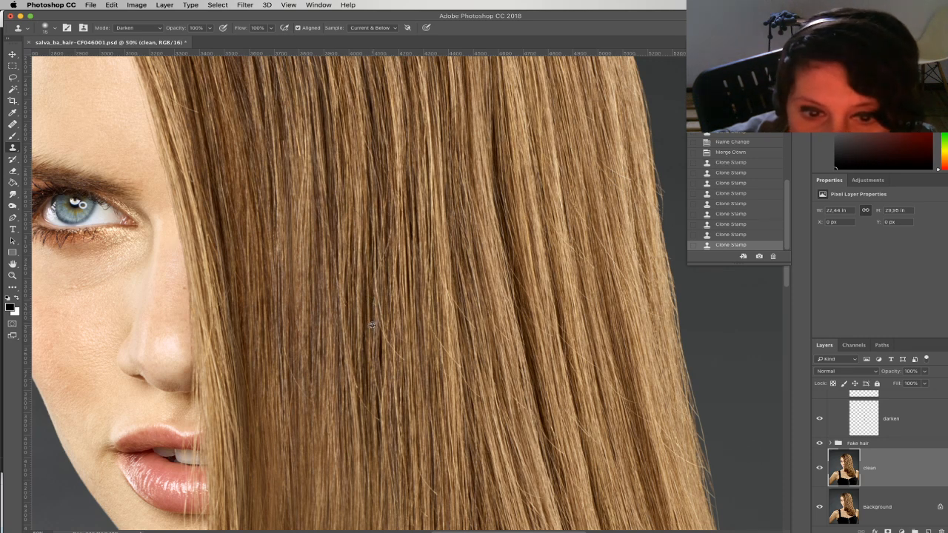
pyautogui.click(372, 301)
pyautogui.click(375, 311)
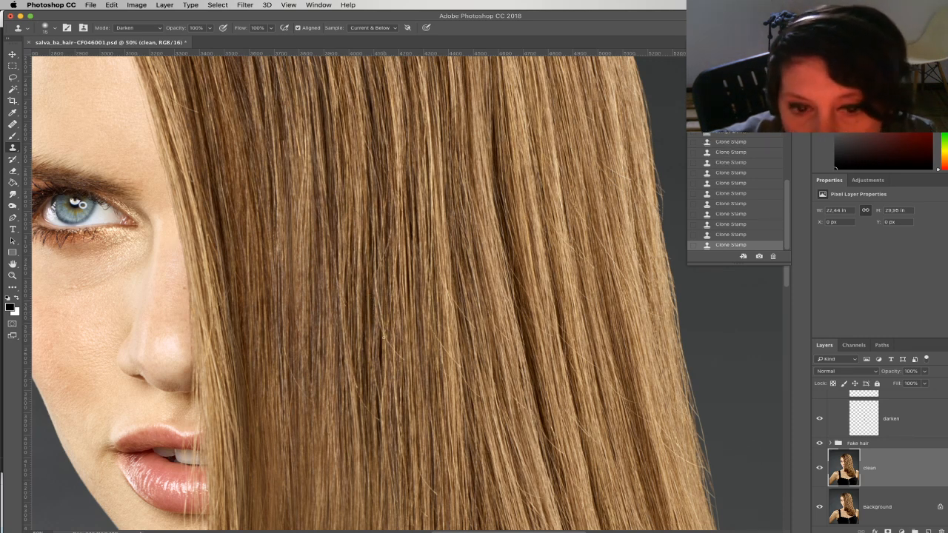
pyautogui.press('super+z')
# Examine the hair from eye level up to the hairline at 100% for stray strands crossing the hair's direction
pyautogui.moveTo(384, 283); pyautogui.dragTo(417, 336)
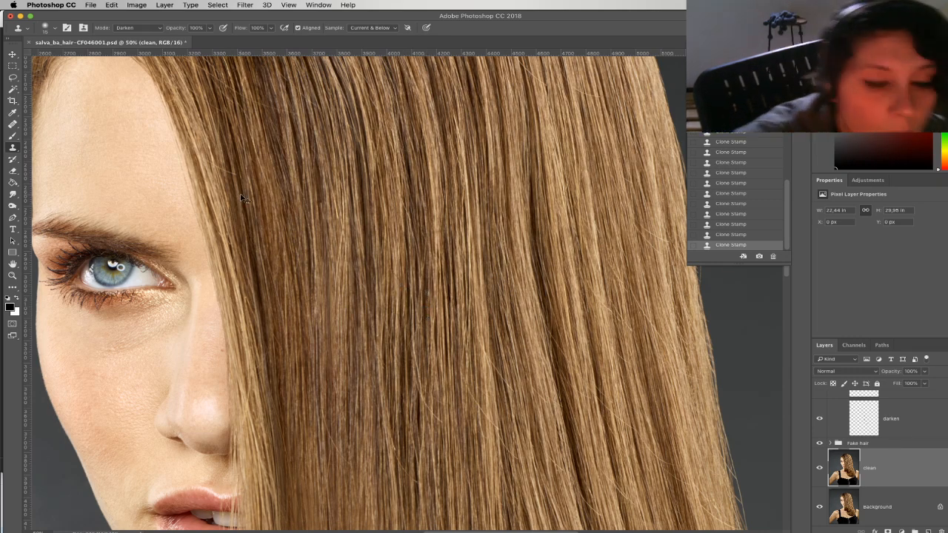
pyautogui.press('super+1')
pyautogui.hscroll(-10, 374, 263)
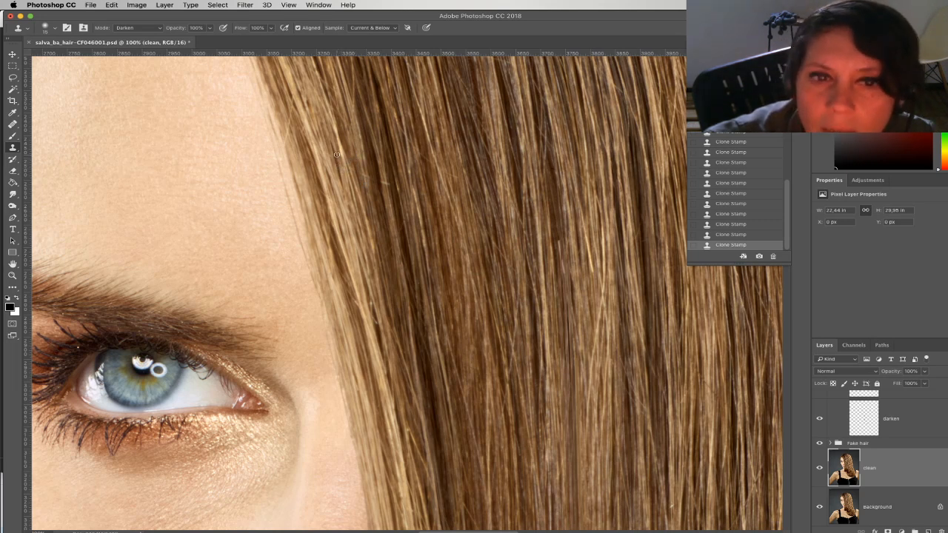
pyautogui.moveTo(347, 174); pyautogui.dragTo(387, 240)
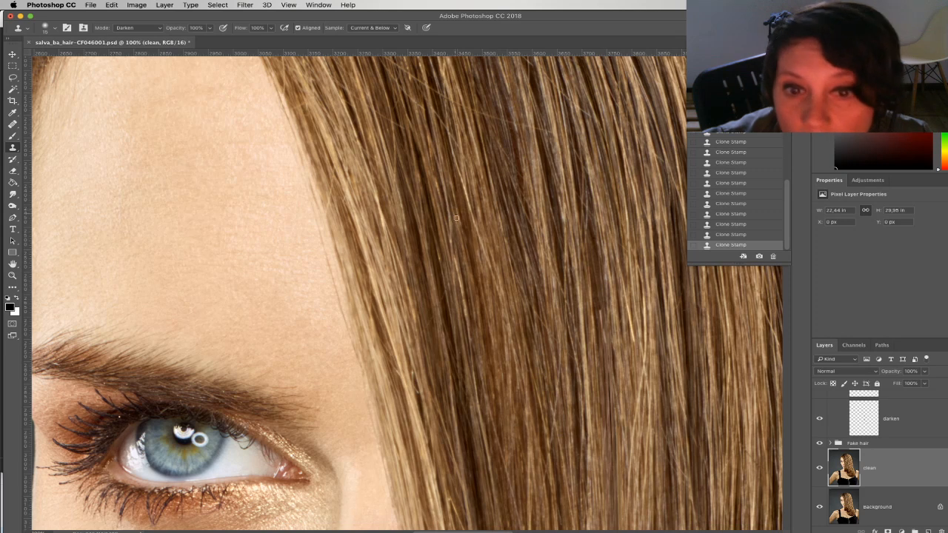
pyautogui.moveTo(459, 231); pyautogui.dragTo(511, 300)
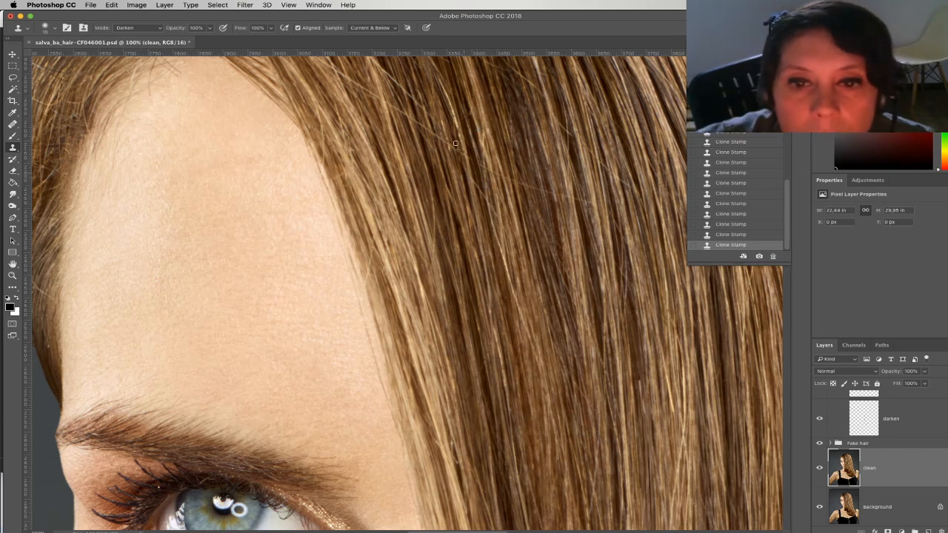
pyautogui.moveTo(473, 171); pyautogui.dragTo(487, 248)
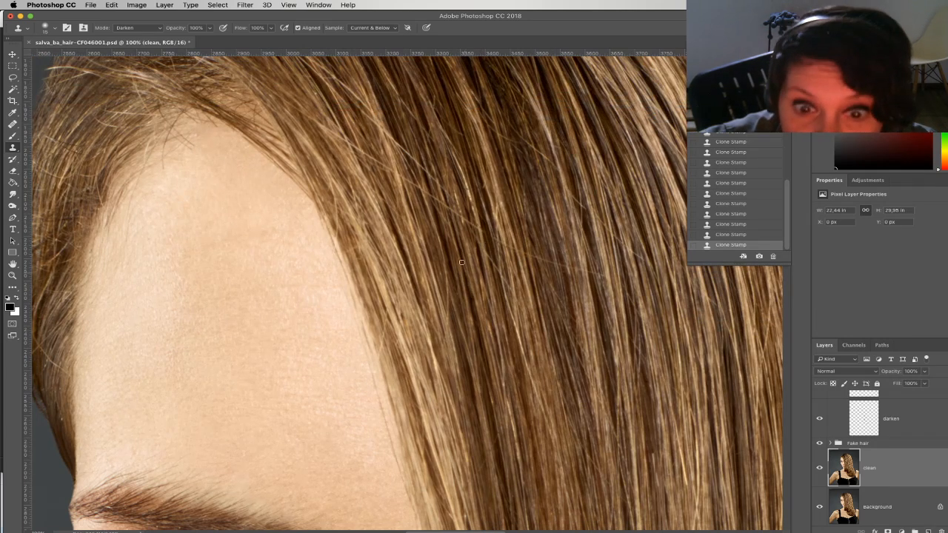
pyautogui.moveTo(446, 234); pyautogui.dragTo(467, 282)
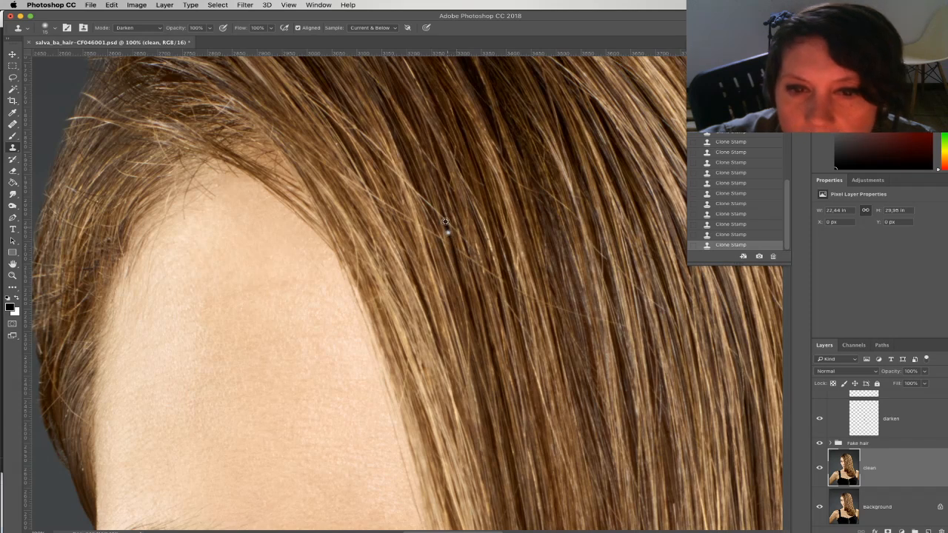
pyautogui.moveTo(455, 244); pyautogui.dragTo(491, 304)
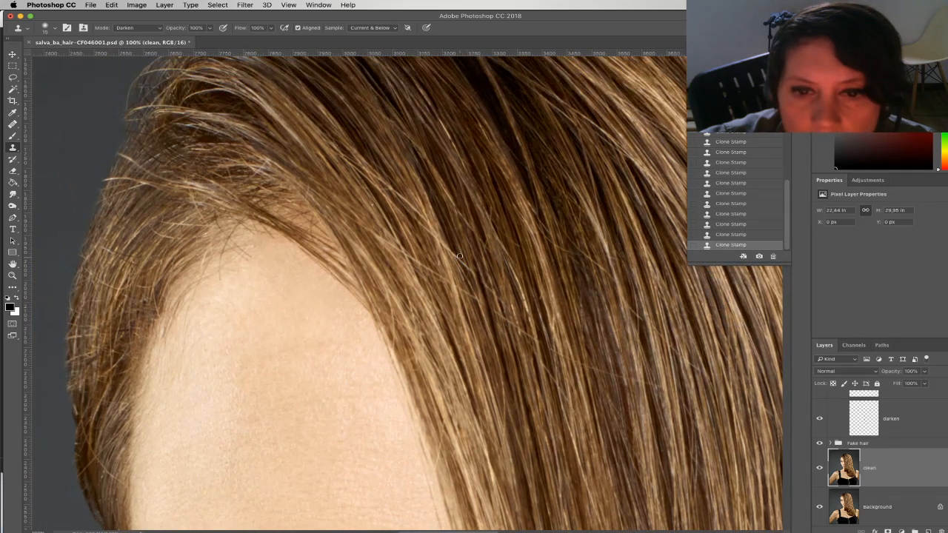
pyautogui.moveTo(527, 246); pyautogui.dragTo(492, 258)
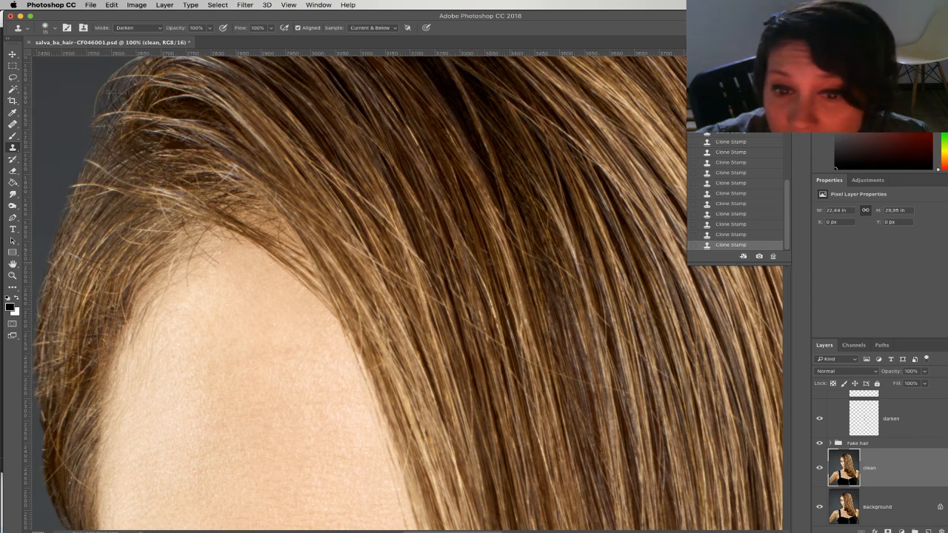
# Sample nearby hair and clone in Darken mode over the stray strands beside the forehead on the "clean" layer, undoing the last stroke
pyautogui.keyDown('alt'); pyautogui.click(497, 201); pyautogui.keyUp('alt')
pyautogui.click(506, 226)
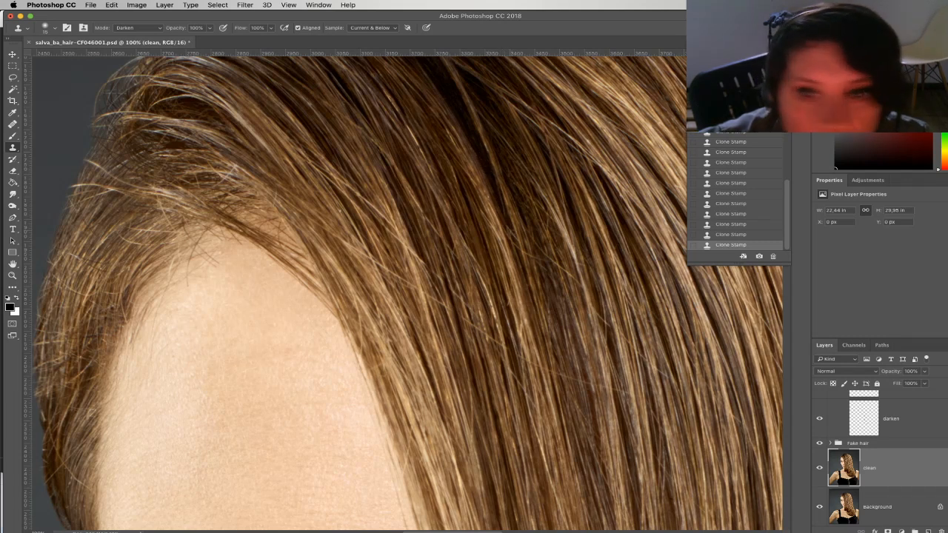
pyautogui.moveTo(508, 222); pyautogui.dragTo(509, 238)
pyautogui.press('super+z')
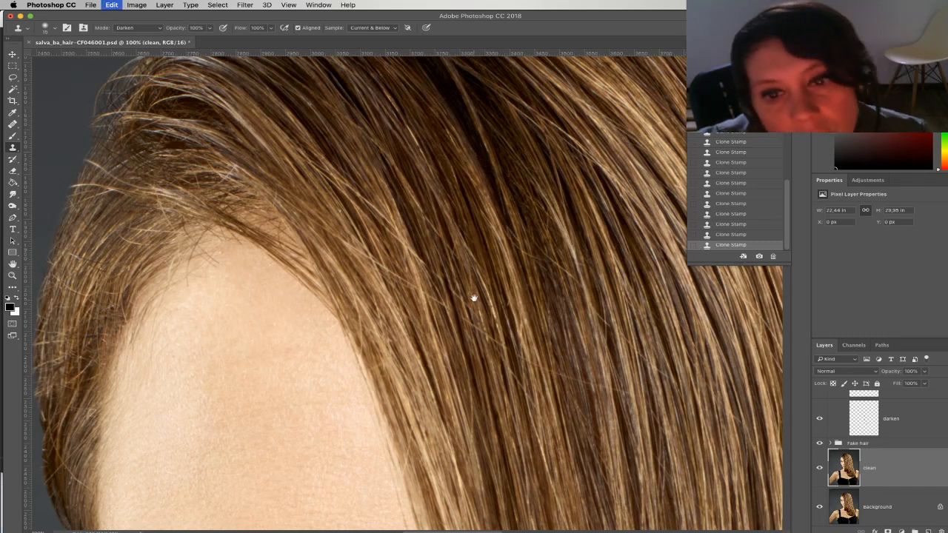
pyautogui.moveTo(472, 297); pyautogui.dragTo(466, 231)
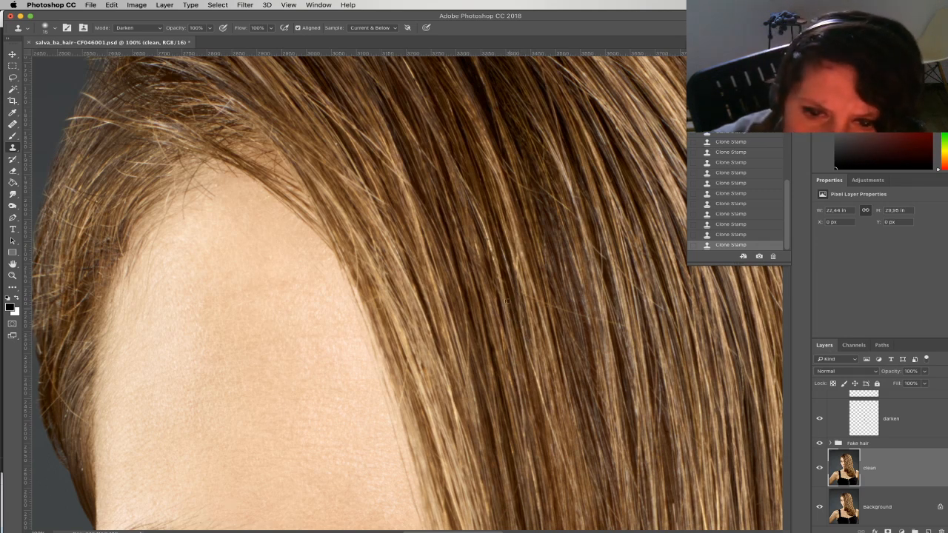
pyautogui.scroll(-3, 508, 283)
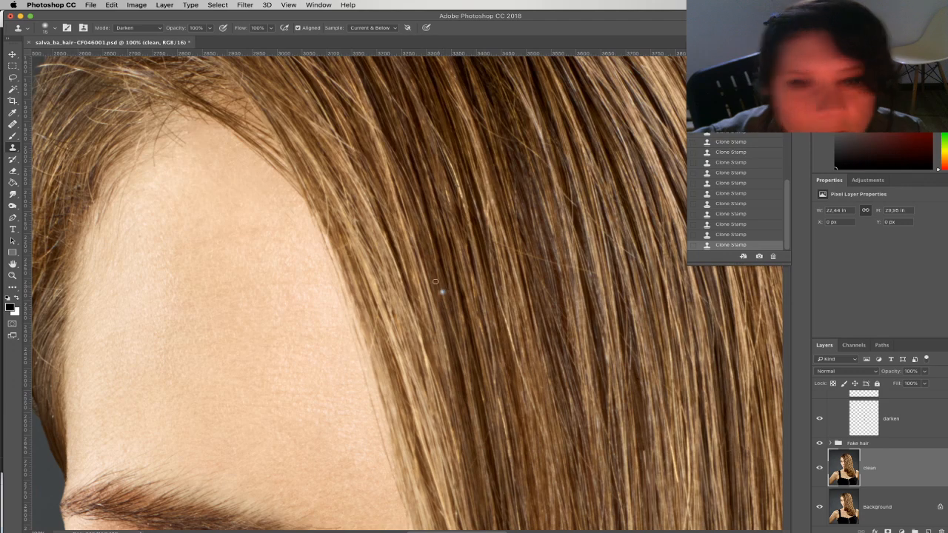
# Step back five Clone Stamp strokes made in the hair beside the forehead on the "clean" layer
pyautogui.scroll(3, 415, 199)
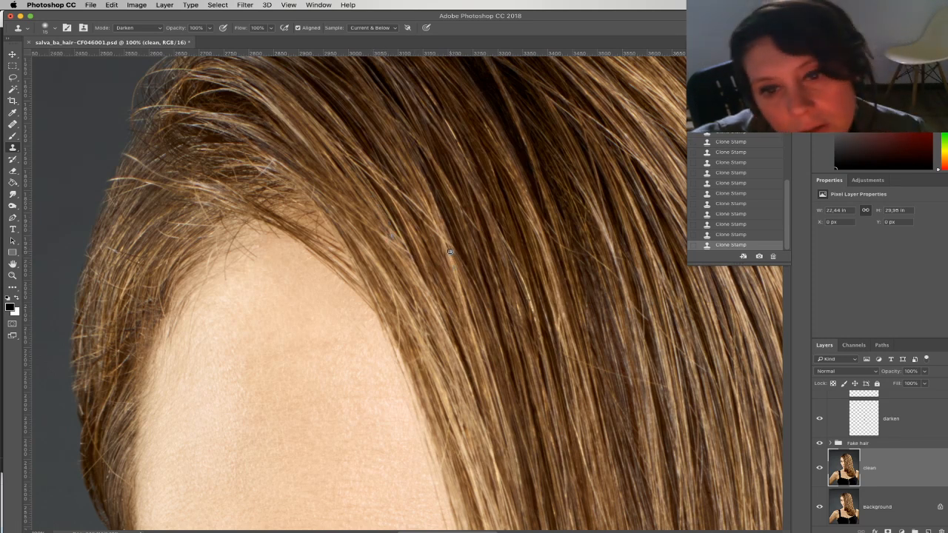
pyautogui.moveTo(545, 290); pyautogui.dragTo(506, 222)
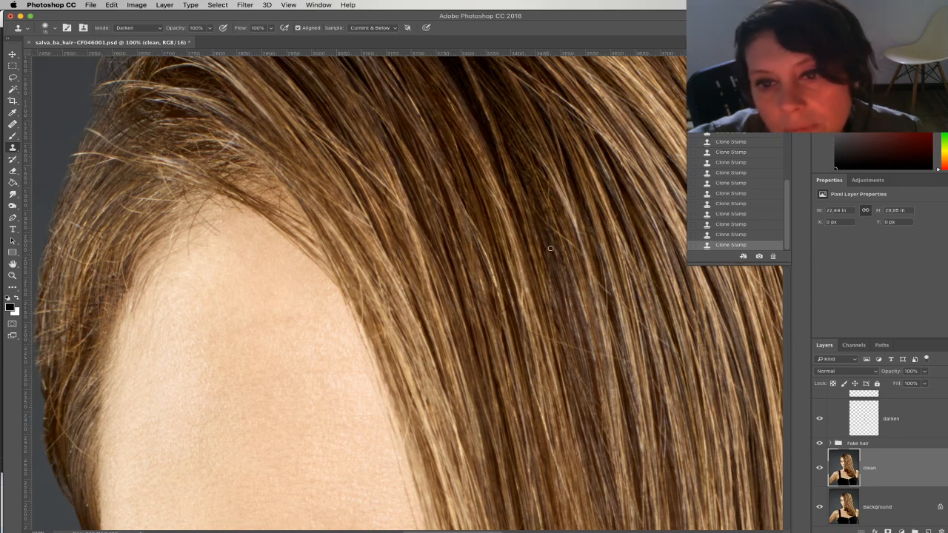
pyautogui.moveTo(540, 311); pyautogui.dragTo(461, 246)
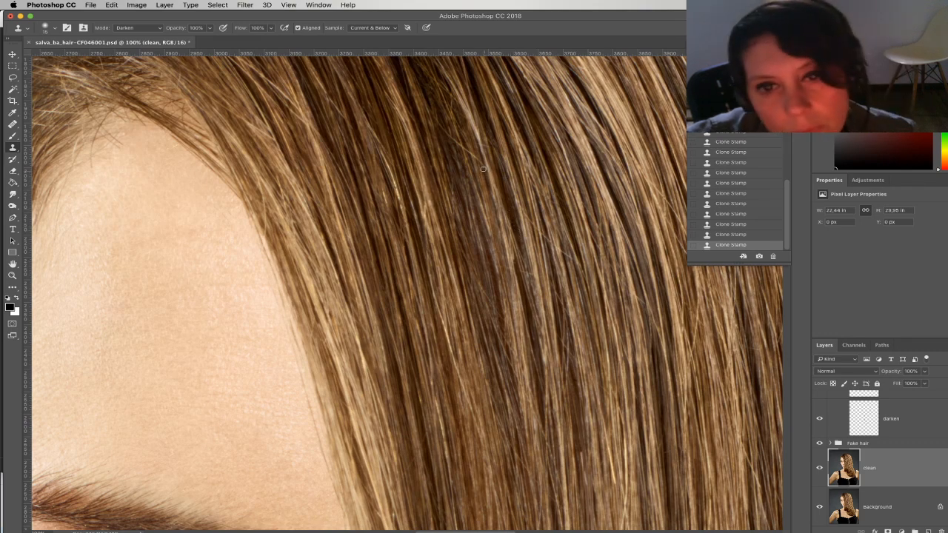
pyautogui.moveTo(483, 174); pyautogui.dragTo(510, 238)
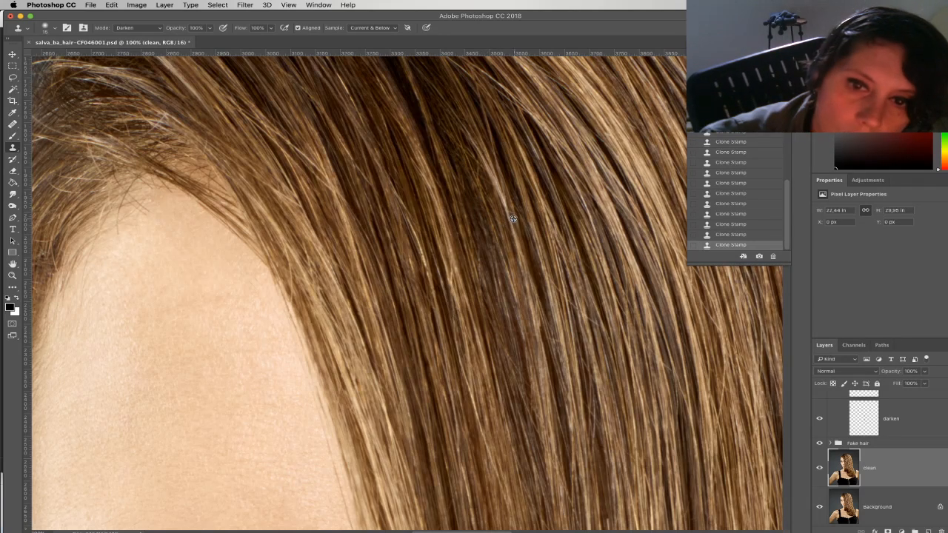
pyautogui.click(728, 195)
# Reduce the Clone Stamp size and clone from nearby hair in Darken mode over the light strands beside the forehead
pyautogui.press('super+plus')
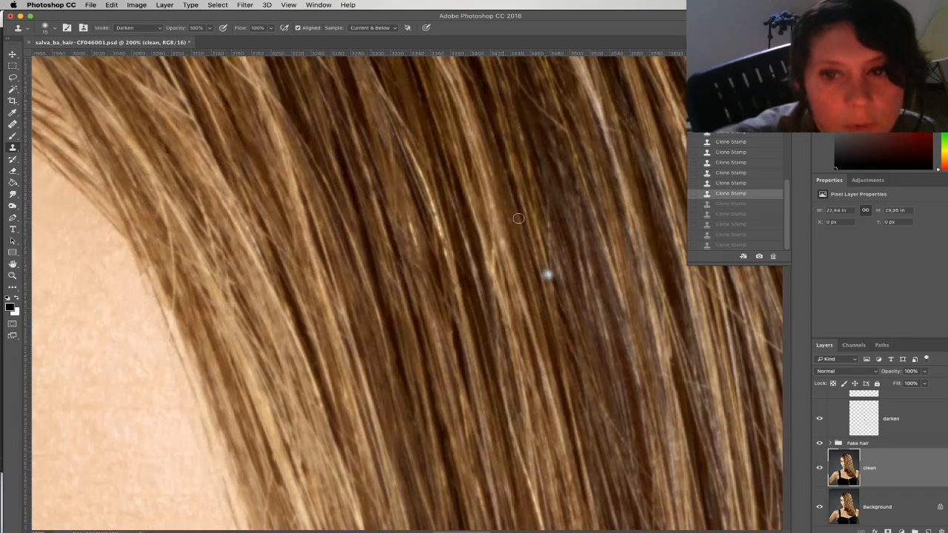
pyautogui.moveTo(519, 219); pyautogui.dragTo(500, 281)
pyautogui.rightClick(499, 260)
pyautogui.moveTo(556, 277); pyautogui.dragTo(553, 277)
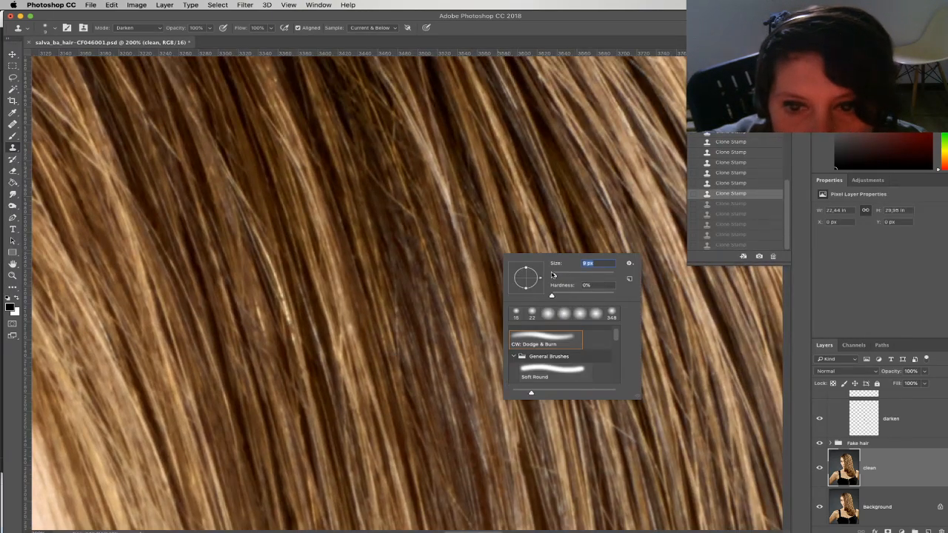
pyautogui.keyDown('alt'); pyautogui.click(463, 219); pyautogui.keyUp('alt')
pyautogui.click(463, 216)
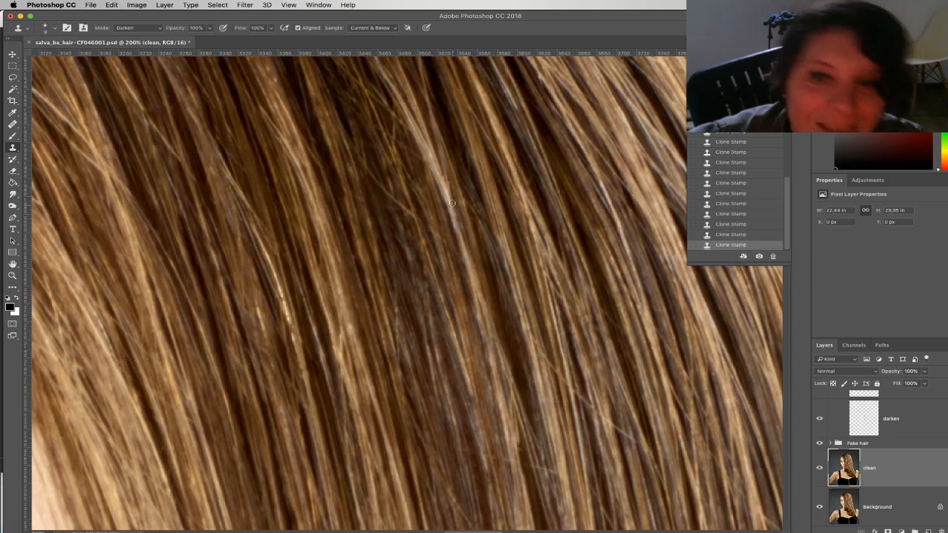
pyautogui.keyDown('alt'); pyautogui.click(526, 166); pyautogui.keyUp('alt')
pyautogui.click(393, 212)
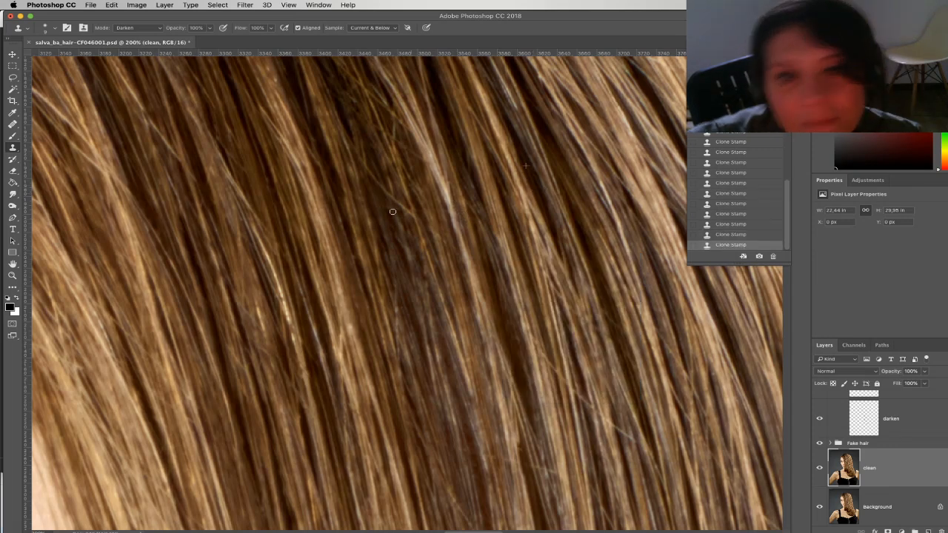
# Examine the hair beside the forehead at 200% for remaining stray strands crossing its direction
pyautogui.moveTo(547, 296); pyautogui.dragTo(539, 163)
pyautogui.moveTo(521, 327); pyautogui.dragTo(502, 259)
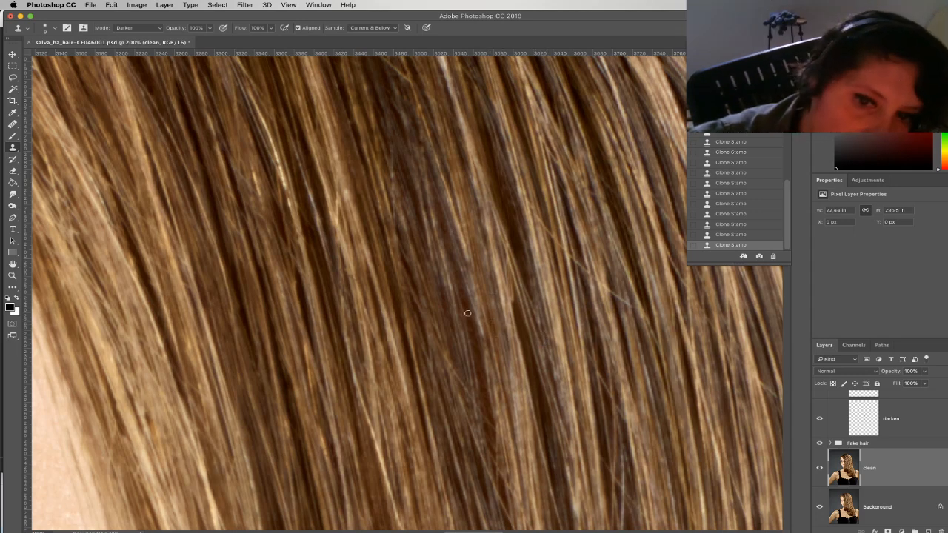
pyautogui.hscroll(5, 522, 317)
pyautogui.scroll(2, 522, 318)
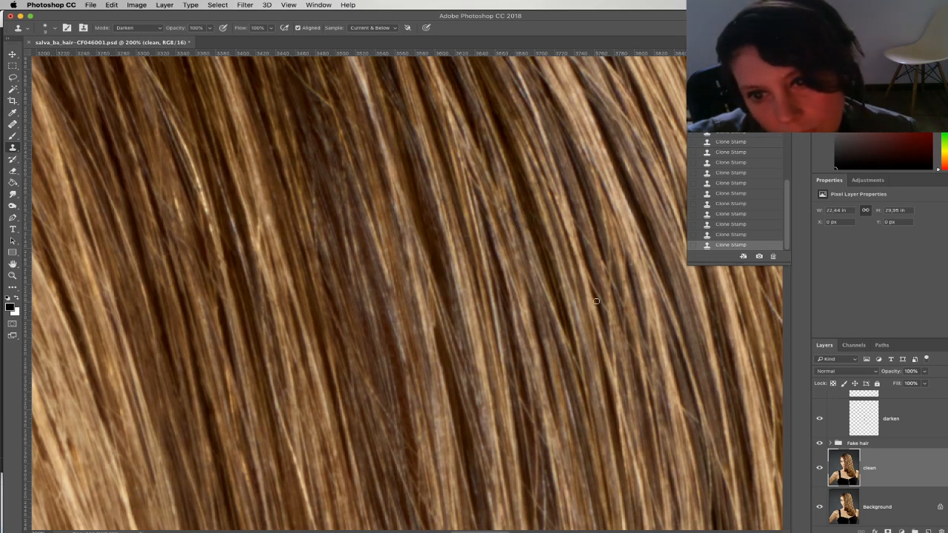
pyautogui.hscroll(5, 582, 286)
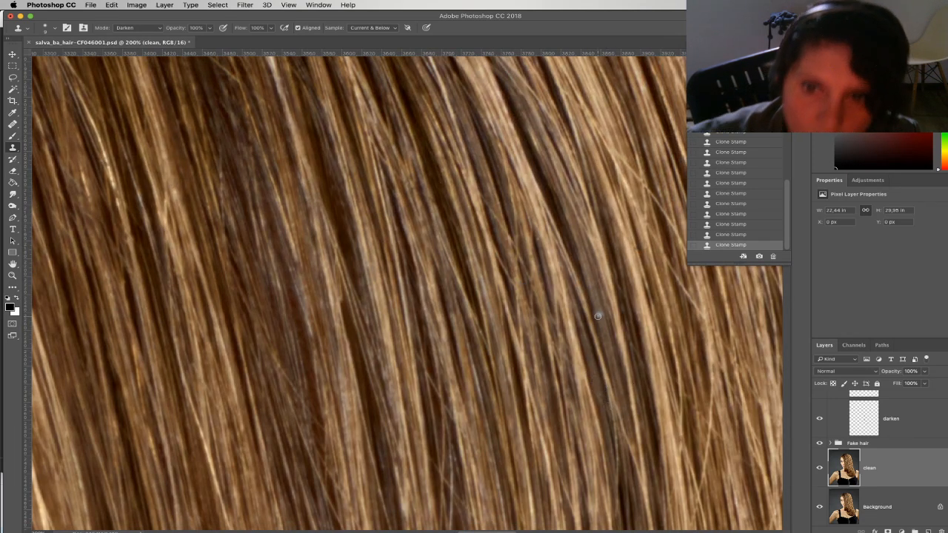
# Compare the cleaned hair with the original "Background" layer at 33.3%, and review the overall shape at 12.5%
pyautogui.press('super+minus')
pyautogui.press('super+minus')
pyautogui.press('super+minus')
pyautogui.press('super+minus')
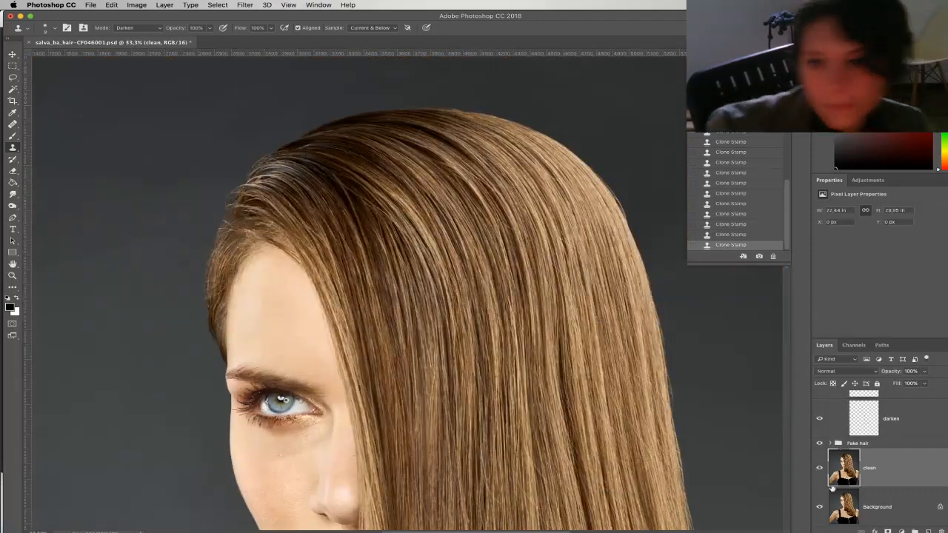
pyautogui.click(820, 507)
pyautogui.click(820, 507)
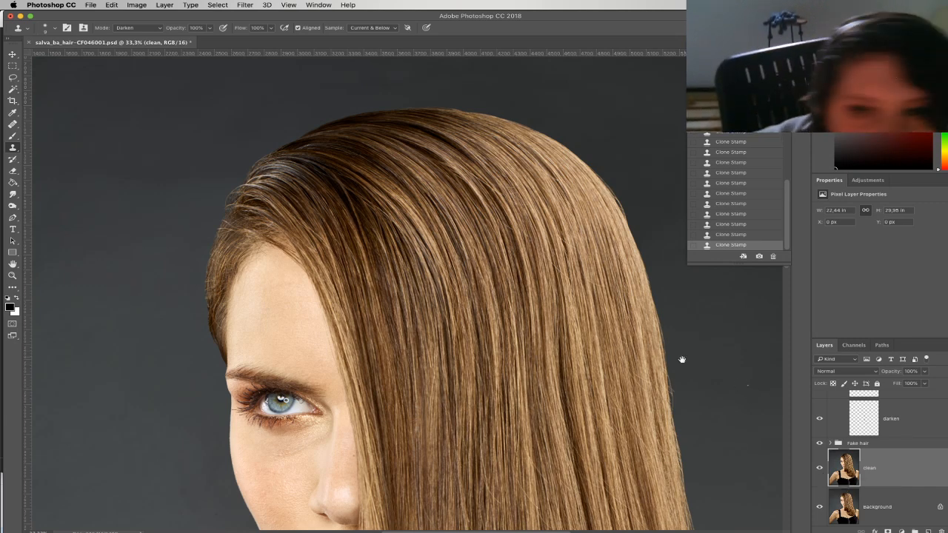
pyautogui.scroll(-5, 682, 360)
pyautogui.hscroll(3, 683, 359)
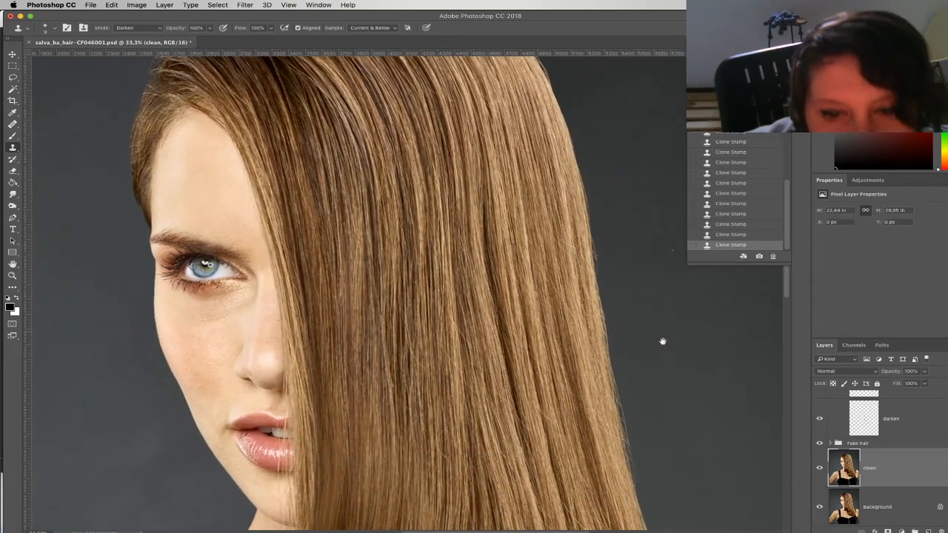
pyautogui.scroll(-2, 666, 333)
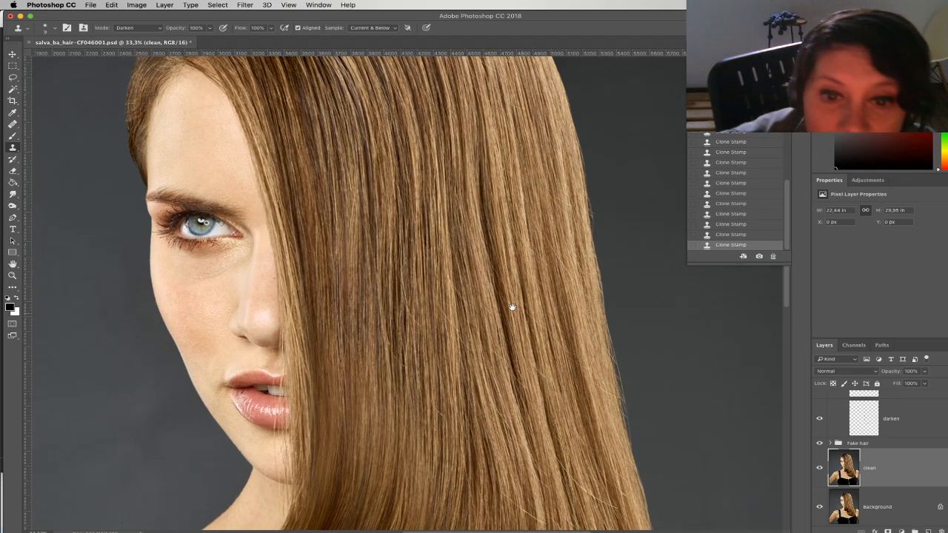
pyautogui.press('super+minus')
pyautogui.press('super+minus')
pyautogui.press('super+minus')
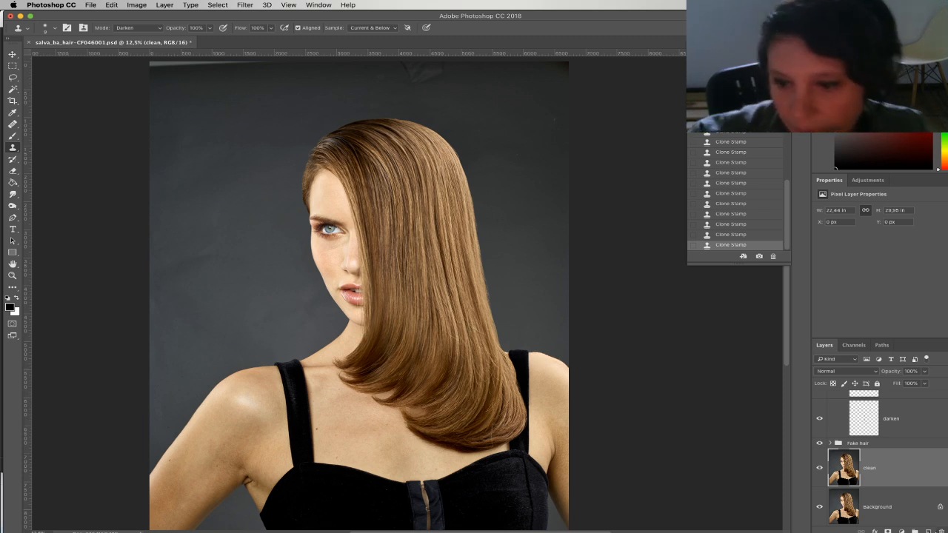
# Create an empty layer, place it in the "mark ups" group, and select it there for painting with the Brush tool
pyautogui.click(928, 531)
pyautogui.click(11, 135)
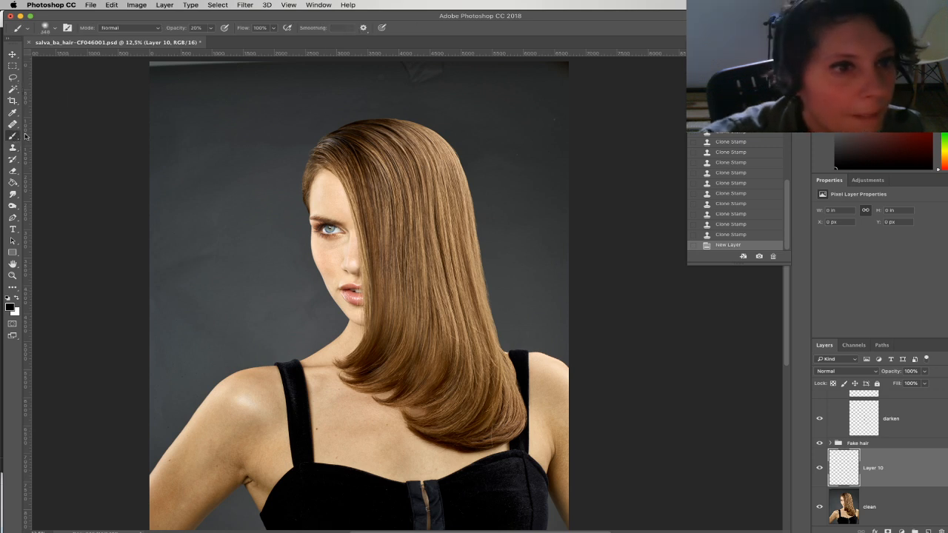
pyautogui.moveTo(912, 472)
pyautogui.mouseDown()
pyautogui.moveTo(914, 360)
pyautogui.moveTo(864, 426)
pyautogui.mouseUp()
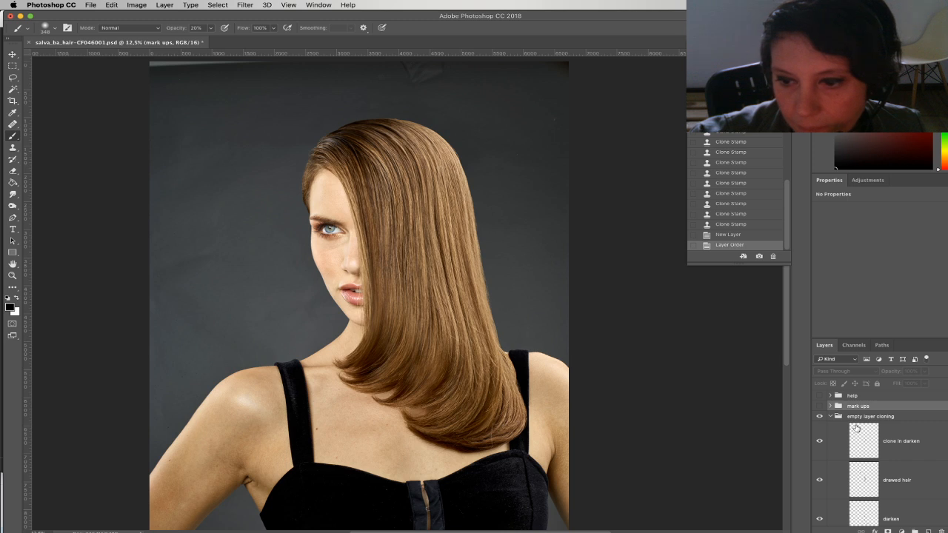
pyautogui.click(830, 406)
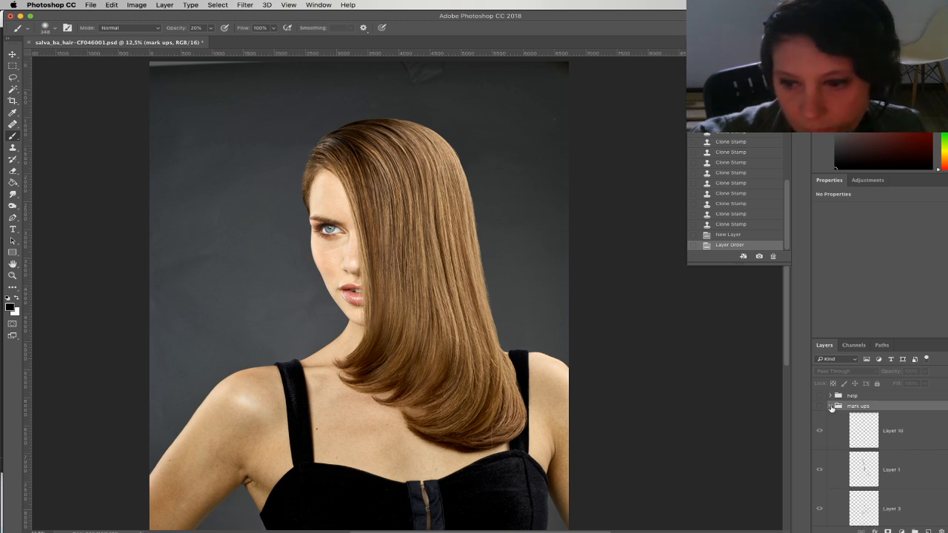
pyautogui.click(877, 443)
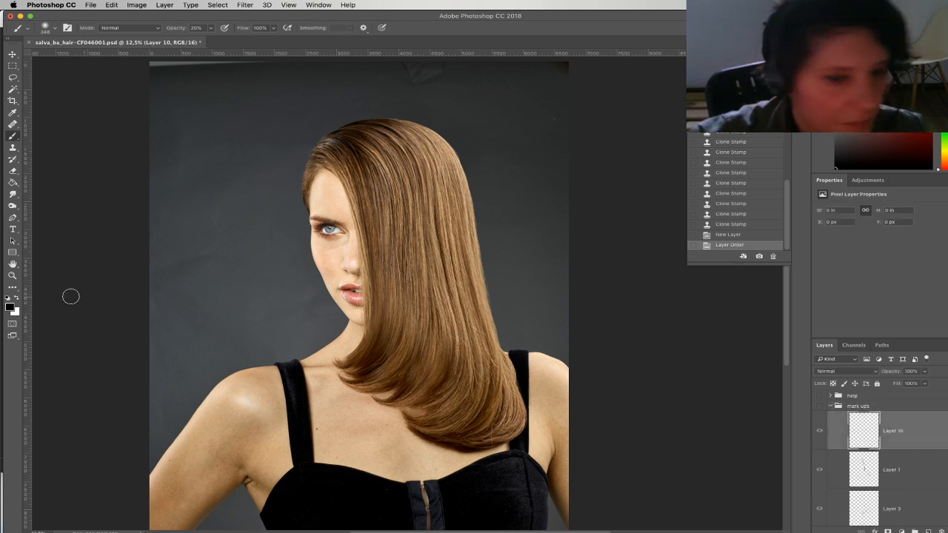
# Set the foreground colour to red fc0303 and reduce the Brush size for marking up the image
pyautogui.click(10, 306)
pyautogui.click(681, 175)
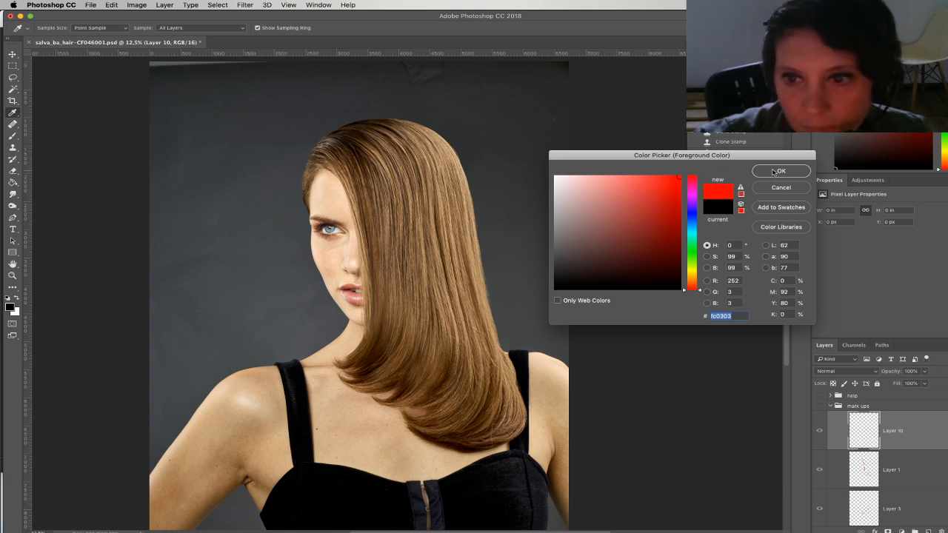
pyautogui.click(781, 171)
pyautogui.rightClick(531, 334)
pyautogui.moveTo(600, 361); pyautogui.dragTo(502, 347)
pyautogui.moveTo(583, 359); pyautogui.dragTo(590, 360)
pyautogui.press('Return')
# Draw a red curve around the lower hair at 100% opacity, and show the "mark ups" group with only Layer 10 visible
pyautogui.click(489, 320)
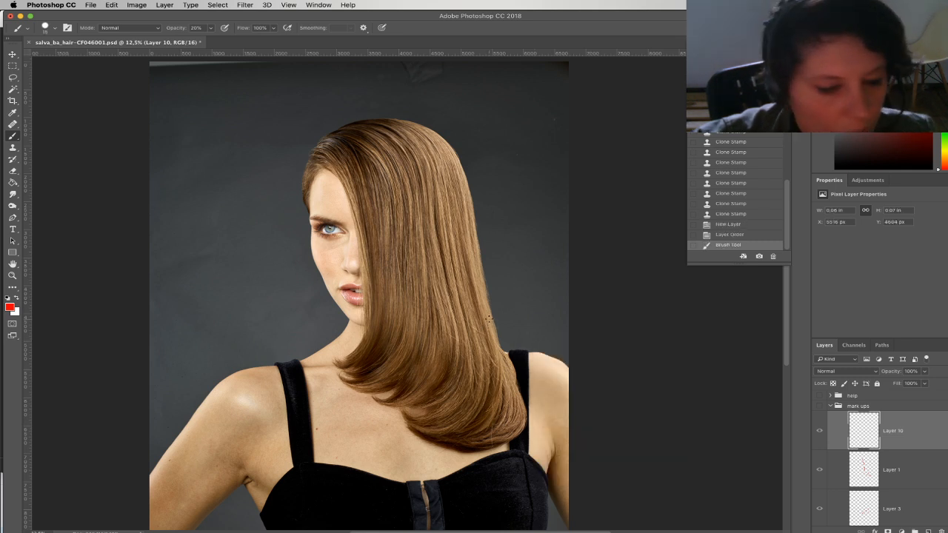
pyautogui.moveTo(438, 317); pyautogui.dragTo(480, 418)
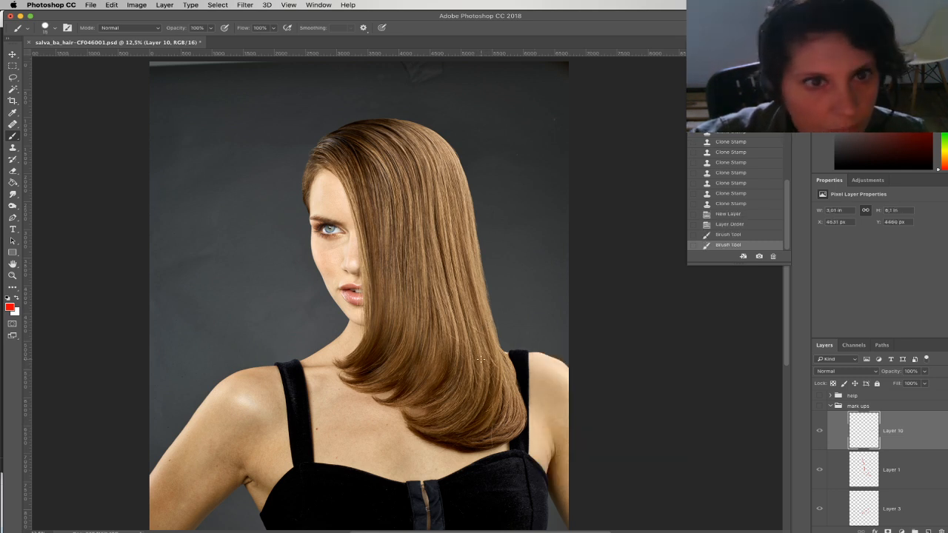
pyautogui.click(820, 407)
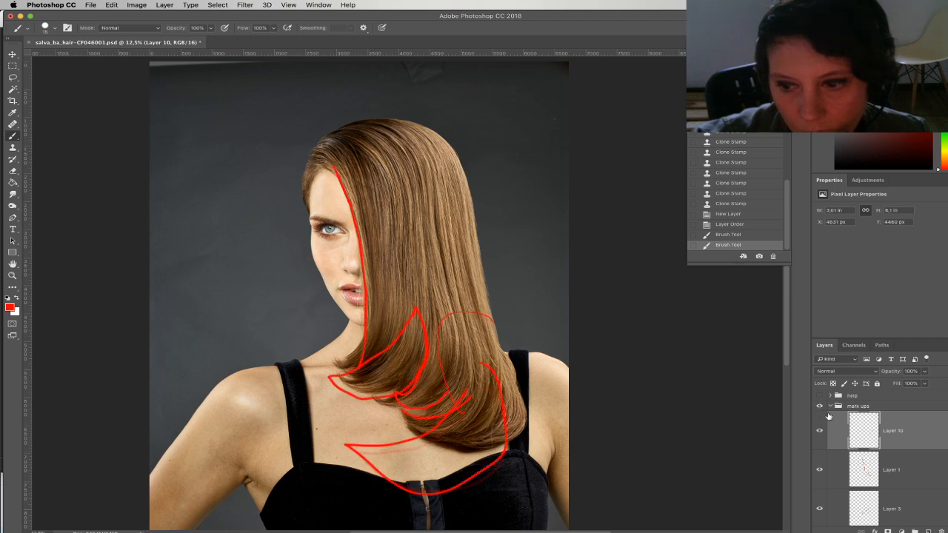
pyautogui.click(820, 471)
pyautogui.scroll(-2, 839, 482)
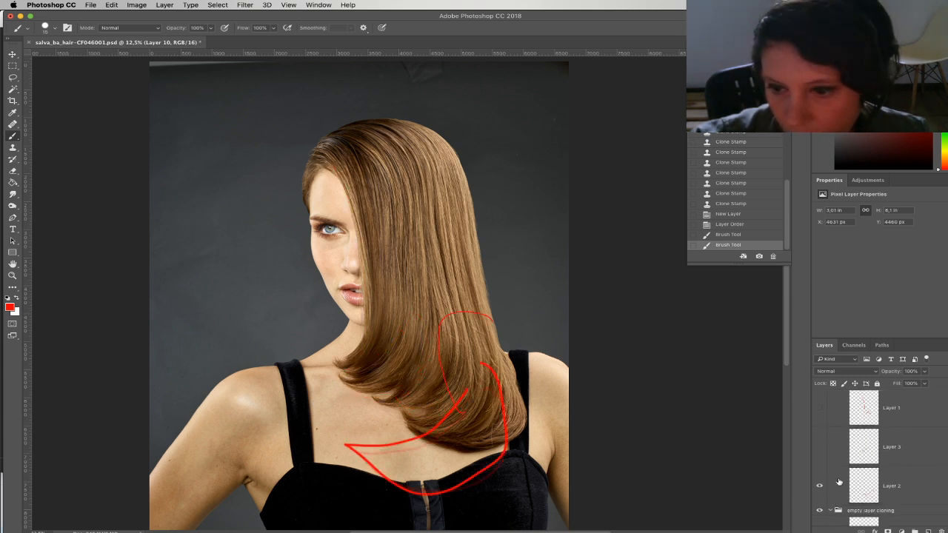
pyautogui.click(820, 487)
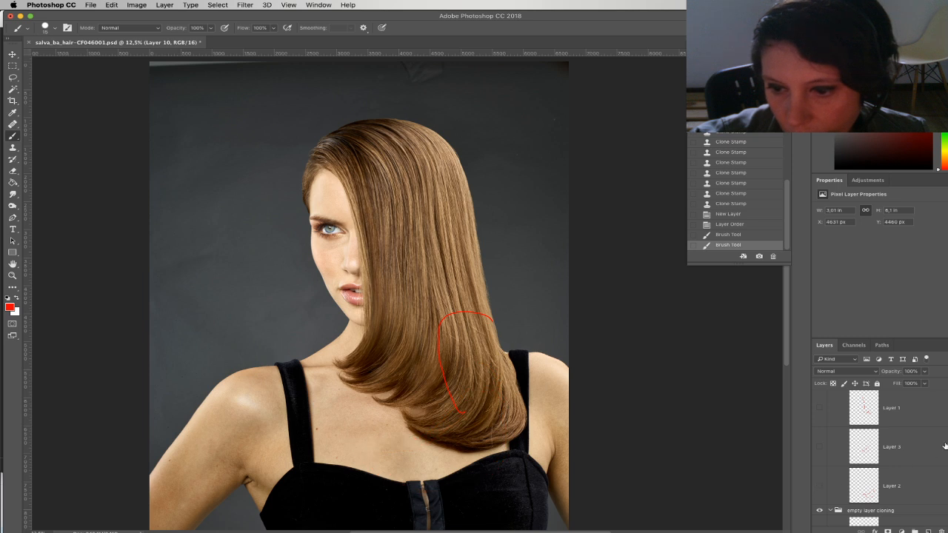
# Complete the red outline around the lower hair beside the shoulder, and add short red strokes across the neighbouring strands
pyautogui.scroll(2, 851, 419)
pyautogui.moveTo(458, 416)
pyautogui.mouseDown()
pyautogui.moveTo(530, 444)
pyautogui.moveTo(487, 315)
pyautogui.moveTo(441, 326)
pyautogui.mouseUp()
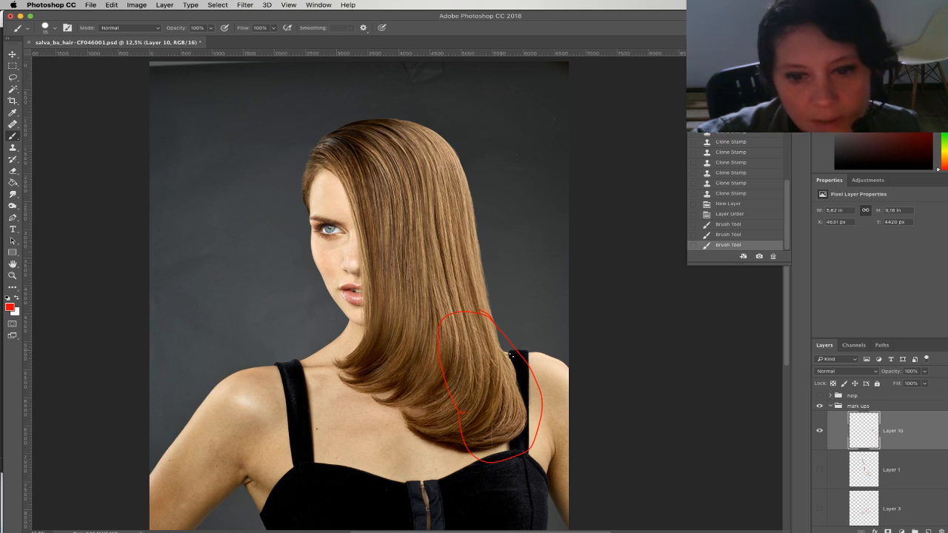
pyautogui.moveTo(433, 401); pyautogui.dragTo(427, 415)
pyautogui.moveTo(440, 398); pyautogui.dragTo(434, 409)
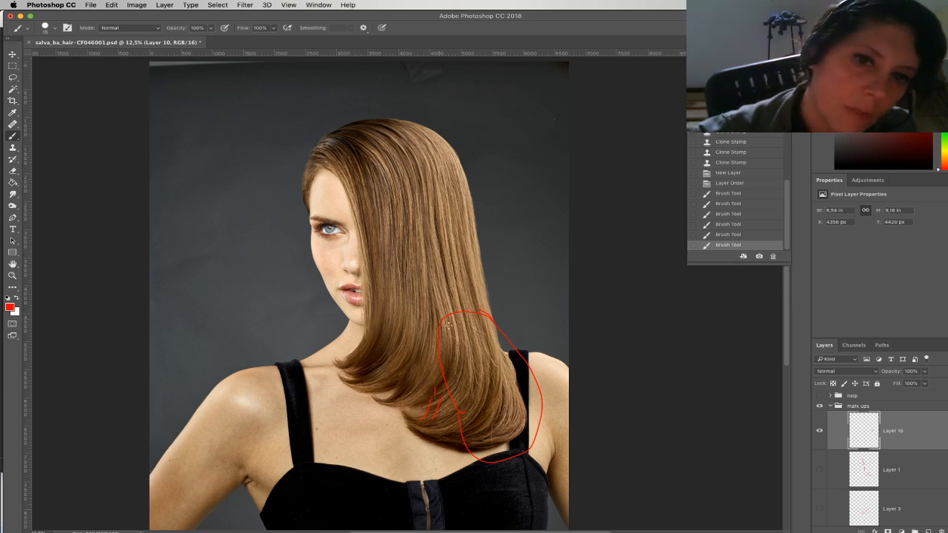
# Hide and collapse the "mark ups" group, and show the "help" group expanded with its Curves layer selected
pyautogui.click(831, 406)
pyautogui.click(819, 406)
pyautogui.click(820, 396)
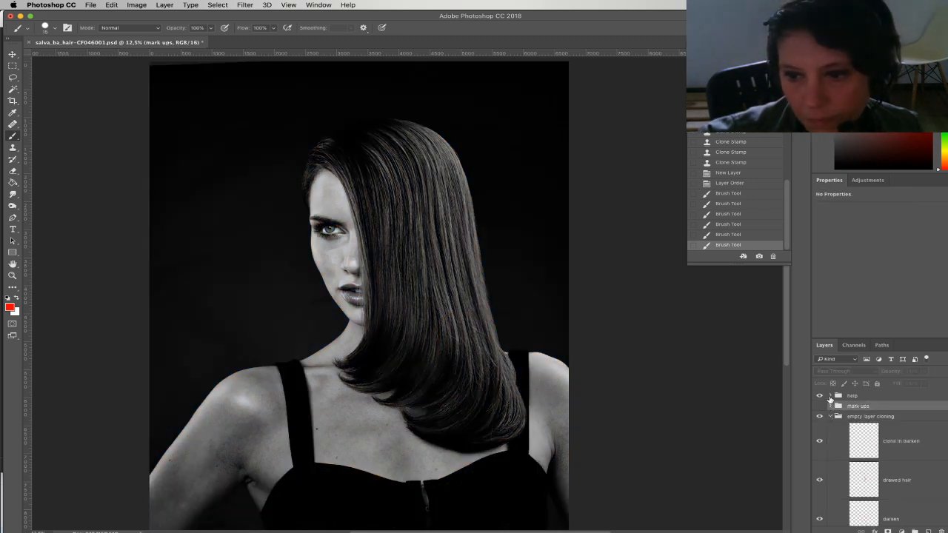
pyautogui.click(831, 395)
pyautogui.click(853, 413)
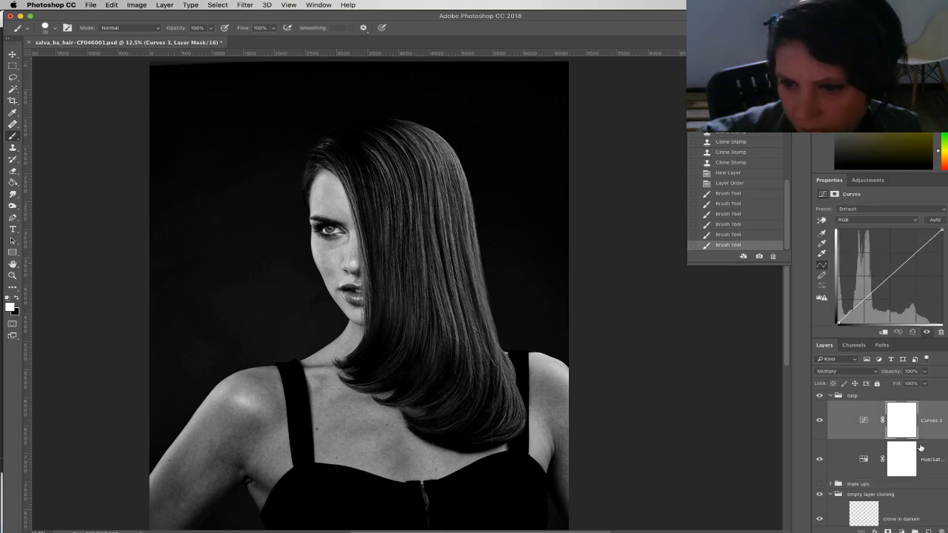
pyautogui.click(831, 494)
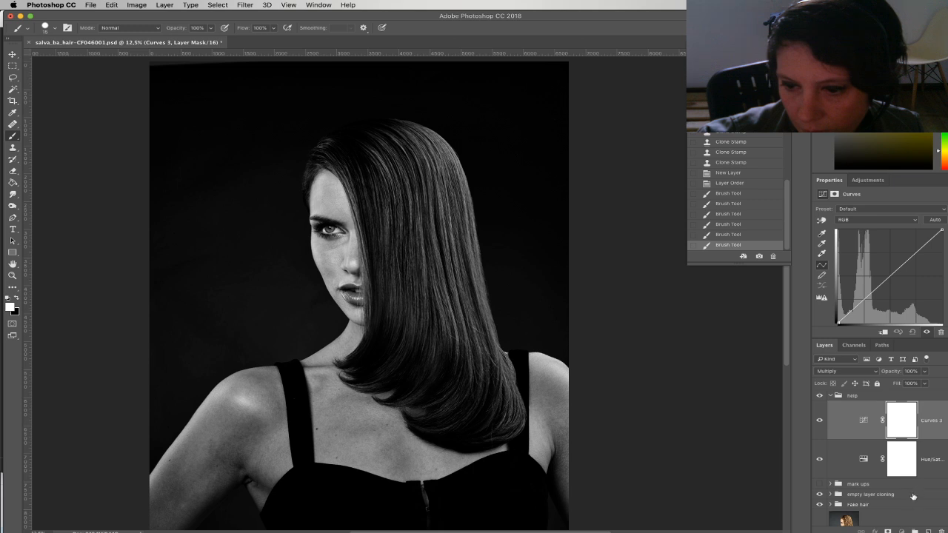
# Create a group named "db" above "empty layer cloning" and add a Curves adjustment layer inside it
pyautogui.click(913, 495)
pyautogui.click(916, 530)
pyautogui.doubleClick(857, 494)
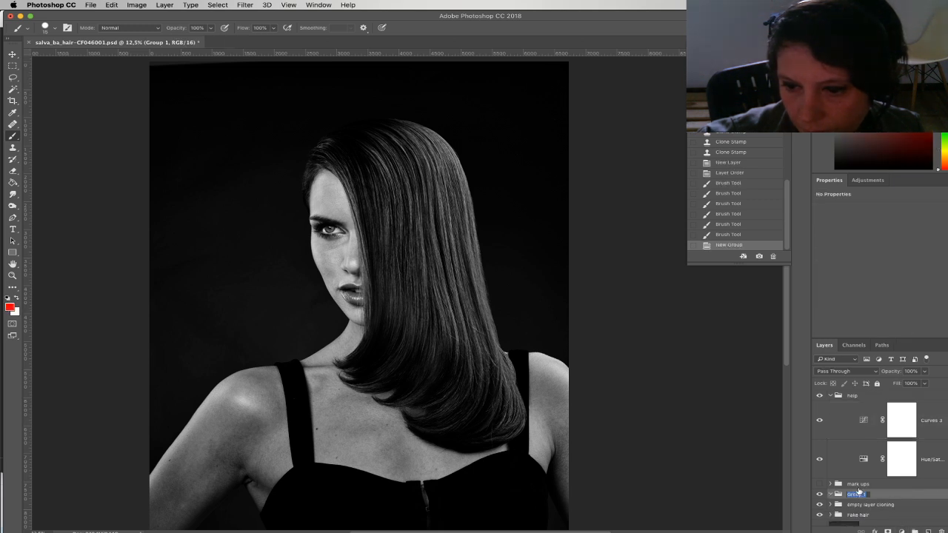
pyautogui.write('do')
pyautogui.press('Return')
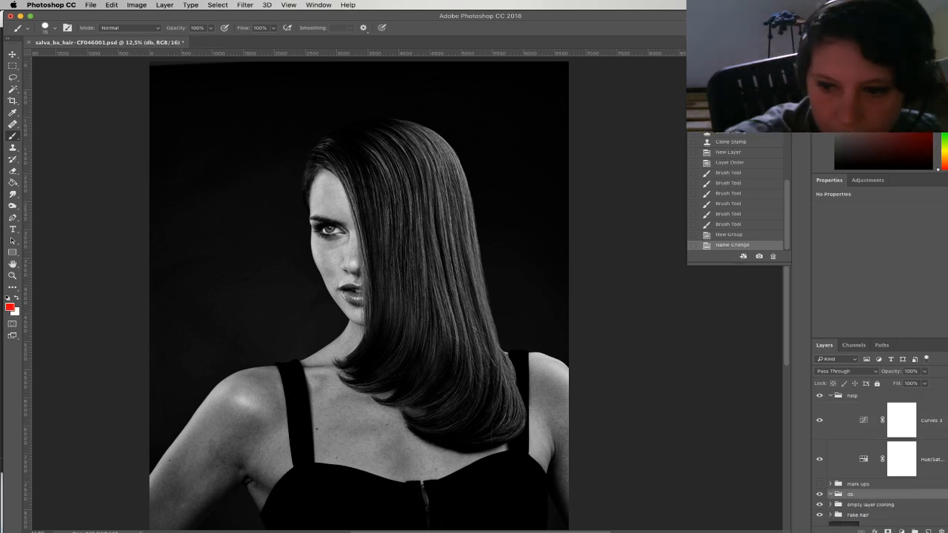
pyautogui.click(902, 531)
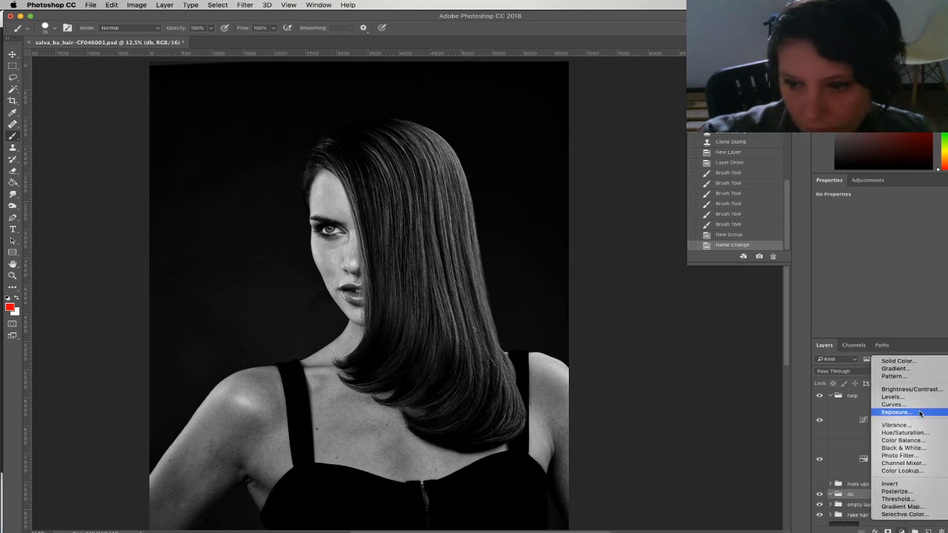
pyautogui.click(912, 406)
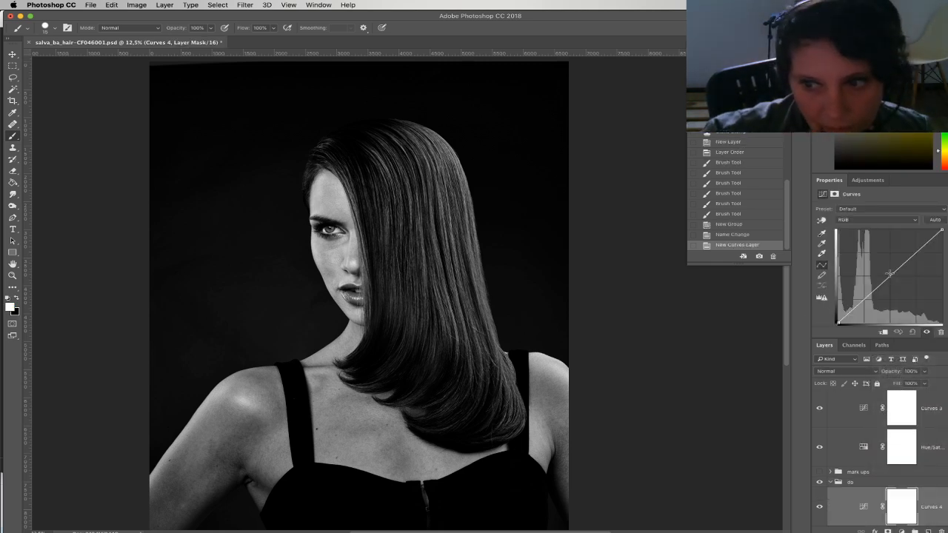
# Give Curves 4 a brightening curve with its mask inverted to black, and add a second Curves layer above it with a darkening curve
pyautogui.moveTo(890, 280); pyautogui.dragTo(884, 265)
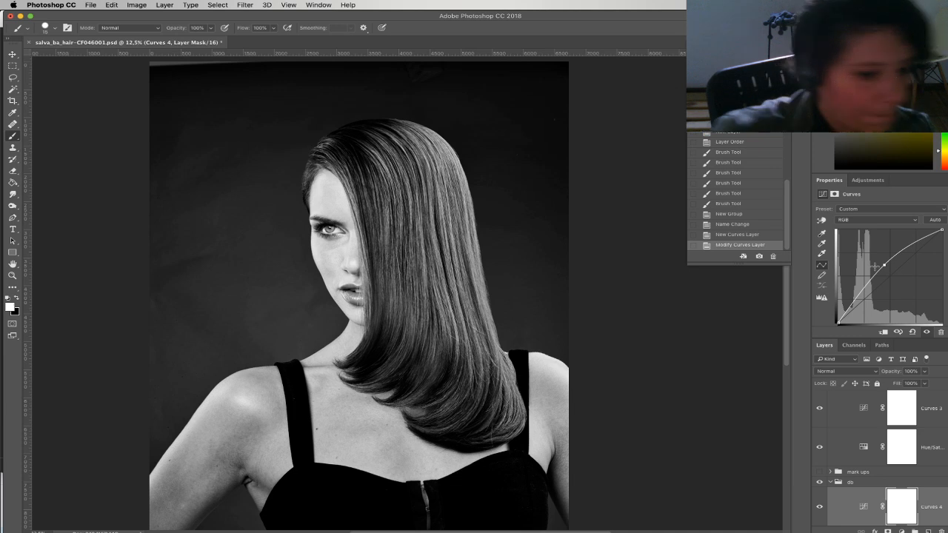
pyautogui.press('super+i')
pyautogui.click(903, 530)
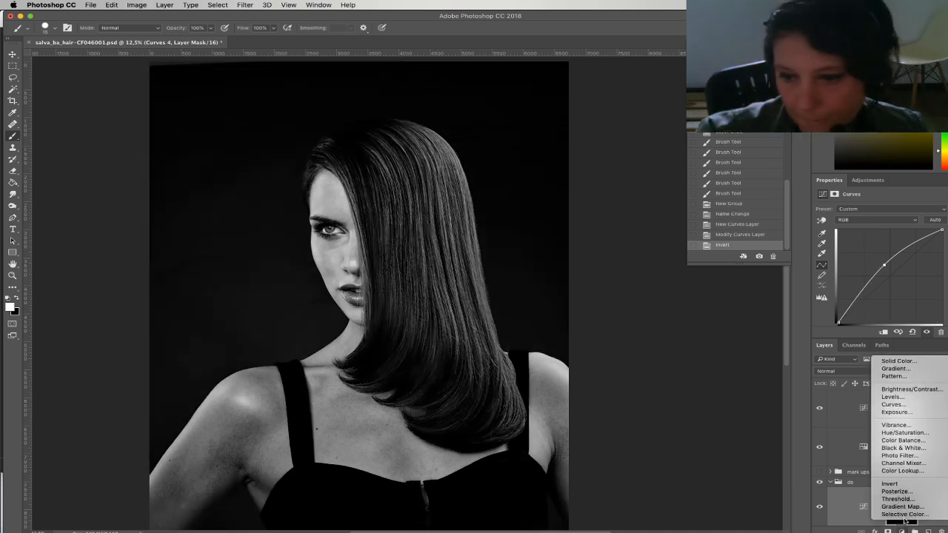
pyautogui.click(912, 405)
pyautogui.moveTo(908, 260); pyautogui.dragTo(908, 279)
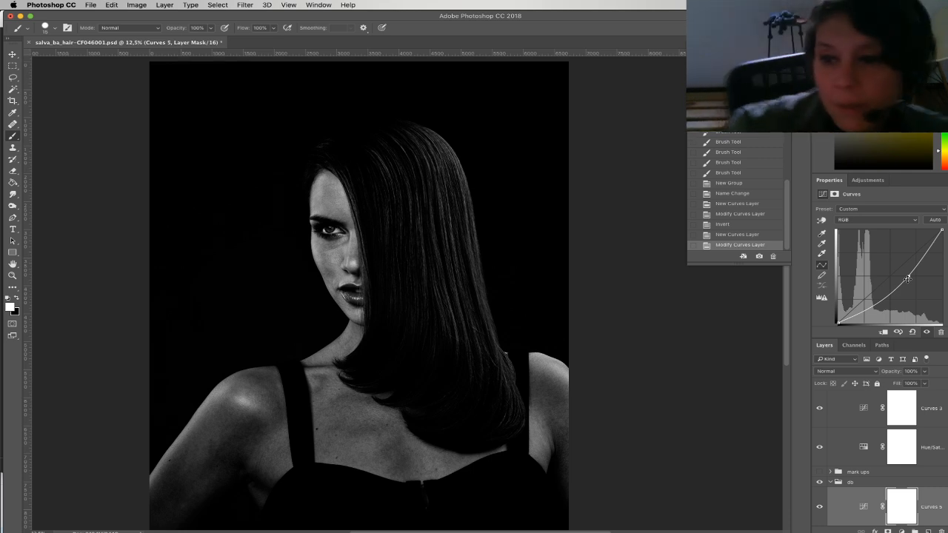
# Collapse the "db" group and set the blend mode of the Curves 3 helper layer to Normal
pyautogui.click(829, 482)
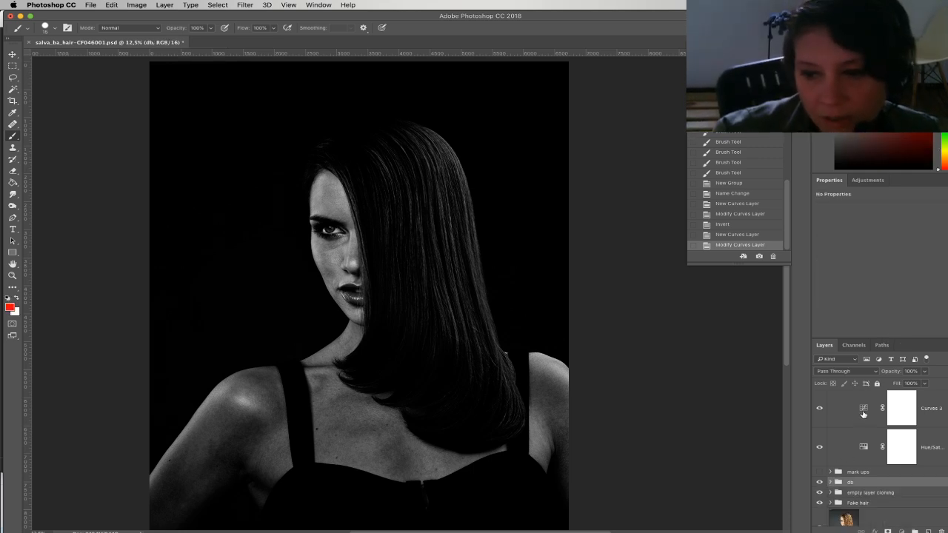
pyautogui.click(862, 415)
pyautogui.click(859, 372)
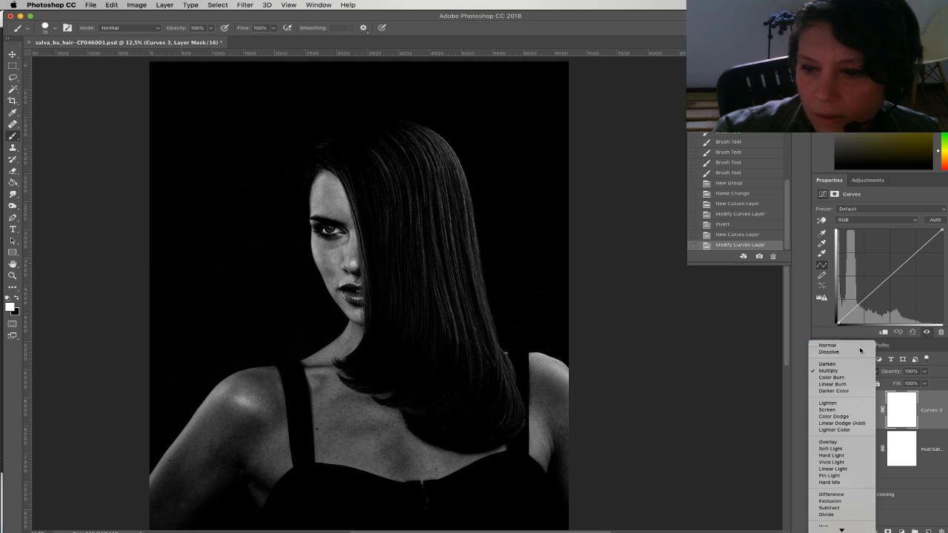
pyautogui.click(845, 345)
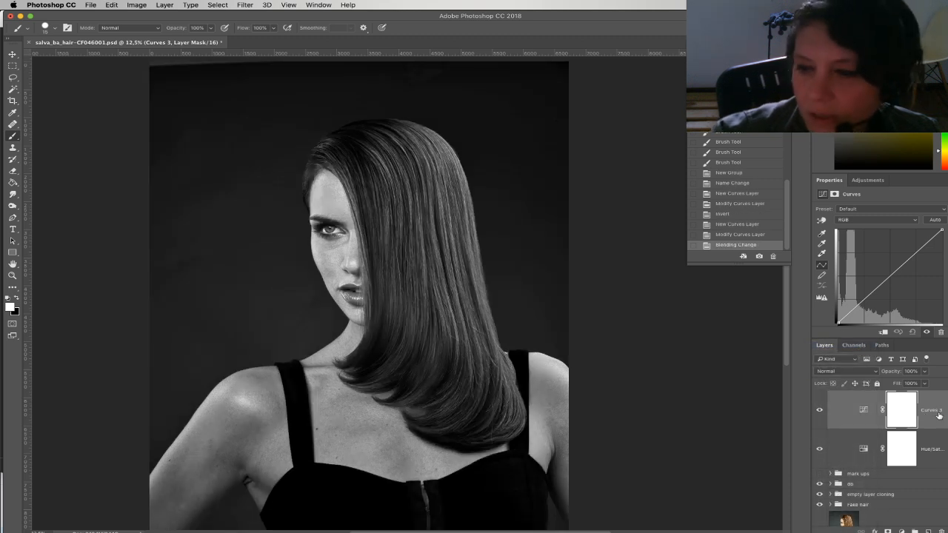
# Expand the "db" group and invert the Curves 5 layer mask to black
pyautogui.scroll(-1, 870, 474)
pyautogui.click(829, 464)
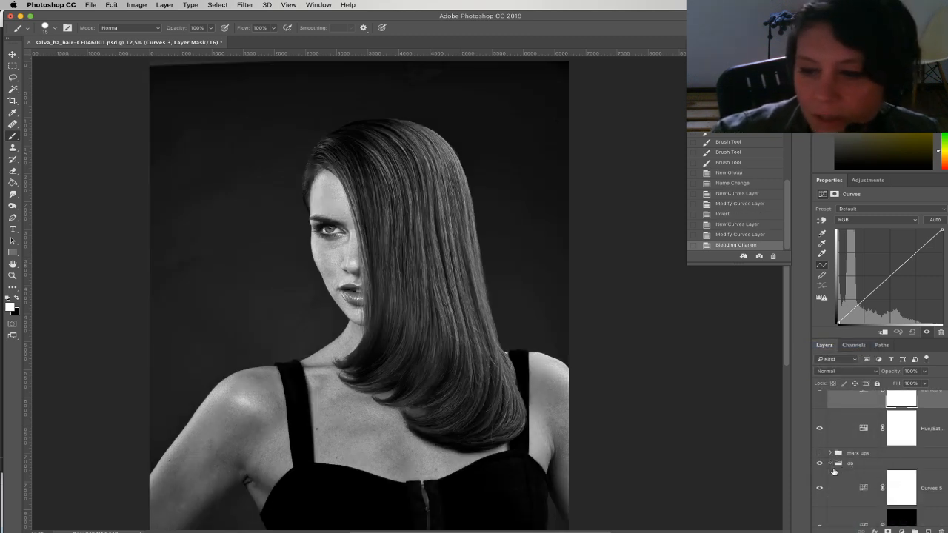
pyautogui.click(899, 487)
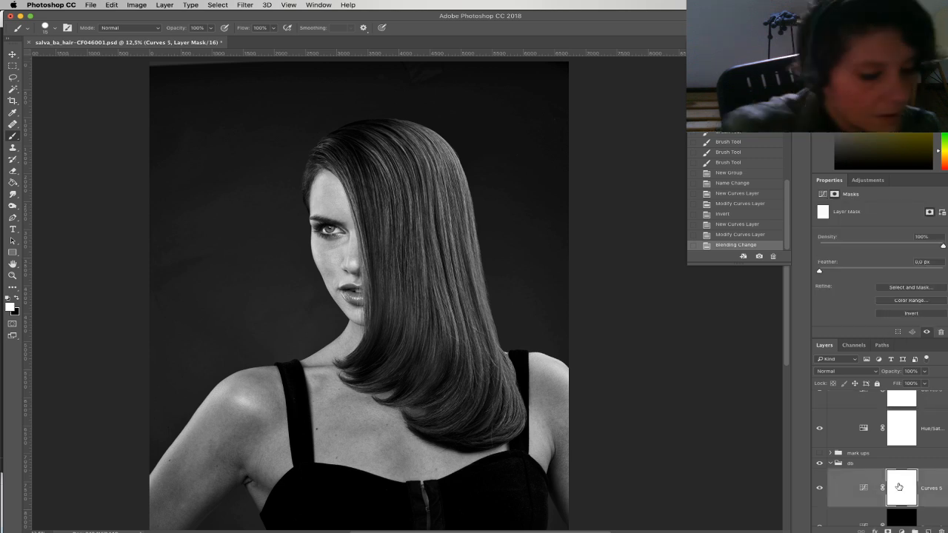
pyautogui.press('super+i')
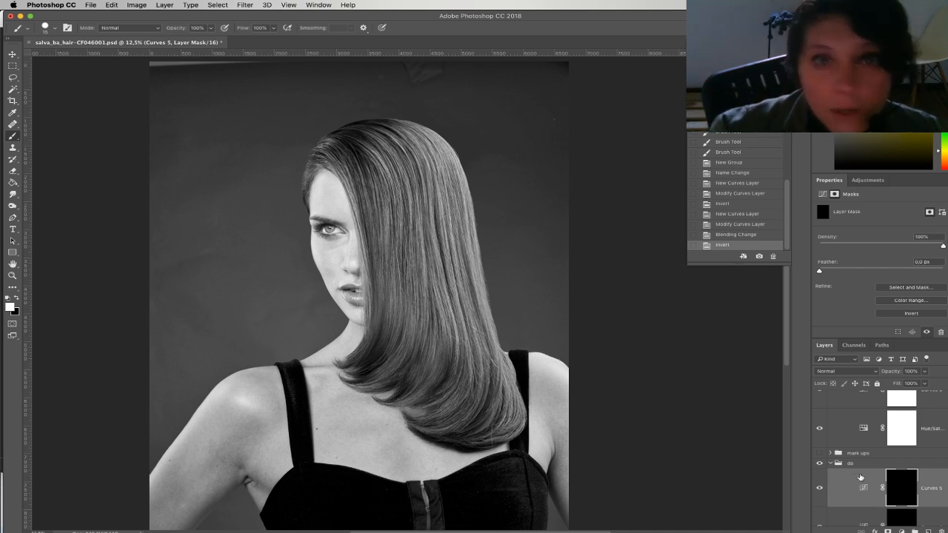
# Select the Curves 4 mask and set the CW: Dodge & Burn brush to 67 px, 0% hardness and 9% opacity
pyautogui.click(899, 517)
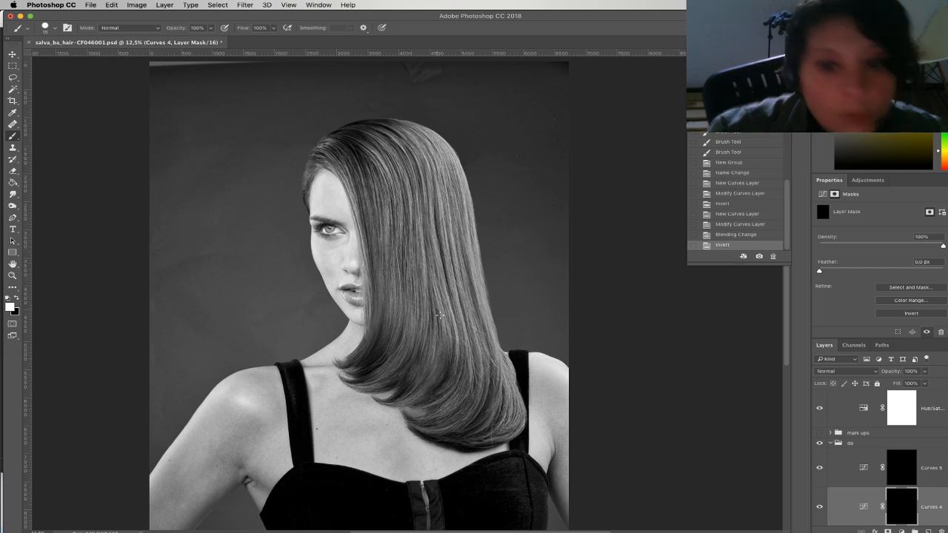
pyautogui.rightClick(466, 307)
pyautogui.click(525, 329)
pyautogui.moveTo(533, 348); pyautogui.dragTo(467, 347)
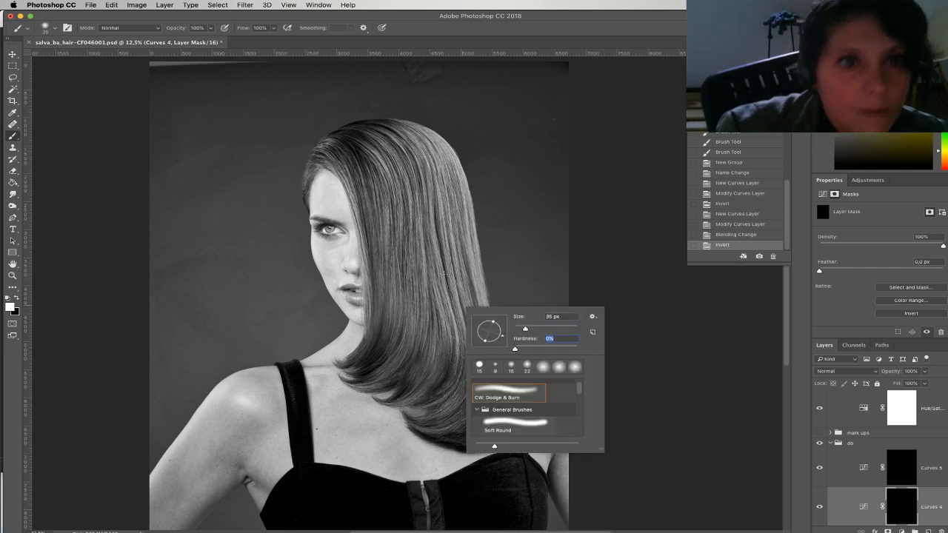
pyautogui.moveTo(535, 329)
pyautogui.mouseDown()
pyautogui.moveTo(568, 247)
pyautogui.moveTo(528, 328)
pyautogui.moveTo(536, 328)
pyautogui.mouseUp()
pyautogui.click(211, 28)
pyautogui.click(168, 40)
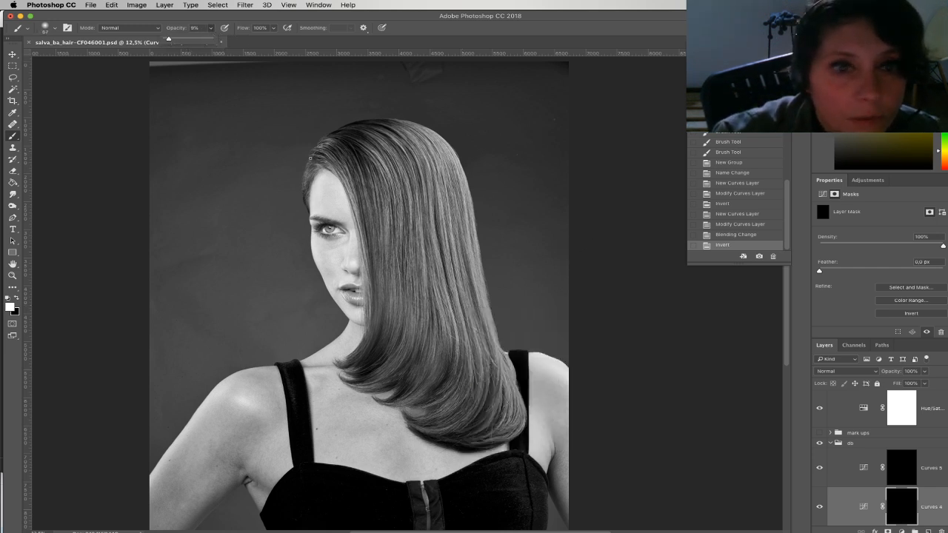
# Dab white on the Curves 4 mask to lighten dark spots in the upper hair beside the face
pyautogui.click(377, 192)
pyautogui.click(377, 192)
pyautogui.click(378, 193)
pyautogui.click(378, 194)
pyautogui.click(379, 195)
pyautogui.click(367, 193)
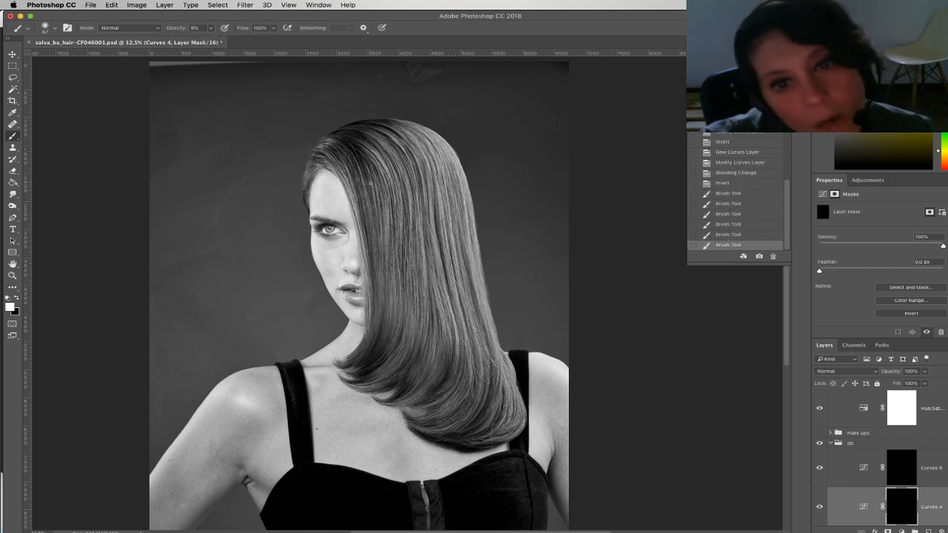
pyautogui.click(361, 185)
pyautogui.click(366, 188)
pyautogui.click(365, 187)
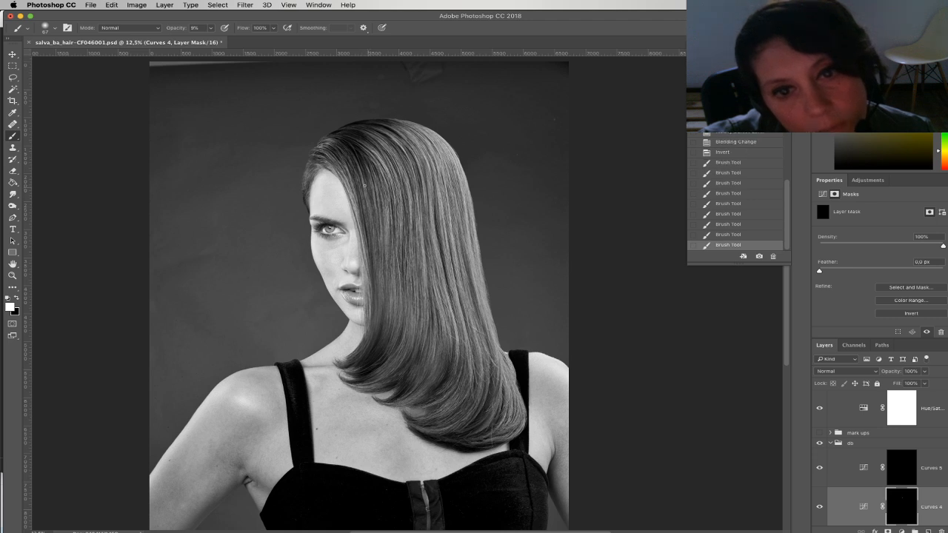
pyautogui.click(398, 203)
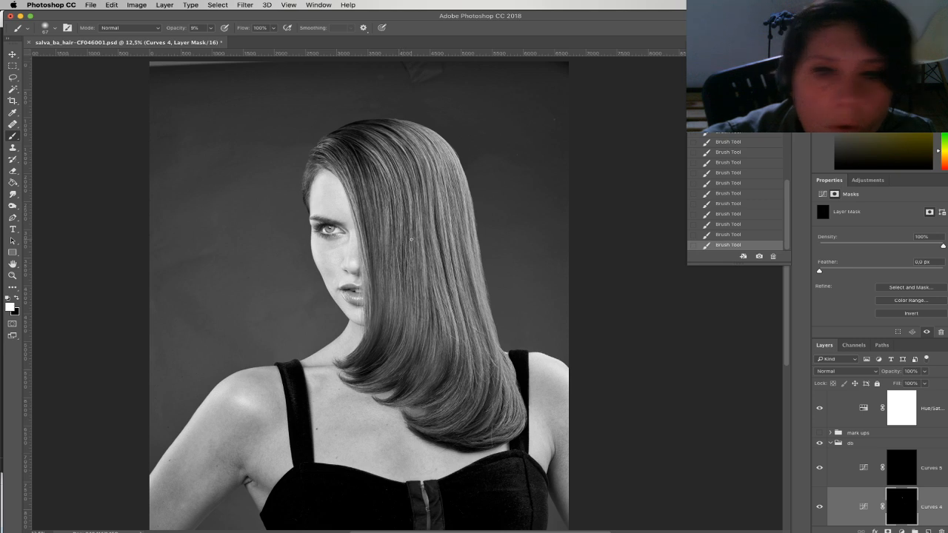
# Set the brush size to 36 px and lighten more dark hair strands on the Curves 4 mask
pyautogui.moveTo(443, 241); pyautogui.dragTo(470, 202)
pyautogui.rightClick(443, 203)
pyautogui.moveTo(509, 229); pyautogui.dragTo(504, 228)
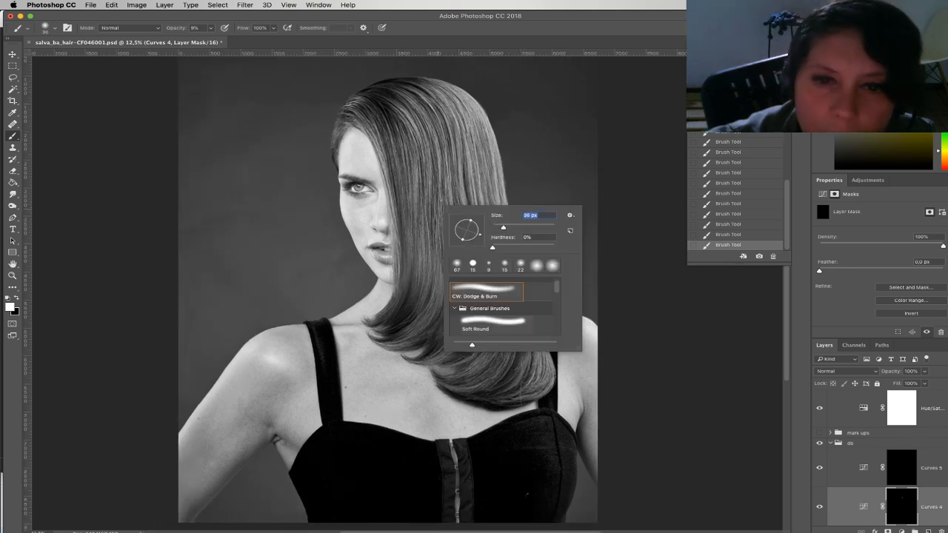
pyautogui.press('Return')
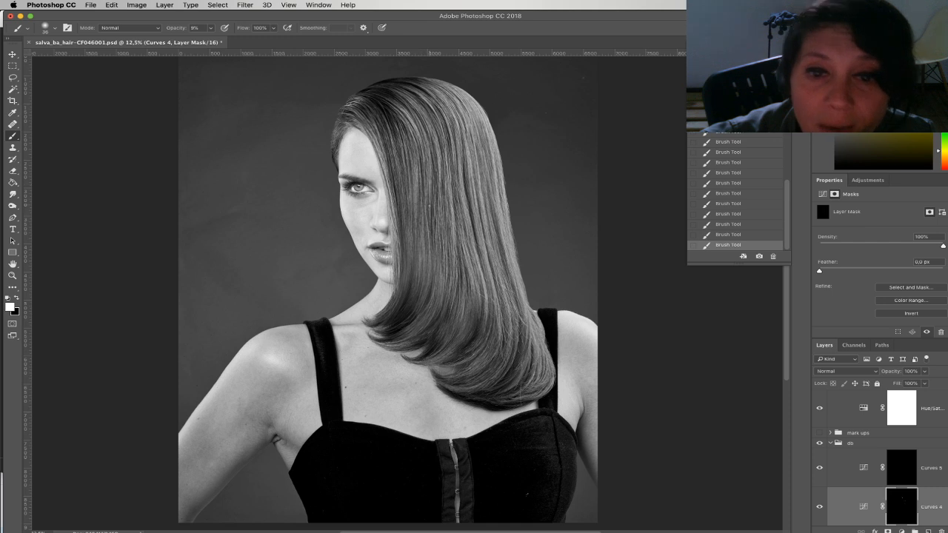
pyautogui.moveTo(467, 206); pyautogui.dragTo(497, 240)
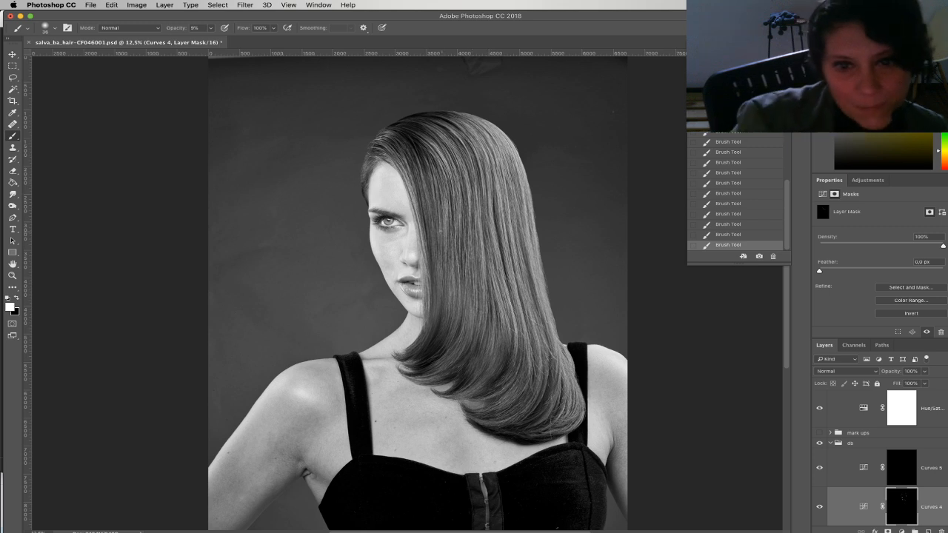
# Select the Curves 5 mask and paint white along bright hair strands to darken them
pyautogui.click(889, 469)
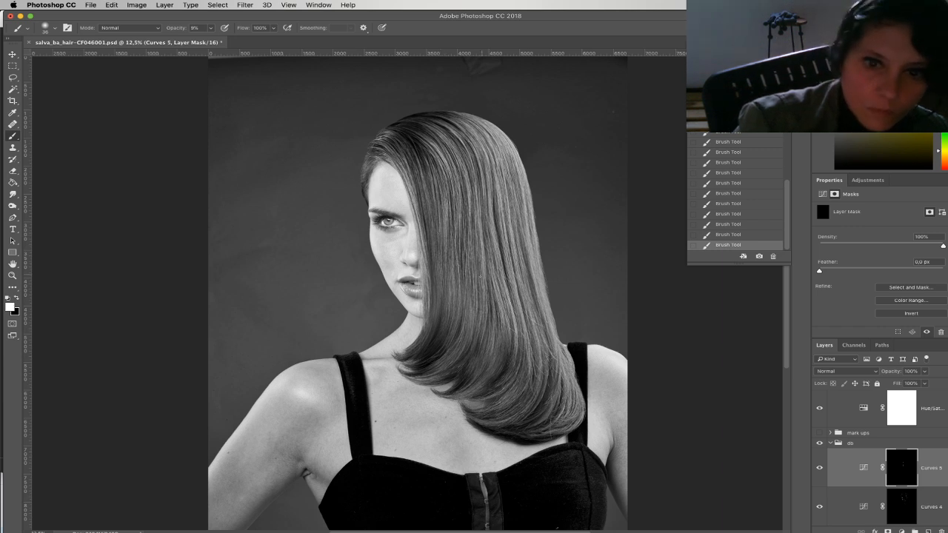
pyautogui.press('super+minus')
pyautogui.press('super+minus')
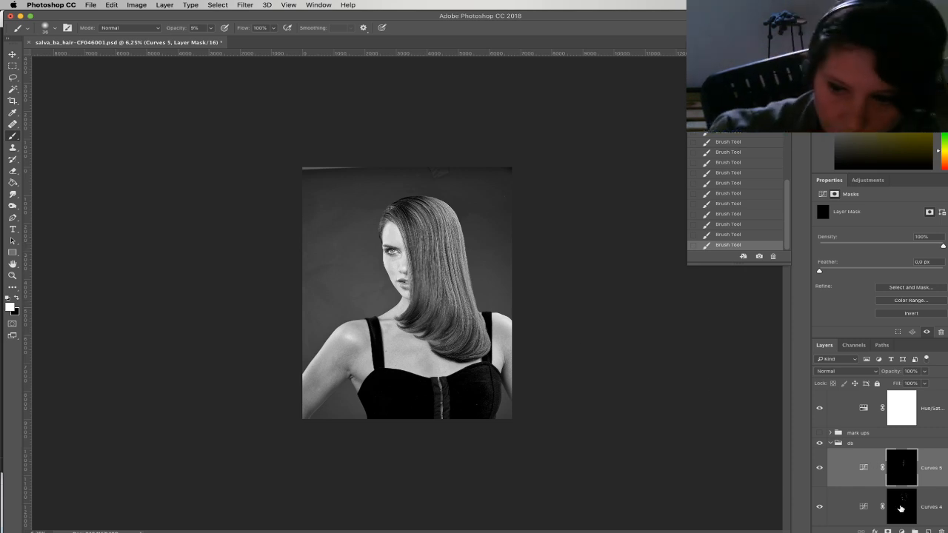
# Return to the Curves 4 mask and lighten further areas of the hair with an 84 px brush
pyautogui.hotkey('alt', '[')
pyautogui.rightClick(424, 288)
pyautogui.moveTo(487, 309); pyautogui.dragTo(502, 309)
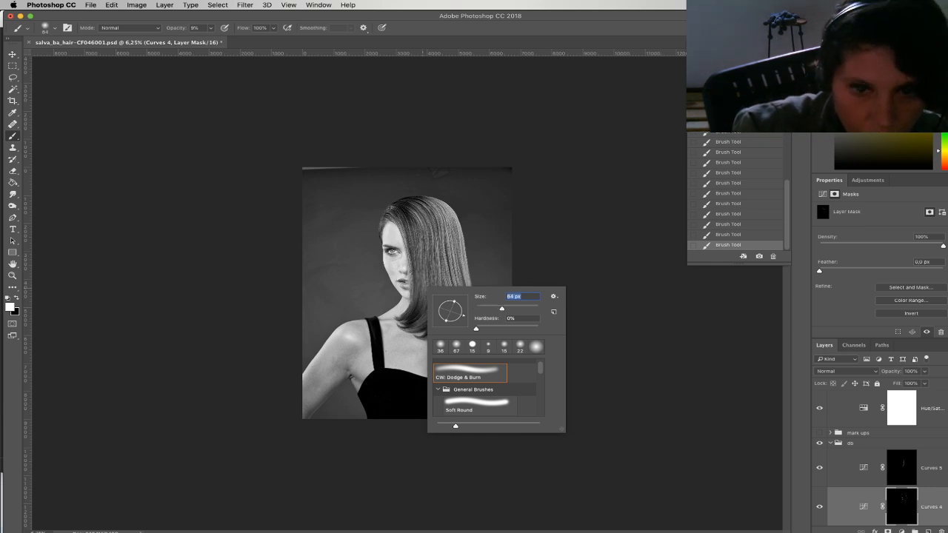
pyautogui.press('Return')
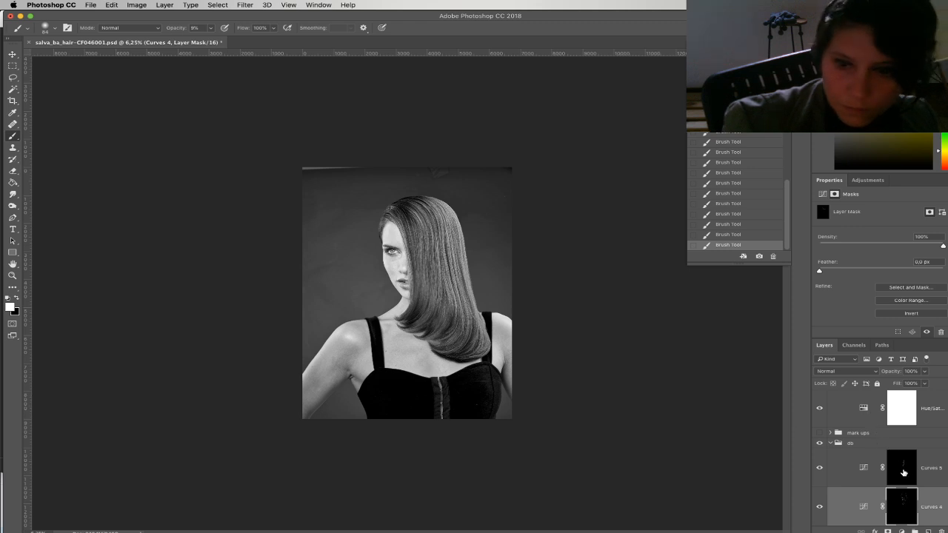
# Darken bright areas of the lower hair on the Curves 5 mask, using brush sizes of 169, 67 and 49 px
pyautogui.click(872, 462)
pyautogui.rightClick(413, 331)
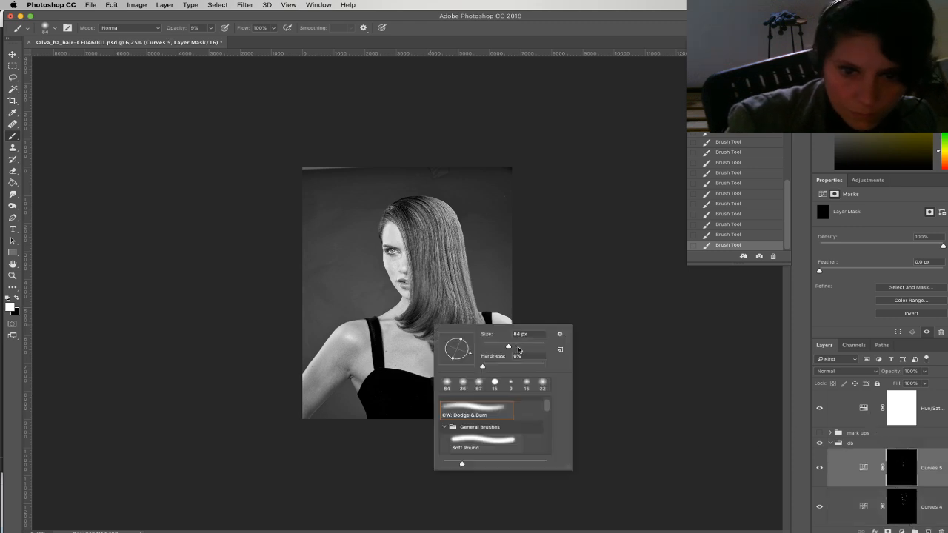
pyautogui.press('Return')
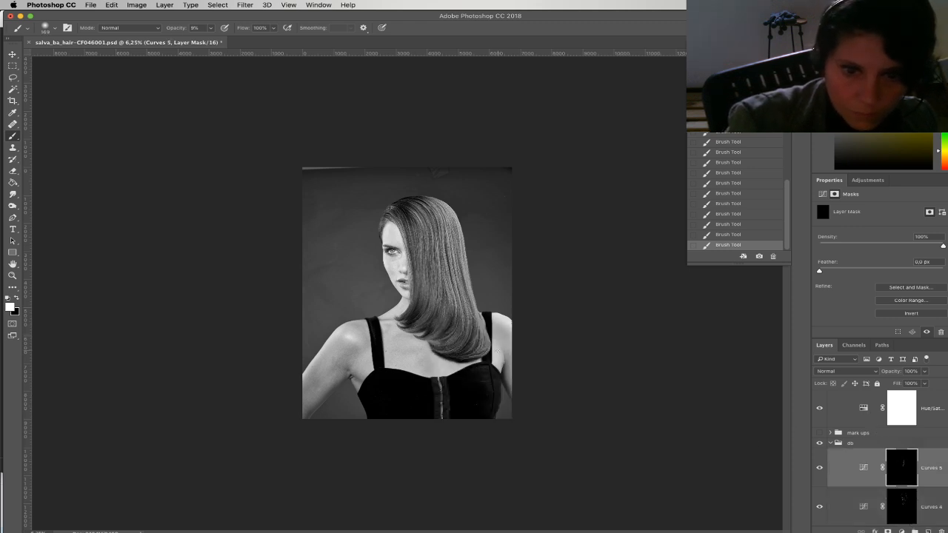
pyautogui.rightClick(467, 345)
pyautogui.write('67')
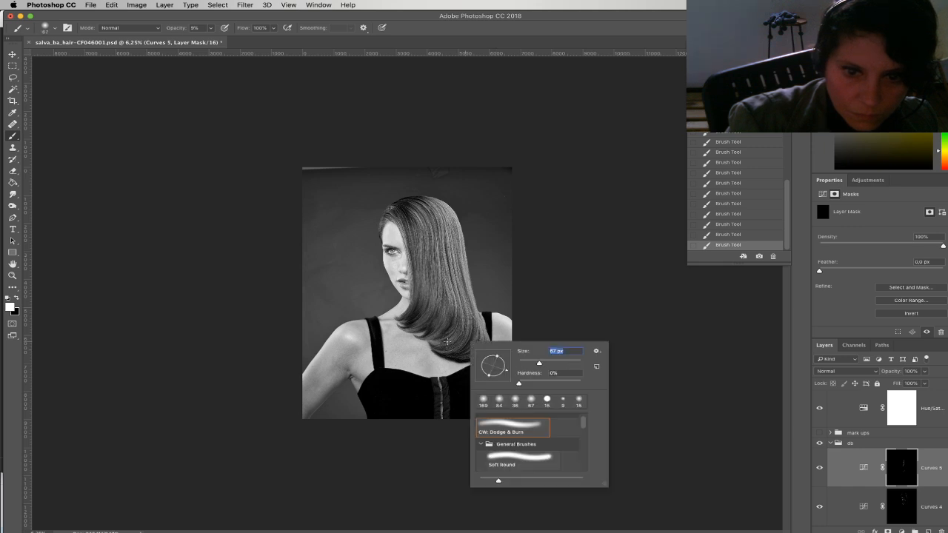
pyautogui.press('Return')
pyautogui.rightClick(466, 338)
pyautogui.moveTo(549, 364); pyautogui.dragTo(543, 364)
pyautogui.press('Return')
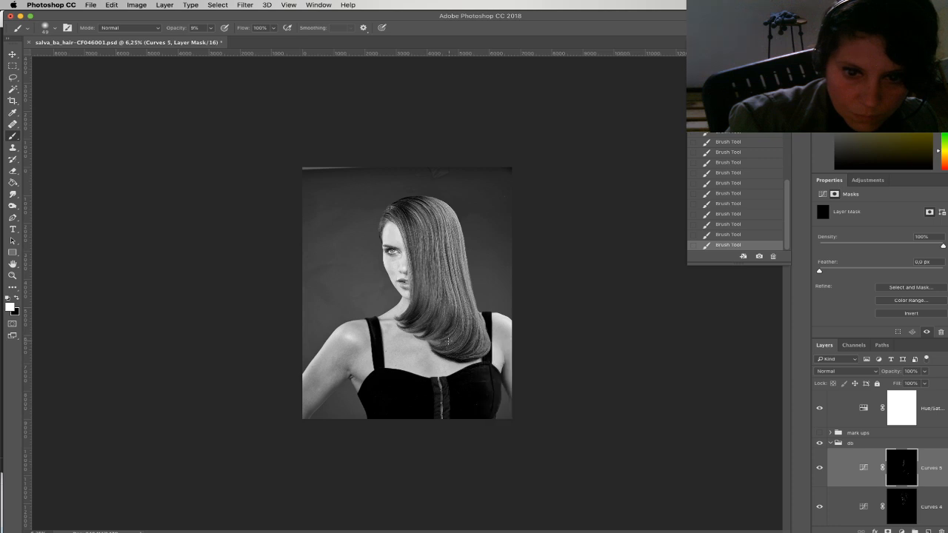
# Enlarge the brush to 91 px and darken more bright strands along the hair on the Curves 5 mask
pyautogui.rightClick(464, 330)
pyautogui.moveTo(534, 356); pyautogui.dragTo(549, 356)
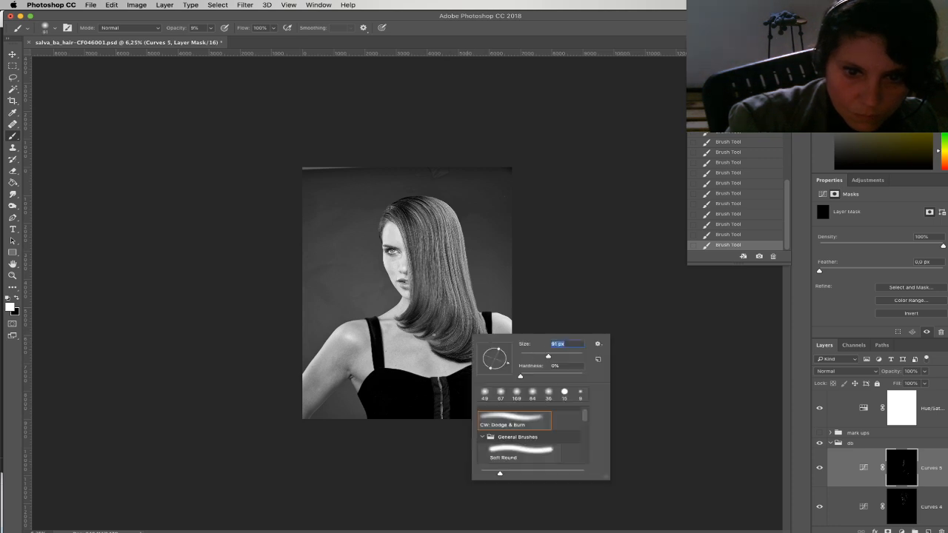
pyautogui.press('Return')
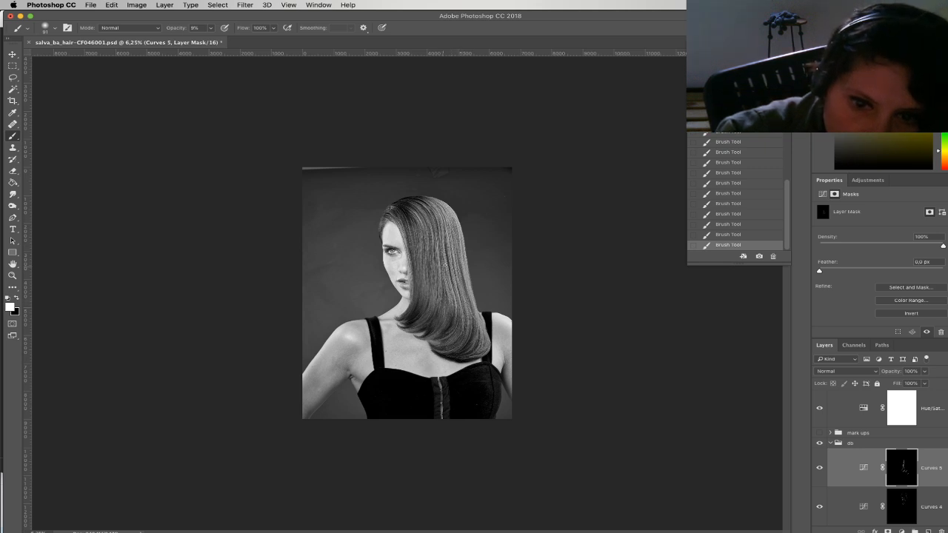
# Switch to the Curves 4 mask and back to Curves 5, and enlarge the brush to 2480 px over the lower hair
pyautogui.hotkey('alt', '[')
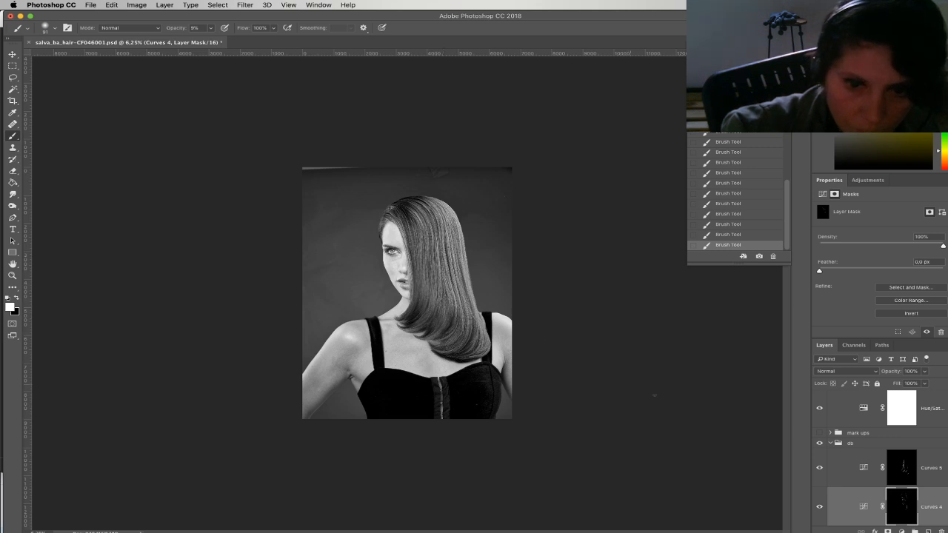
pyautogui.hotkey('alt', ']')
pyautogui.rightClick(449, 353)
pyautogui.click(560, 353)
pyautogui.click(566, 352)
pyautogui.press('Return')
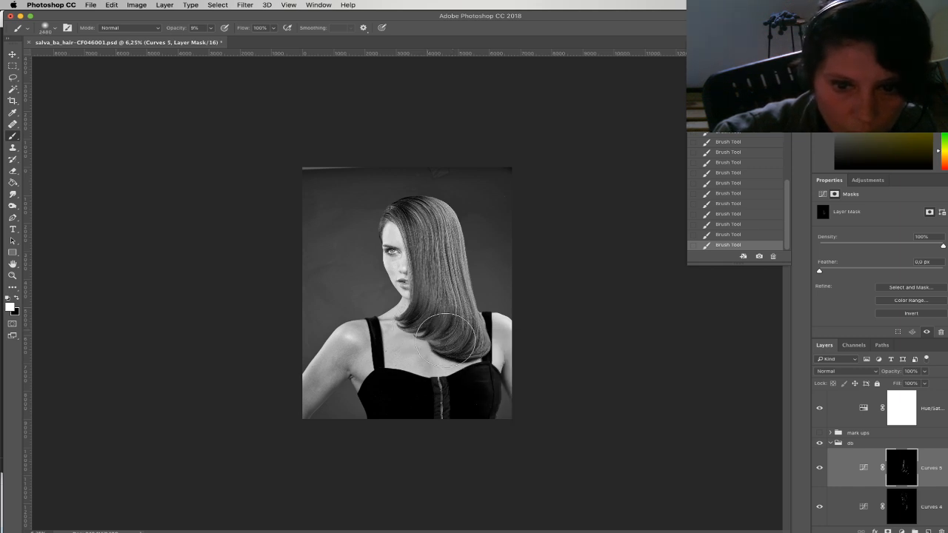
# Darken the lower hair by painting on the Curves 5 mask with a 348 px brush and then a 1400 px brush
pyautogui.rightClick(445, 342)
pyautogui.moveTo(557, 363); pyautogui.dragTo(549, 363)
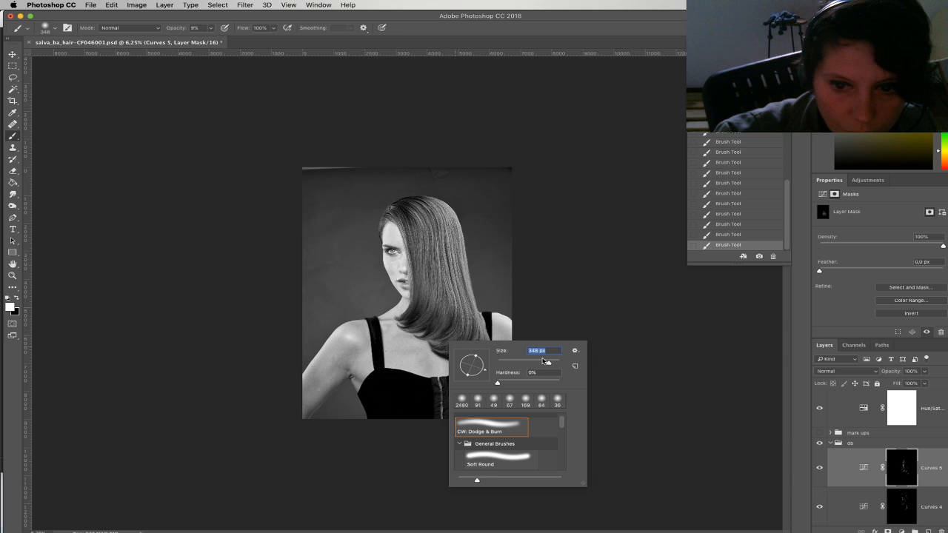
pyautogui.press('Return')
pyautogui.click(418, 309)
pyautogui.rightClick(479, 348)
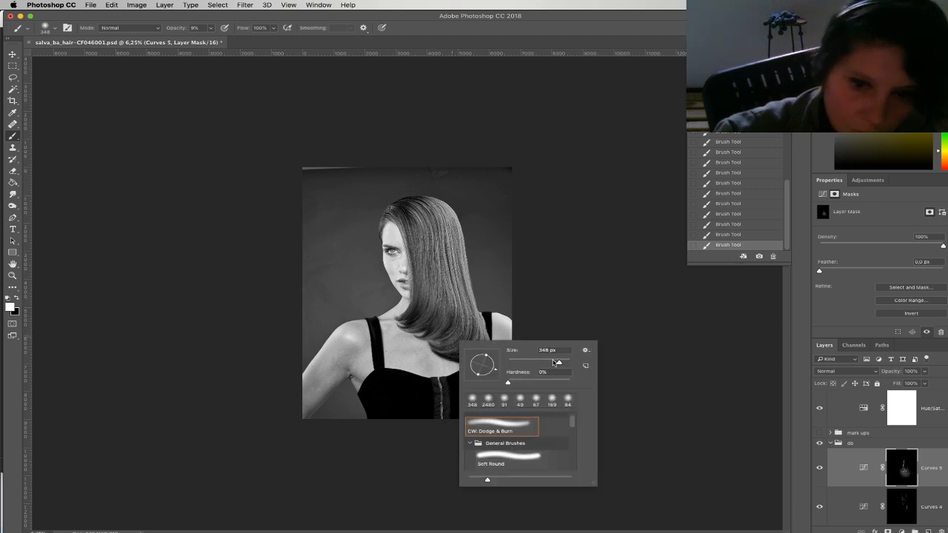
pyautogui.moveTo(567, 363); pyautogui.dragTo(560, 363)
pyautogui.press('Return')
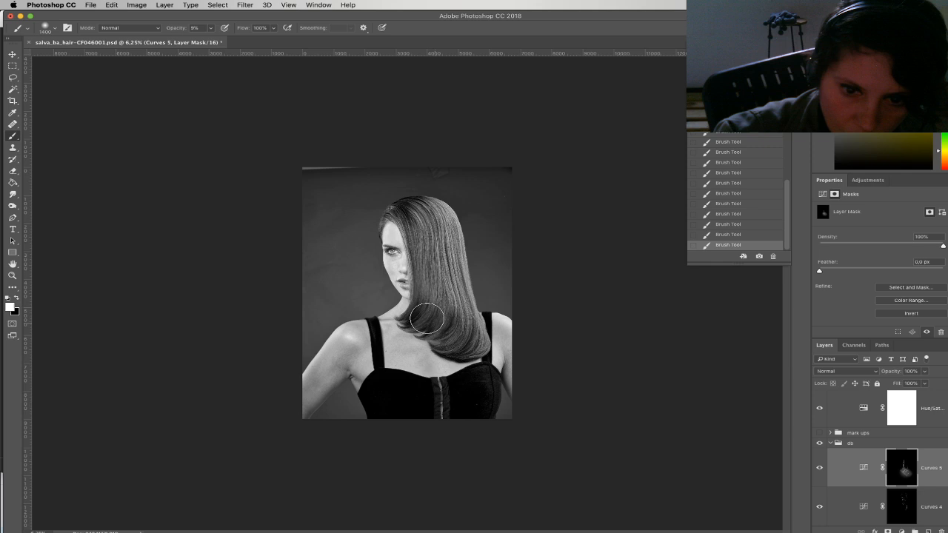
# Set the brush to 412 px and lighten the curved hair ends by painting on the Curves 4 mask
pyautogui.click(881, 501)
pyautogui.rightClick(454, 300)
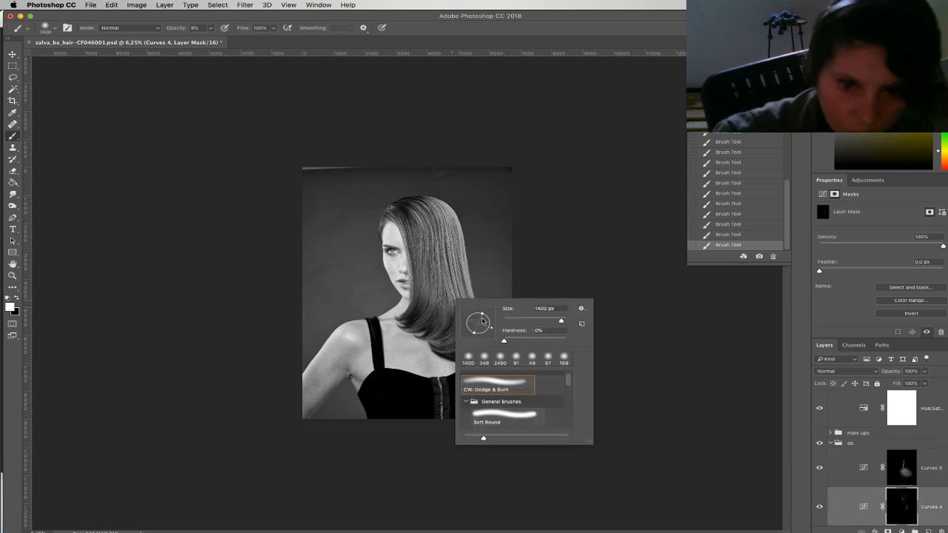
pyautogui.moveTo(561, 321); pyautogui.dragTo(556, 321)
pyautogui.press('Return')
pyautogui.moveTo(487, 340)
pyautogui.mouseDown()
pyautogui.moveTo(412, 291)
pyautogui.moveTo(508, 355)
pyautogui.moveTo(483, 340)
pyautogui.mouseUp()
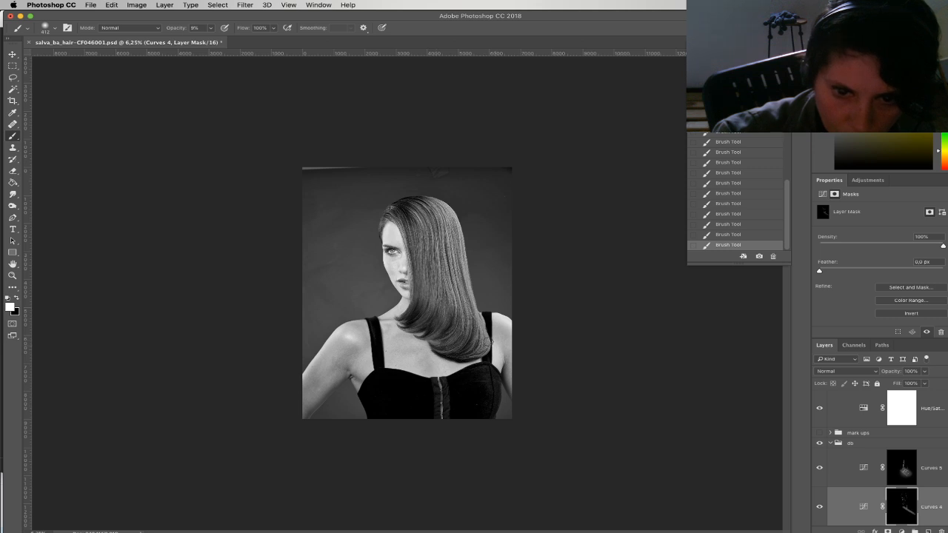
# Hide and collapse the help group to return to the color view of the portrait
pyautogui.scroll(3, 879, 459)
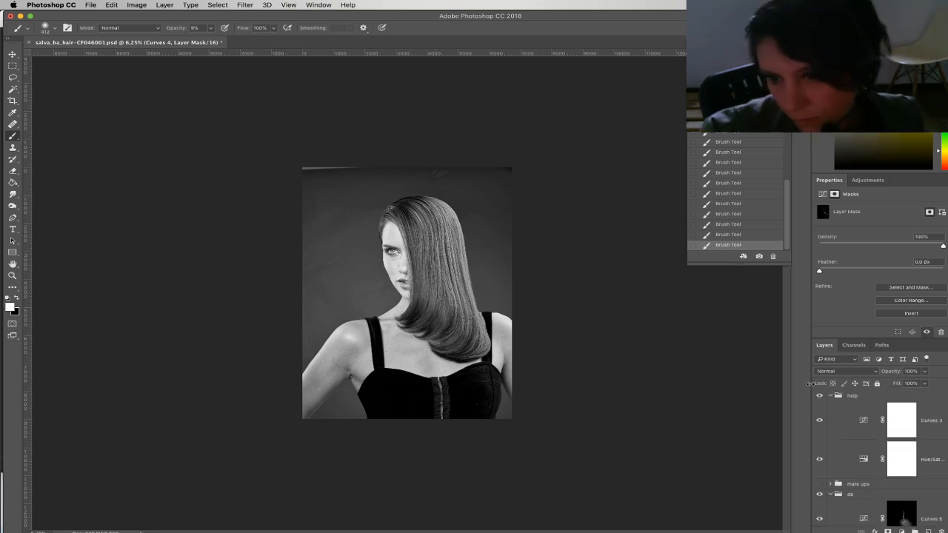
pyautogui.click(819, 396)
pyautogui.click(830, 396)
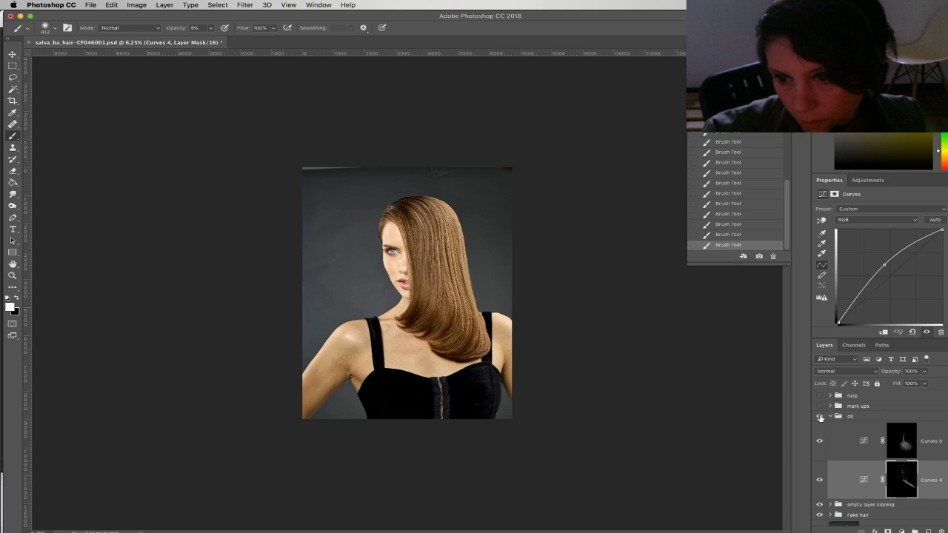
# Compare the portrait with the db group hidden and shown, including at 12.5% zoom
pyautogui.click(819, 417)
pyautogui.click(819, 416)
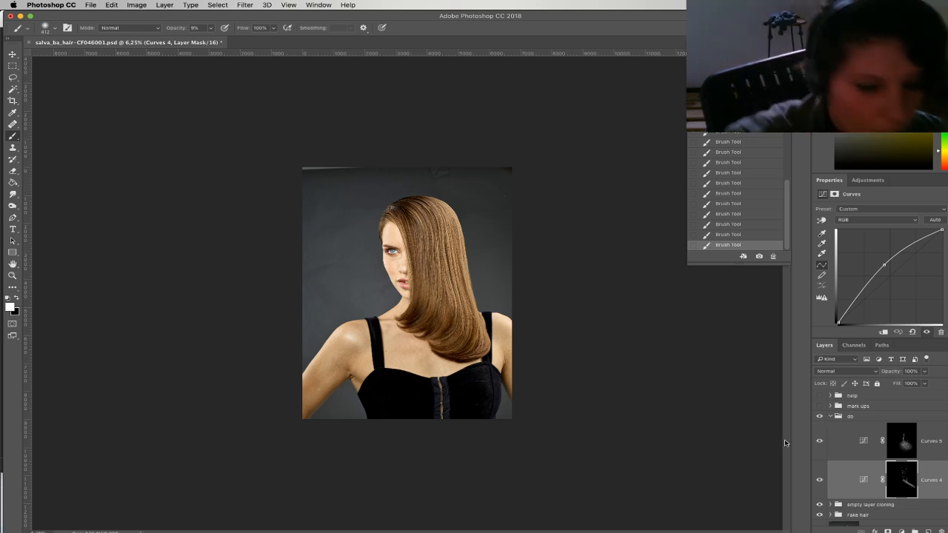
pyautogui.press('super+equal')
pyautogui.click(819, 416)
pyautogui.click(819, 416)
pyautogui.click(820, 416)
pyautogui.click(820, 416)
pyautogui.click(820, 417)
pyautogui.click(819, 416)
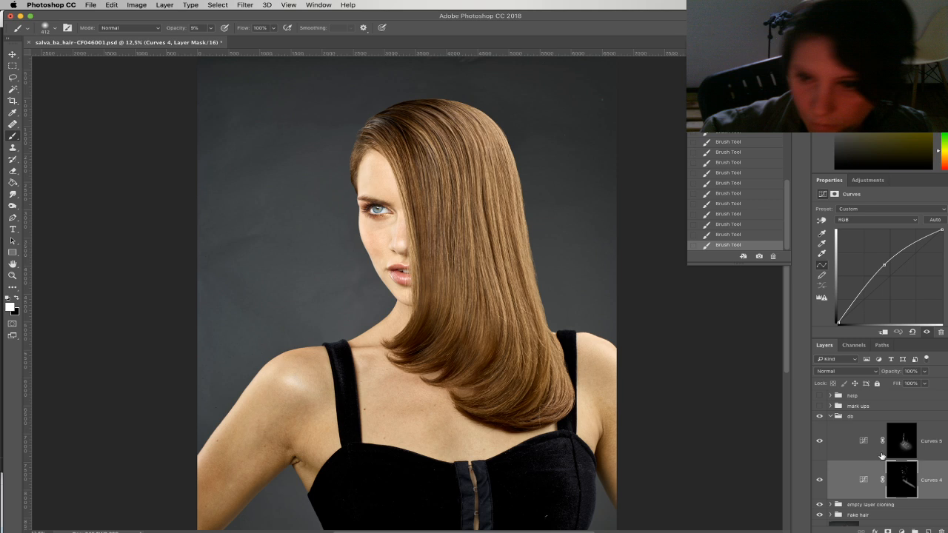
# Set the brush to 476 px and paint on the Curves 5 mask over the lower hair
pyautogui.click(903, 445)
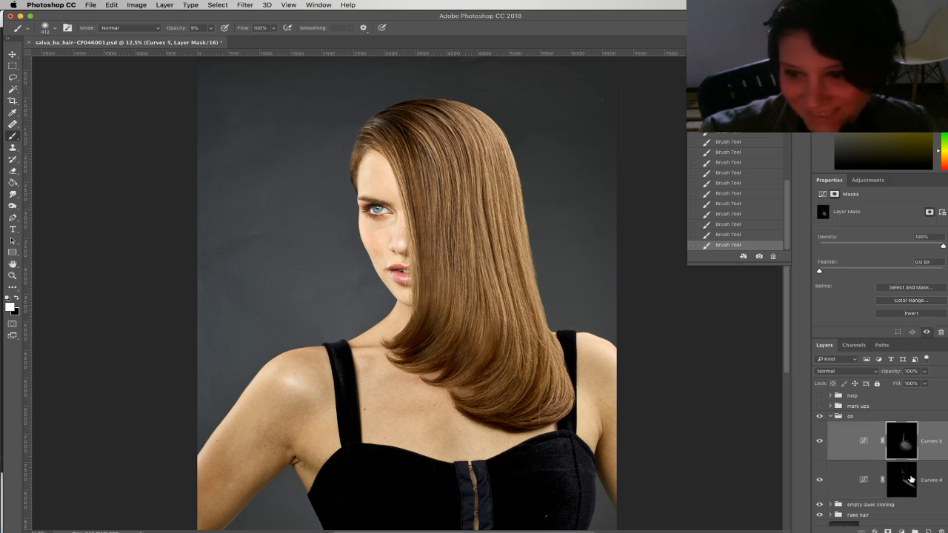
pyautogui.rightClick(451, 359)
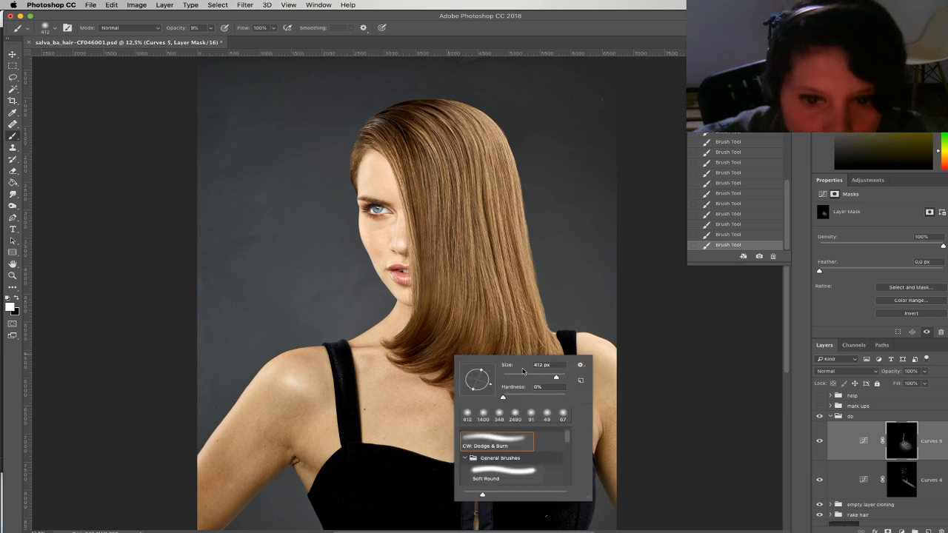
pyautogui.moveTo(554, 379); pyautogui.dragTo(559, 378)
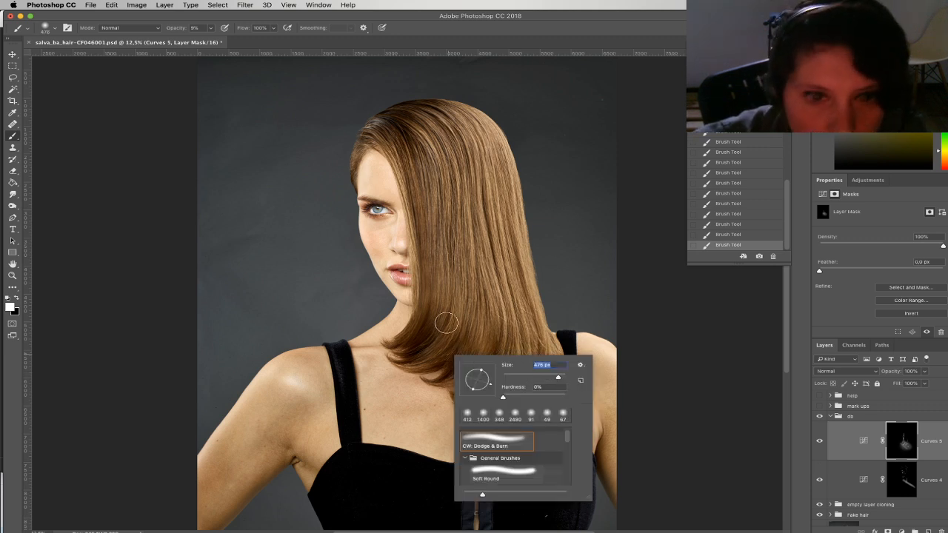
pyautogui.press('Return')
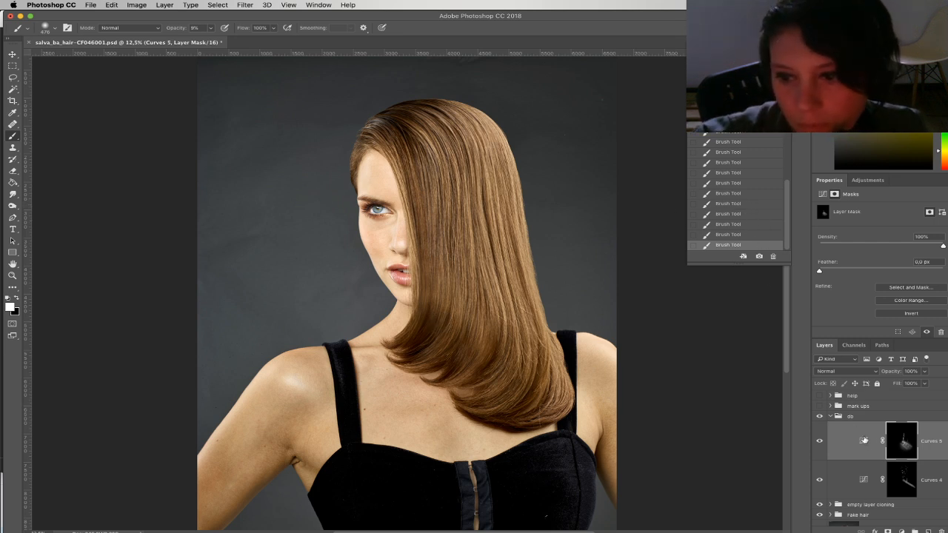
# Roll the document history back to undo the last four brush strokes
pyautogui.click(864, 440)
pyautogui.click(763, 203)
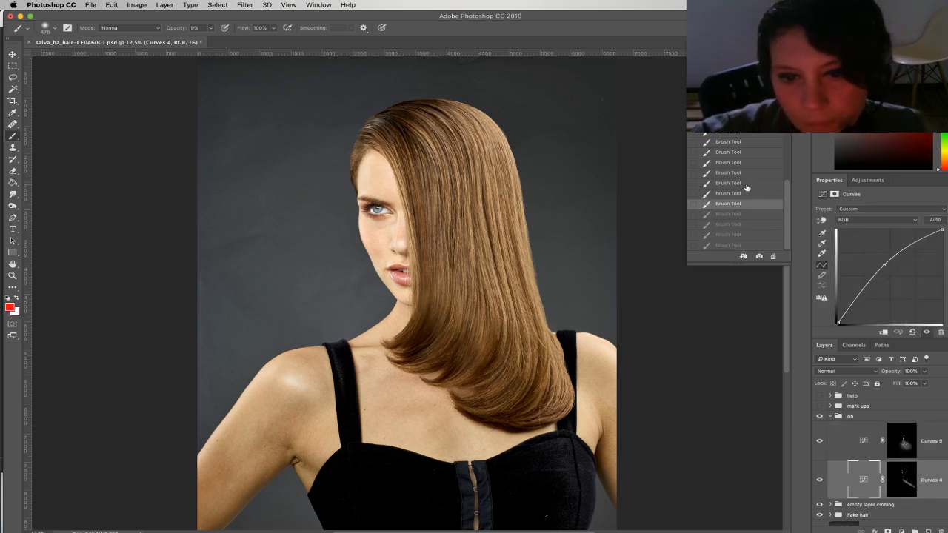
pyautogui.click(755, 195)
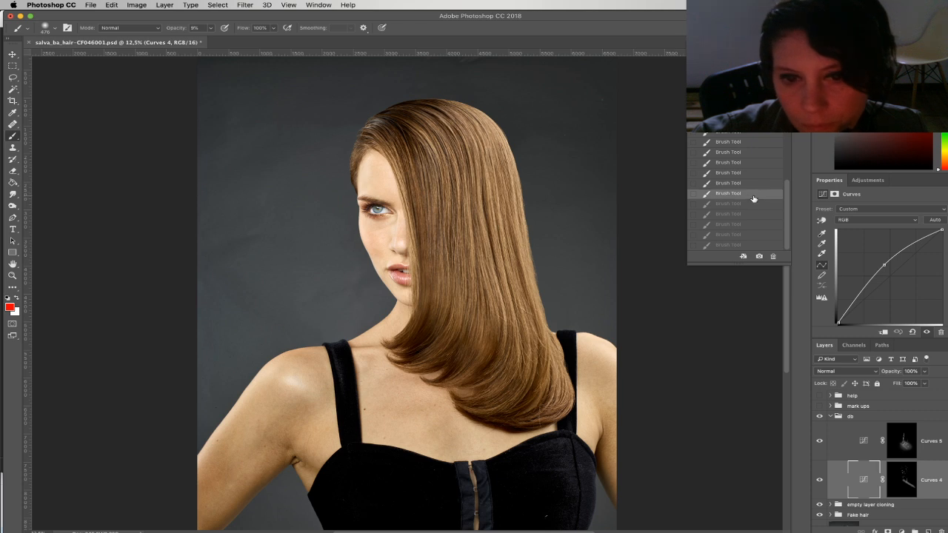
pyautogui.click(754, 205)
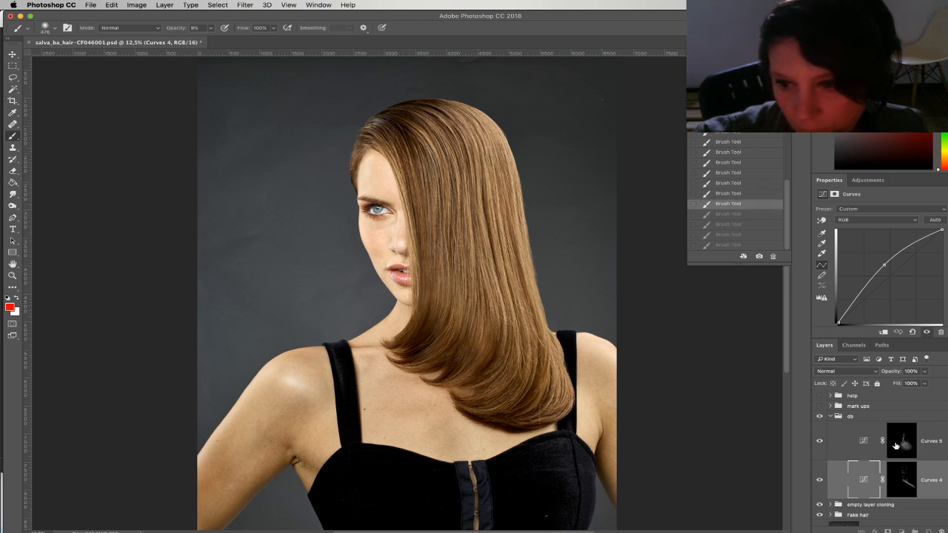
# Move the Curves 5 layer below Curves 4 in the db group
pyautogui.click(896, 446)
pyautogui.moveTo(863, 453); pyautogui.dragTo(859, 492)
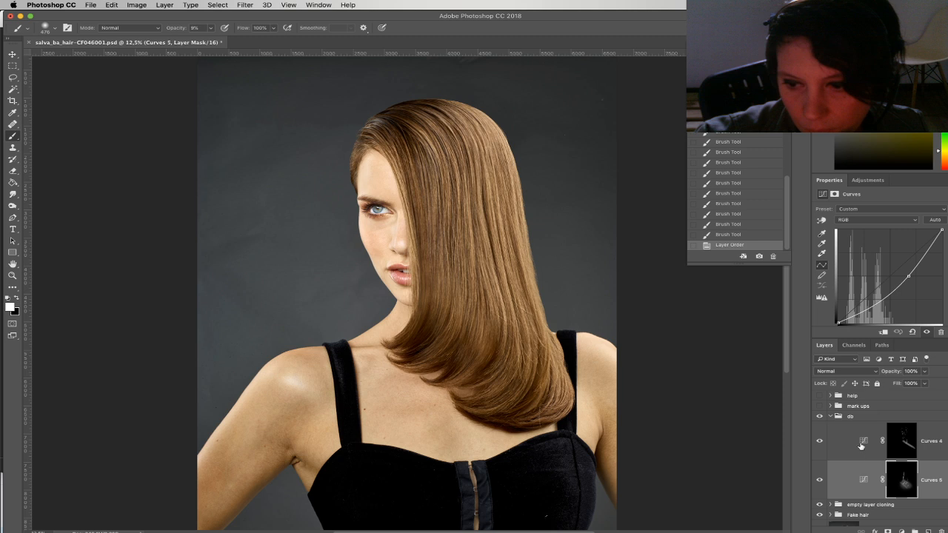
# Paint along the lower hair curve on the Curves 4 mask and reduce the brush size to 36 px
pyautogui.moveTo(430, 317); pyautogui.dragTo(463, 345)
pyautogui.moveTo(463, 344)
pyautogui.mouseDown()
pyautogui.moveTo(421, 306)
pyautogui.moveTo(464, 340)
pyautogui.moveTo(421, 307)
pyautogui.moveTo(503, 353)
pyautogui.mouseUp()
pyautogui.moveTo(503, 353); pyautogui.dragTo(509, 360)
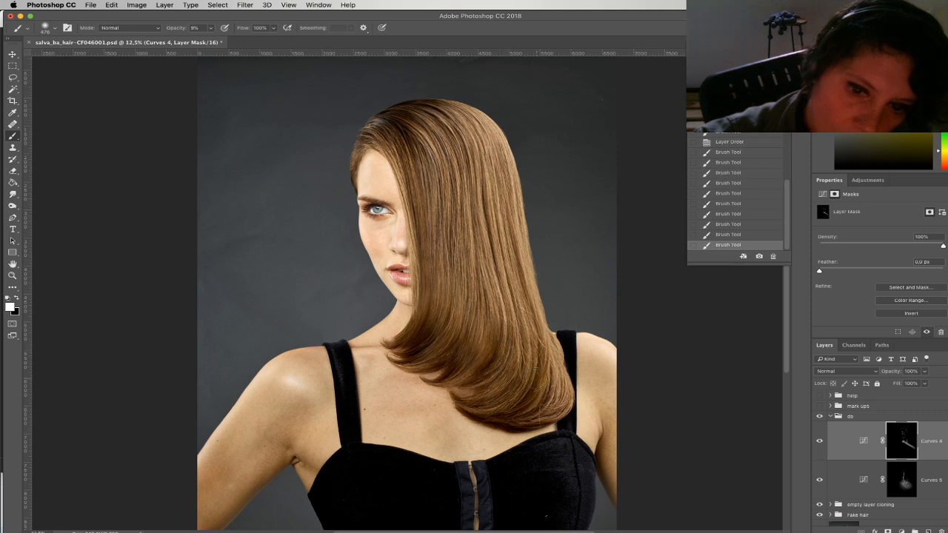
pyautogui.rightClick(549, 391)
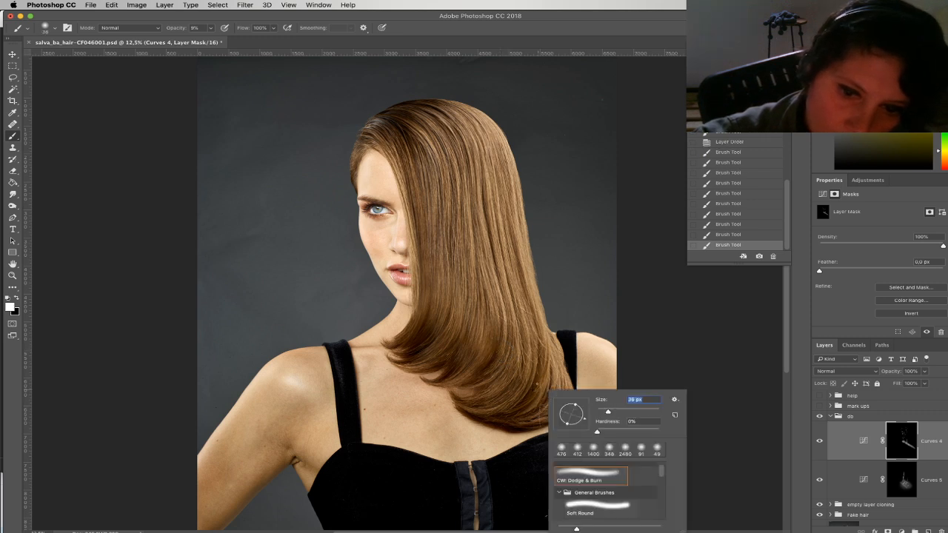
pyautogui.press('Return')
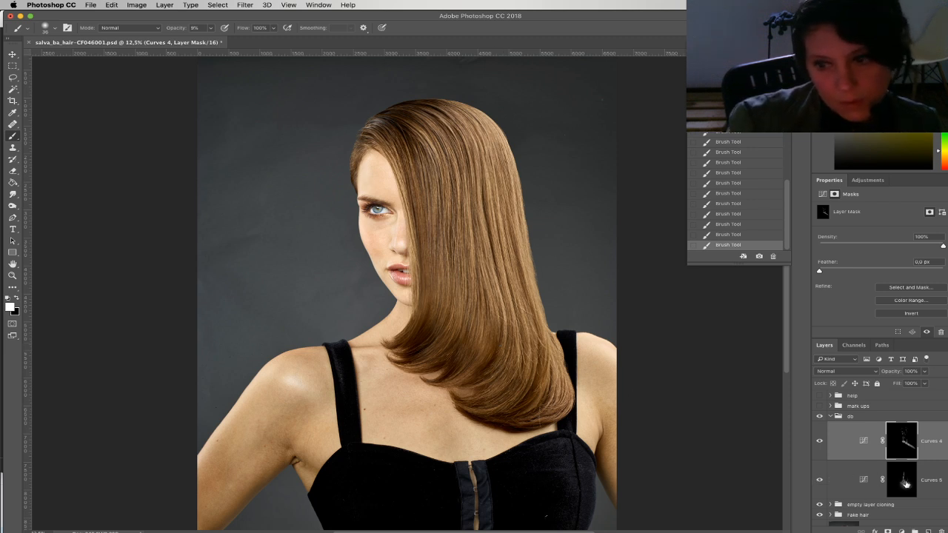
# Compare the hair with the Curves 4 layer hidden and shown
pyautogui.click(820, 441)
pyautogui.click(820, 441)
pyautogui.click(820, 442)
pyautogui.click(820, 441)
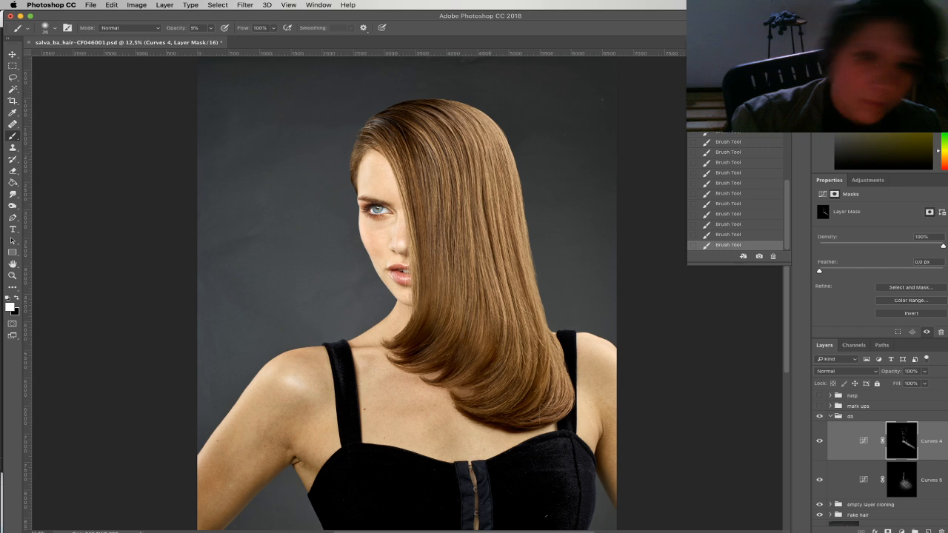
# Switch between the Curves 4 and Curves 5 masks and compare the hair with the db group hidden and shown
pyautogui.click(912, 482)
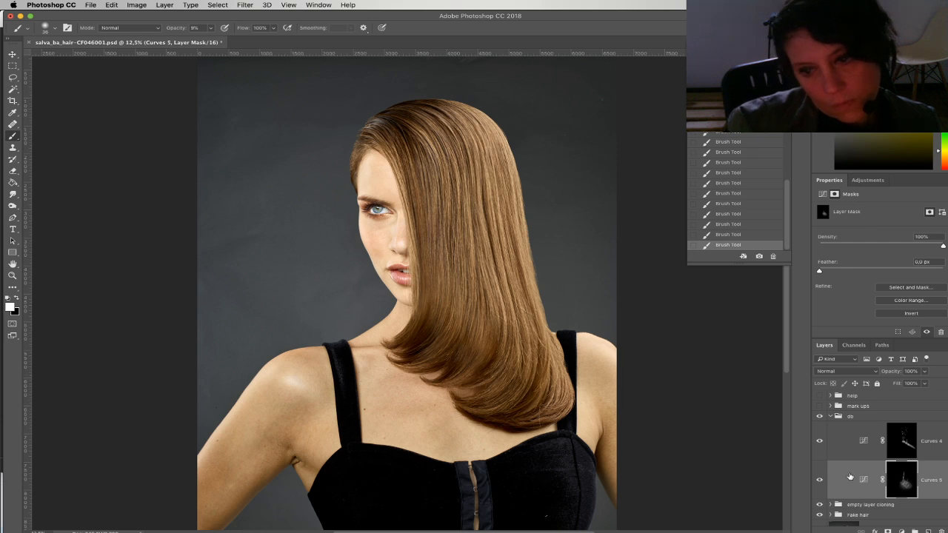
pyautogui.hotkey('alt', ']')
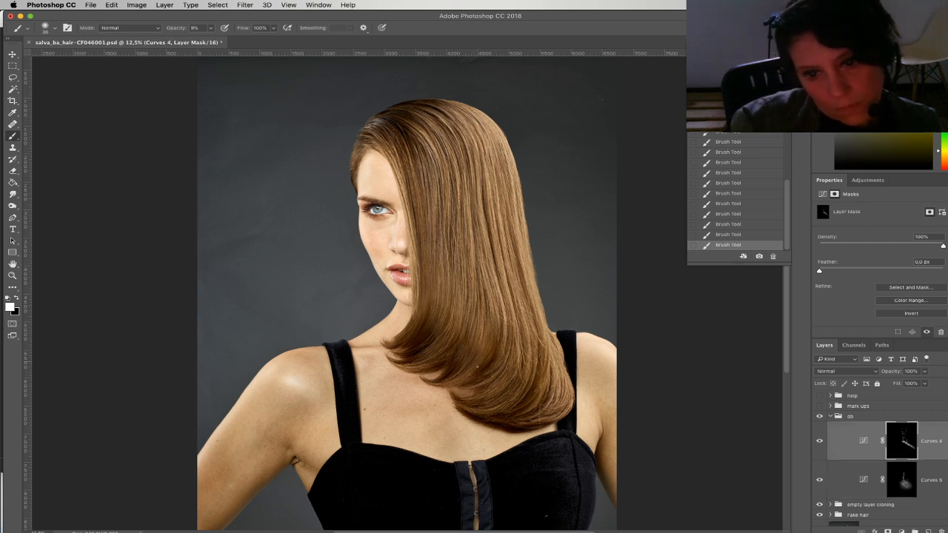
pyautogui.click(820, 417)
pyautogui.click(819, 417)
pyautogui.click(820, 429)
pyautogui.click(821, 428)
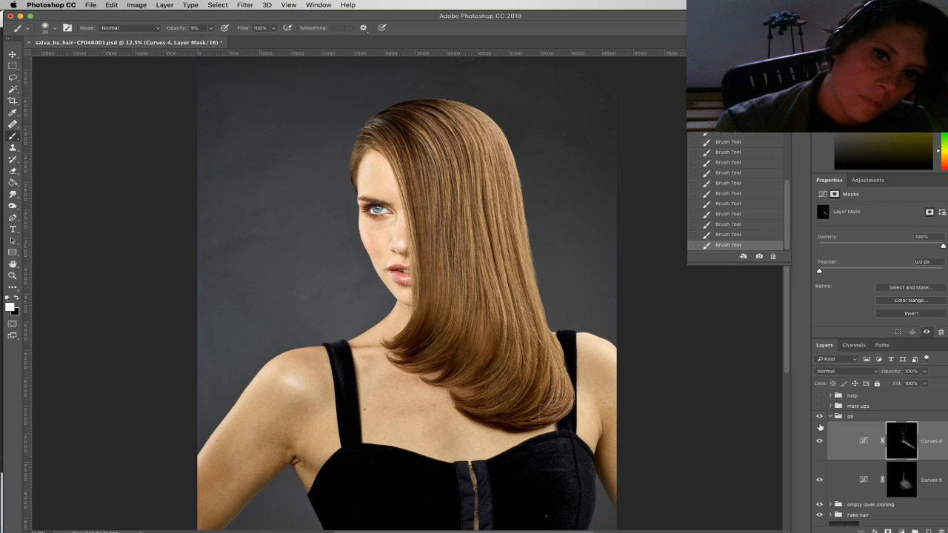
pyautogui.click(901, 480)
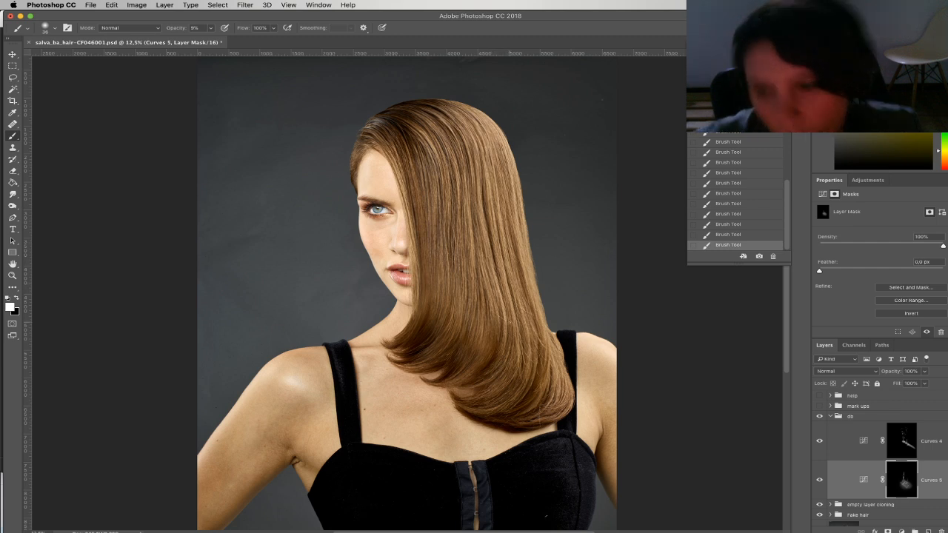
# Add a new layer above clone in darken in the empty layer cloning group and set its blending mode to Lighten
pyautogui.click(831, 417)
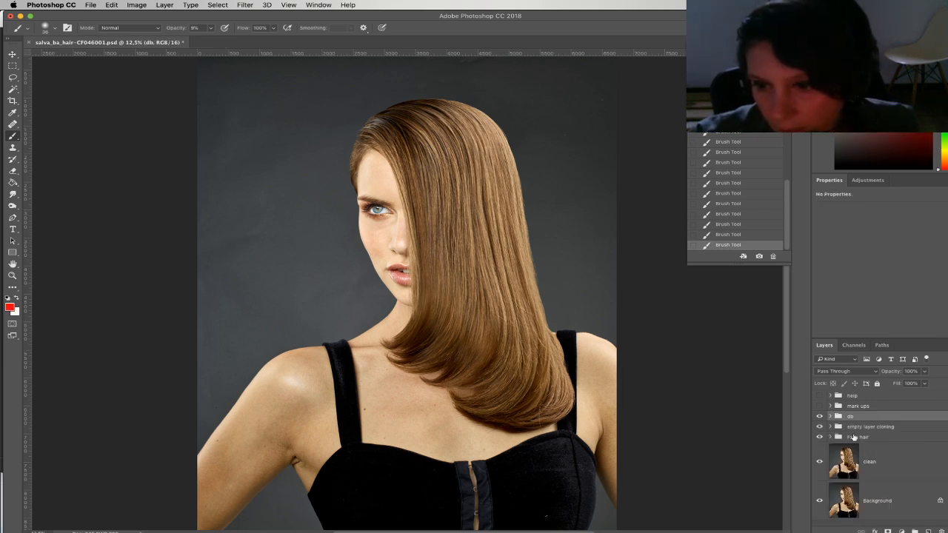
pyautogui.click(830, 428)
pyautogui.click(894, 452)
pyautogui.click(928, 531)
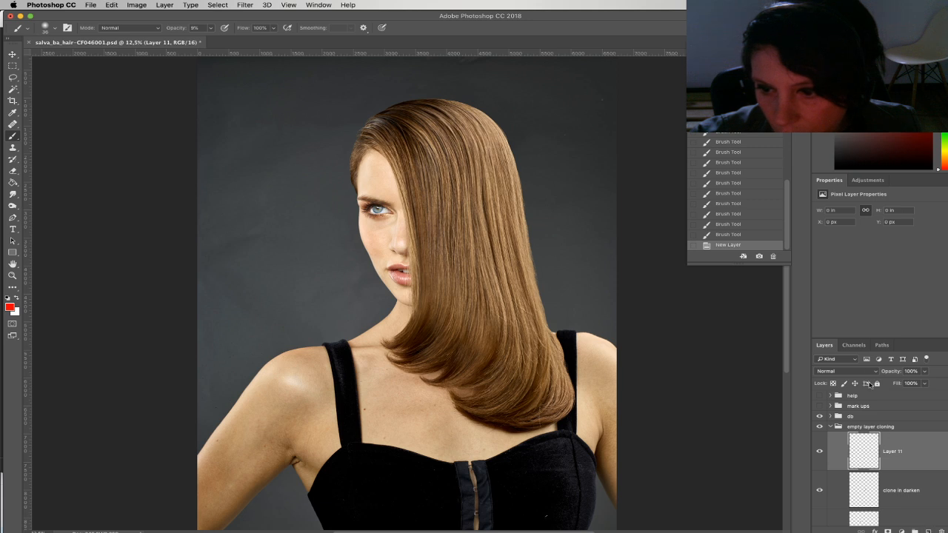
pyautogui.click(867, 371)
pyautogui.click(861, 430)
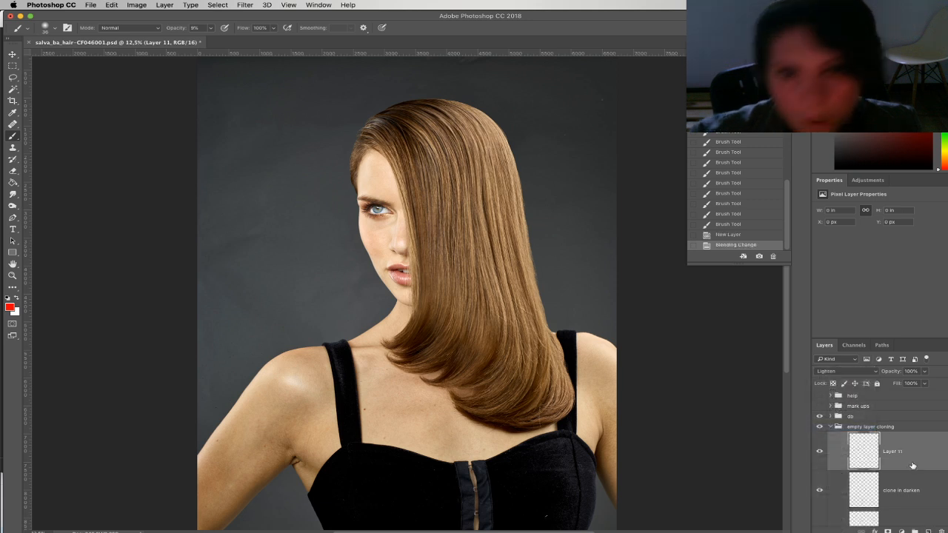
# Activate the Clone Stamp tool and set its brush size to 156 px
pyautogui.click(12, 148)
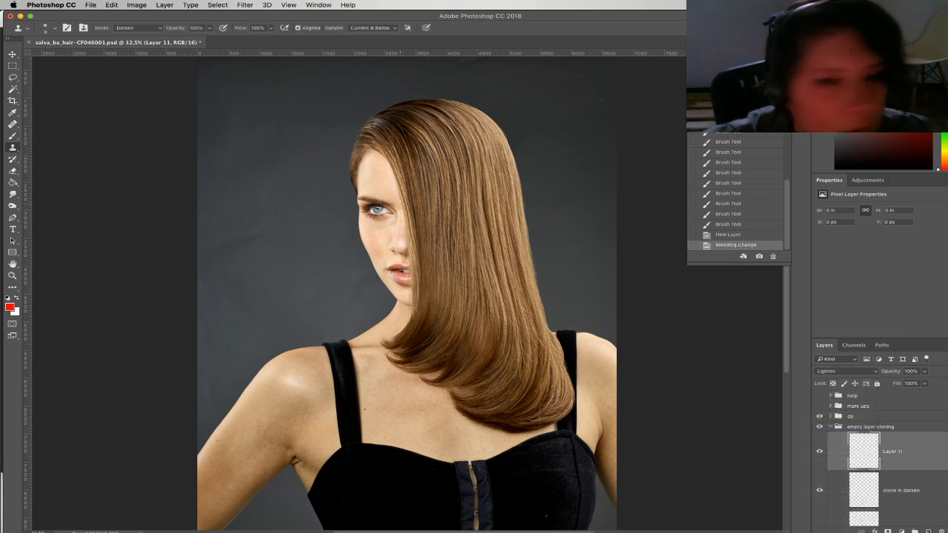
pyautogui.rightClick(503, 194)
pyautogui.write('83')
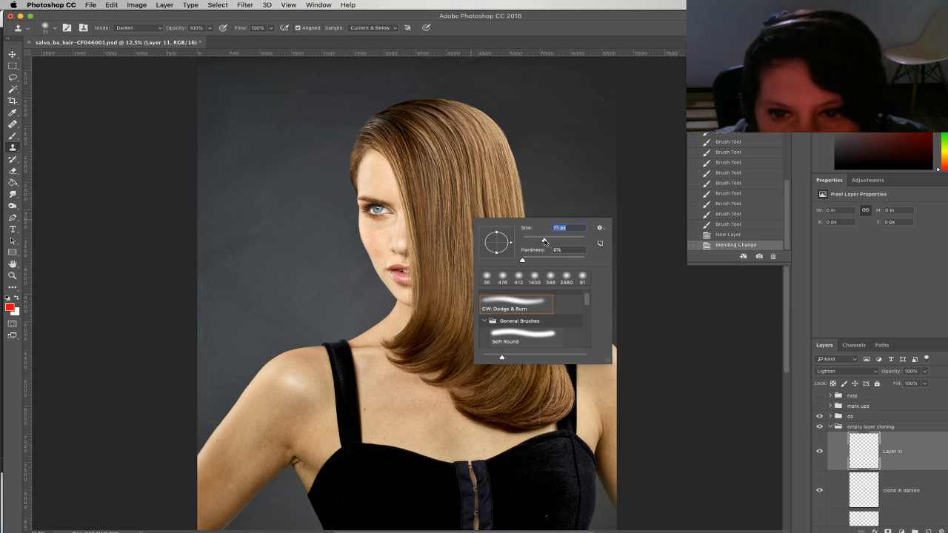
pyautogui.moveTo(548, 240); pyautogui.dragTo(563, 240)
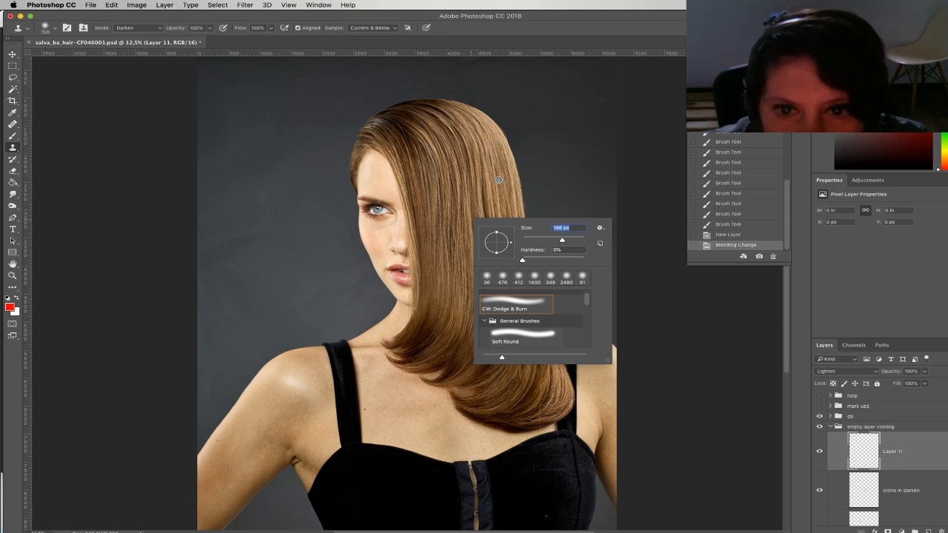
# Try cloning a sampled upper hair highlight down the length of the hair, inspect it at 50% zoom, and undo it
pyautogui.keyDown('alt'); pyautogui.click(488, 158); pyautogui.keyUp('alt')
pyautogui.moveTo(479, 152); pyautogui.dragTo(510, 338)
pyautogui.press('super+plus')
pyautogui.press('super+plus')
pyautogui.moveTo(561, 247)
pyautogui.mouseDown()
pyautogui.moveTo(487, 247)
pyautogui.moveTo(423, 307)
pyautogui.mouseUp()
pyautogui.press('super+z')
# Set the Clone Stamp mode to Normal and rename the new Lighten layer as clone in lighten
pyautogui.click(139, 28)
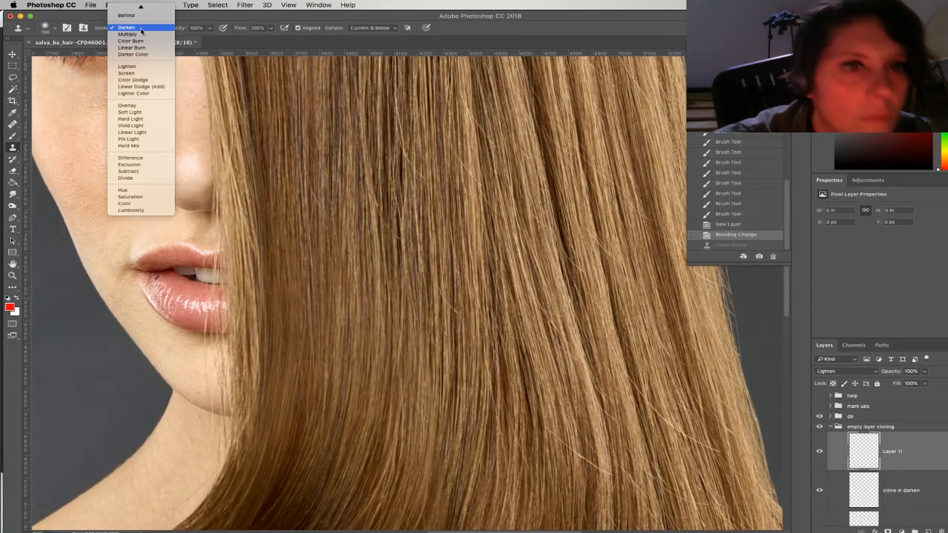
pyautogui.click(126, 9)
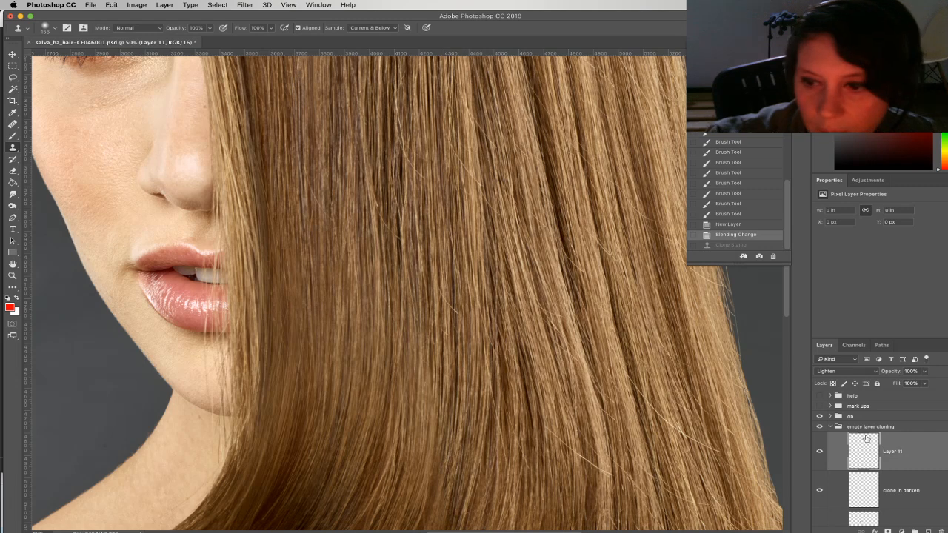
pyautogui.doubleClick(896, 451)
pyautogui.write('c')
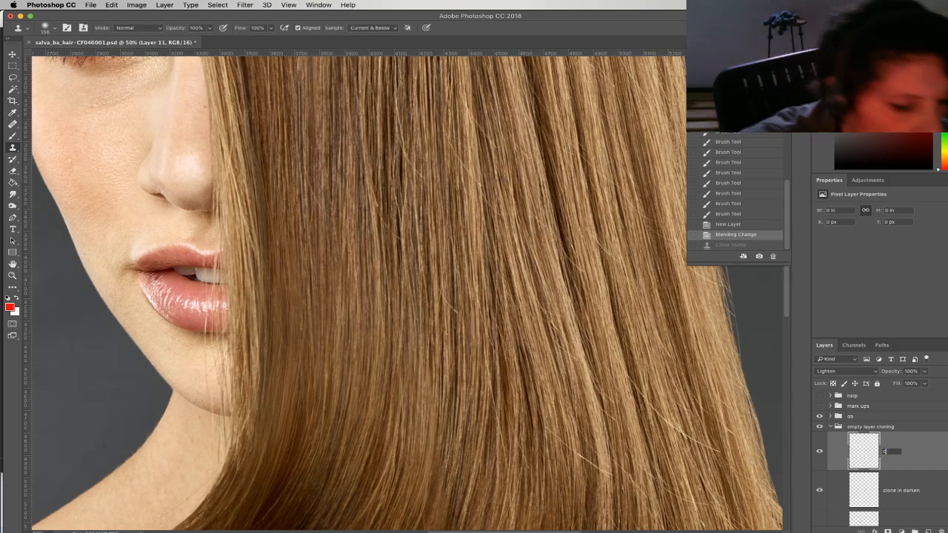
pyautogui.write('lone in lighte')
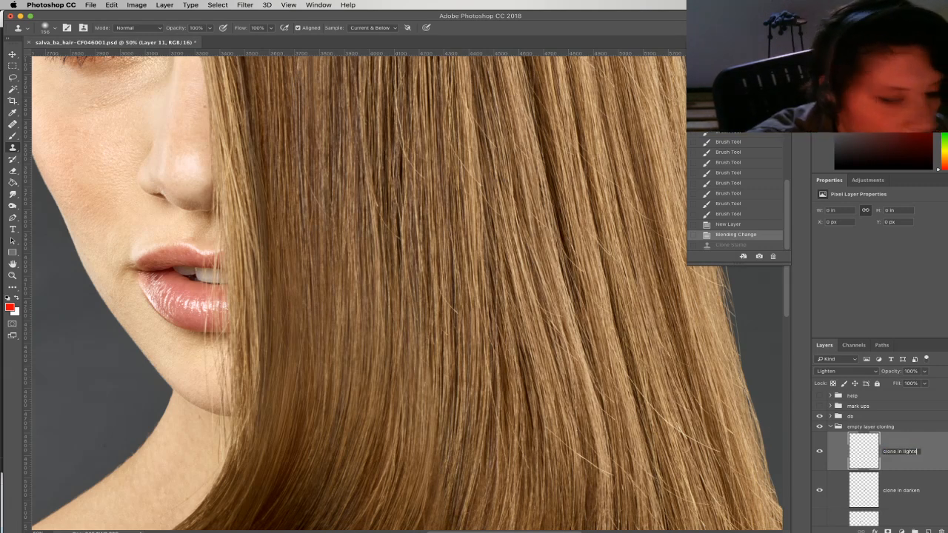
pyautogui.write('n')
pyautogui.press('Return')
# Try cloning light hair strands down over the dark gaps in the hair with a 70 px brush on clone in lighten
pyautogui.moveTo(603, 183); pyautogui.dragTo(521, 286)
pyautogui.rightClick(484, 210)
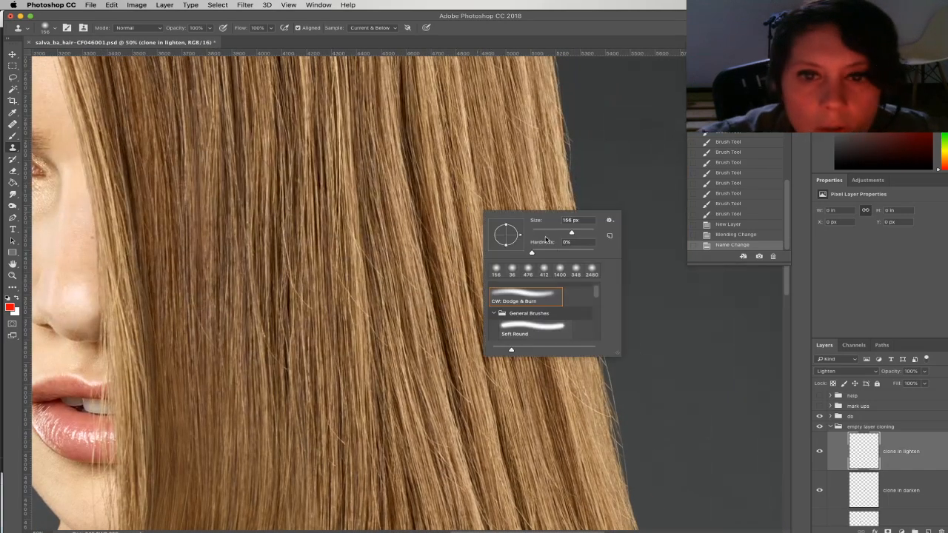
pyautogui.click(553, 232)
pyautogui.write('[')
pyautogui.moveTo(437, 171)
pyautogui.mouseDown()
pyautogui.moveTo(451, 246)
pyautogui.moveTo(457, 197)
pyautogui.moveTo(468, 229)
pyautogui.moveTo(457, 242)
pyautogui.mouseUp()
pyautogui.click(552, 180)
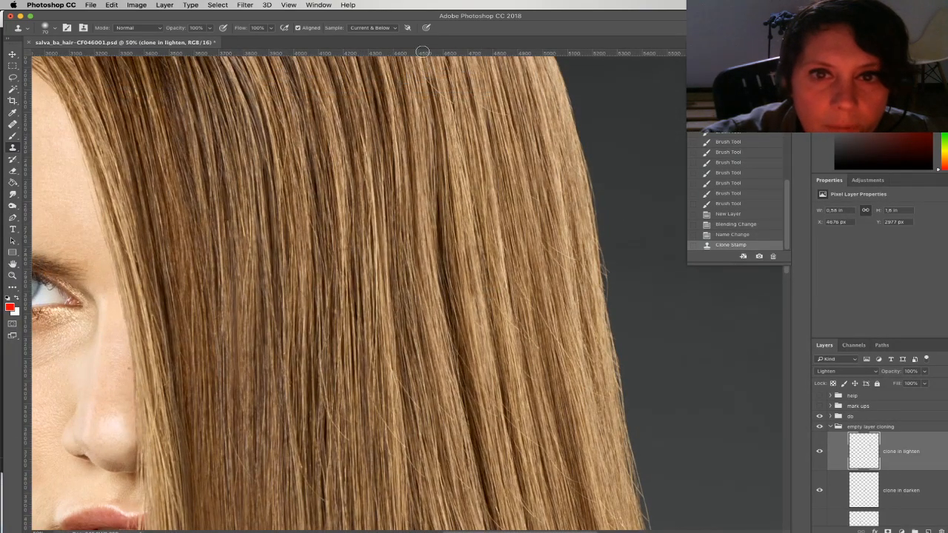
pyautogui.moveTo(447, 320); pyautogui.dragTo(480, 478)
pyautogui.moveTo(486, 431); pyautogui.dragTo(467, 254)
pyautogui.moveTo(474, 346)
pyautogui.mouseDown()
pyautogui.moveTo(512, 518)
pyautogui.moveTo(458, 269)
pyautogui.moveTo(449, 155)
pyautogui.mouseUp()
pyautogui.moveTo(438, 63)
pyautogui.mouseDown()
pyautogui.moveTo(483, 216)
pyautogui.moveTo(481, 313)
pyautogui.mouseUp()
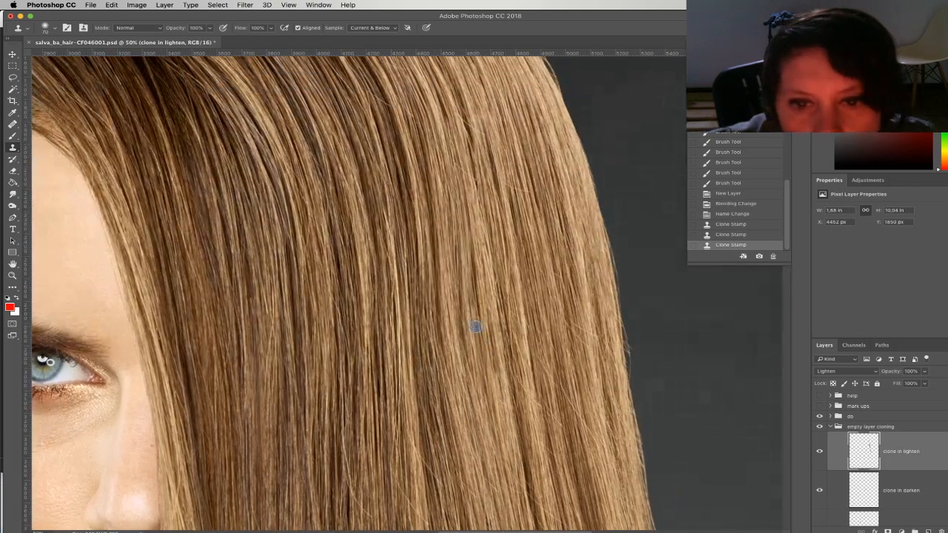
pyautogui.moveTo(449, 128)
pyautogui.mouseDown()
pyautogui.moveTo(437, 84)
pyautogui.moveTo(484, 267)
pyautogui.moveTo(502, 460)
pyautogui.moveTo(501, 439)
pyautogui.mouseUp()
pyautogui.scroll(-6, 491, 208)
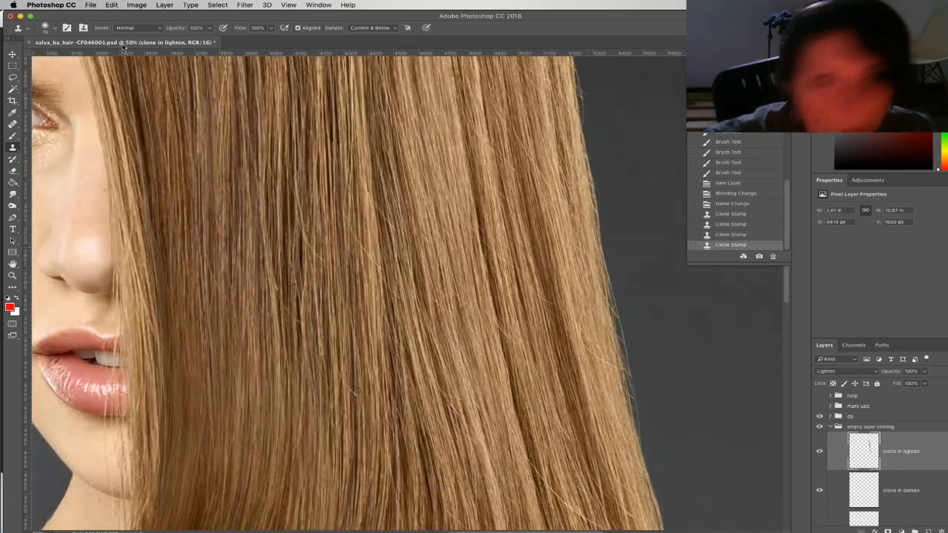
# Try free-transforming the cloned strands by narrowing them to about 91% width, rotating them slightly and nudging them along the hair
pyautogui.click(111, 5)
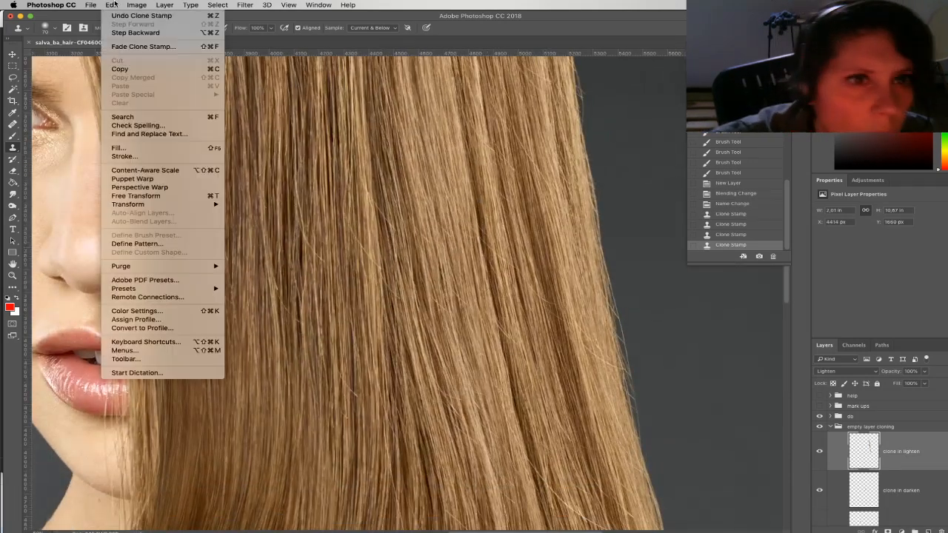
pyautogui.click(148, 197)
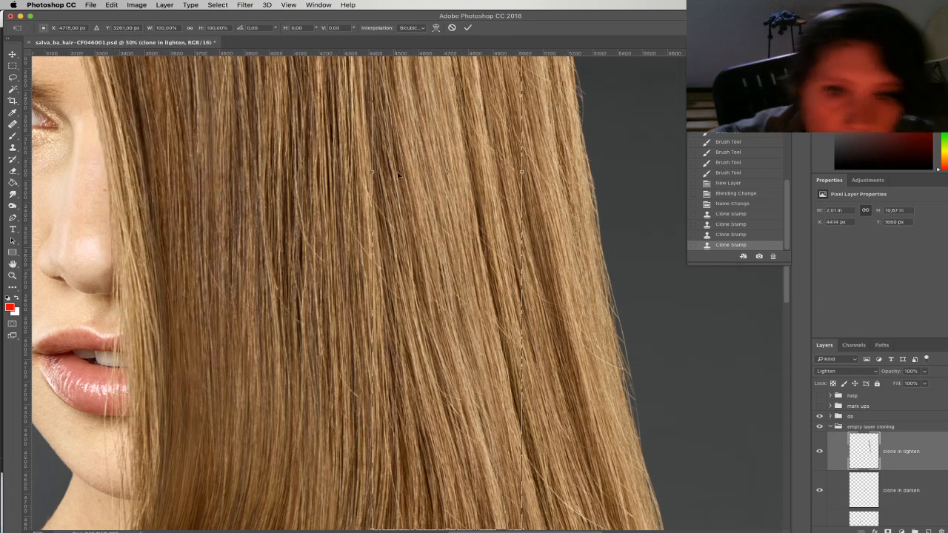
pyautogui.moveTo(372, 172); pyautogui.dragTo(386, 172)
pyautogui.moveTo(575, 194); pyautogui.dragTo(569, 190)
pyautogui.moveTo(506, 252); pyautogui.dragTo(465, 270)
pyautogui.press('Up')
pyautogui.press('Up')
pyautogui.press('Up')
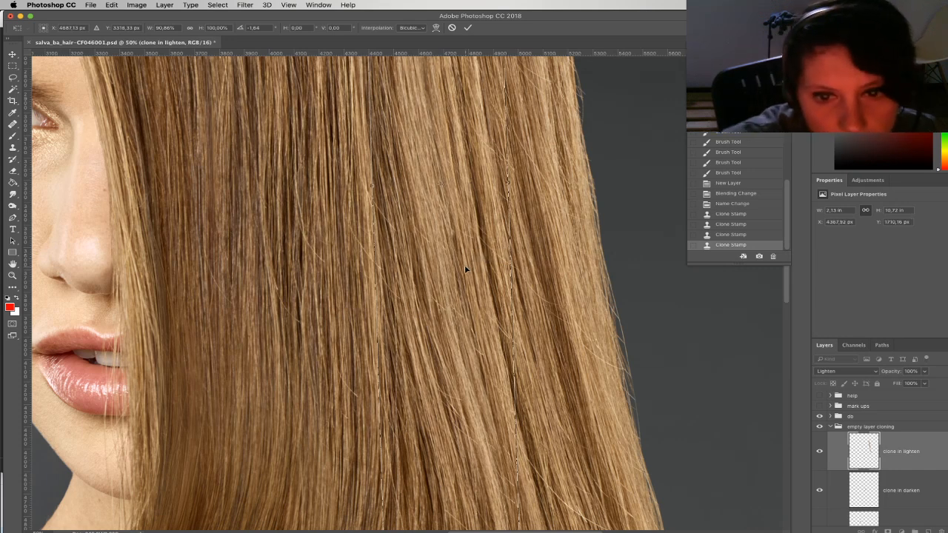
pyautogui.moveTo(486, 197); pyautogui.dragTo(486, 296)
pyautogui.press('Up')
pyautogui.moveTo(491, 218); pyautogui.dragTo(472, 185)
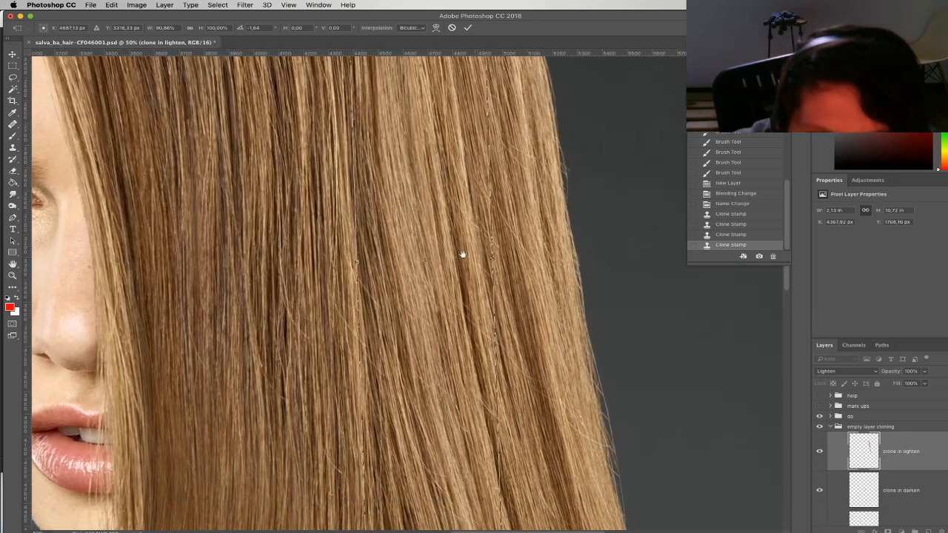
pyautogui.moveTo(470, 322); pyautogui.dragTo(481, 261)
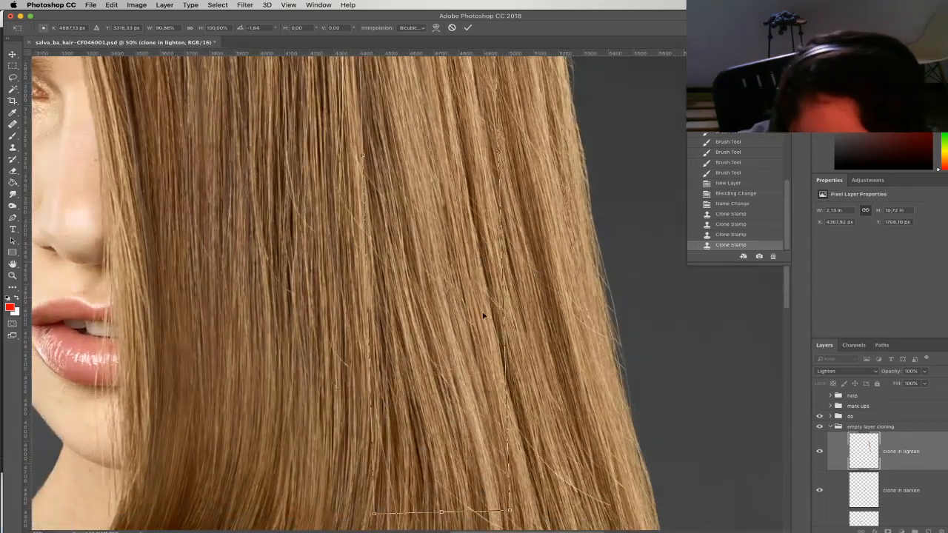
pyautogui.press('Escape')
# Delete the clone in lighten layer and add a fresh empty layer named clone in lighten above clone in darken
pyautogui.moveTo(918, 457); pyautogui.dragTo(938, 530)
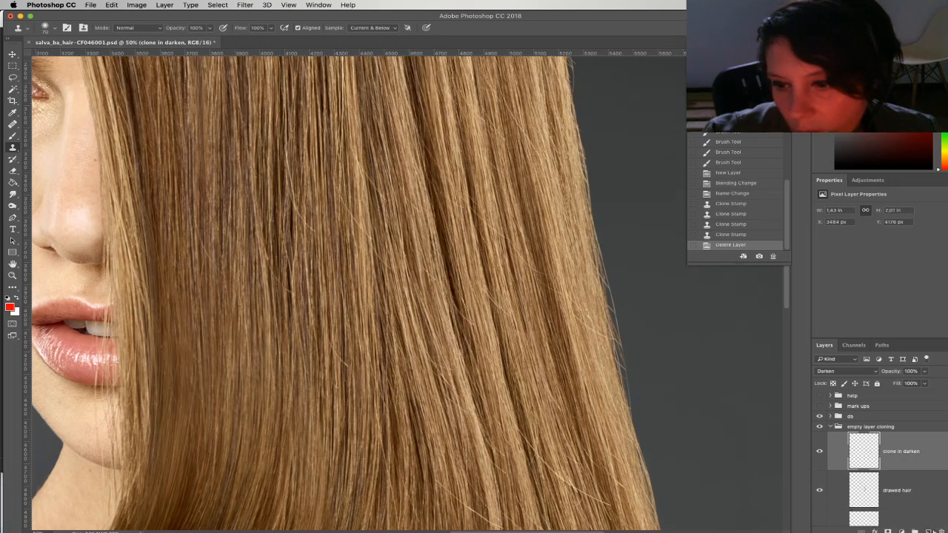
pyautogui.press('super+shift+alt+n')
pyautogui.doubleClick(892, 451)
pyautogui.write('clone in lig')
pyautogui.press('Return')
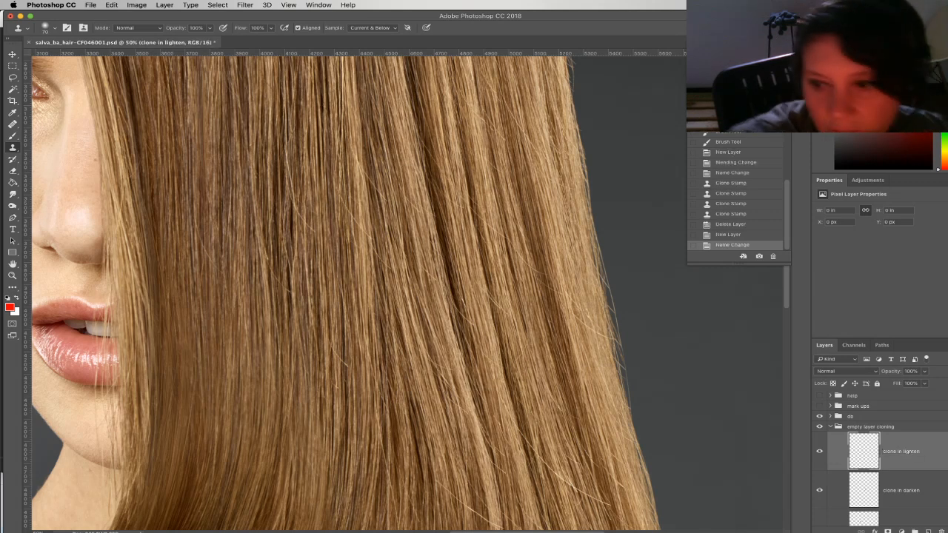
# Reduce the Clone Stamp brush size to 47 px and try cloning hair on the new layer
pyautogui.moveTo(435, 183); pyautogui.dragTo(389, 239)
pyautogui.moveTo(404, 204)
pyautogui.mouseDown()
pyautogui.moveTo(429, 250)
pyautogui.moveTo(456, 227)
pyautogui.mouseUp()
pyautogui.rightClick(392, 203)
pyautogui.press('BackSpace')
pyautogui.press('Return')
pyautogui.click(548, 190)
pyautogui.click(537, 192)
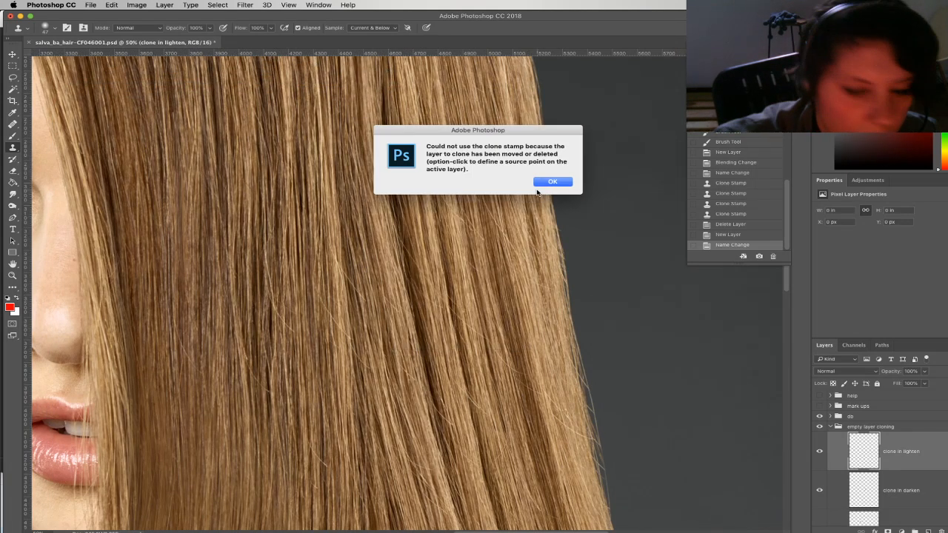
pyautogui.press('Return')
# Sample light hair near the crown and clone it onto clone in lighten as one long strand about 11 in tall
pyautogui.press('super+minus')
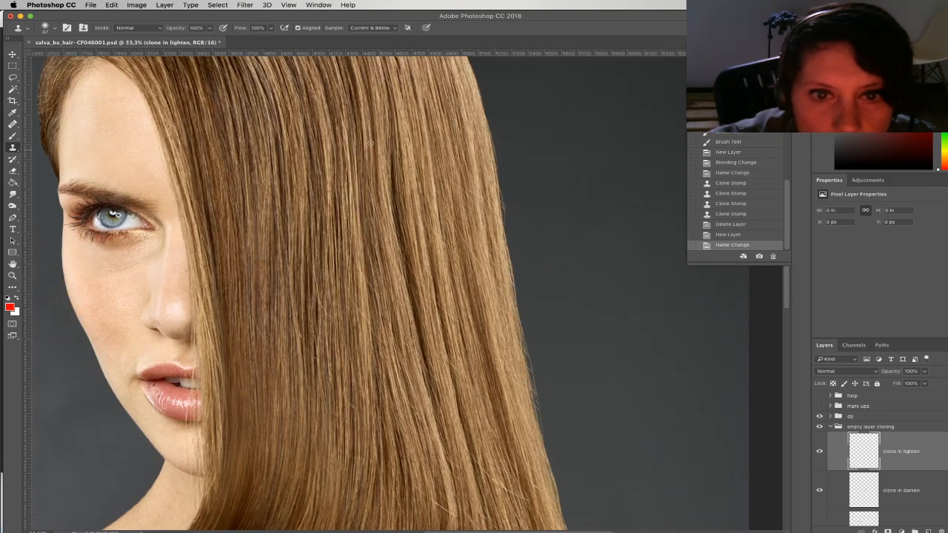
pyautogui.click(339, 78)
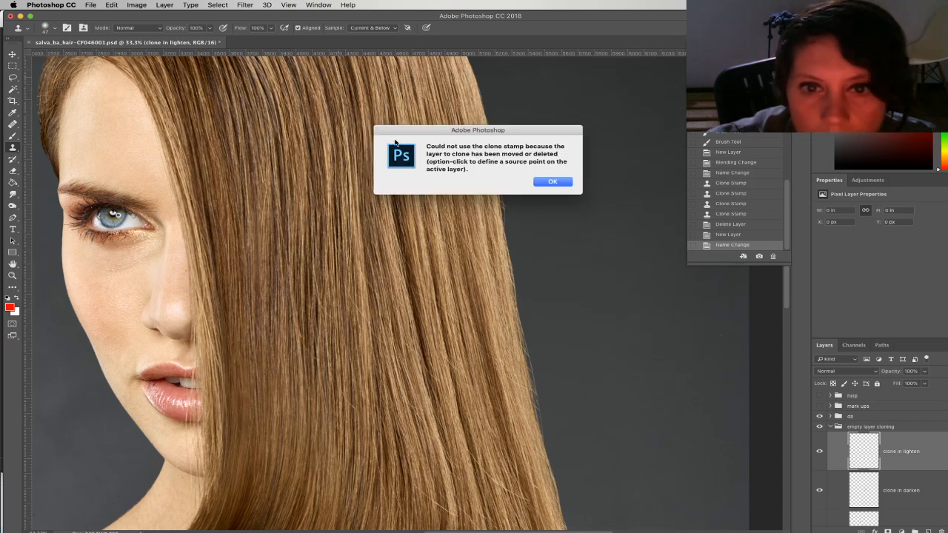
pyautogui.press('Return')
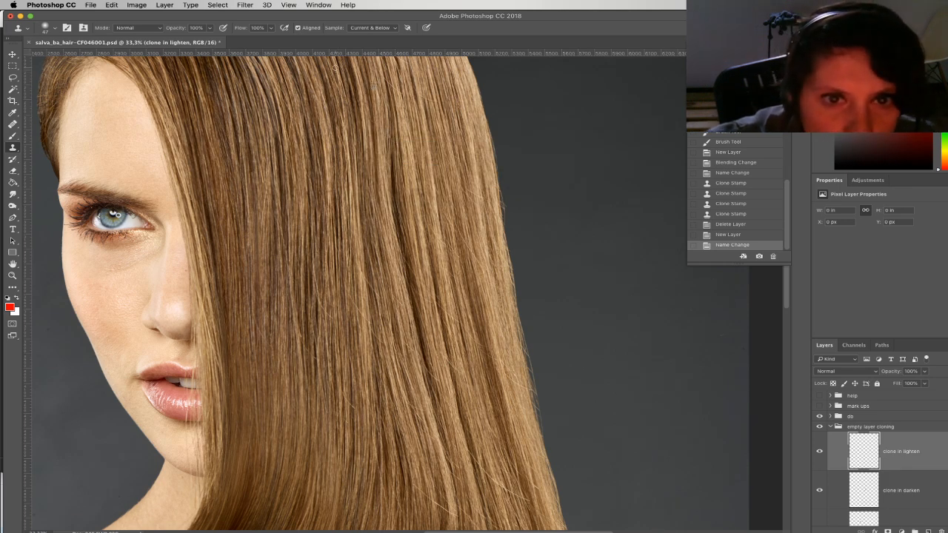
pyautogui.moveTo(384, 67)
pyautogui.mouseDown()
pyautogui.moveTo(393, 114)
pyautogui.moveTo(392, 101)
pyautogui.moveTo(412, 372)
pyautogui.moveTo(428, 466)
pyautogui.moveTo(422, 355)
pyautogui.moveTo(441, 491)
pyautogui.moveTo(420, 408)
pyautogui.moveTo(408, 465)
pyautogui.mouseUp()
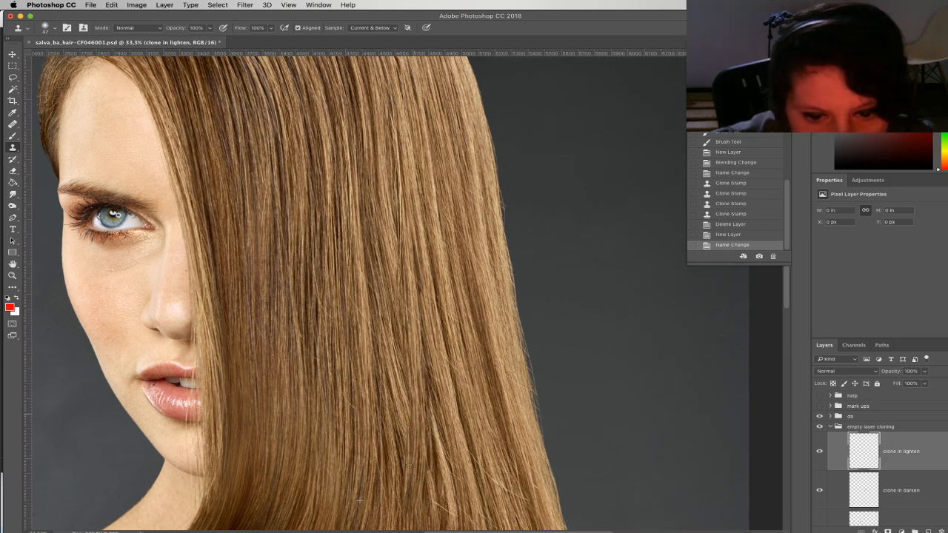
pyautogui.moveTo(412, 509); pyautogui.dragTo(373, 495)
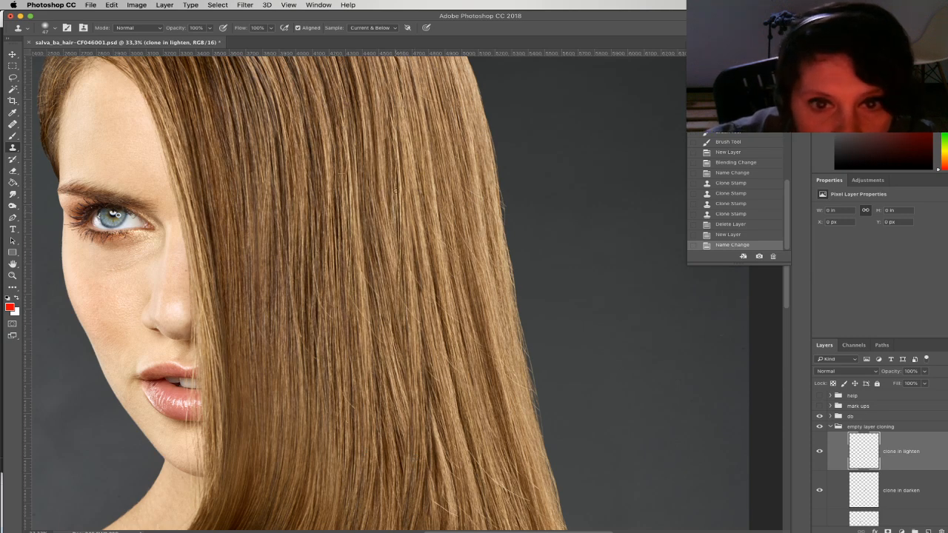
pyautogui.moveTo(378, 71)
pyautogui.mouseDown()
pyautogui.moveTo(378, 61)
pyautogui.moveTo(389, 74)
pyautogui.mouseUp()
# Set the blending mode of the clone in lighten layer to Lighten
pyautogui.click(111, 4)
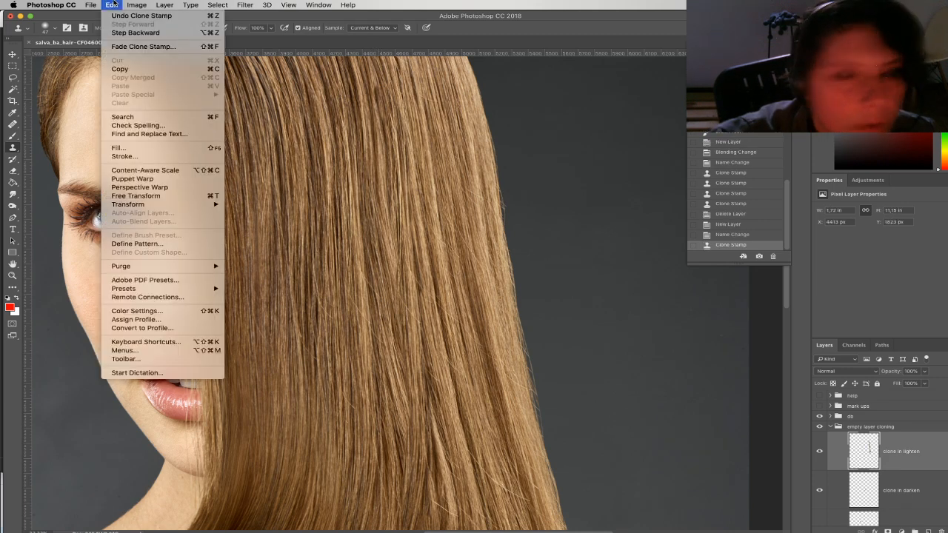
pyautogui.click(112, 4)
pyautogui.click(863, 371)
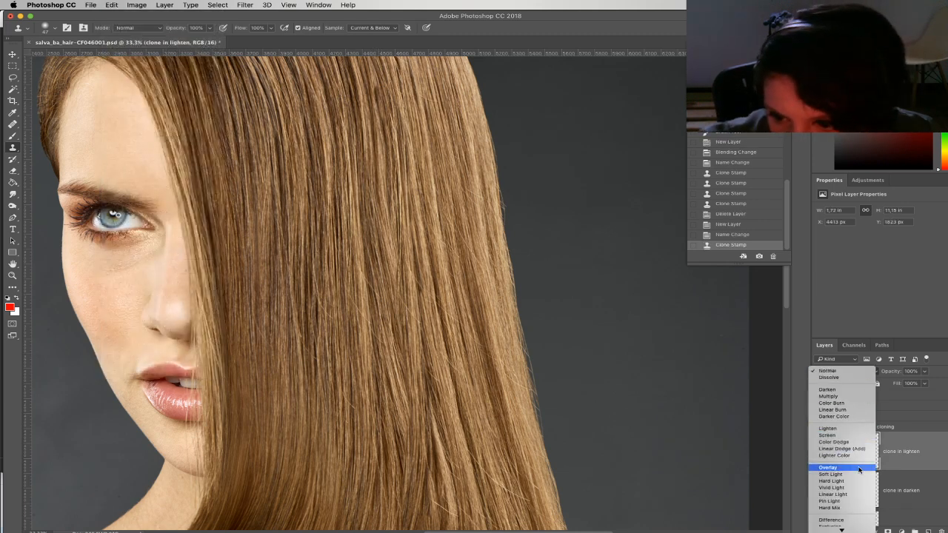
pyautogui.click(861, 429)
# Free-transform the cloned strand, rotating it about -1.9° and shifting it to line up with the surrounding hair
pyautogui.click(111, 4)
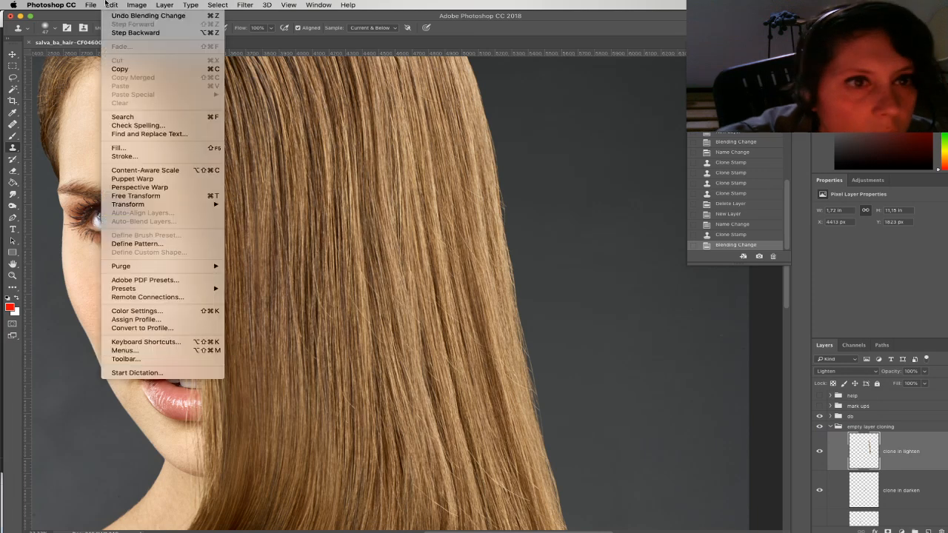
pyautogui.click(122, 196)
pyautogui.moveTo(507, 275); pyautogui.dragTo(504, 248)
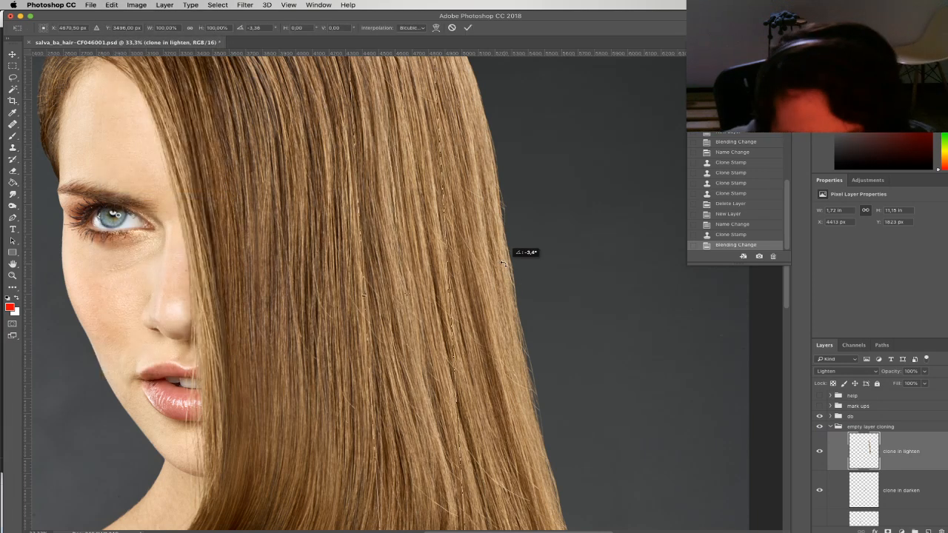
pyautogui.moveTo(438, 433); pyautogui.dragTo(447, 430)
pyautogui.moveTo(494, 298); pyautogui.dragTo(495, 298)
# Warp the lower part of the cloned strand outward, away from the face, to follow the direction of the hair
pyautogui.click(111, 5)
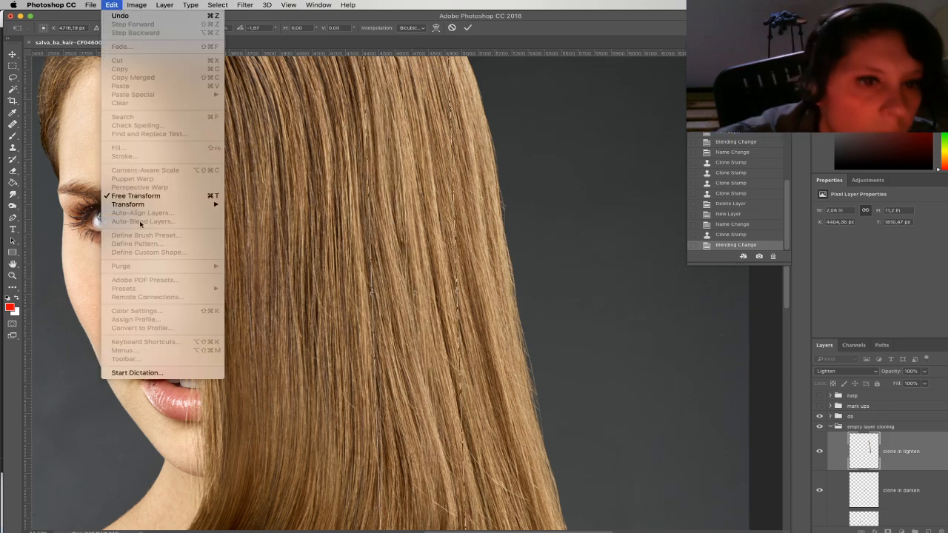
pyautogui.moveTo(219, 207)
pyautogui.click(245, 262)
pyautogui.scroll(-3, 455, 400)
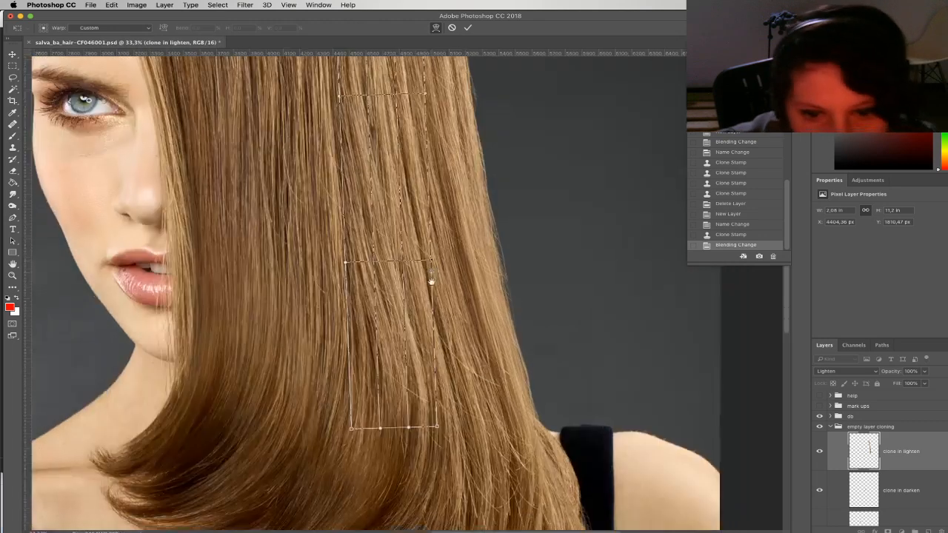
pyautogui.moveTo(438, 432)
pyautogui.mouseDown()
pyautogui.moveTo(452, 429)
pyautogui.moveTo(430, 433)
pyautogui.mouseUp()
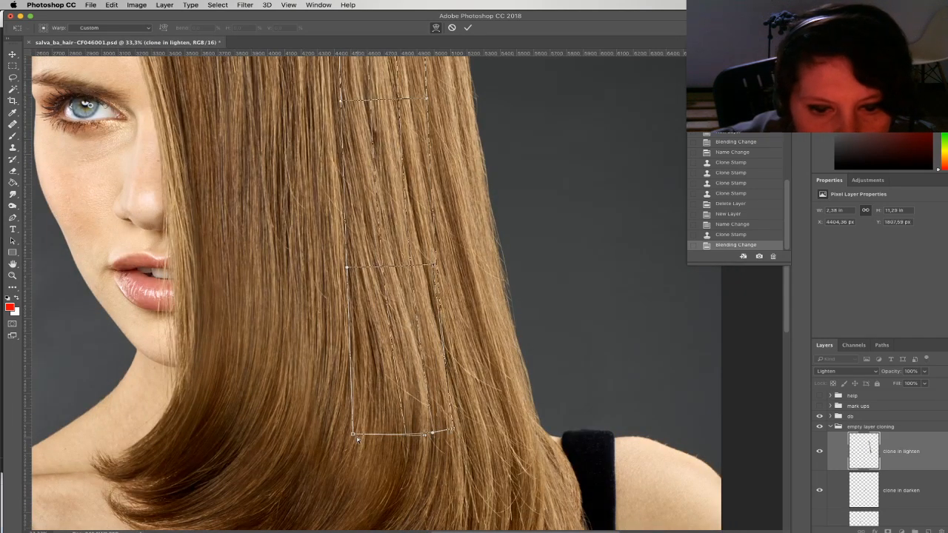
pyautogui.moveTo(354, 434); pyautogui.dragTo(410, 432)
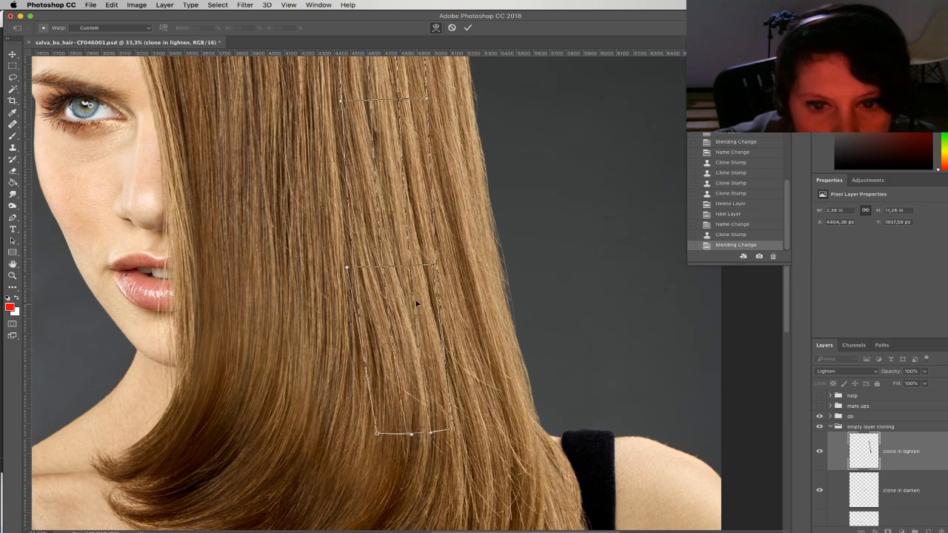
pyautogui.moveTo(413, 268)
pyautogui.mouseDown()
pyautogui.moveTo(404, 273)
pyautogui.moveTo(444, 266)
pyautogui.mouseUp()
pyautogui.moveTo(349, 268); pyautogui.dragTo(372, 266)
# Adjust the warp in the middle and upper parts of the cloned strand and apply the transformation
pyautogui.moveTo(374, 154); pyautogui.dragTo(412, 284)
pyautogui.moveTo(380, 229); pyautogui.dragTo(357, 234)
pyautogui.moveTo(416, 232)
pyautogui.mouseDown()
pyautogui.moveTo(403, 234)
pyautogui.moveTo(448, 231)
pyautogui.mouseUp()
pyautogui.scroll(5, 441, 189)
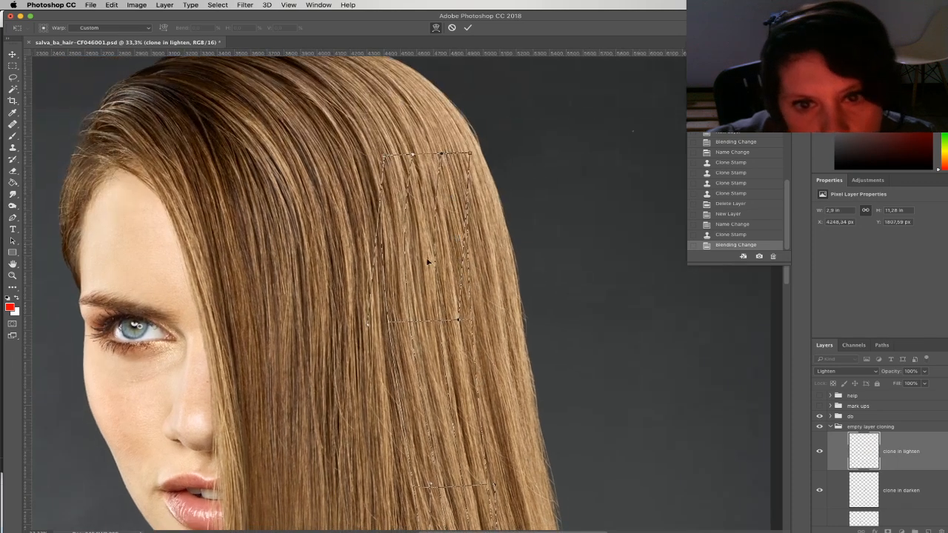
pyautogui.moveTo(461, 155); pyautogui.dragTo(472, 152)
pyautogui.scroll(-10, 475, 306)
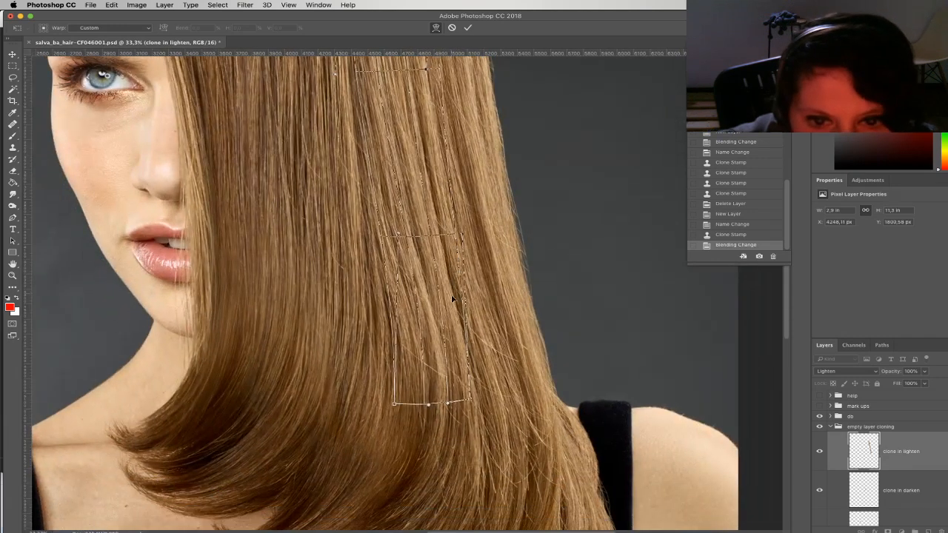
pyautogui.press('Return')
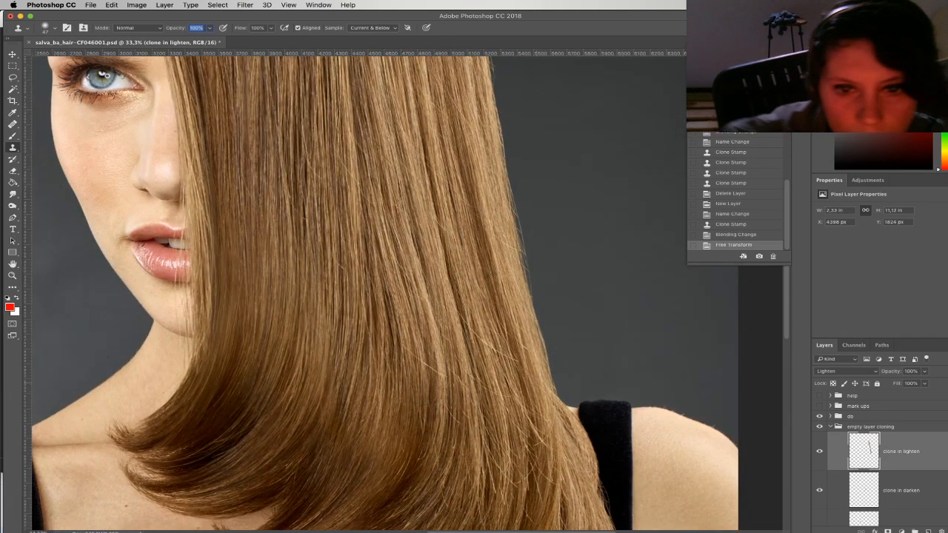
# Compare the hair with the clone in lighten layer hidden and shown, and inspect the lower hair lengths at 66.7% zoom
pyautogui.press('s')
pyautogui.scroll(4, 677, 411)
pyautogui.click(824, 454)
pyautogui.click(824, 454)
pyautogui.click(824, 455)
pyautogui.click(824, 455)
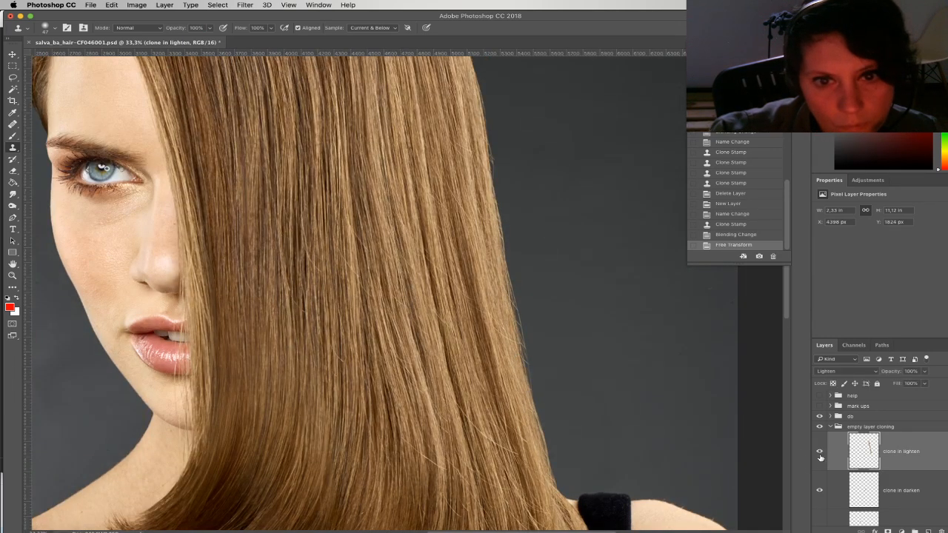
pyautogui.click(13, 277)
pyautogui.click(432, 374)
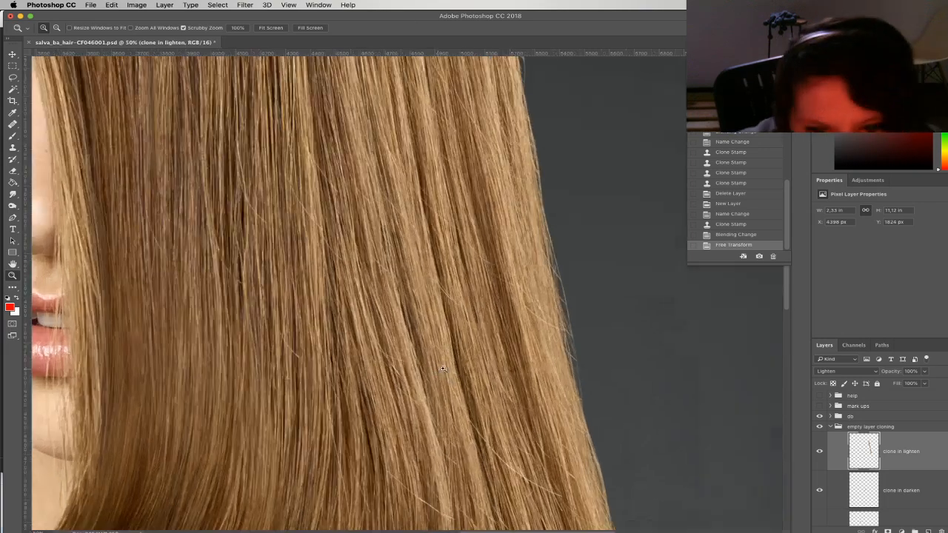
pyautogui.click(432, 374)
pyautogui.moveTo(478, 409); pyautogui.dragTo(461, 318)
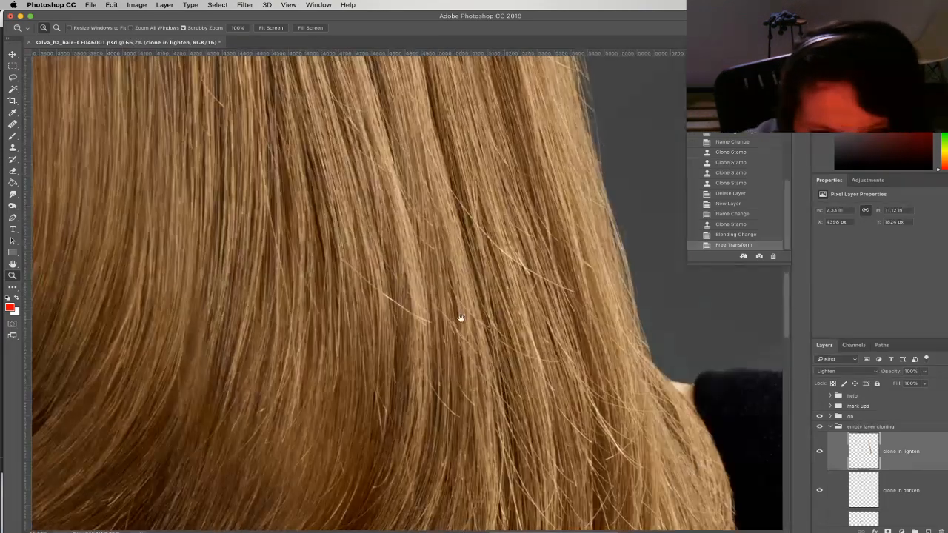
# Partly erase the lower part of the cloned strand on the clone in lighten layer with a smaller soft eraser at 50% opacity
pyautogui.click(821, 453)
pyautogui.click(821, 453)
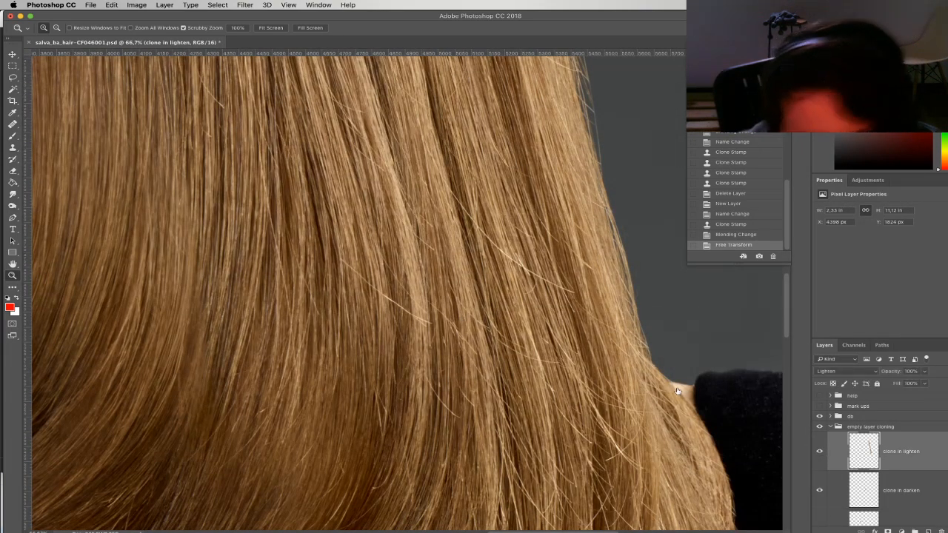
pyautogui.press('e')
pyautogui.rightClick(391, 344)
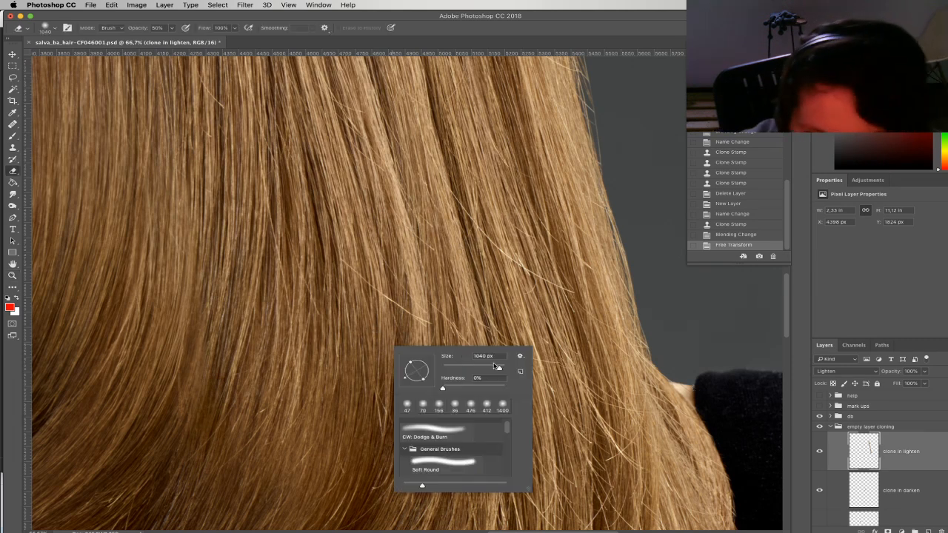
pyautogui.moveTo(341, 233)
pyautogui.mouseDown()
pyautogui.moveTo(385, 271)
pyautogui.moveTo(407, 311)
pyautogui.mouseUp()
pyautogui.press('super+z')
pyautogui.press('super+z')
pyautogui.click(376, 254)
# Examine the cloned strand from the lower lengths up toward the crown at 66.7% zoom for blending with the surrounding hair
pyautogui.moveTo(453, 271); pyautogui.dragTo(462, 376)
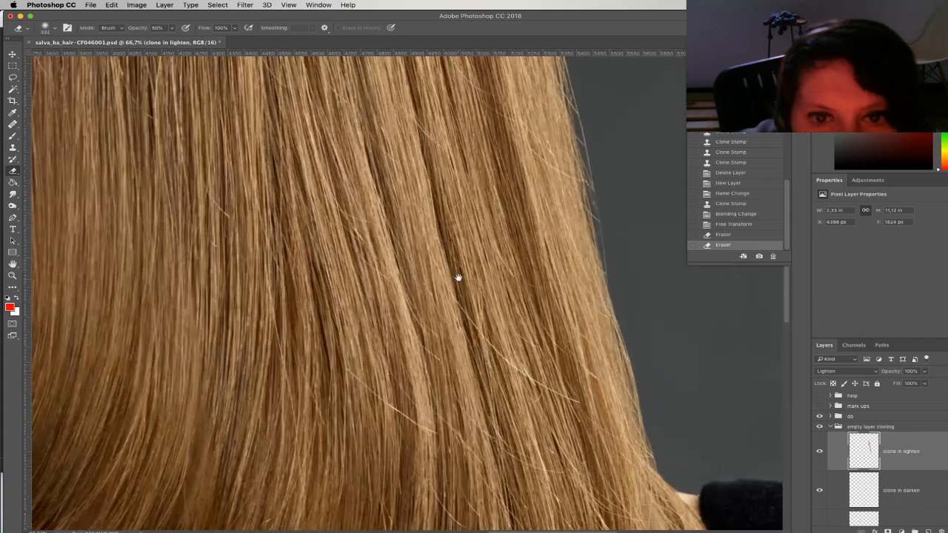
pyautogui.moveTo(446, 222); pyautogui.dragTo(478, 322)
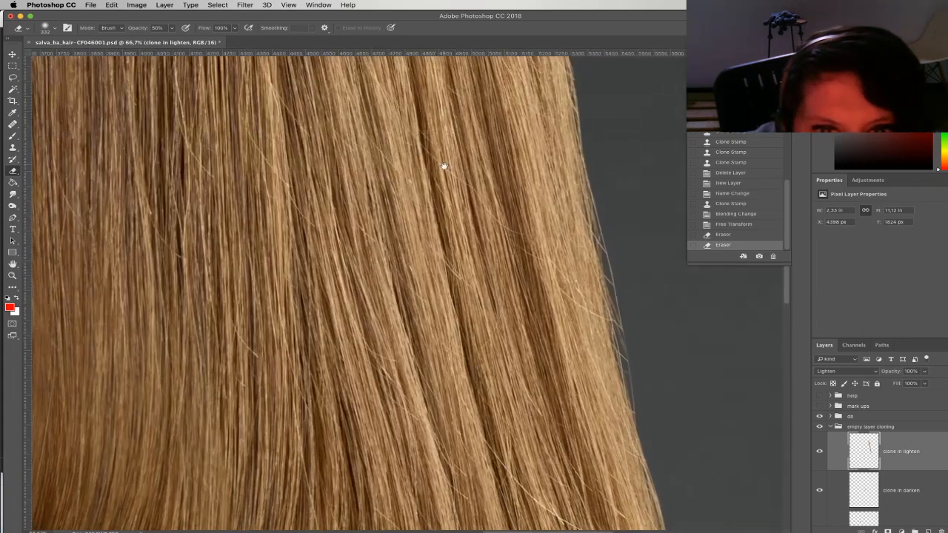
pyautogui.moveTo(444, 165); pyautogui.dragTo(466, 260)
pyautogui.moveTo(433, 142); pyautogui.dragTo(470, 318)
pyautogui.moveTo(441, 189); pyautogui.dragTo(460, 293)
pyautogui.moveTo(437, 141); pyautogui.dragTo(478, 351)
pyautogui.moveTo(462, 174); pyautogui.dragTo(478, 313)
pyautogui.moveTo(525, 437); pyautogui.dragTo(445, 180)
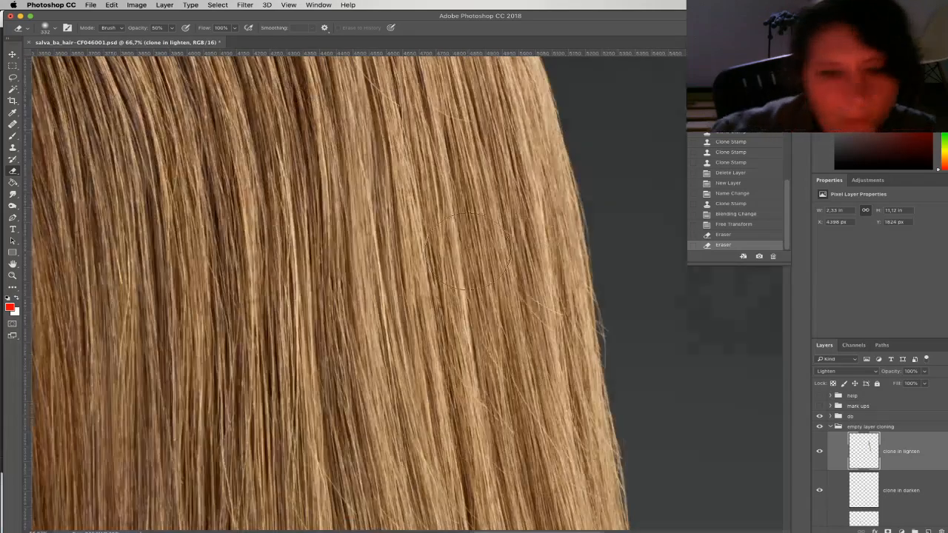
# Compare the whole hairstyle with the empty layer cloning group hidden and shown at 12.5% zoom
pyautogui.press('super+minus')
pyautogui.press('super+minus')
pyautogui.press('super+minus')
pyautogui.press('super+minus')
pyautogui.press('super+minus')
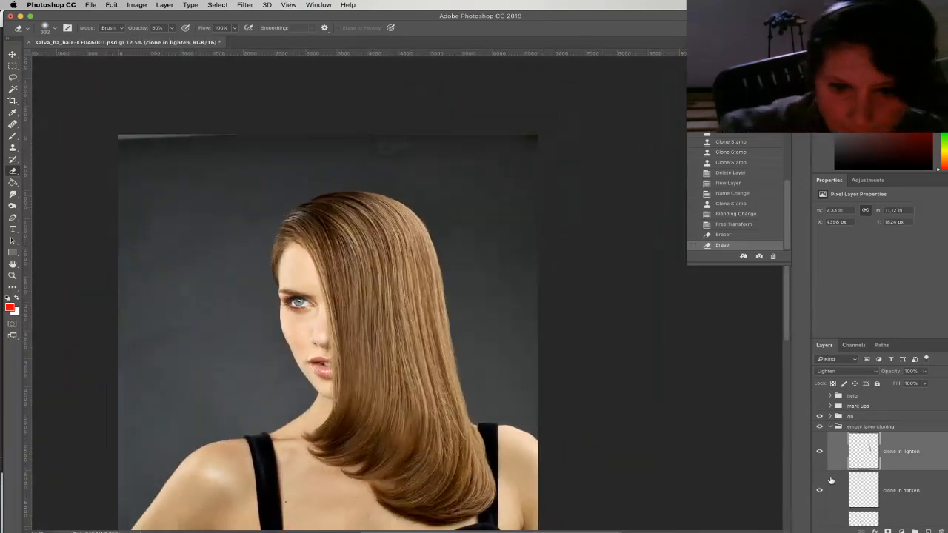
pyautogui.click(820, 426)
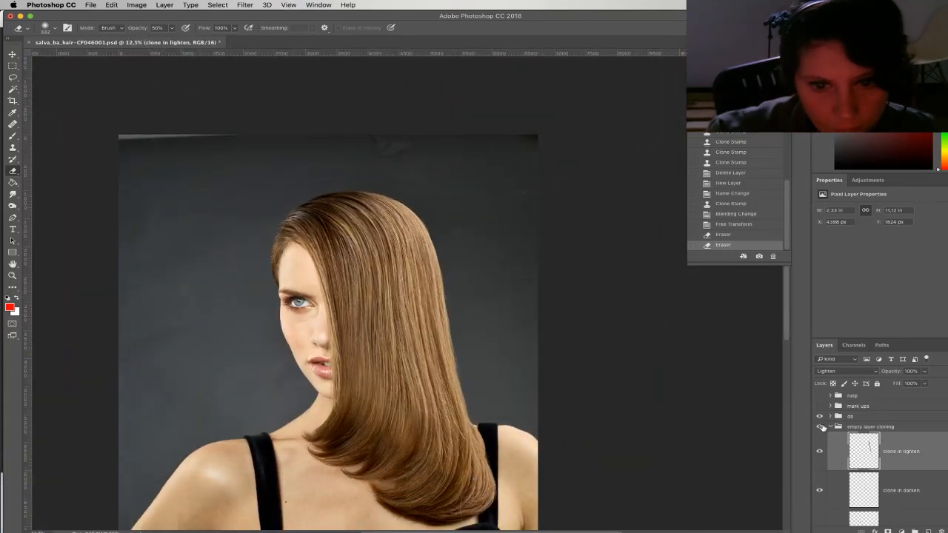
pyautogui.click(820, 427)
pyautogui.click(820, 426)
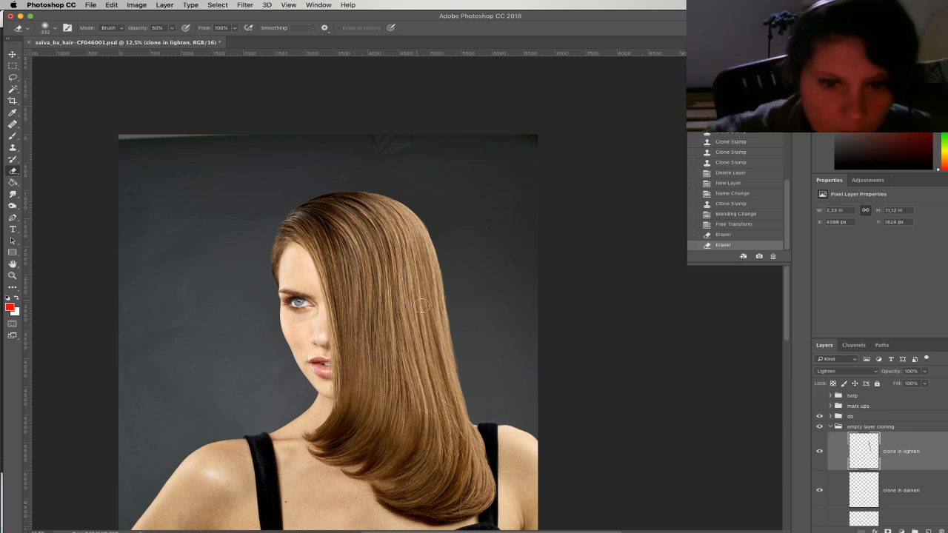
# Set the eraser opacity to 20% and lightly erase the cloned strand in the upper and middle hair
pyautogui.press('2')
pyautogui.moveTo(389, 234); pyautogui.dragTo(415, 336)
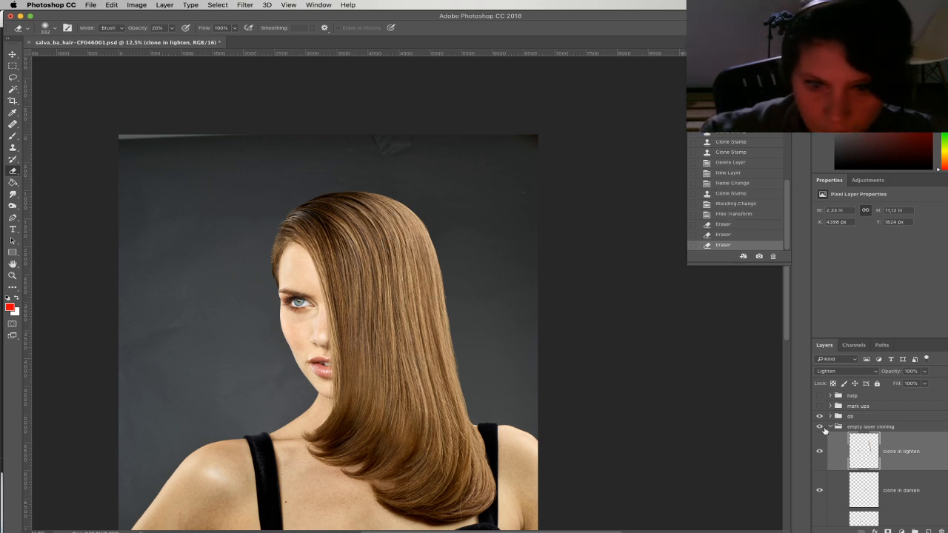
pyautogui.click(824, 428)
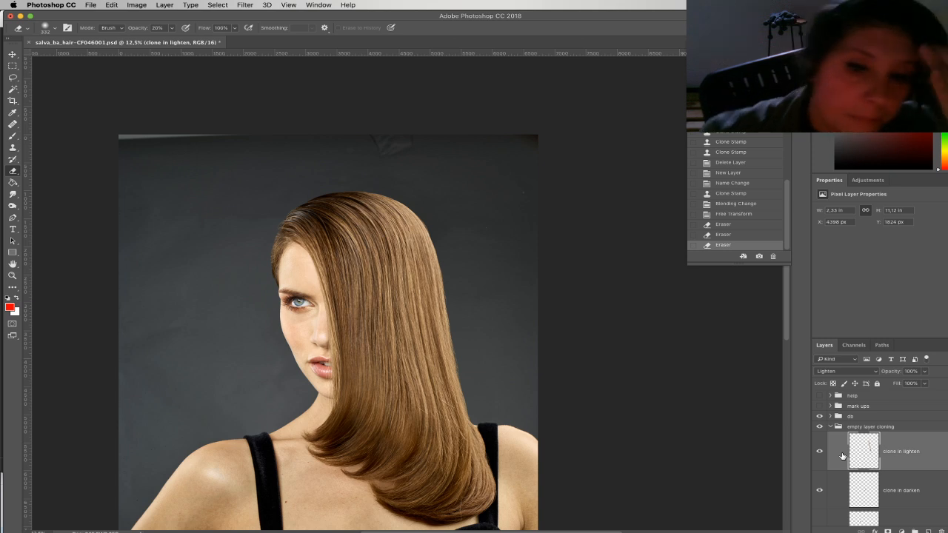
# Show the help group for a black-and-white view and select the Curves 4 adjustment inside the dodge and burn group
pyautogui.click(12, 275)
pyautogui.click(452, 313)
pyautogui.click(451, 314)
pyautogui.moveTo(473, 275); pyautogui.dragTo(517, 257)
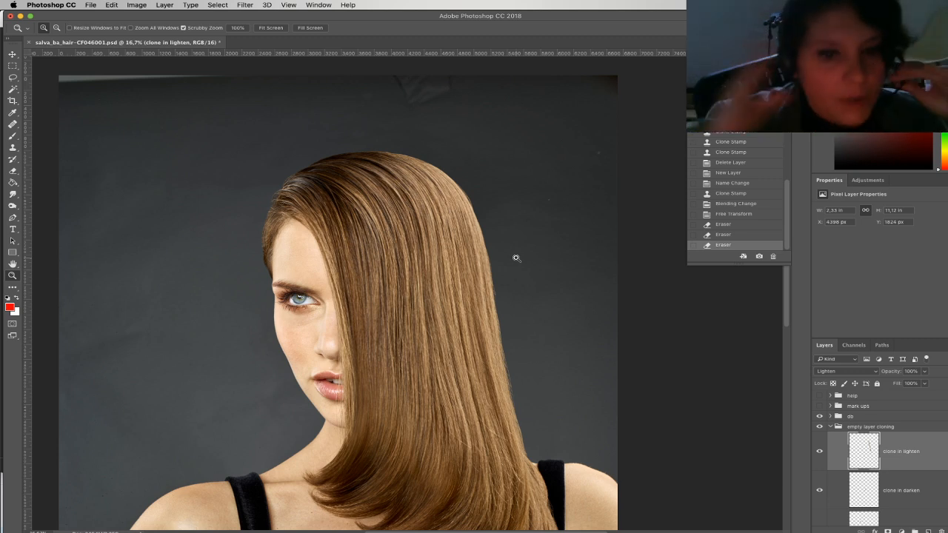
pyautogui.click(830, 428)
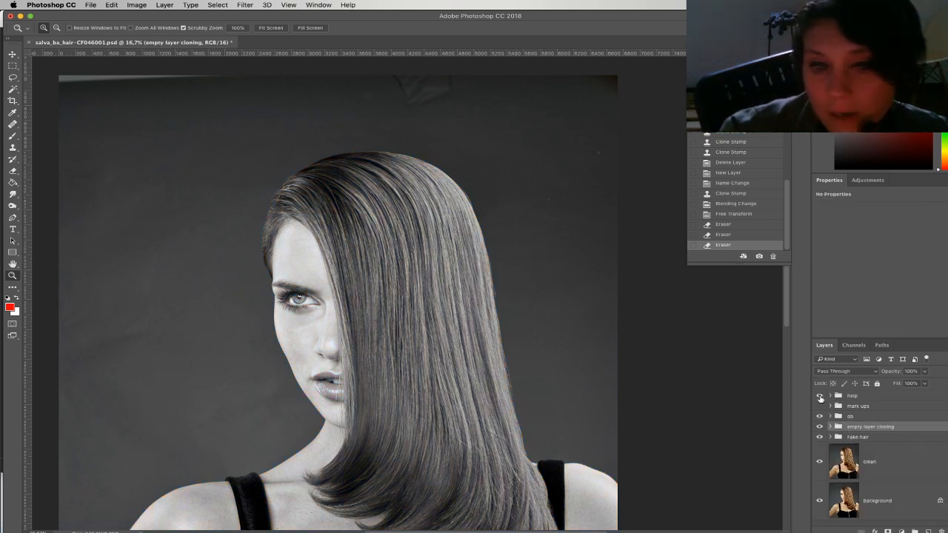
pyautogui.click(830, 417)
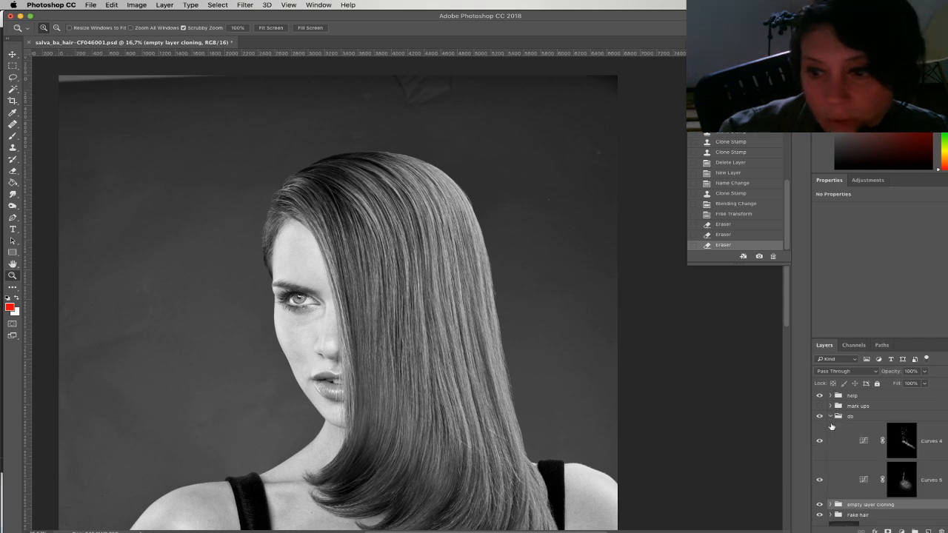
pyautogui.click(900, 444)
pyautogui.click(872, 448)
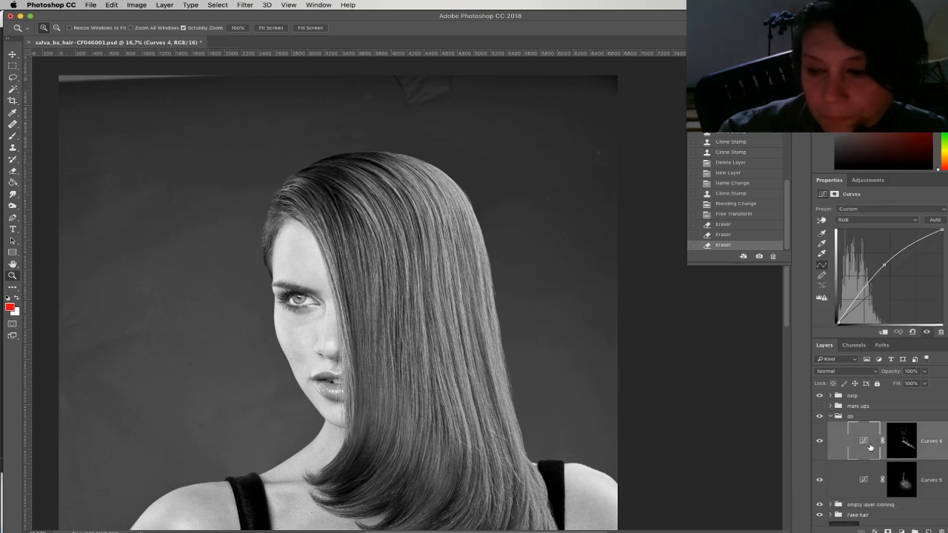
# Show the face in full-screen mode and lower the midtones of the help group's Curves 3 adjustment to darken the preview
pyautogui.moveTo(312, 331); pyautogui.dragTo(374, 340)
pyautogui.moveTo(395, 323); pyautogui.dragTo(516, 295)
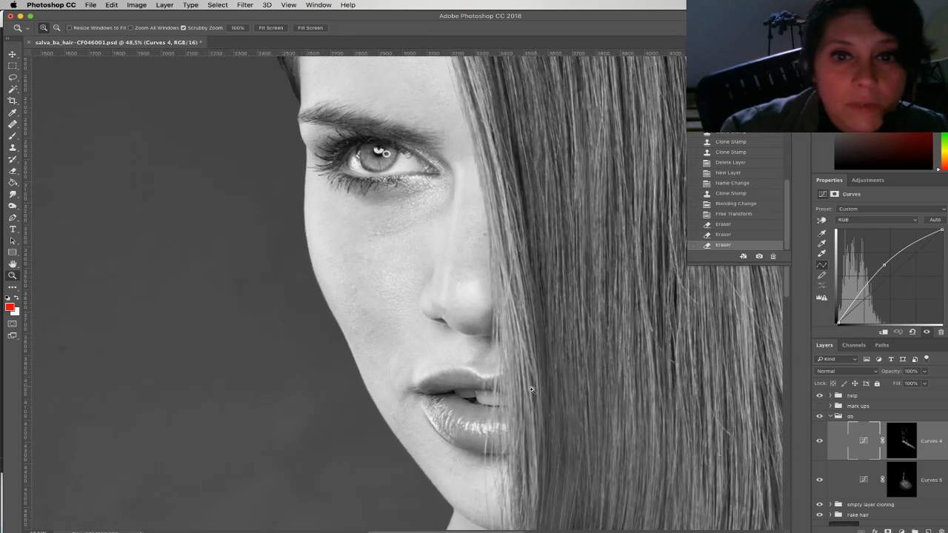
pyautogui.press('f')
pyautogui.moveTo(381, 180); pyautogui.dragTo(410, 217)
pyautogui.moveTo(537, 268); pyautogui.dragTo(509, 326)
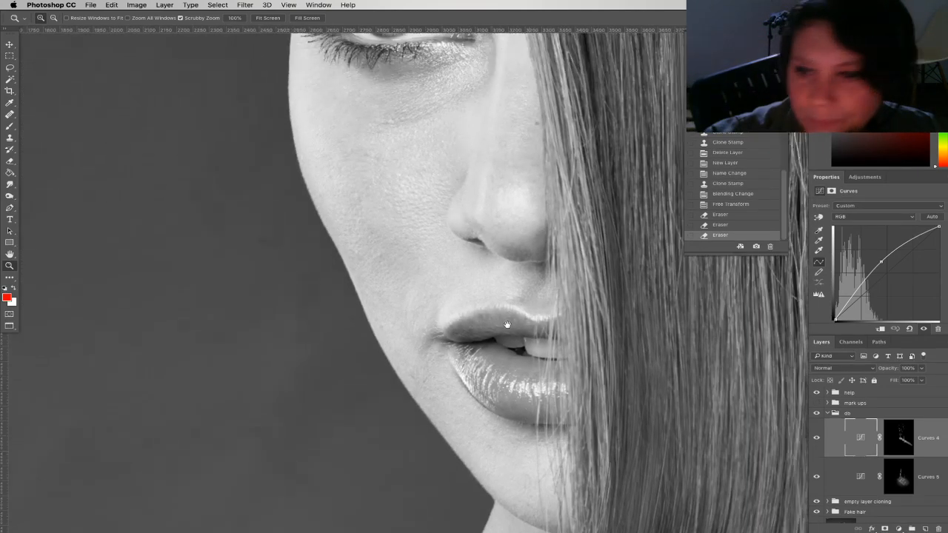
pyautogui.click(828, 394)
pyautogui.click(861, 417)
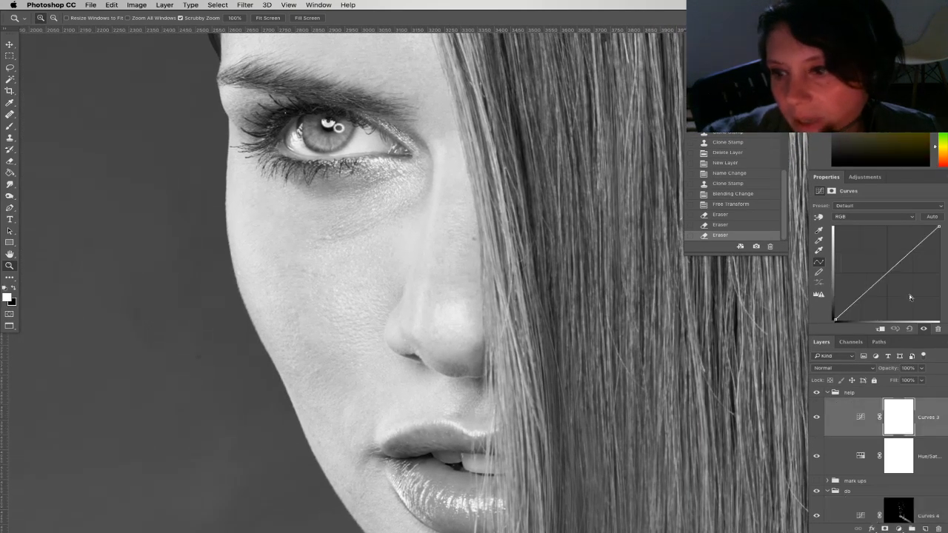
pyautogui.moveTo(880, 285); pyautogui.dragTo(886, 292)
# Move the Curves 5 layer above Curves 4 in the dodge and burn group and select the Curves 4 mask
pyautogui.click(897, 508)
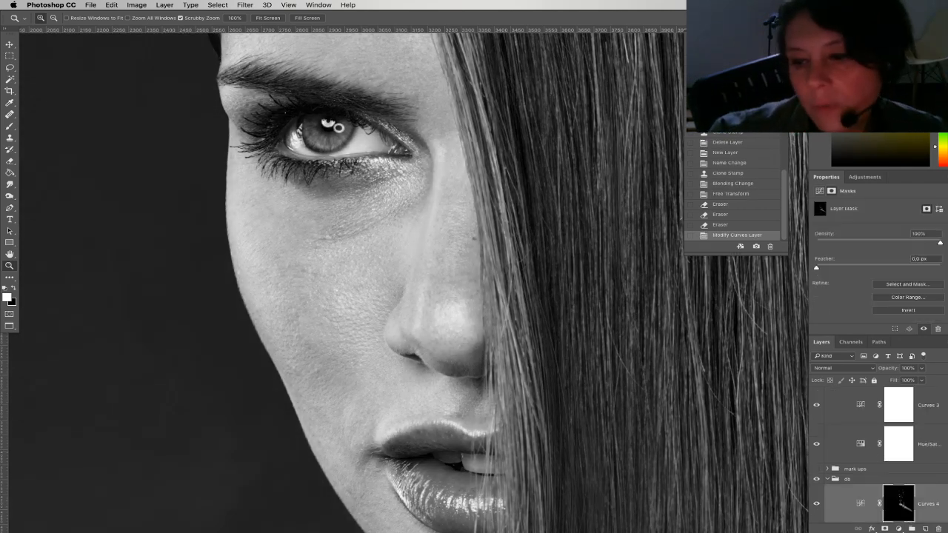
pyautogui.scroll(-1, 918, 482)
pyautogui.click(900, 498)
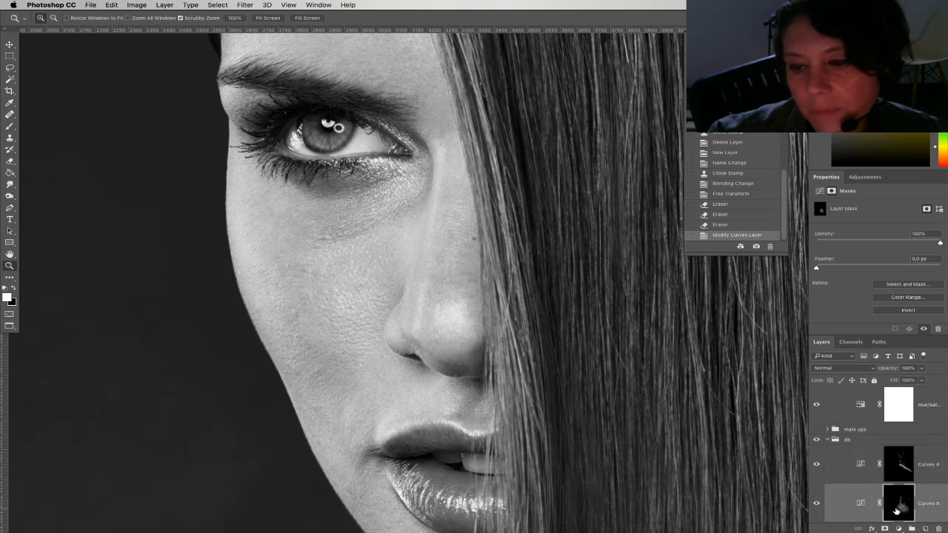
pyautogui.click(861, 503)
pyautogui.click(901, 504)
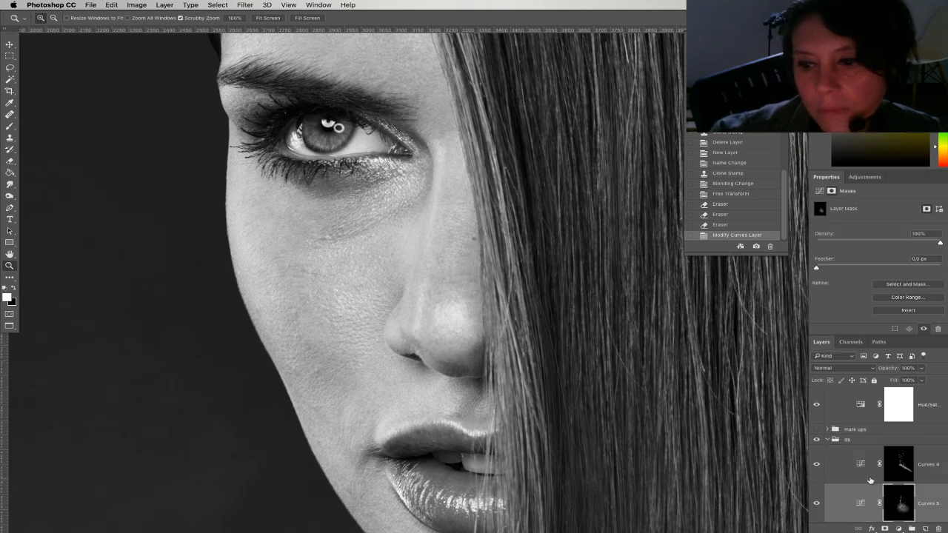
pyautogui.moveTo(866, 503); pyautogui.dragTo(864, 456)
pyautogui.click(899, 511)
pyautogui.click(858, 504)
pyautogui.click(894, 509)
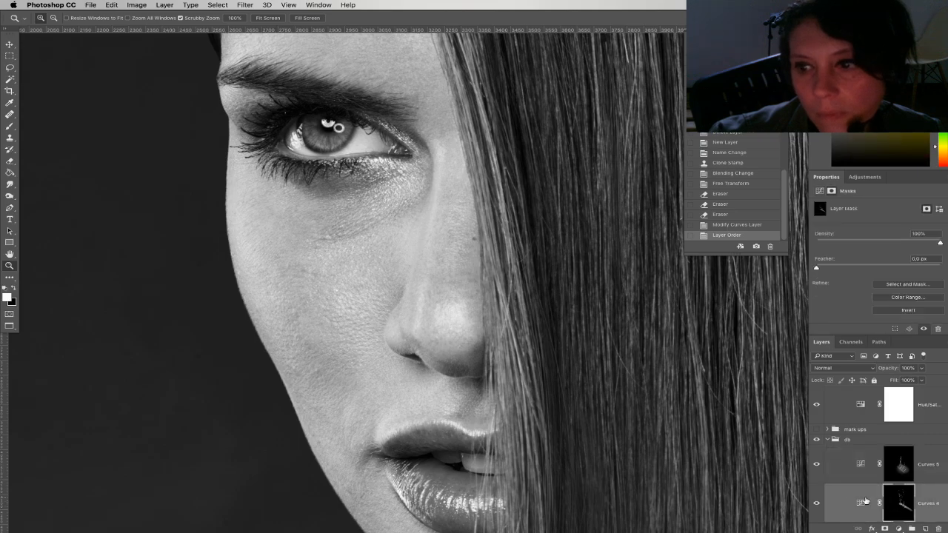
# Lighten the fine dark line beneath the eye by dabbing white on the Curves 4 mask with the 6 px Dodge & Burn brush
pyautogui.press('r')
pyautogui.moveTo(316, 257)
pyautogui.mouseDown()
pyautogui.moveTo(340, 363)
pyautogui.moveTo(412, 426)
pyautogui.moveTo(339, 189)
pyautogui.moveTo(414, 202)
pyautogui.moveTo(345, 275)
pyautogui.moveTo(296, 265)
pyautogui.moveTo(486, 275)
pyautogui.moveTo(401, 224)
pyautogui.moveTo(356, 285)
pyautogui.mouseUp()
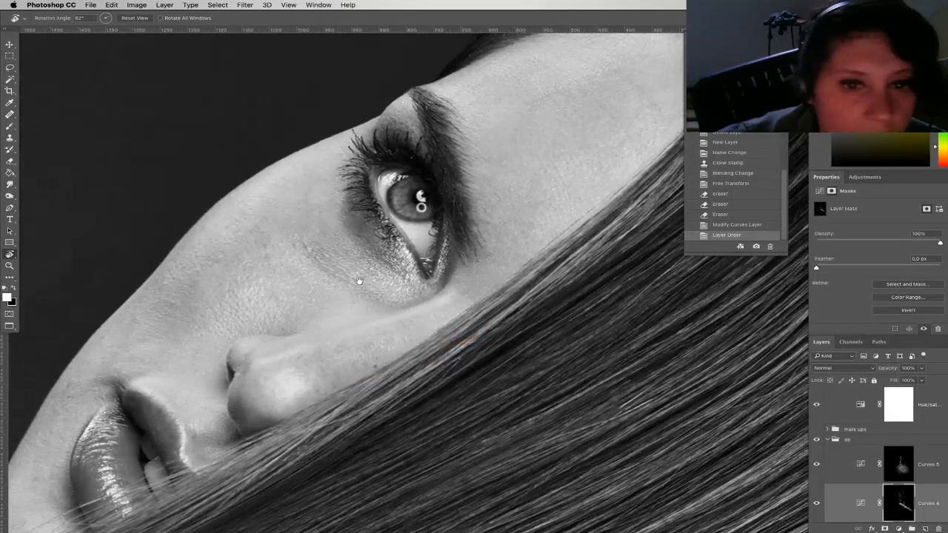
pyautogui.press('b')
pyautogui.rightClick(344, 283)
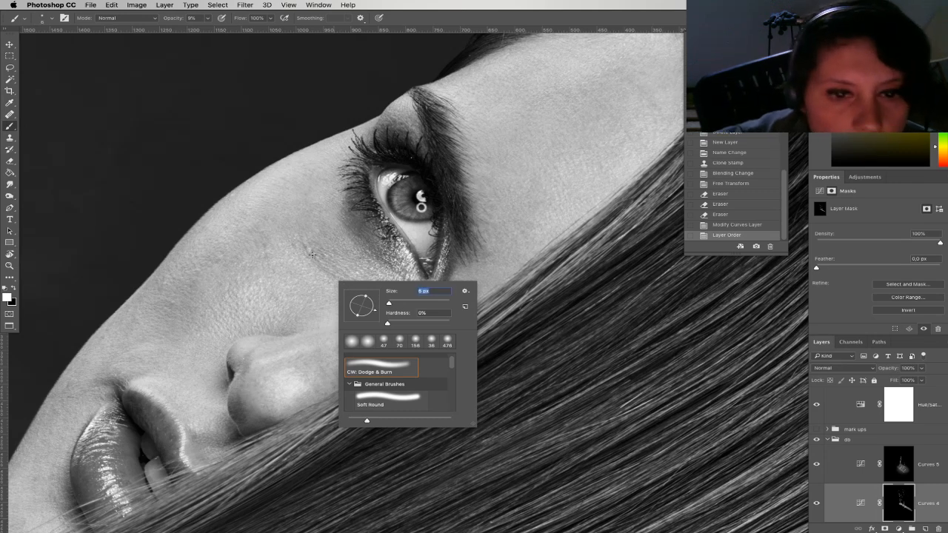
pyautogui.press('Return')
pyautogui.click(315, 256)
pyautogui.click(317, 262)
pyautogui.click(319, 263)
pyautogui.click(320, 263)
pyautogui.click(319, 261)
pyautogui.click(315, 258)
pyautogui.click(312, 256)
pyautogui.click(307, 251)
pyautogui.click(307, 251)
pyautogui.click(309, 252)
pyautogui.click(310, 252)
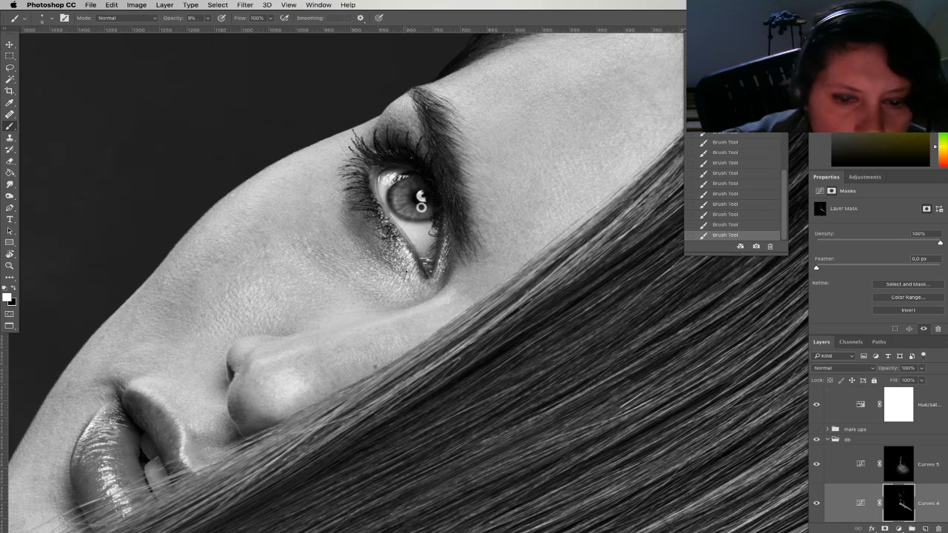
# Enlarge the Dodge & Burn brush and lighten the uneven dark patches on the cheek on the Curves 4 mask
pyautogui.moveTo(358, 292); pyautogui.dragTo(399, 283)
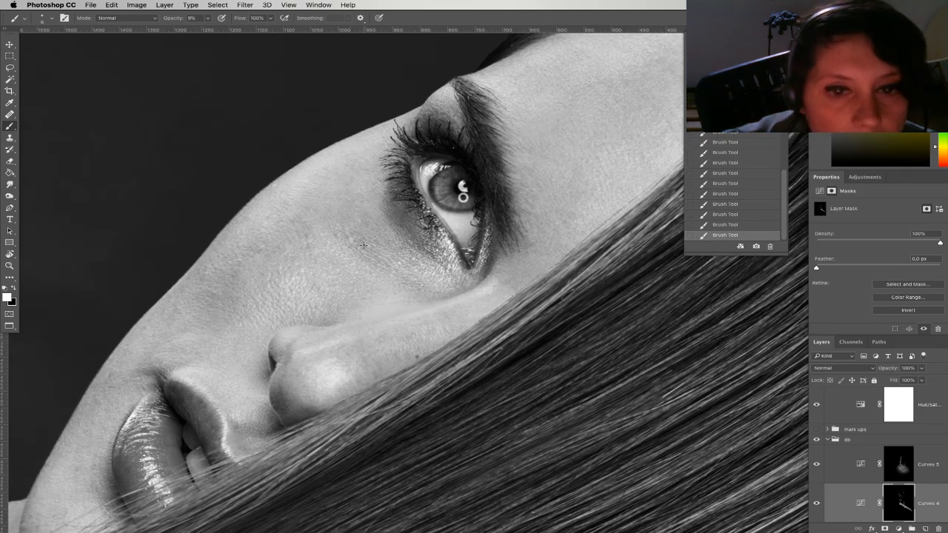
pyautogui.rightClick(357, 272)
pyautogui.moveTo(458, 278); pyautogui.dragTo(434, 278)
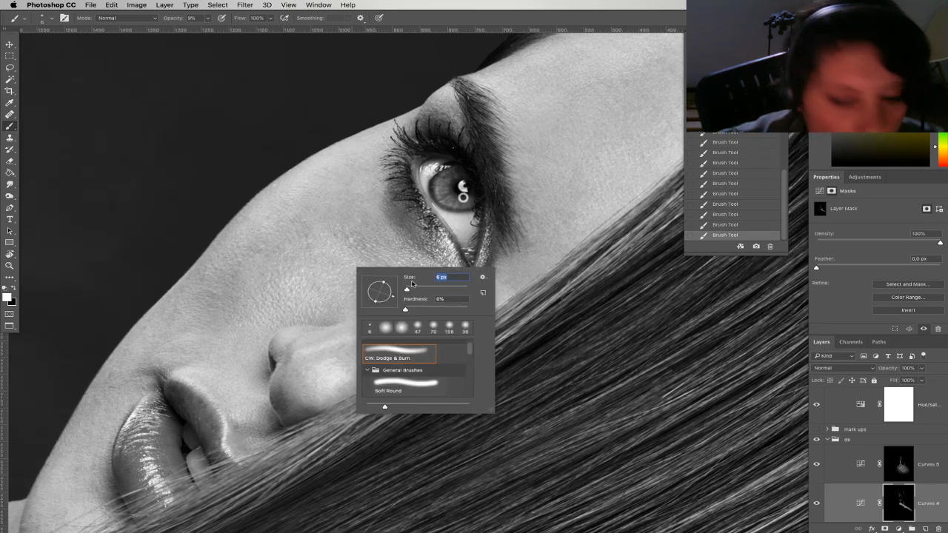
pyautogui.write('7')
pyautogui.press('Return')
pyautogui.press('Up')
pyautogui.press('Up')
pyautogui.press('Up')
pyautogui.press('Return')
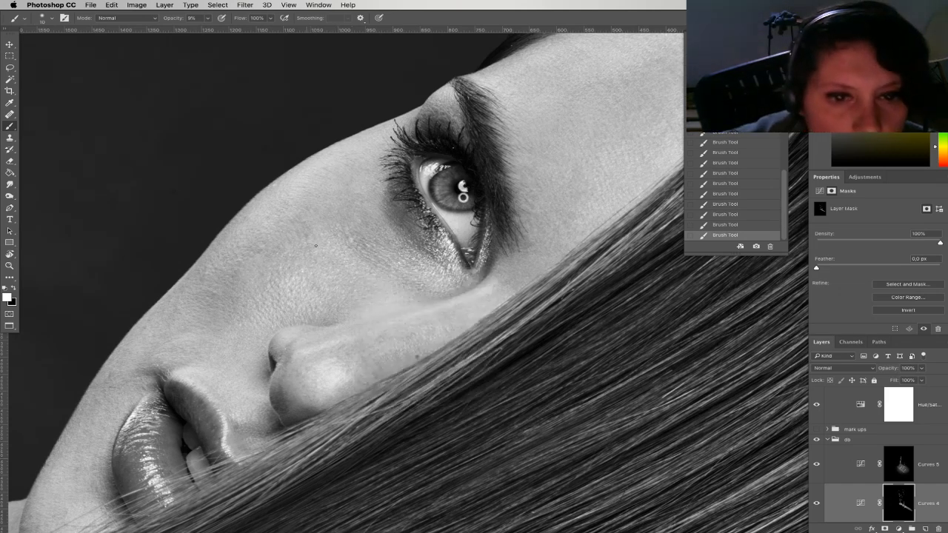
pyautogui.moveTo(306, 238); pyautogui.dragTo(345, 249)
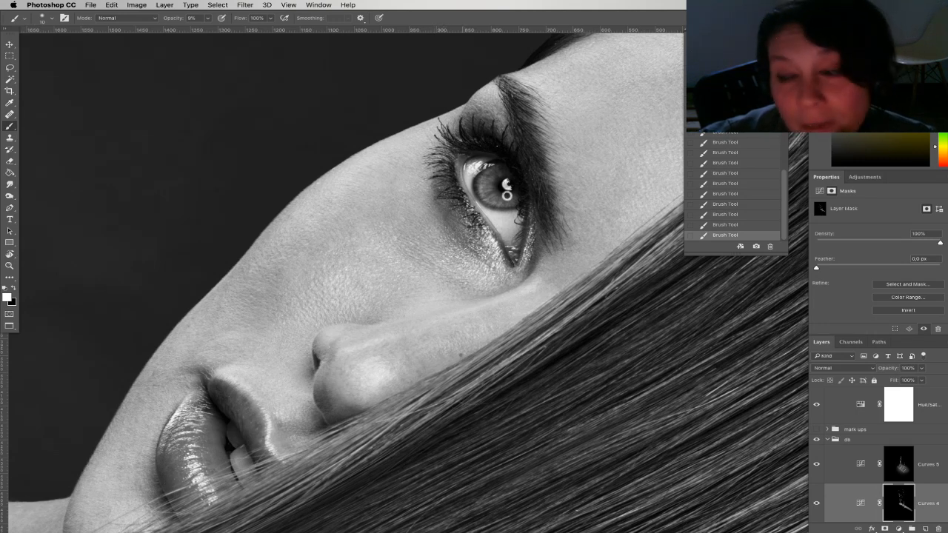
pyautogui.moveTo(476, 251); pyautogui.dragTo(469, 248)
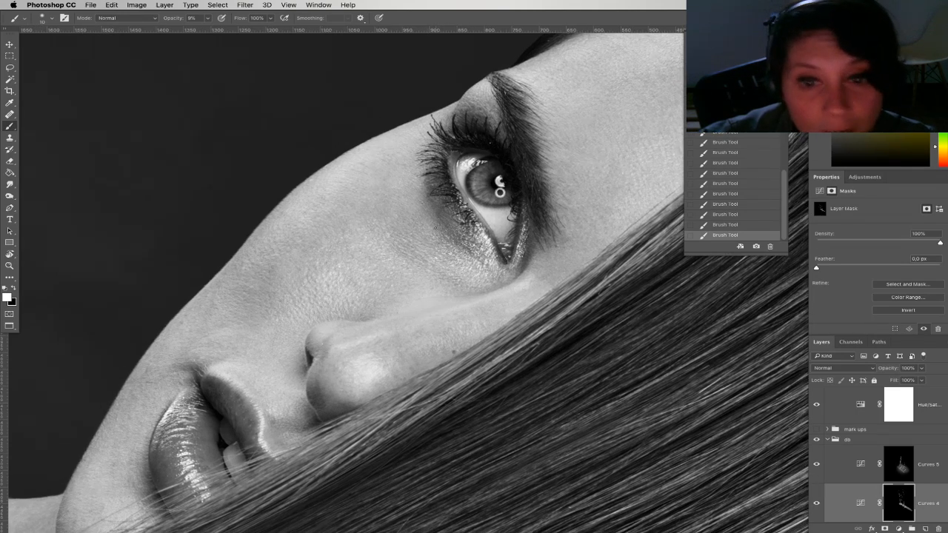
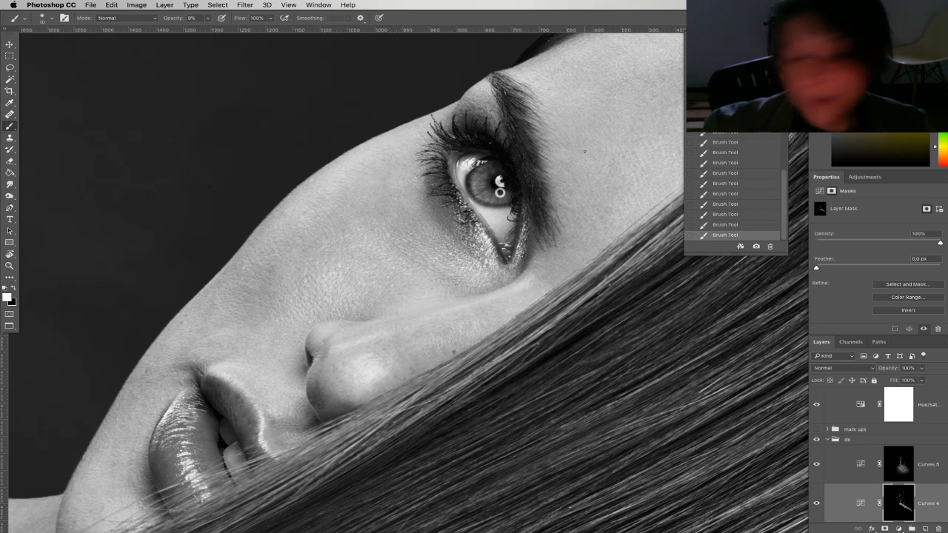
# Examine the dodged skin around the eye and cheek up close and in the whole black-and-white portrait
pyautogui.moveTo(519, 277); pyautogui.dragTo(561, 229)
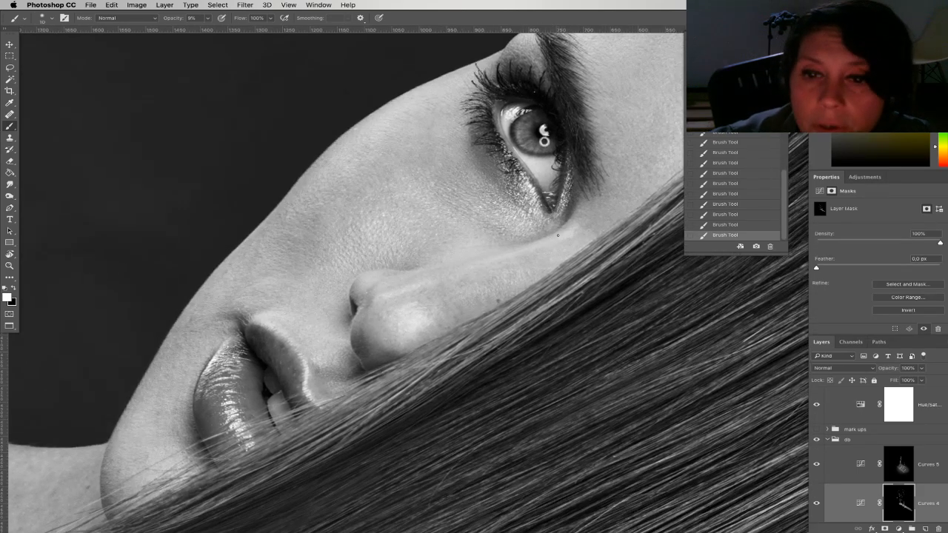
pyautogui.moveTo(602, 202); pyautogui.dragTo(554, 235)
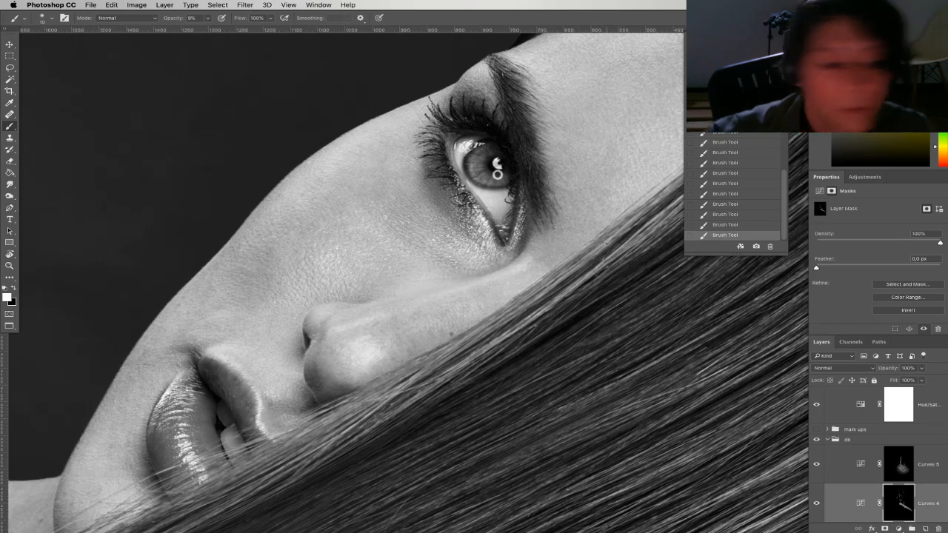
pyautogui.press('Escape')
pyautogui.hotkey('ctrl', '-')
pyautogui.hotkey('ctrl', '-')
pyautogui.hotkey('ctrl', '-')
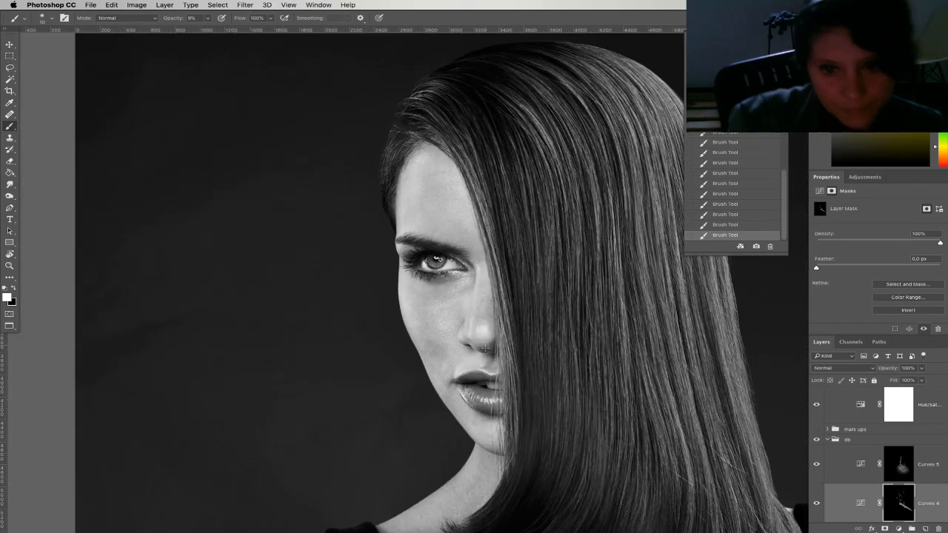
pyautogui.moveTo(468, 360); pyautogui.dragTo(460, 320)
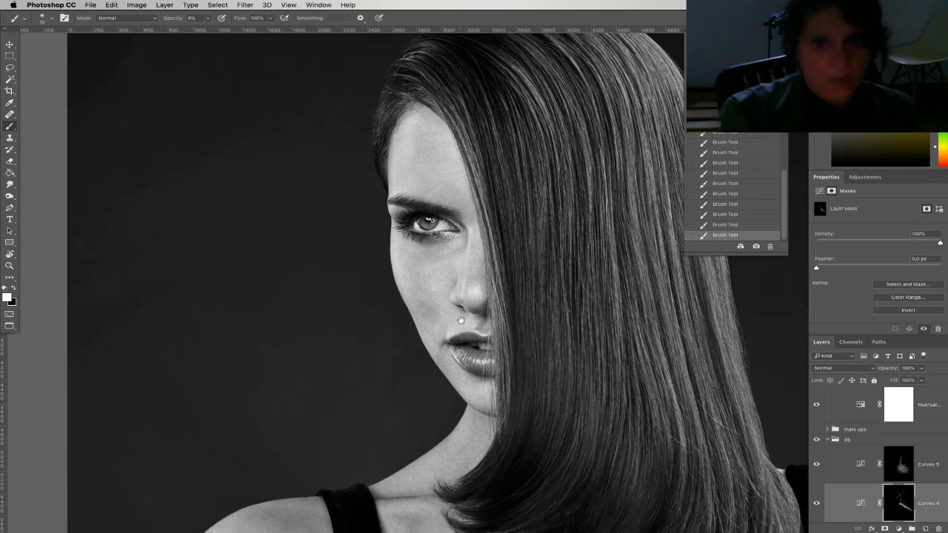
pyautogui.press('super+minus')
pyautogui.press('super+minus')
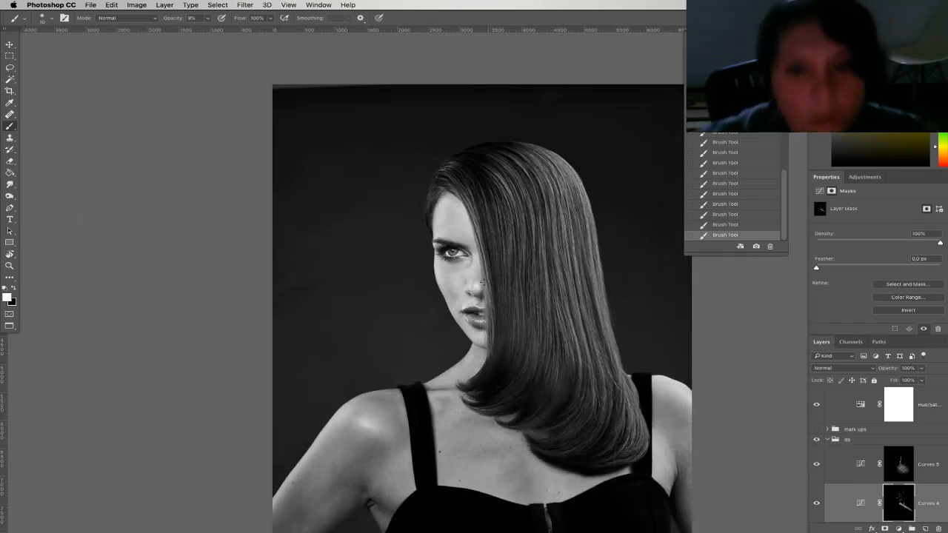
# Enlarge the Dodge & Burn brush to 97 px
pyautogui.rightClick(468, 317)
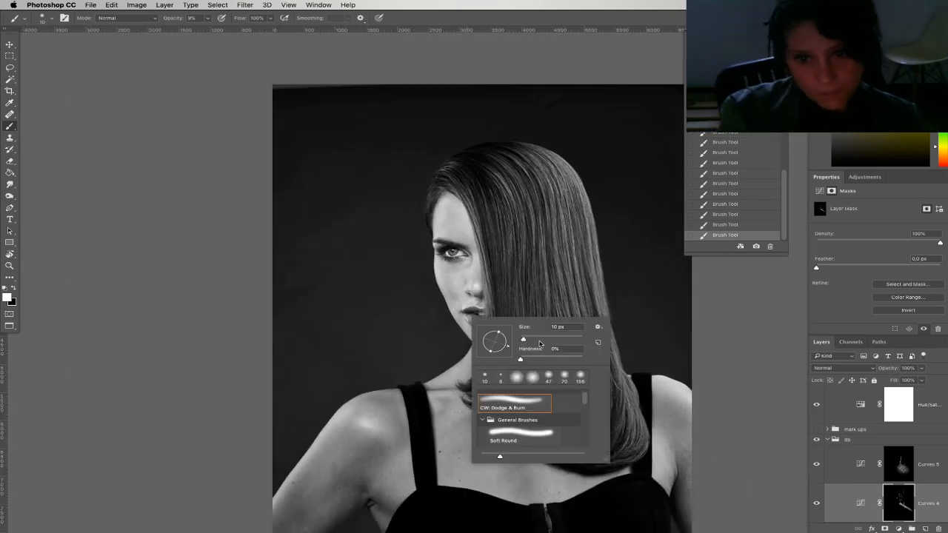
pyautogui.click(541, 338)
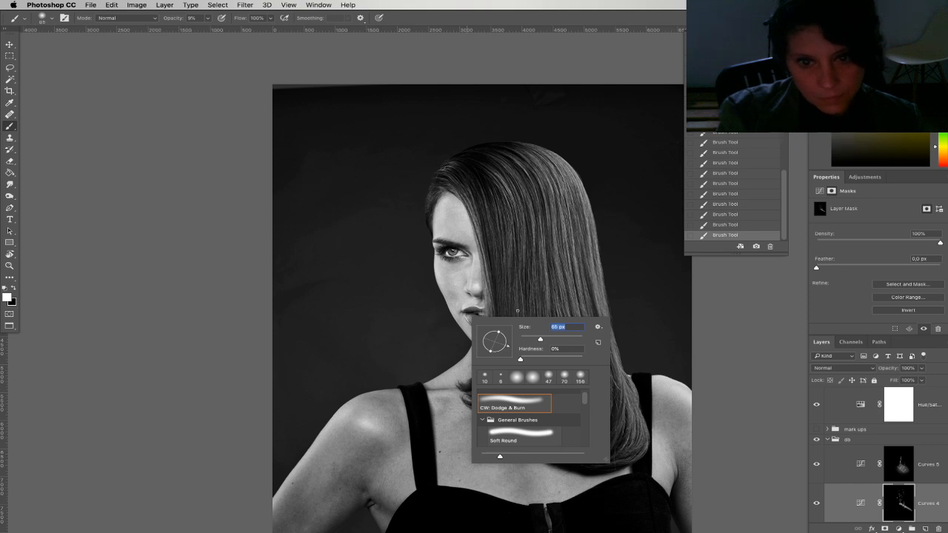
pyautogui.moveTo(533, 329); pyautogui.dragTo(533, 325)
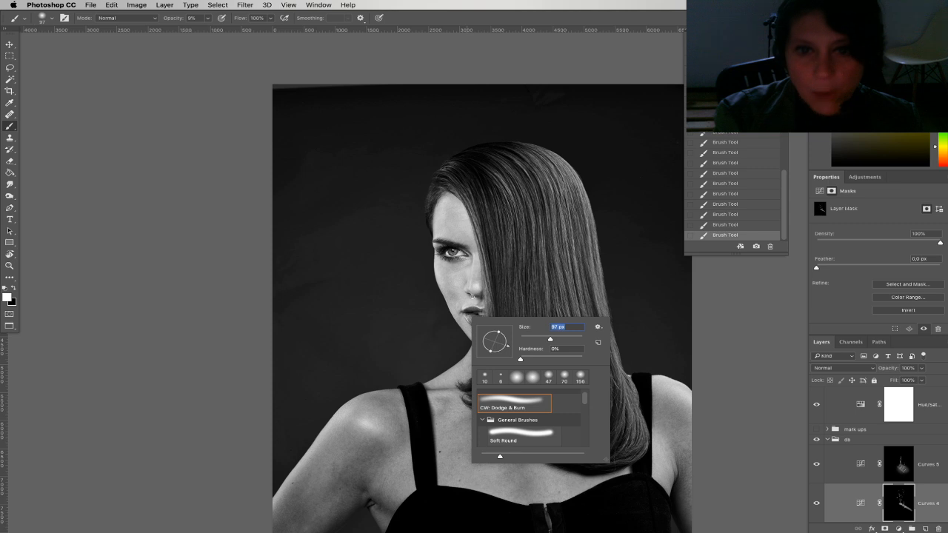
# Compare the portrait with the dodge and burn group and the help group each hidden and shown, keeping the Curves 4 mask selected
pyautogui.click(873, 440)
pyautogui.click(817, 440)
pyautogui.click(818, 440)
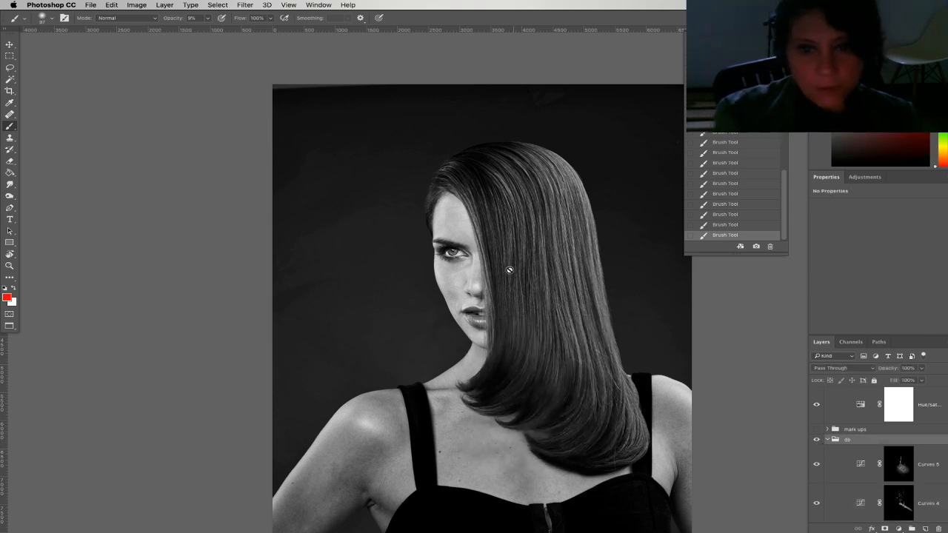
pyautogui.click(861, 473)
pyautogui.click(902, 507)
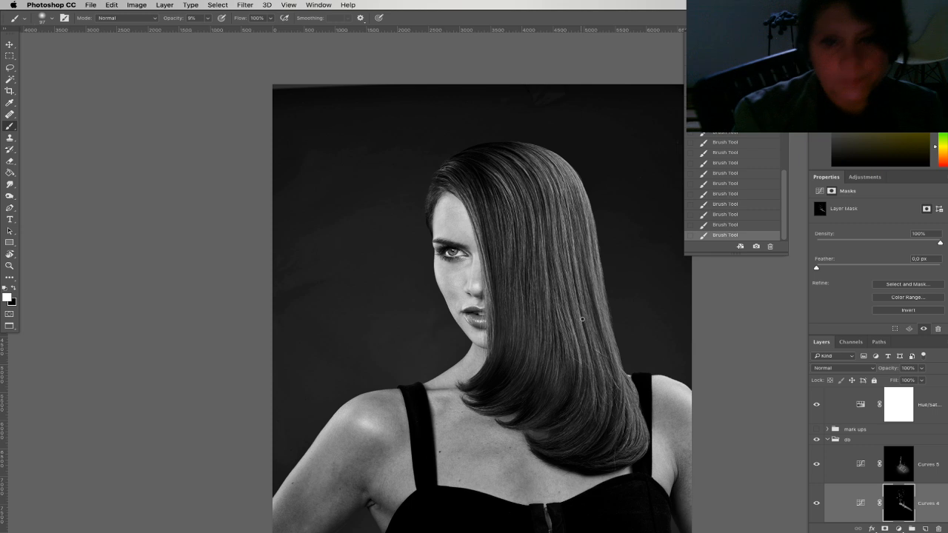
pyautogui.scroll(2, 818, 394)
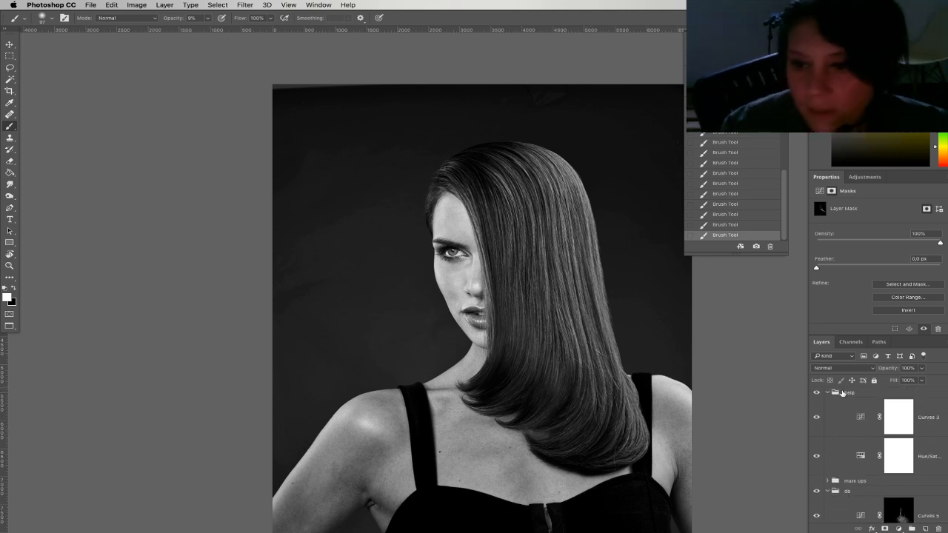
pyautogui.click(817, 394)
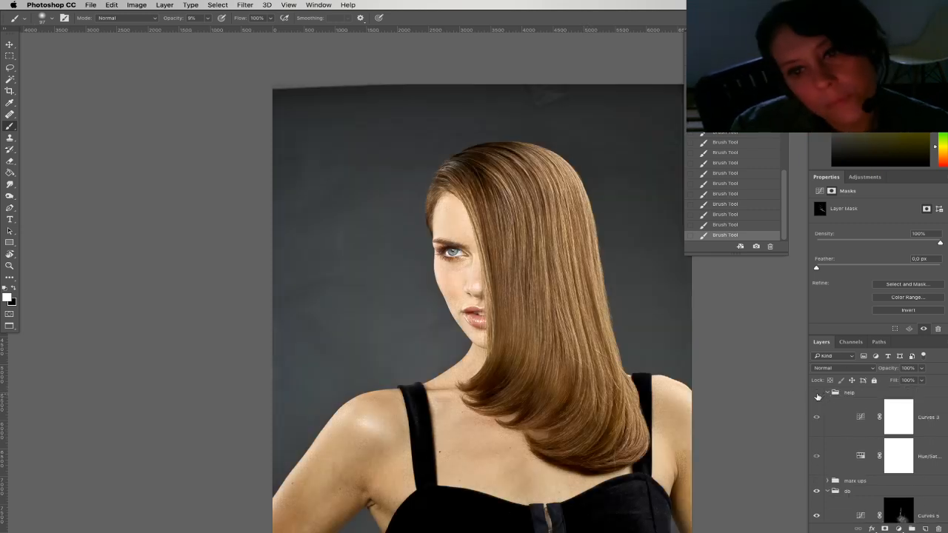
pyautogui.click(818, 397)
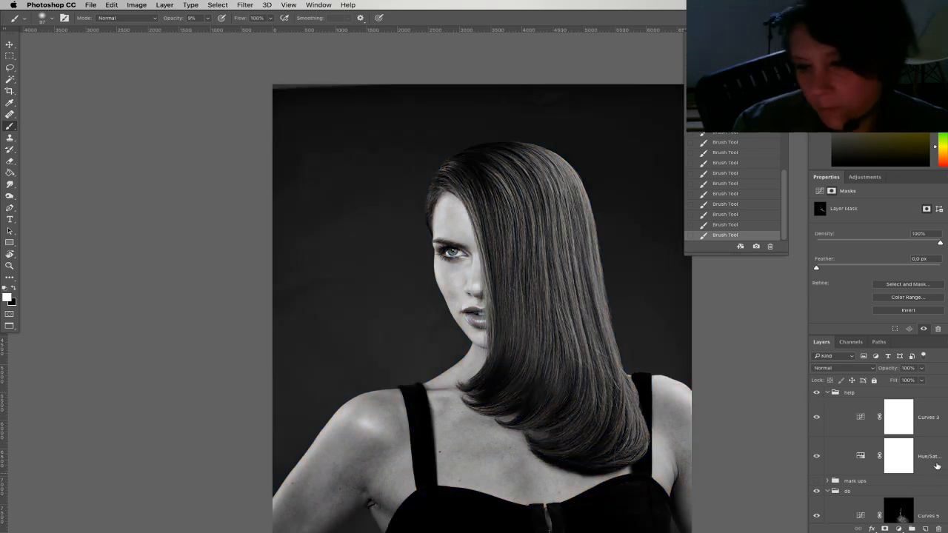
pyautogui.scroll(-2, 817, 444)
pyautogui.scroll(1, 818, 445)
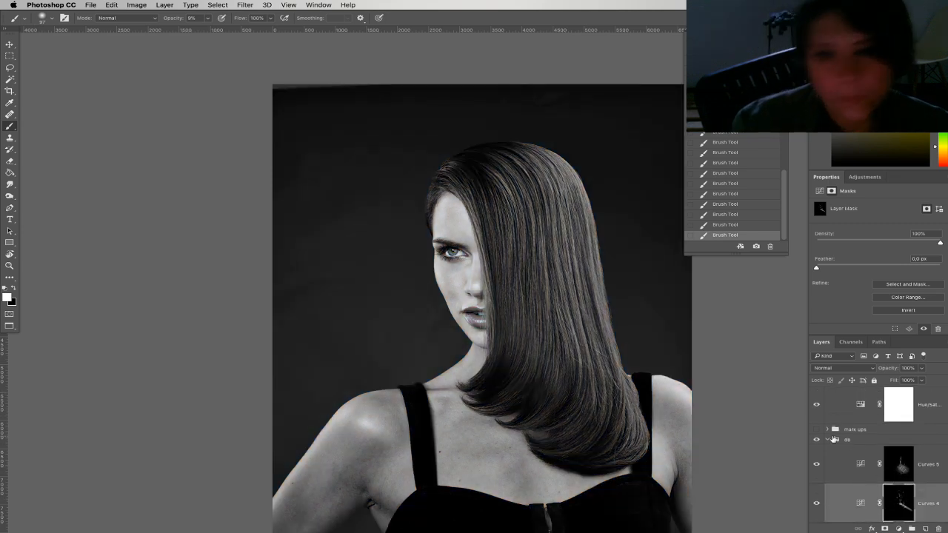
# Set the Dodge & Burn brush size to 54 px and select the Curves 5 mask
pyautogui.rightClick(456, 290)
pyautogui.click(526, 312)
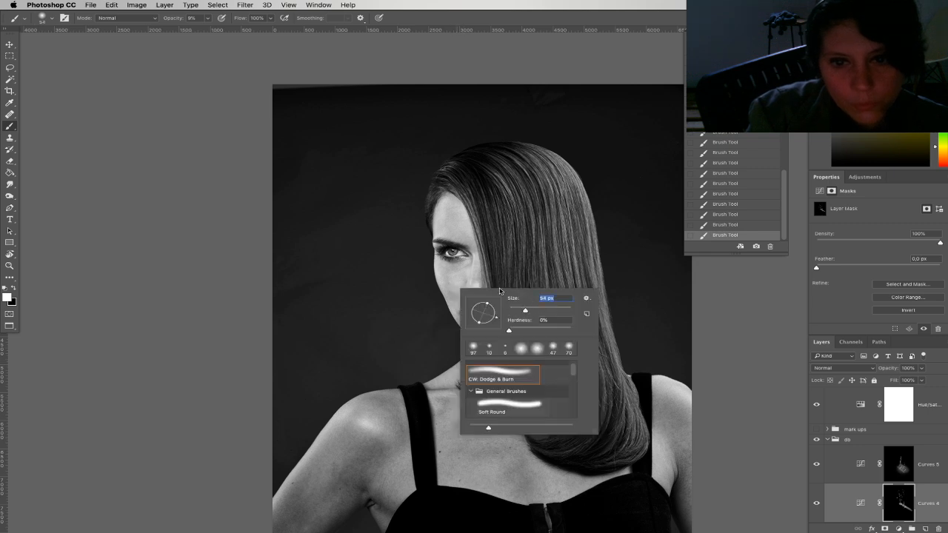
pyautogui.press('Return')
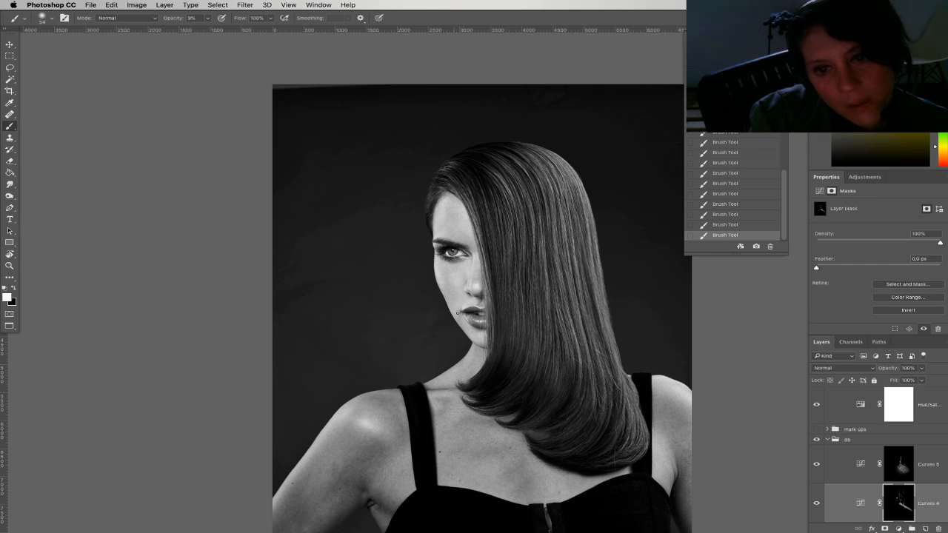
pyautogui.moveTo(478, 309); pyautogui.dragTo(466, 260)
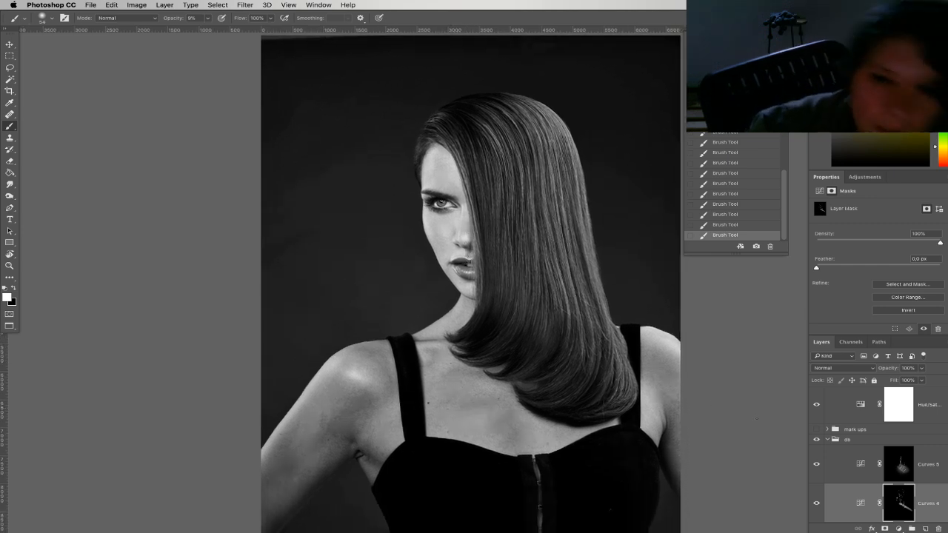
pyautogui.click(892, 461)
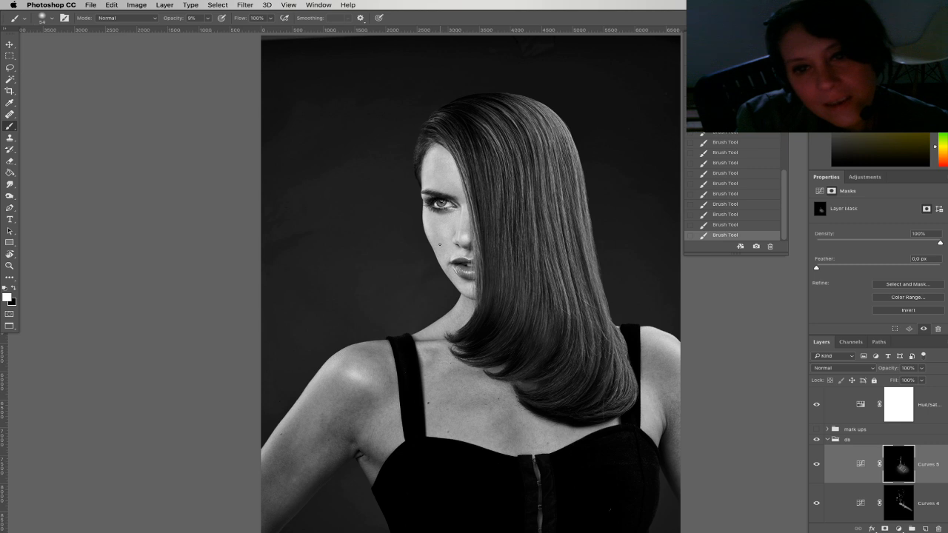
# Add a Curves adjustment layer in Multiply mode above Curves 3 in the help group and pull its midtones down to darken the portrait
pyautogui.scroll(2, 940, 435)
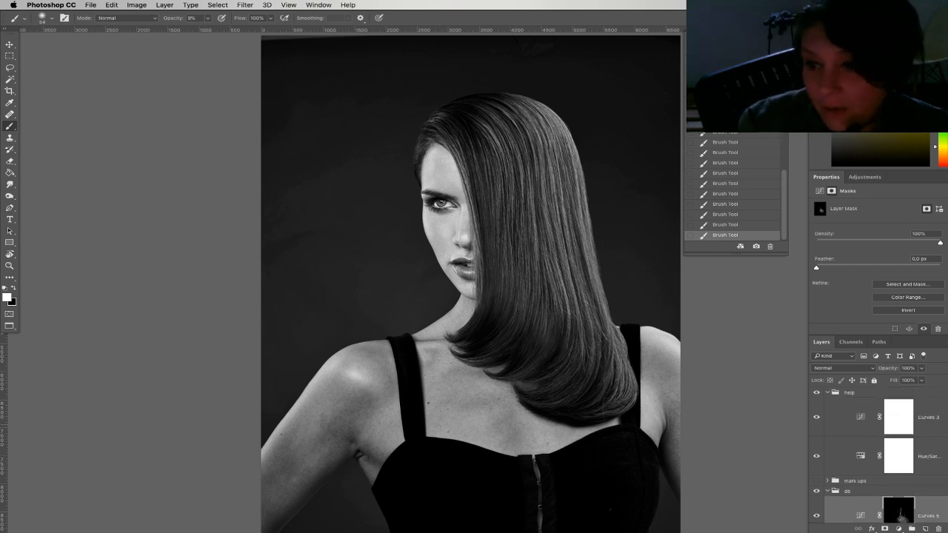
pyautogui.click(855, 416)
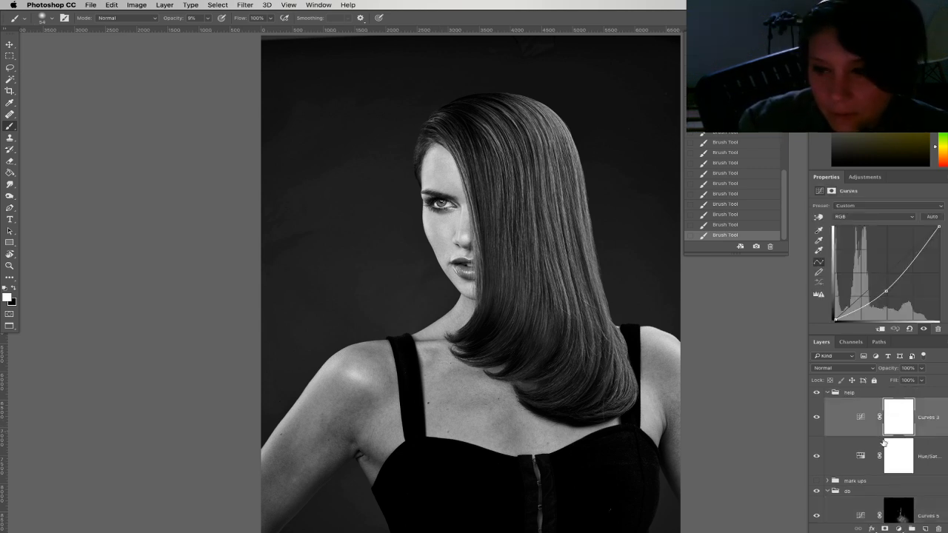
pyautogui.click(899, 529)
pyautogui.click(892, 401)
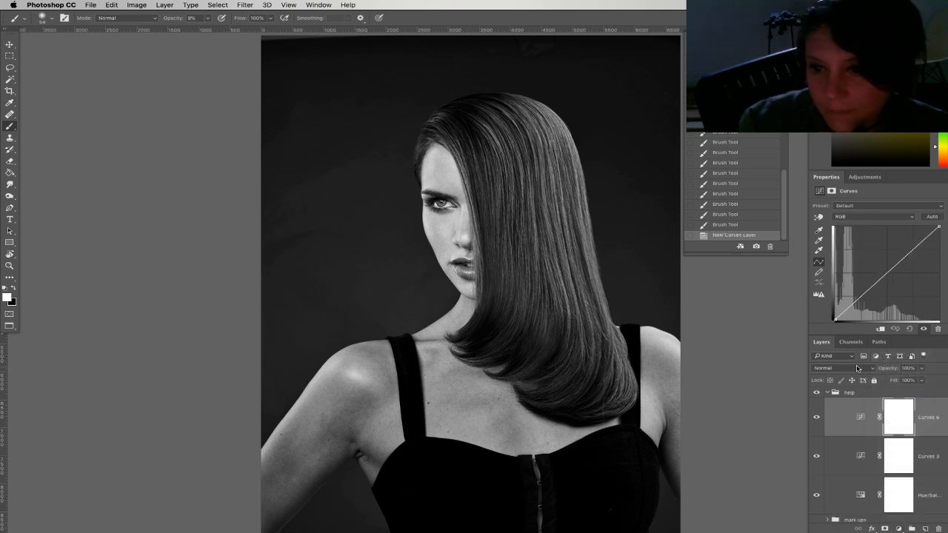
pyautogui.click(857, 368)
pyautogui.click(857, 404)
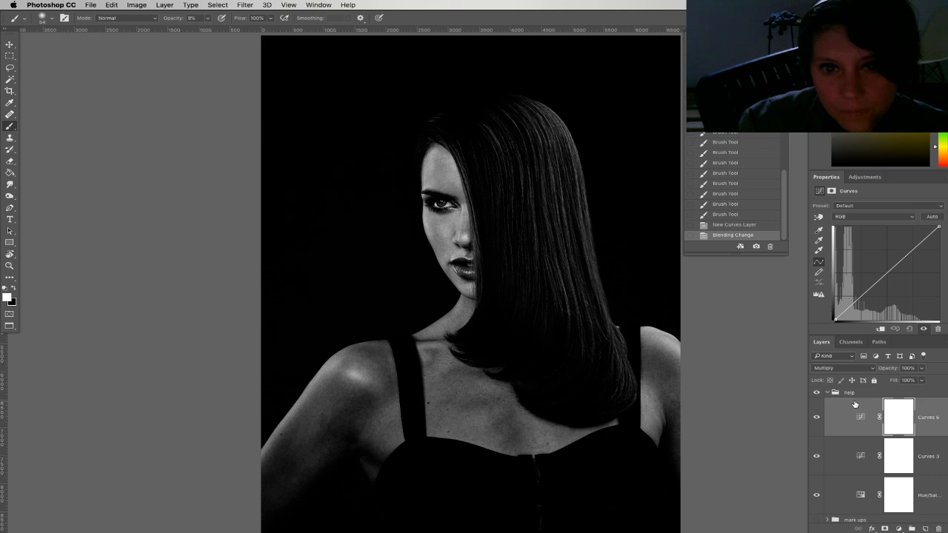
pyautogui.moveTo(600, 326); pyautogui.dragTo(597, 351)
pyautogui.moveTo(895, 275); pyautogui.dragTo(901, 289)
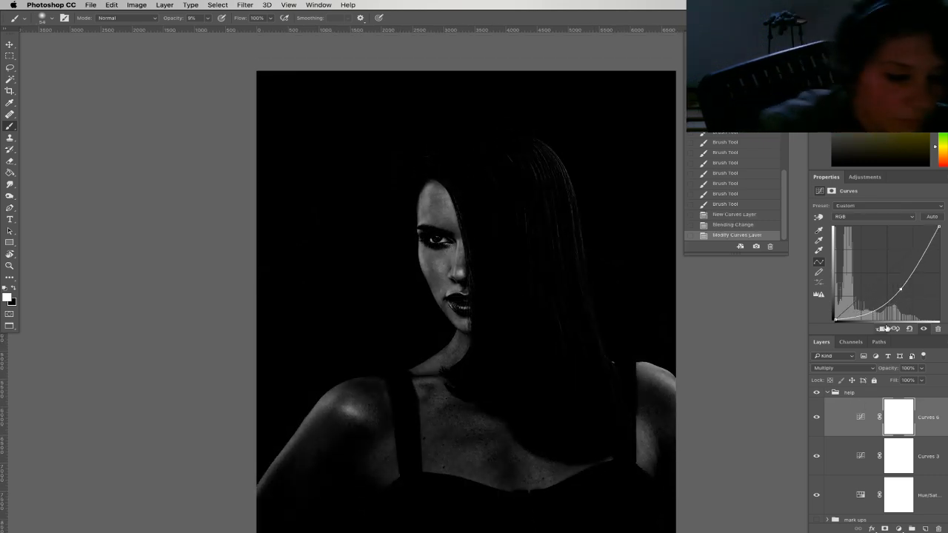
# Select the Curves 4 mask in the dodge and burn group and set the Dodge & Burn brush size to 28 px for the face
pyautogui.press('super+plus')
pyautogui.press('super+plus')
pyautogui.press('super+plus')
pyautogui.moveTo(564, 304); pyautogui.dragTo(580, 323)
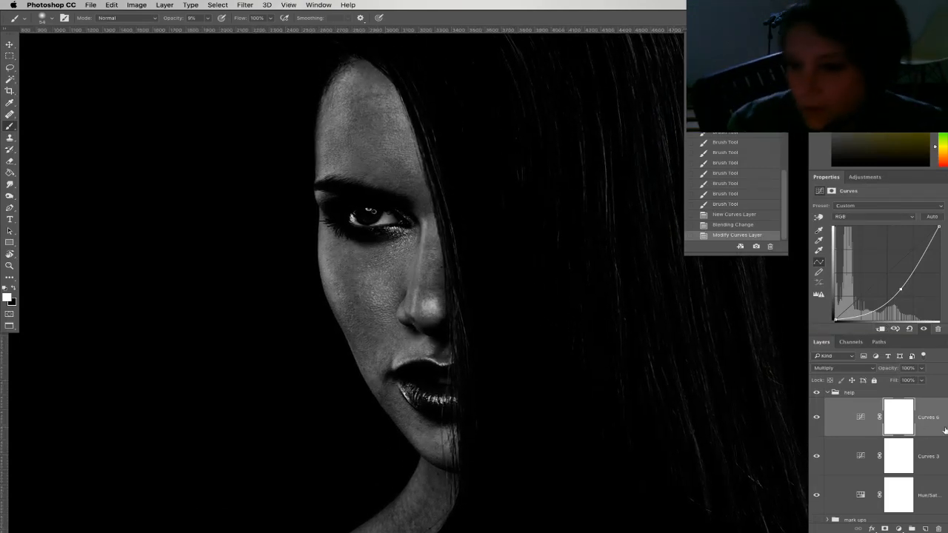
pyautogui.scroll(-1, 882, 445)
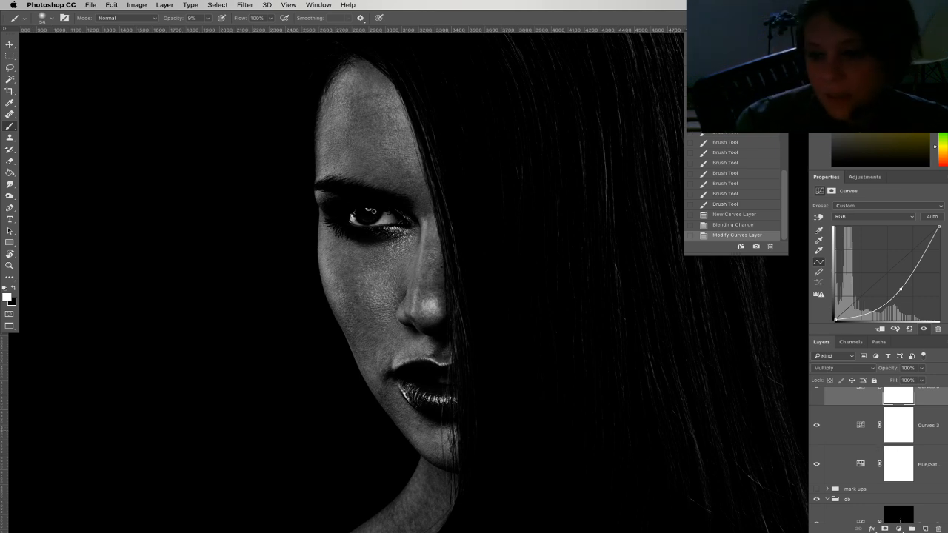
pyautogui.scroll(-3, 874, 474)
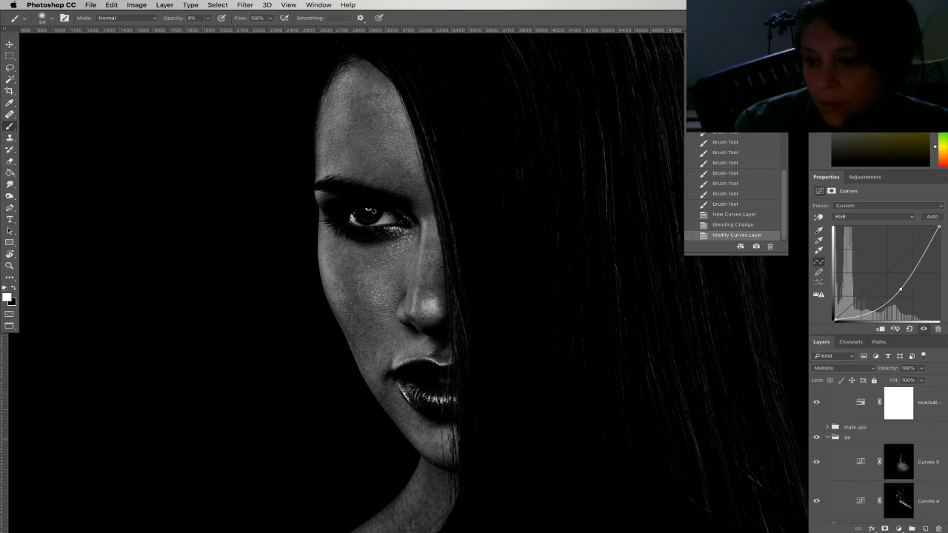
pyautogui.click(875, 489)
pyautogui.click(868, 490)
pyautogui.click(899, 489)
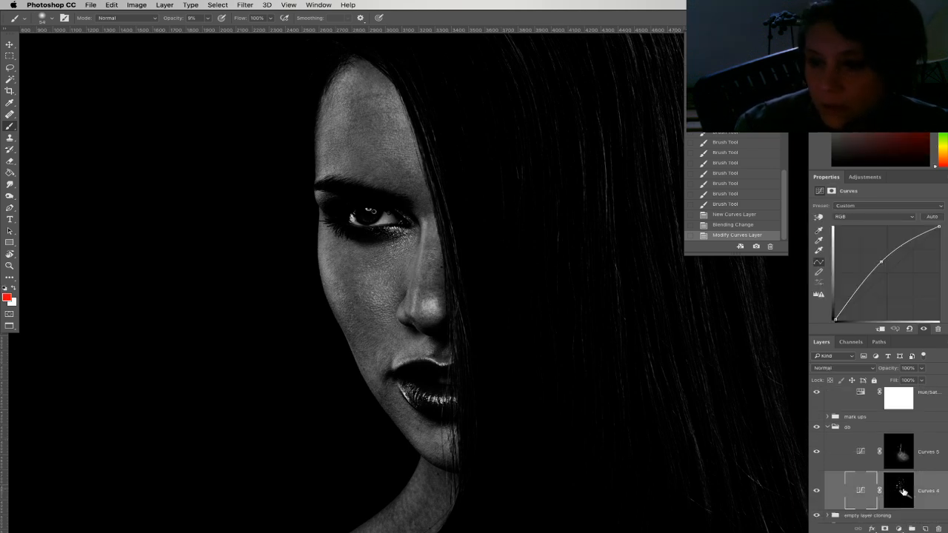
pyautogui.rightClick(358, 162)
pyautogui.moveTo(422, 175); pyautogui.dragTo(416, 175)
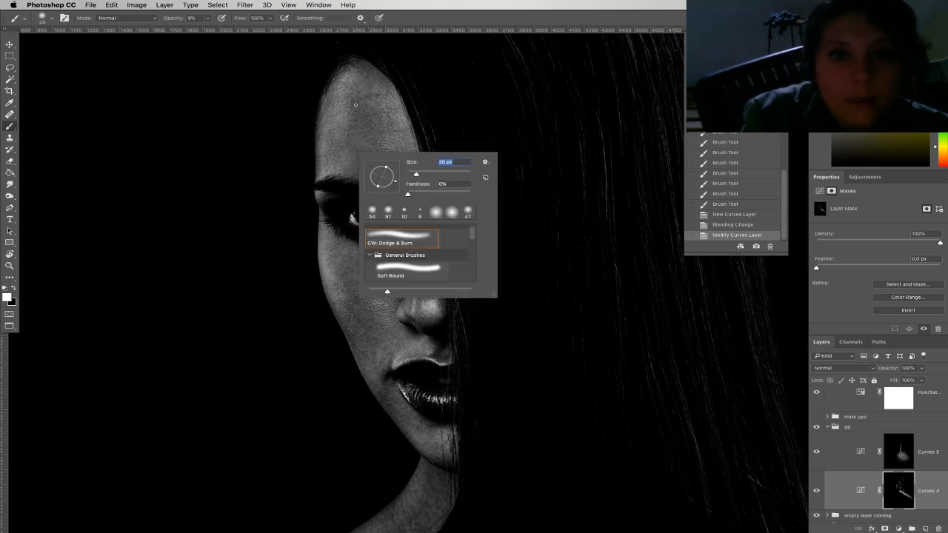
# Lighten the dark patches on the upper forehead with white dabs along the hairline side on the Curves 4 mask
pyautogui.click(360, 100)
pyautogui.click(360, 99)
pyautogui.click(360, 99)
pyautogui.click(362, 97)
pyautogui.click(365, 95)
pyautogui.click(368, 93)
pyautogui.click(371, 90)
pyautogui.click(371, 86)
pyautogui.click(369, 79)
pyautogui.click(369, 72)
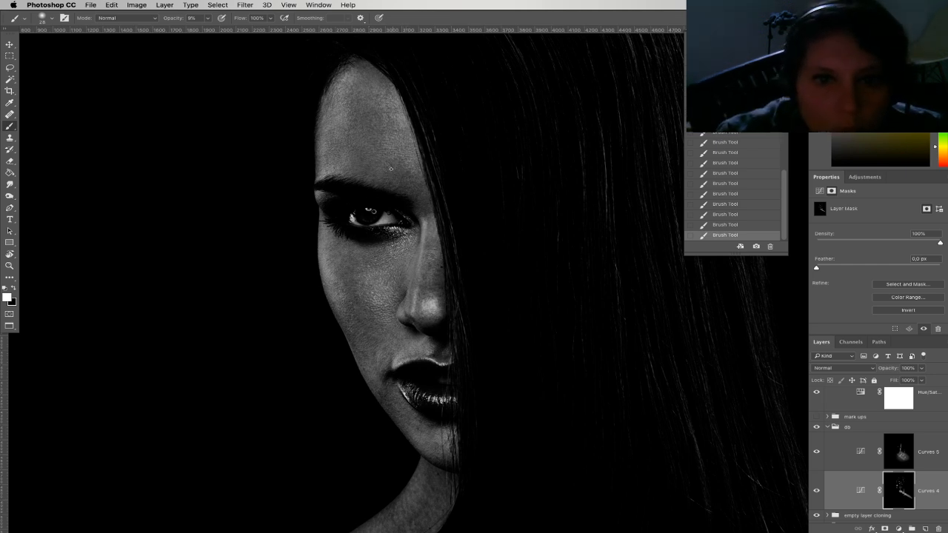
# Select the Curves 5 mask and reduce the Dodge & Burn brush to 15 px for the cheek beside the nose
pyautogui.moveTo(363, 162); pyautogui.dragTo(361, 135)
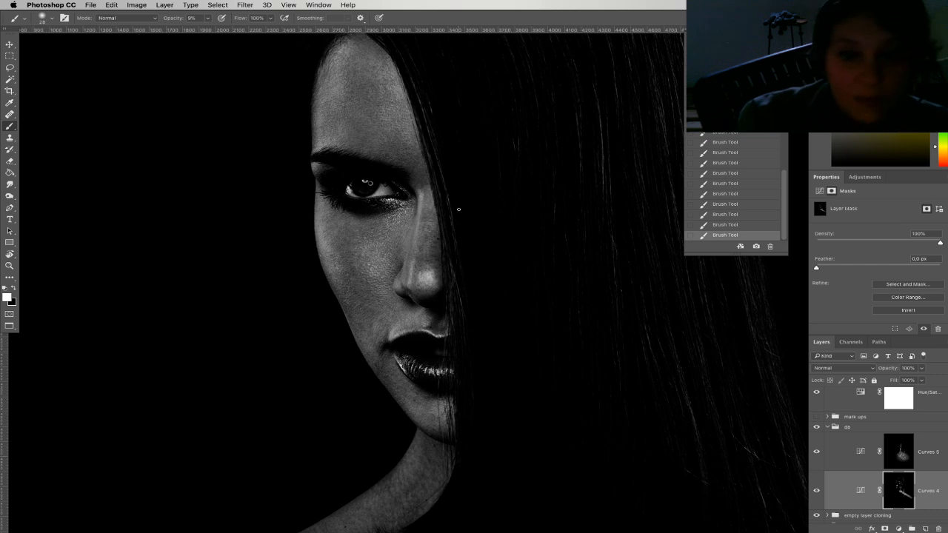
pyautogui.click(896, 449)
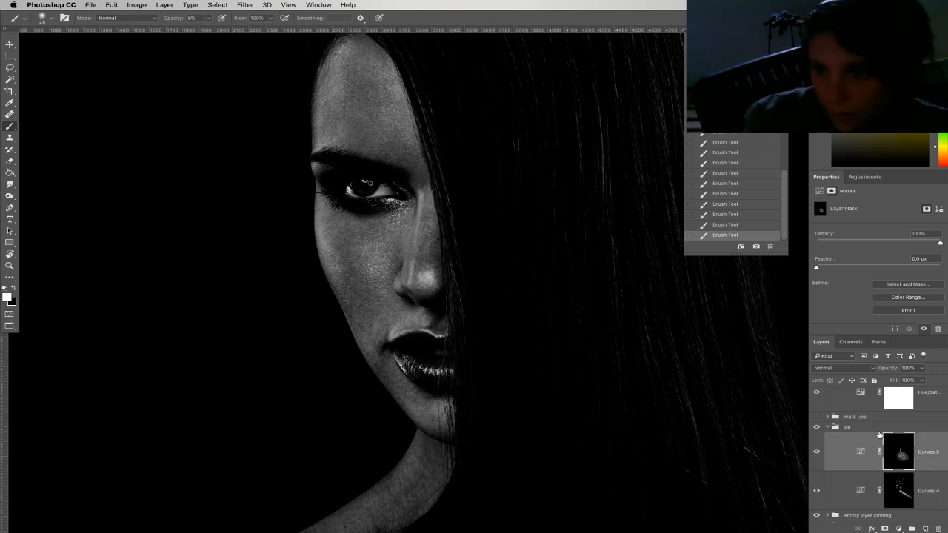
pyautogui.rightClick(404, 257)
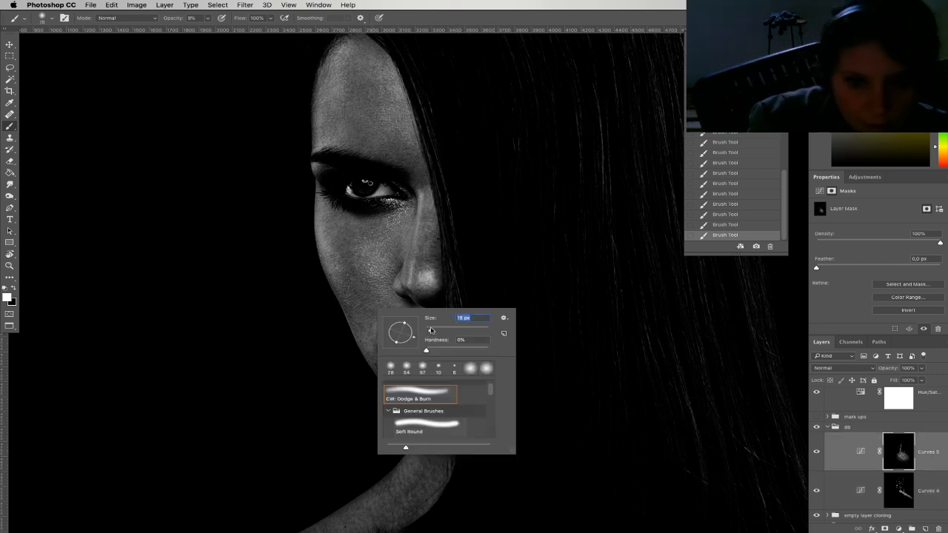
pyautogui.press('Return')
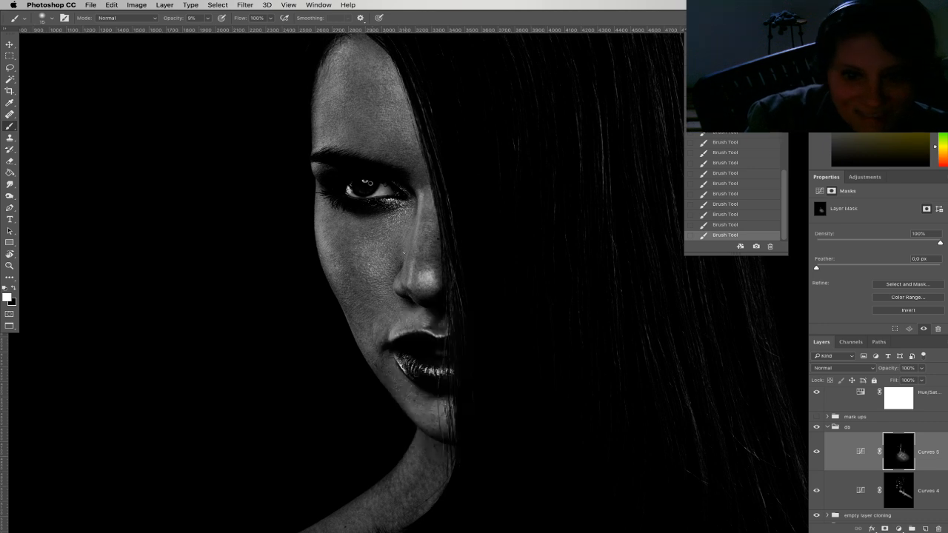
# Switch back to the Curves 4 mask and check the skin on the mouth, neck and face under the darkened view
pyautogui.moveTo(398, 294); pyautogui.dragTo(382, 185)
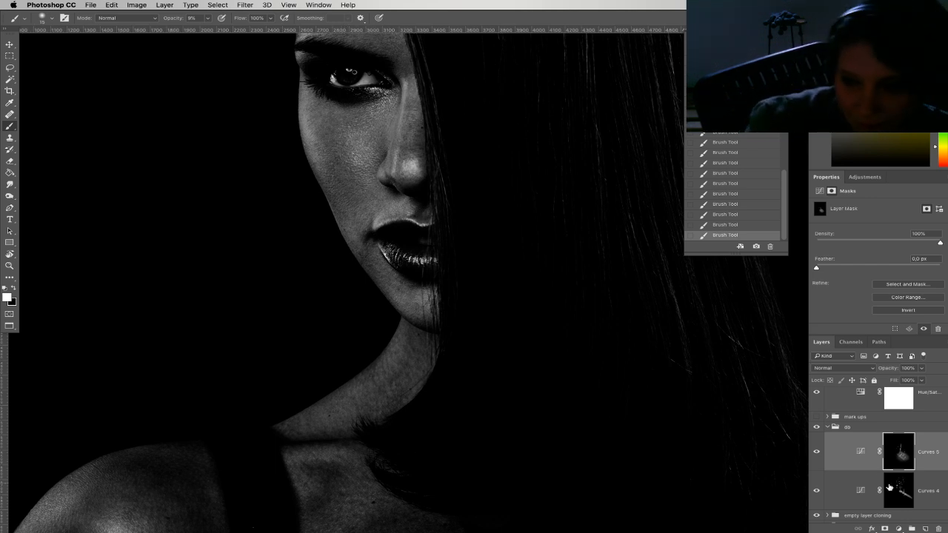
pyautogui.hotkey('alt', '[')
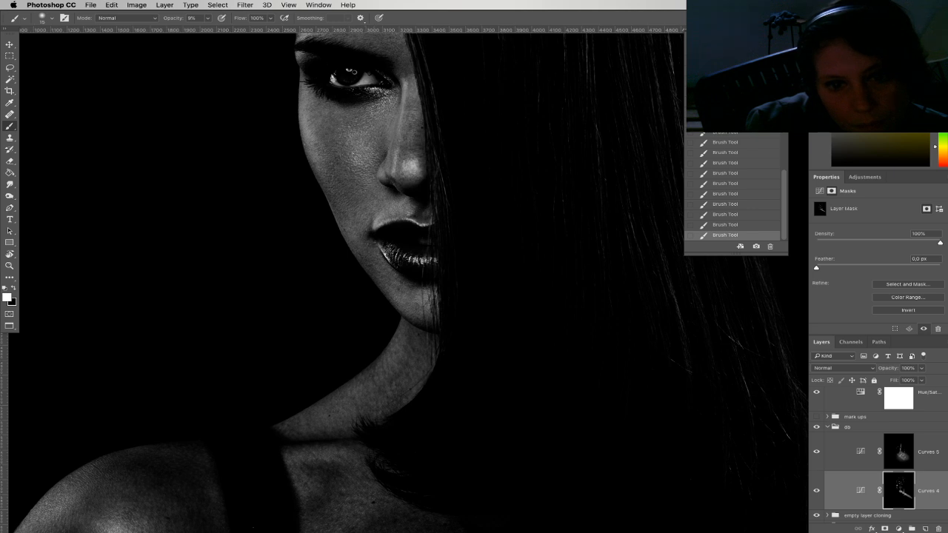
pyautogui.moveTo(397, 244); pyautogui.dragTo(380, 340)
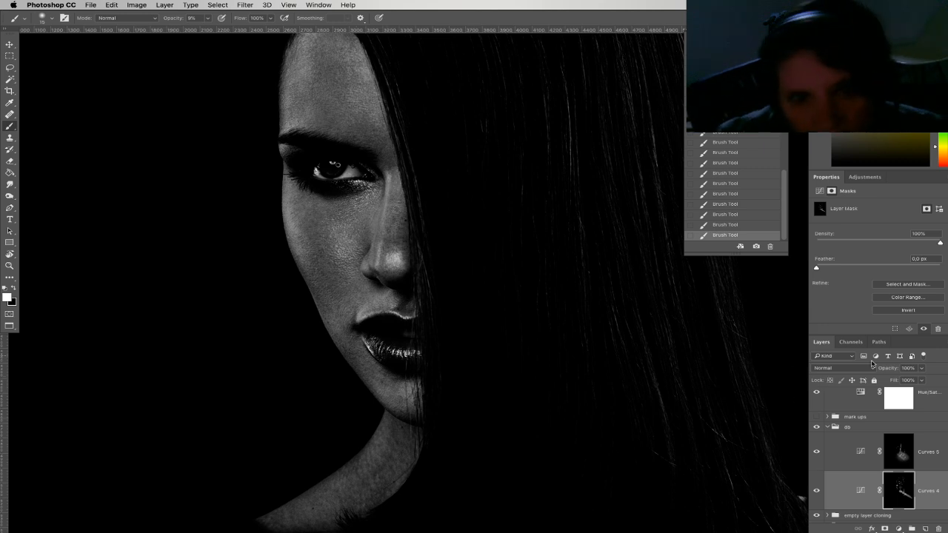
# Collapse the dodge and burn group and hide the Curves 6 and Curves 3 layers and the help group to restore the colour view
pyautogui.scroll(2, 815, 474)
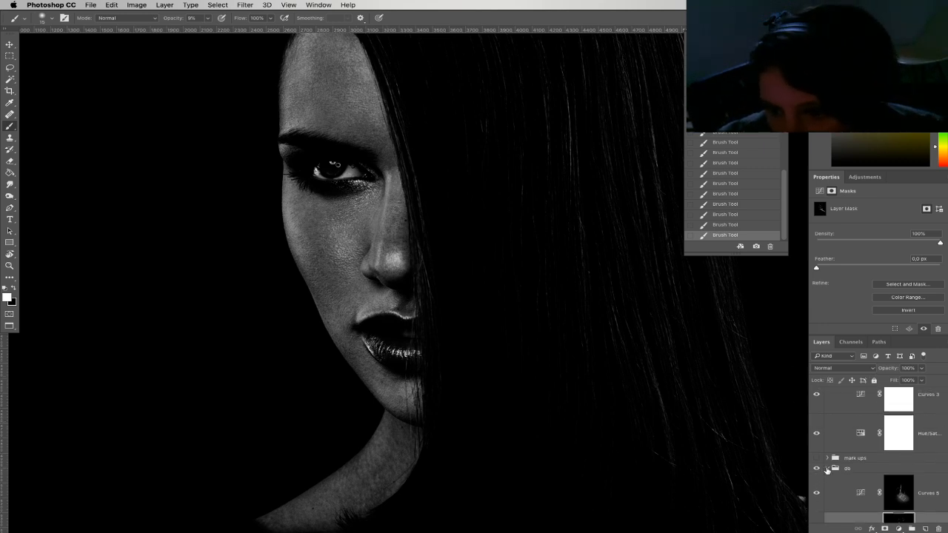
pyautogui.click(827, 468)
pyautogui.scroll(1, 822, 460)
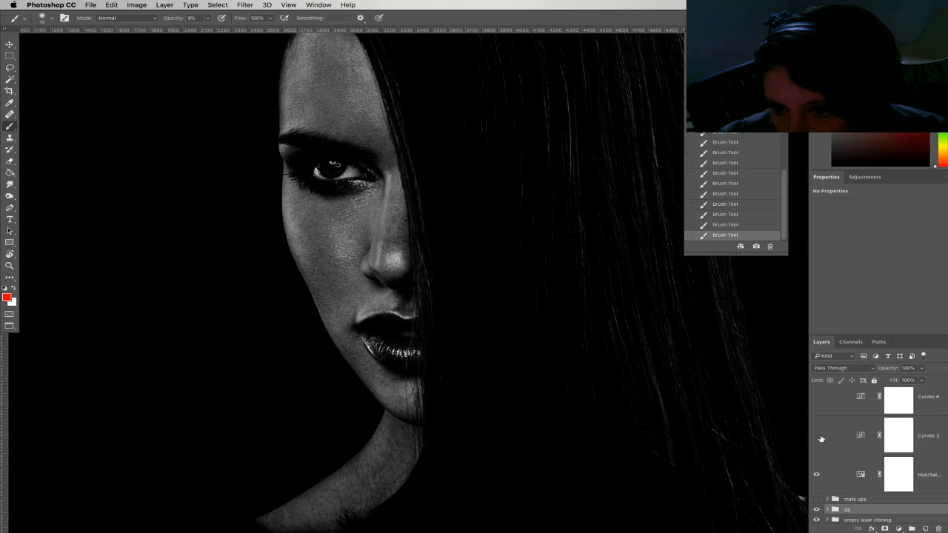
pyautogui.click(817, 435)
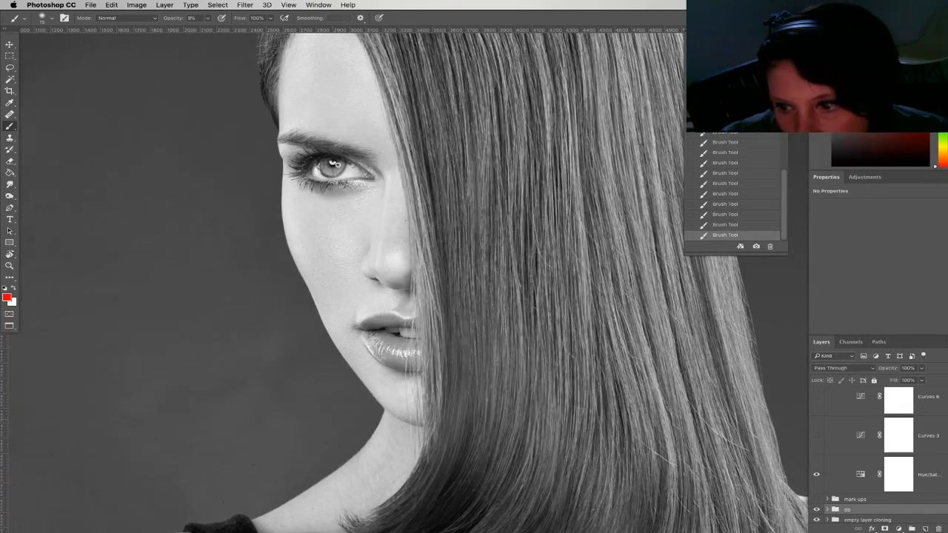
pyautogui.scroll(1, 822, 470)
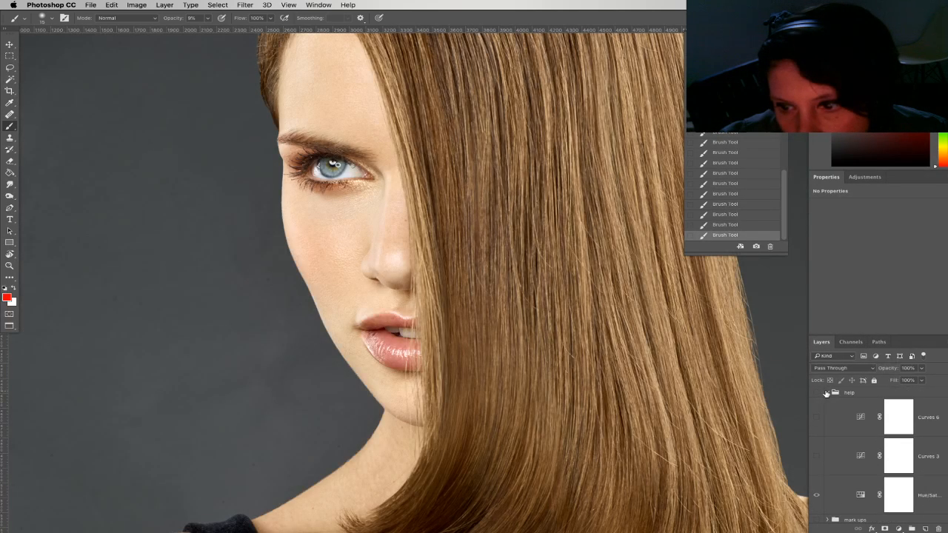
# Compare the portrait before and after the dodge and burn work by toggling the db group's visibility
pyautogui.scroll(-2, 865, 459)
pyautogui.scroll(-1, 865, 459)
pyautogui.click(817, 449)
pyautogui.click(816, 449)
pyautogui.click(816, 449)
pyautogui.click(816, 449)
pyautogui.click(816, 449)
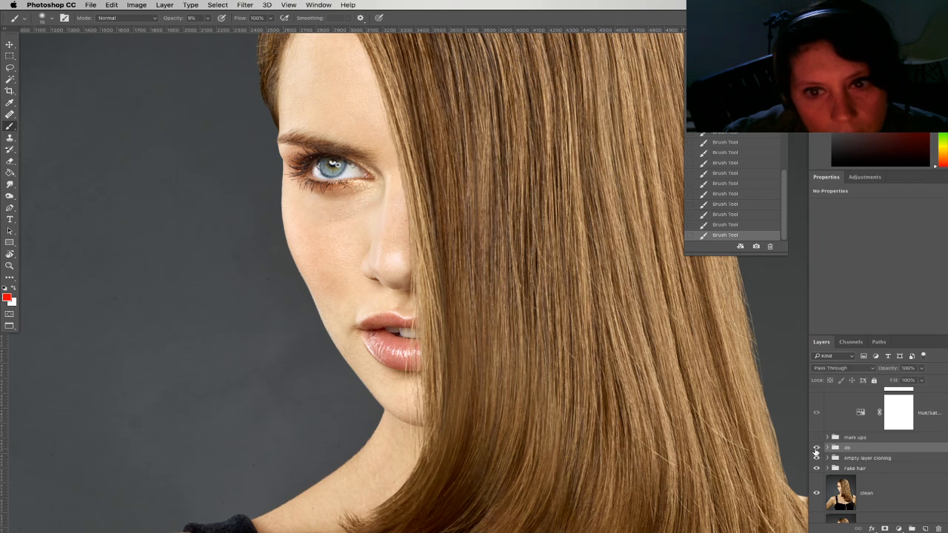
pyautogui.click(816, 449)
pyautogui.click(817, 449)
pyautogui.click(817, 449)
pyautogui.click(816, 449)
pyautogui.click(816, 448)
# Expand the db group, select the Curves 5 mask and enlarge the Dodge & Burn brush to 153 px
pyautogui.click(828, 448)
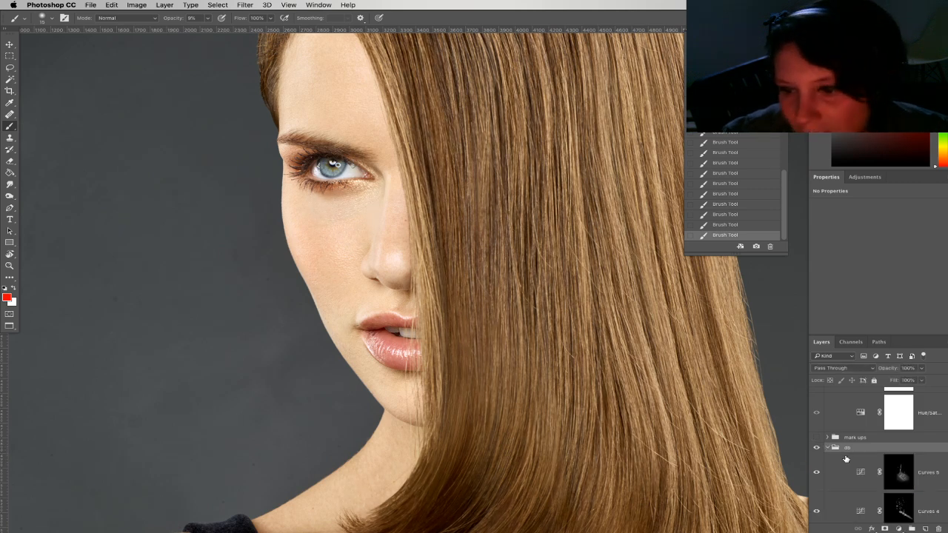
pyautogui.click(897, 472)
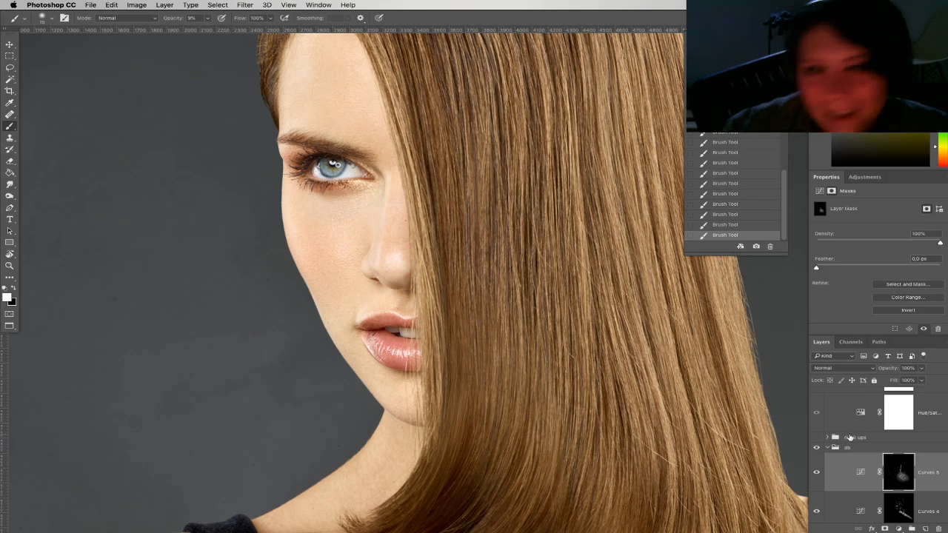
pyautogui.rightClick(414, 222)
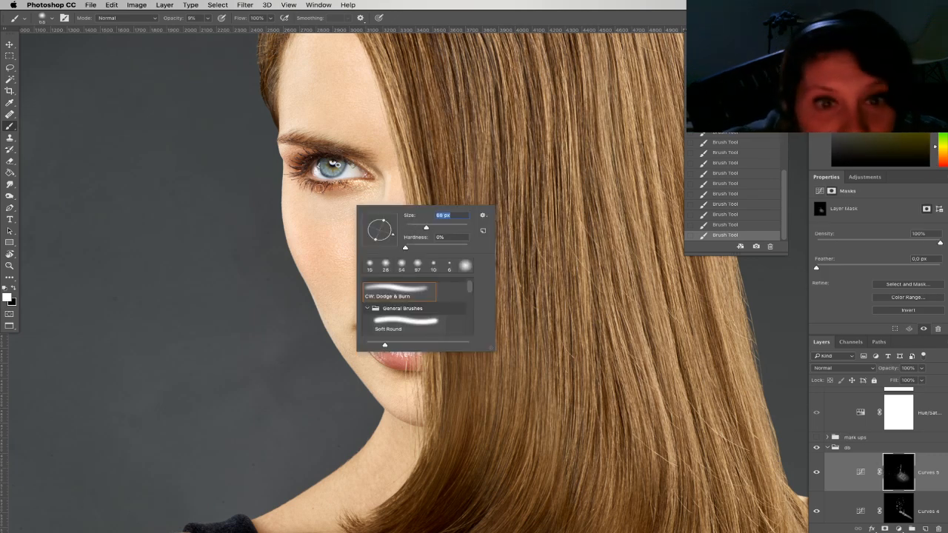
pyautogui.press('Return')
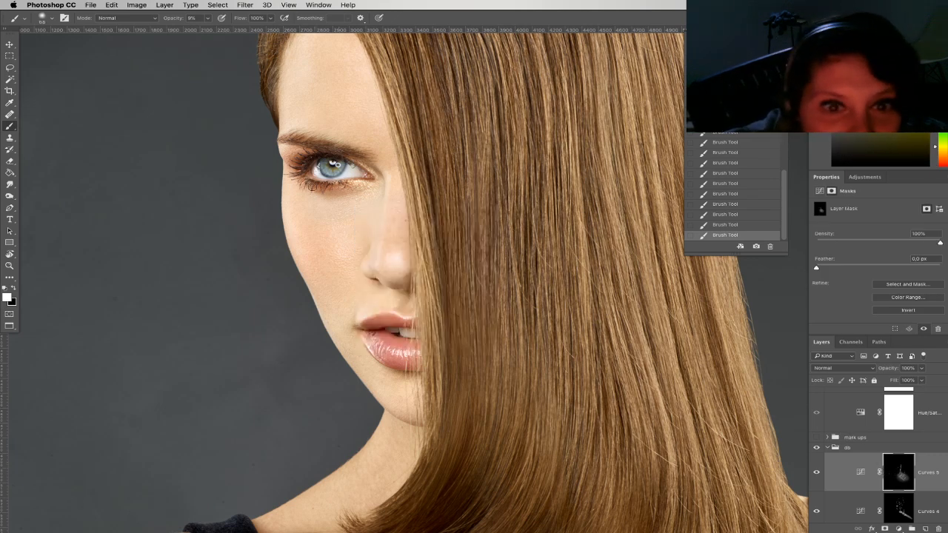
pyautogui.rightClick(334, 163)
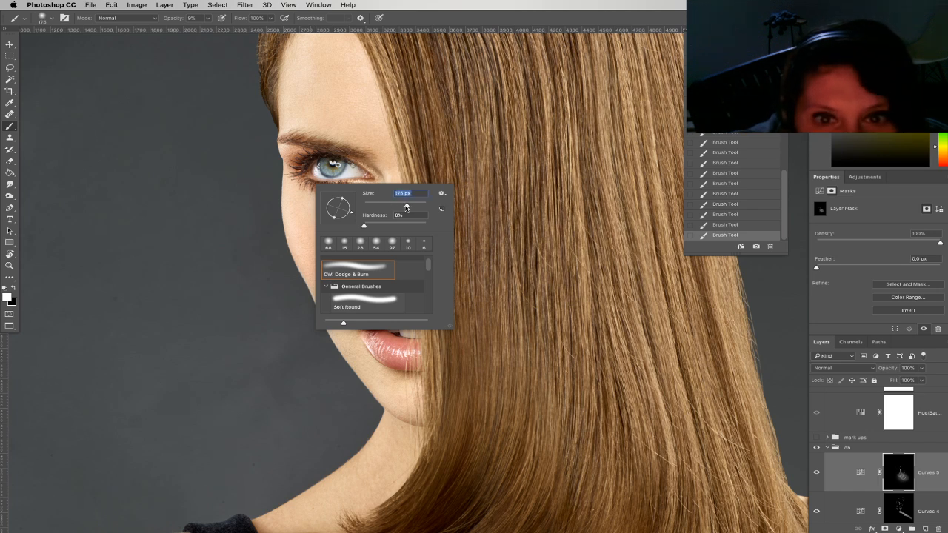
pyautogui.press('Return')
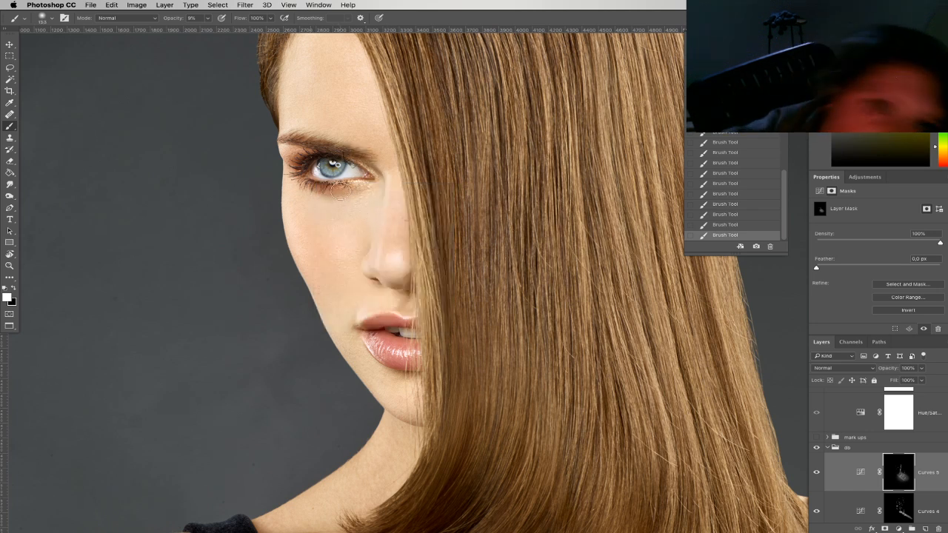
pyautogui.rightClick(302, 177)
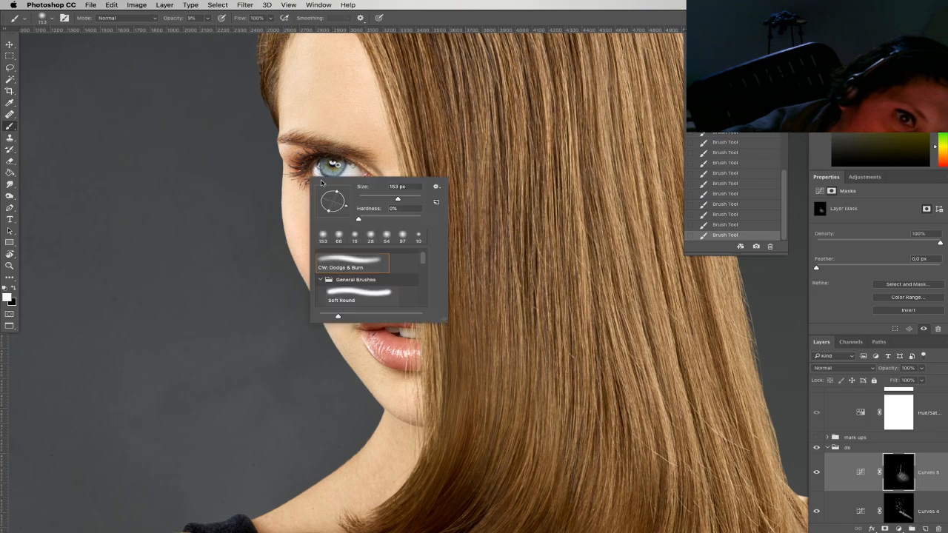
pyautogui.press('Return')
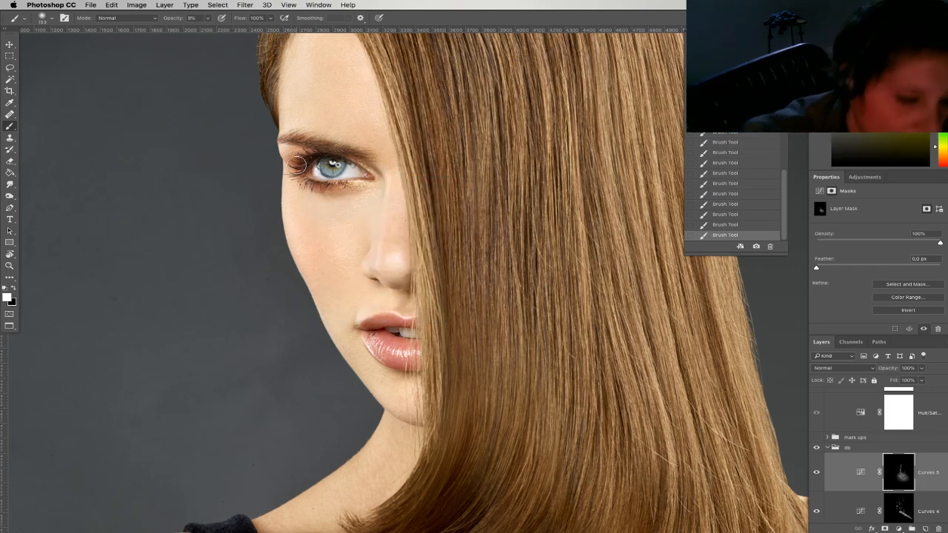
# Reduce the Dodge & Burn brush to 36 px and then 14 px for the fine area at the outer eye corner
pyautogui.press('super+plus')
pyautogui.press('super+plus')
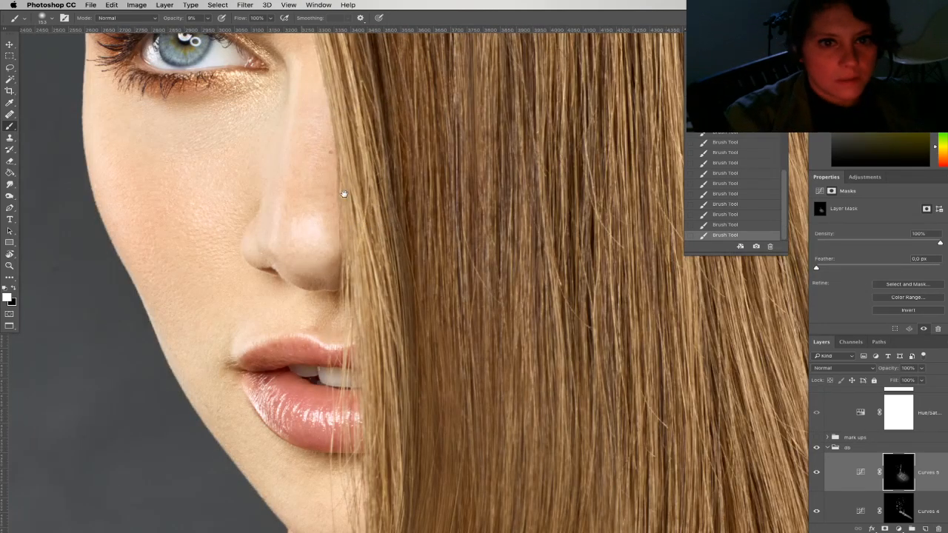
pyautogui.moveTo(333, 170); pyautogui.dragTo(371, 241)
pyautogui.moveTo(343, 196); pyautogui.dragTo(392, 233)
pyautogui.rightClick(181, 174)
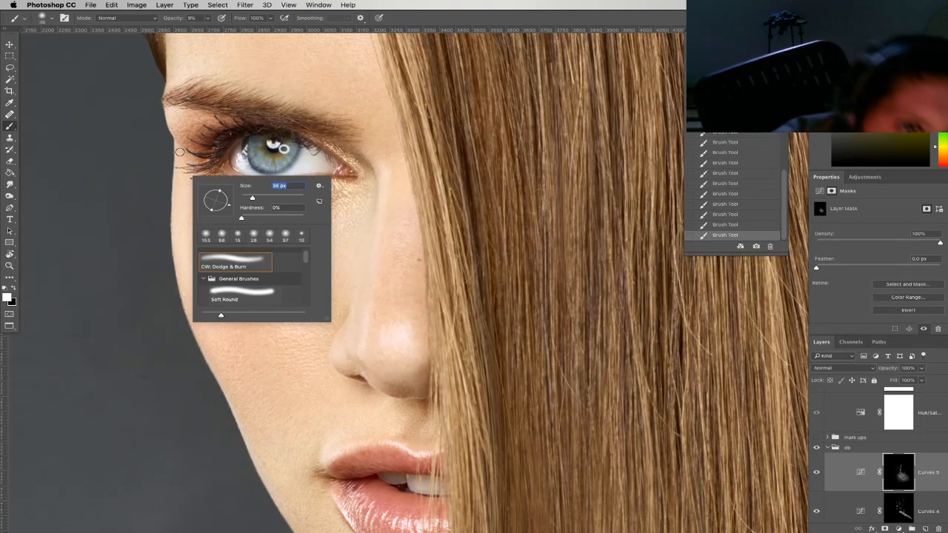
pyautogui.press('Return')
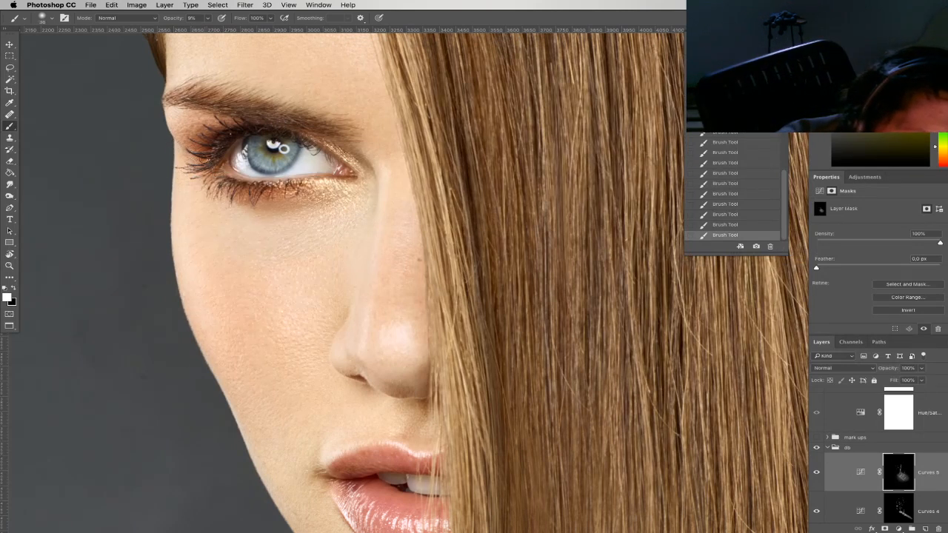
pyautogui.rightClick(193, 152)
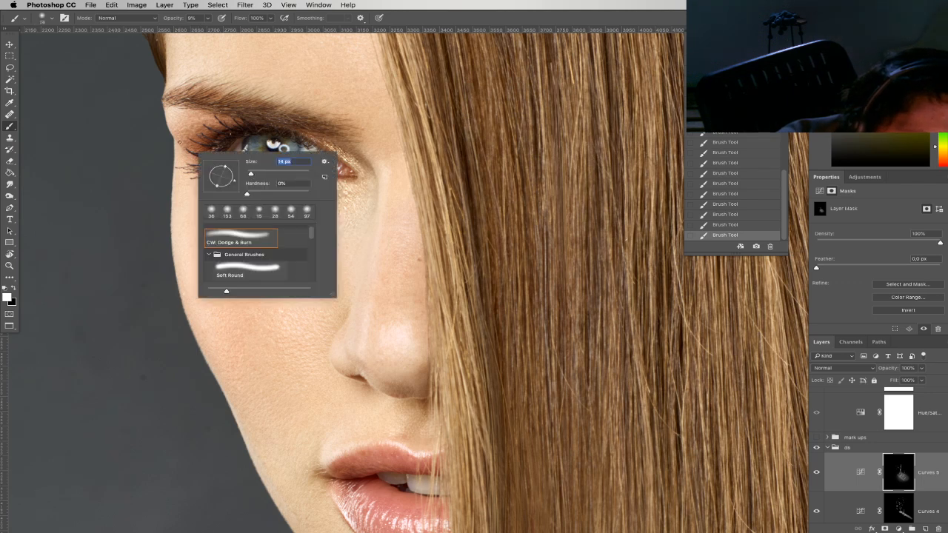
pyautogui.press('Return')
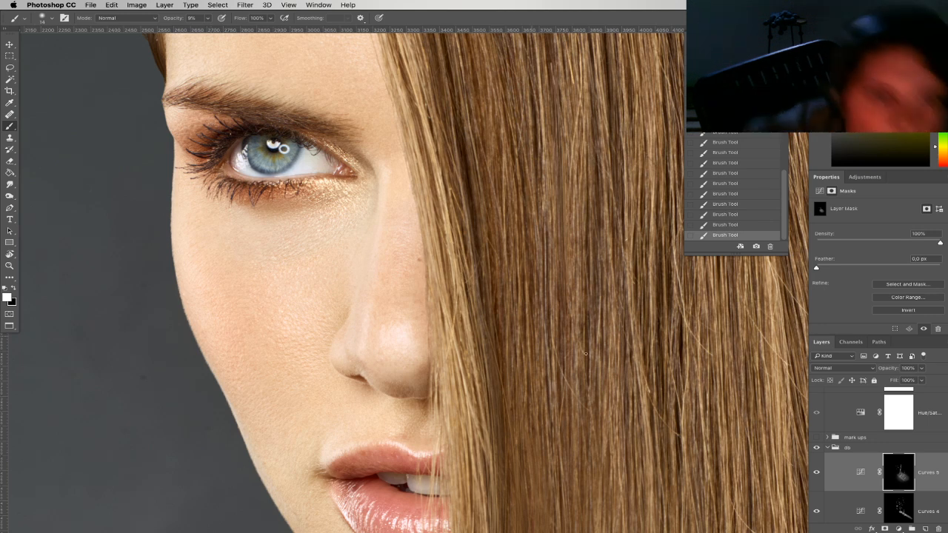
# Switch to the Curves 4 mask and set the Dodge & Burn brush to 47 px for the skin around the eye
pyautogui.click(873, 508)
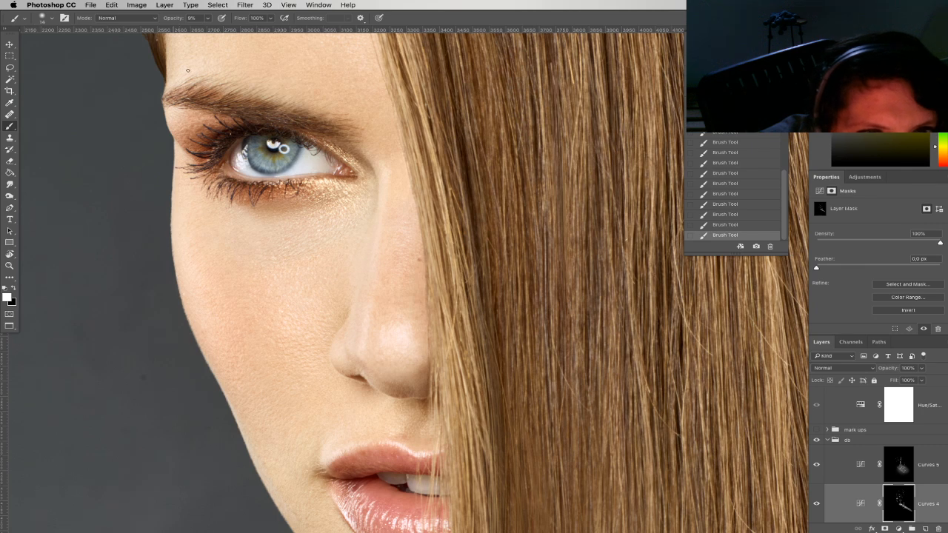
pyautogui.moveTo(223, 226); pyautogui.dragTo(273, 290)
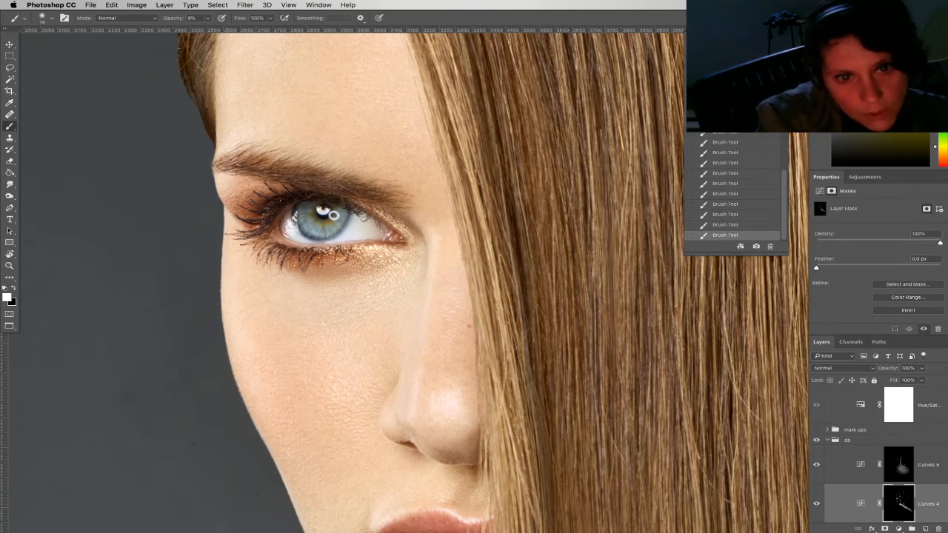
pyautogui.rightClick(233, 245)
pyautogui.click(301, 270)
pyautogui.click(228, 223)
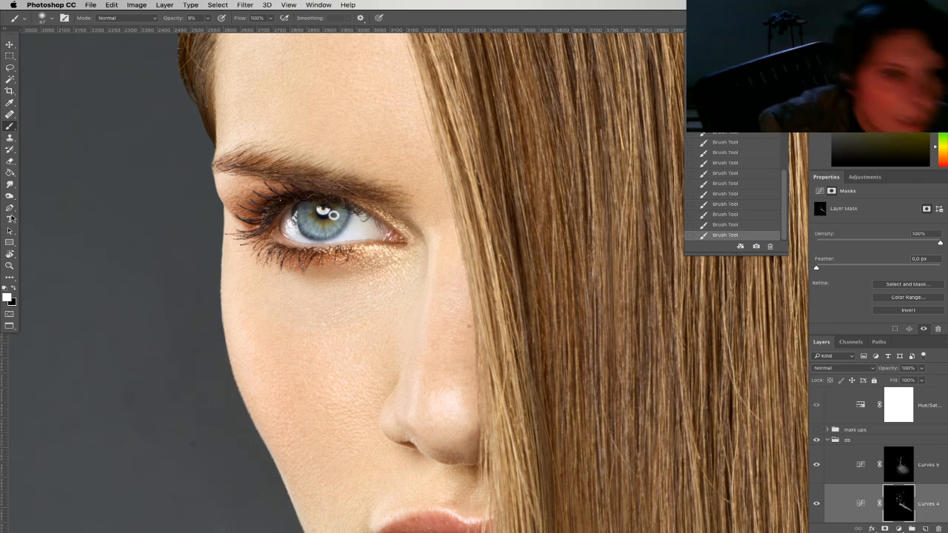
# Outline the skin under the eye with a closed Pen path and convert it to a selection
pyautogui.click(10, 208)
pyautogui.click(260, 252)
pyautogui.moveTo(310, 274); pyautogui.dragTo(416, 259)
pyautogui.click(422, 265)
pyautogui.click(390, 331)
pyautogui.click(305, 364)
pyautogui.click(266, 351)
pyautogui.click(248, 306)
pyautogui.click(247, 278)
pyautogui.click(260, 253)
pyautogui.rightClick(290, 316)
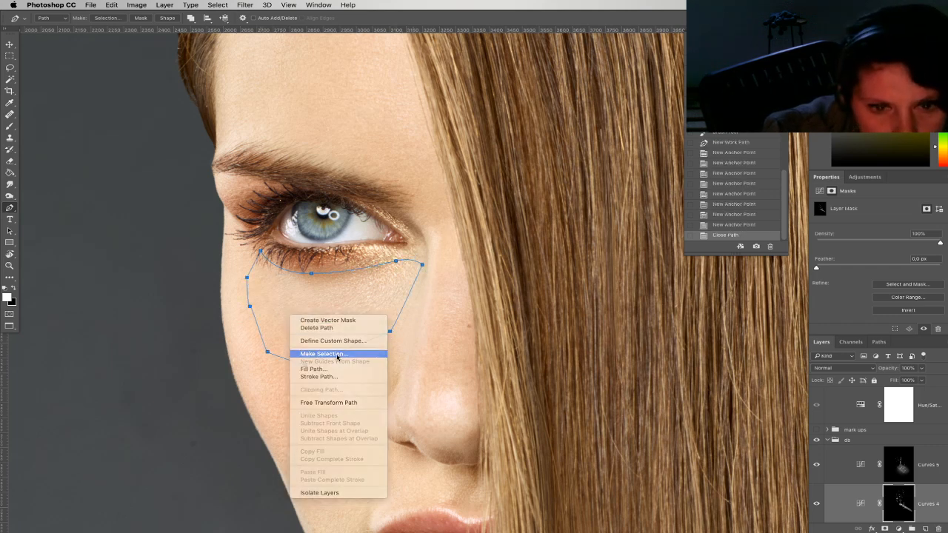
pyautogui.click(339, 355)
pyautogui.press('Return')
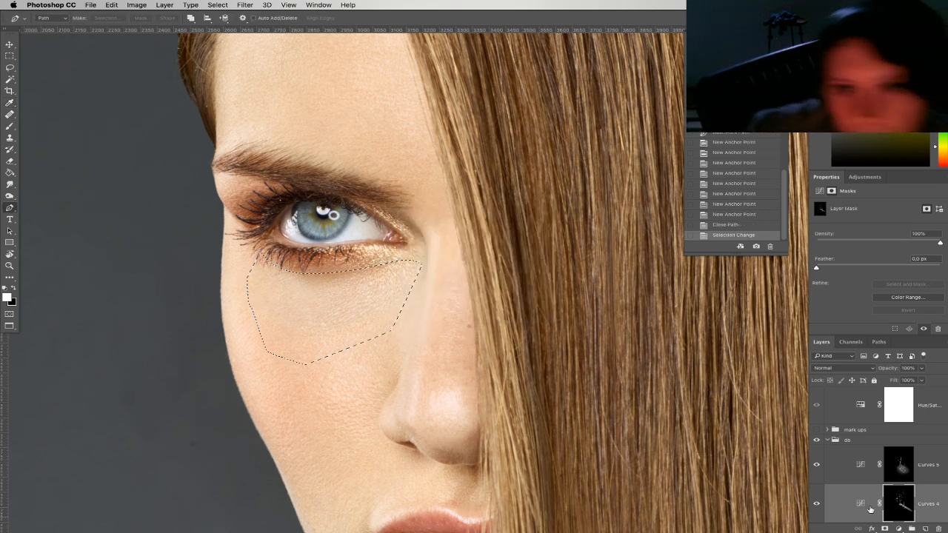
# Rotate the canvas and lighten the selected under-eye area with white brush strokes on the Curves 4 mask
pyautogui.click(861, 508)
pyautogui.click(898, 507)
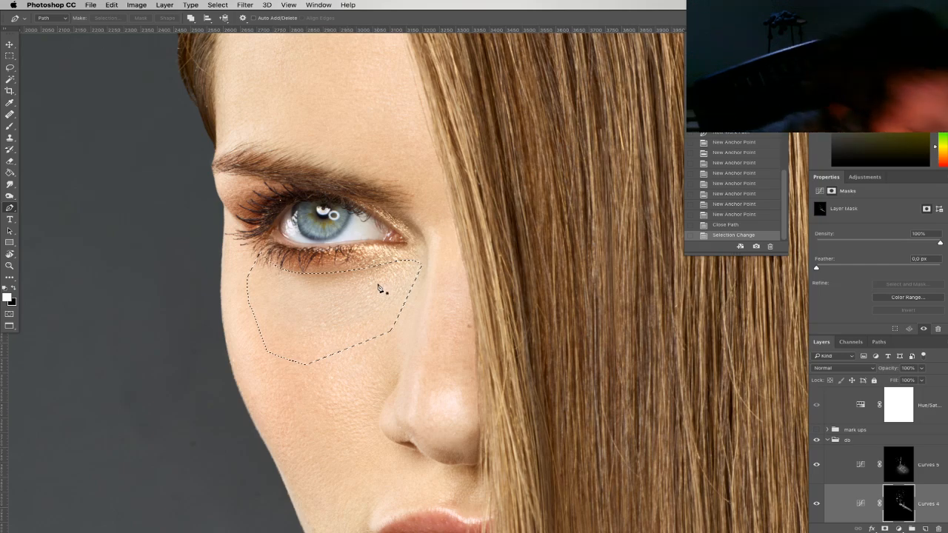
pyautogui.press('b')
pyautogui.press('r')
pyautogui.moveTo(350, 272)
pyautogui.mouseDown()
pyautogui.moveTo(558, 186)
pyautogui.moveTo(594, 266)
pyautogui.moveTo(593, 244)
pyautogui.mouseUp()
pyautogui.moveTo(578, 258); pyautogui.dragTo(595, 243)
pyautogui.moveTo(578, 258); pyautogui.dragTo(596, 242)
pyautogui.moveTo(581, 253); pyautogui.dragTo(601, 234)
pyautogui.moveTo(600, 234); pyautogui.dragTo(652, 202)
pyautogui.moveTo(645, 203); pyautogui.dragTo(618, 213)
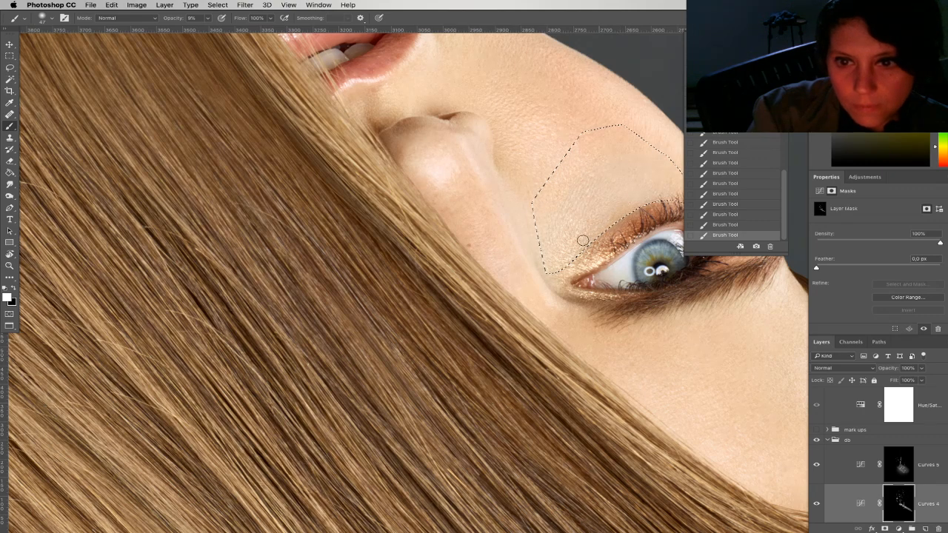
pyautogui.hscroll(5, 597, 240)
# Refine the area below the lashes with a 12 px brush, then deselect and reset the canvas rotation
pyautogui.rightClick(491, 239)
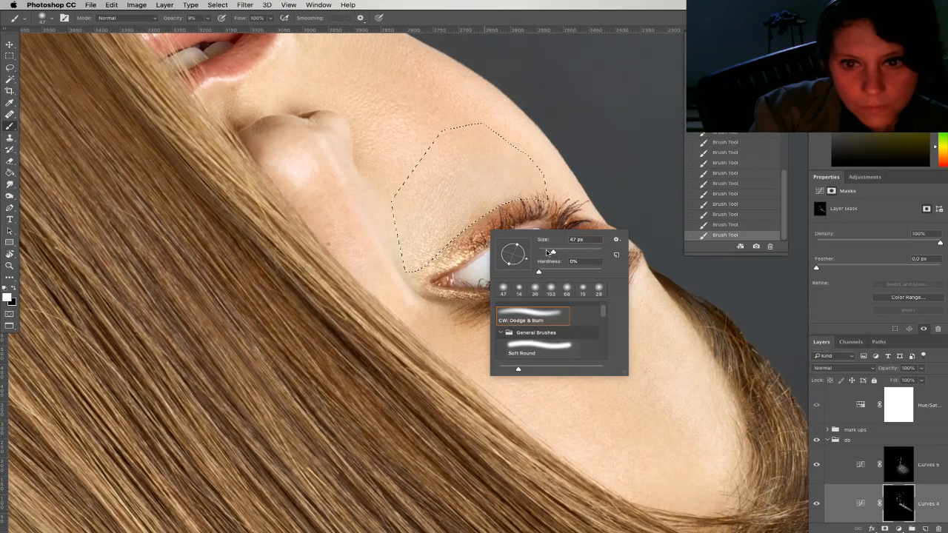
pyautogui.press('Return')
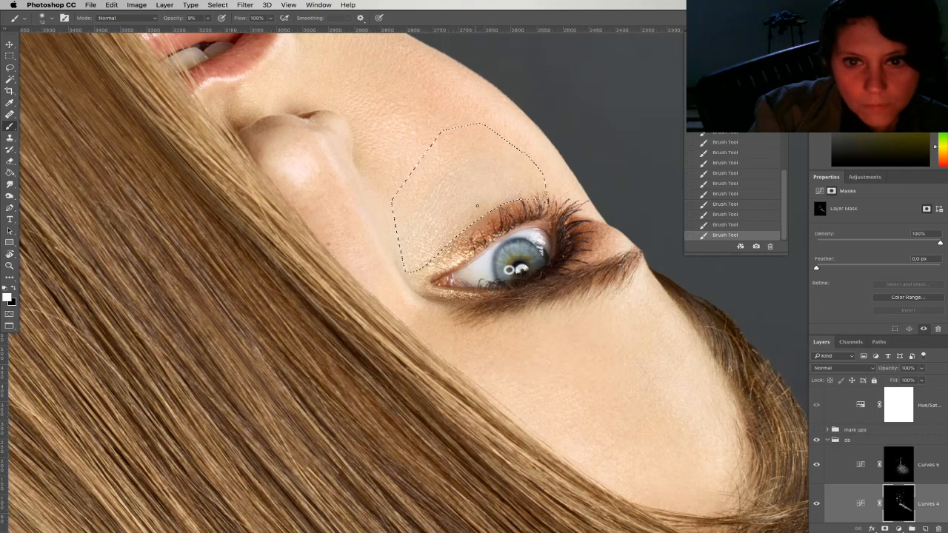
pyautogui.hotkey('ctrl', 'd')
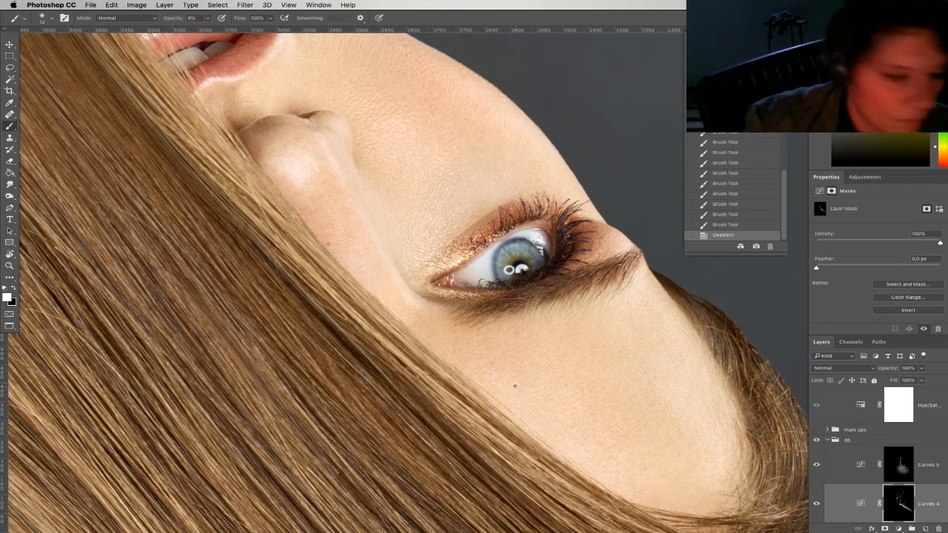
pyautogui.press('Escape')
pyautogui.moveTo(450, 285); pyautogui.dragTo(500, 236)
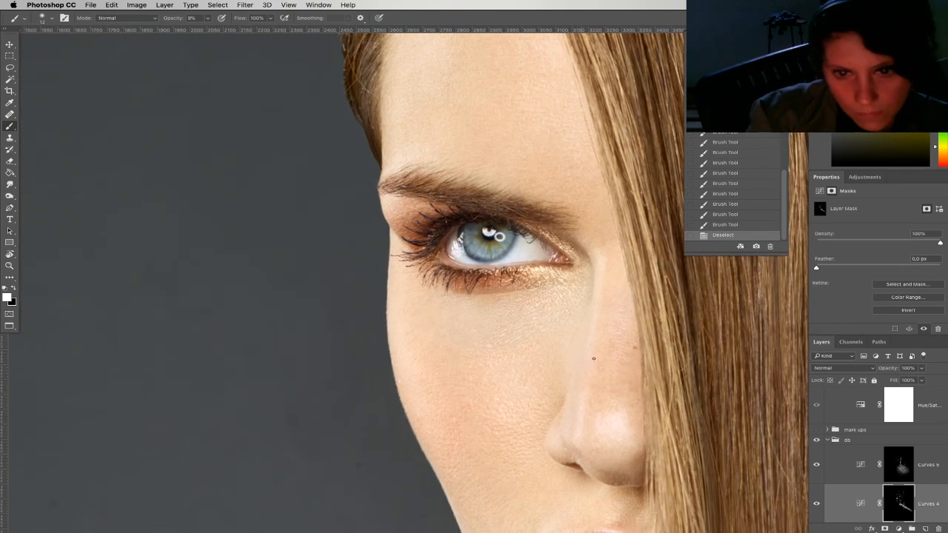
# Add a Hue/Saturation layer above Curves 5 with saturation +38 and invert its mask to black
pyautogui.click(860, 464)
pyautogui.click(898, 528)
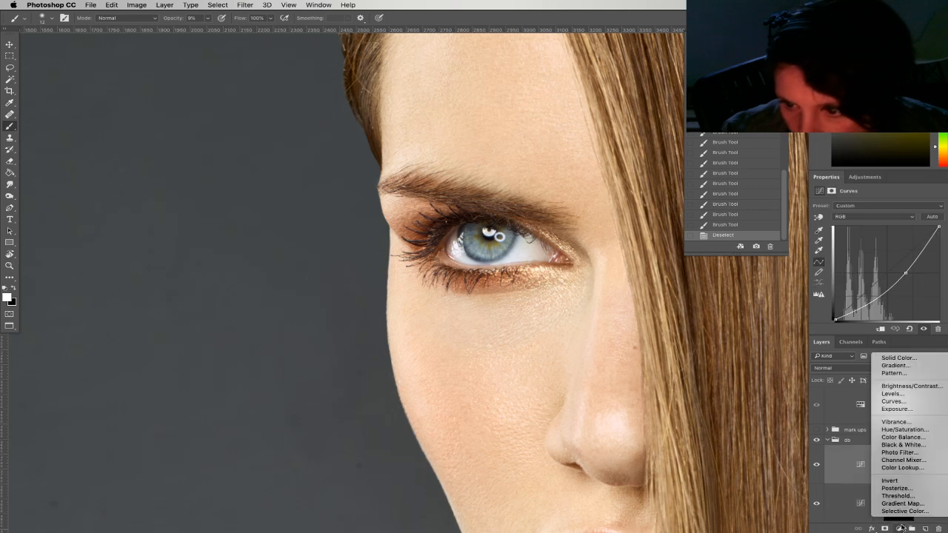
pyautogui.click(905, 430)
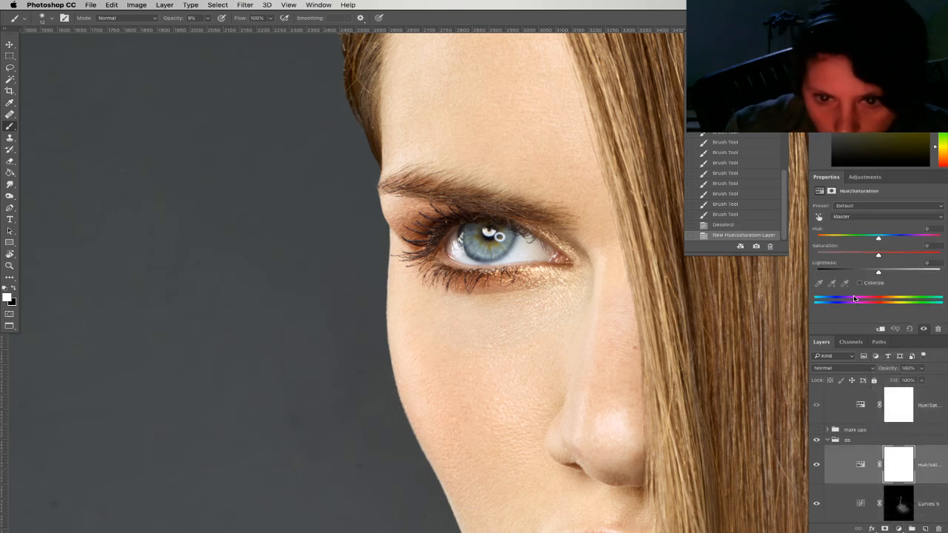
pyautogui.moveTo(879, 255); pyautogui.dragTo(902, 256)
pyautogui.hotkey('ctrl', 'i')
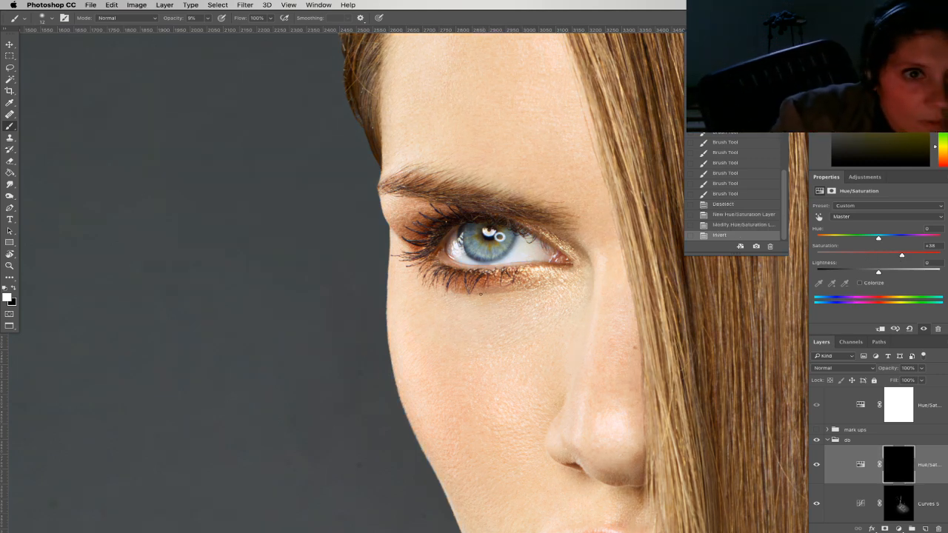
# Raise the brush opacity to 50% and paint white along the lower lash line on the Hue/Saturation mask
pyautogui.click(500, 236)
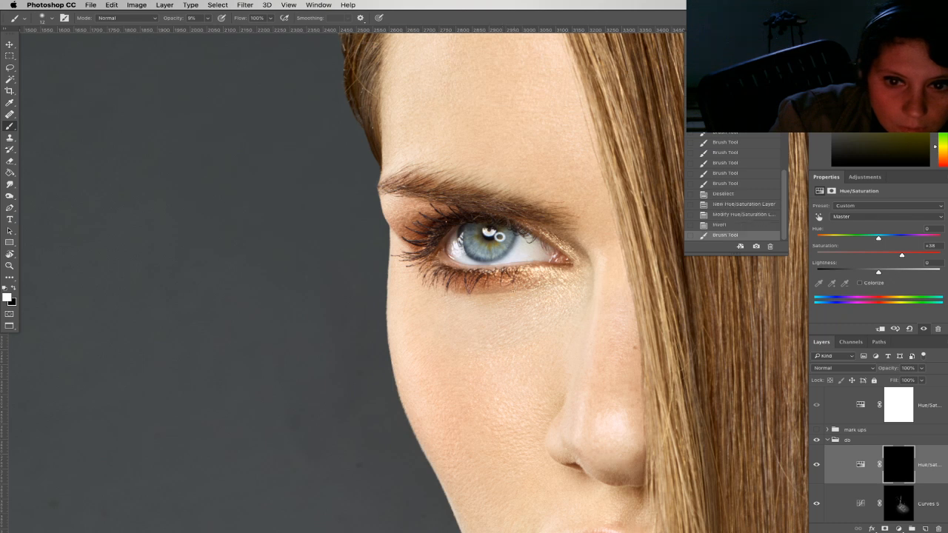
pyautogui.press('5')
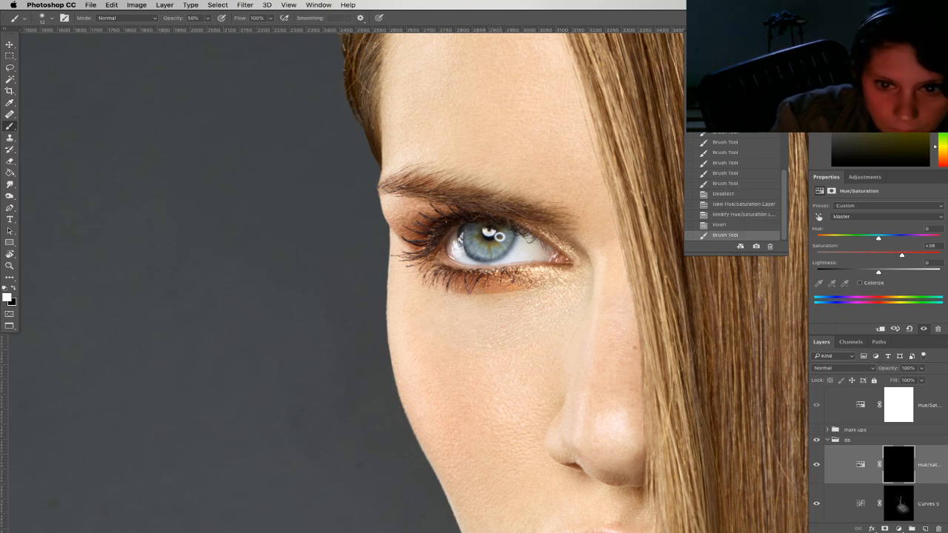
pyautogui.click(504, 288)
# Try Overlay on the new Hue/Saturation layer, then set its blend mode to Multiply and its opacity to 41%
pyautogui.click(841, 368)
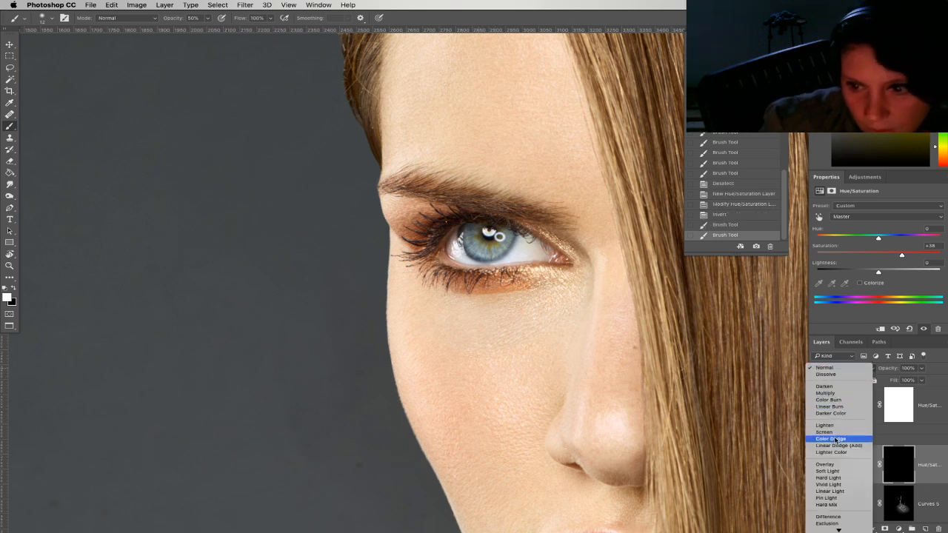
pyautogui.click(836, 464)
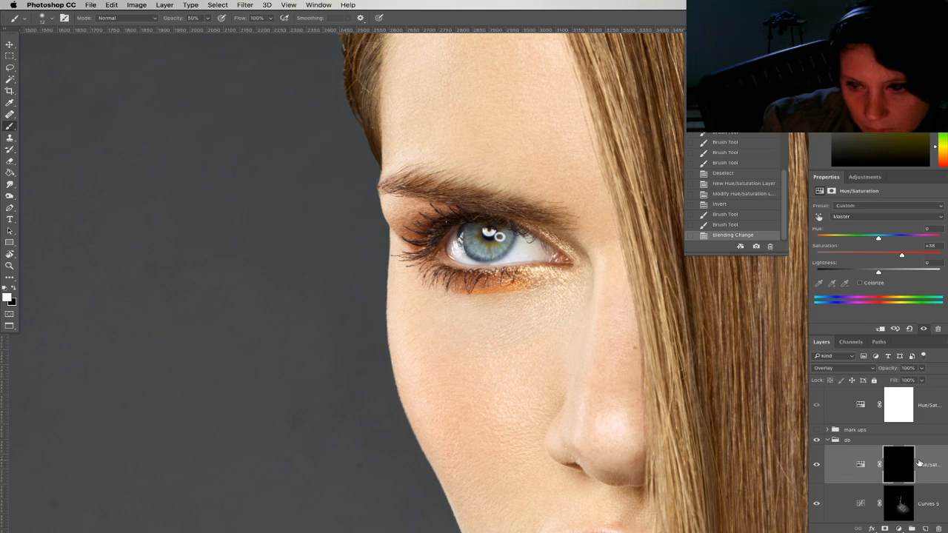
pyautogui.click(863, 368)
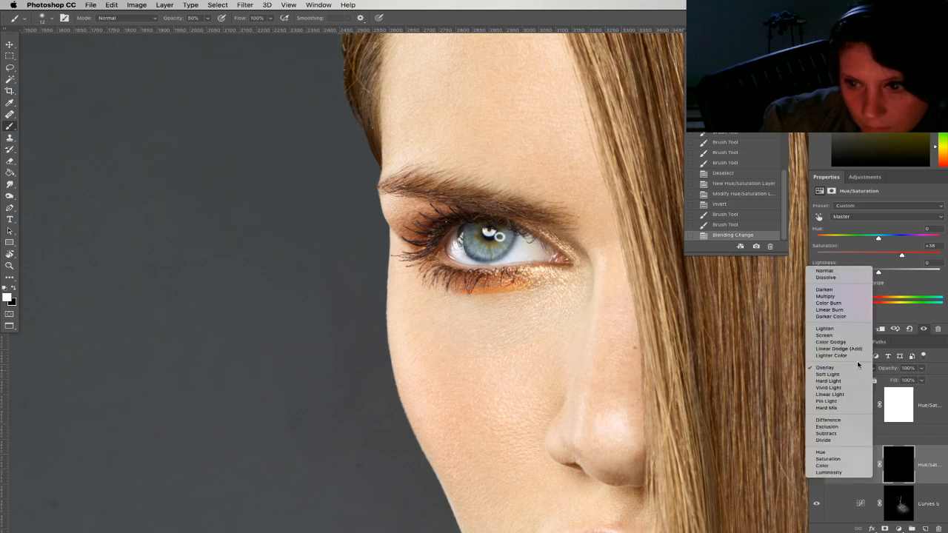
pyautogui.click(837, 296)
pyautogui.click(923, 368)
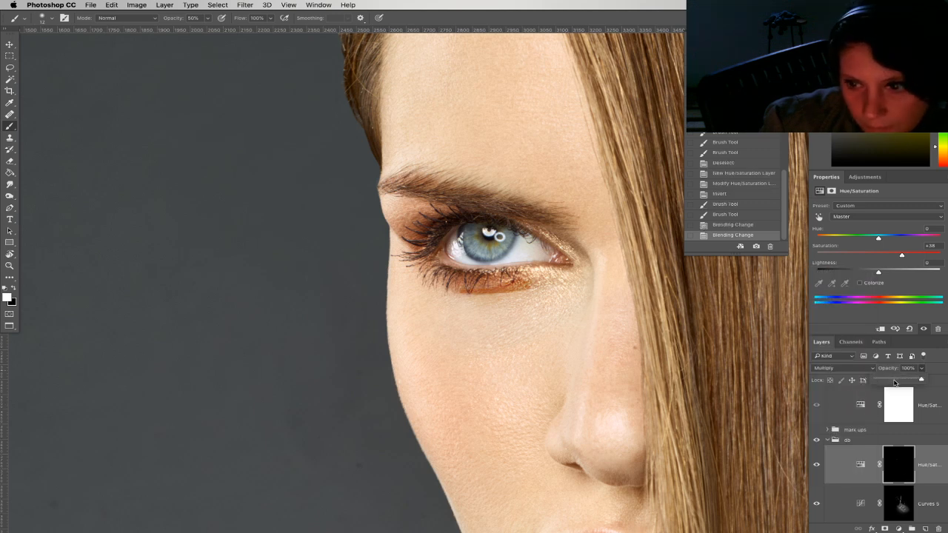
pyautogui.click(895, 381)
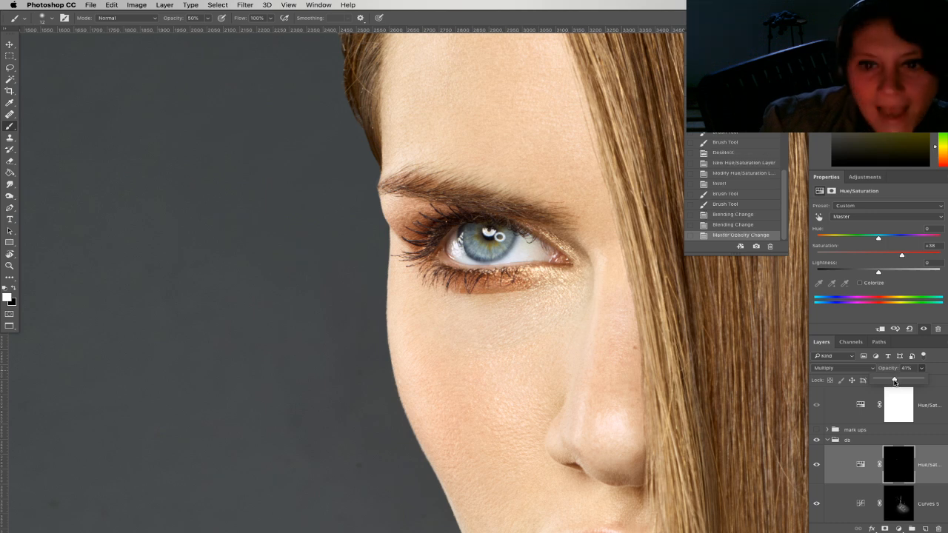
# Set the Hue/Saturation layer's saturation to +57 and paint black on its mask below the lower lashes with a 134 px brush
pyautogui.click(913, 256)
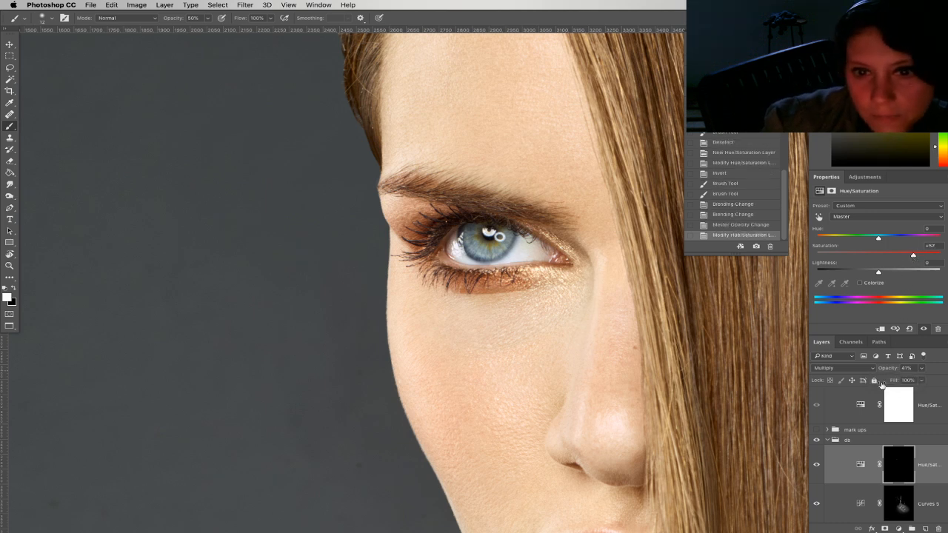
pyautogui.rightClick(522, 357)
pyautogui.press('x')
pyautogui.click(524, 339)
pyautogui.click(456, 299)
pyautogui.click(460, 302)
pyautogui.click(452, 300)
pyautogui.click(460, 303)
pyautogui.click(479, 309)
pyautogui.click(528, 287)
pyautogui.moveTo(525, 373); pyautogui.dragTo(415, 389)
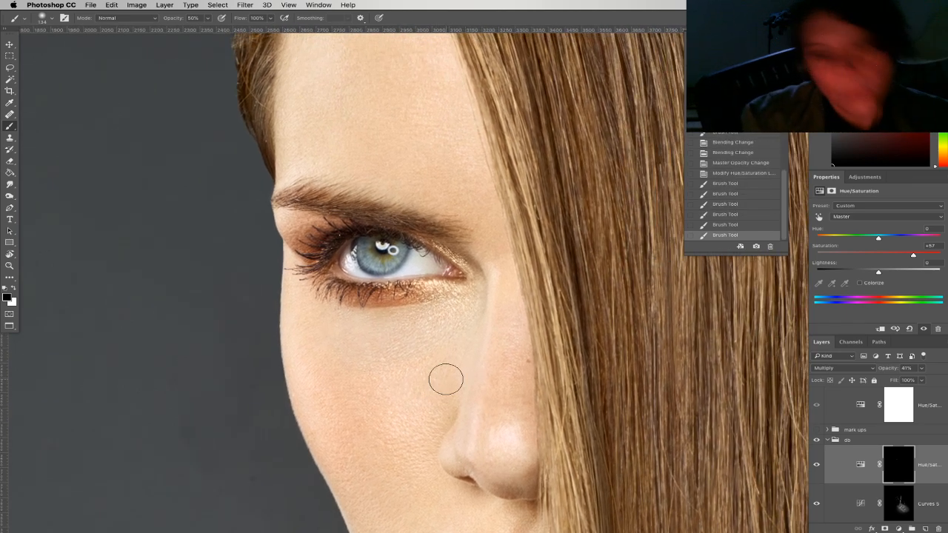
# Compare the whole portrait with and without the db group's dodge and burn adjustments
pyautogui.scroll(-5, 446, 379)
pyautogui.click(833, 441)
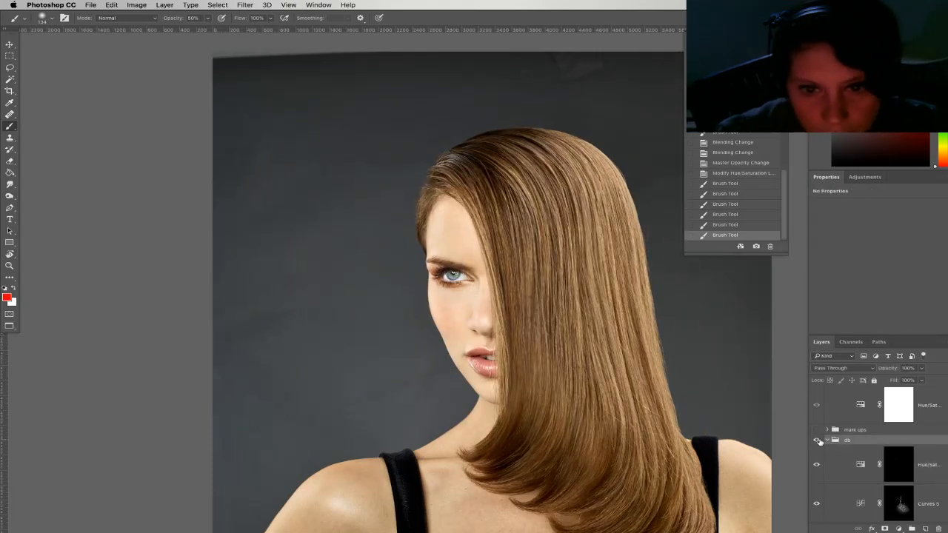
pyautogui.click(817, 441)
pyautogui.click(818, 440)
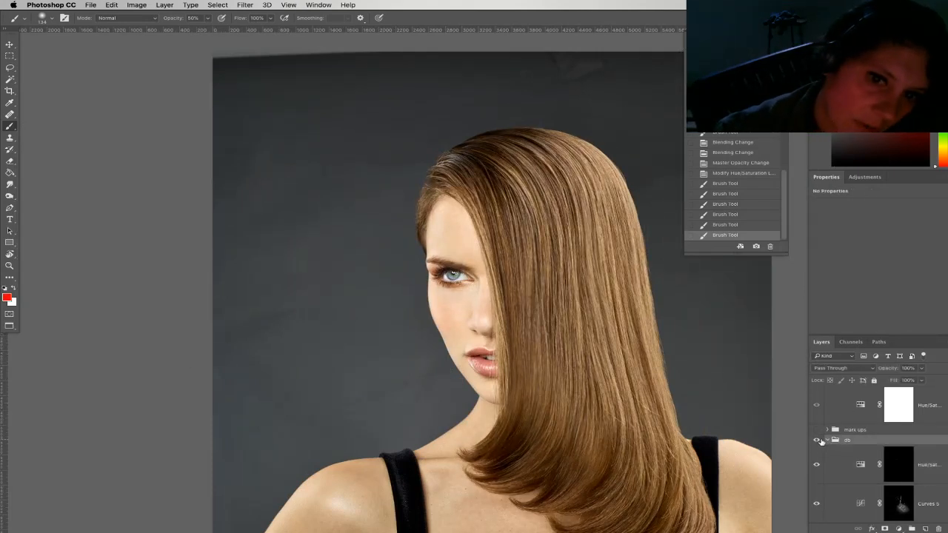
pyautogui.click(817, 440)
pyautogui.click(817, 441)
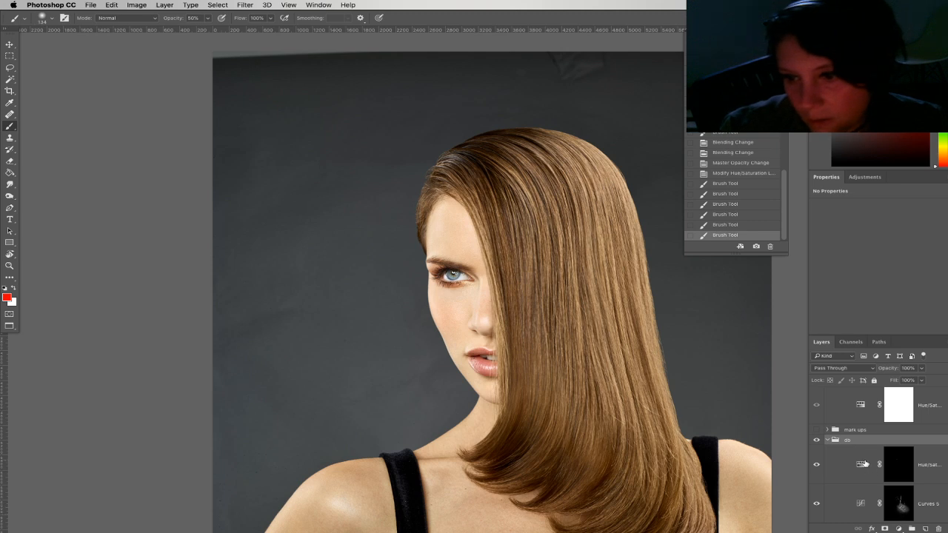
# Create a group named "color corrections" above the db group and move the eye makeup Hue/Saturation layer into it
pyautogui.click(863, 464)
pyautogui.click(860, 442)
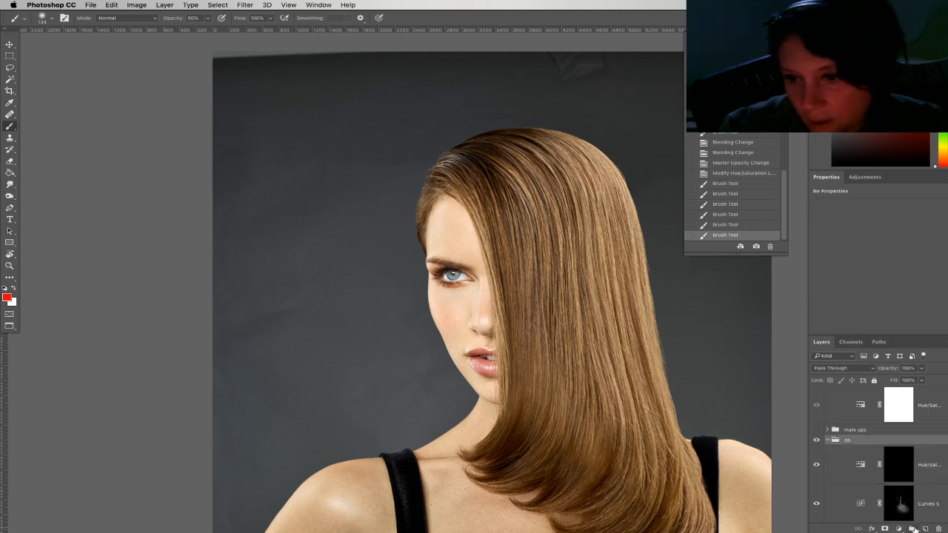
pyautogui.click(913, 528)
pyautogui.doubleClick(848, 440)
pyautogui.write('color corrections')
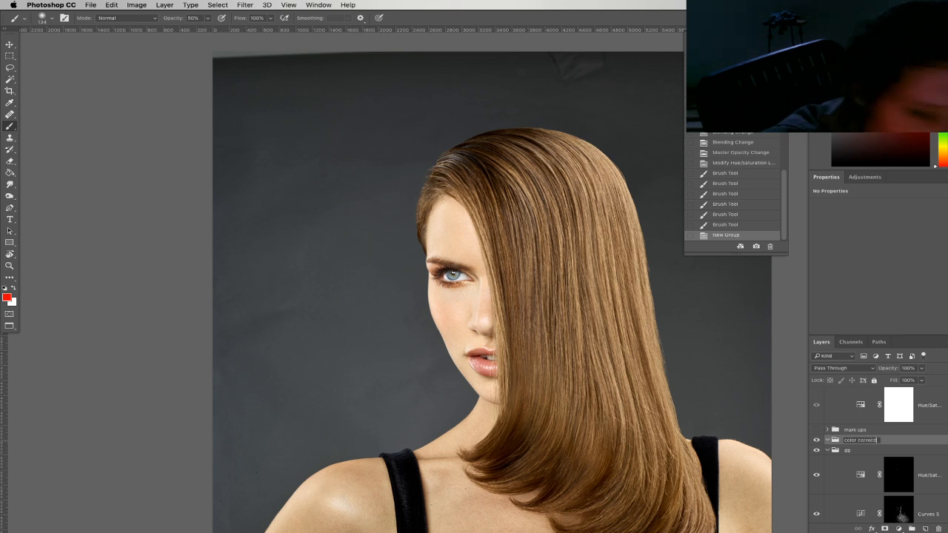
pyautogui.press('Return')
pyautogui.moveTo(861, 466); pyautogui.dragTo(861, 465)
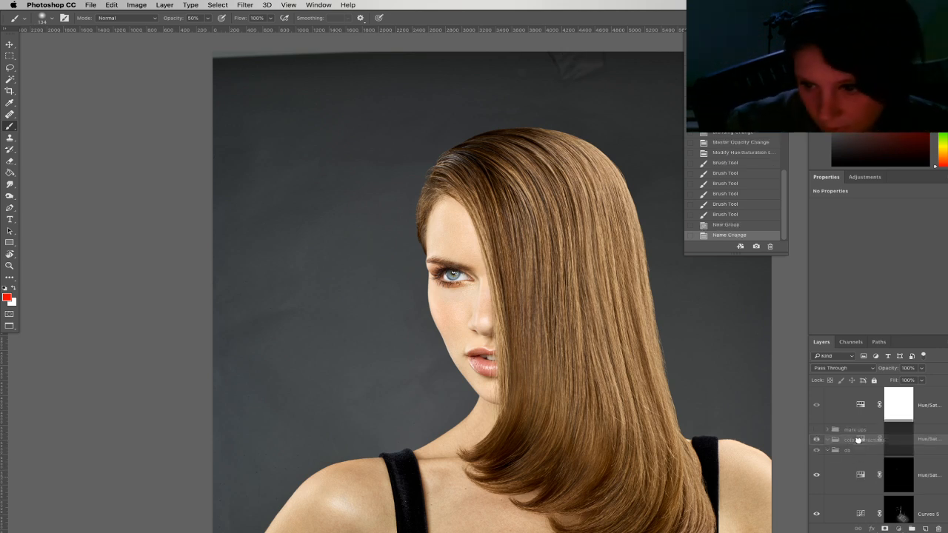
# Add a Curves layer in the color corrections group, raise the red curve's midpoint slightly and invert the layer mask to black
pyautogui.click(902, 529)
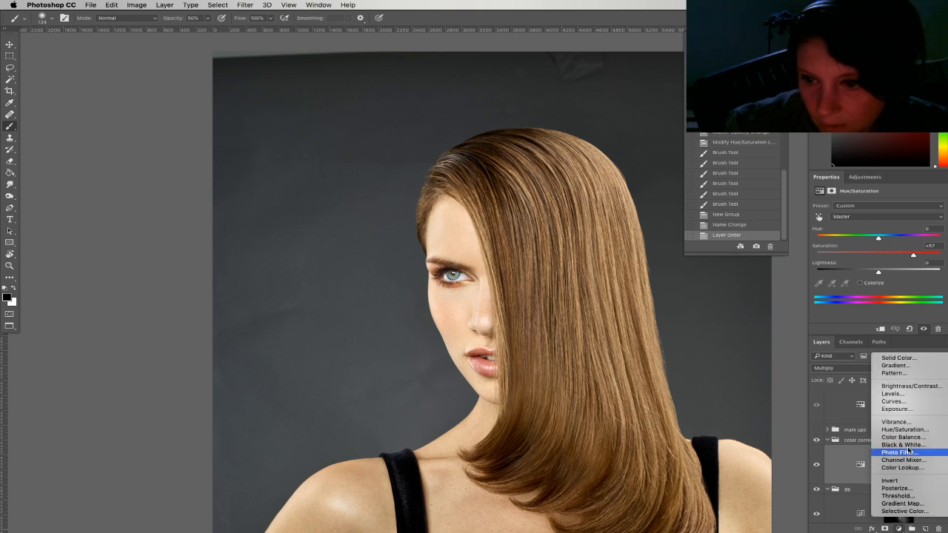
pyautogui.click(910, 402)
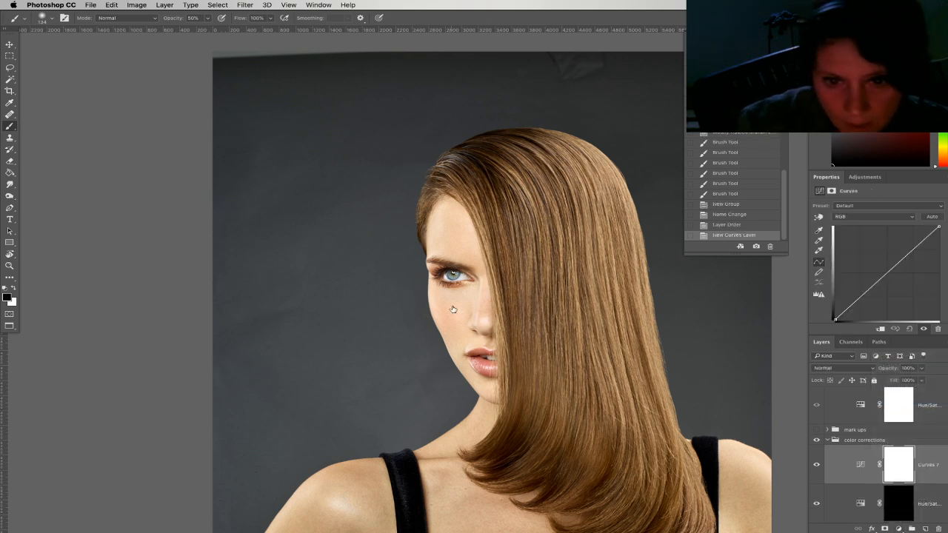
pyautogui.click(874, 216)
pyautogui.click(867, 224)
pyautogui.moveTo(885, 272); pyautogui.dragTo(884, 269)
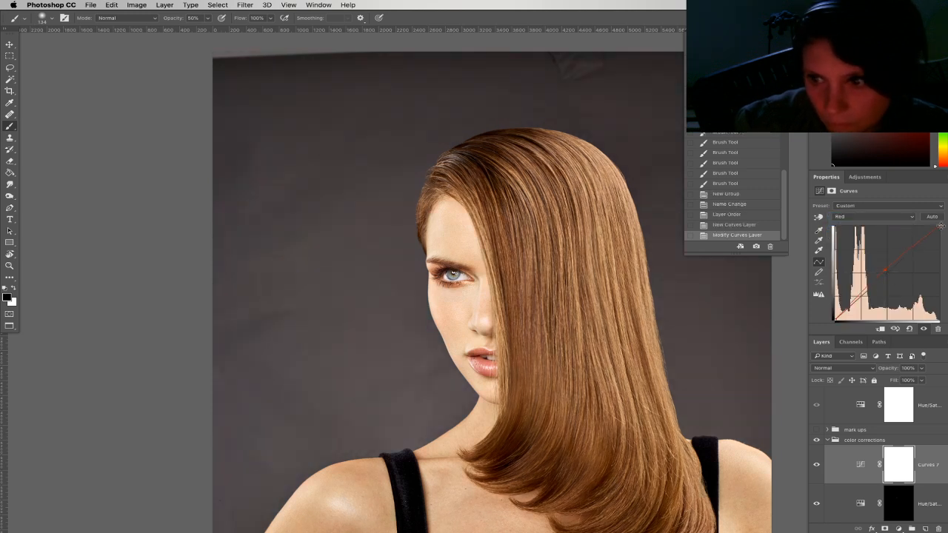
pyautogui.click(910, 216)
pyautogui.click(910, 226)
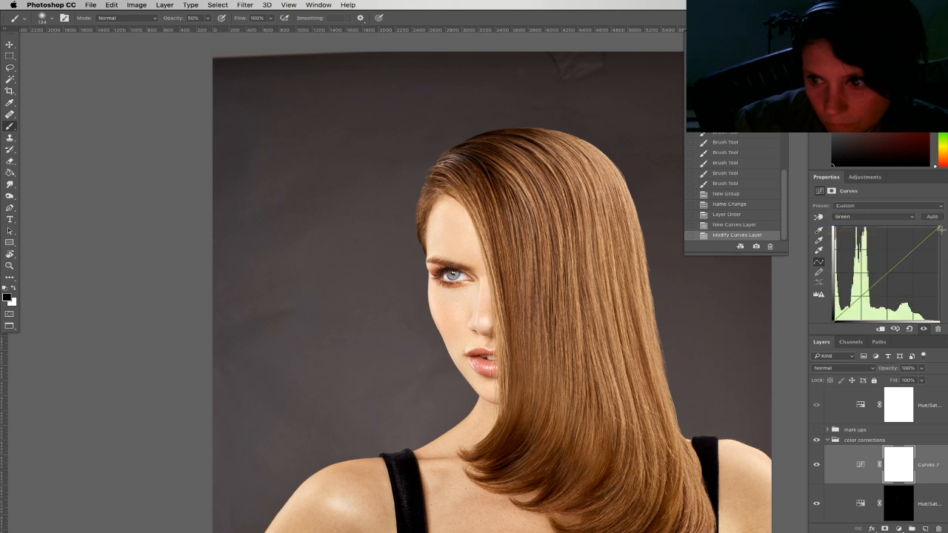
pyautogui.press('super+i')
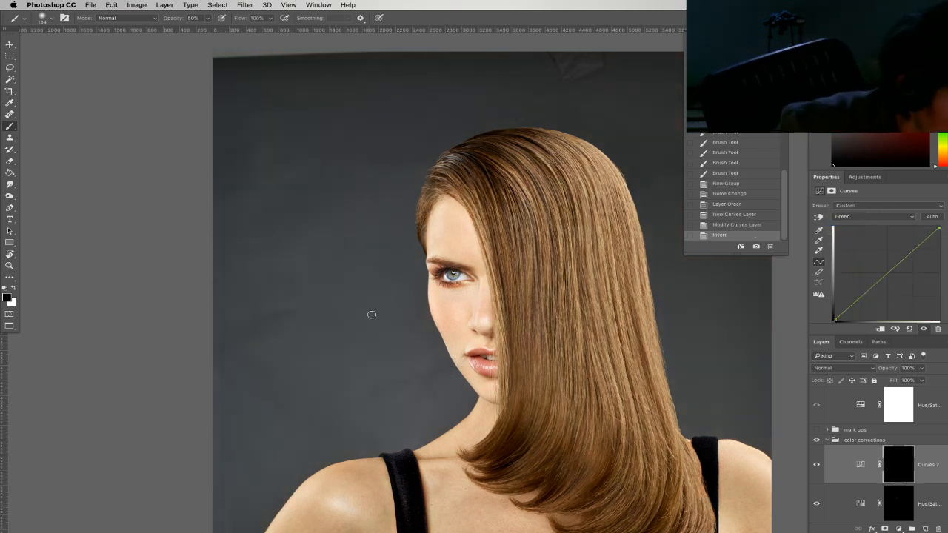
# Paint white under the eye on the Curves 7 mask with the 134 px brush at 50% opacity
pyautogui.moveTo(442, 294); pyautogui.dragTo(480, 279)
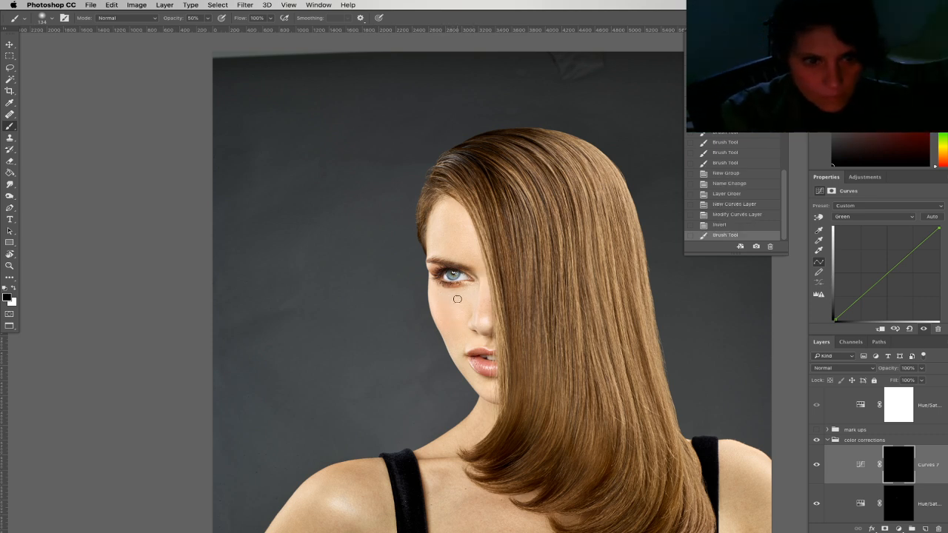
pyautogui.click(457, 300)
pyautogui.press('x')
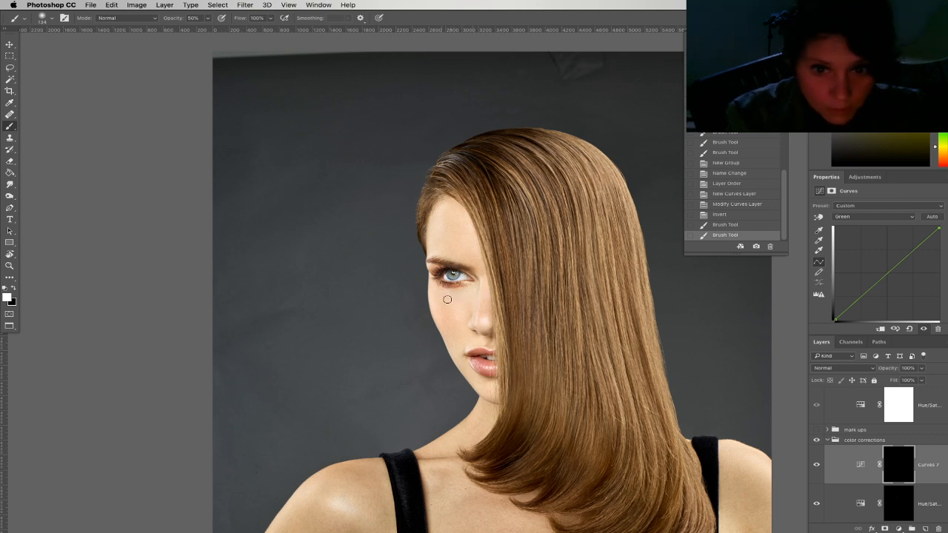
pyautogui.moveTo(471, 293); pyautogui.dragTo(441, 293)
# Fine-tune the midpoints of the green and blue curves on Curves 7 and check the layer's effect
pyautogui.click(888, 274)
pyautogui.moveTo(888, 272); pyautogui.dragTo(886, 271)
pyautogui.click(885, 216)
pyautogui.click(884, 226)
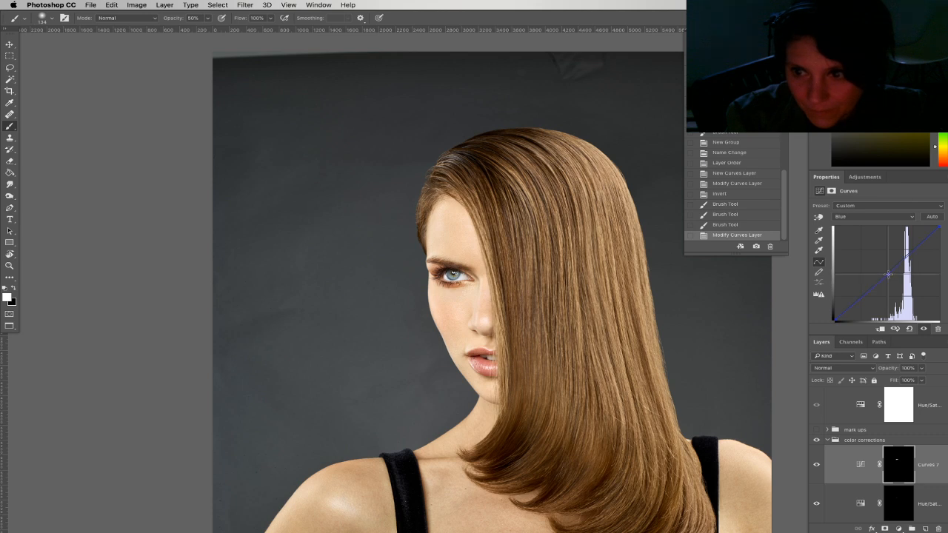
pyautogui.moveTo(888, 274); pyautogui.dragTo(889, 278)
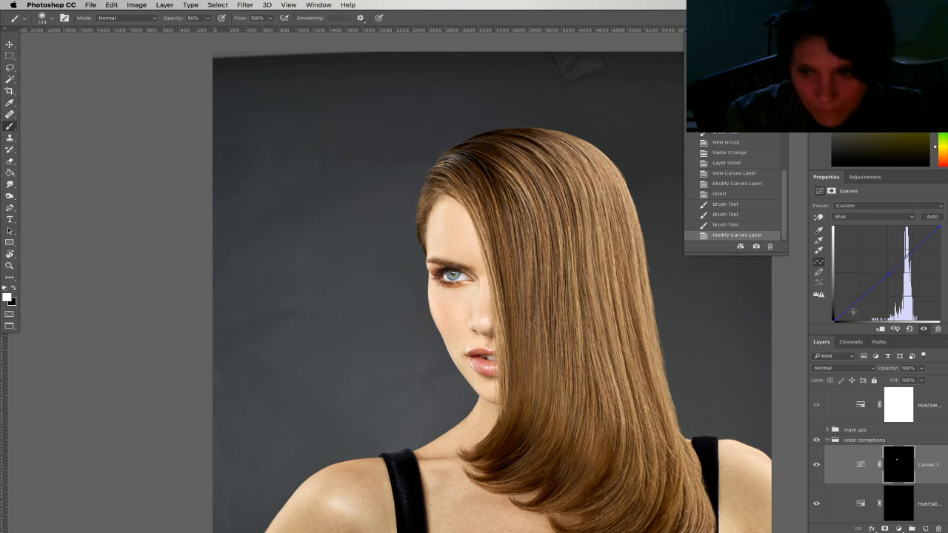
pyautogui.click(818, 464)
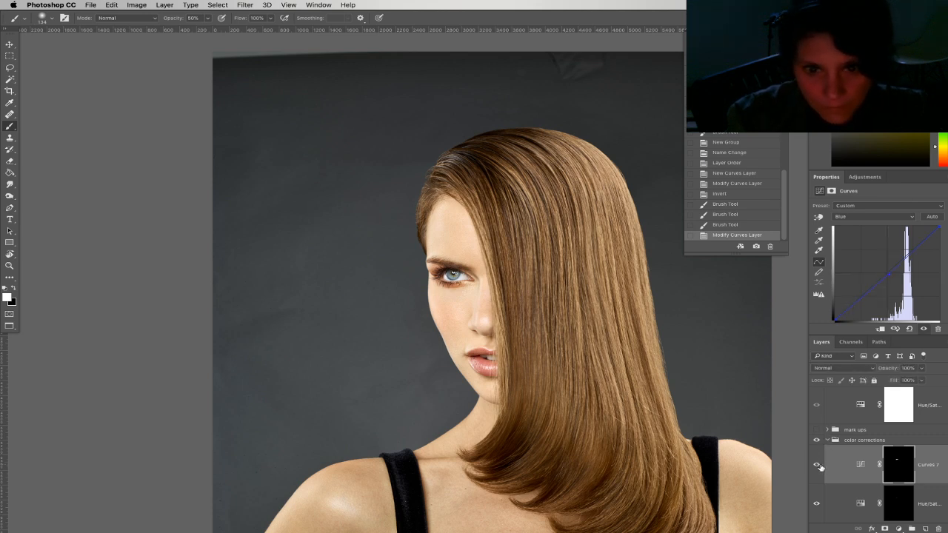
# Add a Hue/Saturation layer above Curves 7 with saturation -57 and invert its mask to black
pyautogui.moveTo(583, 416); pyautogui.dragTo(559, 375)
pyautogui.press('z')
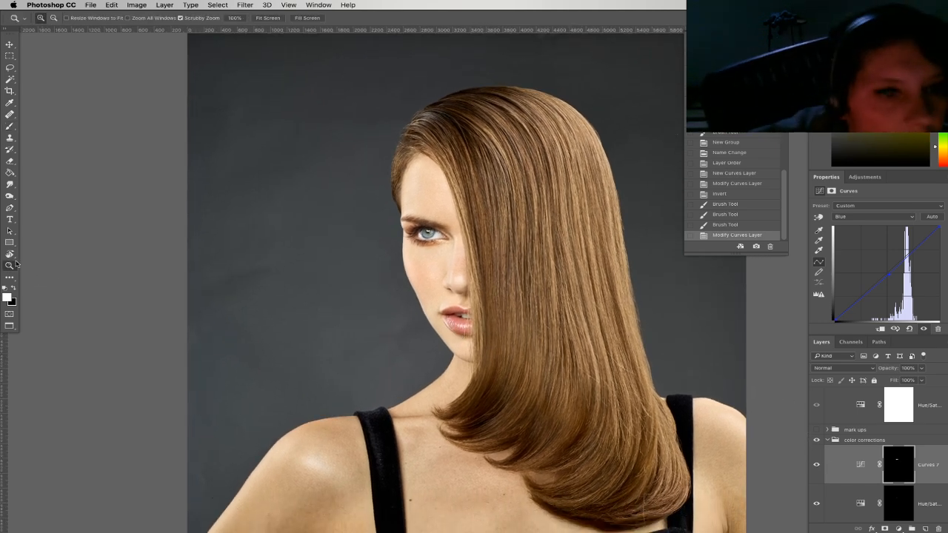
pyautogui.moveTo(433, 219); pyautogui.dragTo(518, 319)
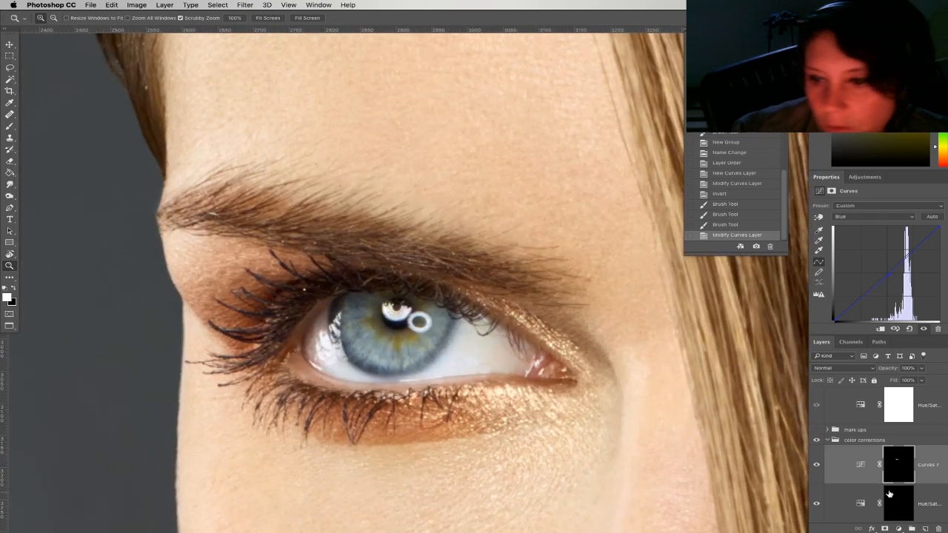
pyautogui.click(900, 528)
pyautogui.click(898, 437)
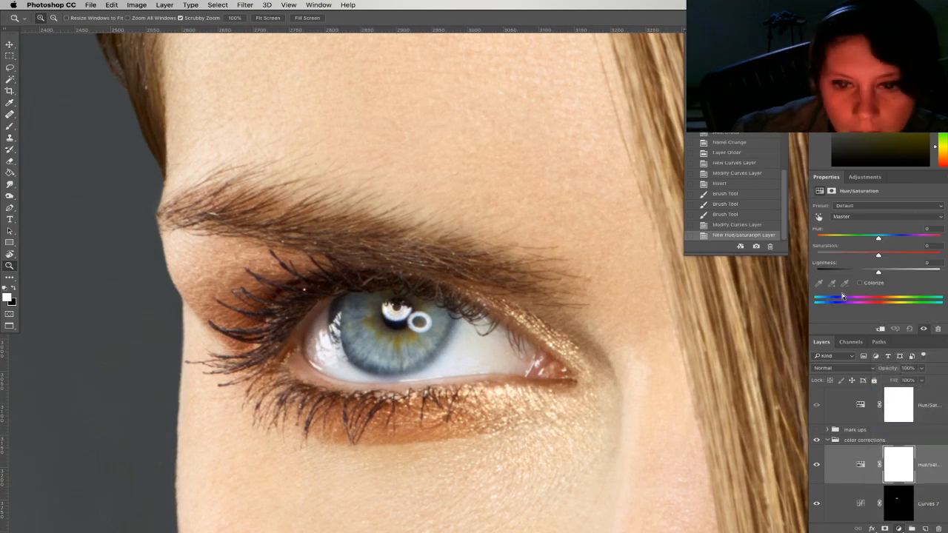
pyautogui.click(850, 254)
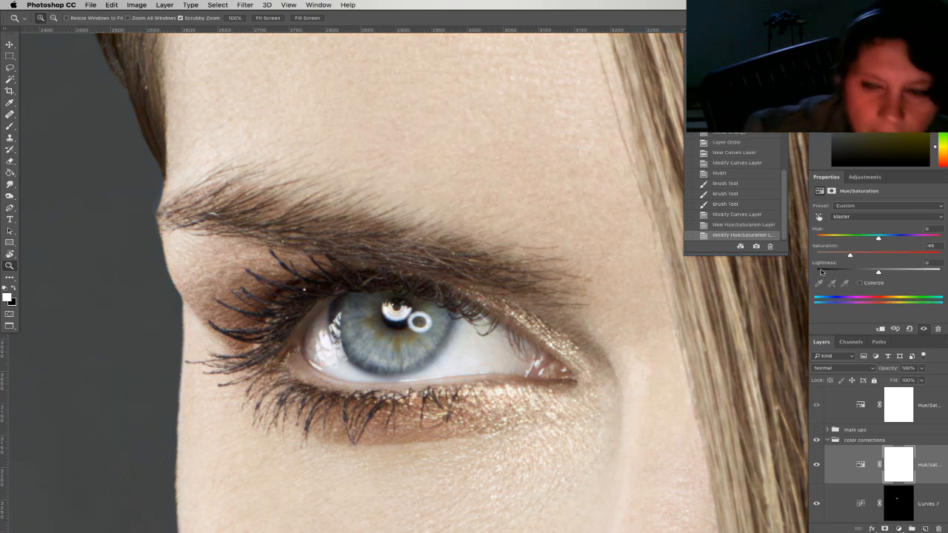
pyautogui.hotkey('ctrl', 'i')
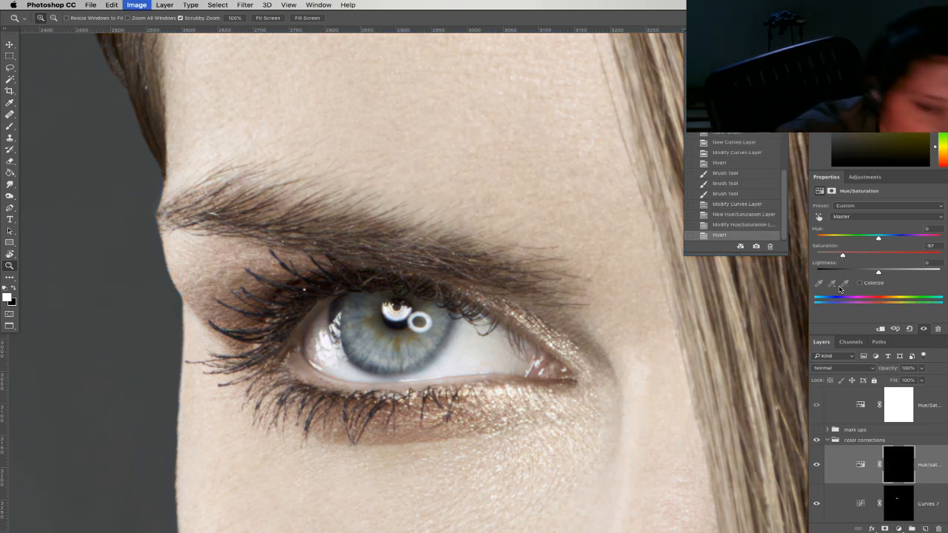
# Paint white on the mask over the outer eye white with a 25 px brush, raising the brush opacity to 100%
pyautogui.press('b')
pyautogui.rightClick(409, 344)
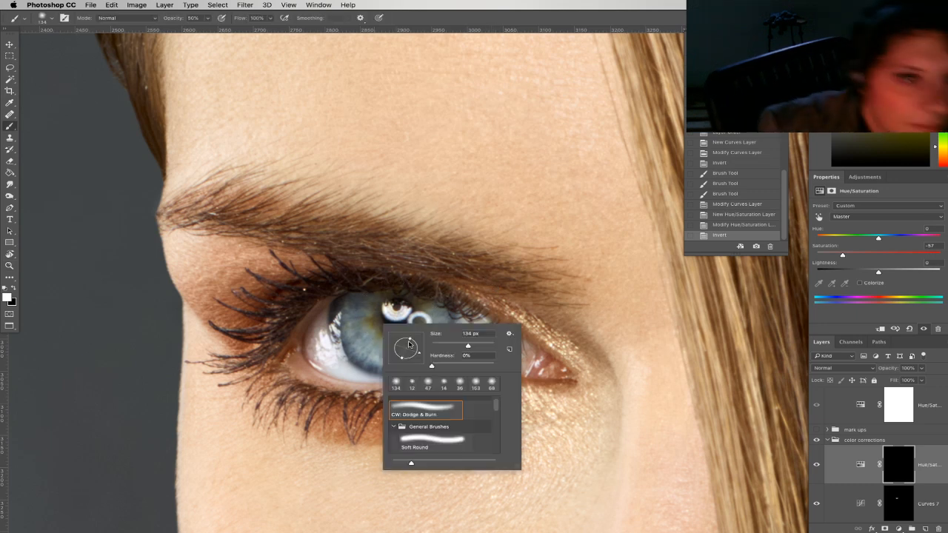
pyautogui.click(439, 345)
pyautogui.moveTo(322, 351)
pyautogui.mouseDown()
pyautogui.moveTo(320, 360)
pyautogui.moveTo(322, 319)
pyautogui.mouseUp()
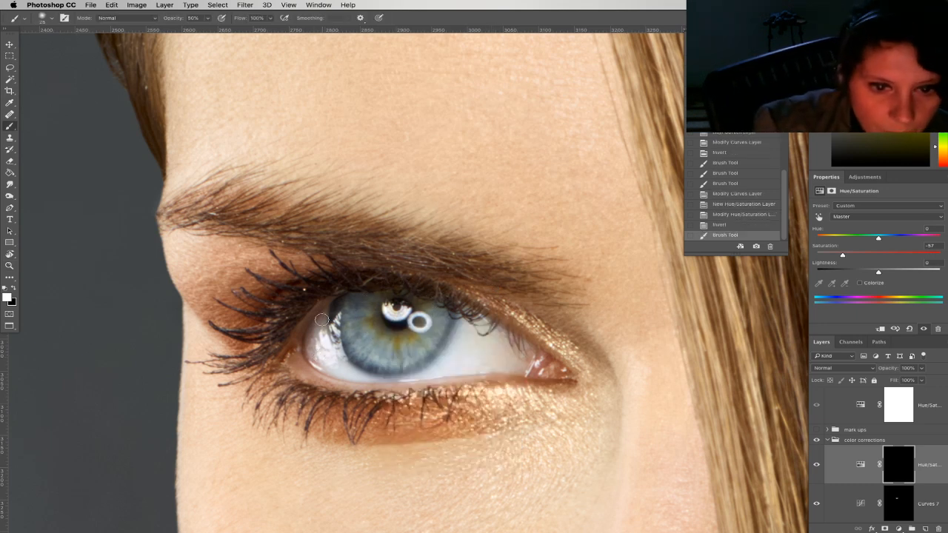
pyautogui.click(323, 351)
pyautogui.click(317, 352)
pyautogui.click(322, 358)
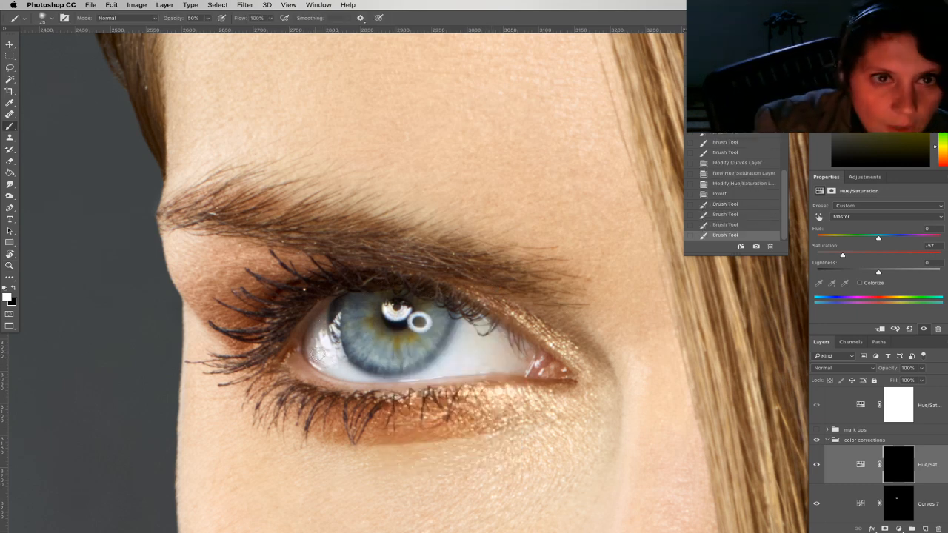
pyautogui.click(319, 358)
pyautogui.press('0')
pyautogui.click(349, 375)
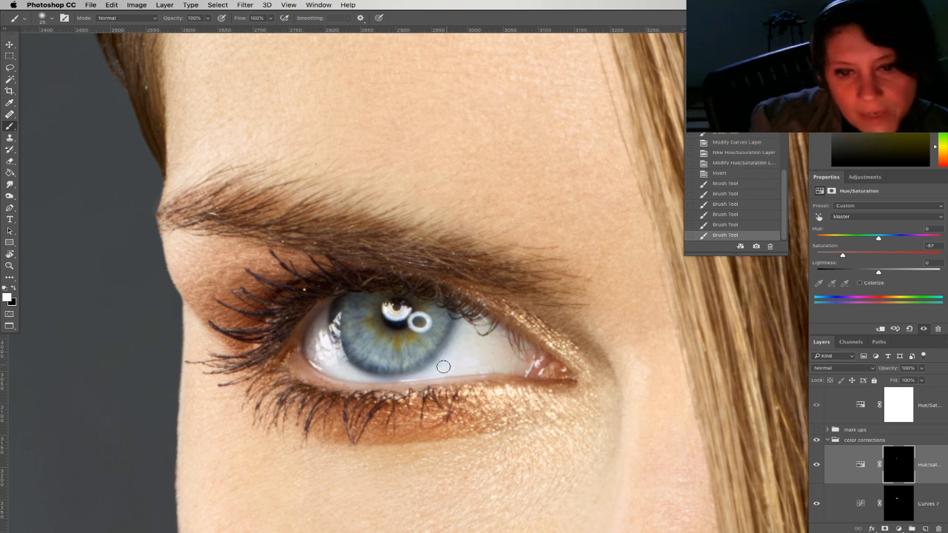
# Paint white on the Hue/Saturation mask over the eye white between the iris and the tear duct
pyautogui.click(522, 361)
pyautogui.click(524, 357)
pyautogui.click(519, 368)
pyautogui.click(478, 362)
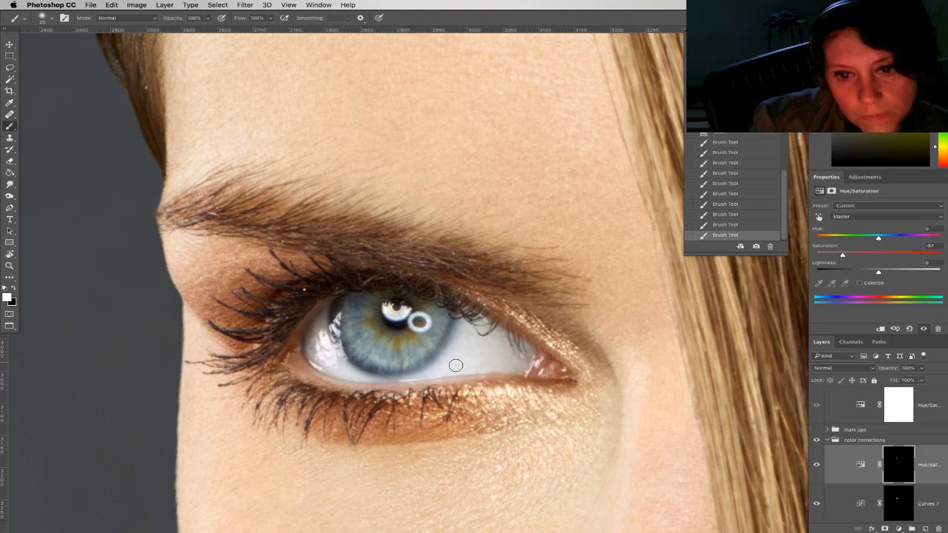
# Select the clean layer at the base of the layer stack for retouching around the lips
pyautogui.moveTo(587, 328); pyautogui.dragTo(546, 229)
pyautogui.moveTo(422, 298); pyautogui.dragTo(430, 316)
pyautogui.scroll(-6, 430, 316)
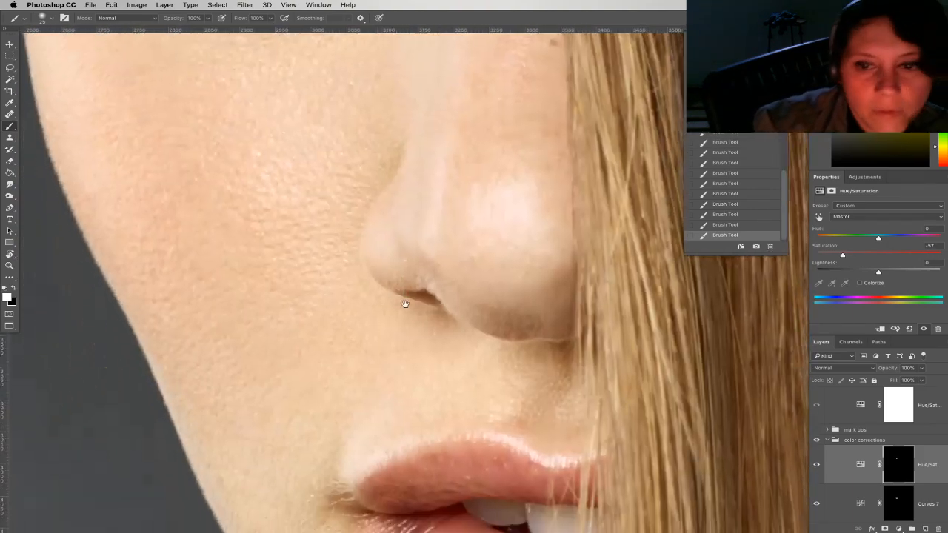
pyautogui.scroll(-3, 414, 346)
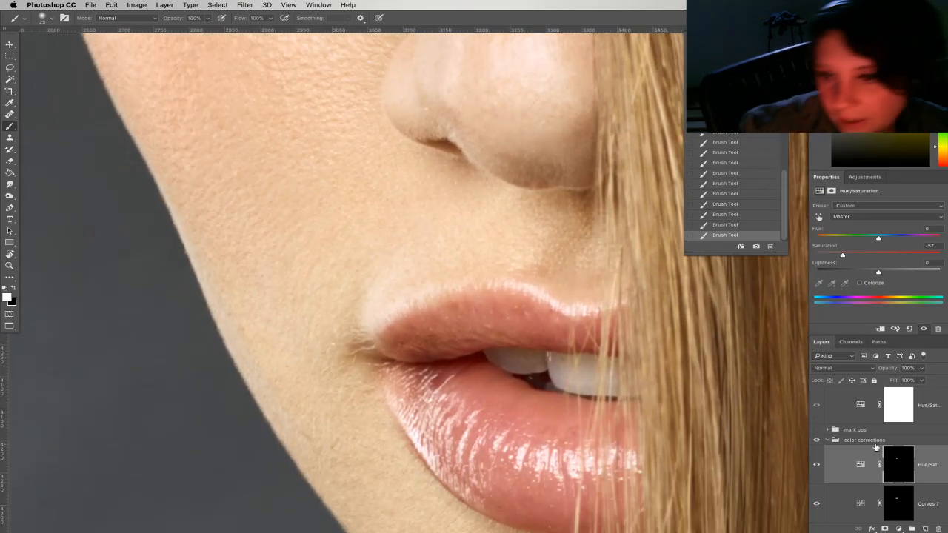
pyautogui.click(833, 440)
pyautogui.scroll(-3, 878, 459)
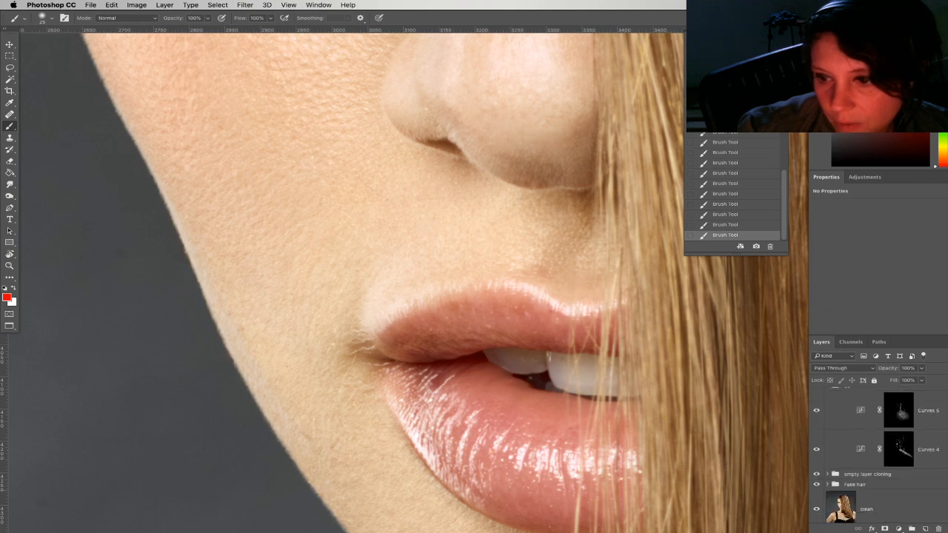
pyautogui.click(890, 506)
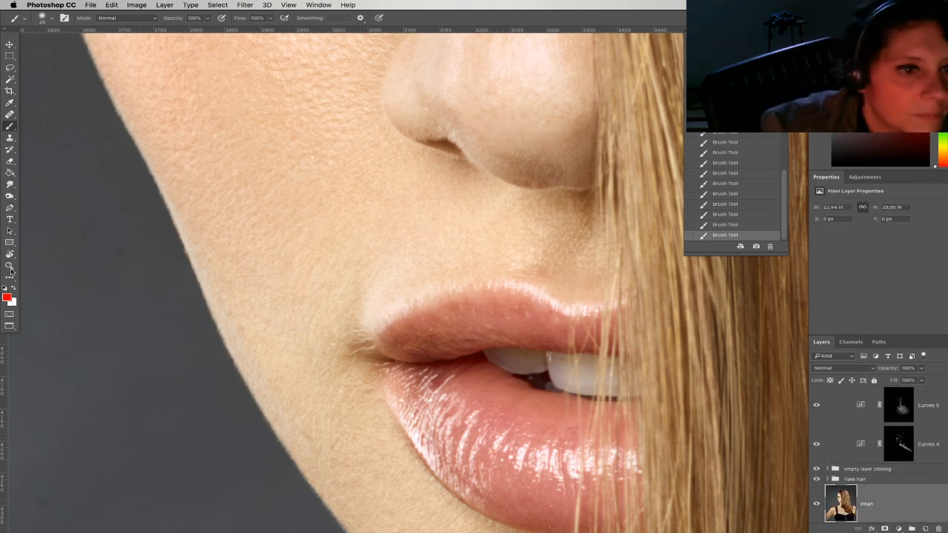
# Clone out the light hairs below the corner of the mouth using the Clone Stamp in Darken mode with a 14 px brush
pyautogui.click(9, 266)
pyautogui.moveTo(342, 344); pyautogui.dragTo(340, 346)
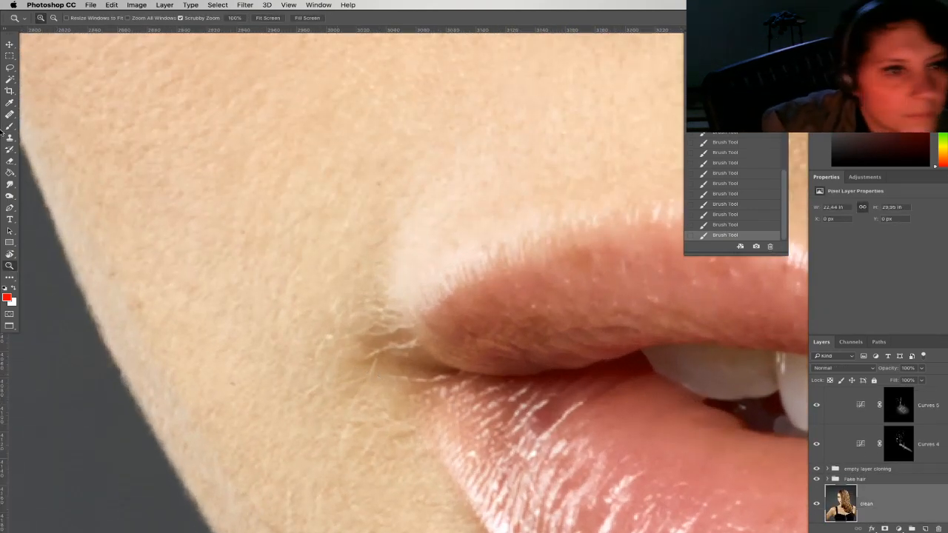
pyautogui.click(10, 138)
pyautogui.click(123, 22)
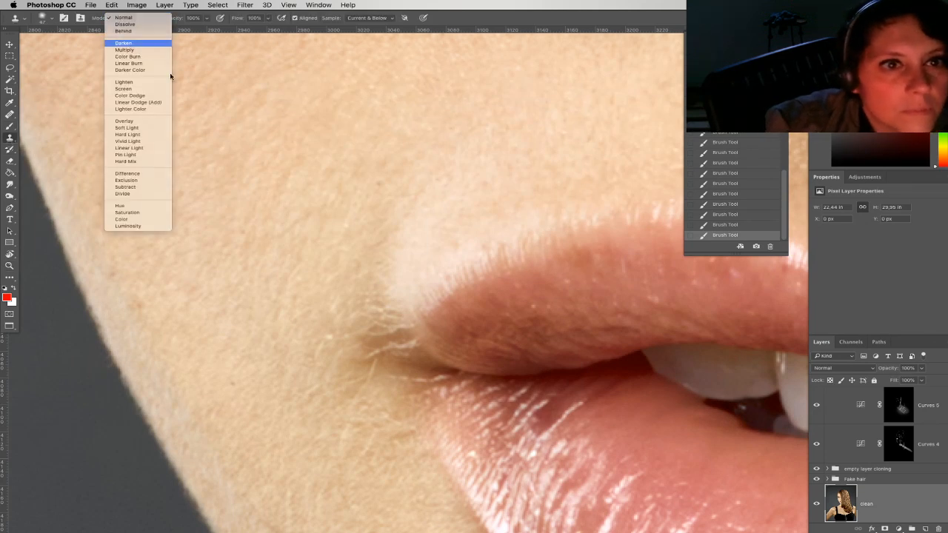
pyautogui.click(131, 43)
pyautogui.rightClick(365, 369)
pyautogui.moveTo(430, 386); pyautogui.dragTo(419, 386)
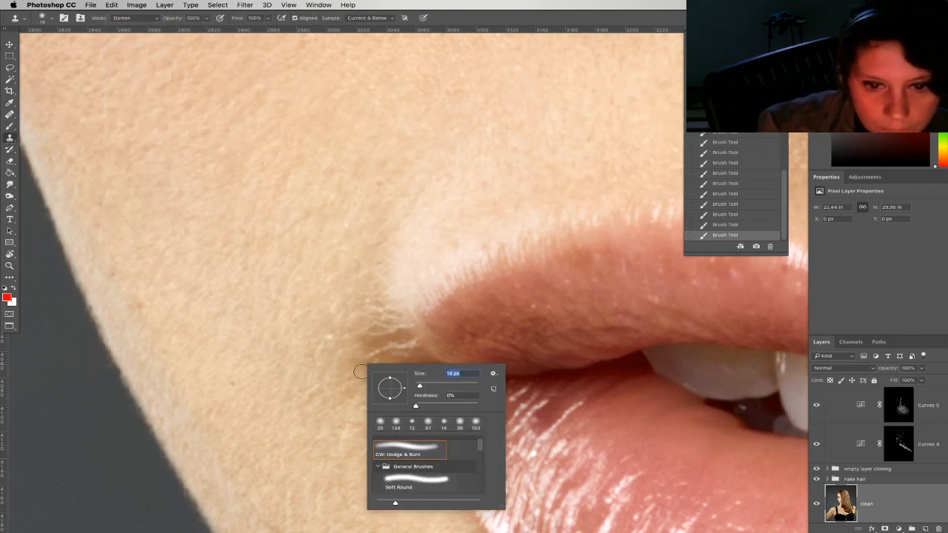
pyautogui.keyDown('alt'); pyautogui.click(315, 353); pyautogui.keyUp('alt')
pyautogui.click(333, 380)
pyautogui.click(317, 389)
pyautogui.click(370, 366)
# Reduce the clone brush to 7 px and clone over the fine hairs at the crease of the mouth corner
pyautogui.rightClick(331, 401)
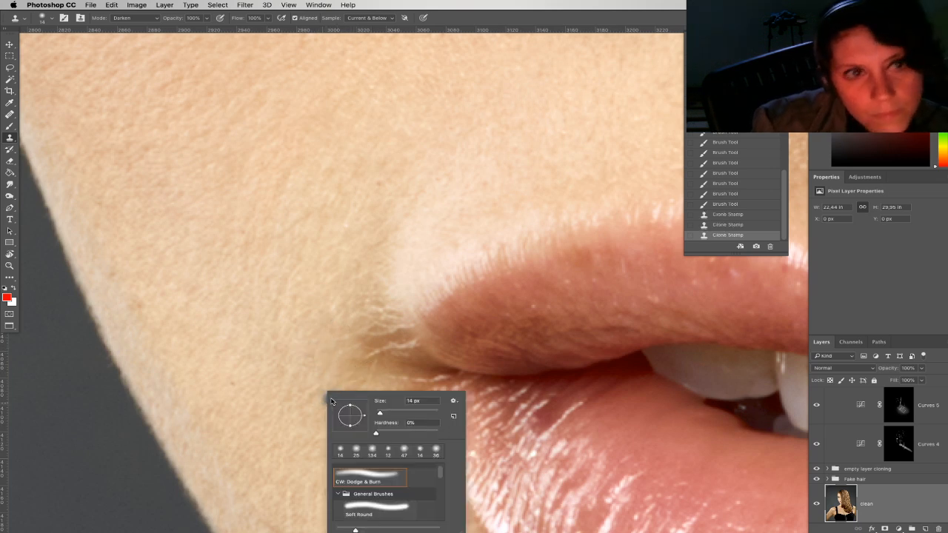
pyautogui.click(376, 375)
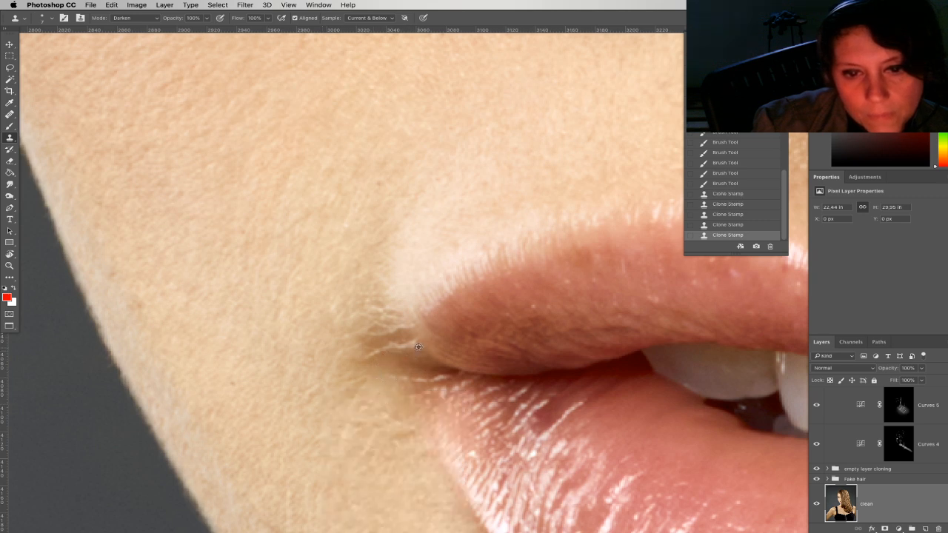
pyautogui.scroll(-2, 386, 353)
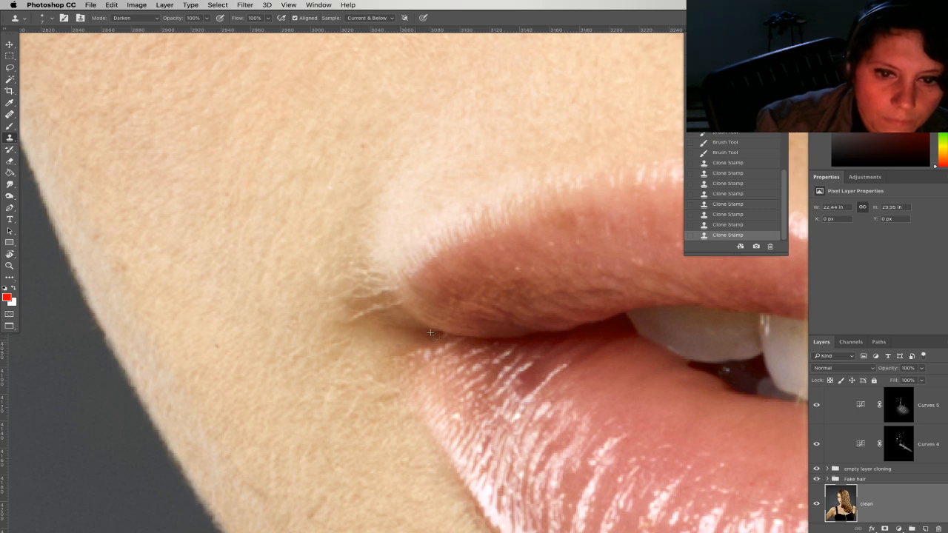
pyautogui.moveTo(358, 312); pyautogui.dragTo(373, 308)
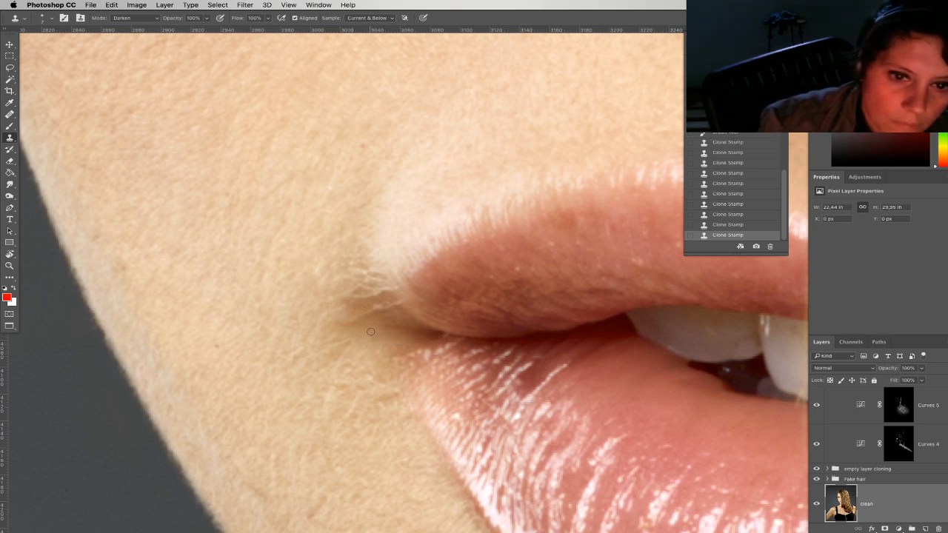
# Lower the Clone Stamp opacity to 70% and soften the remaining hairs on the skin around the mouth corner
pyautogui.press('7')
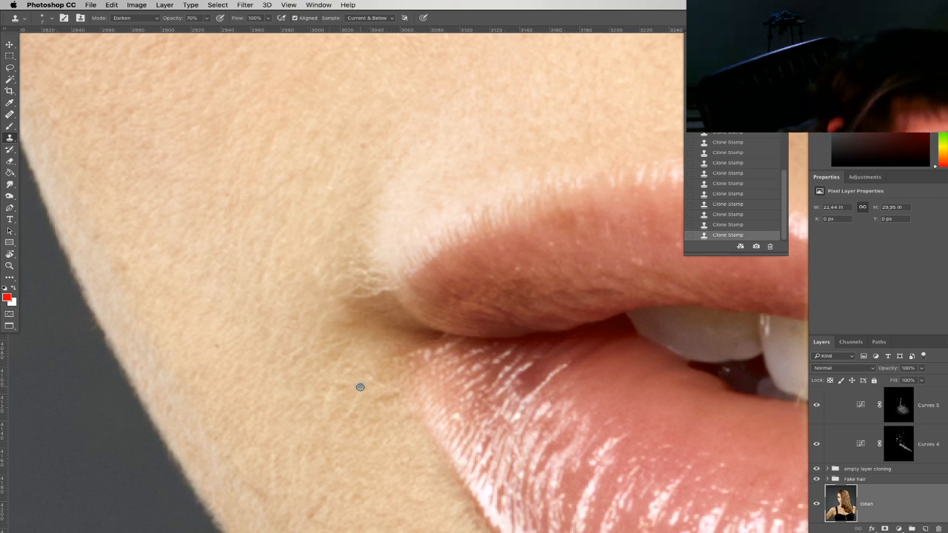
pyautogui.moveTo(343, 379); pyautogui.dragTo(306, 247)
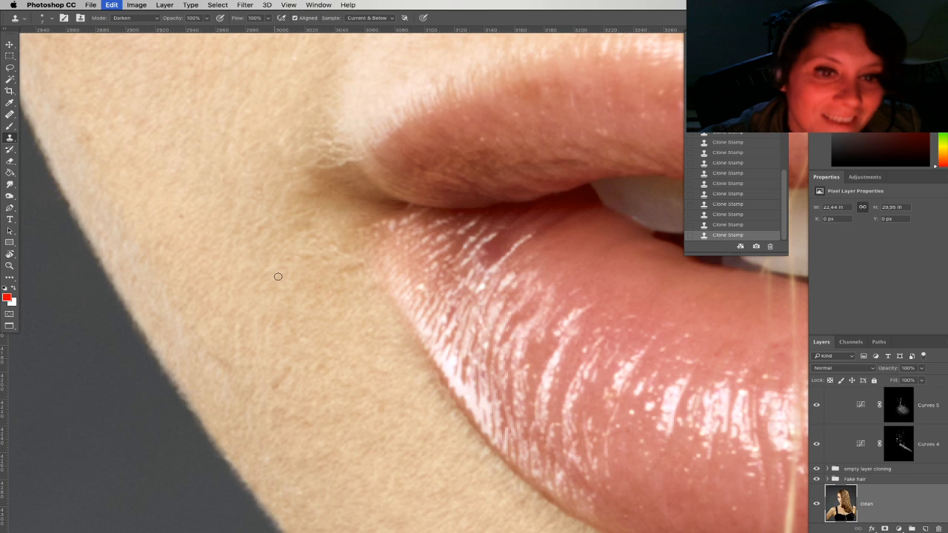
pyautogui.keyDown('alt'); pyautogui.click(265, 211); pyautogui.keyUp('alt')
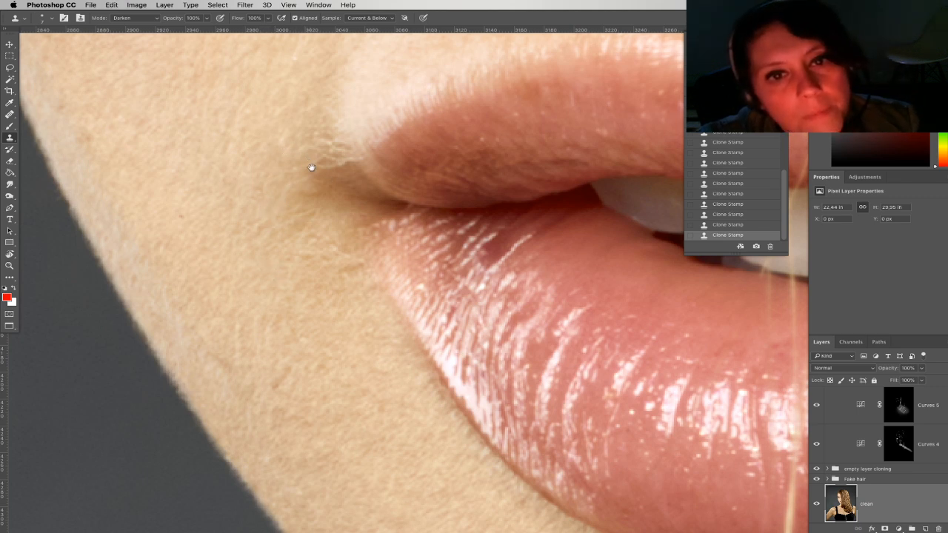
pyautogui.moveTo(311, 167); pyautogui.dragTo(334, 269)
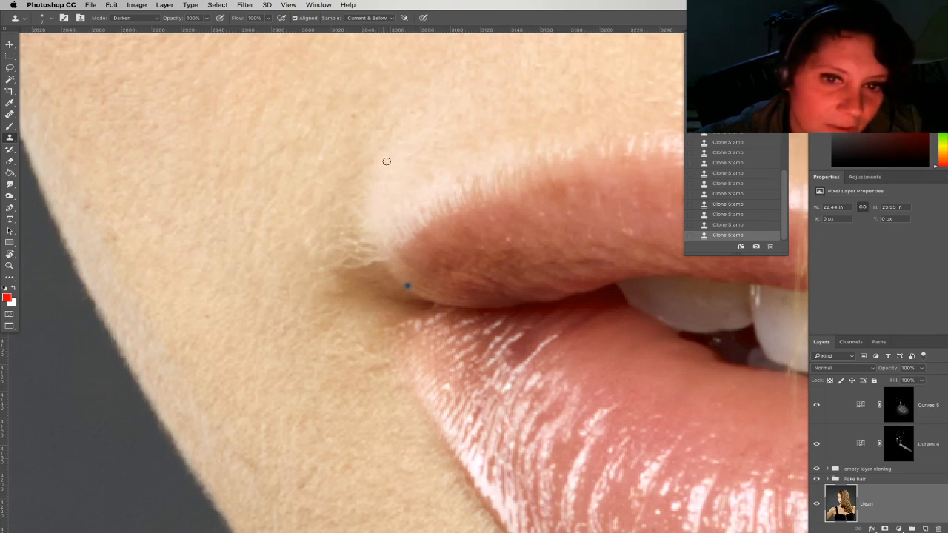
# Start a Pen tool path with an anchor point at the corner of the mouth
pyautogui.press('p')
pyautogui.click(423, 299)
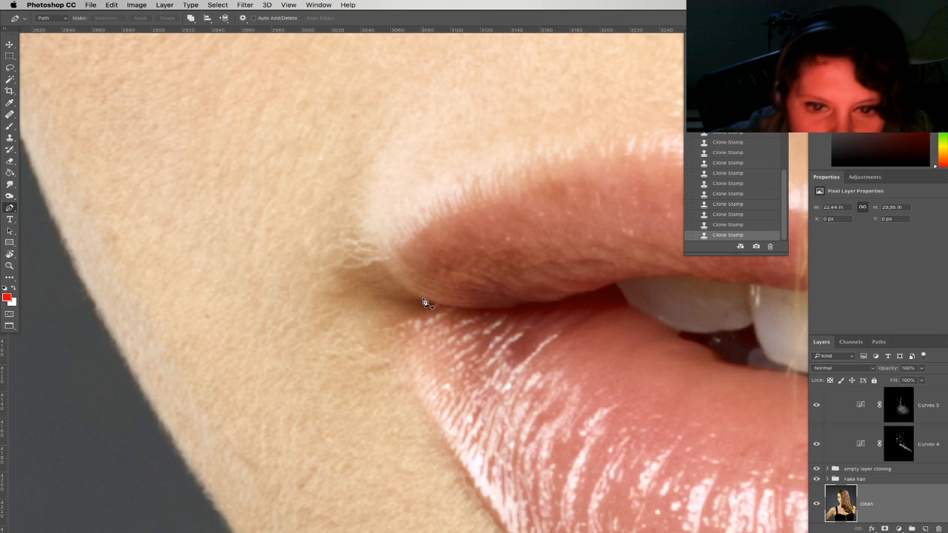
pyautogui.click(373, 240)
pyautogui.moveTo(365, 176); pyautogui.dragTo(376, 132)
pyautogui.click(437, 88)
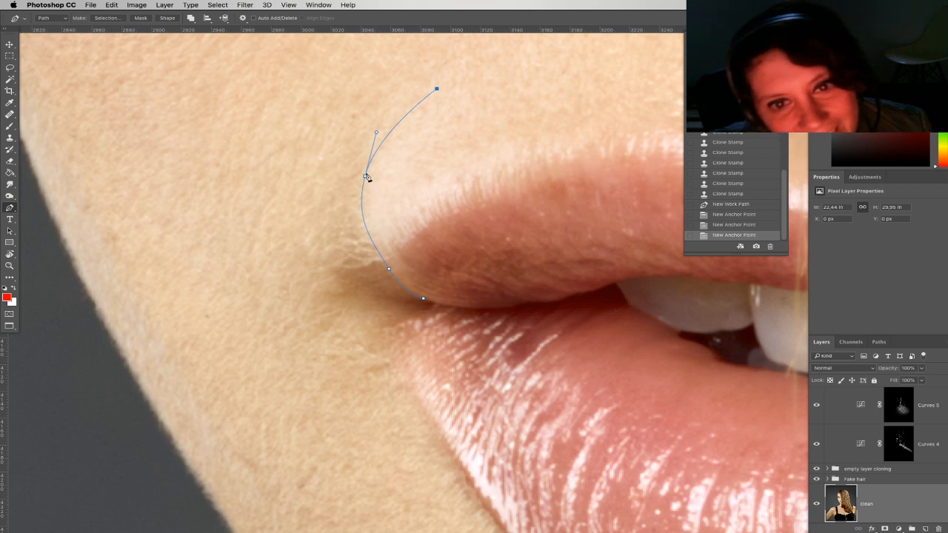
pyautogui.moveTo(354, 221); pyautogui.dragTo(359, 234)
pyautogui.hotkey('ctrl', 'alt', 'z')
pyautogui.hotkey('ctrl', 'alt', 'z')
pyautogui.hotkey('ctrl', 'alt', 'z')
pyautogui.hotkey('ctrl', 'alt', 'z')
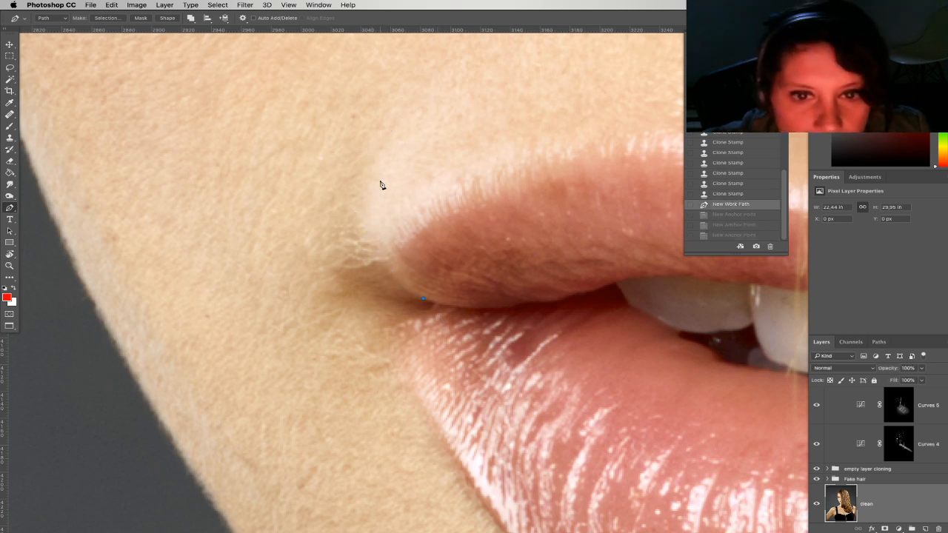
# Draw and close a curved path along the light skin edge beside the mouth corner, enclosing part of the upper lip
pyautogui.moveTo(426, 104); pyautogui.dragTo(524, 133)
pyautogui.moveTo(324, 341)
pyautogui.mouseDown()
pyautogui.moveTo(321, 354)
pyautogui.moveTo(311, 353)
pyautogui.mouseUp()
pyautogui.moveTo(424, 431); pyautogui.dragTo(420, 429)
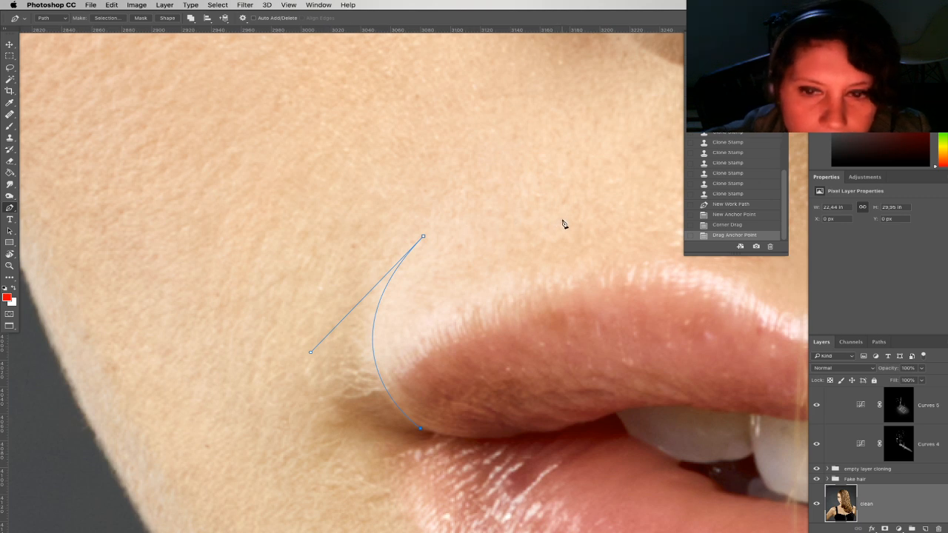
pyautogui.click(424, 238)
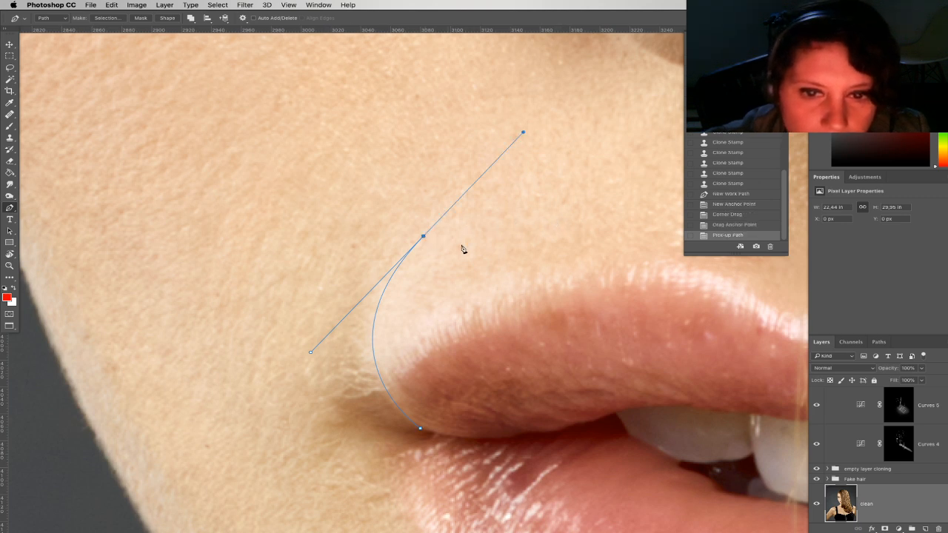
pyautogui.click(664, 348)
pyautogui.moveTo(419, 429); pyautogui.dragTo(333, 381)
# Convert the closed path into a selection and save the selection as an alpha channel
pyautogui.rightClick(457, 322)
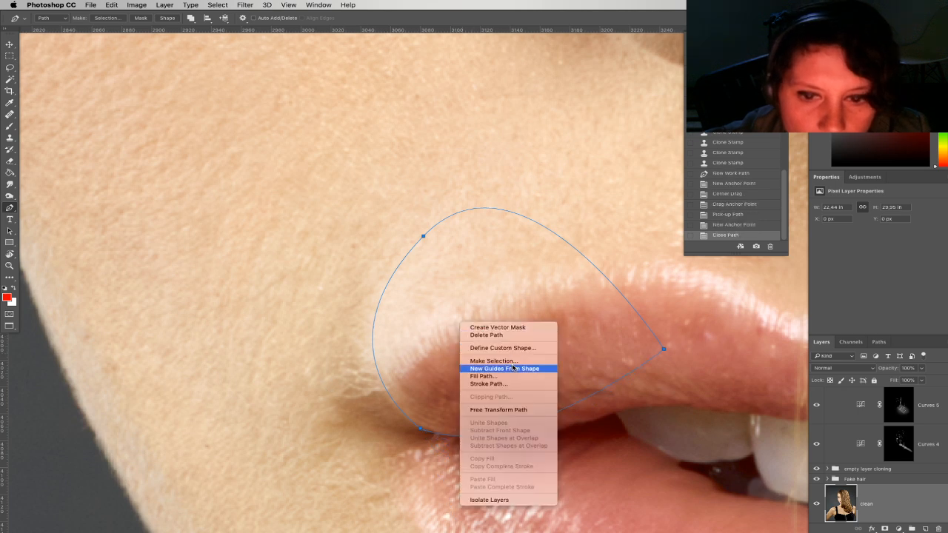
pyautogui.click(510, 364)
pyautogui.click(534, 220)
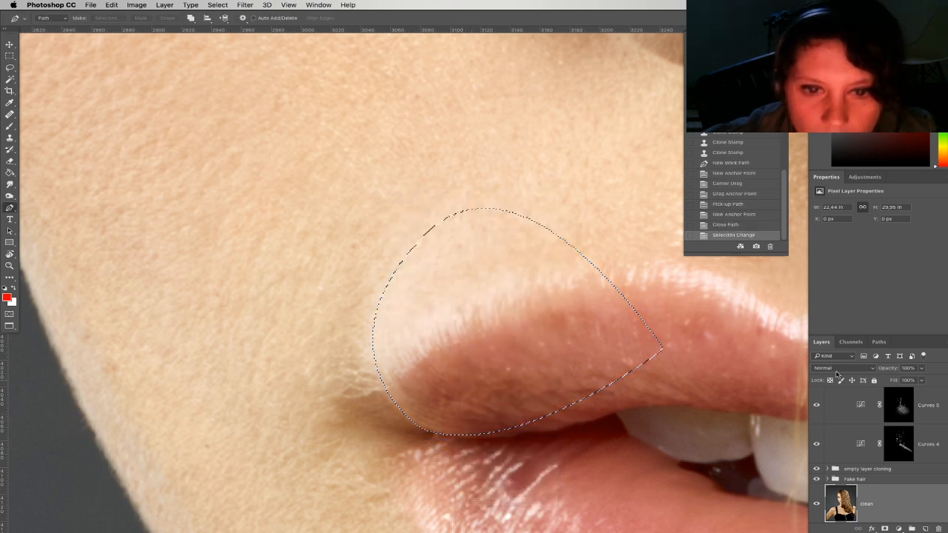
pyautogui.click(852, 343)
pyautogui.click(909, 528)
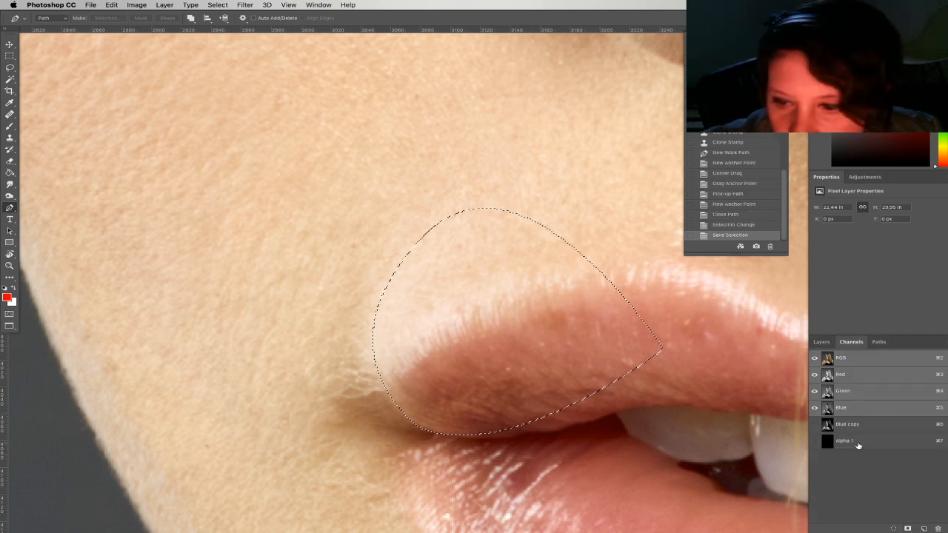
# View the Alpha 1 channel, deselect, reload it as a selection, and return to the RGB image's layers
pyautogui.click(825, 442)
pyautogui.press('super+d')
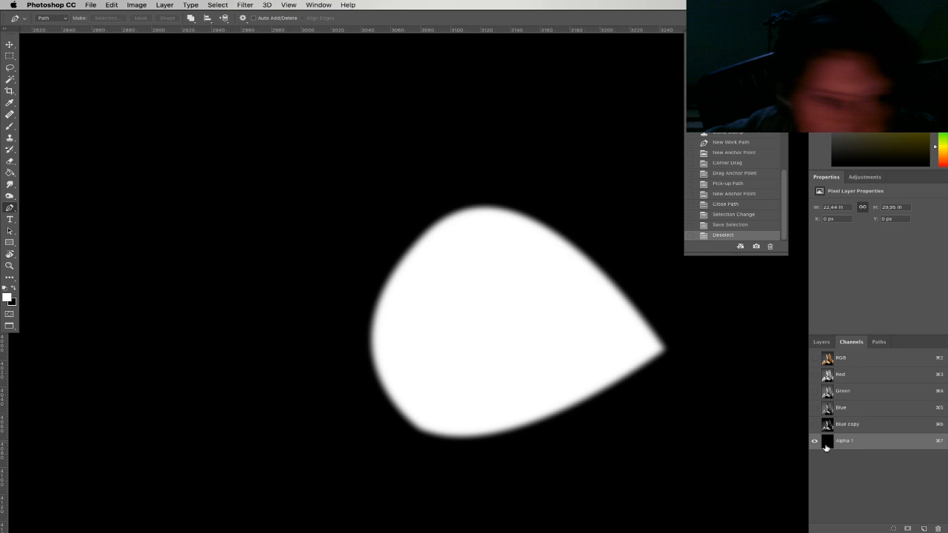
pyautogui.keyDown('super'); pyautogui.click(827, 443); pyautogui.keyUp('super')
pyautogui.click(844, 358)
pyautogui.click(821, 342)
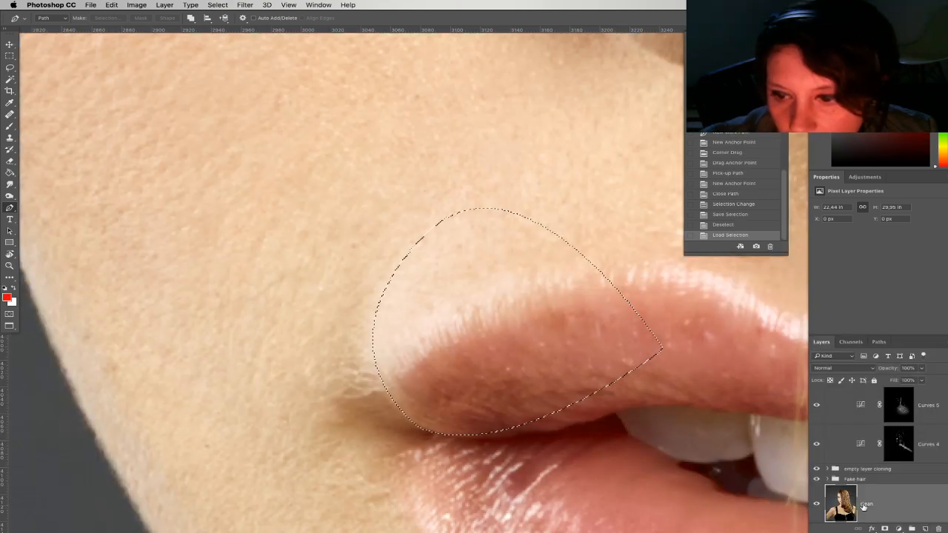
# Invert the selection and set the Clone Stamp mode to Normal
pyautogui.click(217, 4)
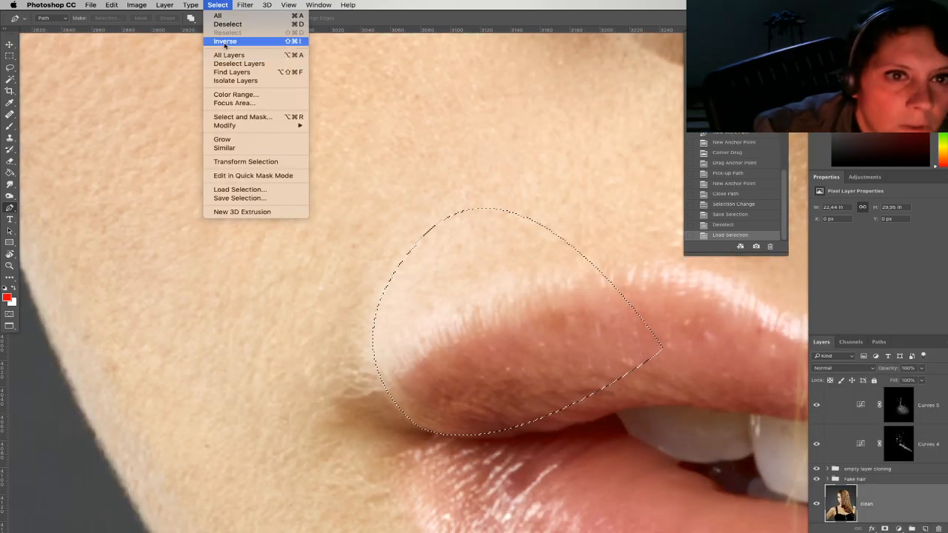
pyautogui.click(222, 38)
pyautogui.click(10, 140)
pyautogui.click(136, 18)
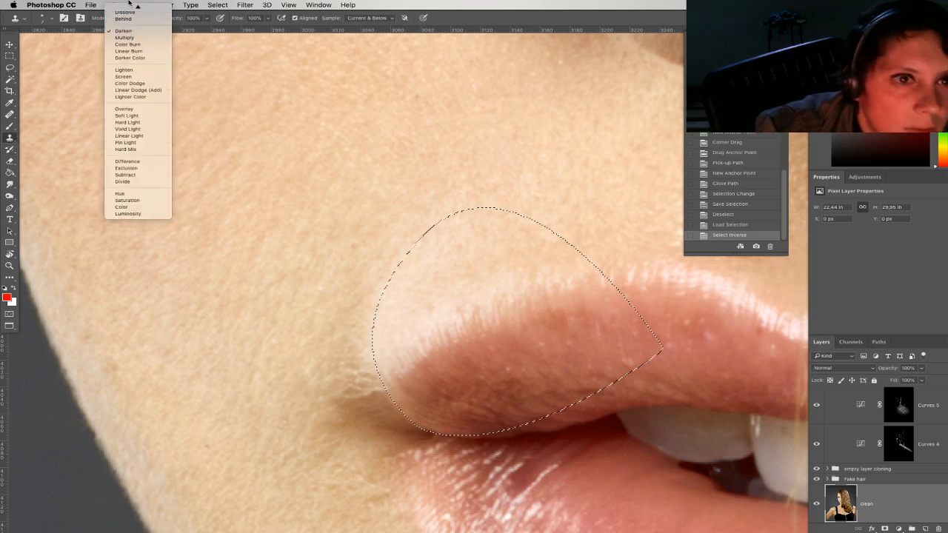
pyautogui.click(228, 175)
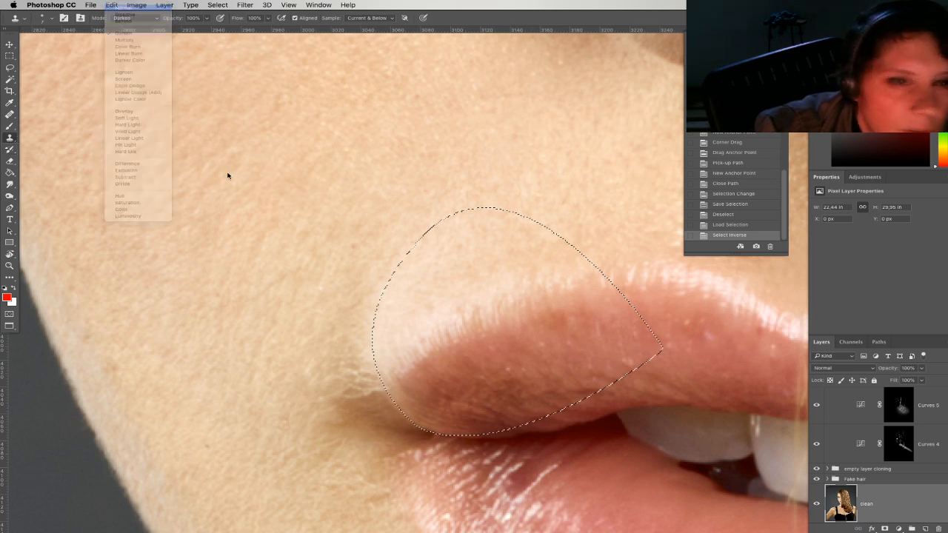
# Clone clean cheek skin over the hairs outside the lip edge with a 22 px brush, redoing the stroke at the mouth corner
pyautogui.click(372, 377)
pyautogui.rightClick(354, 361)
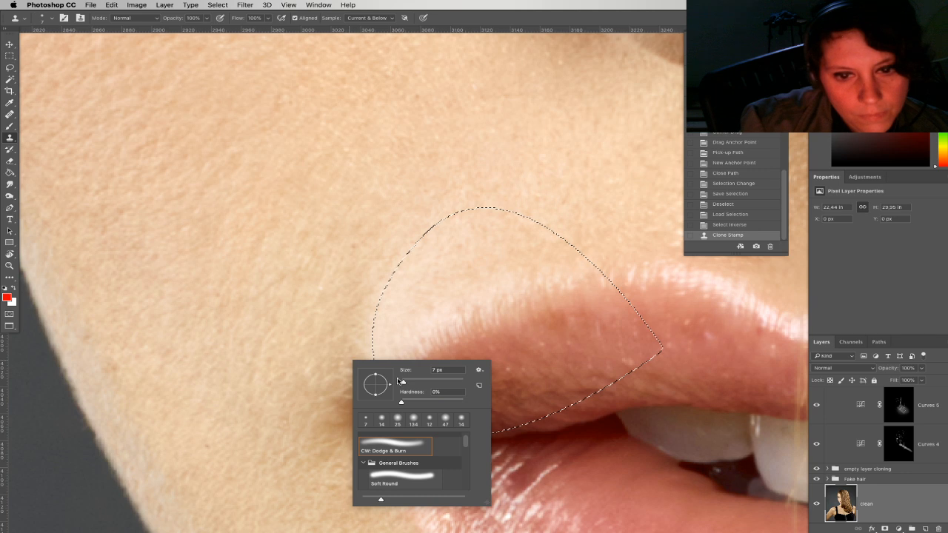
pyautogui.click(330, 375)
pyautogui.moveTo(363, 383); pyautogui.dragTo(368, 386)
pyautogui.keyDown('alt'); pyautogui.click(339, 364); pyautogui.keyUp('alt')
pyautogui.click(363, 374)
pyautogui.click(321, 358)
pyautogui.keyDown('alt'); pyautogui.click(307, 368); pyautogui.keyUp('alt')
pyautogui.moveTo(368, 417); pyautogui.dragTo(356, 408)
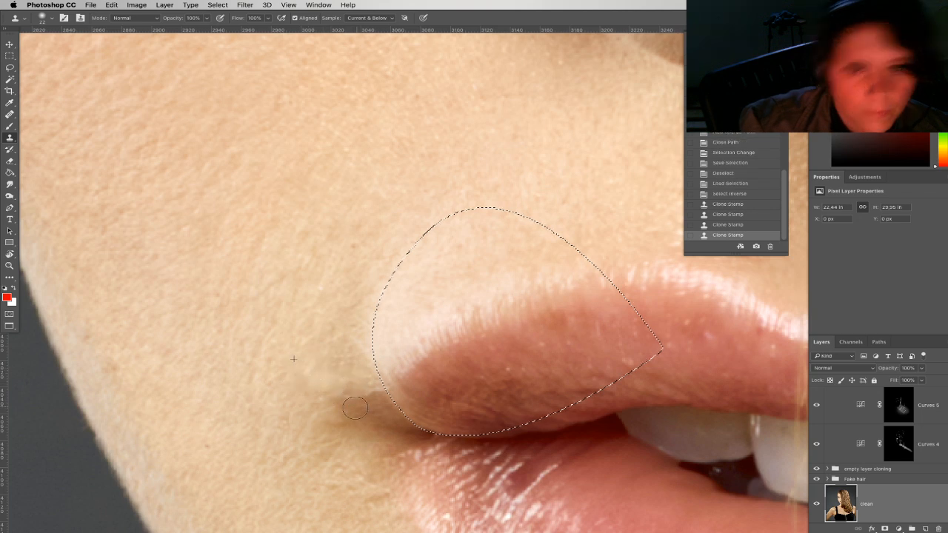
pyautogui.hotkey('ctrl', 'z')
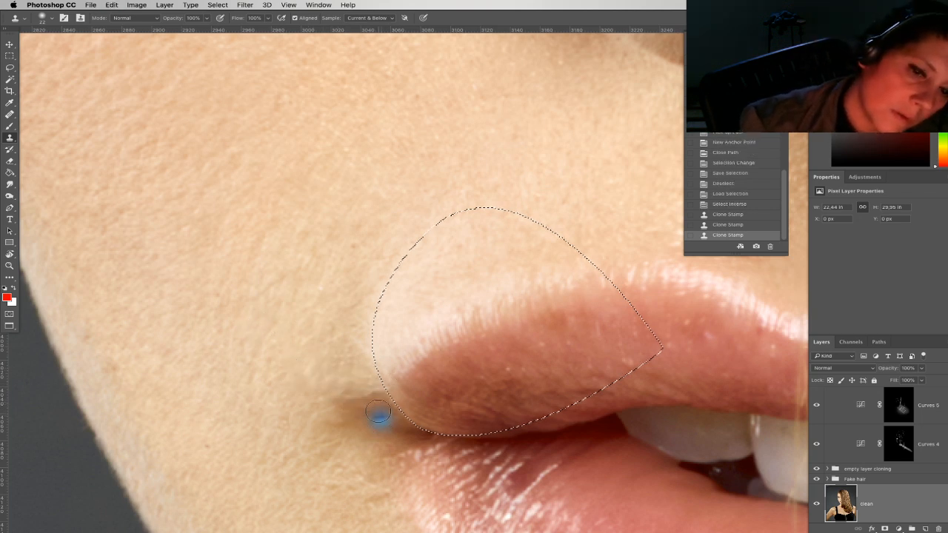
pyautogui.moveTo(368, 392); pyautogui.dragTo(375, 406)
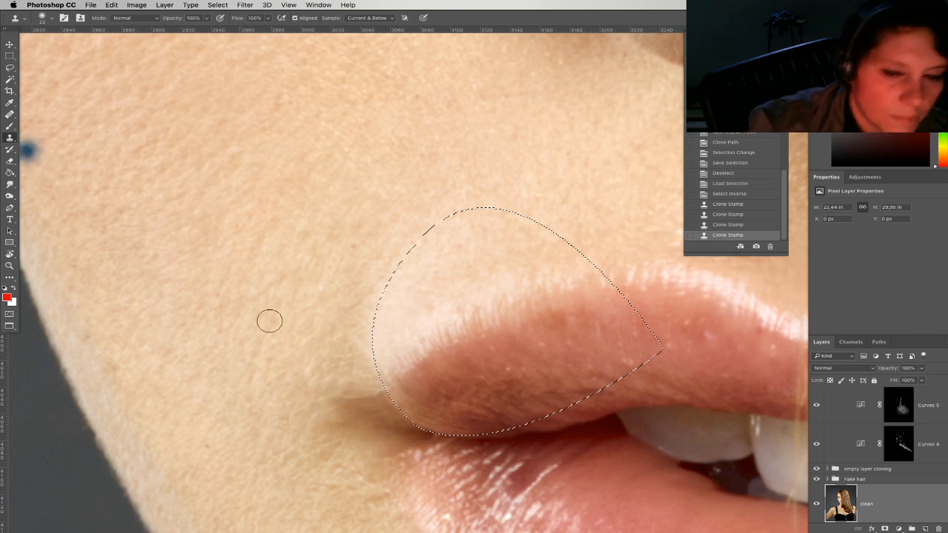
# Enlarge the clone brush to 76 px and smooth the cheek skin beside the mouth corner
pyautogui.rightClick(357, 392)
pyautogui.moveTo(411, 413); pyautogui.dragTo(427, 413)
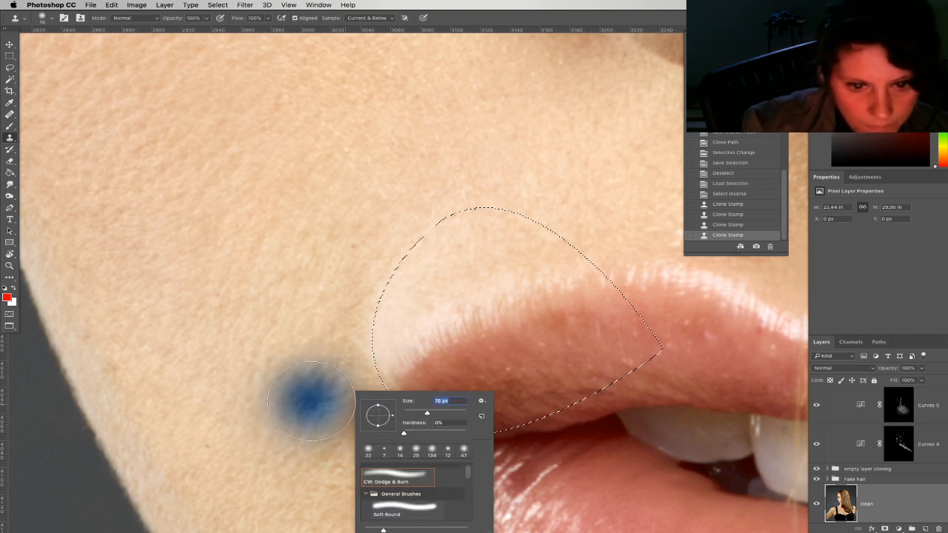
pyautogui.press('Return')
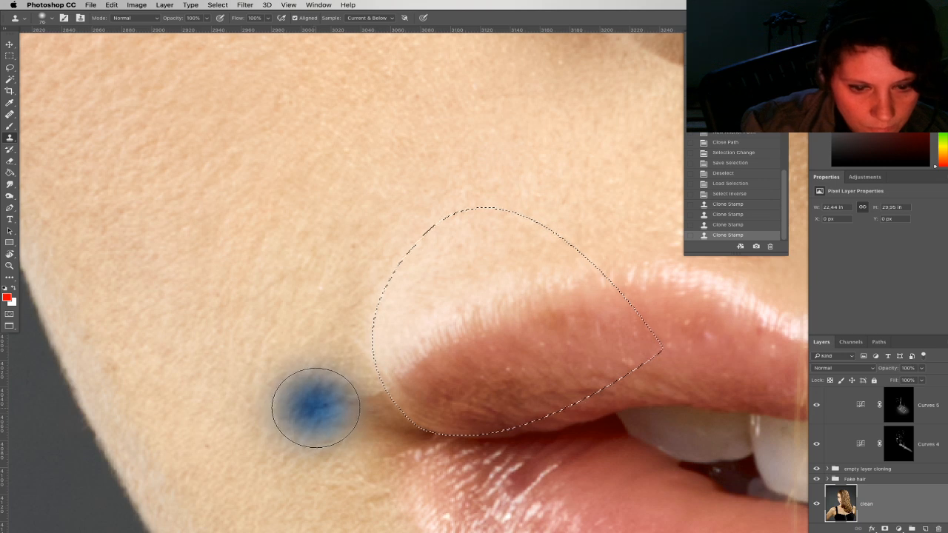
pyautogui.click(342, 395)
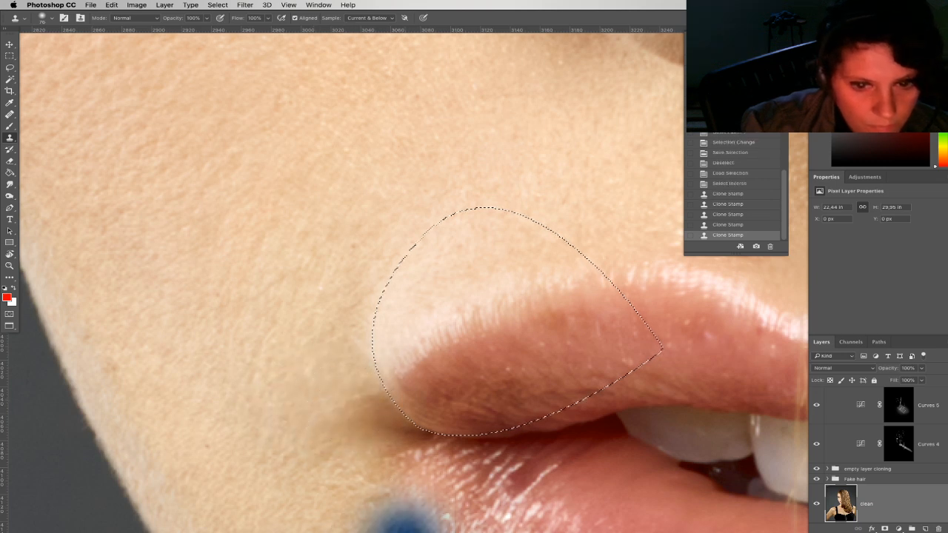
pyautogui.moveTo(393, 523)
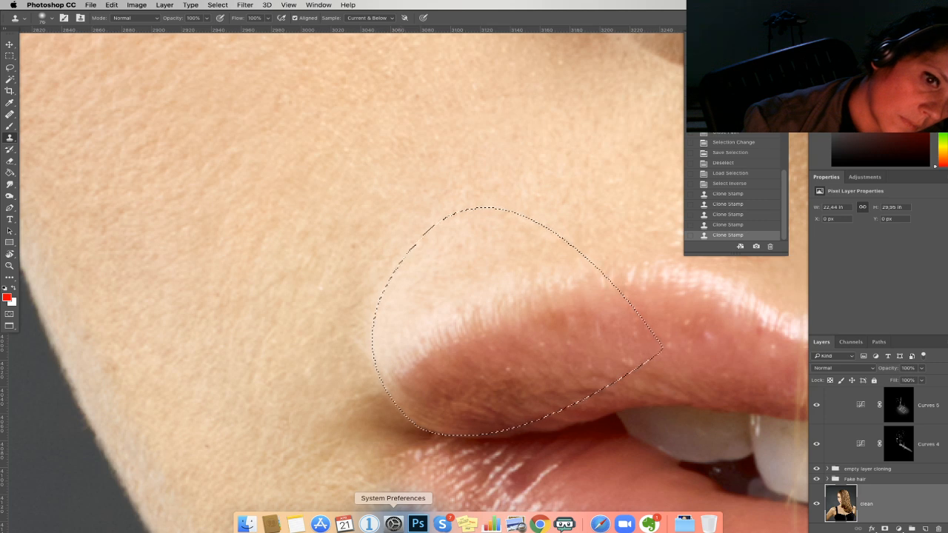
pyautogui.click(358, 339)
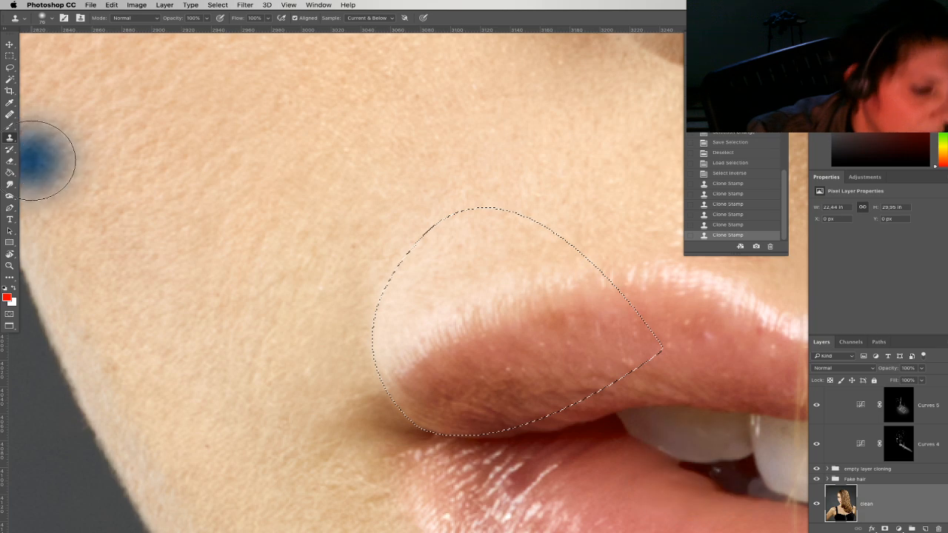
# Clear the selection and bring the whole portrait into view to check the retouched mouth corner
pyautogui.hotkey('ctrl', 'd')
pyautogui.press('z')
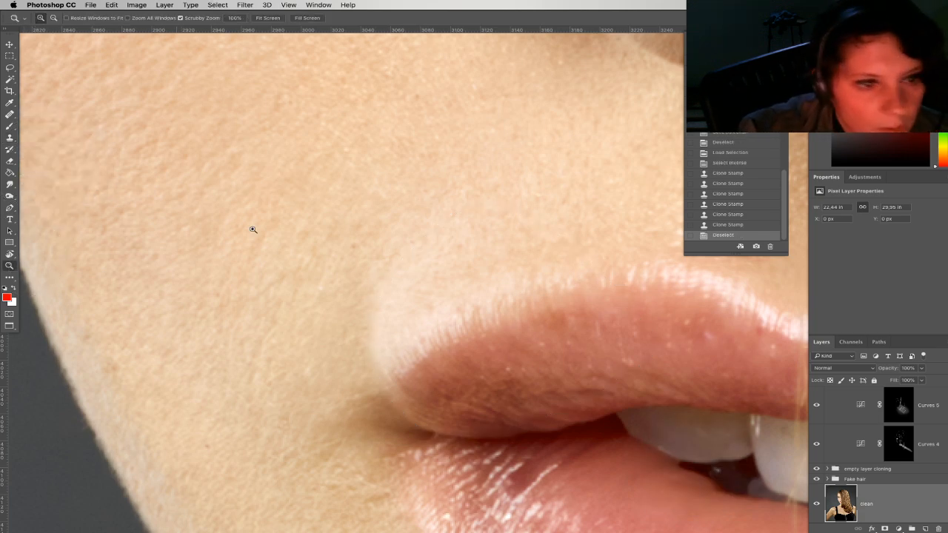
pyautogui.rightClick(500, 226)
pyautogui.click(503, 228)
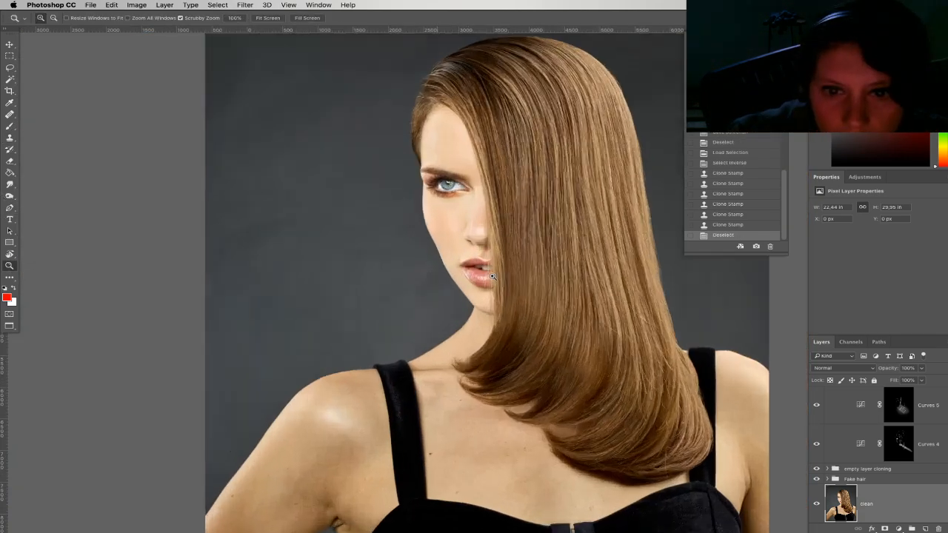
# Set up the CW: Dodge & Burn brush at 9 px and 6% opacity on the Curves 4 mask for work at the mouth corner
pyautogui.moveTo(492, 276); pyautogui.dragTo(498, 285)
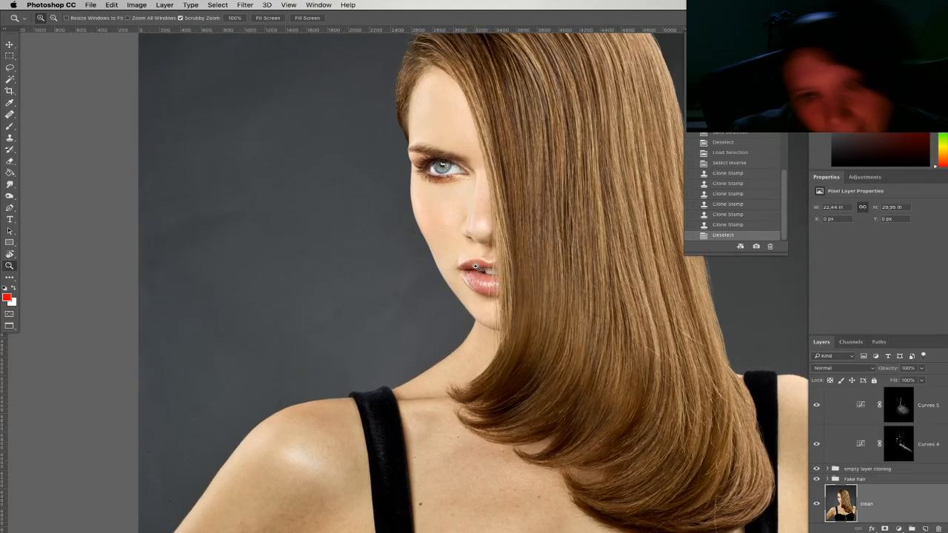
pyautogui.click(475, 279)
pyautogui.click(456, 284)
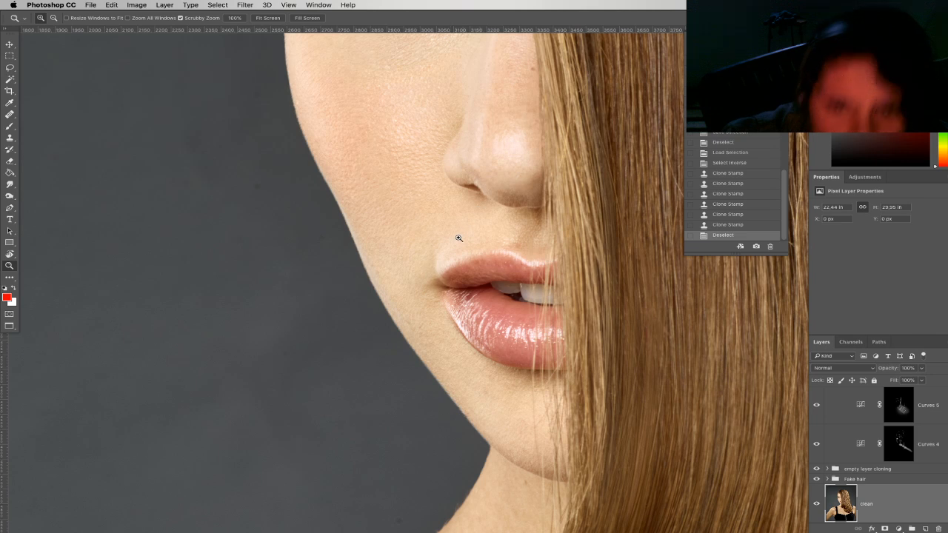
pyautogui.click(10, 125)
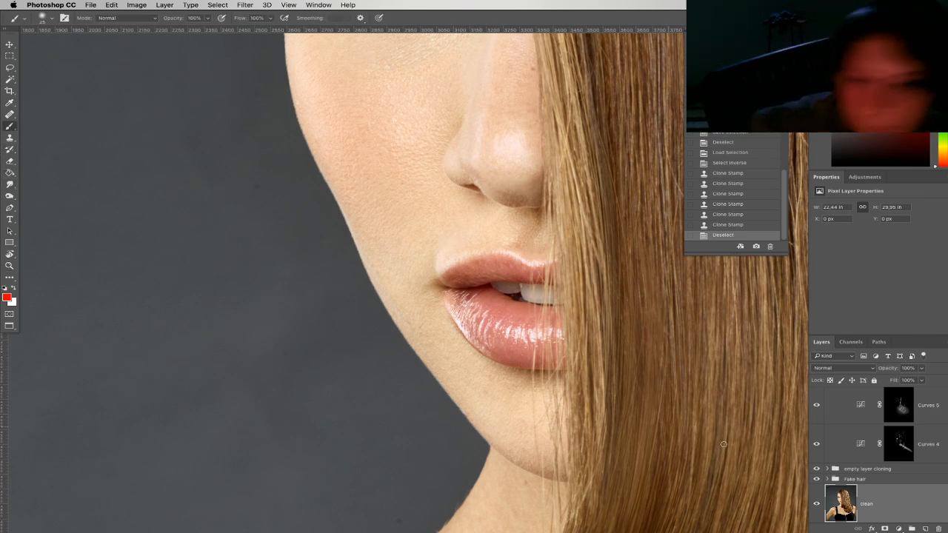
pyautogui.click(905, 444)
pyautogui.click(861, 445)
pyautogui.click(904, 445)
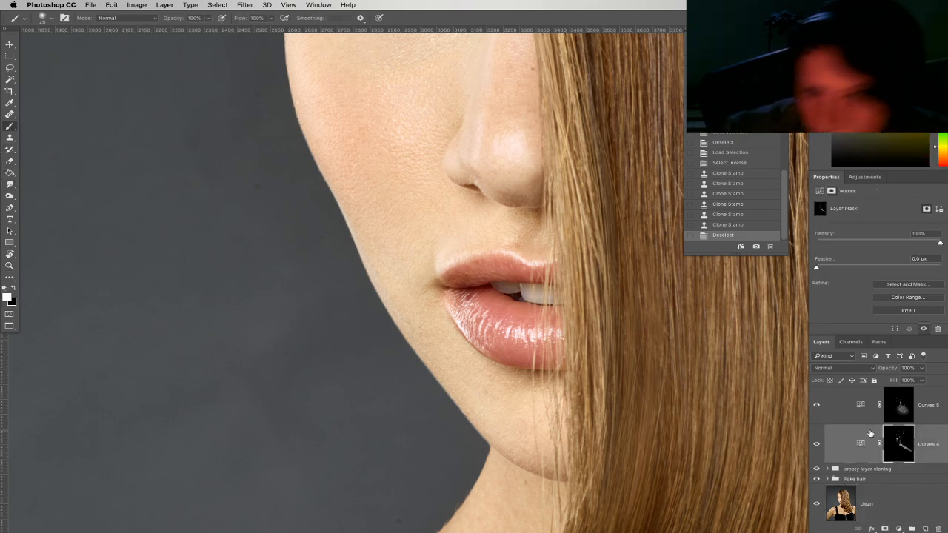
pyautogui.rightClick(444, 279)
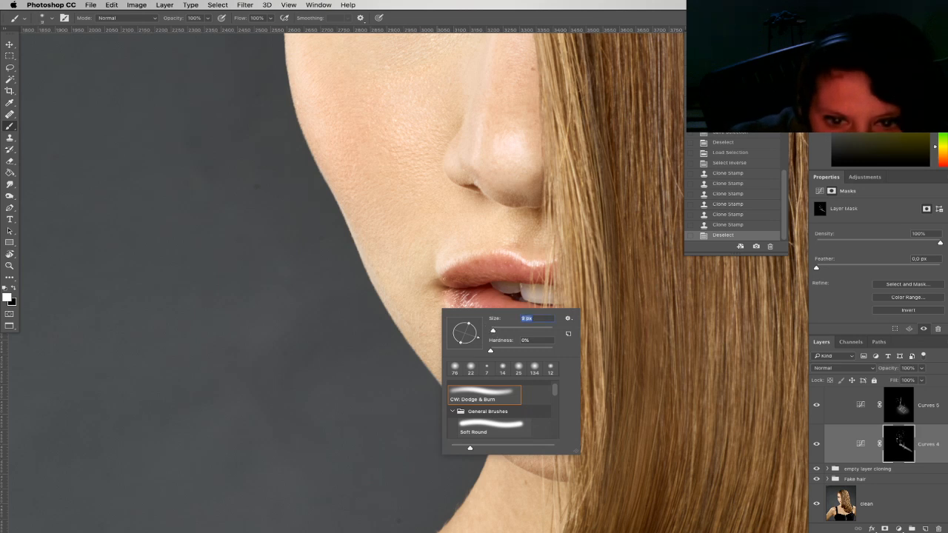
pyautogui.click(209, 18)
pyautogui.click(166, 29)
pyautogui.moveTo(166, 30); pyautogui.dragTo(164, 29)
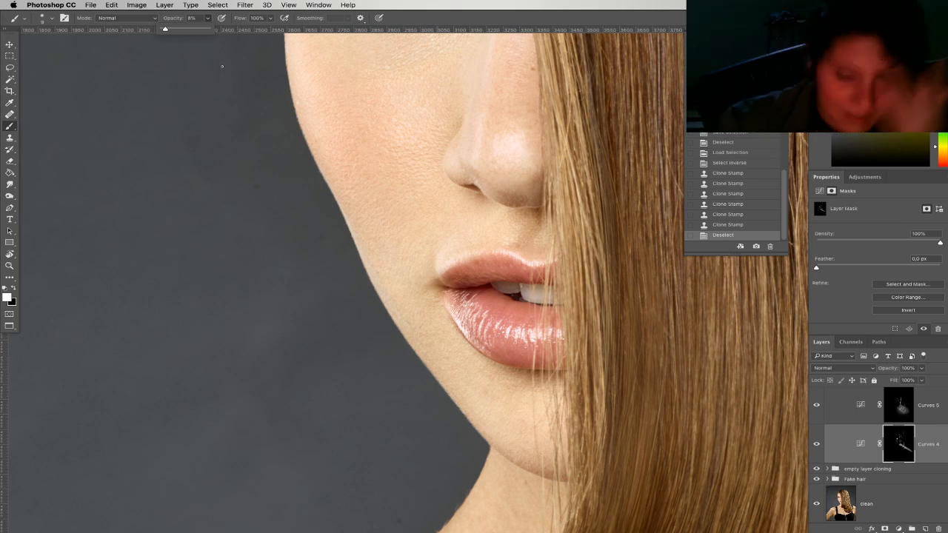
# Dodge the dark spots at the outer mouth corner with short dabs on the Curves 4 mask
pyautogui.click(436, 275)
pyautogui.click(437, 275)
pyautogui.click(438, 275)
pyautogui.click(436, 279)
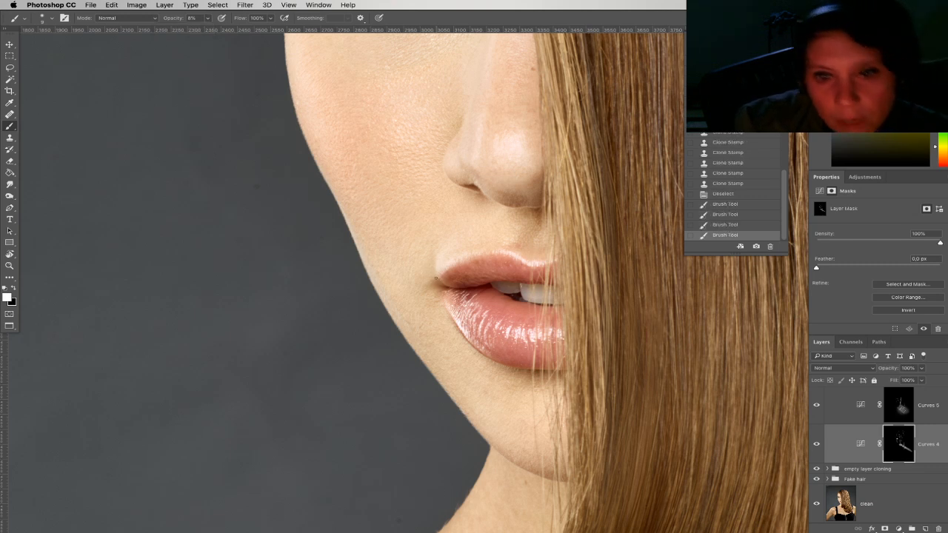
pyautogui.click(437, 281)
pyautogui.click(436, 281)
pyautogui.click(436, 281)
pyautogui.click(437, 280)
pyautogui.click(439, 280)
pyautogui.click(440, 281)
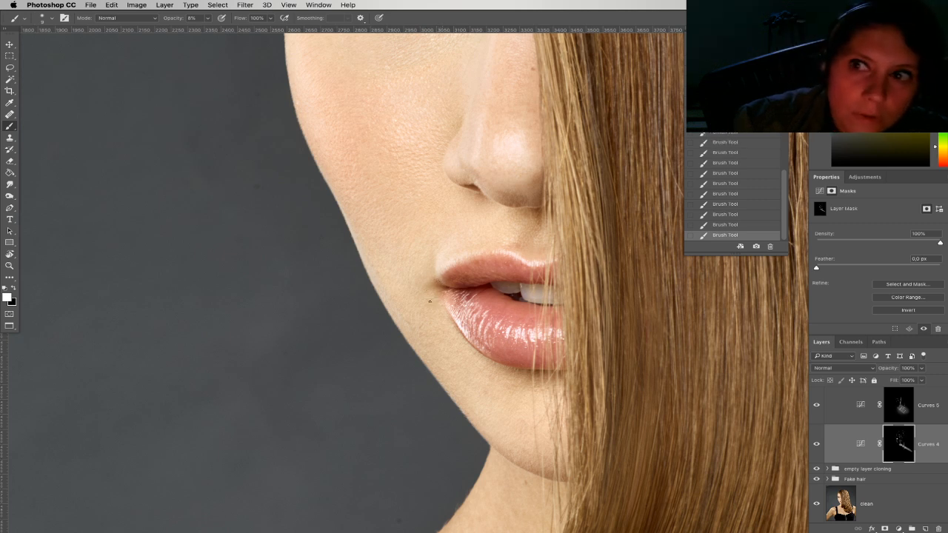
# Select the Curves 5 mask and enlarge the brush to 175 px for the area around the mouth corner
pyautogui.click(893, 406)
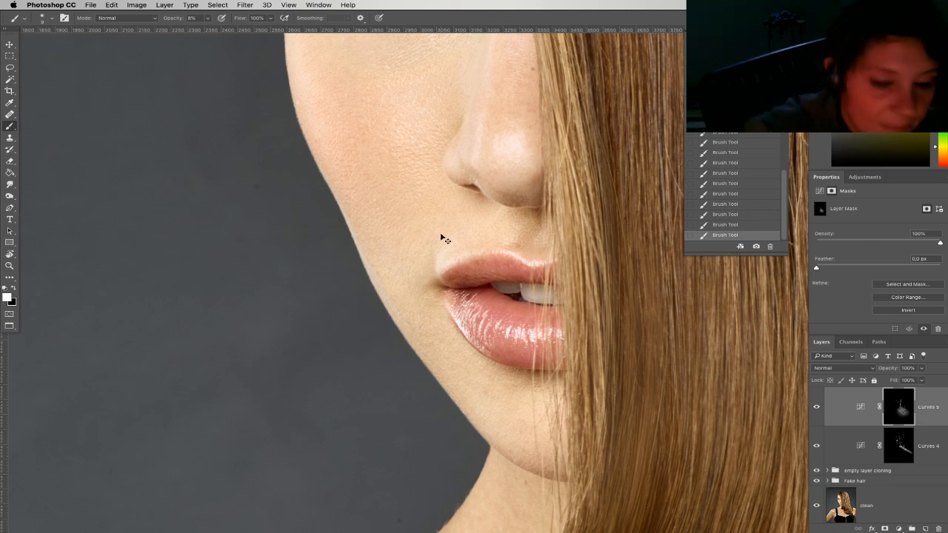
pyautogui.scroll(-3, 440, 237)
pyautogui.rightClick(472, 335)
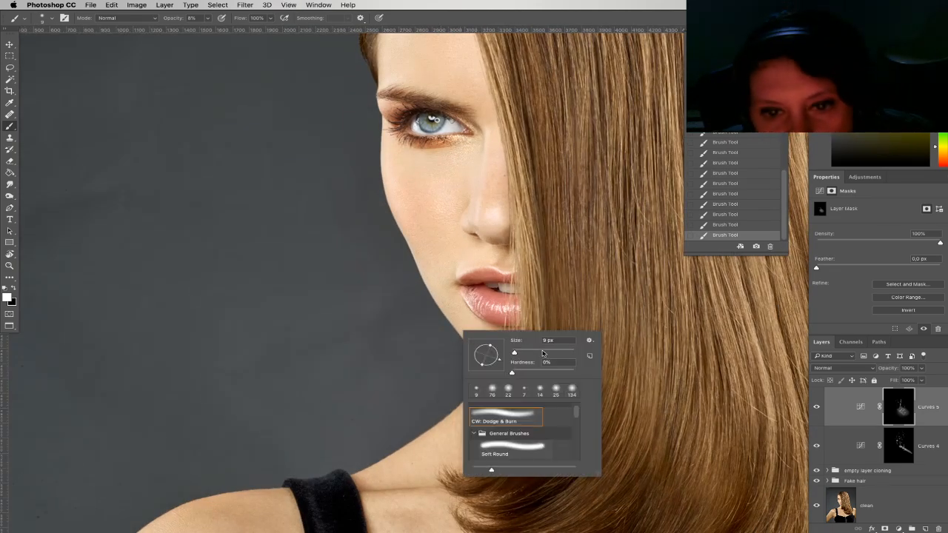
pyautogui.moveTo(542, 351); pyautogui.dragTo(555, 351)
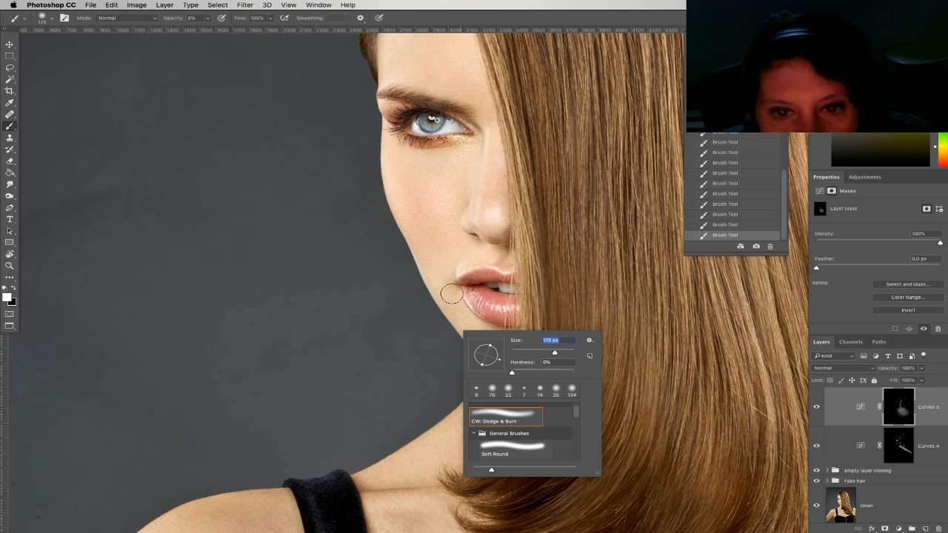
pyautogui.press('Return')
pyautogui.moveTo(509, 327); pyautogui.dragTo(447, 364)
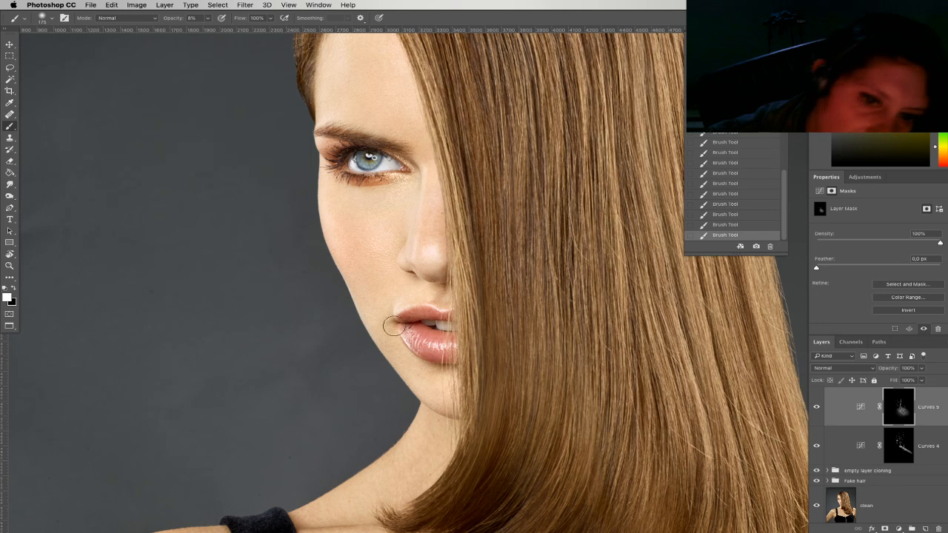
# Return to the Curves 4 mask and dodge around the upper lip with the brush at 19 px and at 67 px
pyautogui.click(846, 437)
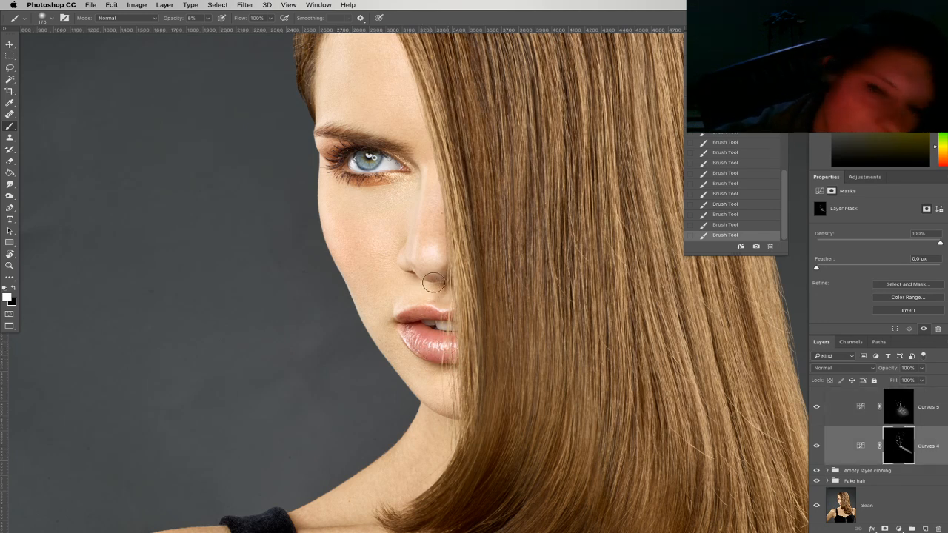
pyautogui.rightClick(439, 343)
pyautogui.moveTo(485, 349); pyautogui.dragTo(465, 353)
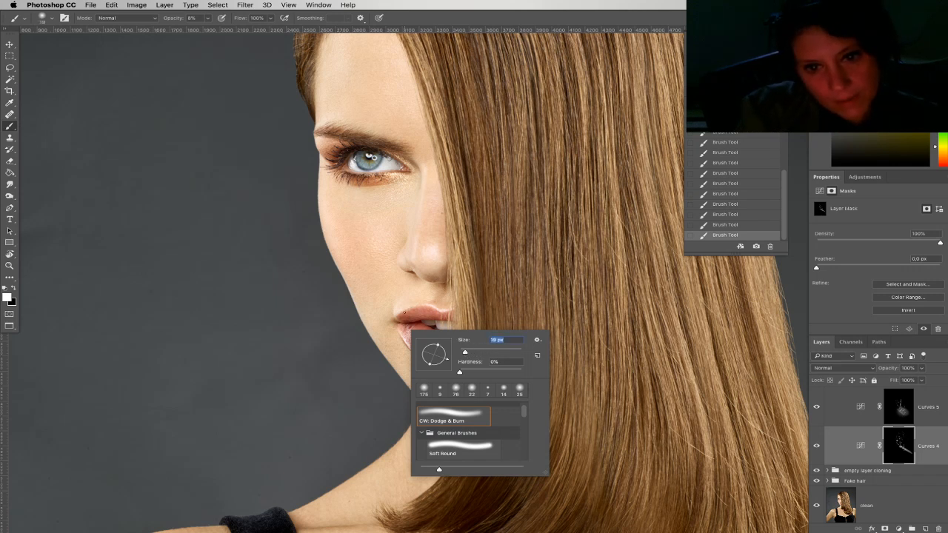
pyautogui.click(418, 307)
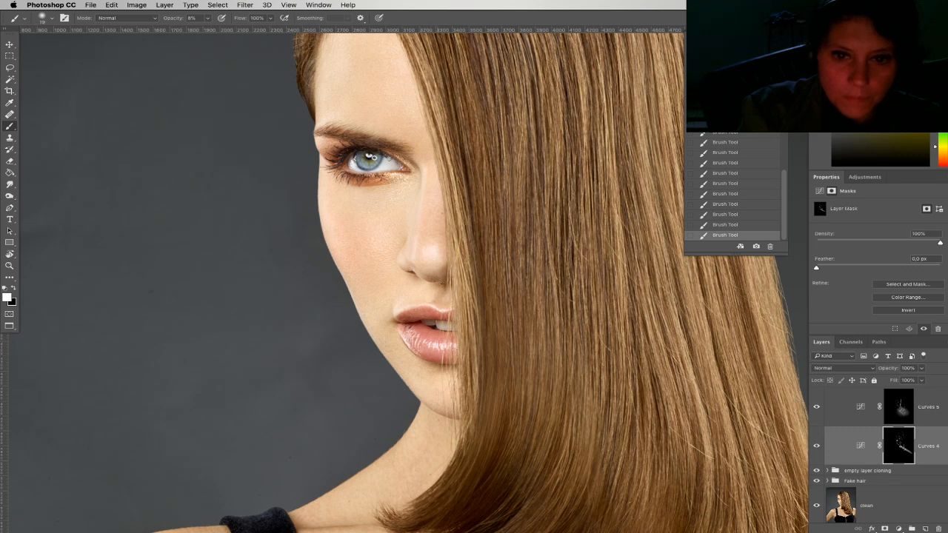
pyautogui.rightClick(445, 300)
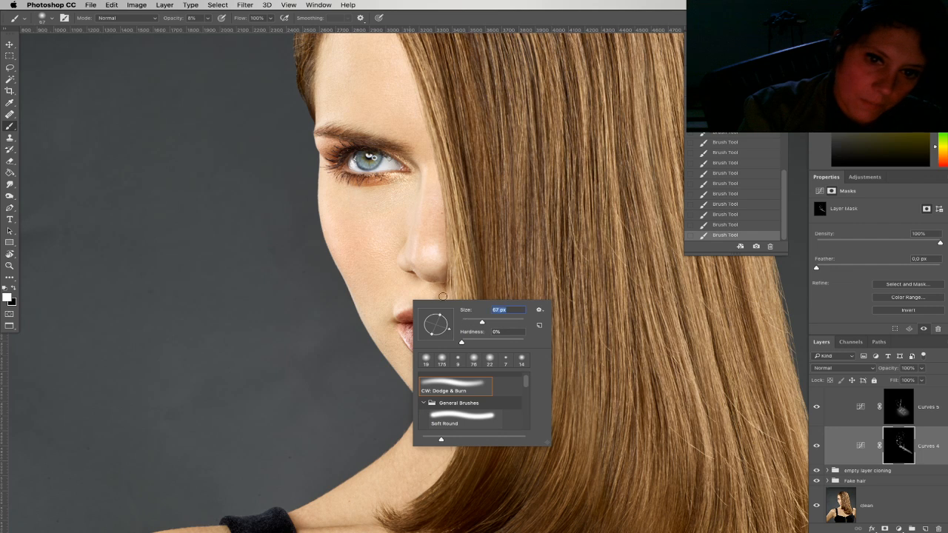
pyautogui.click(433, 291)
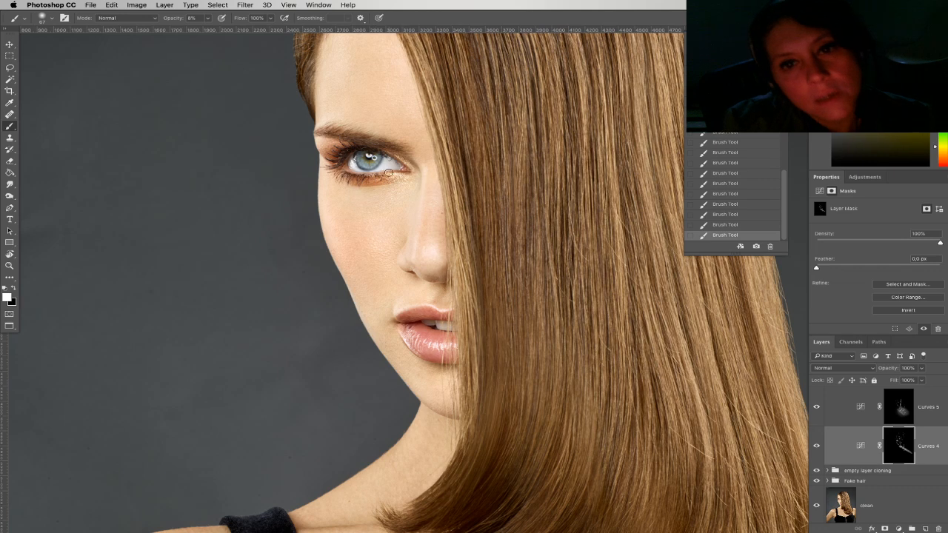
pyautogui.rightClick(398, 206)
# Add a Color Balance adjustment layer above the uppermost Hue/Saturation layer in the color corrections group
pyautogui.click(871, 421)
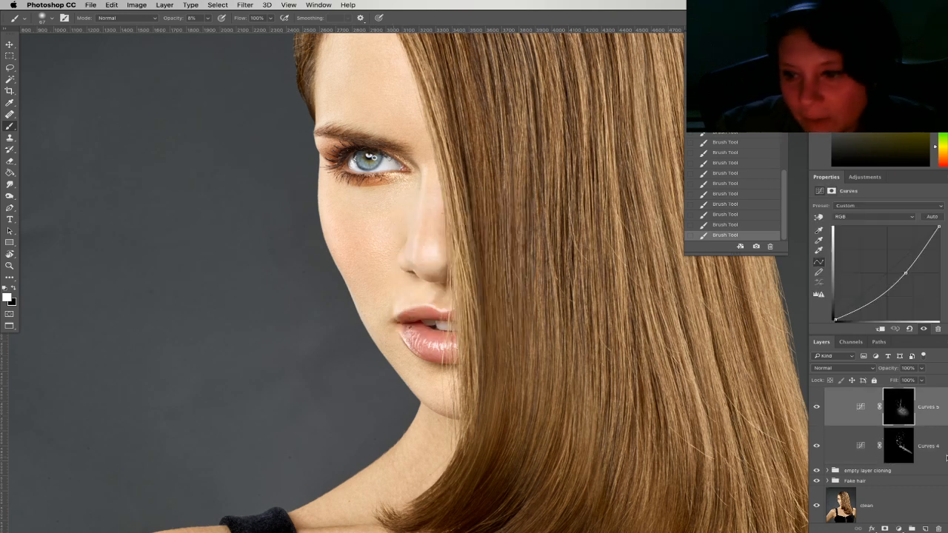
pyautogui.scroll(3, 859, 444)
pyautogui.click(833, 469)
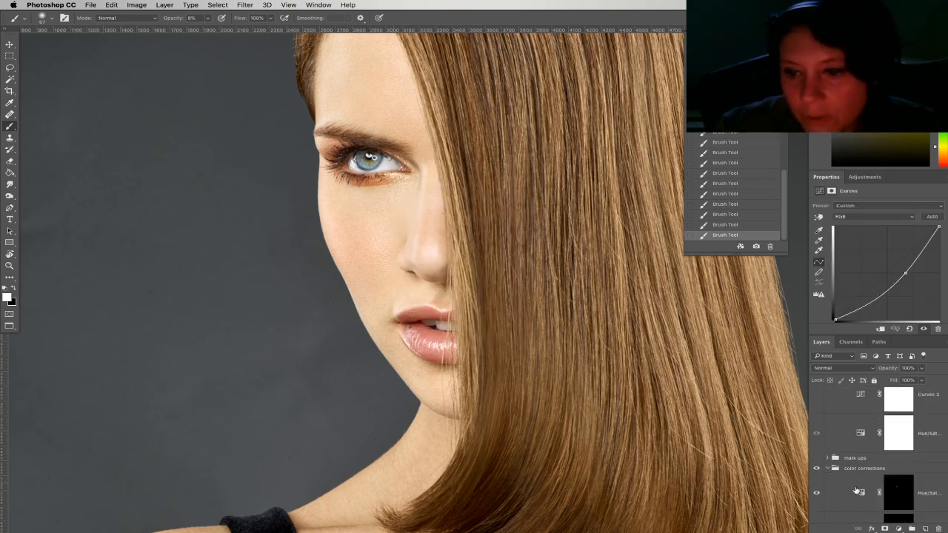
pyautogui.click(891, 494)
pyautogui.click(899, 528)
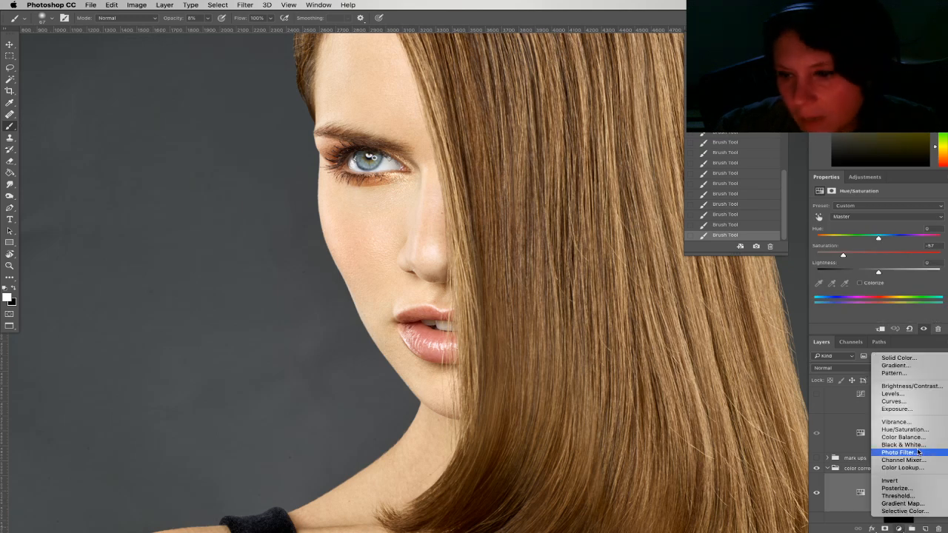
pyautogui.click(897, 443)
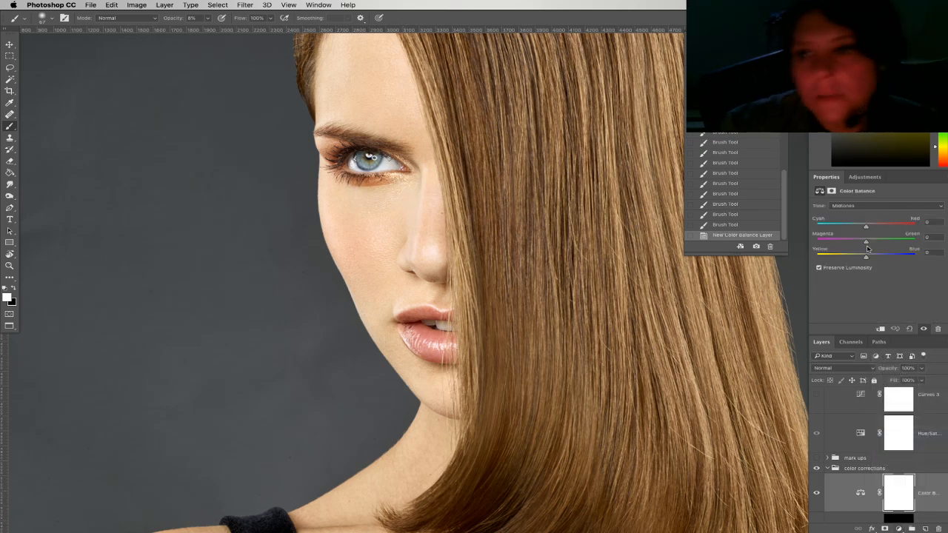
# Set the Color Balance midtones yellow-blue to -44, highlights cyan-red to -21 and shadows magenta-green to -12, and adjust the highlights' magenta-green
pyautogui.click(845, 258)
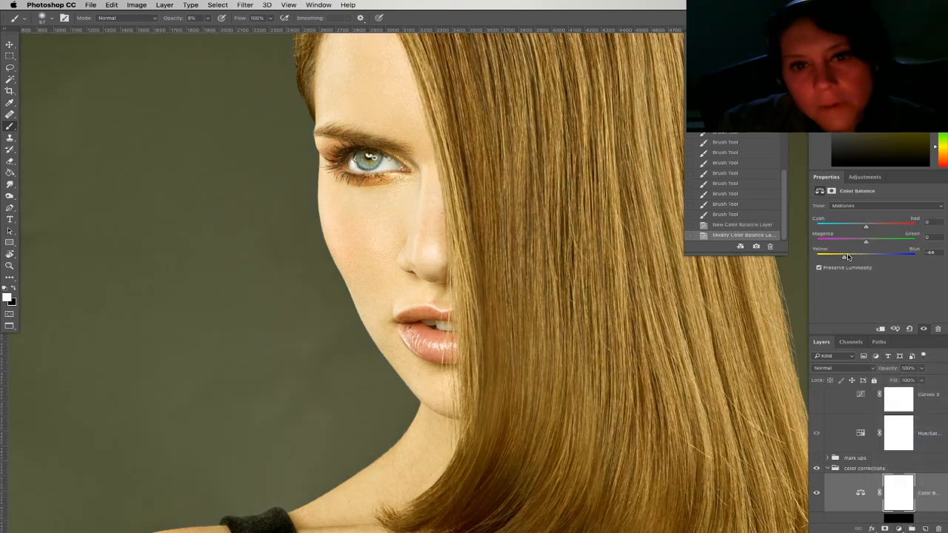
pyautogui.click(874, 206)
pyautogui.click(859, 215)
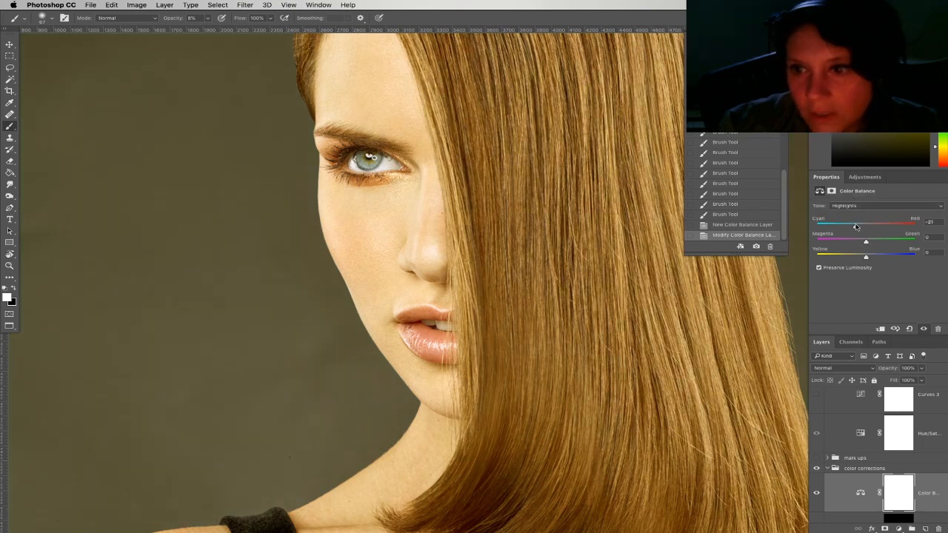
pyautogui.moveTo(866, 241); pyautogui.dragTo(873, 241)
pyautogui.click(874, 206)
pyautogui.click(859, 190)
pyautogui.moveTo(866, 242); pyautogui.dragTo(861, 242)
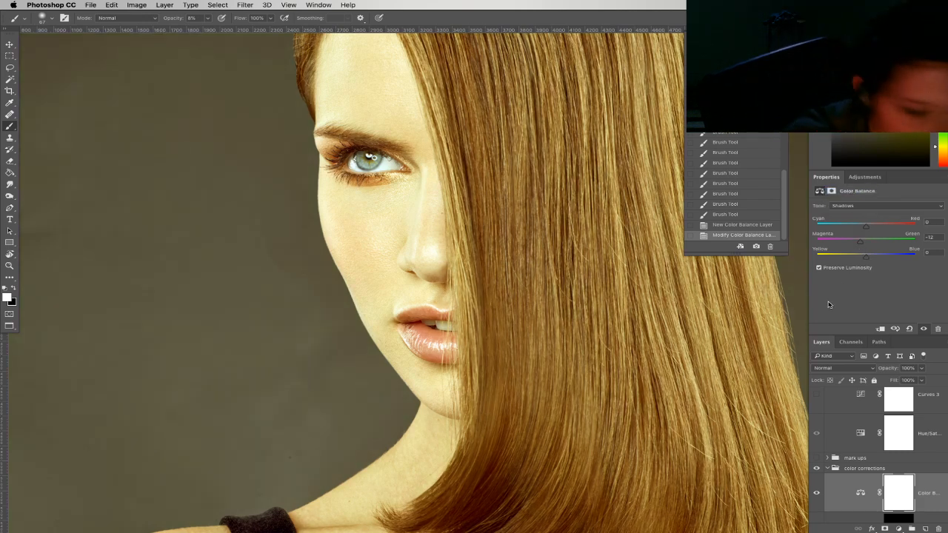
# Invert the Color Balance layer's mask to black and set the brush to 46 px for painting around the eye
pyautogui.press('super+i')
pyautogui.press('super+equal')
pyautogui.press('super+equal')
pyautogui.press('super+equal')
pyautogui.press('super+equal')
pyautogui.press('super+equal')
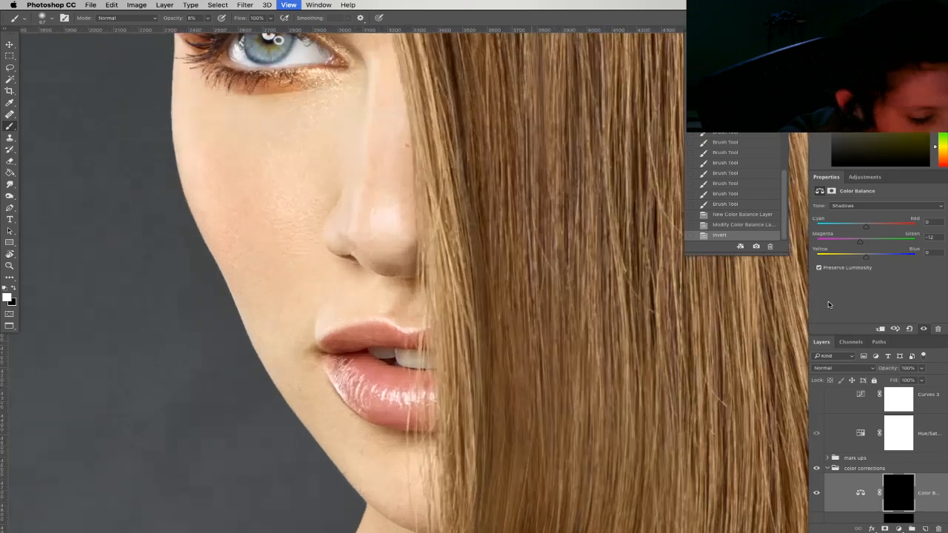
pyautogui.scroll(15, 282, 297)
pyautogui.hscroll(-8, 282, 296)
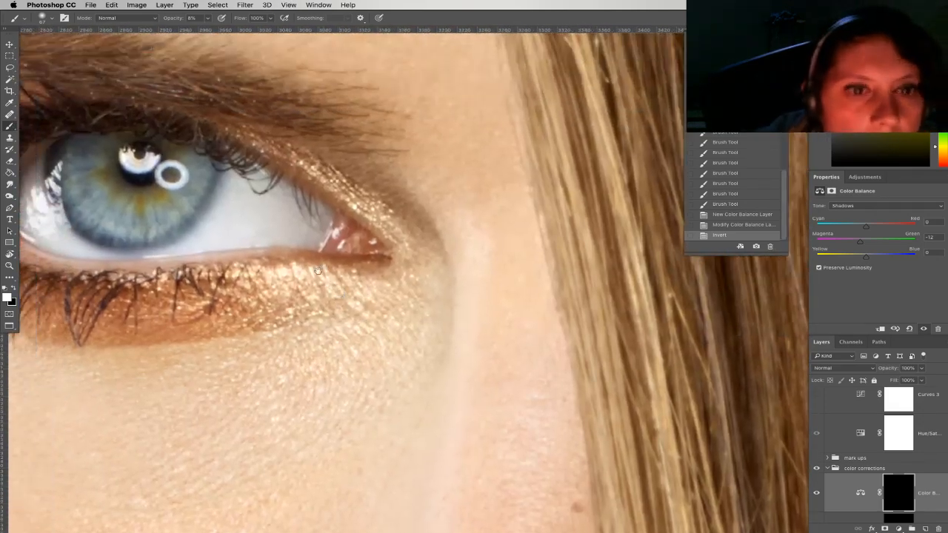
pyautogui.rightClick(282, 317)
pyautogui.click(340, 329)
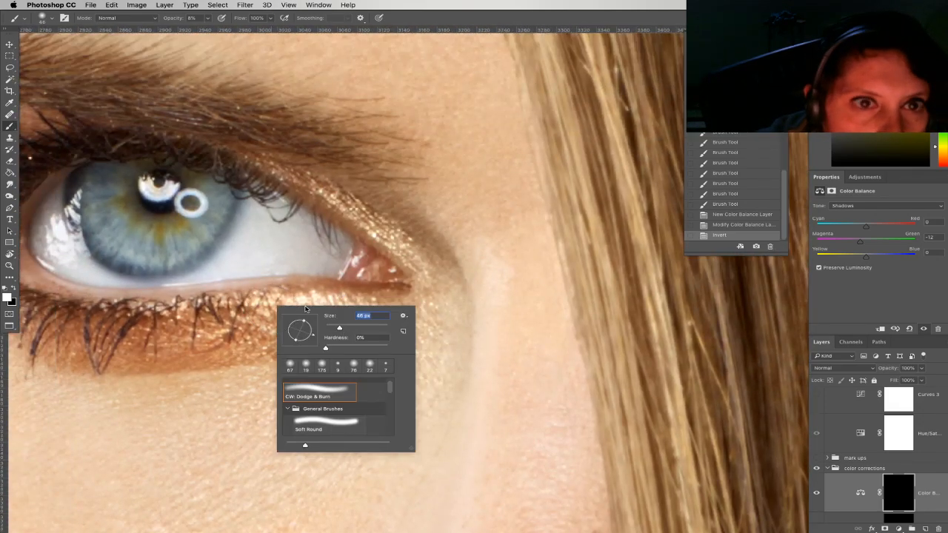
# Paint the golden tint into the mask over the lower lid, upper lid and inner eye corner, raising the brush opacity to 40%
pyautogui.moveTo(261, 314); pyautogui.dragTo(384, 326)
pyautogui.press('4')
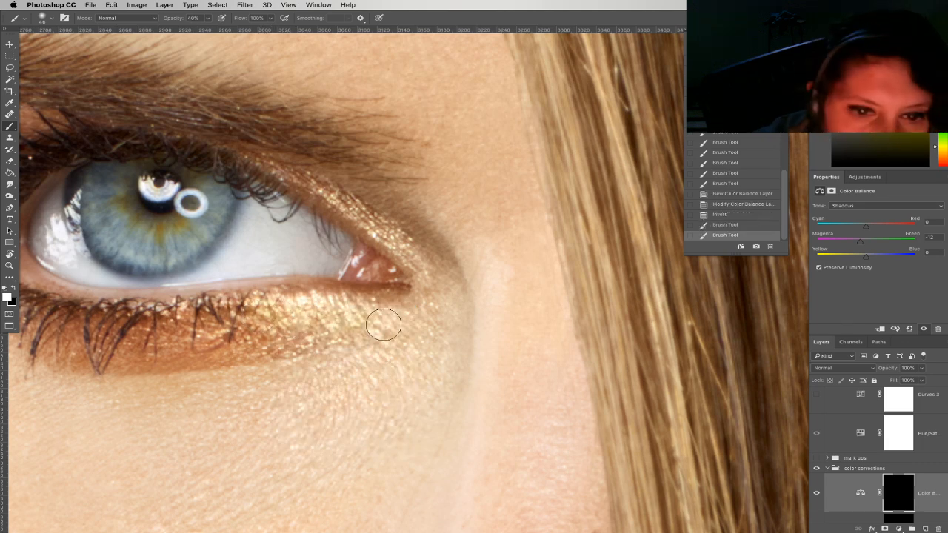
pyautogui.moveTo(314, 210)
pyautogui.mouseDown()
pyautogui.moveTo(338, 203)
pyautogui.moveTo(305, 176)
pyautogui.moveTo(403, 255)
pyautogui.moveTo(433, 300)
pyautogui.mouseUp()
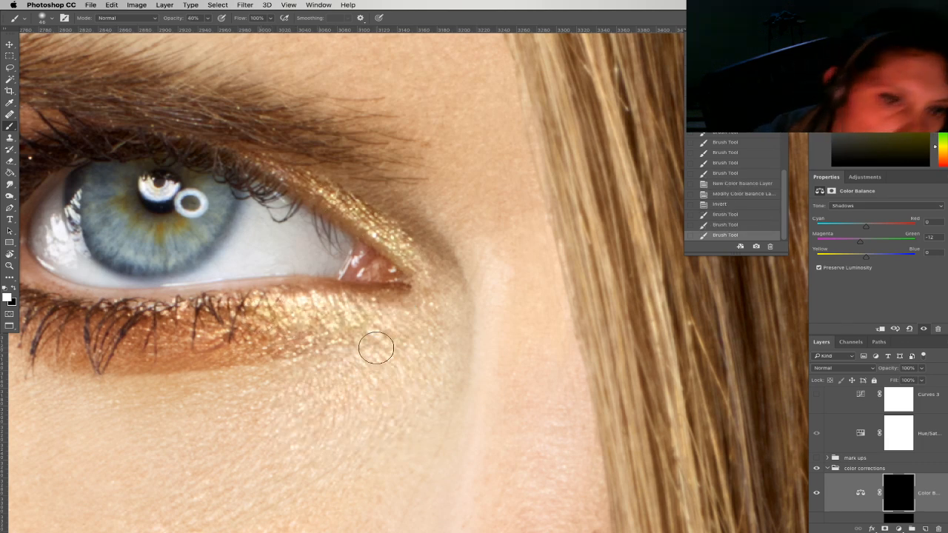
pyautogui.press('super+minus')
pyautogui.press('super+minus')
pyautogui.press('super+minus')
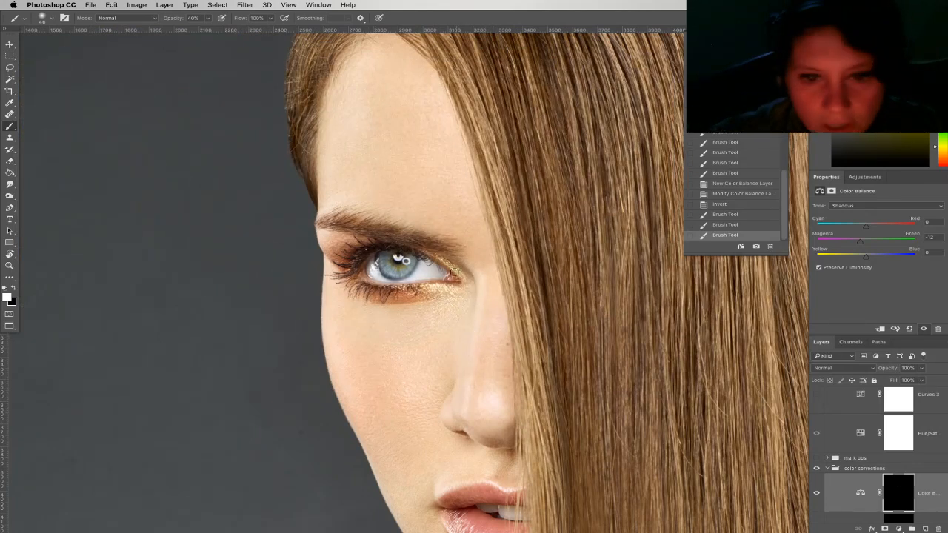
pyautogui.click(420, 288)
pyautogui.click(446, 264)
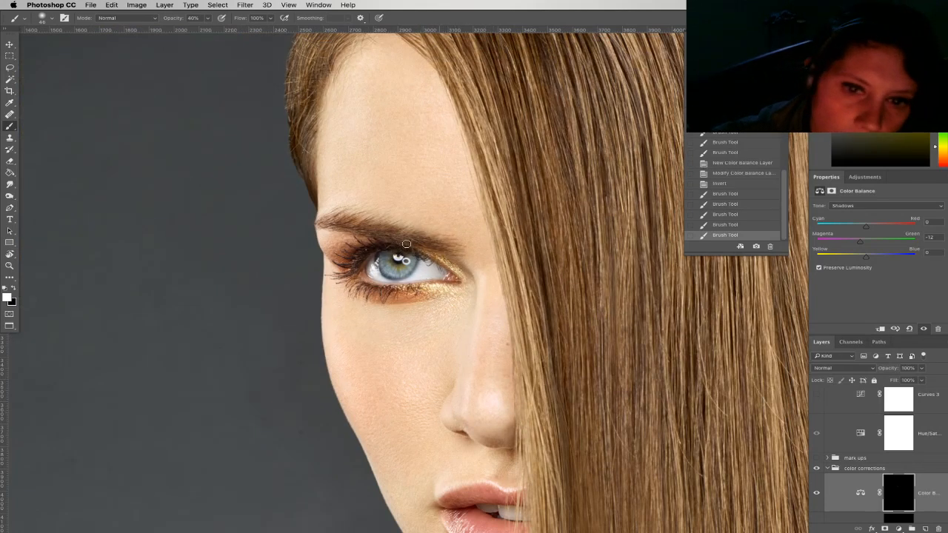
pyautogui.click(431, 287)
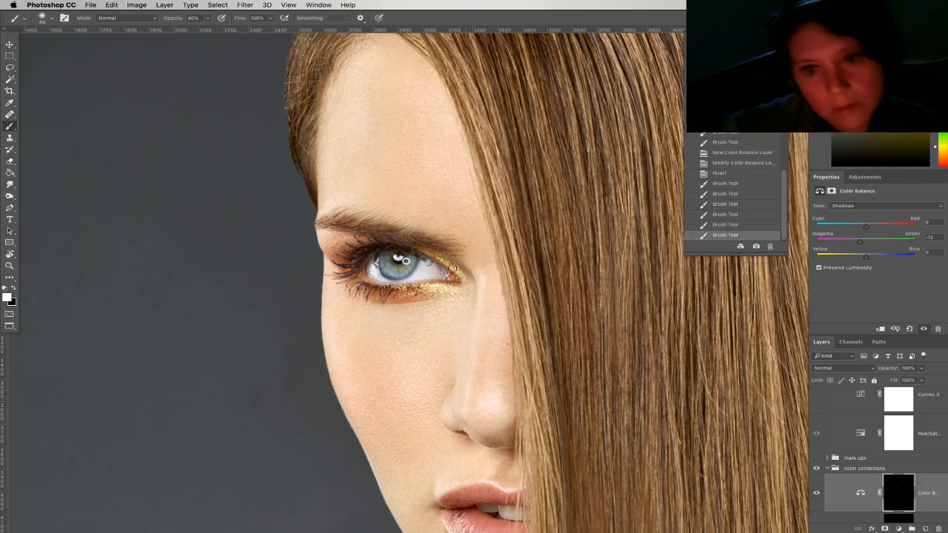
# Set the eye makeup Color Balance layer's highlights to -14 cyan-red and +6 magenta-green
pyautogui.press('super+minus')
pyautogui.press('super+minus')
pyautogui.press('super+minus')
pyautogui.moveTo(659, 381); pyautogui.dragTo(632, 345)
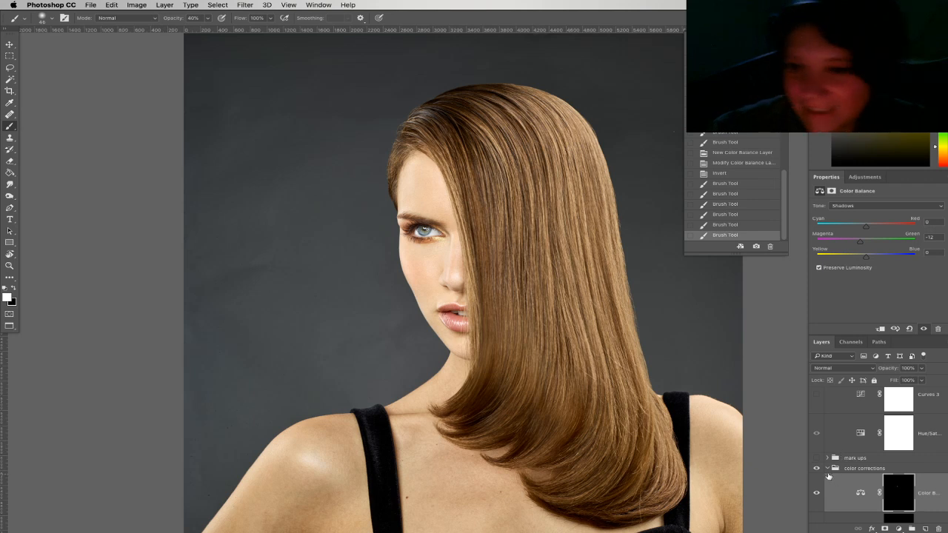
pyautogui.click(828, 469)
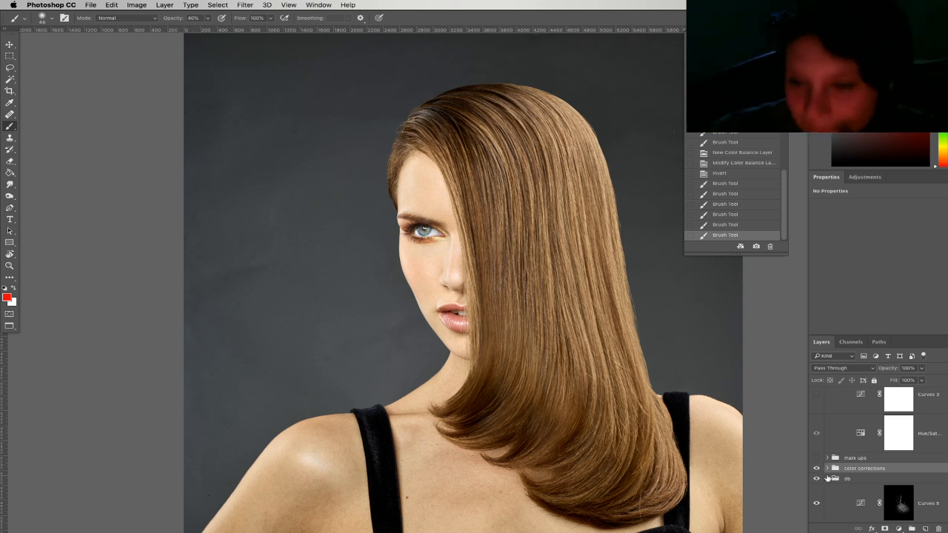
pyautogui.click(827, 468)
pyautogui.click(862, 498)
pyautogui.click(882, 206)
pyautogui.click(852, 215)
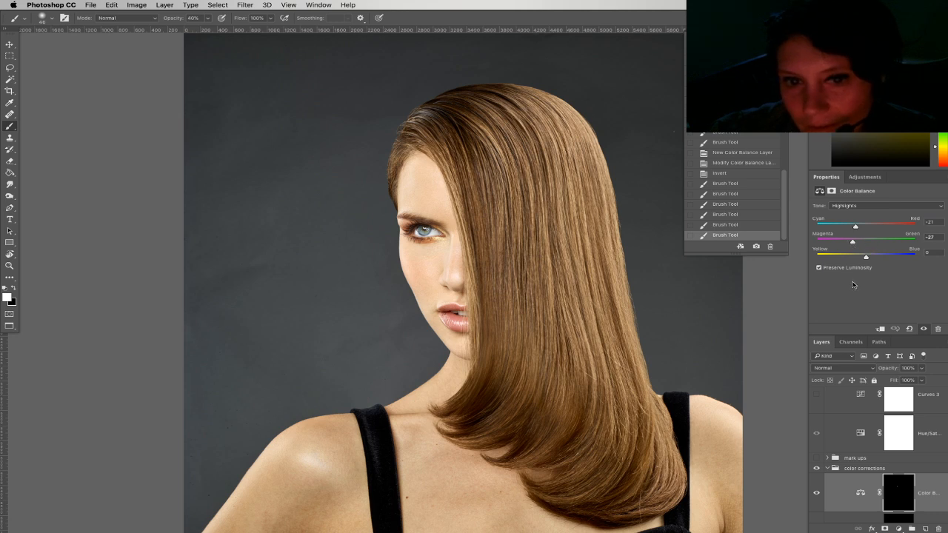
pyautogui.click(870, 209)
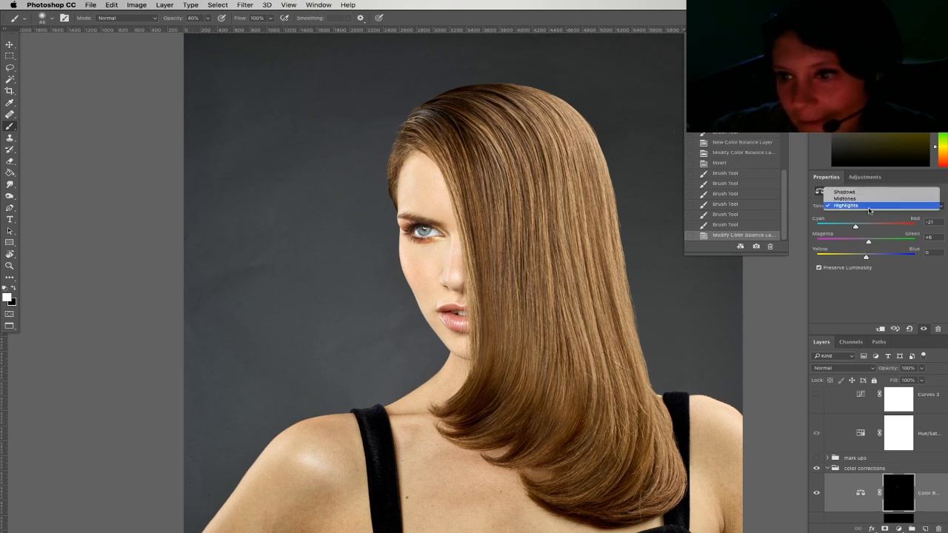
pyautogui.click(870, 207)
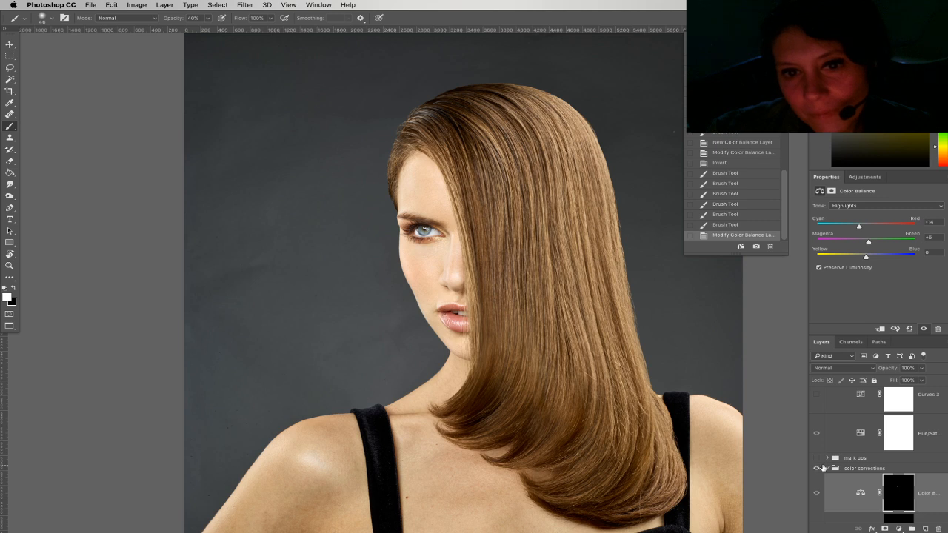
# Collapse the color corrections group and compare the retouched portrait with the original Background layer by toggling the other layers' visibility
pyautogui.click(828, 469)
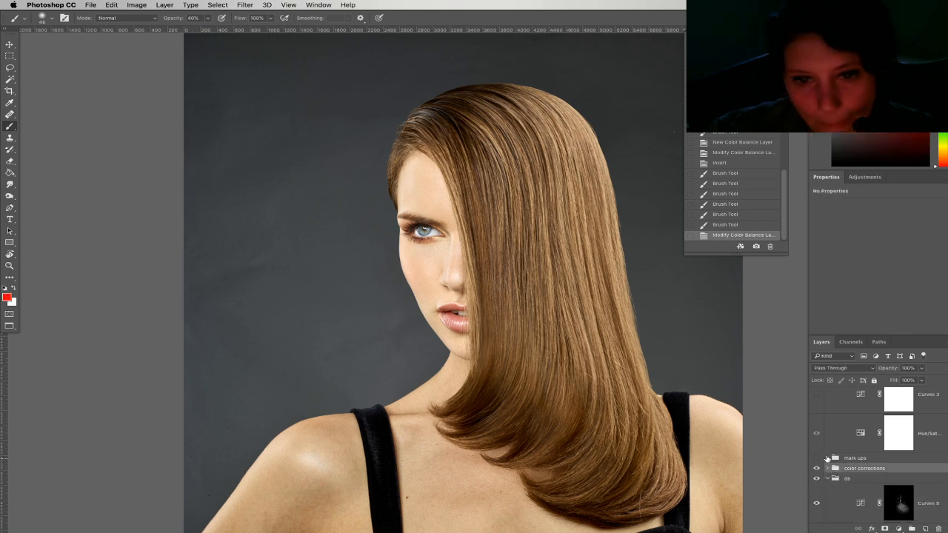
pyautogui.scroll(-5, 934, 460)
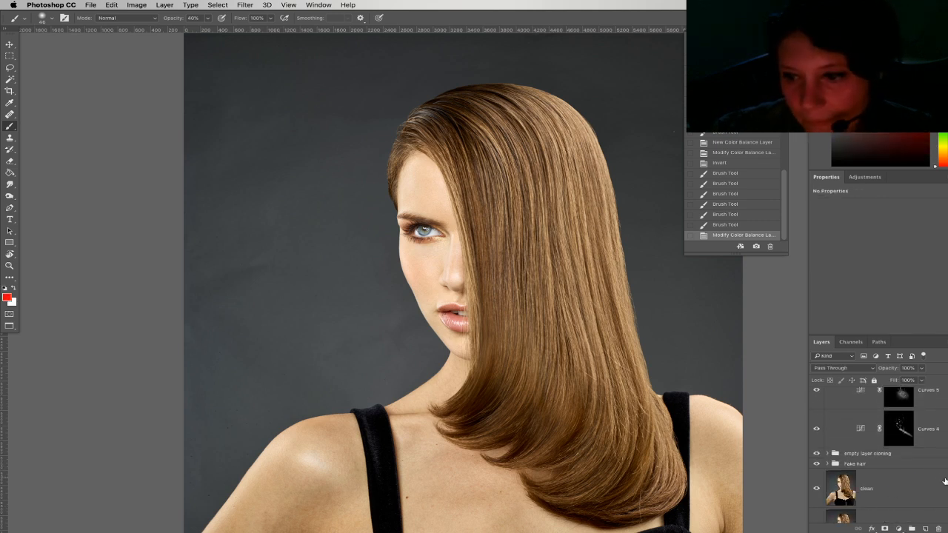
pyautogui.scroll(-2, 942, 503)
pyautogui.keyDown('alt'); pyautogui.click(818, 505); pyautogui.keyUp('alt')
pyautogui.keyDown('alt'); pyautogui.click(819, 504); pyautogui.keyUp('alt')
pyautogui.keyDown('alt'); pyautogui.click(820, 504); pyautogui.keyUp('alt')
pyautogui.keyDown('alt'); pyautogui.click(819, 504); pyautogui.keyUp('alt')
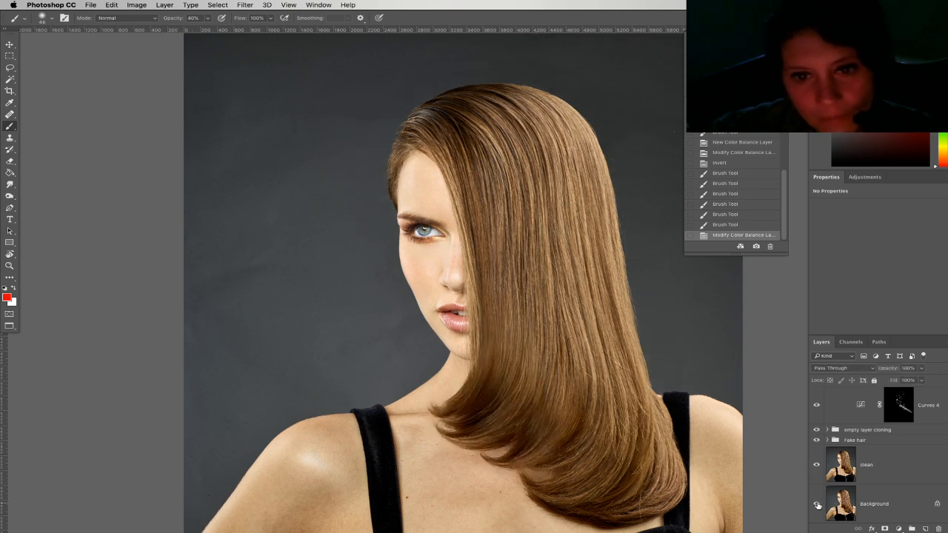
pyautogui.keyDown('alt'); pyautogui.click(820, 506); pyautogui.keyUp('alt')
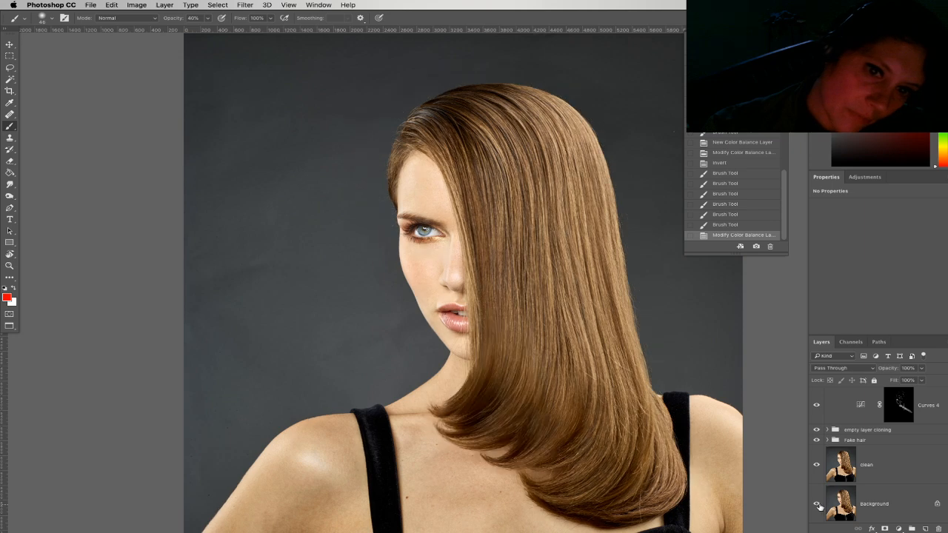
# Add a Hue/Saturation adjustment layer above the Color Balance layer in the color corrections group for tinting the lips
pyautogui.click(9, 265)
pyautogui.moveTo(466, 328); pyautogui.dragTo(495, 331)
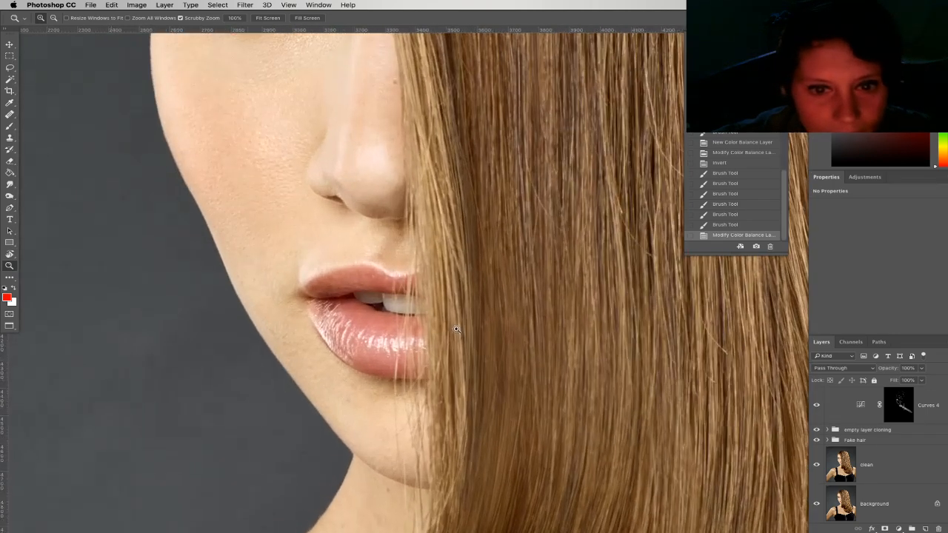
pyautogui.click(876, 454)
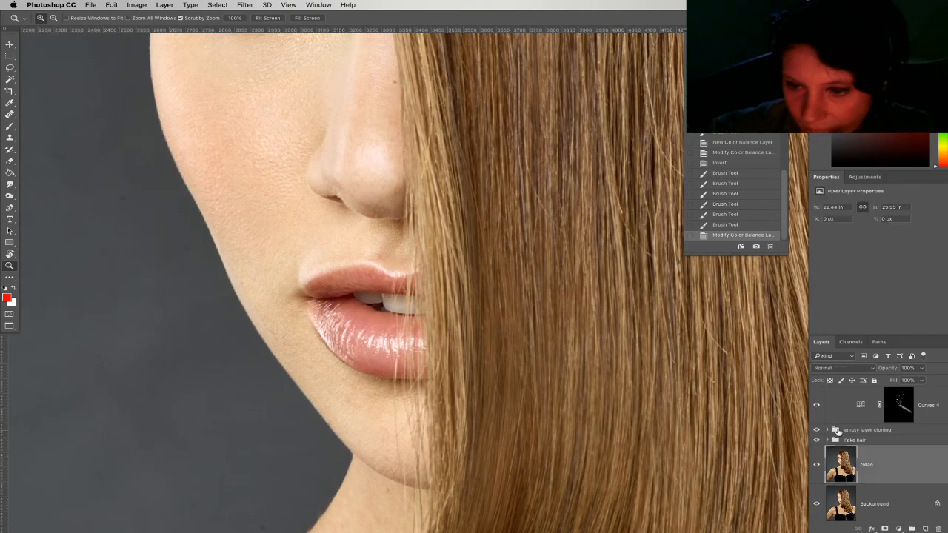
pyautogui.scroll(3, 892, 450)
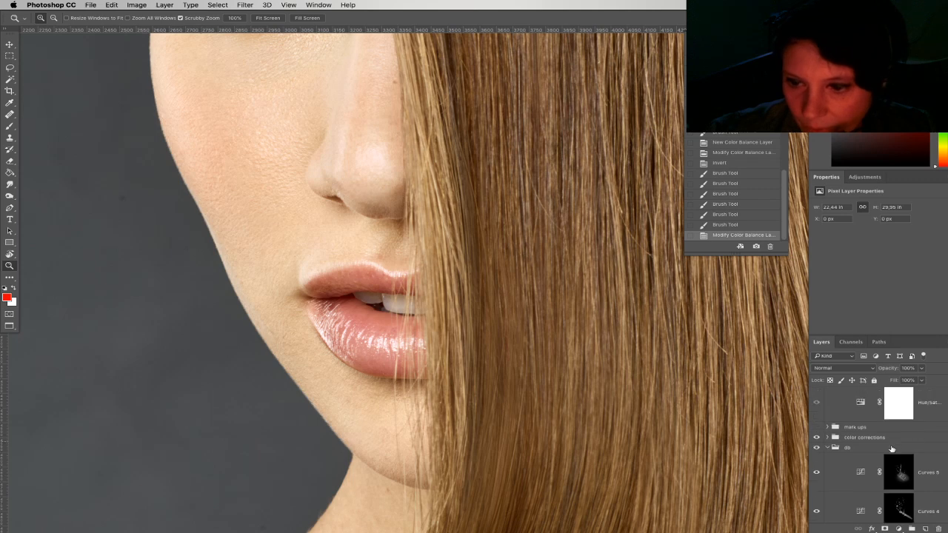
pyautogui.click(827, 438)
pyautogui.click(863, 447)
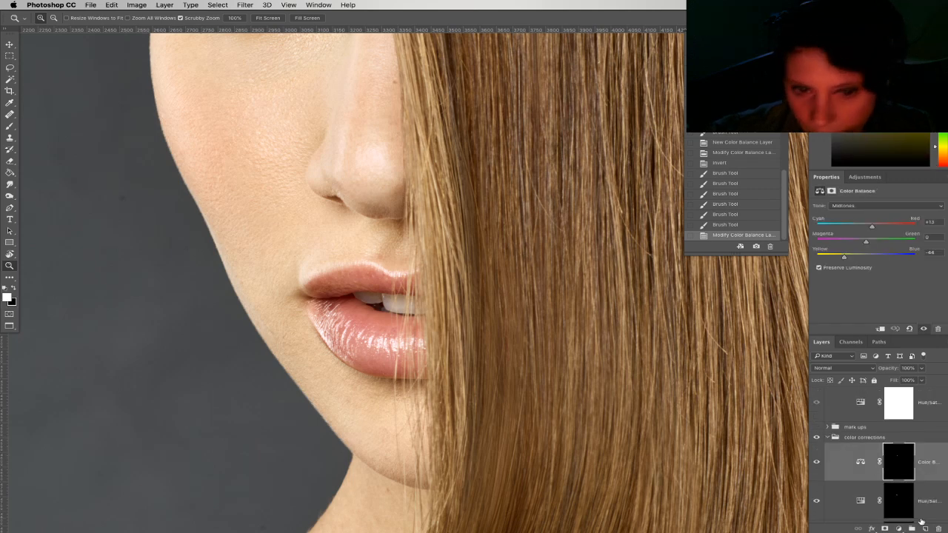
pyautogui.click(901, 529)
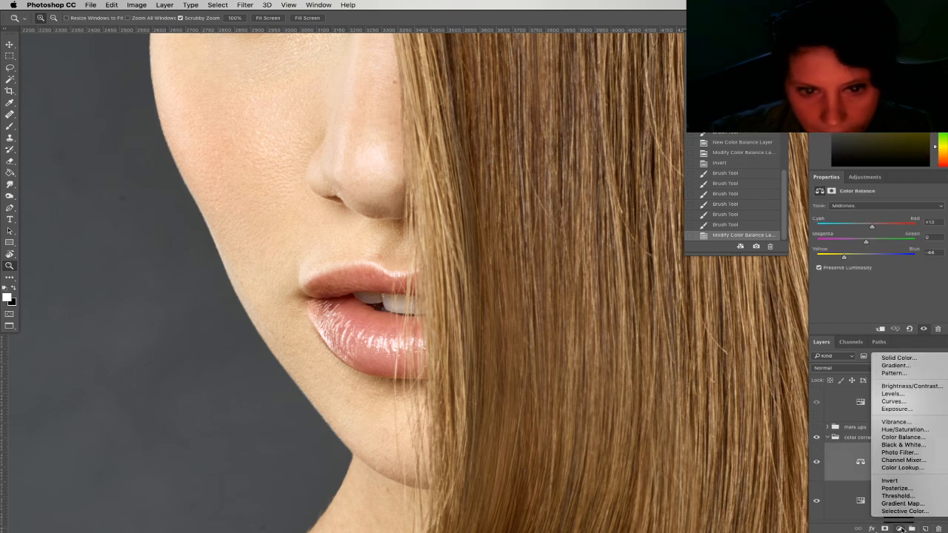
pyautogui.click(909, 431)
# Colorize the new Hue/Saturation layer with hue 348 and saturation 35, and invert its mask to black
pyautogui.click(860, 283)
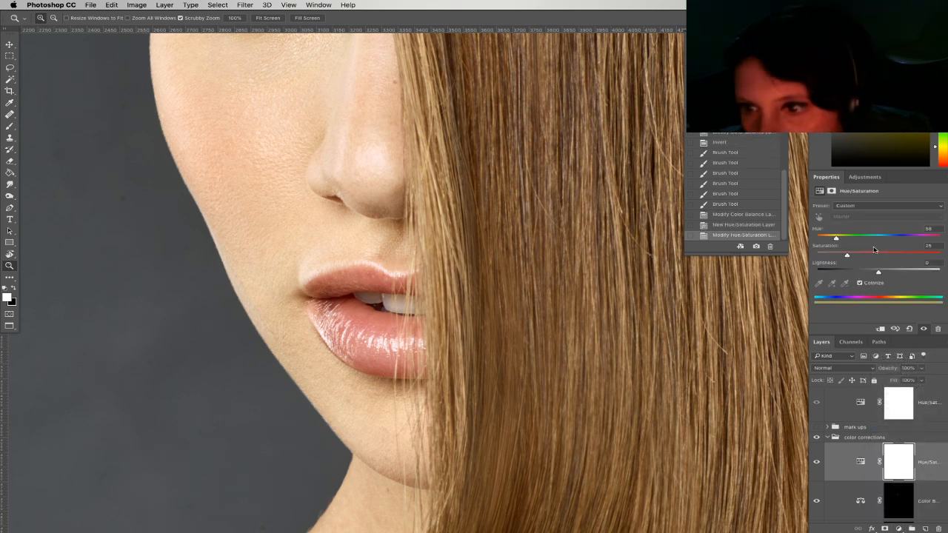
pyautogui.click(936, 237)
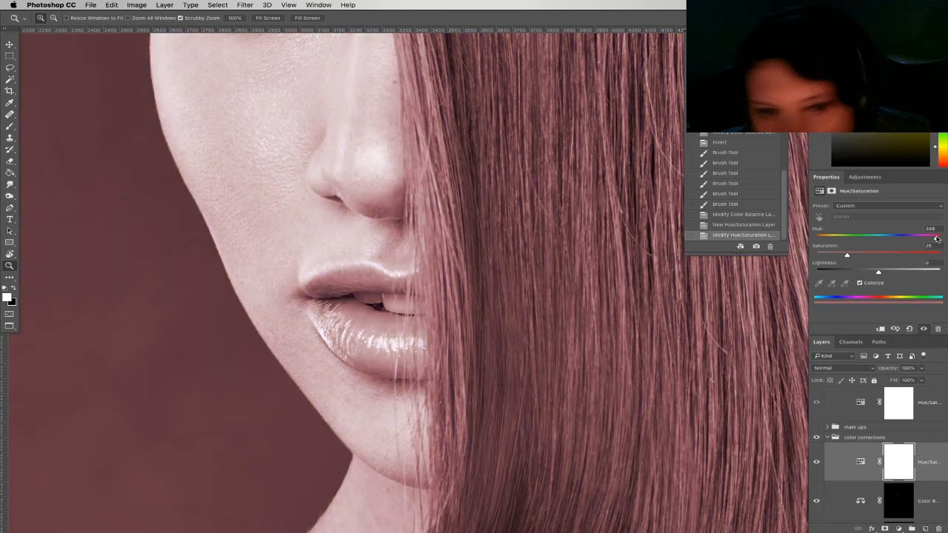
pyautogui.moveTo(868, 258); pyautogui.dragTo(862, 256)
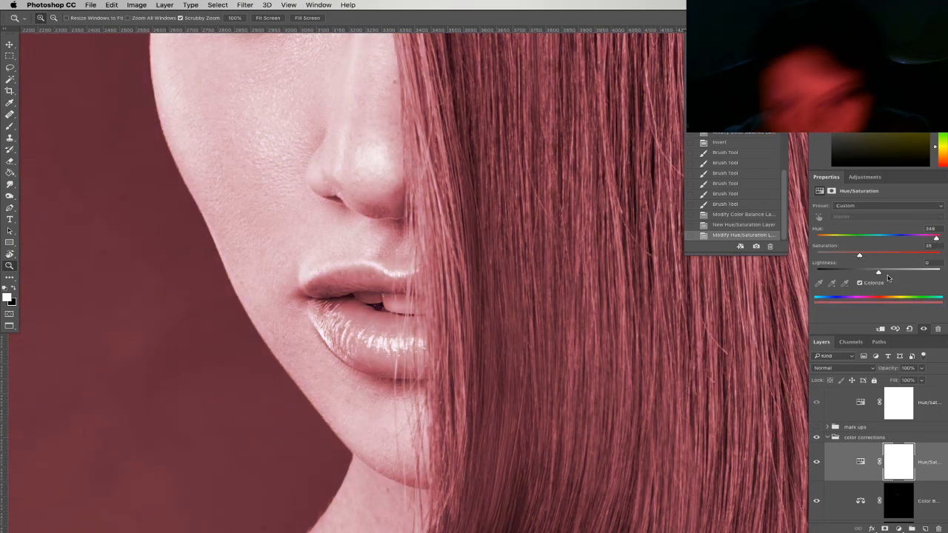
pyautogui.press('super+i')
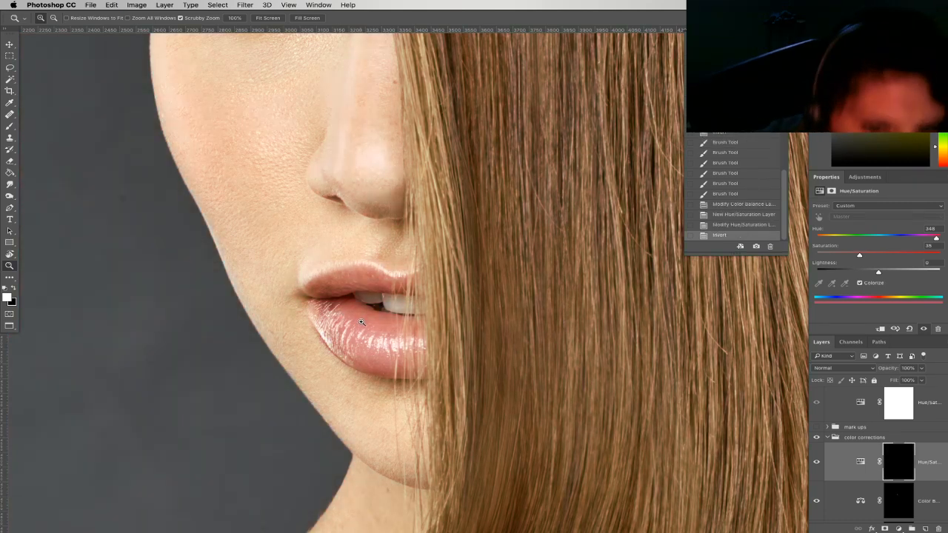
# Paint the pink tint into the mask over the upper and lower lips with the brush at 30% opacity
pyautogui.press('super+equal')
pyautogui.press('b')
pyautogui.press('3')
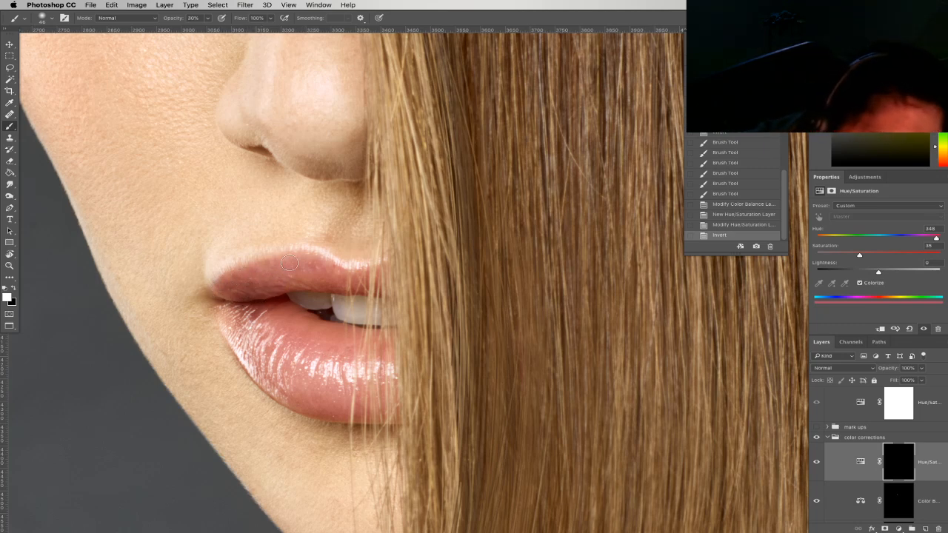
pyautogui.click(268, 285)
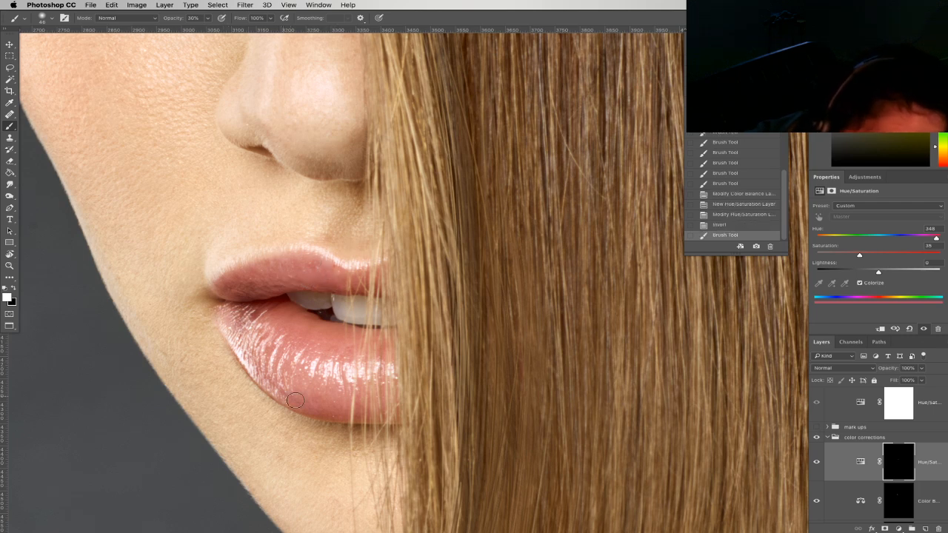
pyautogui.moveTo(333, 327)
pyautogui.mouseDown()
pyautogui.moveTo(334, 393)
pyautogui.moveTo(264, 304)
pyautogui.moveTo(343, 330)
pyautogui.mouseUp()
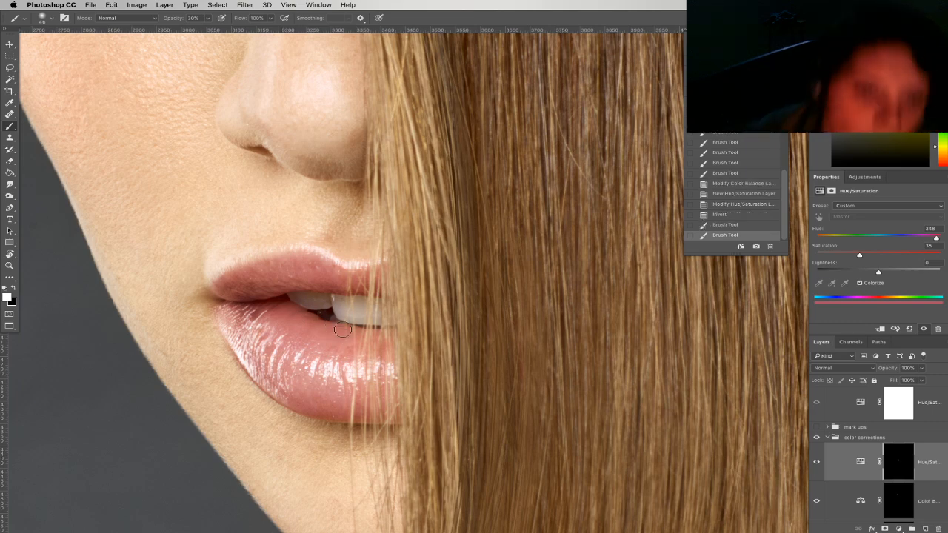
# View more of the portrait and collapse the color corrections group and the dodge and burn group beneath it
pyautogui.hotkey('ctrl', '0')
pyautogui.moveTo(587, 337); pyautogui.dragTo(538, 335)
pyautogui.moveTo(676, 408); pyautogui.dragTo(663, 400)
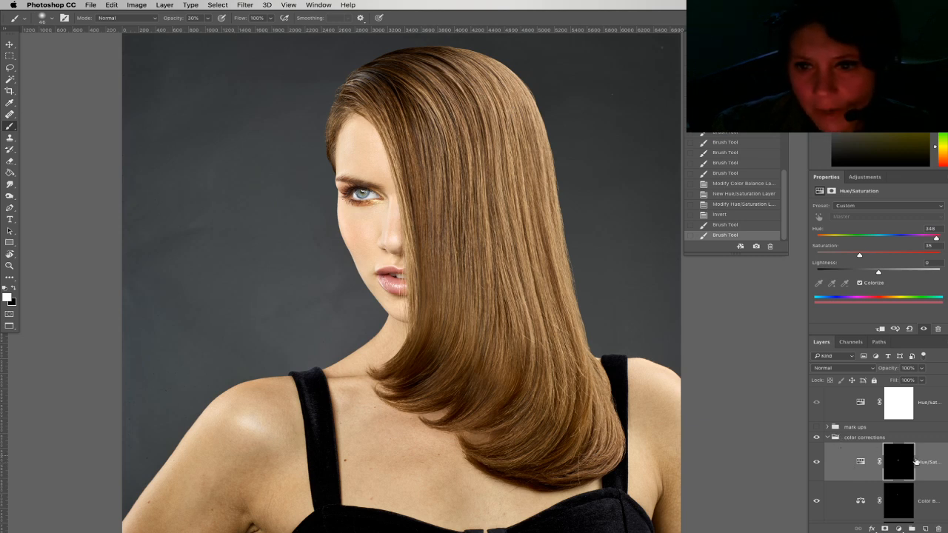
pyautogui.click(829, 438)
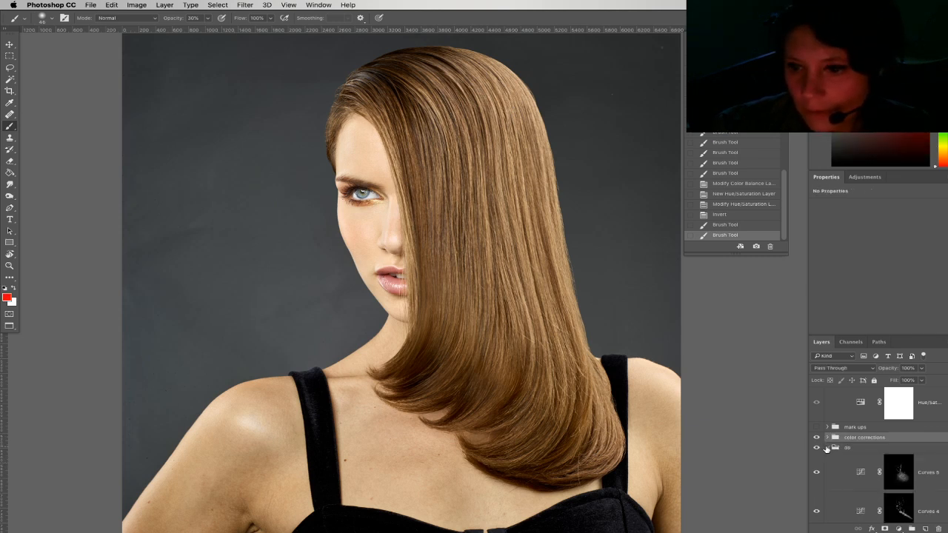
pyautogui.click(828, 448)
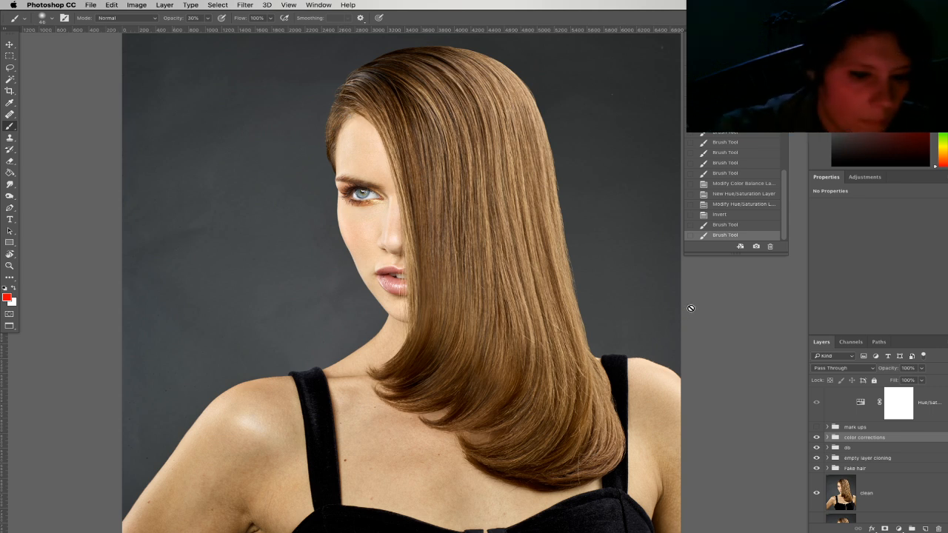
# Show and expand the mark ups group, select Layer 10, and set the brush size to 75 px
pyautogui.press('super+minus')
pyautogui.press('super+minus')
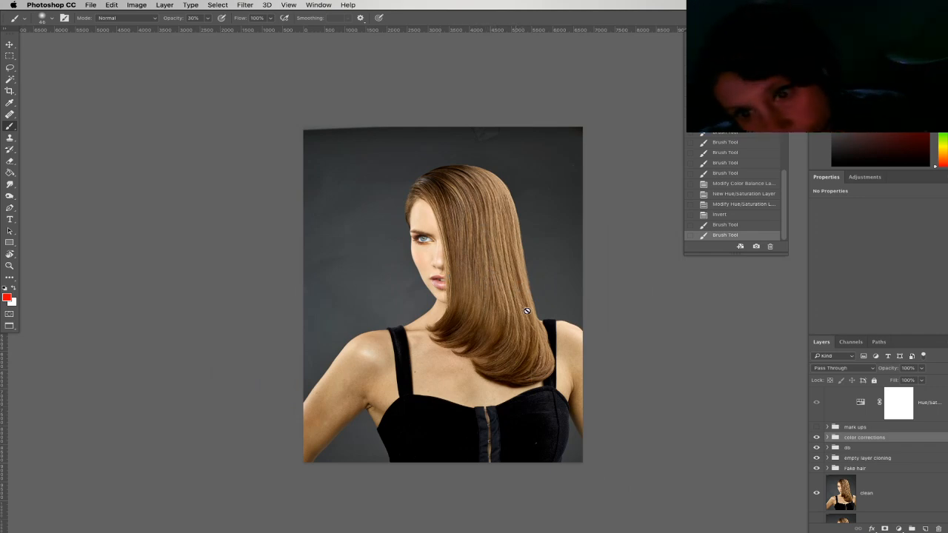
pyautogui.click(817, 427)
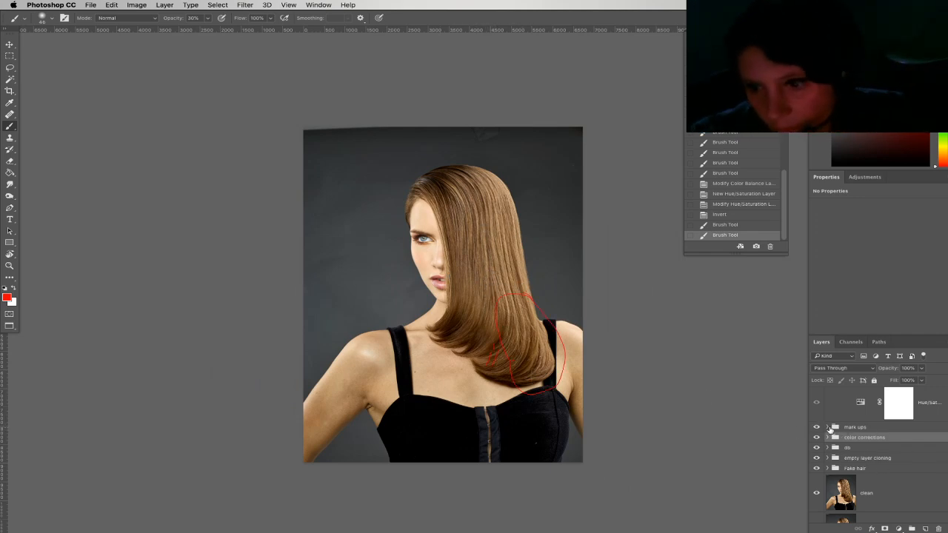
pyautogui.click(828, 428)
pyautogui.click(898, 463)
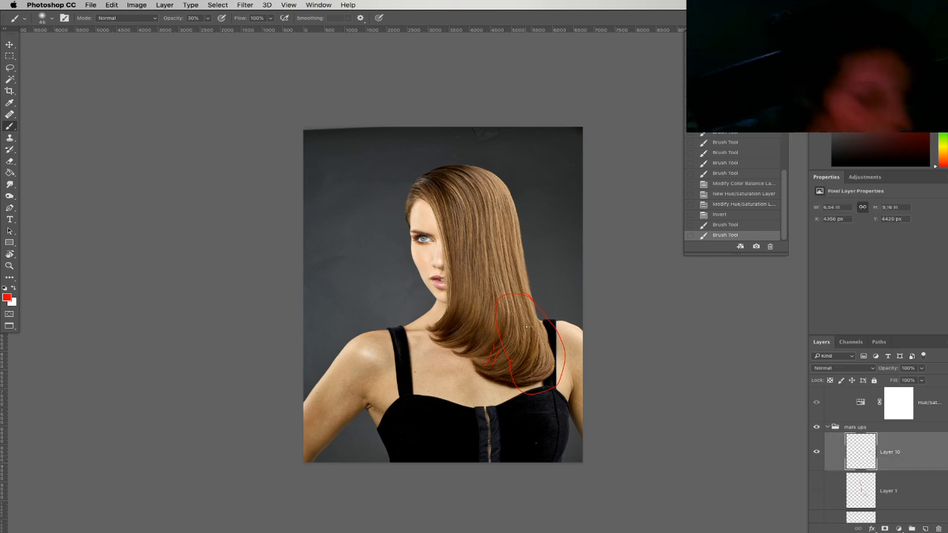
pyautogui.rightClick(493, 286)
pyautogui.moveTo(547, 308); pyautogui.dragTo(569, 308)
pyautogui.click(597, 267)
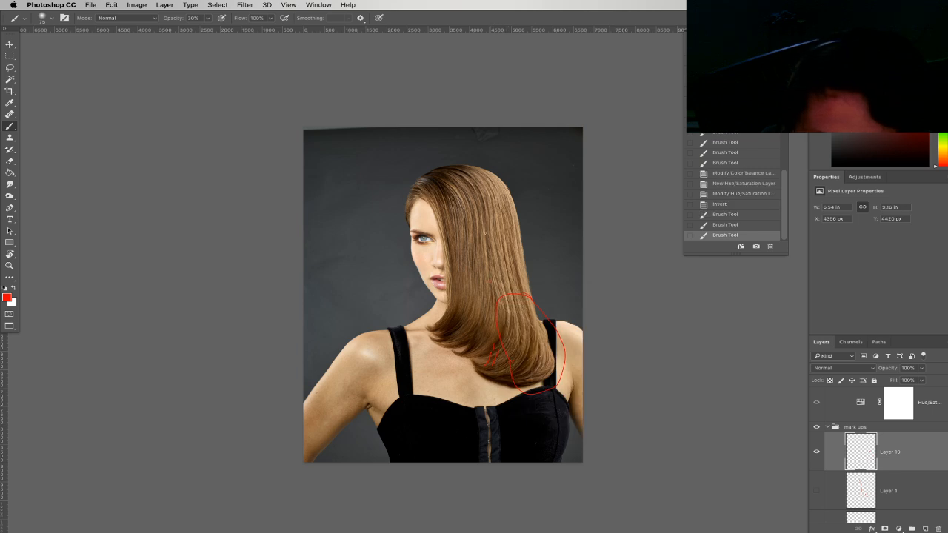
# Mark the hair with red strokes down the middle strands and along the outer edge facing the background
pyautogui.moveTo(483, 217); pyautogui.dragTo(489, 281)
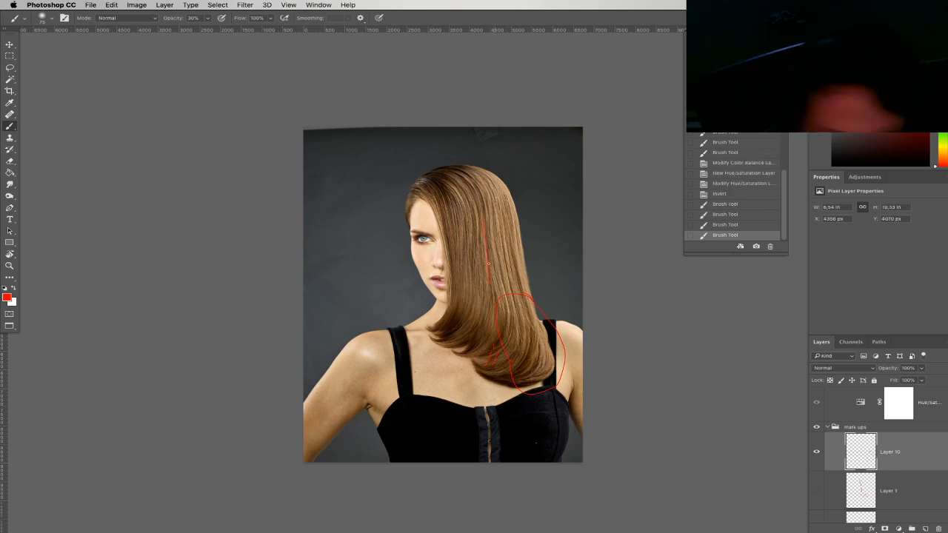
pyautogui.moveTo(483, 218); pyautogui.dragTo(489, 282)
pyautogui.moveTo(483, 218); pyautogui.dragTo(489, 283)
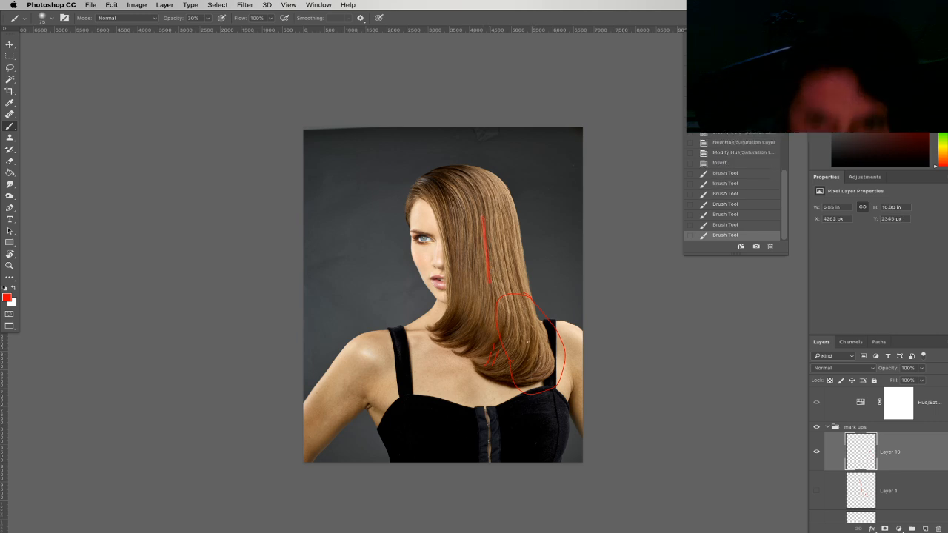
pyautogui.click(527, 323)
pyautogui.moveTo(511, 244); pyautogui.dragTo(520, 293)
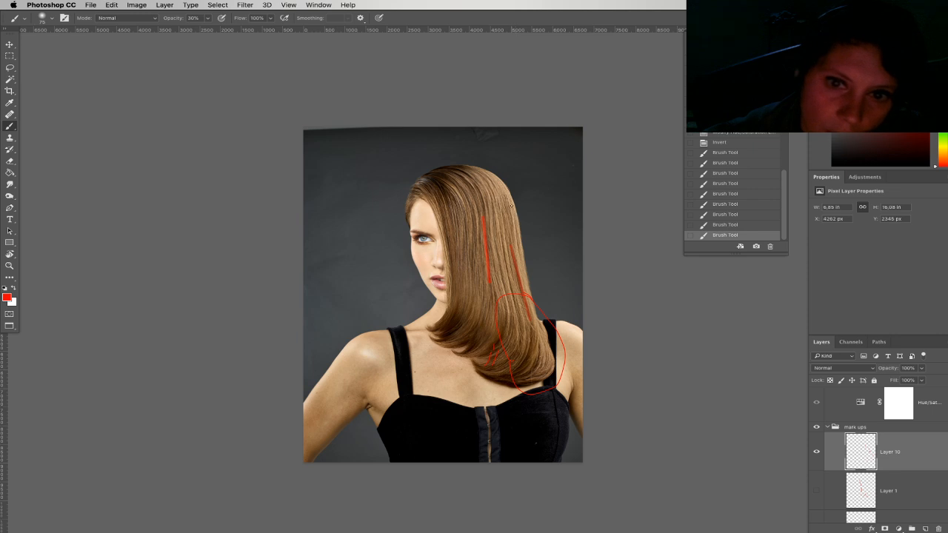
pyautogui.moveTo(512, 209); pyautogui.dragTo(523, 281)
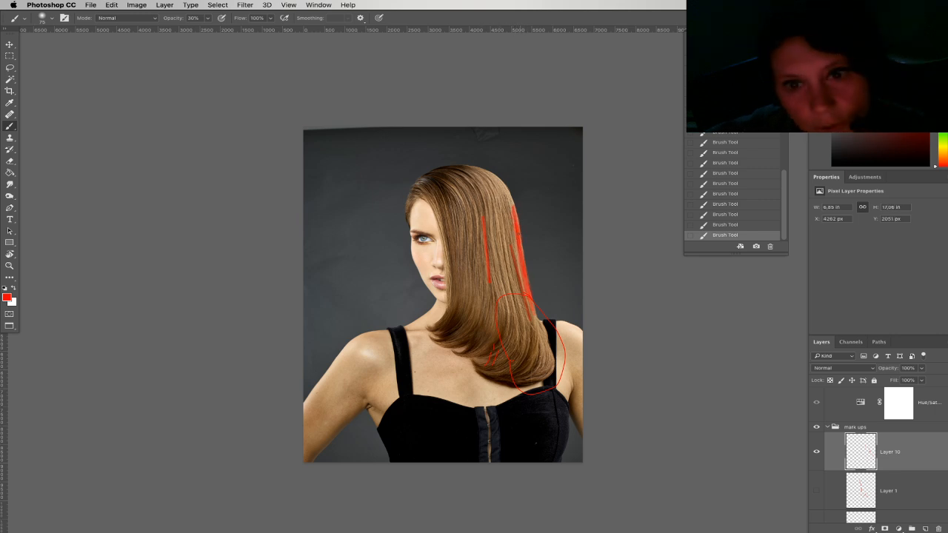
# Enlarge the brush to 134 px and mark the highlight bands across the crown and the lower curve of the hair in red
pyautogui.rightClick(539, 257)
pyautogui.moveTo(539, 263); pyautogui.dragTo(552, 263)
pyautogui.moveTo(455, 180)
pyautogui.mouseDown()
pyautogui.moveTo(476, 192)
pyautogui.moveTo(485, 179)
pyautogui.mouseUp()
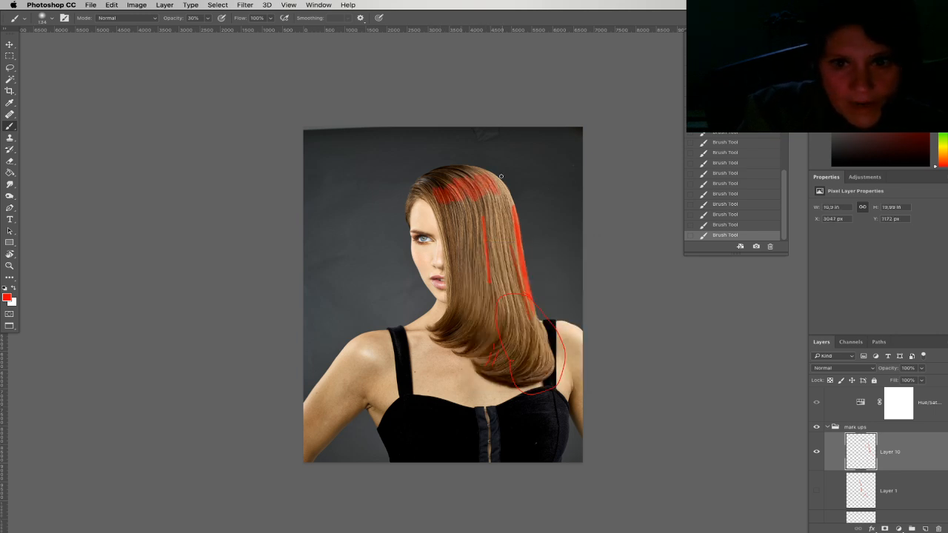
pyautogui.moveTo(466, 303); pyautogui.dragTo(472, 316)
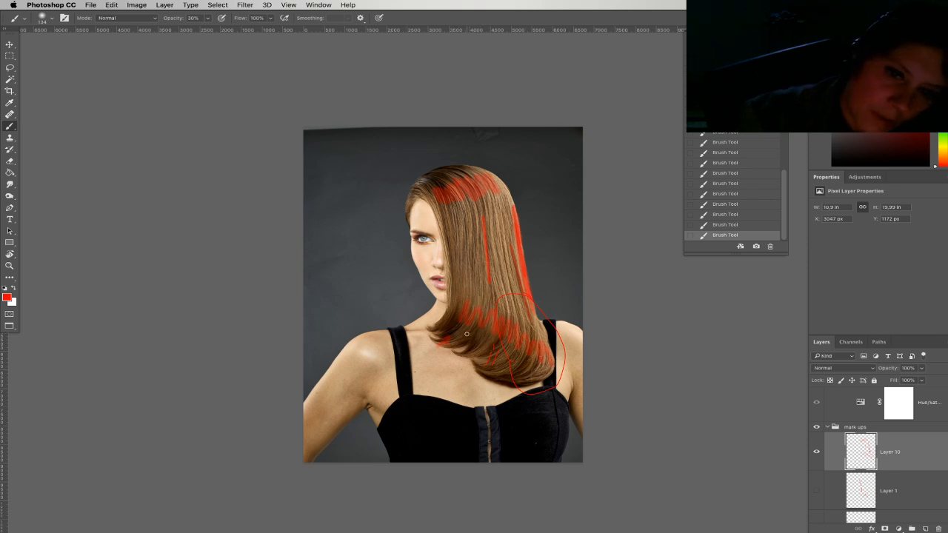
# Set the foreground color to blue, enlarge the brush, and paint bands above and below the highlight on the lower hair curve
pyautogui.click(7, 297)
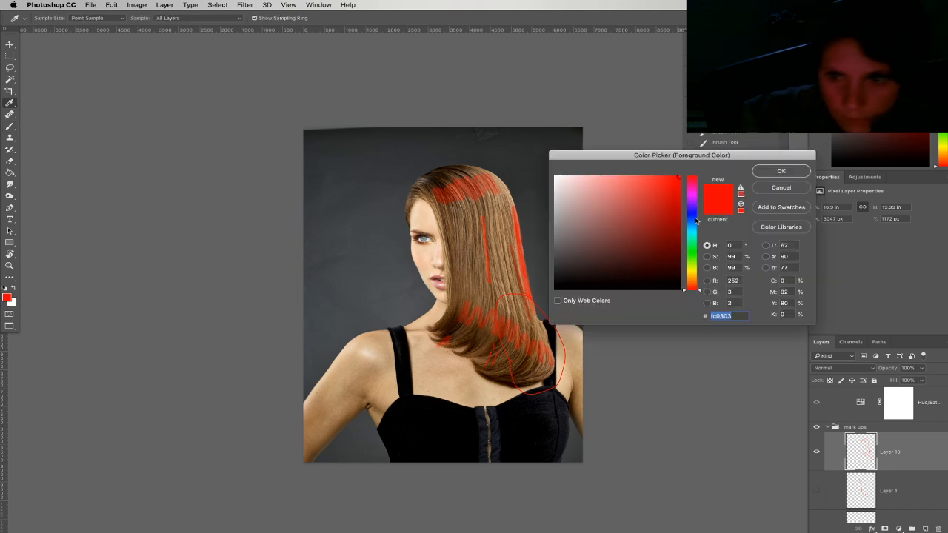
pyautogui.click(695, 220)
pyautogui.click(771, 176)
pyautogui.rightClick(486, 371)
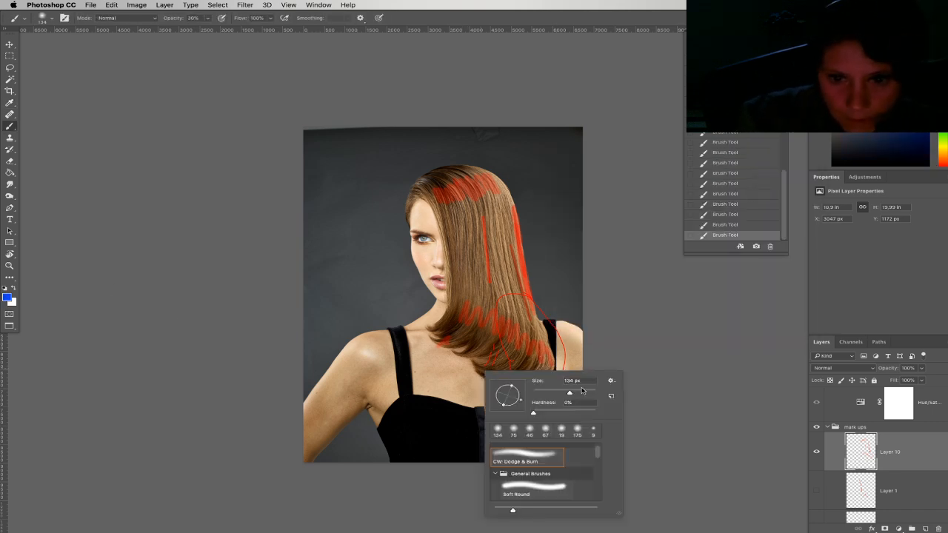
pyautogui.moveTo(437, 318); pyautogui.dragTo(547, 387)
pyautogui.moveTo(452, 286)
pyautogui.mouseDown()
pyautogui.moveTo(546, 333)
pyautogui.moveTo(444, 285)
pyautogui.moveTo(528, 321)
pyautogui.mouseUp()
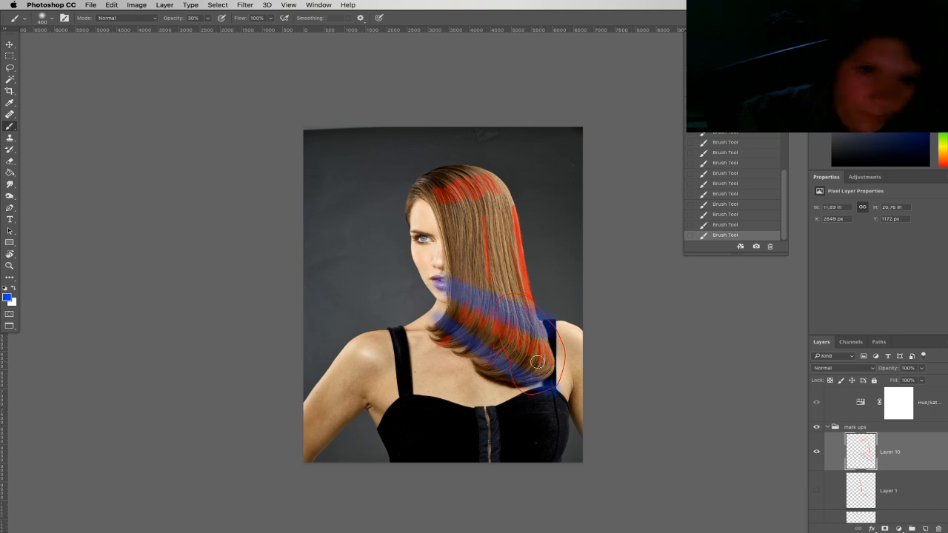
# Sample the red-orange from the marked hair and paint bands over the lower-curve and crown highlights, using 100% opacity for the solid strokes
pyautogui.keyDown('alt'); pyautogui.click(511, 353); pyautogui.keyUp('alt')
pyautogui.moveTo(454, 307); pyautogui.dragTo(547, 361)
pyautogui.press('0')
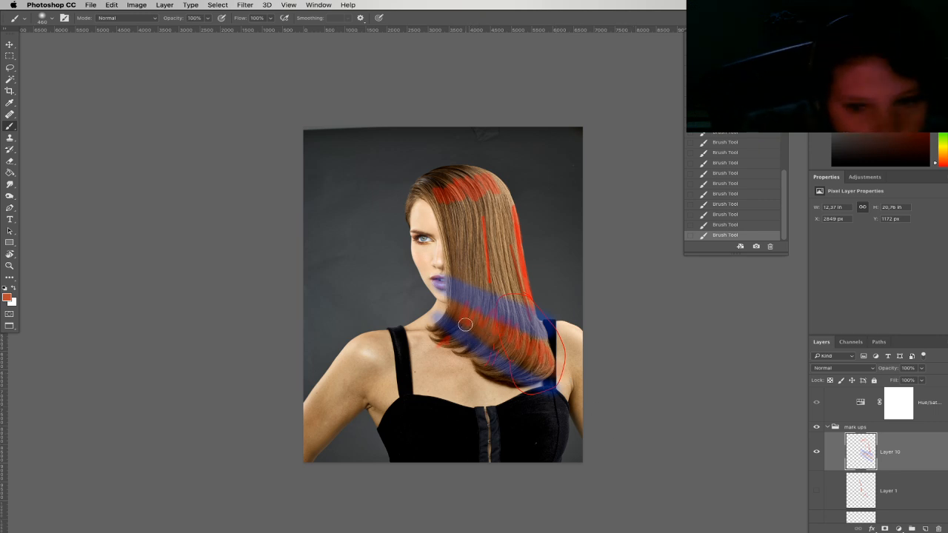
pyautogui.moveTo(455, 314); pyautogui.dragTo(569, 363)
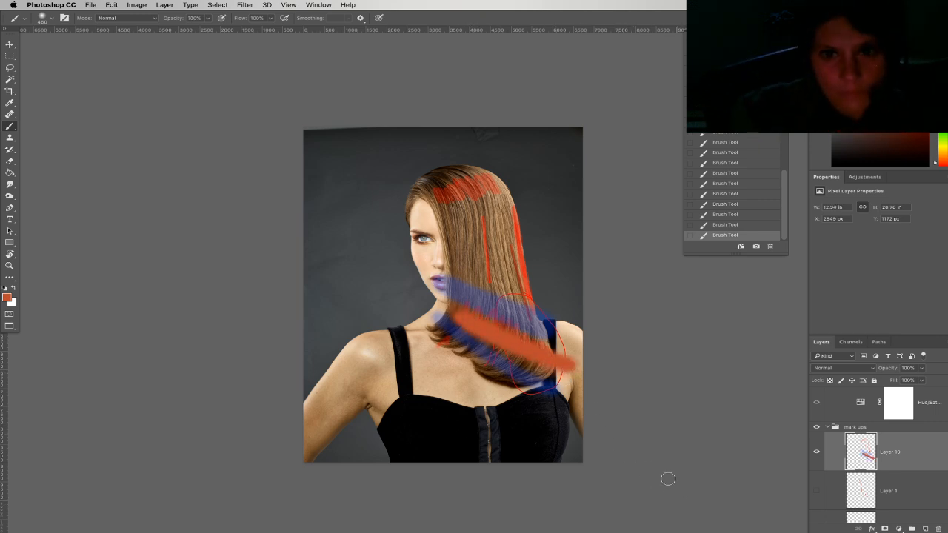
pyautogui.moveTo(437, 197); pyautogui.dragTo(508, 175)
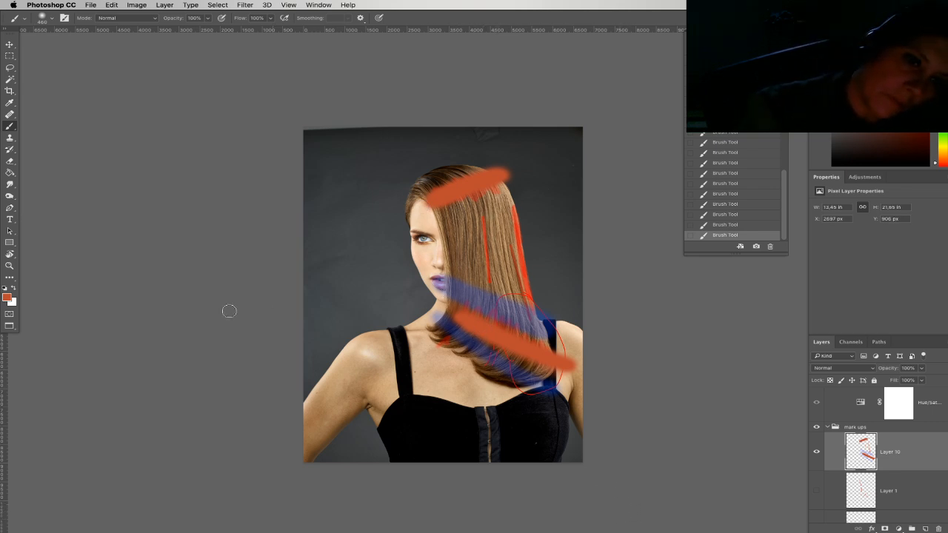
# Switch the foreground color back to blue and paint solid bands below and above the crown highlight
pyautogui.click(6, 297)
pyautogui.click(693, 215)
pyautogui.click(782, 173)
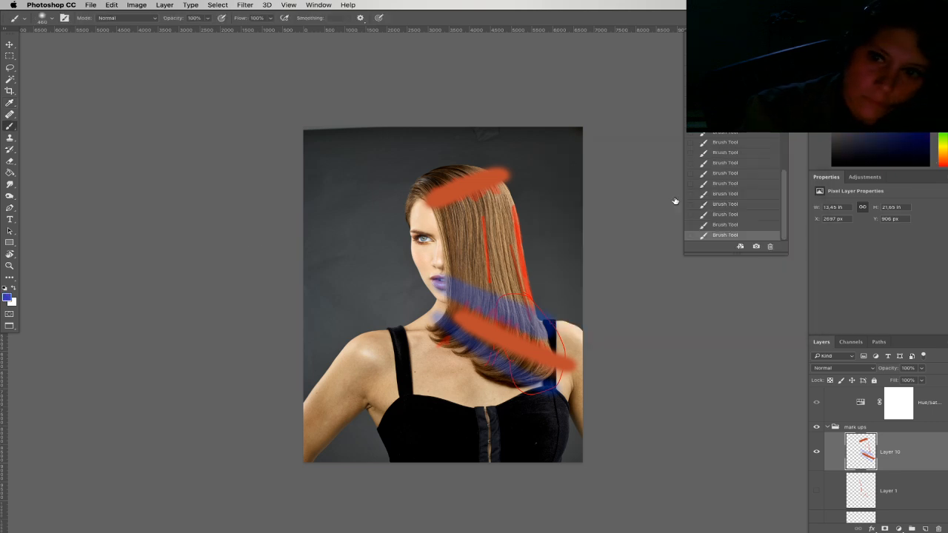
pyautogui.moveTo(433, 220); pyautogui.dragTo(549, 201)
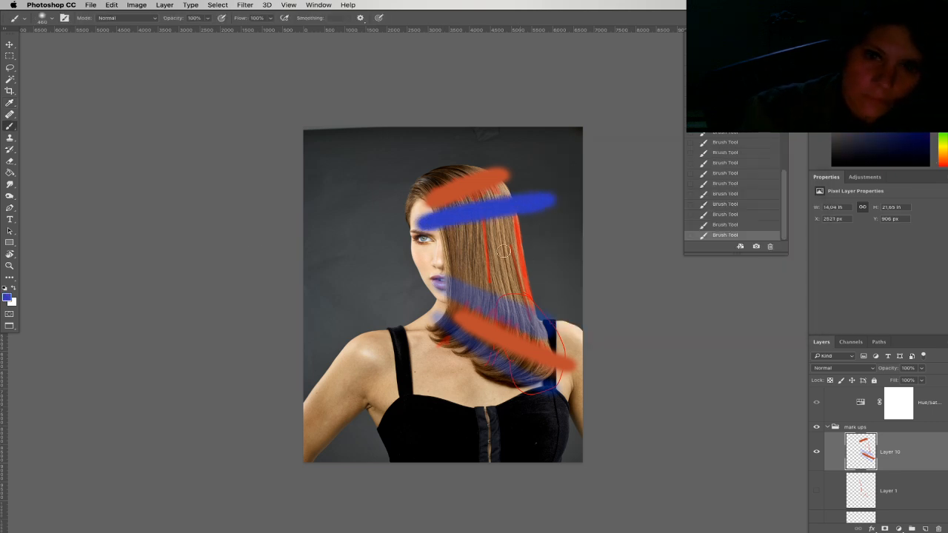
pyautogui.moveTo(421, 188)
pyautogui.mouseDown()
pyautogui.moveTo(469, 165)
pyautogui.moveTo(408, 201)
pyautogui.mouseUp()
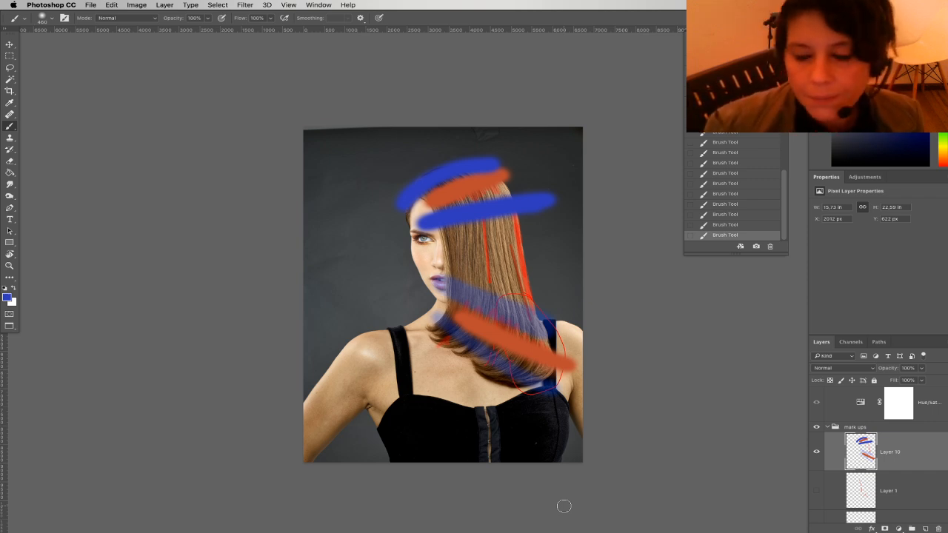
# Collapse the mark ups group and hide it
pyautogui.click(830, 428)
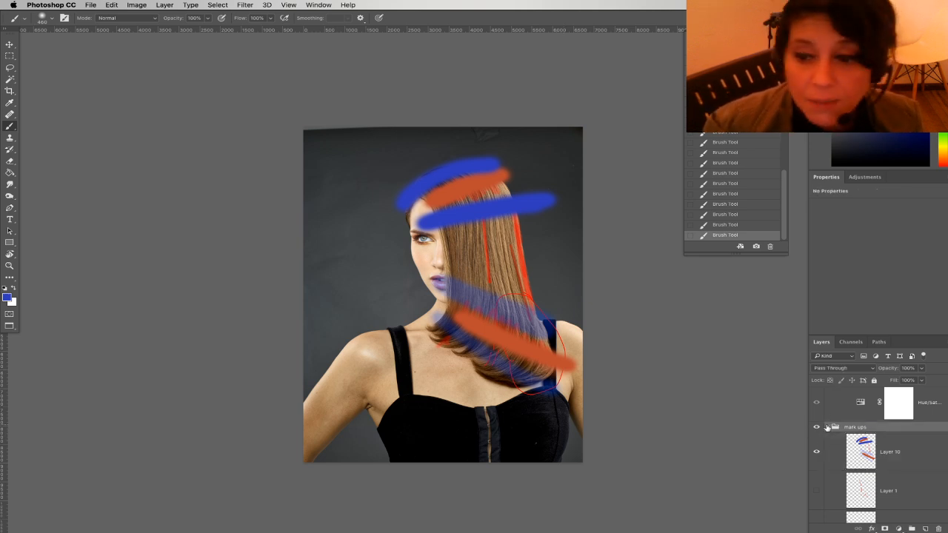
pyautogui.click(828, 429)
pyautogui.click(817, 427)
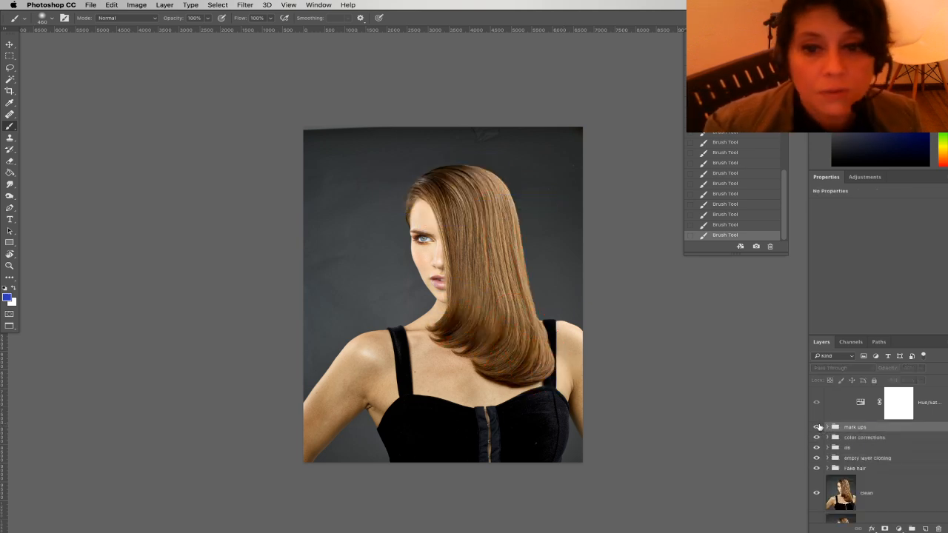
# Compare the portrait with and without the mark ups by toggling the group's visibility, leaving it hidden
pyautogui.click(817, 427)
pyautogui.click(817, 427)
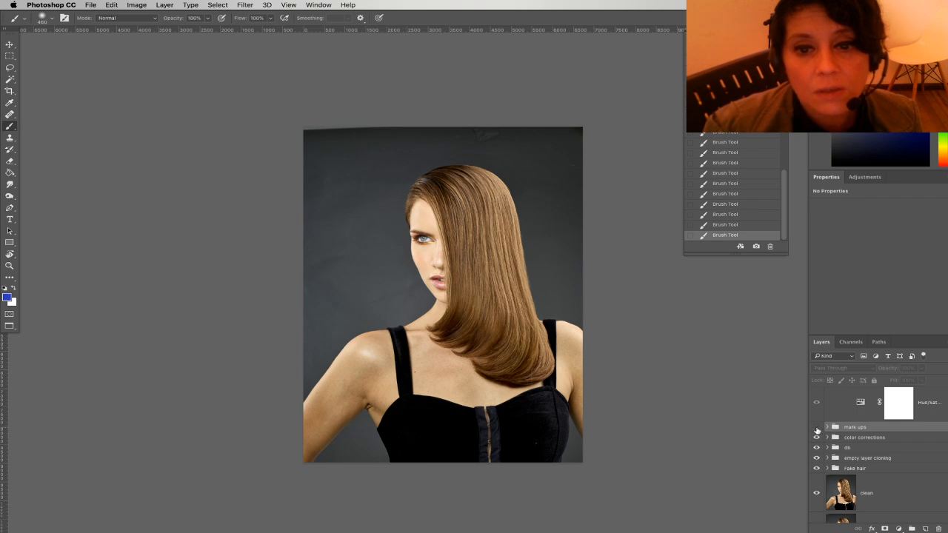
pyautogui.click(817, 427)
pyautogui.click(817, 428)
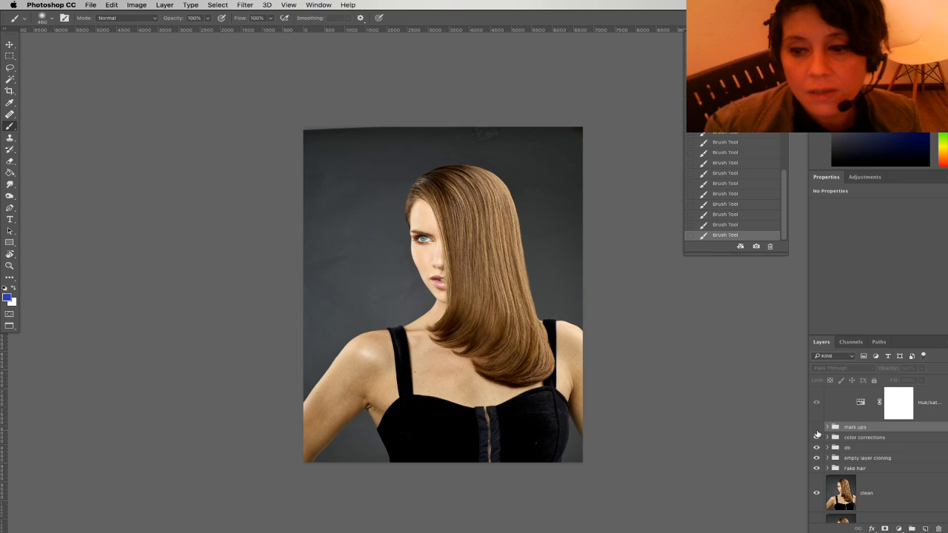
pyautogui.click(817, 428)
pyautogui.click(817, 428)
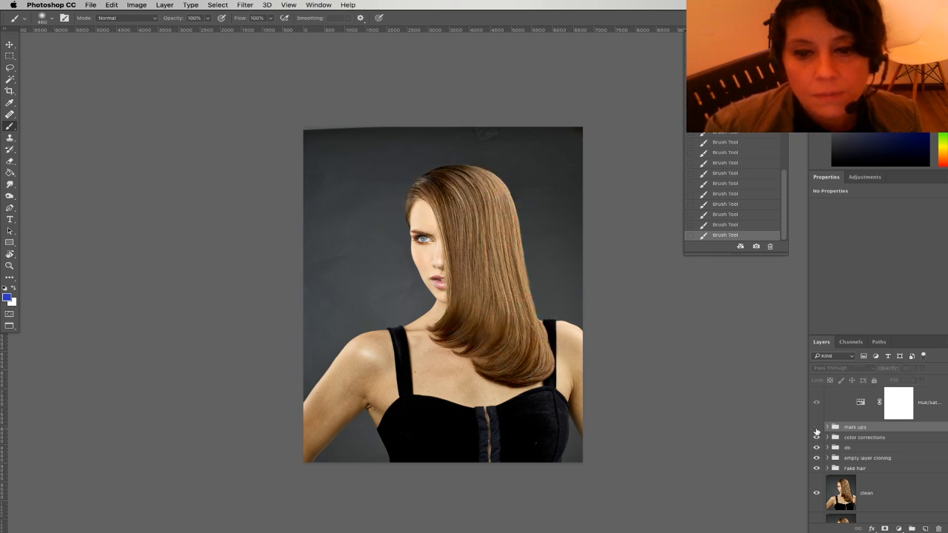
pyautogui.click(817, 428)
pyautogui.click(817, 428)
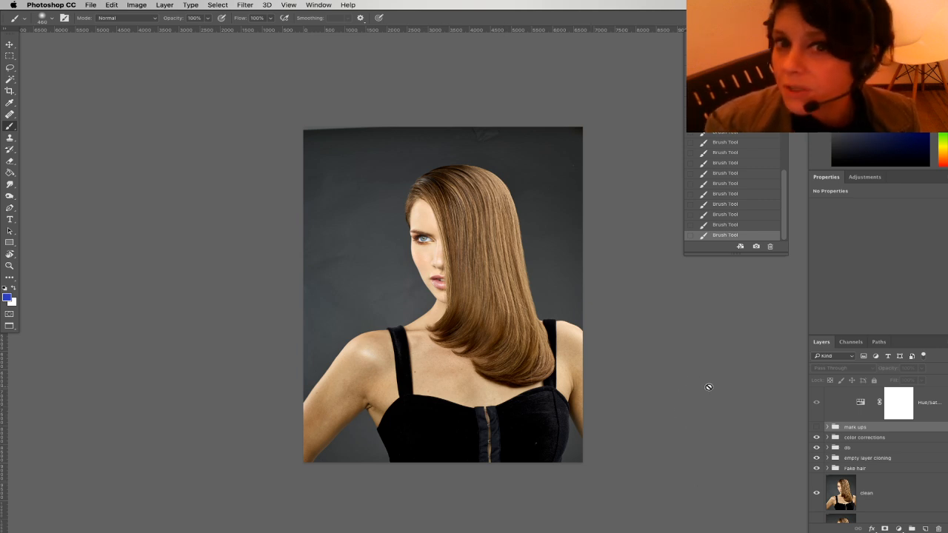
# Switch to Google Chrome and close the Facebook, Dropbox and pCloud tabs
pyautogui.click(540, 524)
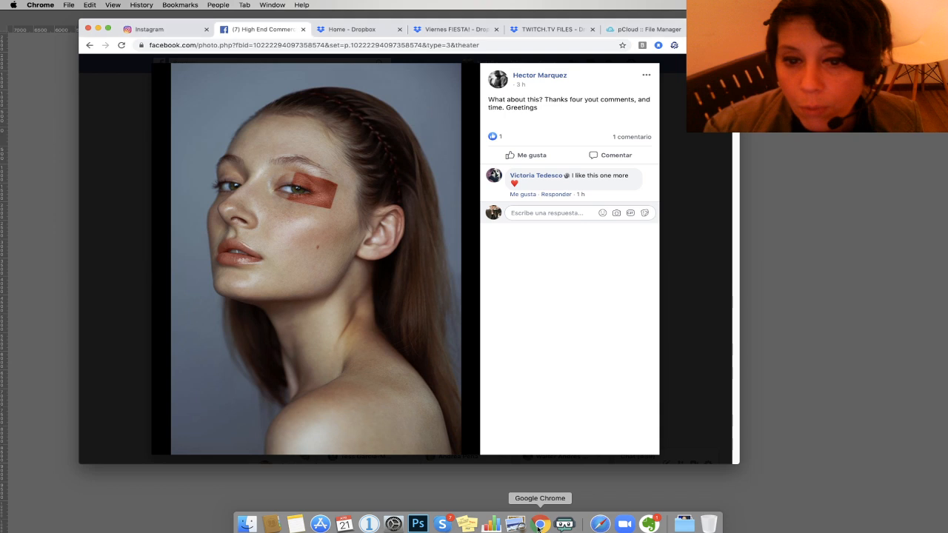
pyautogui.click(303, 30)
pyautogui.click(307, 30)
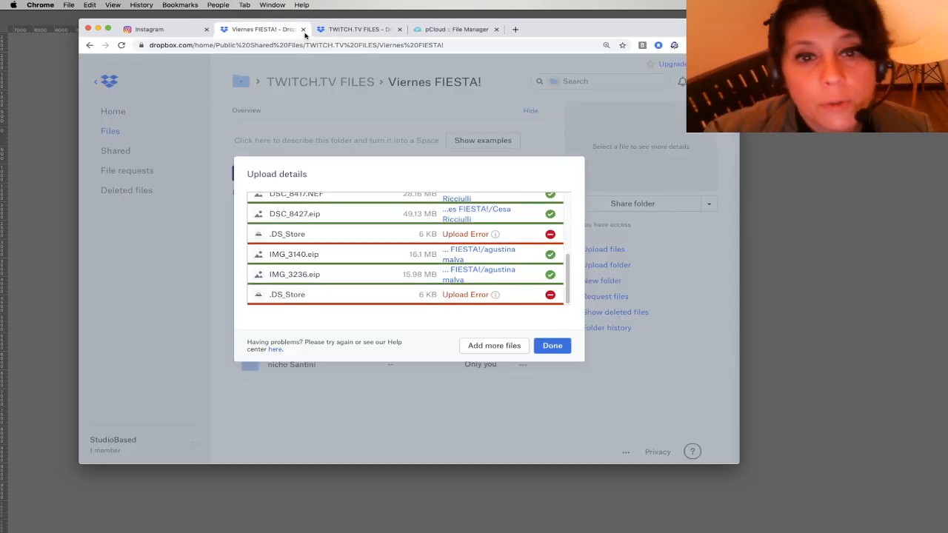
pyautogui.click(304, 30)
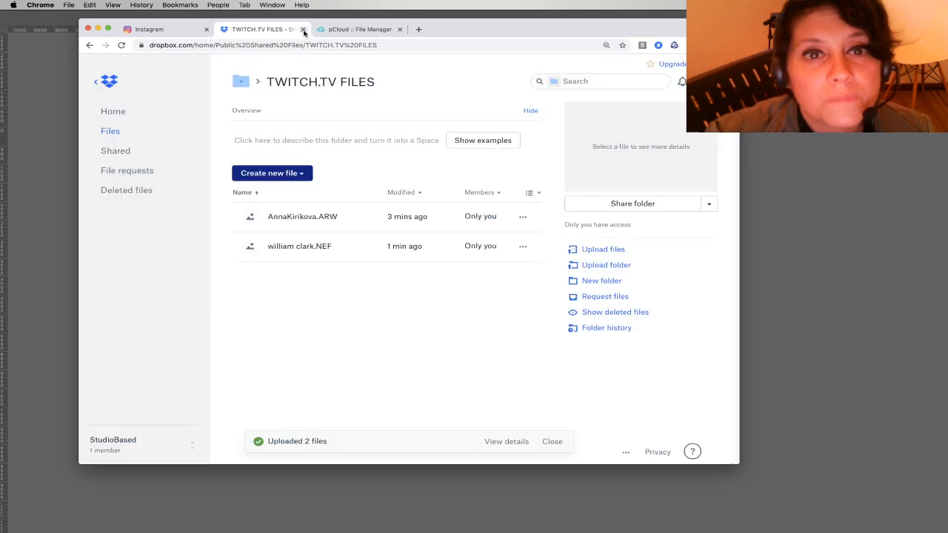
pyautogui.click(304, 30)
pyautogui.click(303, 29)
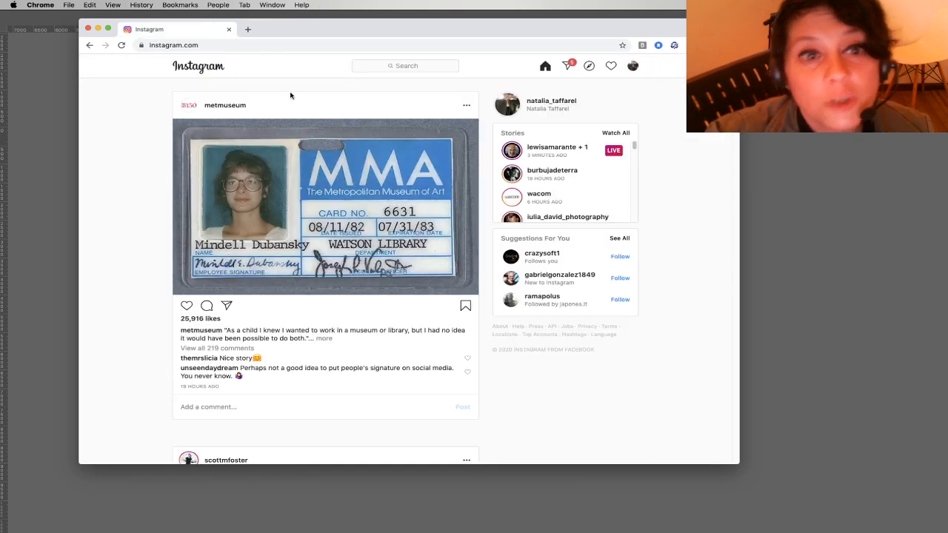
# Open the streamer's own Twitch channel page in a new tab and close the Instagram tab
pyautogui.click(247, 30)
pyautogui.click(229, 29)
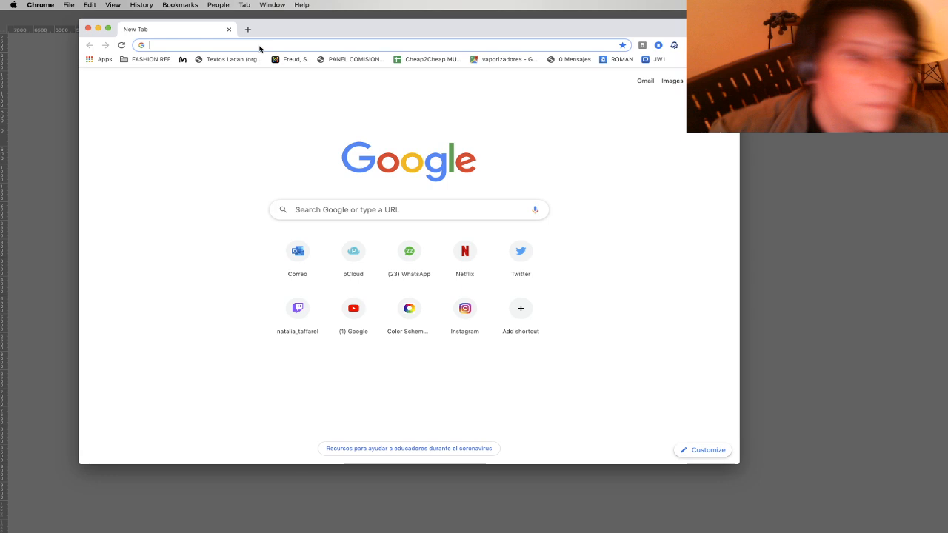
pyautogui.write('twitch.tv/natalia_taffarel')
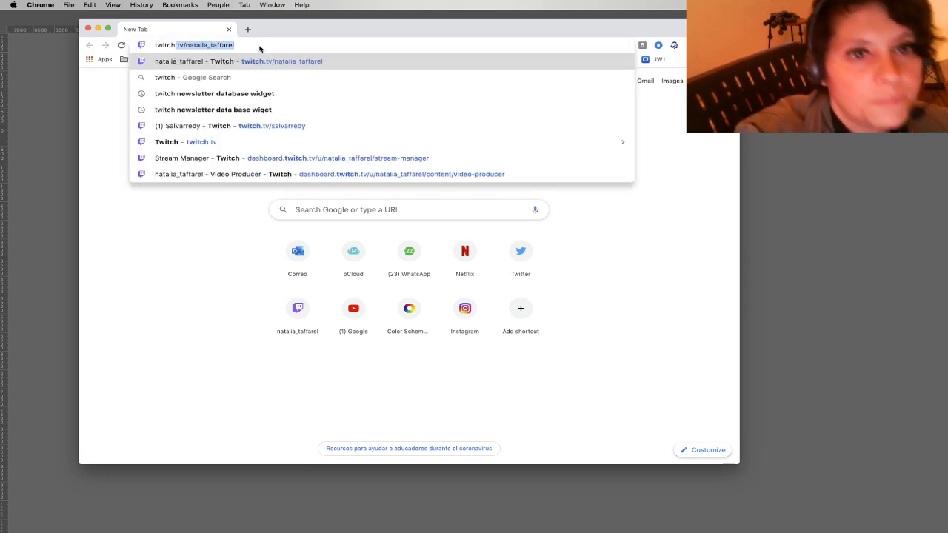
pyautogui.press('Return')
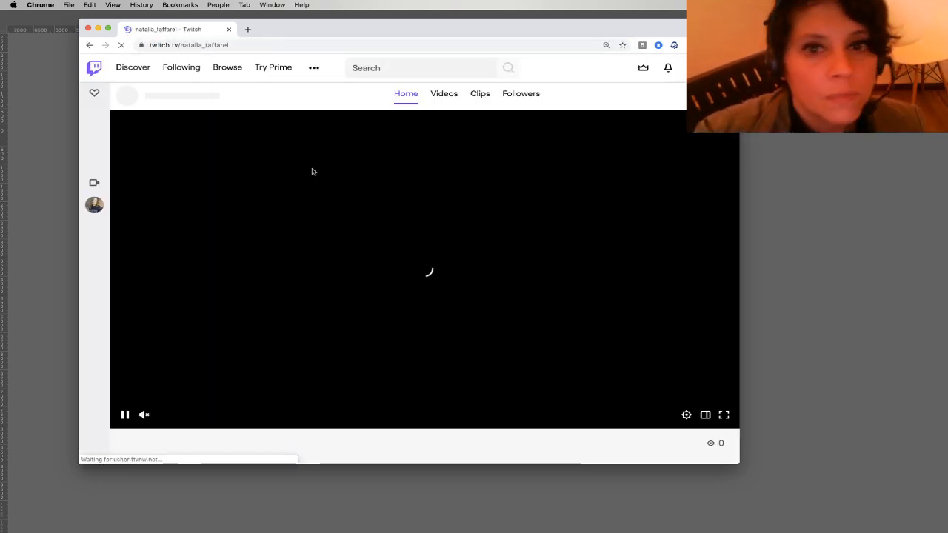
# Turn on panel editing for the Twitch channel and open the configuration of the Ctrl+ Stream Kit extension
pyautogui.scroll(-5, 309, 355)
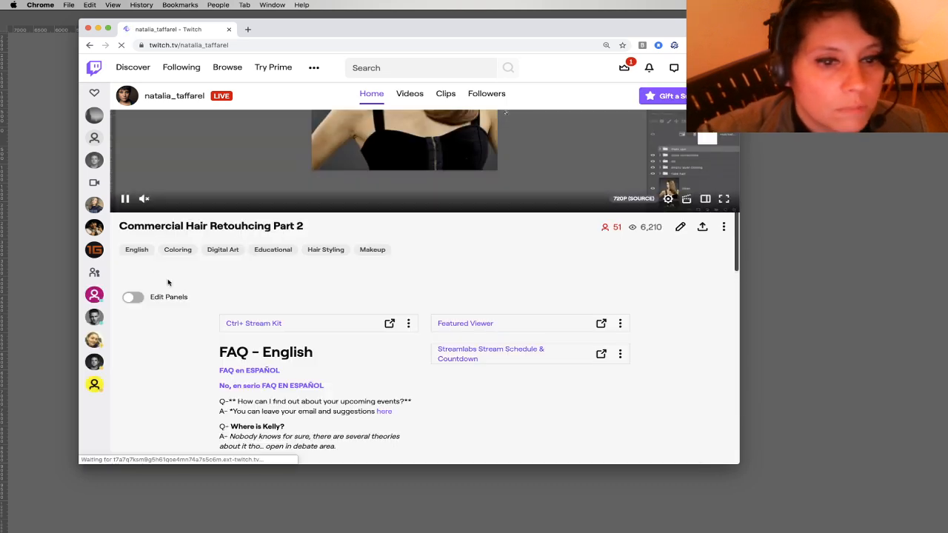
pyautogui.click(133, 297)
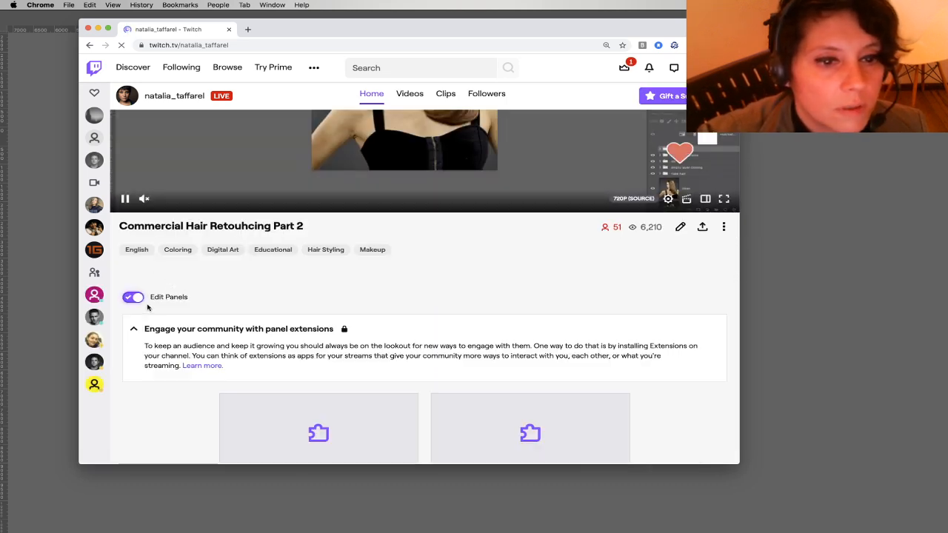
pyautogui.scroll(-3, 186, 323)
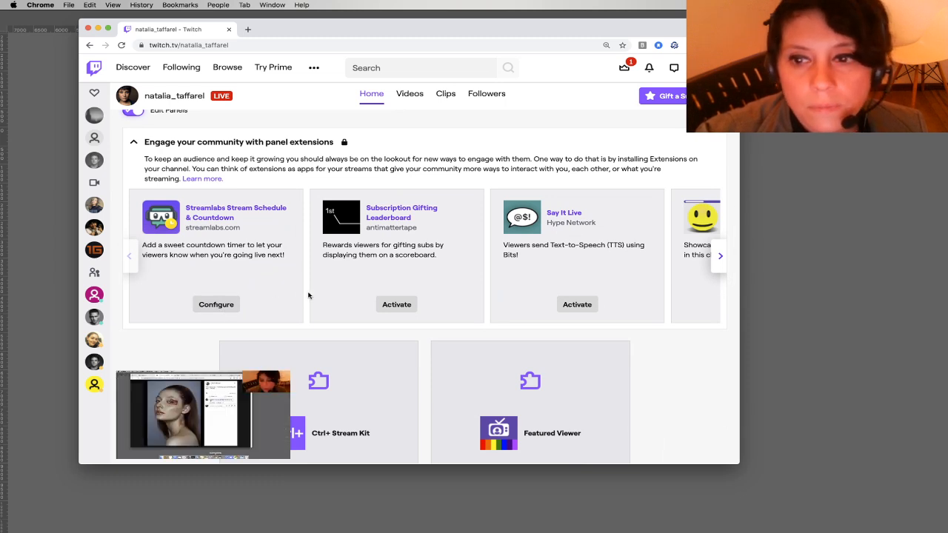
pyautogui.scroll(-3, 311, 267)
pyautogui.click(389, 407)
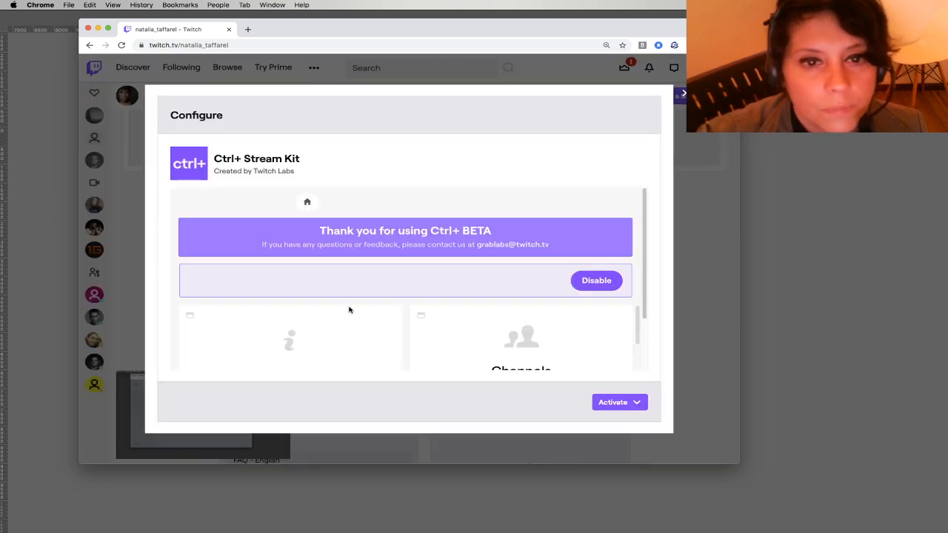
# Open the polling management of Ctrl+ Stream Kit, close the ended poll, and try to run a new poll
pyautogui.scroll(-2, 438, 297)
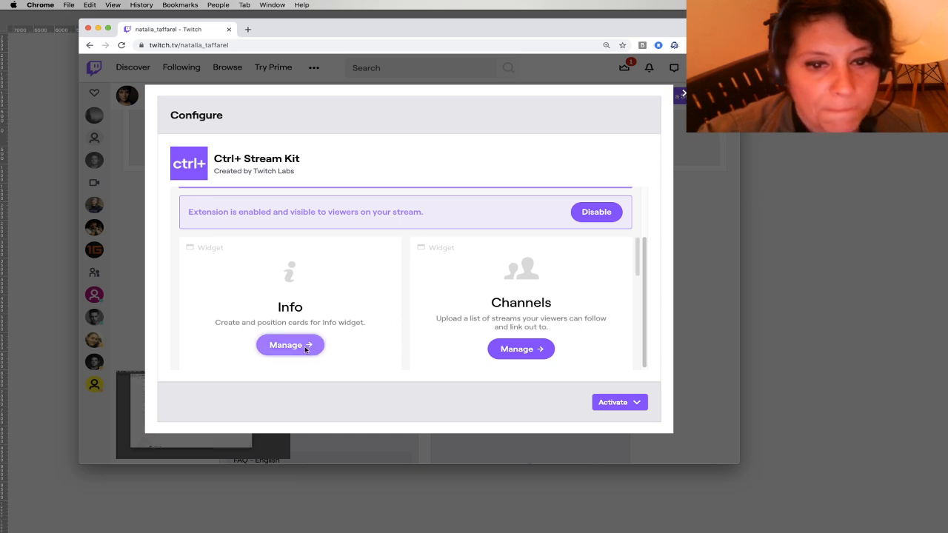
pyautogui.scroll(-3, 345, 339)
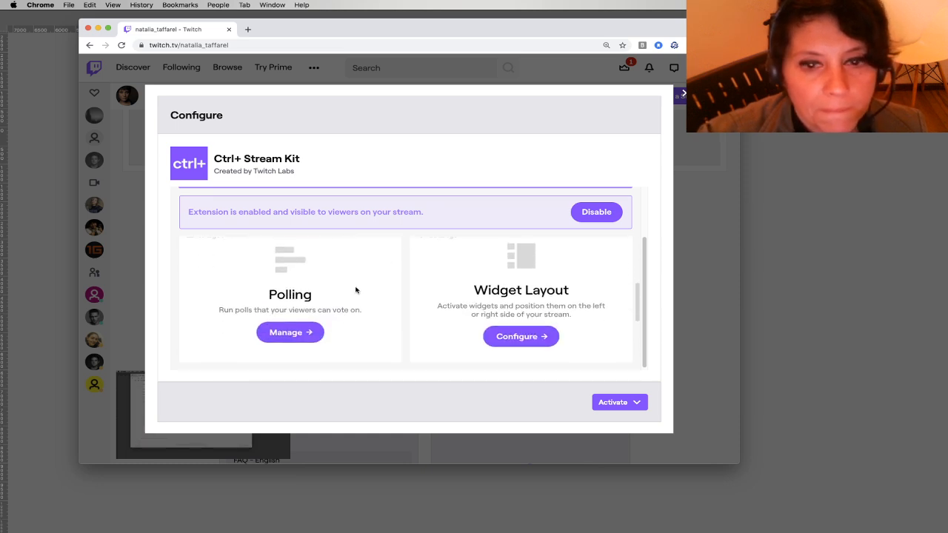
pyautogui.click(296, 335)
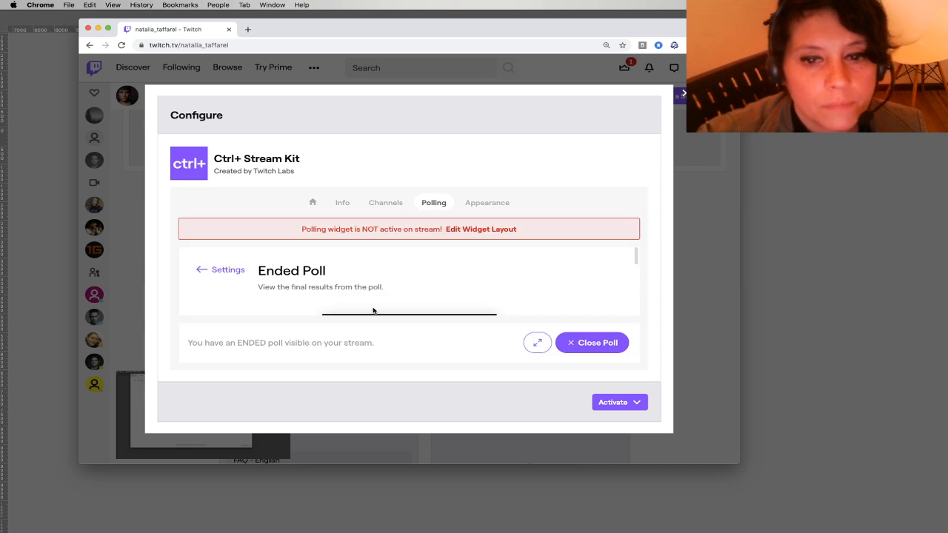
pyautogui.click(590, 351)
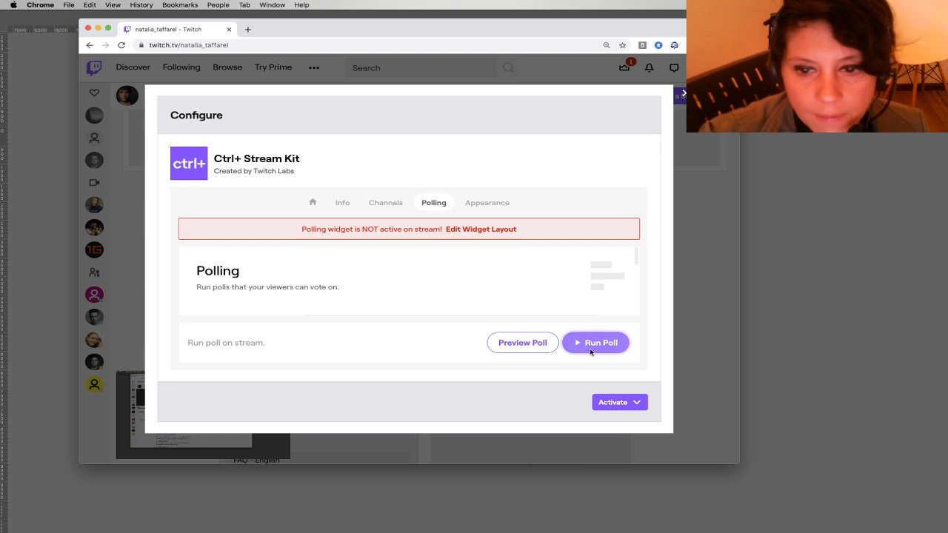
pyautogui.click(588, 348)
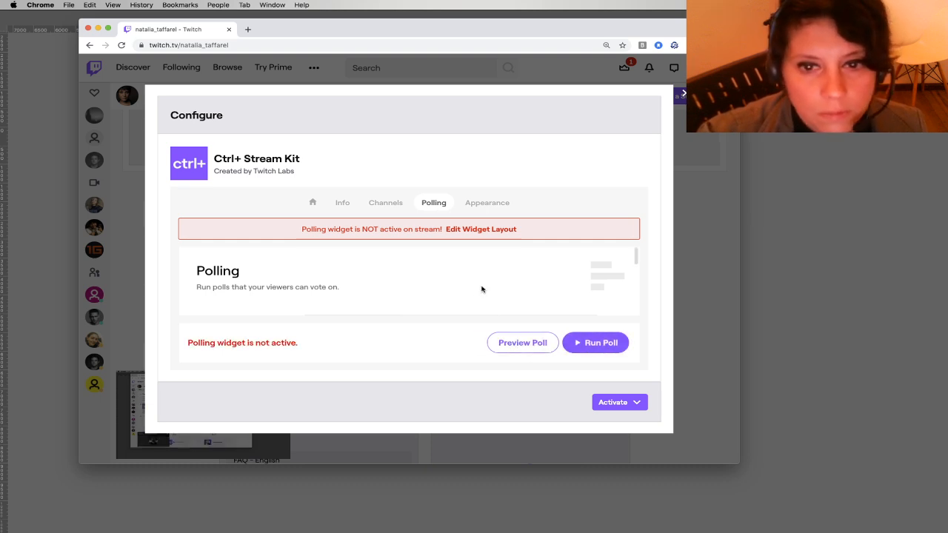
# Look through the extension's activation options and its Channels, Appearance and Widget Display settings
pyautogui.click(613, 403)
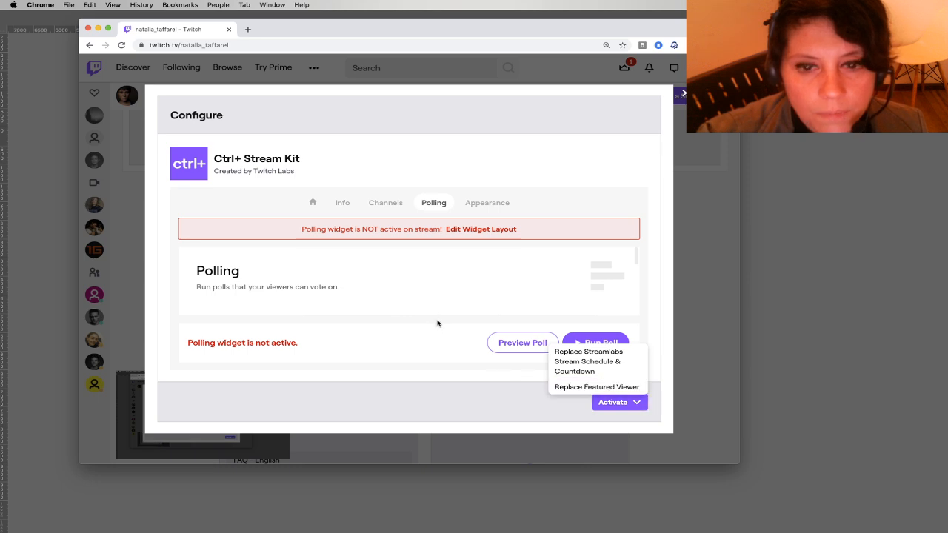
pyautogui.click(377, 205)
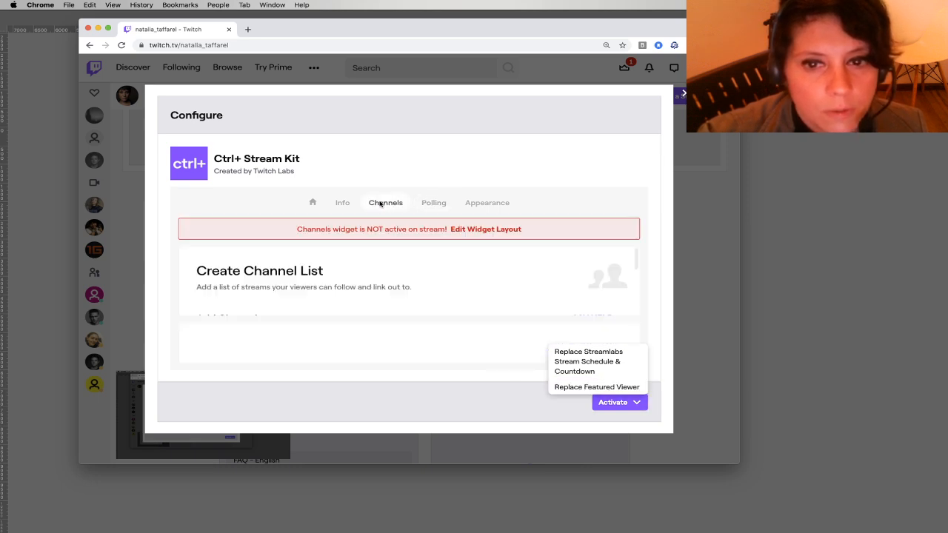
pyautogui.click(492, 205)
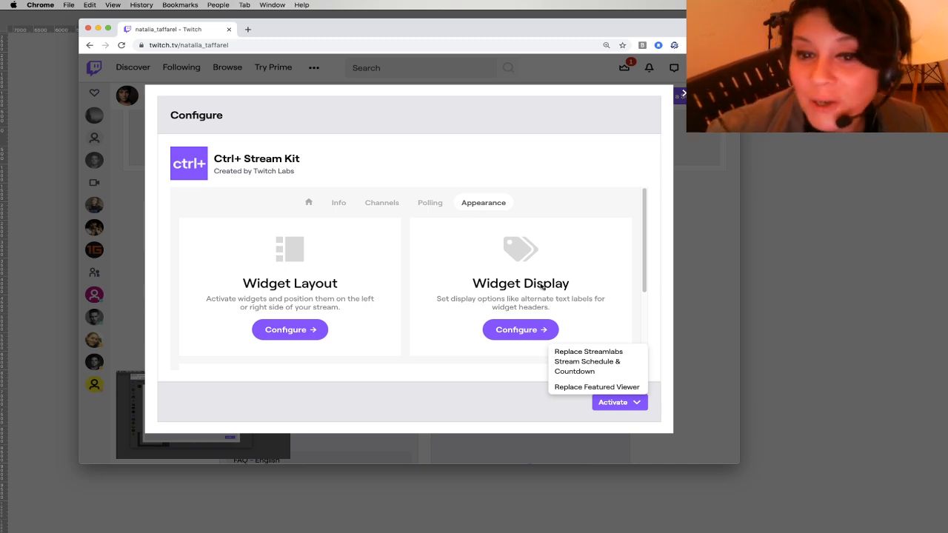
pyautogui.click(523, 332)
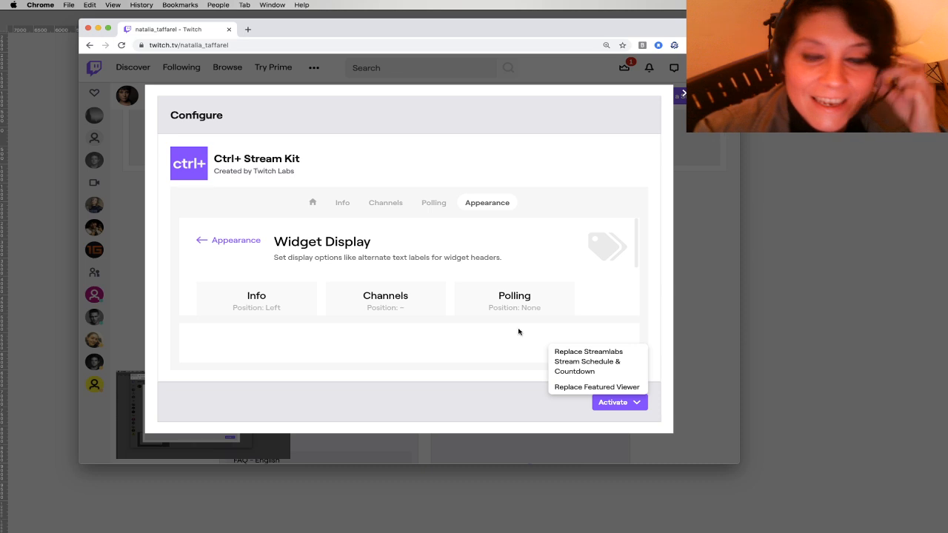
pyautogui.moveTo(632, 249)
pyautogui.mouseDown()
pyautogui.moveTo(641, 301)
pyautogui.moveTo(629, 247)
pyautogui.mouseUp()
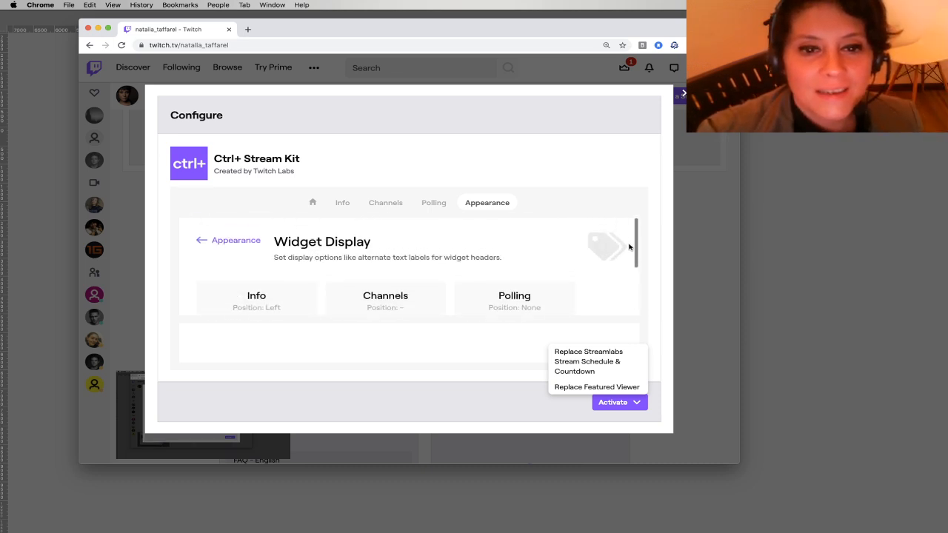
pyautogui.click(260, 242)
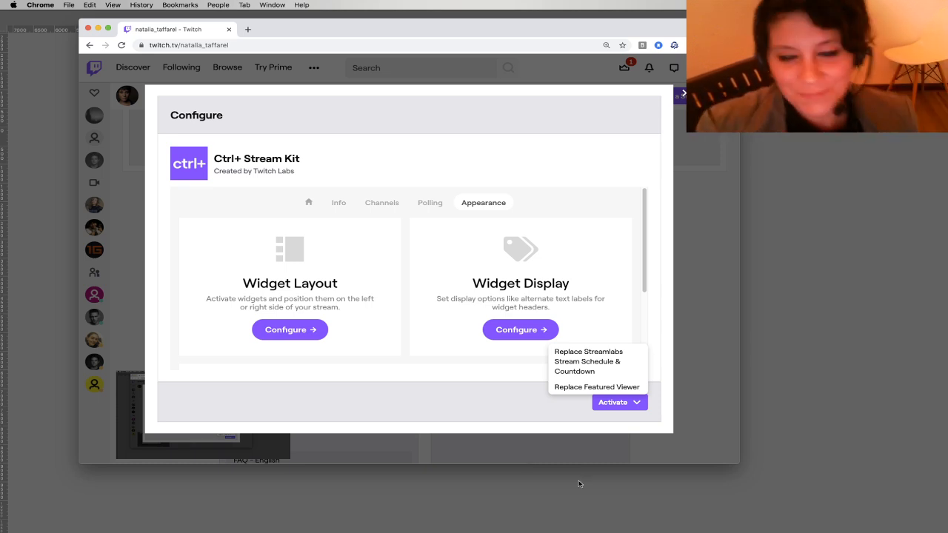
# Switch to Streamlabs OBS
pyautogui.click(575, 520)
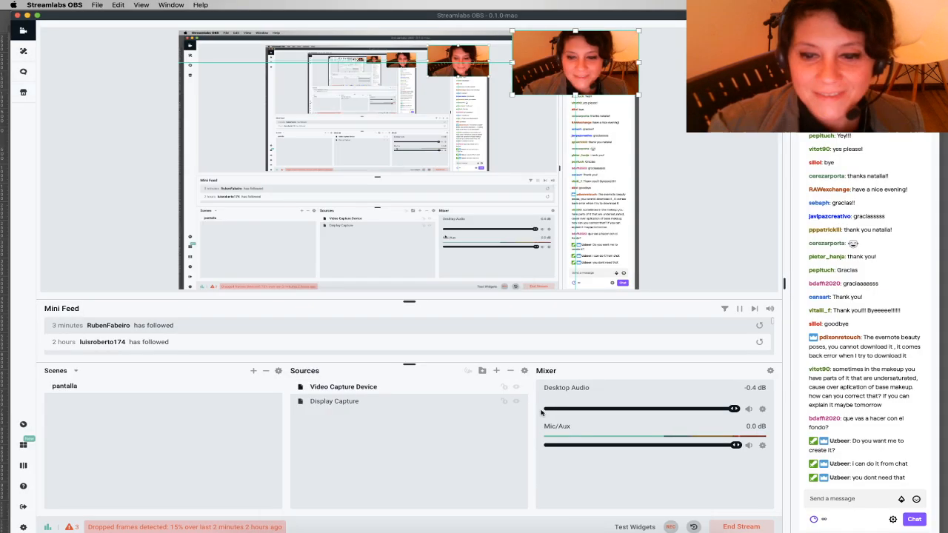